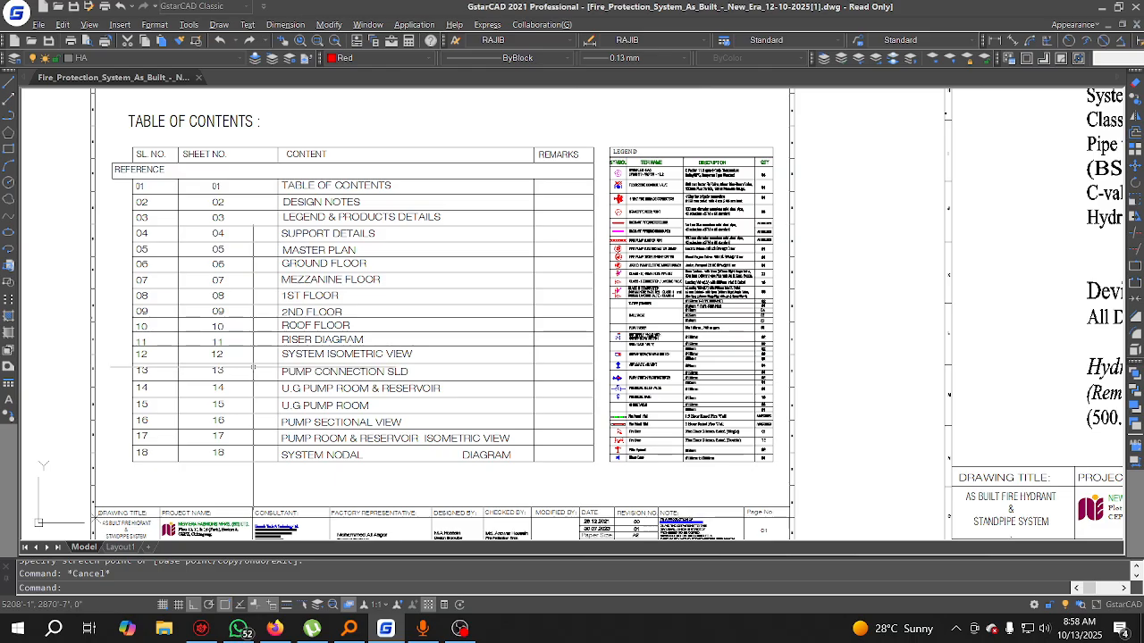
# Step: Open the "cover" title block of the Design Note sheet for editing in the block editor
pyautogui.scroll(-4, 252, 353)
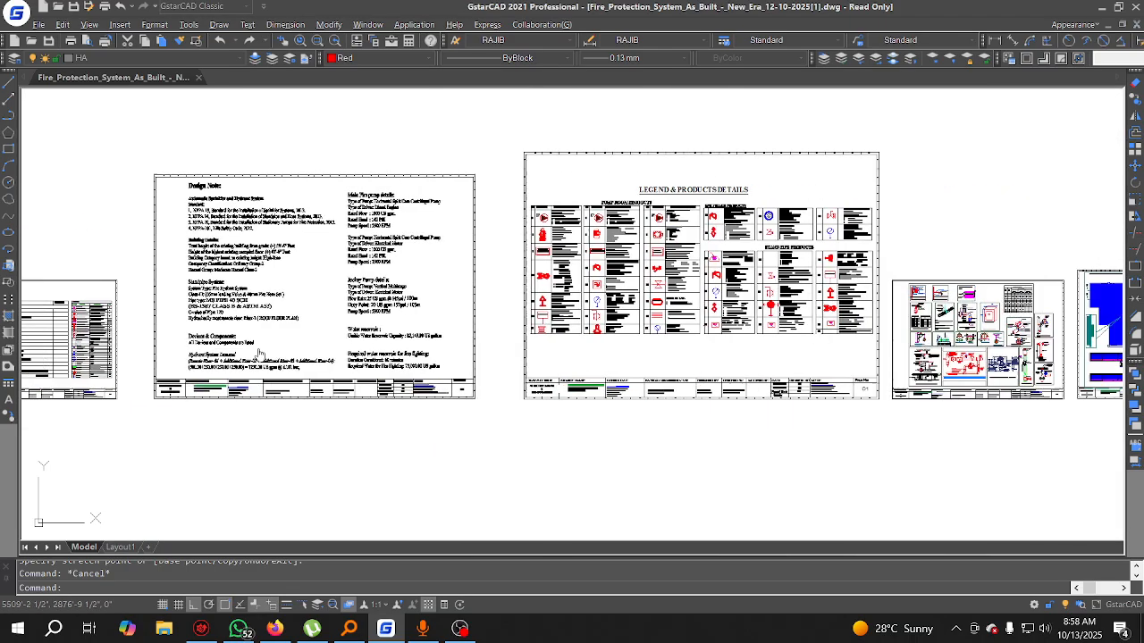
pyautogui.scroll(5, 155, 395)
pyautogui.scroll(4, 129, 304)
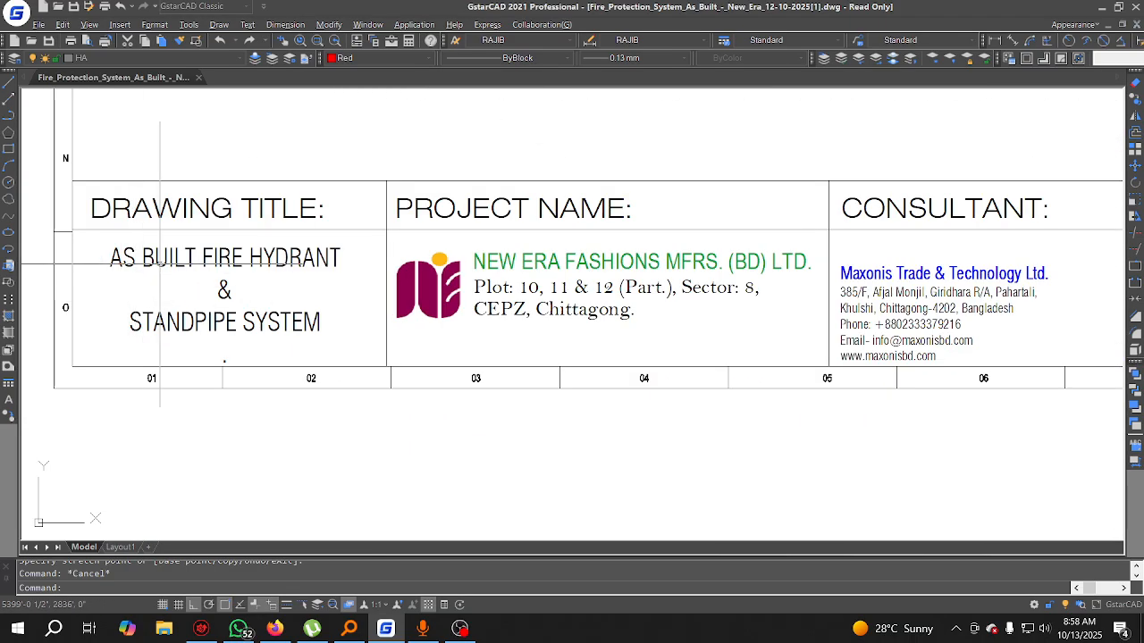
pyautogui.click(184, 259)
pyautogui.click(181, 274)
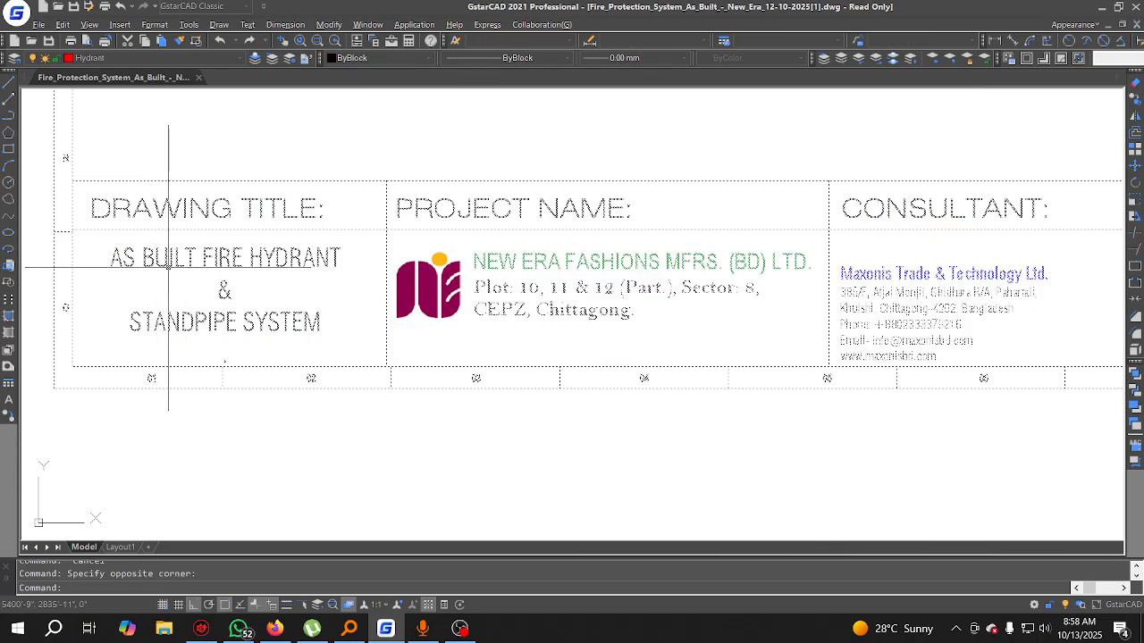
pyautogui.press('Escape')
pyautogui.doubleClick(173, 264)
pyautogui.click(554, 415)
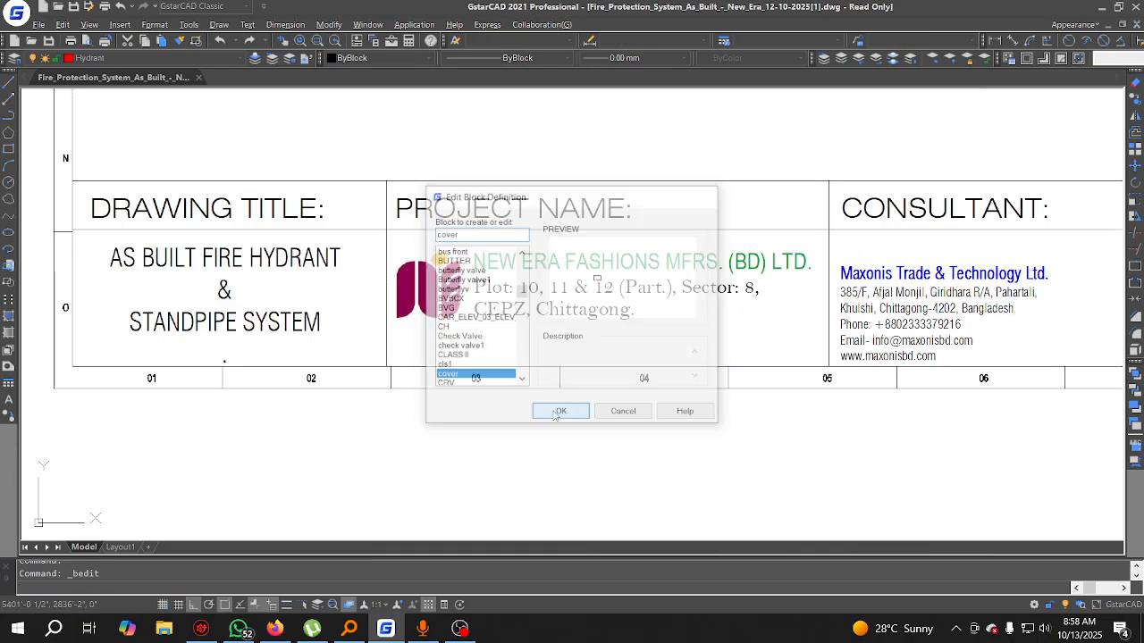
# Step: Erase the "AS BUILT FIRE HYDRANT & STANDPIPE SYSTEM" text from the block's DRAWING TITLE cell
pyautogui.scroll(10, 400, 345)
pyautogui.scroll(4, 360, 354)
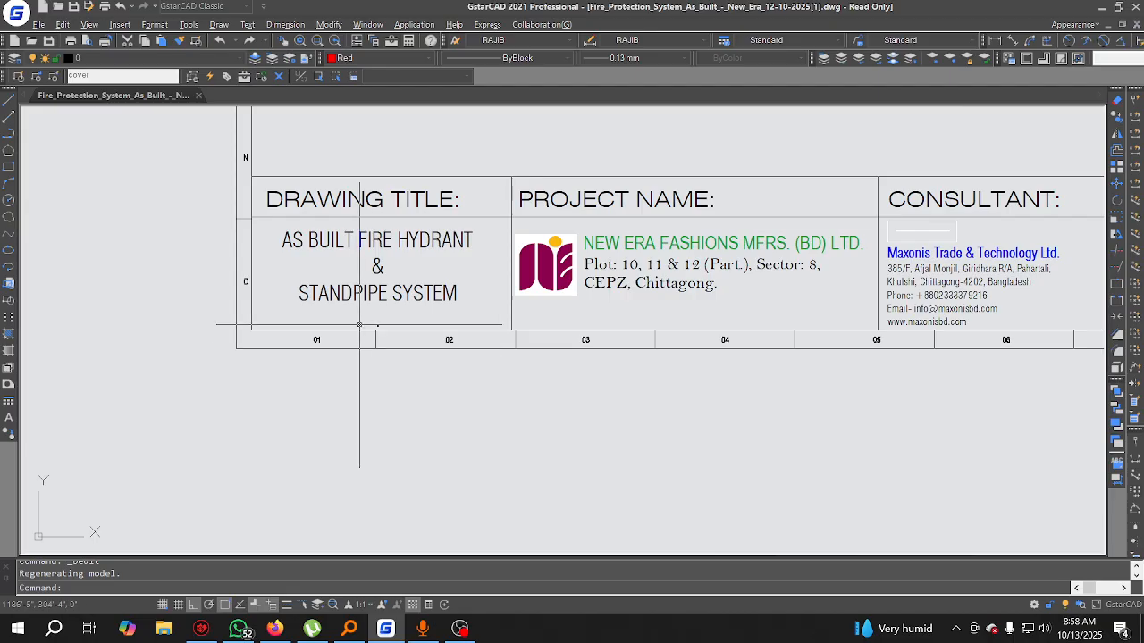
pyautogui.click(359, 325)
pyautogui.click(324, 244)
pyautogui.press('Delete')
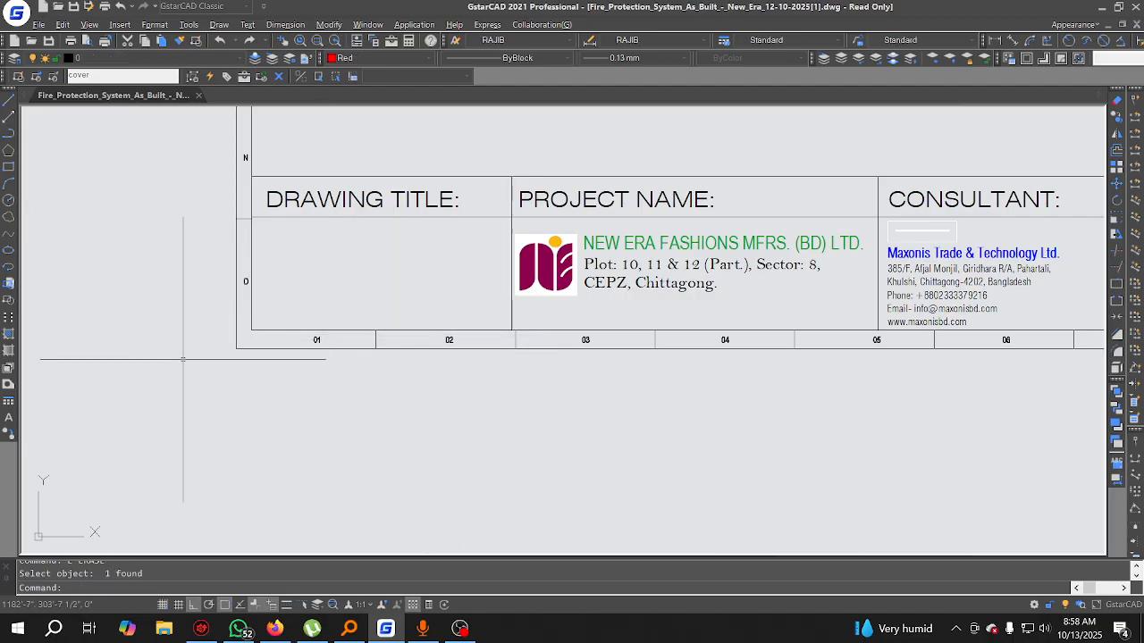
pyautogui.press('Escape')
# Step: Close the block editor and save the changes to the cover block
pyautogui.moveTo(894, 313); pyautogui.dragTo(320, 392, button='middle')
pyautogui.rightClick(497, 175)
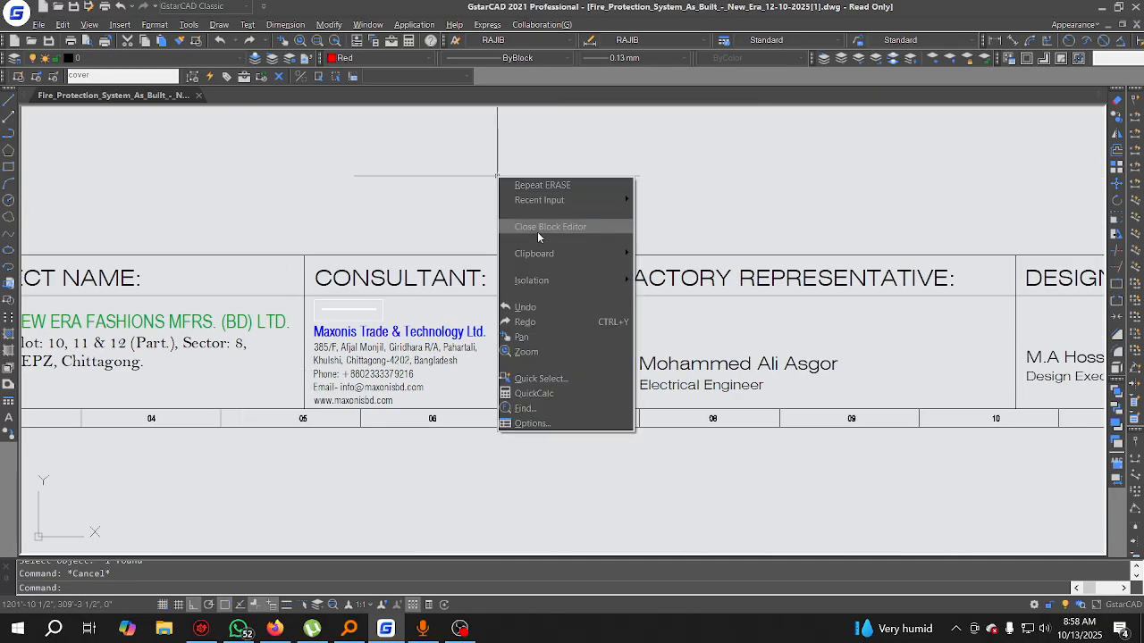
pyautogui.click(538, 231)
pyautogui.click(547, 324)
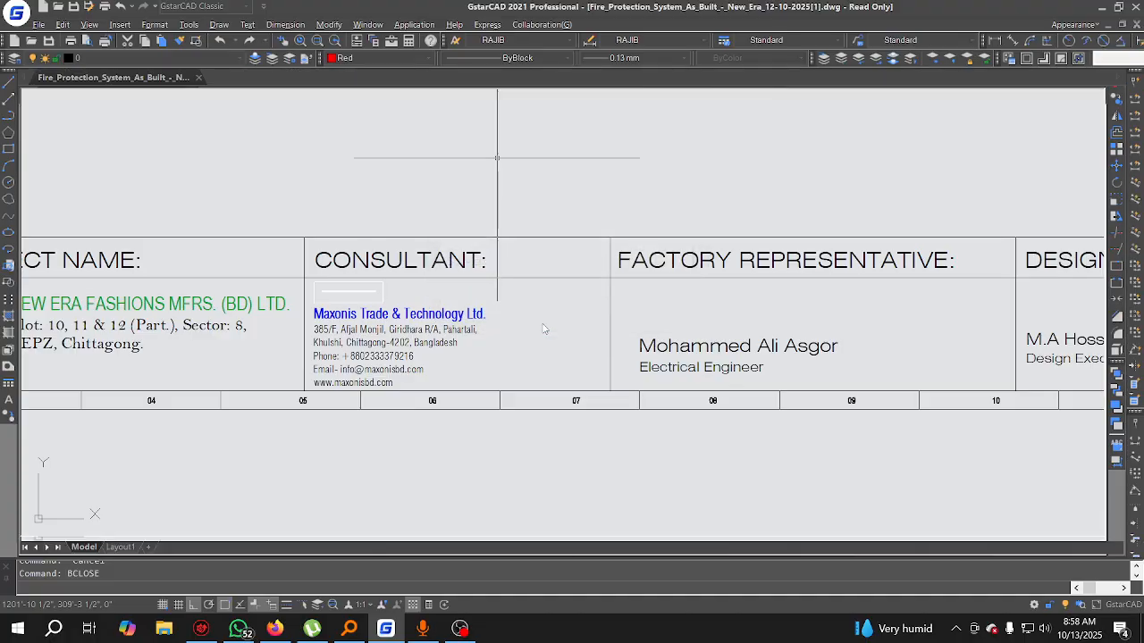
# Step: Check the DRAWING TITLE cells on the Design Note and legend sheets and the sheet names in the table of contents
pyautogui.scroll(-5, 339, 382)
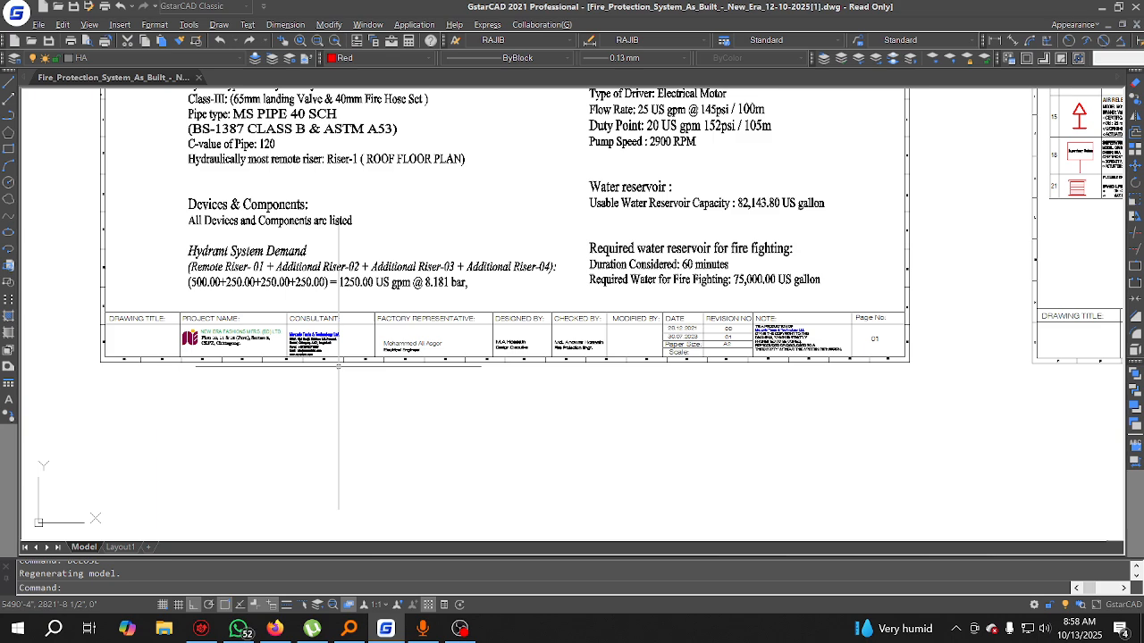
pyautogui.scroll(-5, 339, 364)
pyautogui.scroll(8, 305, 376)
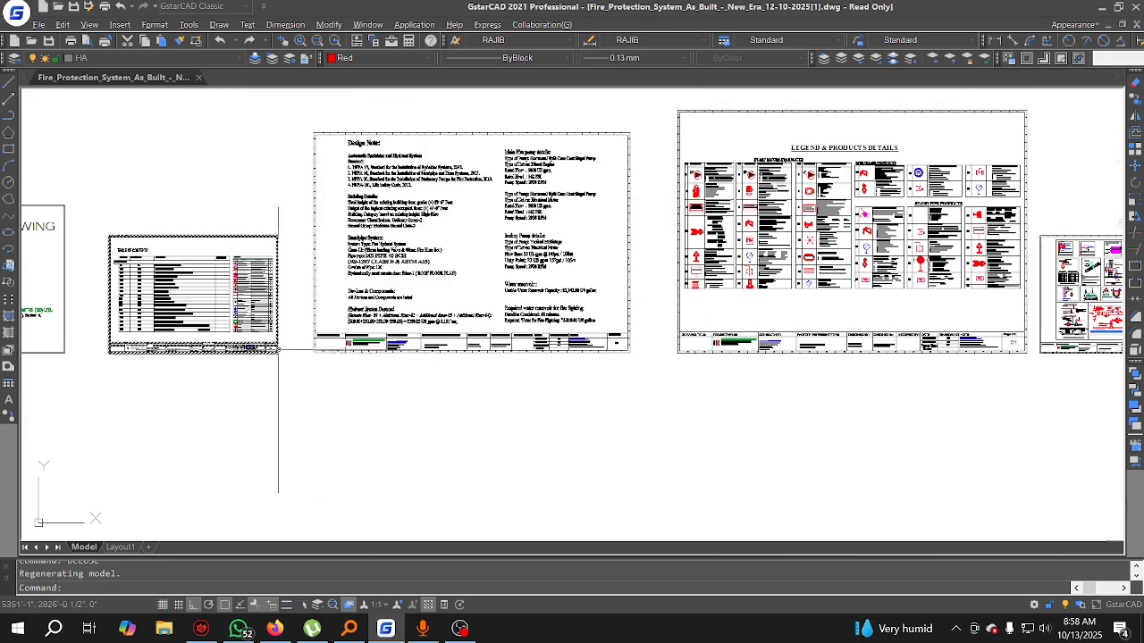
pyautogui.scroll(3, 890, 385)
pyautogui.moveTo(891, 371); pyautogui.dragTo(280, 372, button='middle')
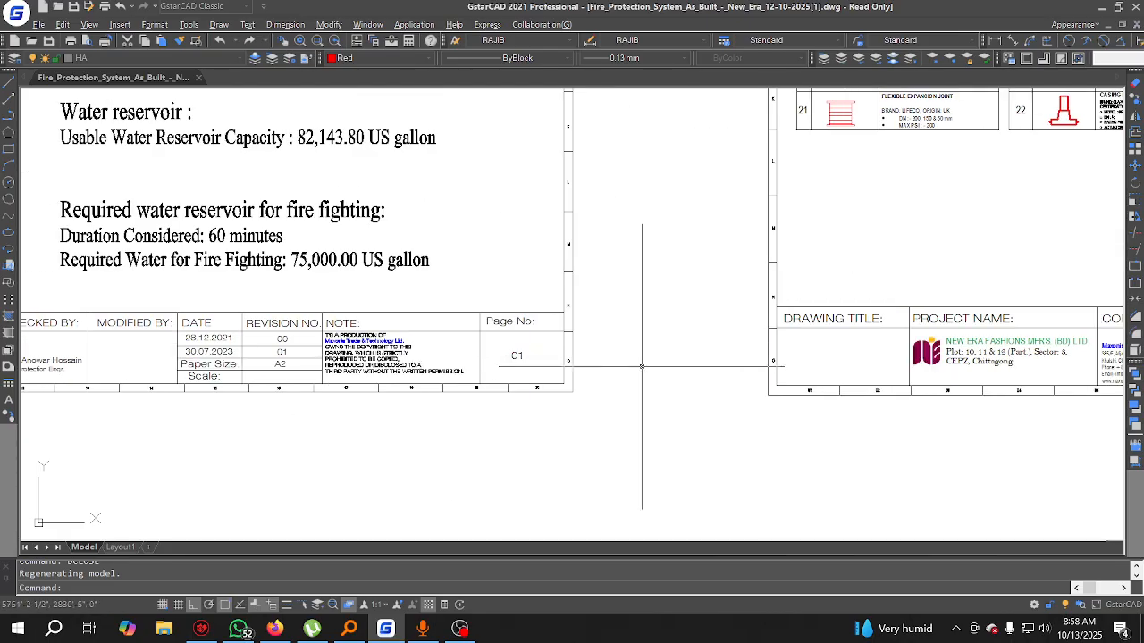
pyautogui.scroll(-3, 552, 356)
pyautogui.moveTo(528, 394); pyautogui.dragTo(865, 407, button='middle')
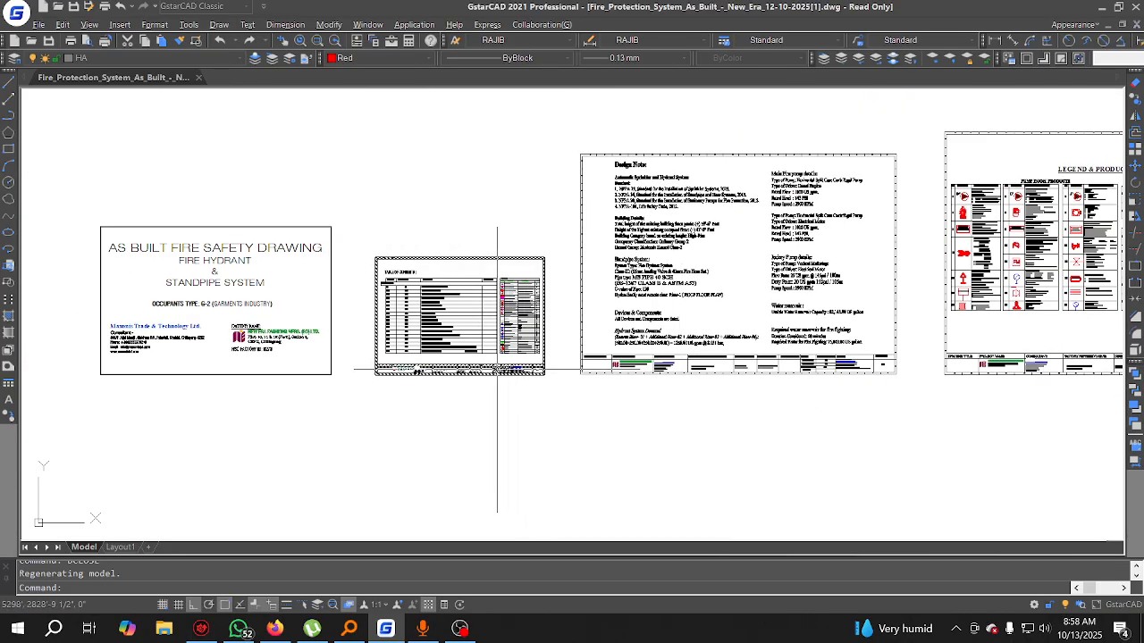
pyautogui.scroll(2, 493, 366)
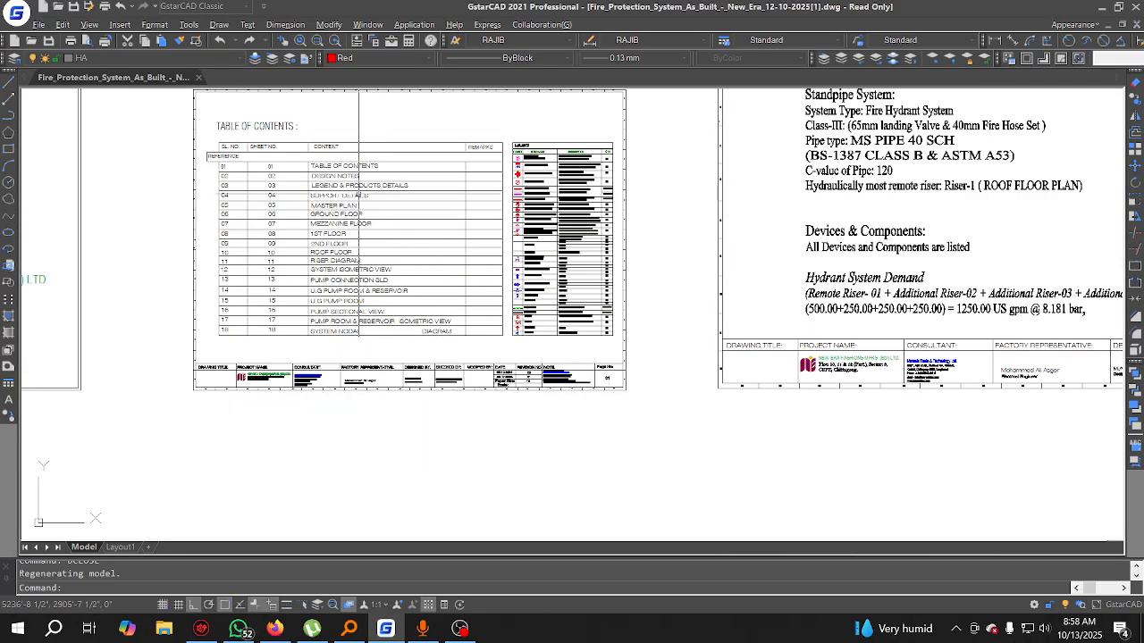
pyautogui.scroll(4, 340, 249)
pyautogui.moveTo(339, 248); pyautogui.dragTo(341, 254, button='middle')
pyautogui.scroll(-6, 319, 240)
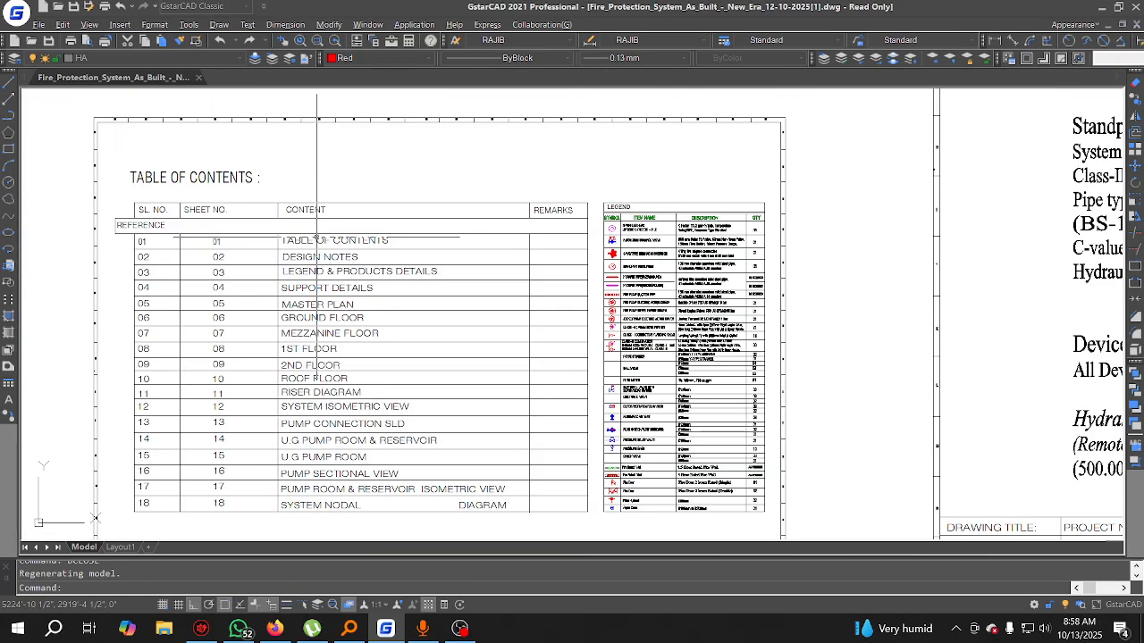
# Step: Examine the heading and contents of the Design Note sheet beside the table of contents
pyautogui.moveTo(672, 304); pyautogui.dragTo(295, 334, button='middle')
pyautogui.moveTo(390, 246); pyautogui.dragTo(401, 409, button='middle')
pyautogui.moveTo(330, 290); pyautogui.dragTo(366, 251, button='middle')
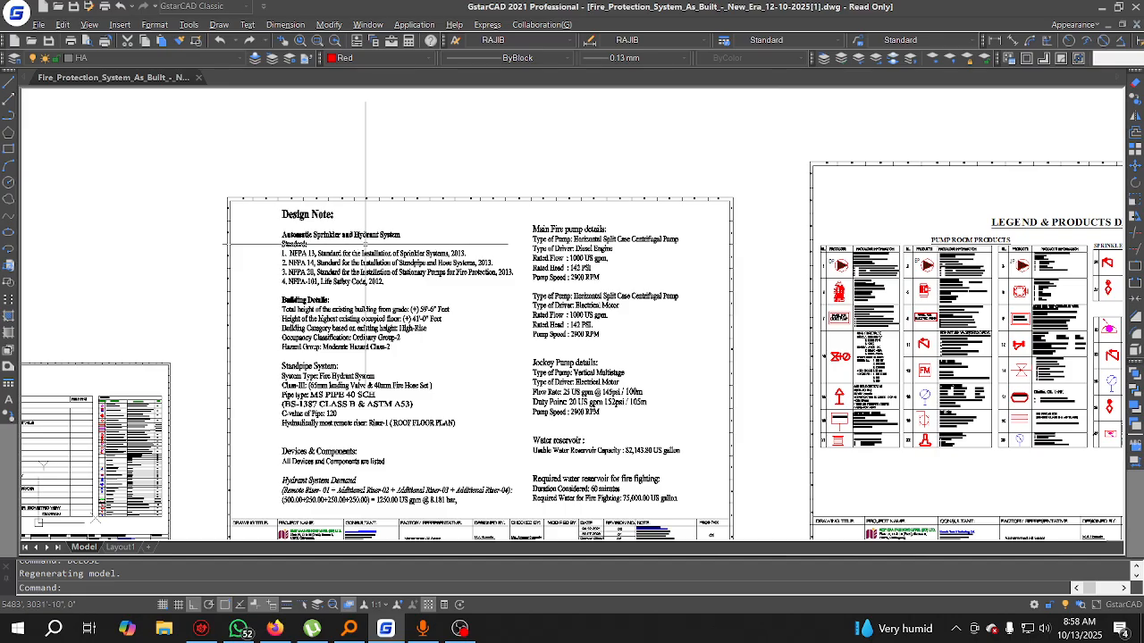
pyautogui.scroll(-4, 363, 243)
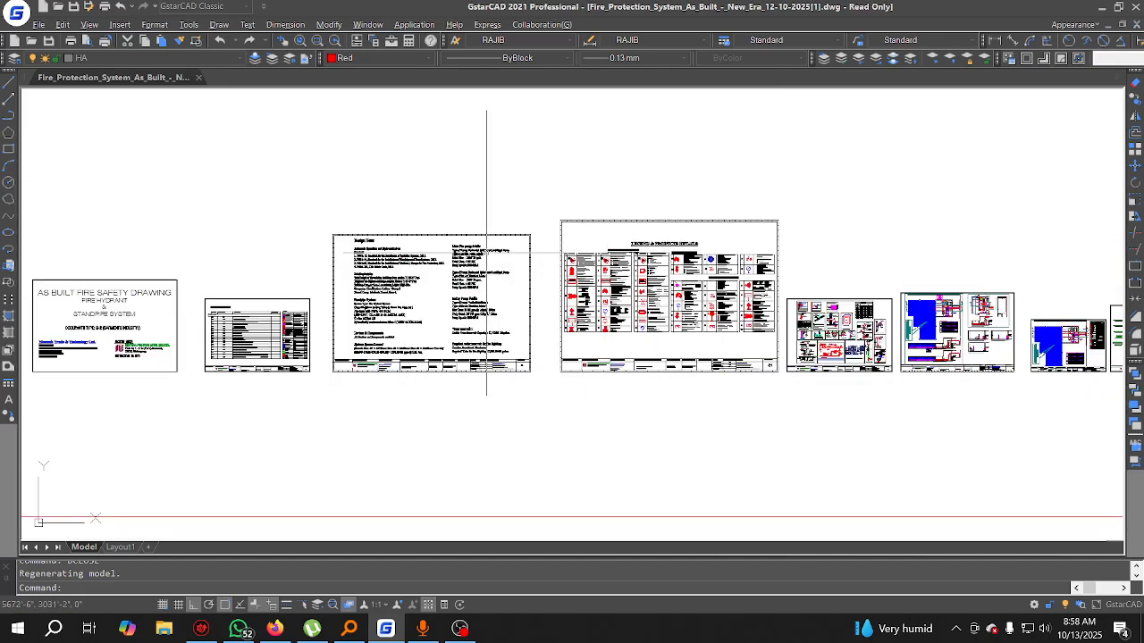
pyautogui.scroll(6, 367, 245)
pyautogui.moveTo(255, 311); pyautogui.dragTo(483, 247, button='middle')
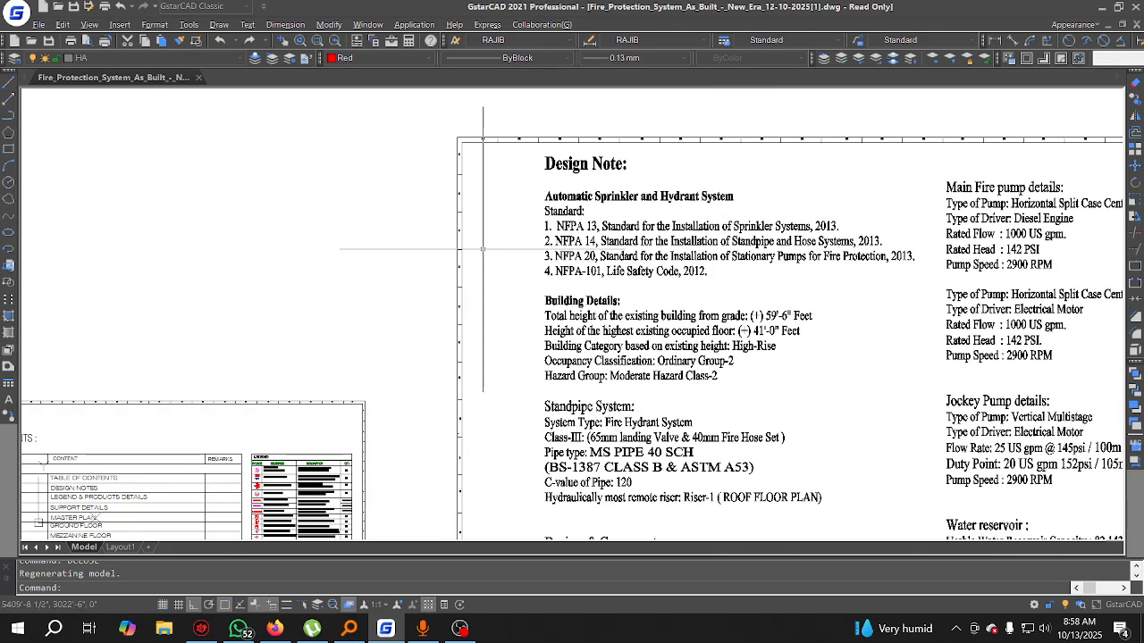
pyautogui.moveTo(254, 388); pyautogui.dragTo(327, 314, button='middle')
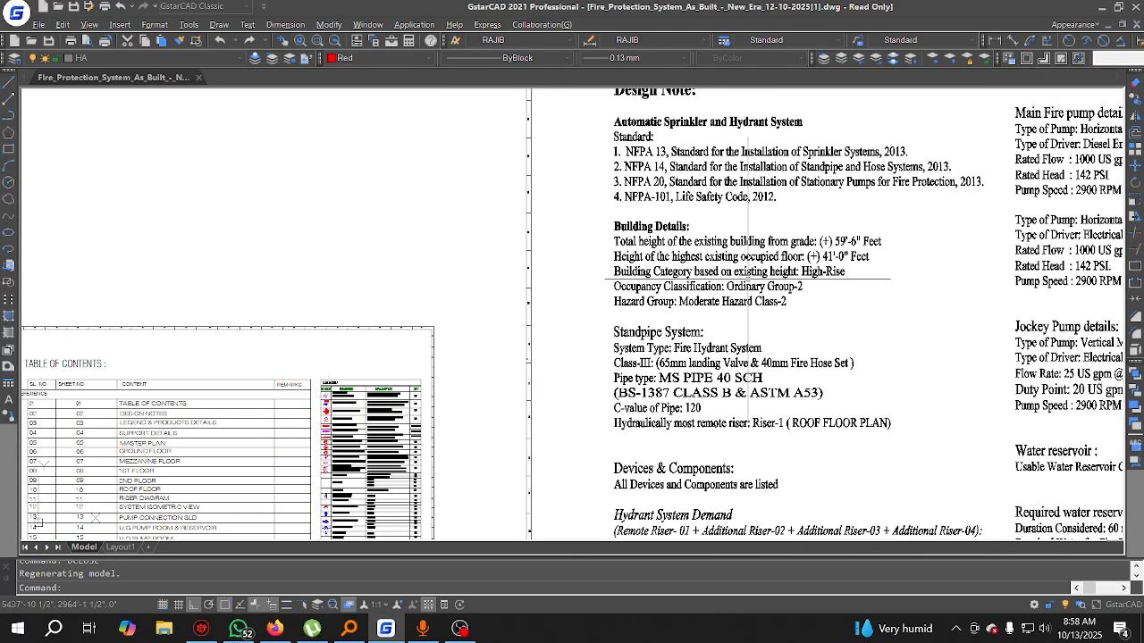
pyautogui.moveTo(748, 280)
pyautogui.mouseDown(button='middle')
pyautogui.moveTo(485, 343)
pyautogui.moveTo(437, 336)
pyautogui.mouseUp(button='middle')
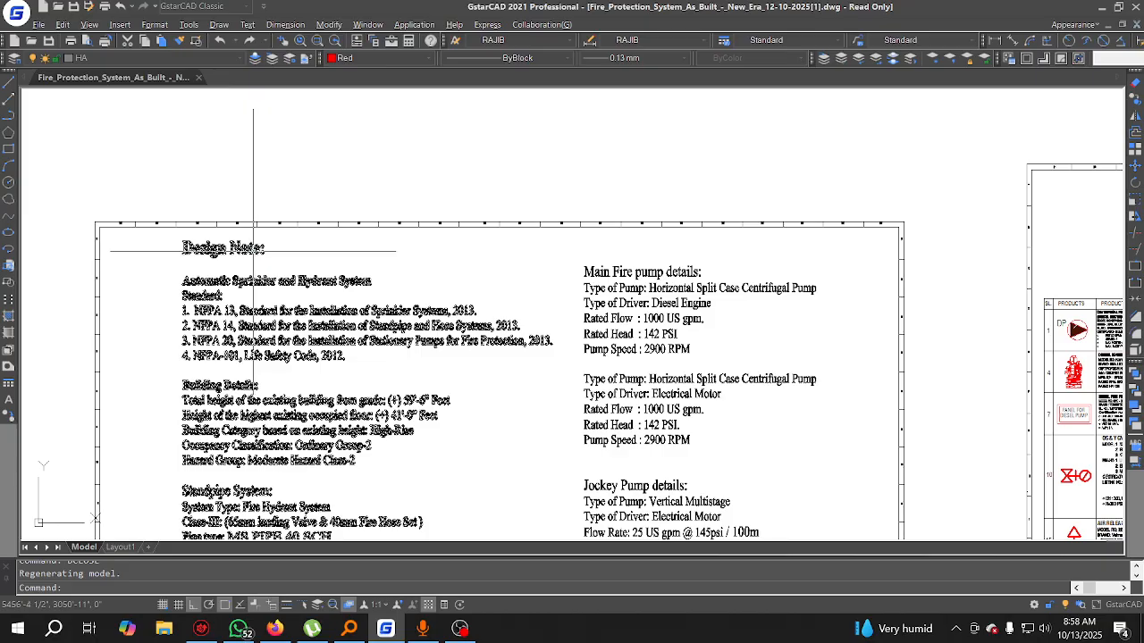
# Step: Copy the "LEGEND & PRODUCTS DETAILS" heading down to the title block of its own sheet
pyautogui.scroll(-5, 254, 251)
pyautogui.press('Escape')
pyautogui.scroll(4, 488, 271)
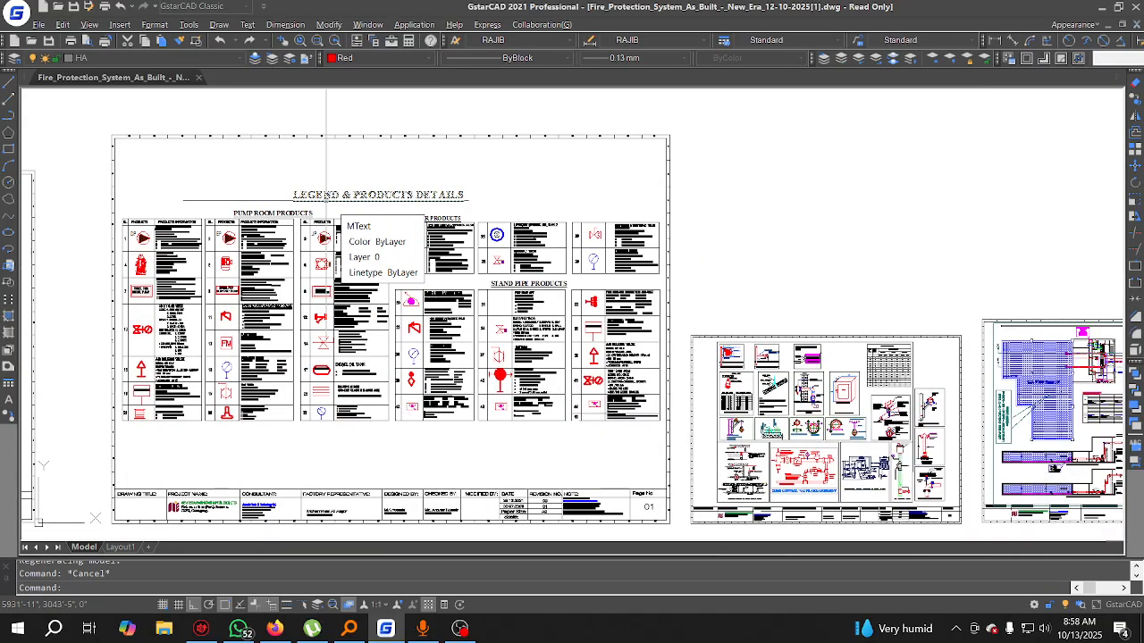
pyautogui.moveTo(413, 194)
pyautogui.mouseDown(button='middle')
pyautogui.moveTo(412, 95)
pyautogui.moveTo(404, 167)
pyautogui.mouseUp(button='middle')
pyautogui.click(404, 168)
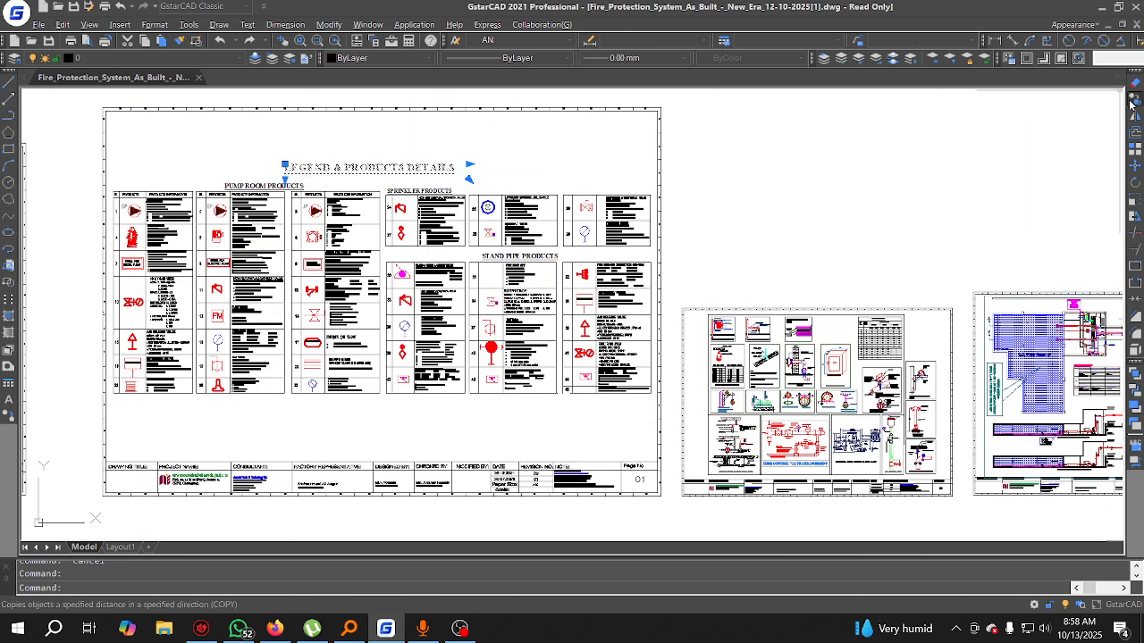
pyautogui.click(1135, 99)
pyautogui.click(430, 182)
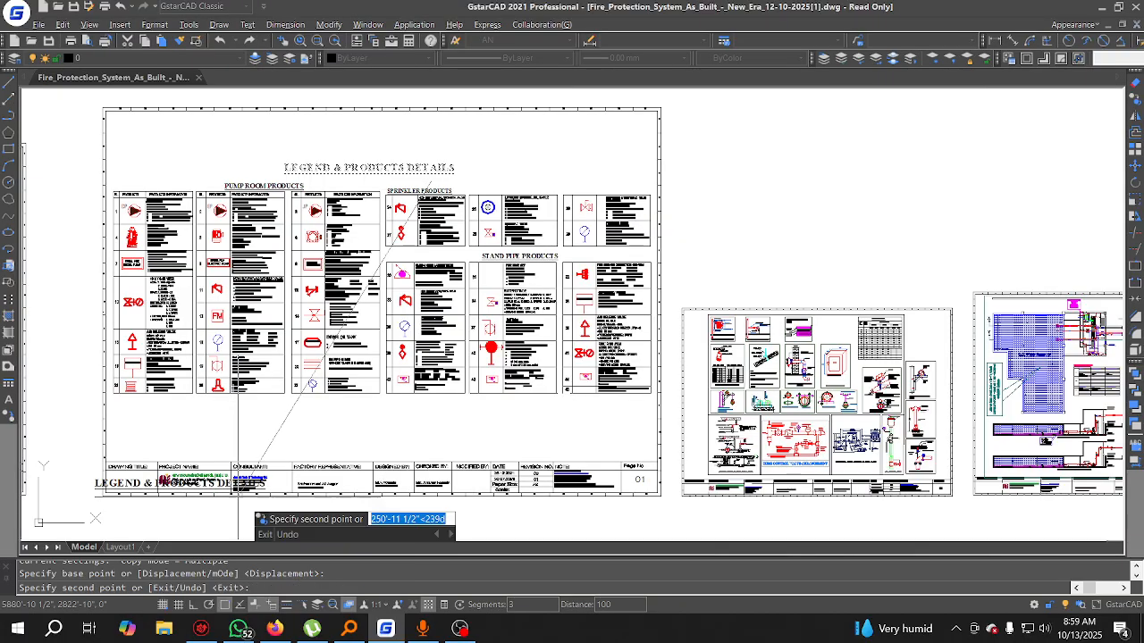
pyautogui.click(242, 499)
pyautogui.scroll(5, 223, 501)
pyautogui.press('Escape')
# Step: Remove the underline from the copied heading and set its text height to 1'
pyautogui.doubleClick(390, 340)
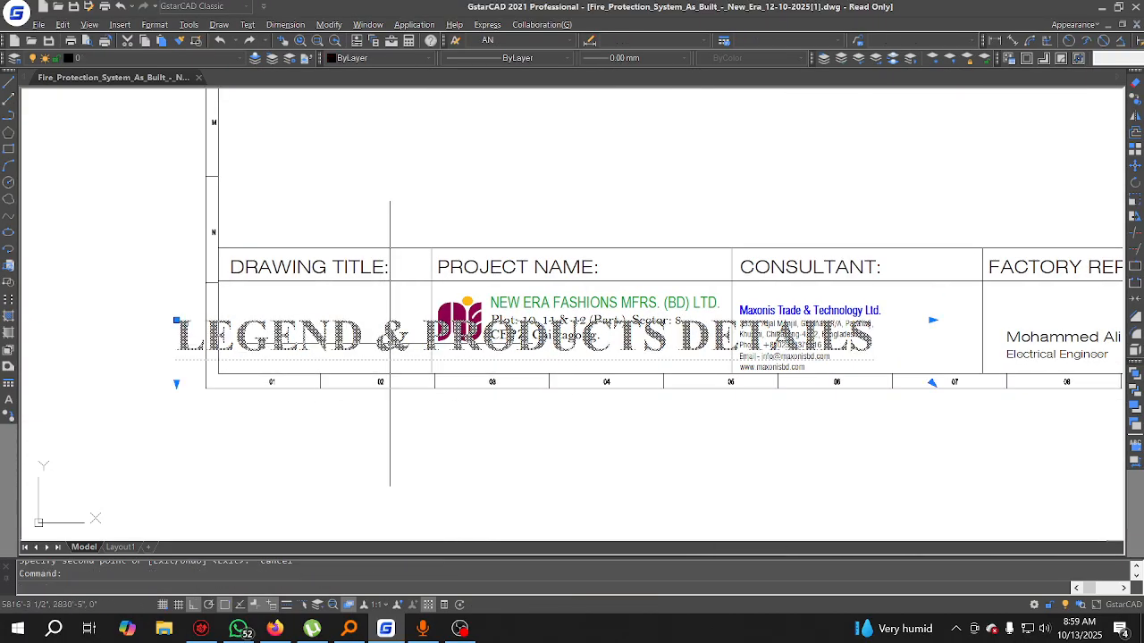
pyautogui.hotkey('ctrl', 'a')
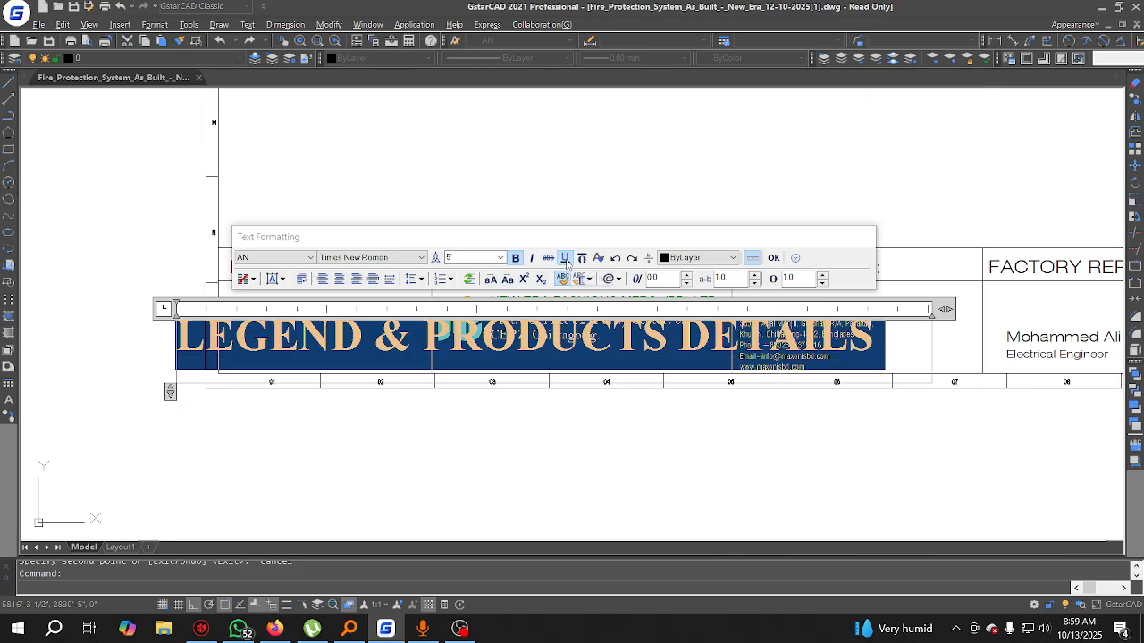
pyautogui.click(485, 258)
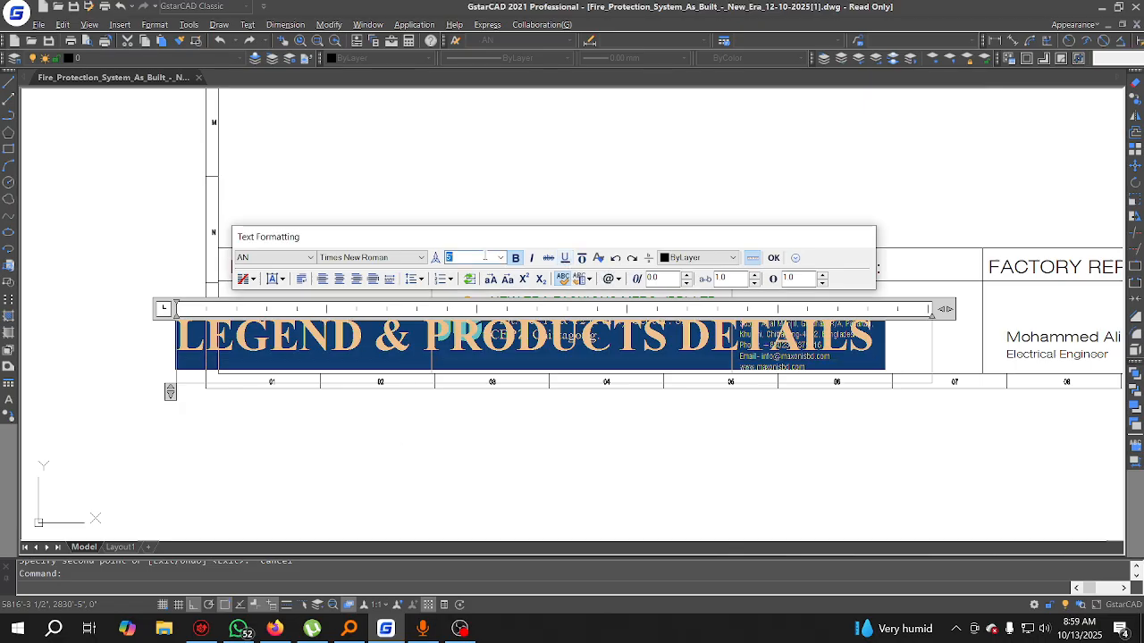
pyautogui.write("1'")
pyautogui.press('Return')
pyautogui.click(391, 451)
# Step: Move the copied "LEGEND & PRODUCTS DETAILS" text horizontally into the DRAWING TITLE cell
pyautogui.scroll(2, 266, 348)
pyautogui.click(309, 334)
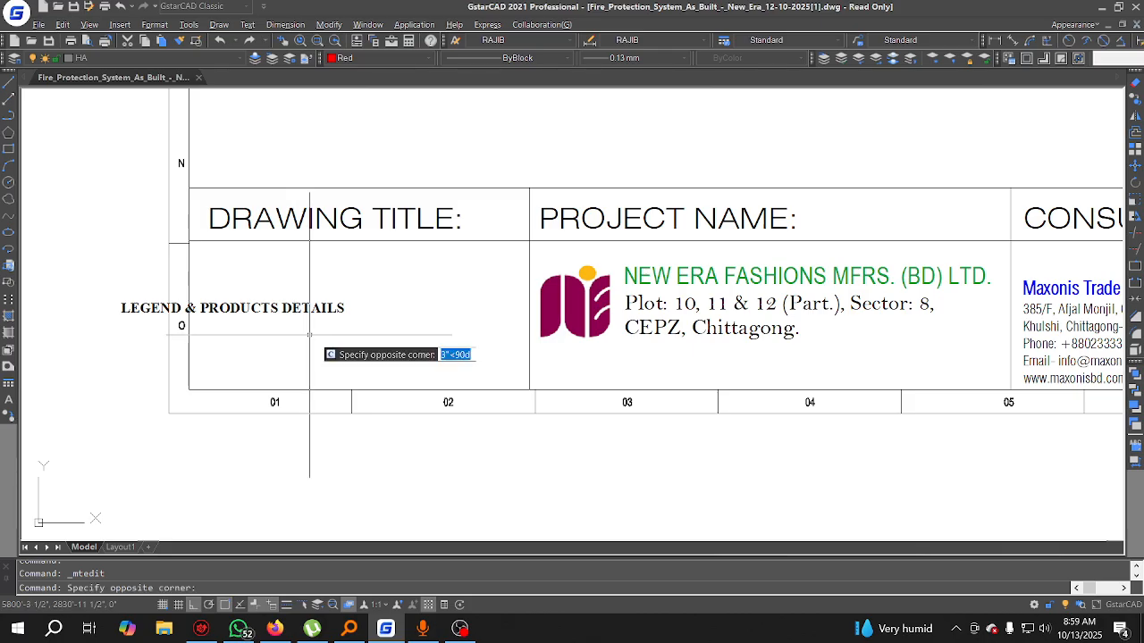
pyautogui.click(276, 285)
pyautogui.write('m')
pyautogui.press('space')
pyautogui.click(236, 354)
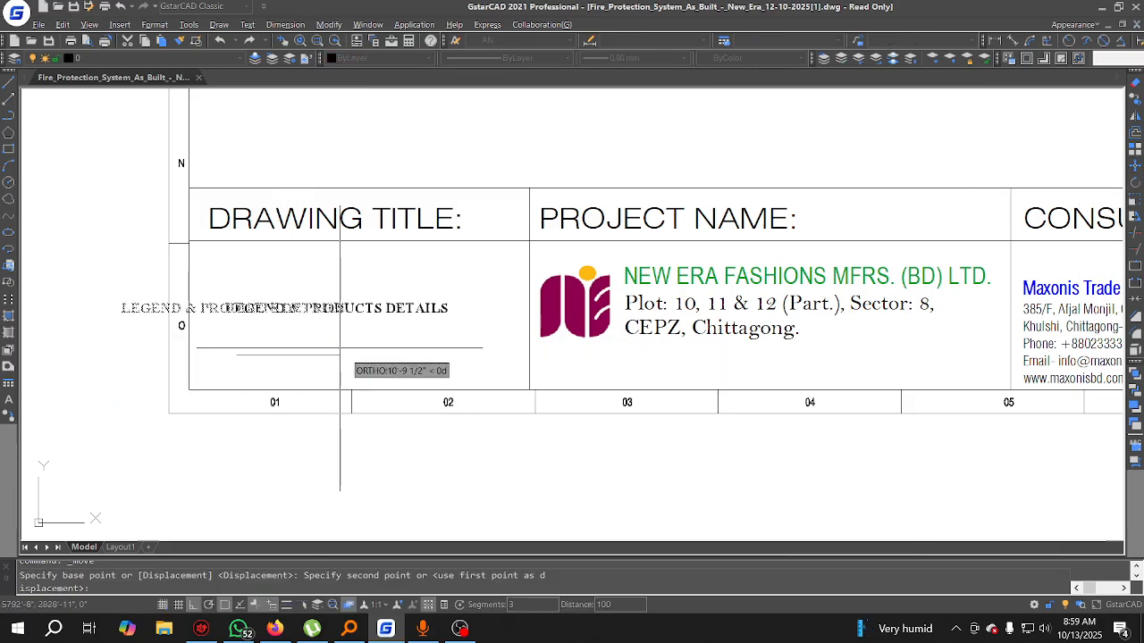
pyautogui.click(331, 354)
# Step: Change the font of the legend sheet's drawing title text to Arial Narrow
pyautogui.doubleClick(366, 309)
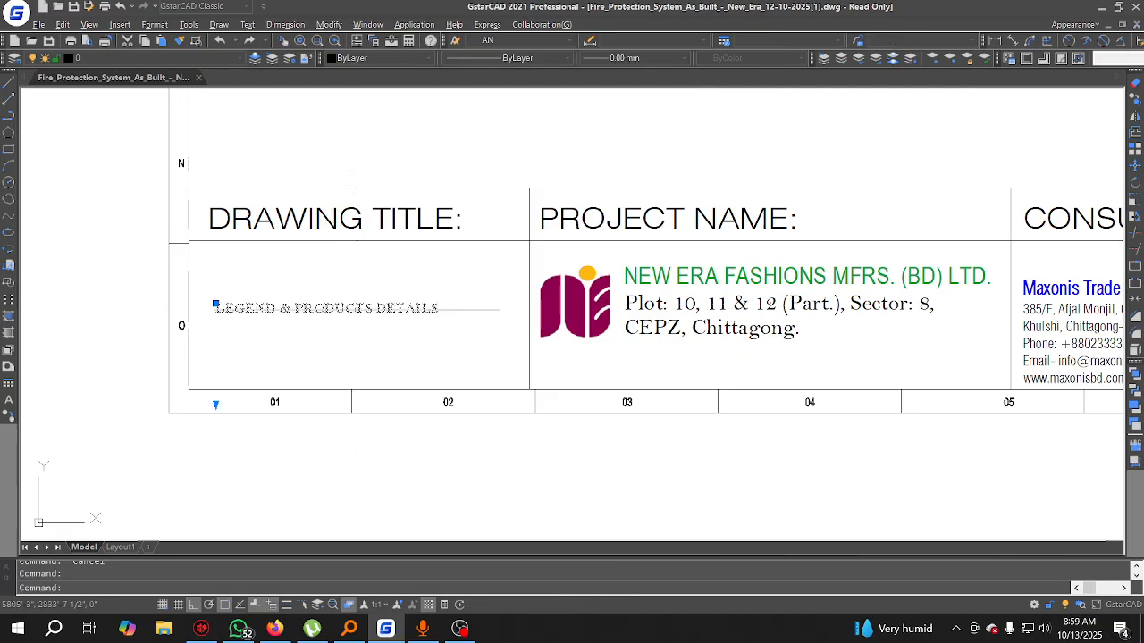
pyautogui.hotkey('ctrl', 'a')
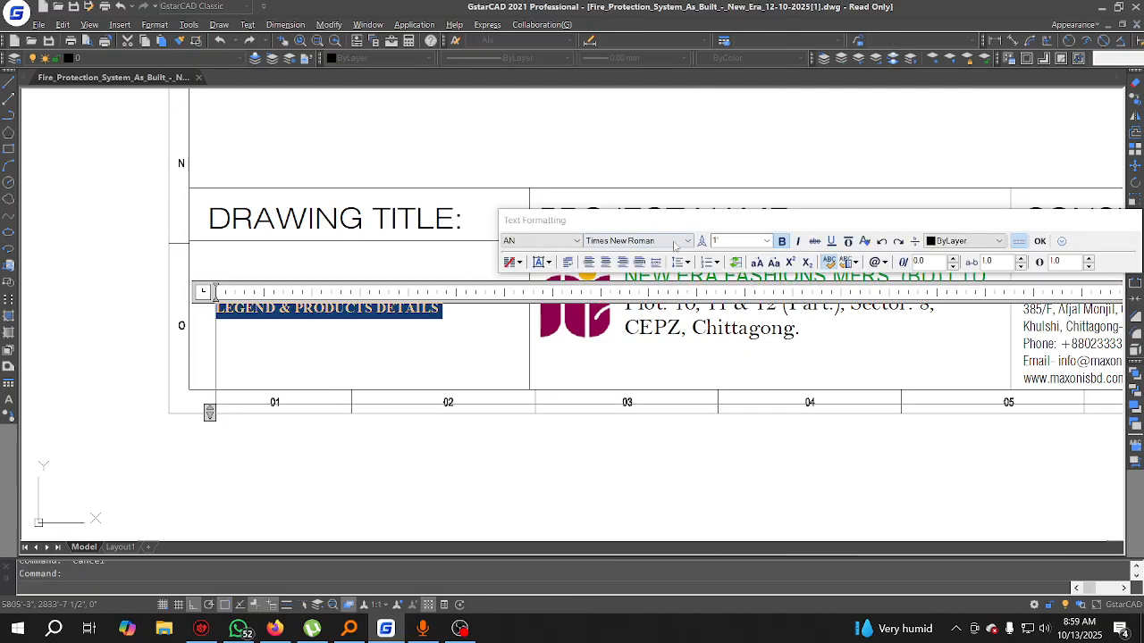
pyautogui.click(686, 240)
pyautogui.moveTo(690, 336); pyautogui.dragTo(700, 268)
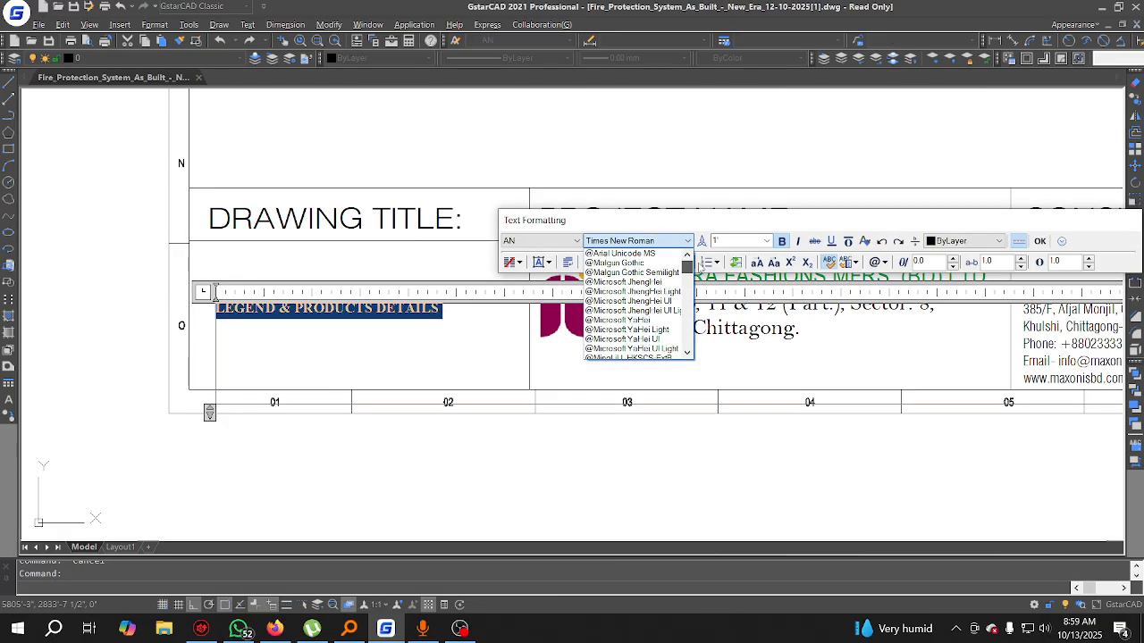
pyautogui.scroll(-8, 654, 268)
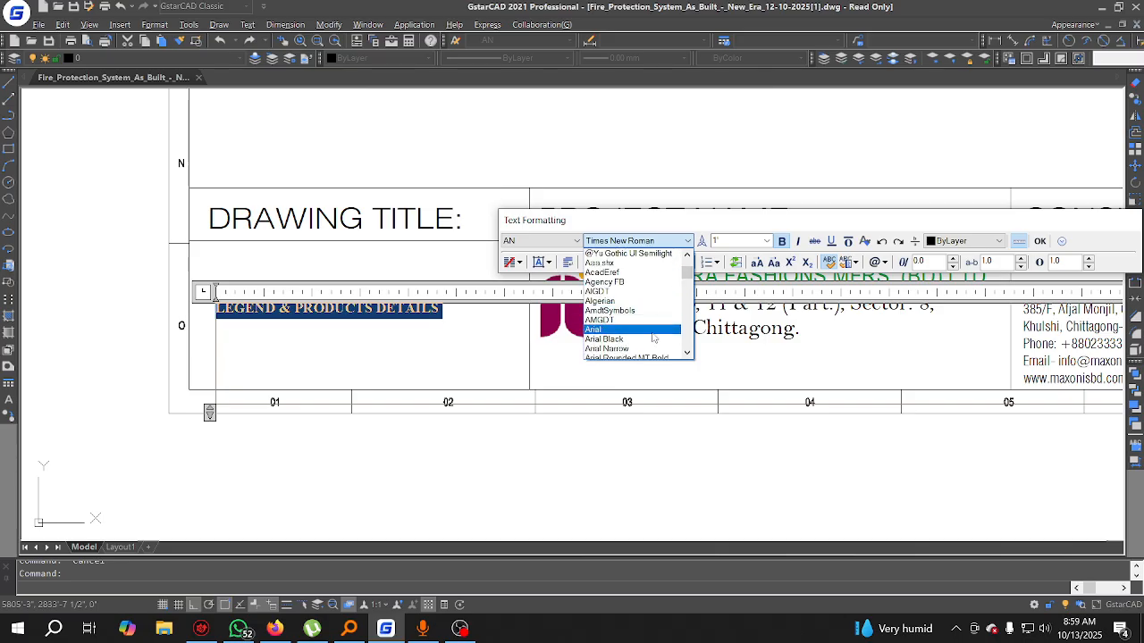
pyautogui.click(640, 349)
# Step: Try a height of 24 for the drawing title text, settle on 18, and finish editing it
pyautogui.click(753, 242)
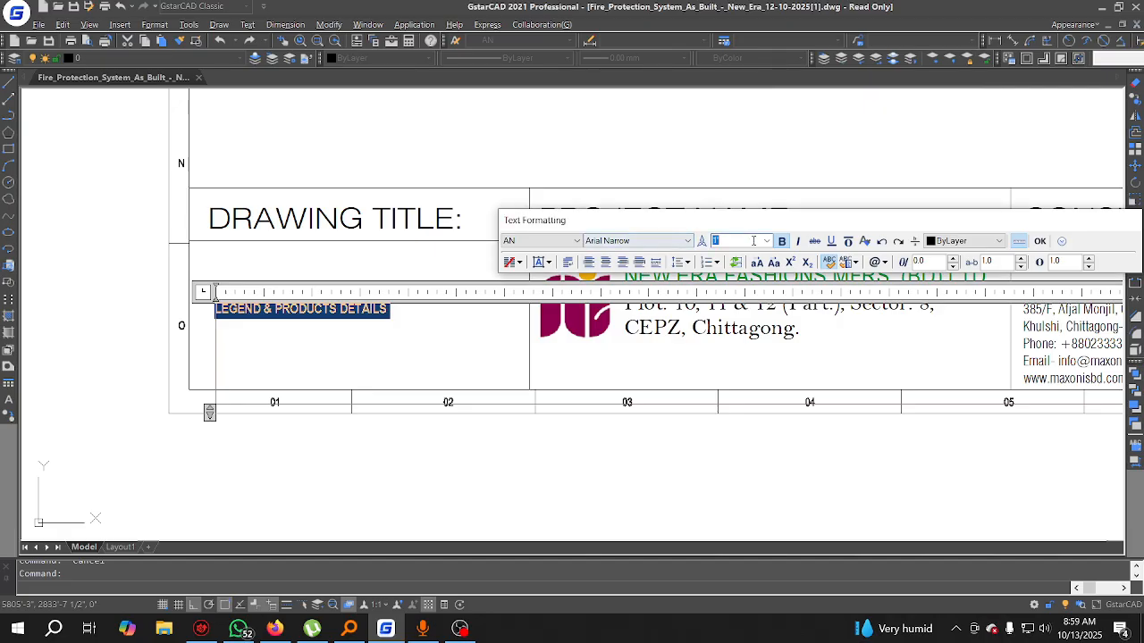
pyautogui.write('24')
pyautogui.press('Return')
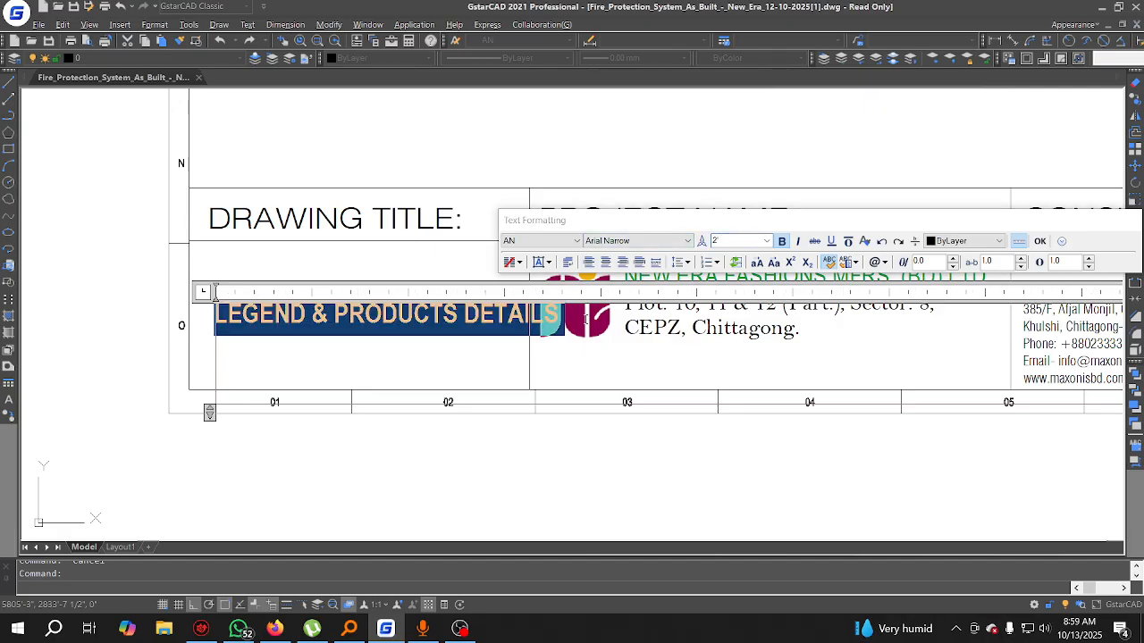
pyautogui.click(721, 241)
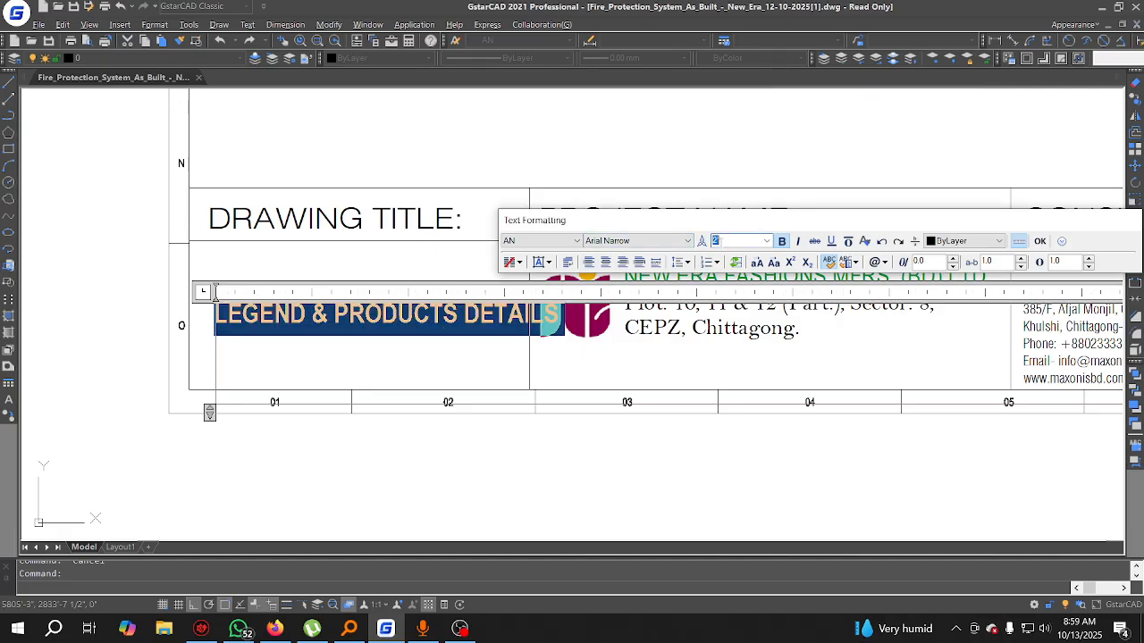
pyautogui.write('18')
pyautogui.press('Return')
pyautogui.click(494, 460)
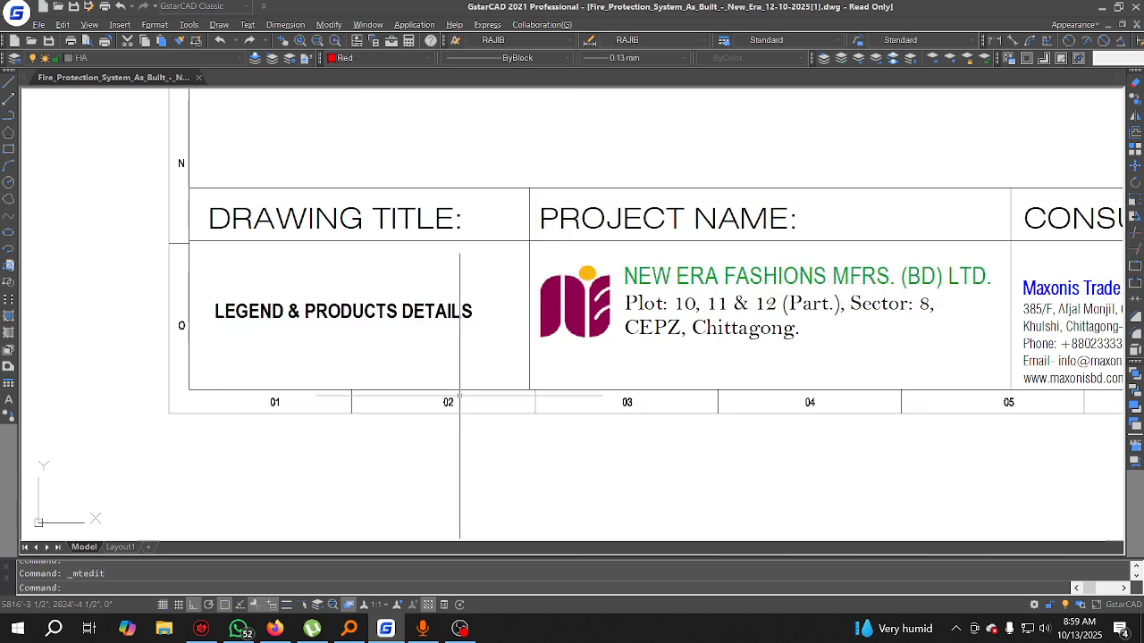
# Step: Explode the "LEGEND & PRODUCTS DETAILS" drawing title into plain text
pyautogui.click(417, 319)
pyautogui.click(367, 272)
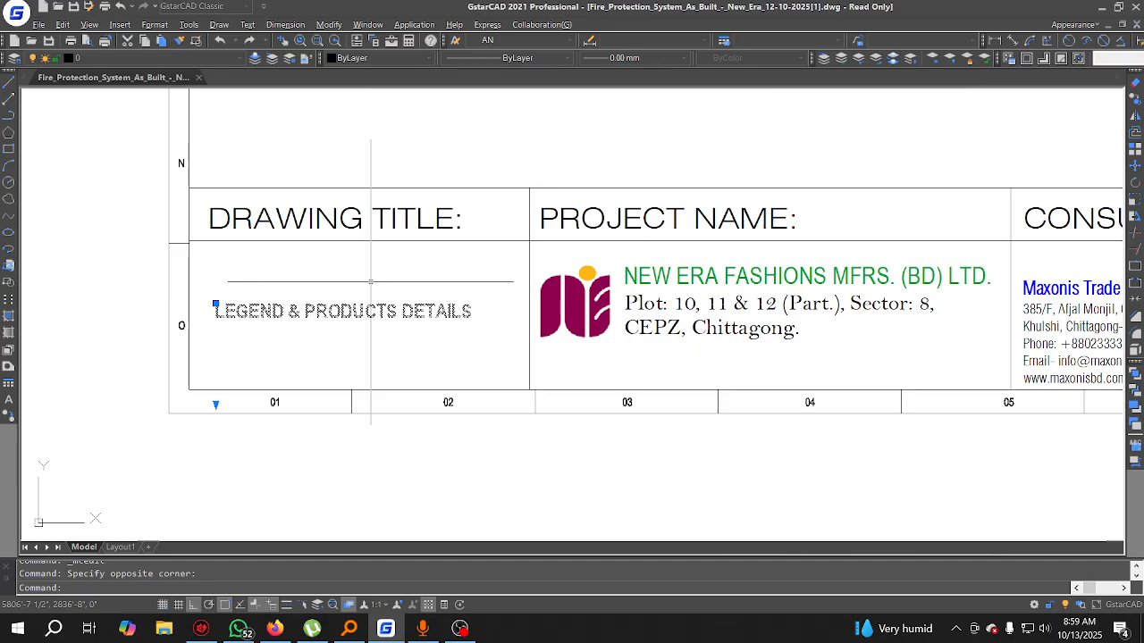
pyautogui.write('x')
pyautogui.press('Return')
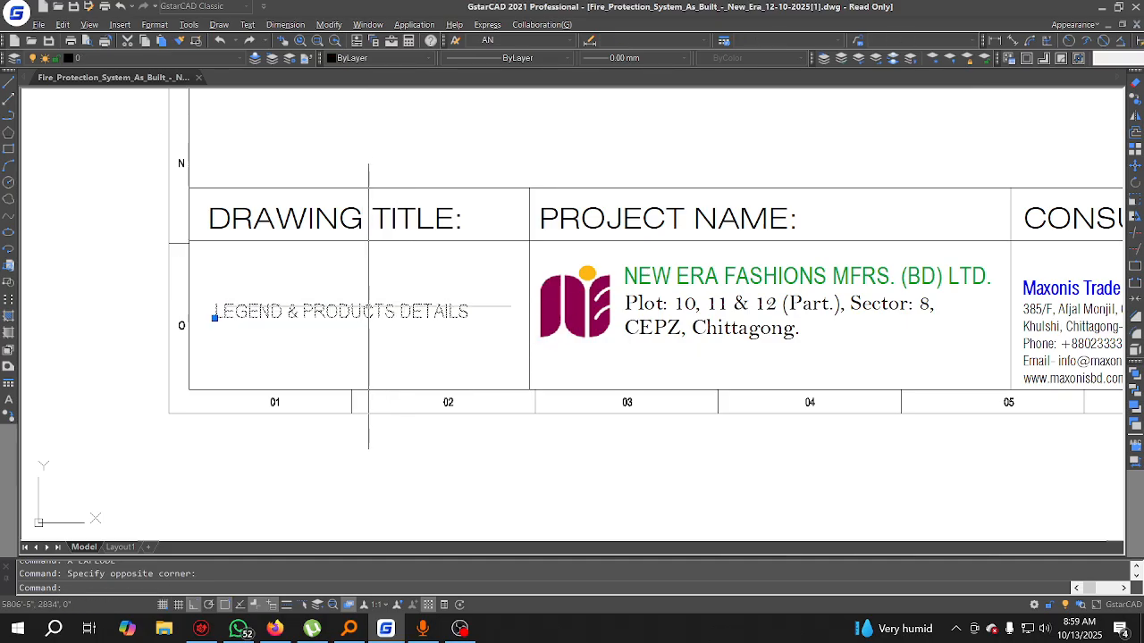
pyautogui.press('Escape')
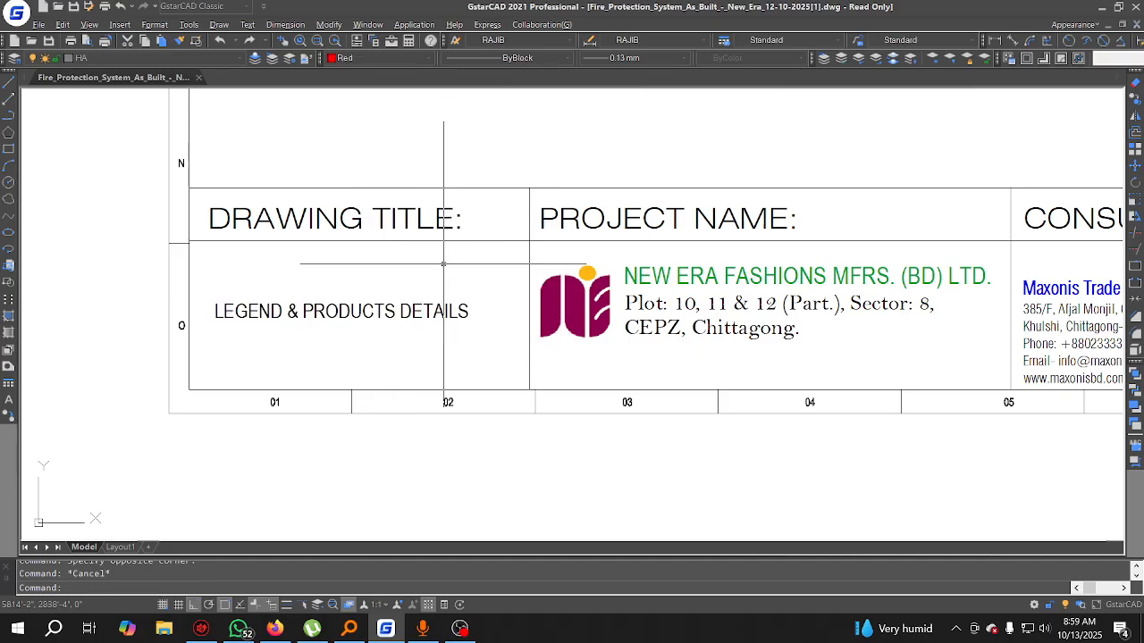
# Step: Copy the wording "SUPPORT DETAILS" from the table of contents sheet
pyautogui.scroll(-3, 440, 318)
pyautogui.scroll(-2, 439, 339)
pyautogui.moveTo(439, 340); pyautogui.dragTo(319, 402, button='middle')
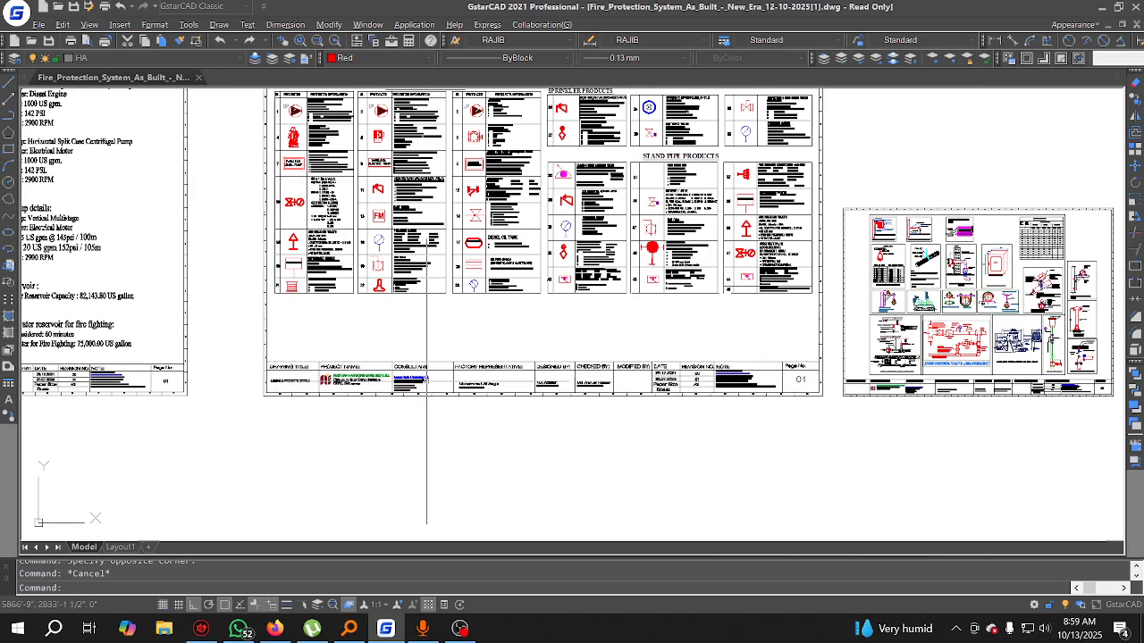
pyautogui.moveTo(617, 386); pyautogui.dragTo(307, 390, button='middle')
pyautogui.scroll(3, 648, 407)
pyautogui.scroll(-4, 647, 407)
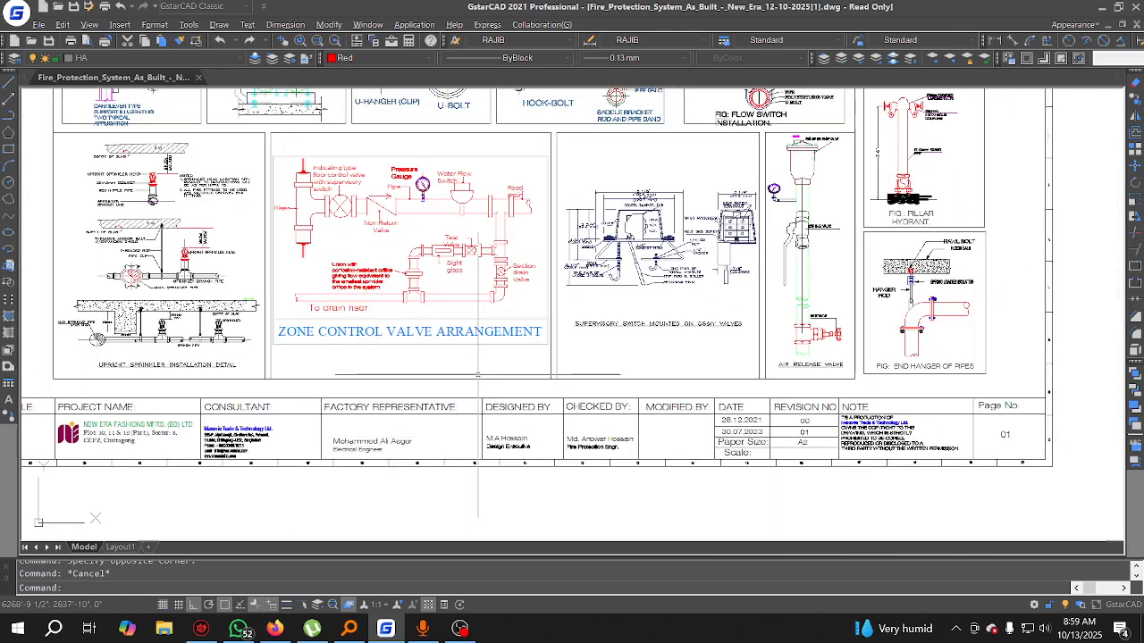
pyautogui.moveTo(460, 329); pyautogui.dragTo(573, 322, button='middle')
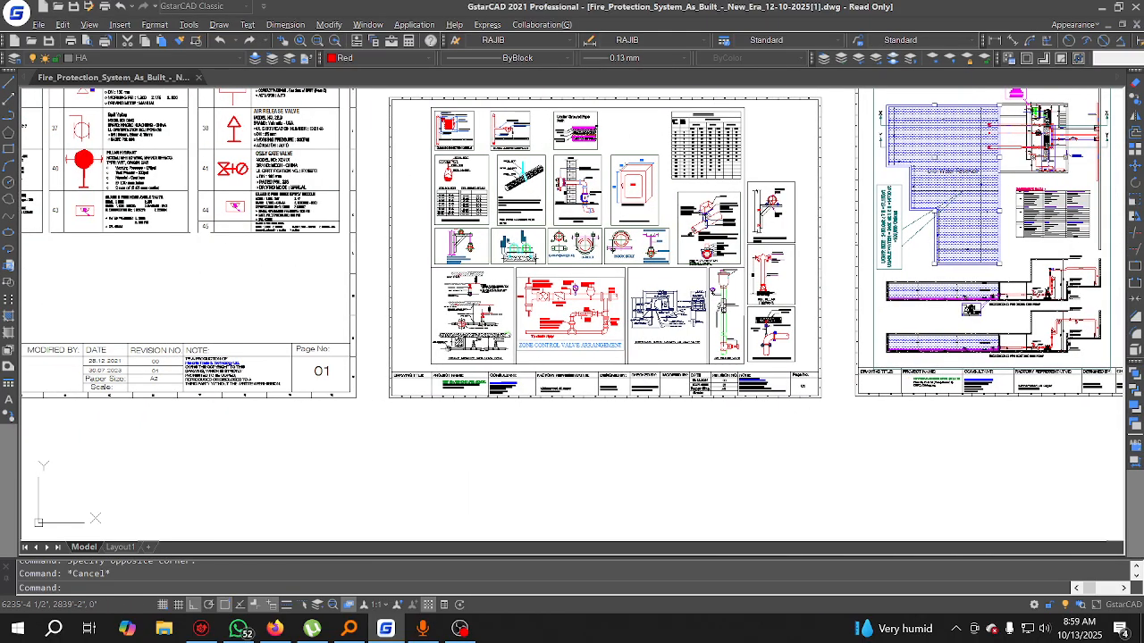
pyautogui.moveTo(220, 377)
pyautogui.mouseDown(button='middle')
pyautogui.moveTo(745, 385)
pyautogui.moveTo(692, 382)
pyautogui.mouseUp(button='middle')
pyautogui.scroll(-4, 691, 381)
pyautogui.moveTo(38, 341); pyautogui.dragTo(235, 354, button='middle')
pyautogui.scroll(5, 250, 339)
pyautogui.moveTo(409, 346); pyautogui.dragTo(351, 337, button='middle')
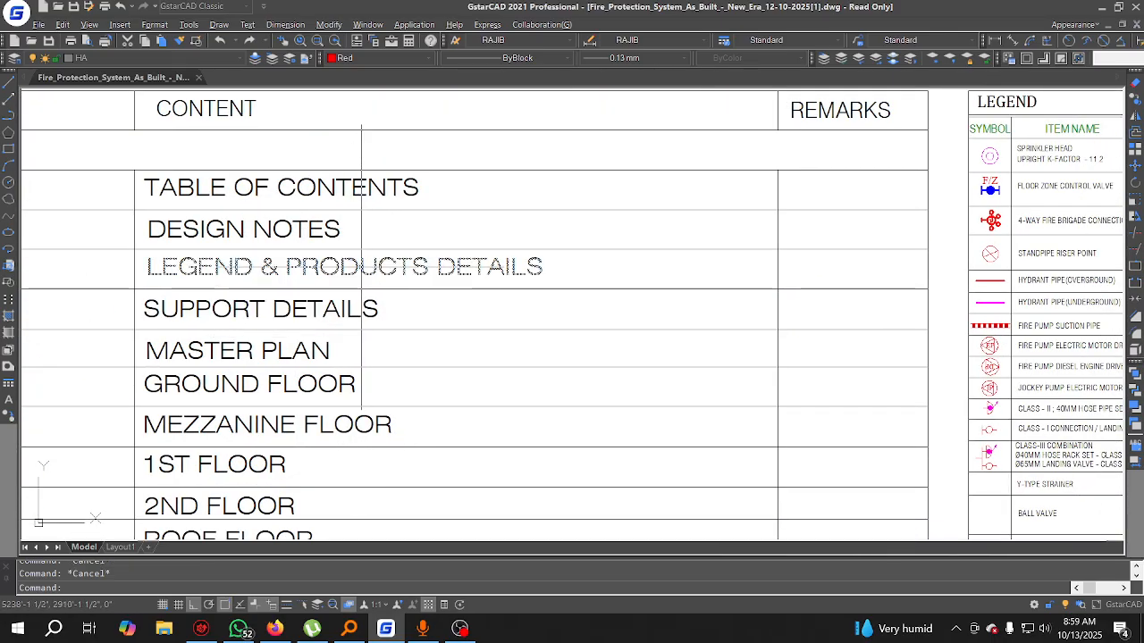
pyautogui.scroll(-2, 353, 305)
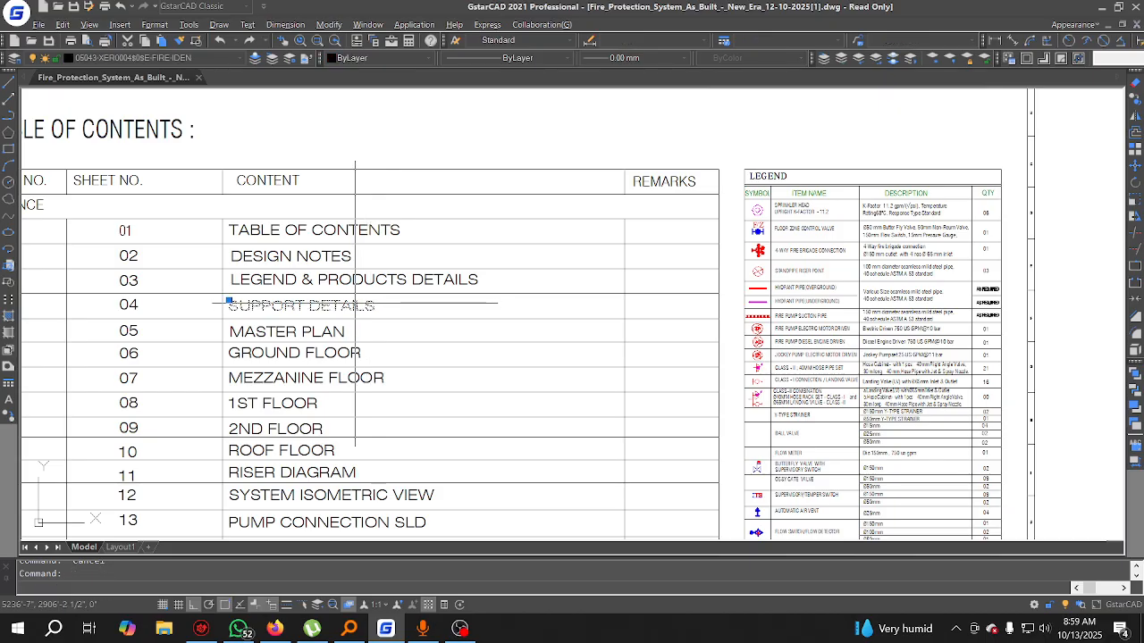
pyautogui.doubleClick(355, 305)
pyautogui.click(406, 416)
# Step: Paste the copied "SUPPORT DETAILS" text into the empty DRAWING TITLE cell of the support details sheet
pyautogui.scroll(-11, 297, 310)
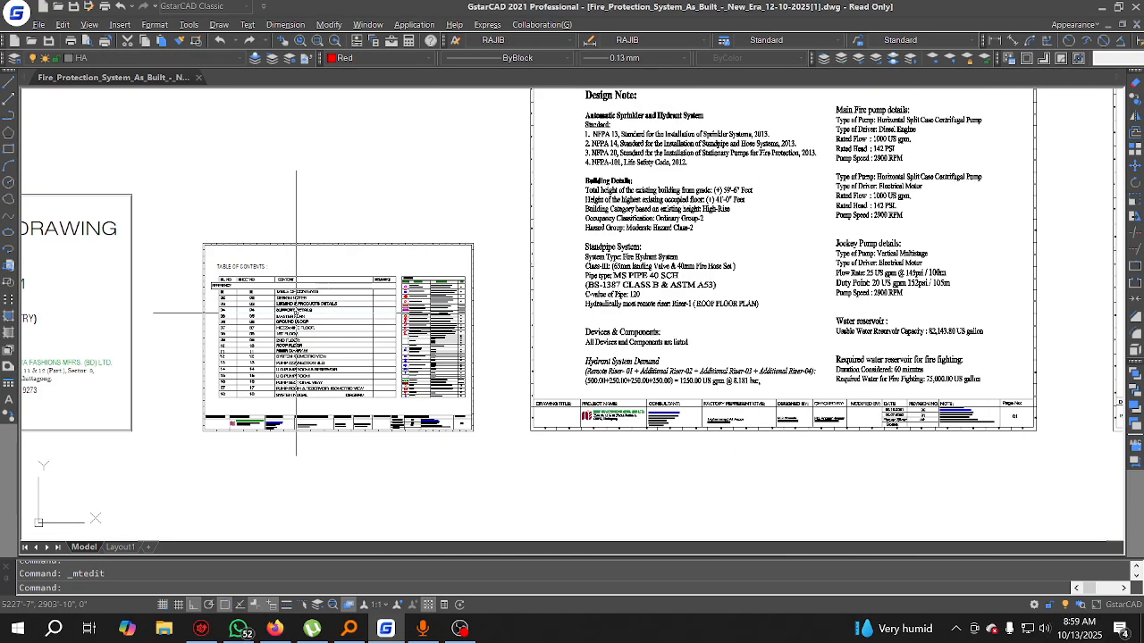
pyautogui.moveTo(527, 385); pyautogui.dragTo(260, 401, button='middle')
pyautogui.scroll(6, 440, 345)
pyautogui.hotkey('ctrl', 'v')
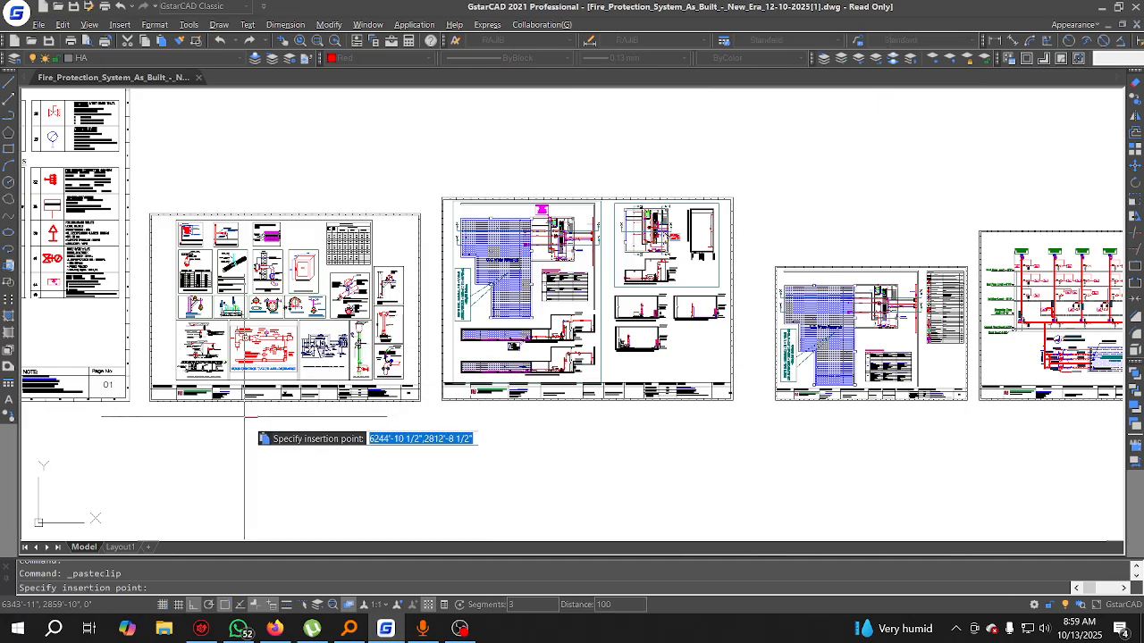
pyautogui.scroll(8, 243, 417)
pyautogui.moveTo(407, 376); pyautogui.dragTo(894, 410, button='middle')
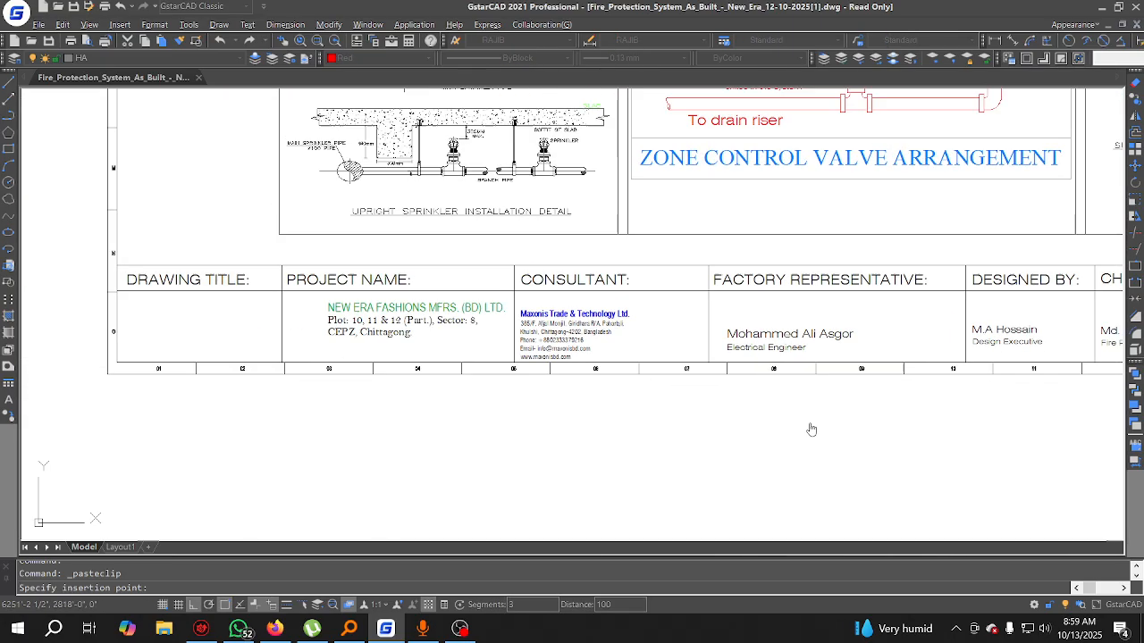
pyautogui.scroll(5, 197, 339)
pyautogui.click(115, 295)
# Step: Change the pasted title to "INSTALLATION DETAILS" and widen its text box so it fits on one line
pyautogui.doubleClick(143, 302)
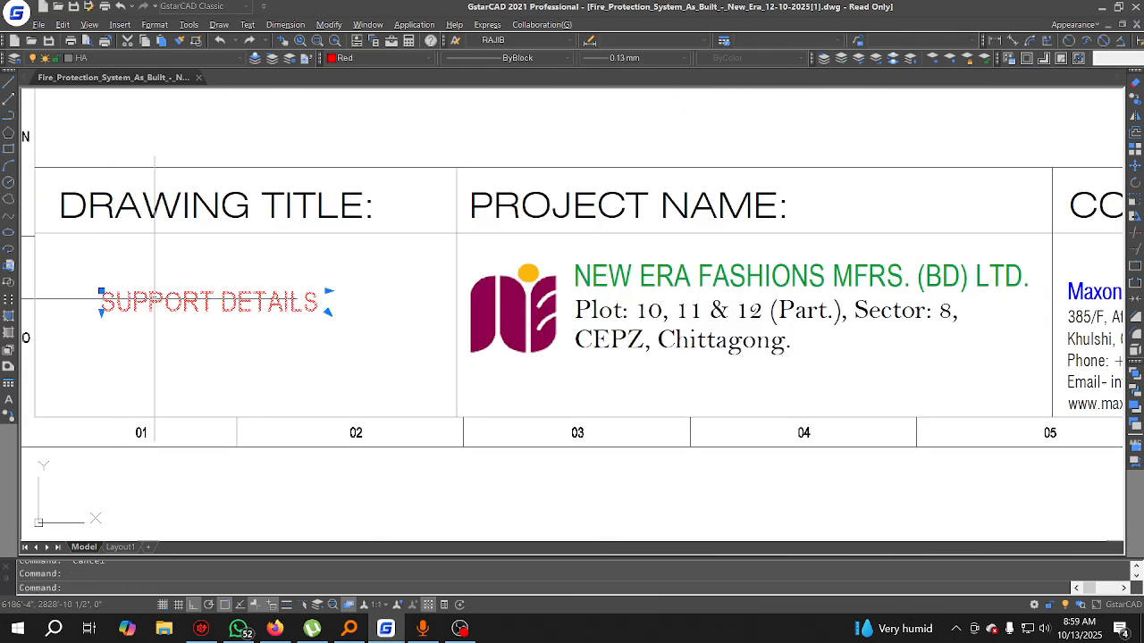
pyautogui.moveTo(215, 302); pyautogui.dragTo(55, 300)
pyautogui.press('Delete')
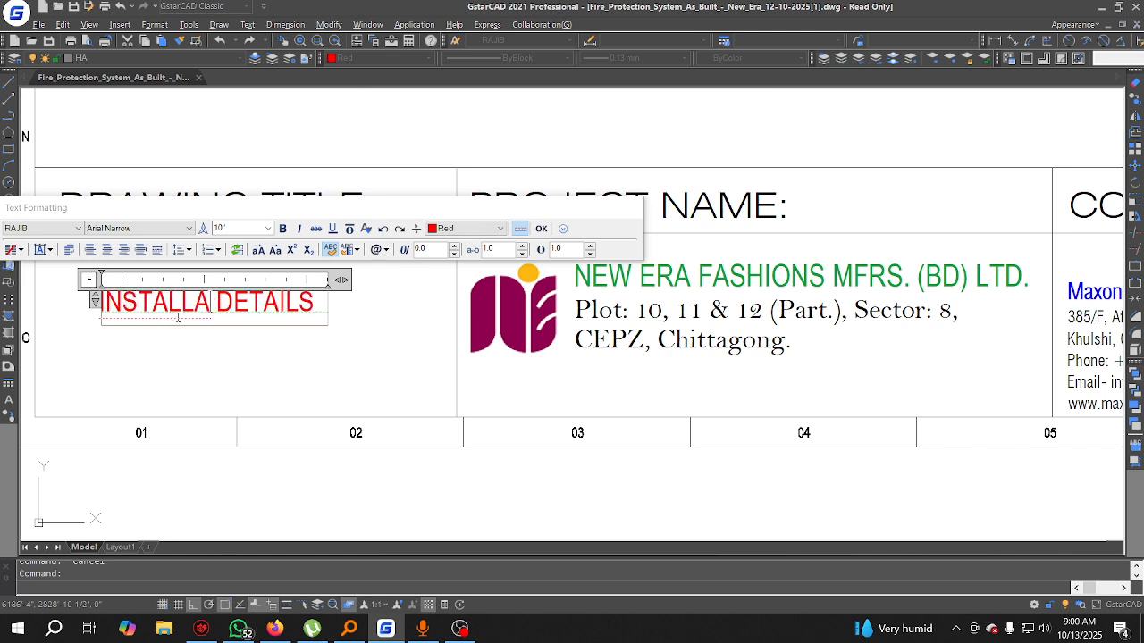
pyautogui.write('INSTALLATION')
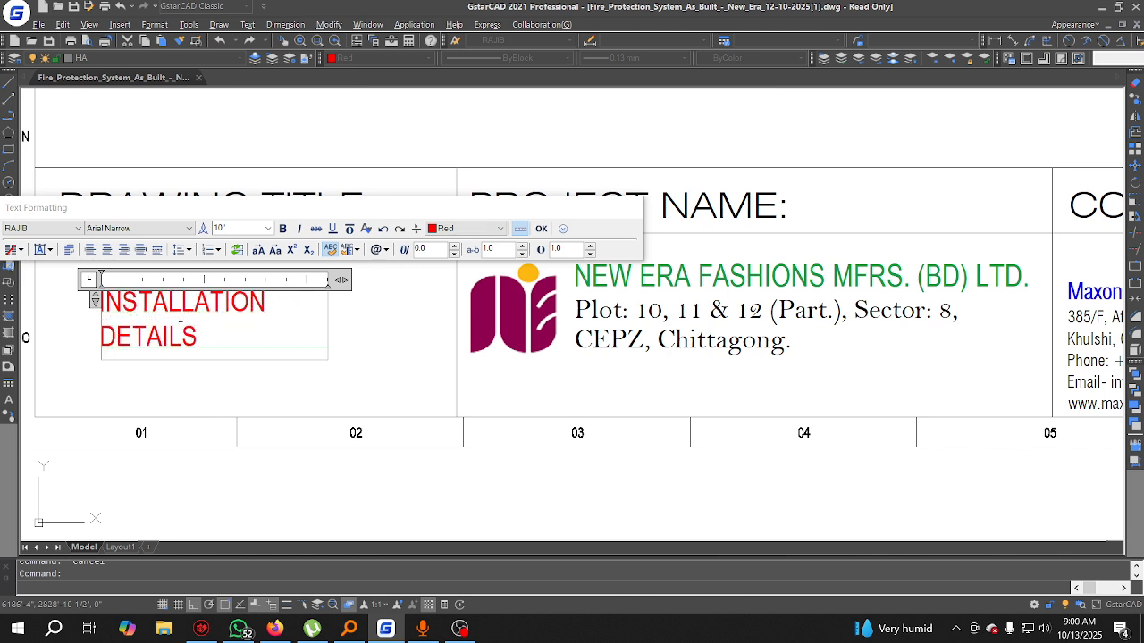
pyautogui.moveTo(340, 281); pyautogui.dragTo(400, 282)
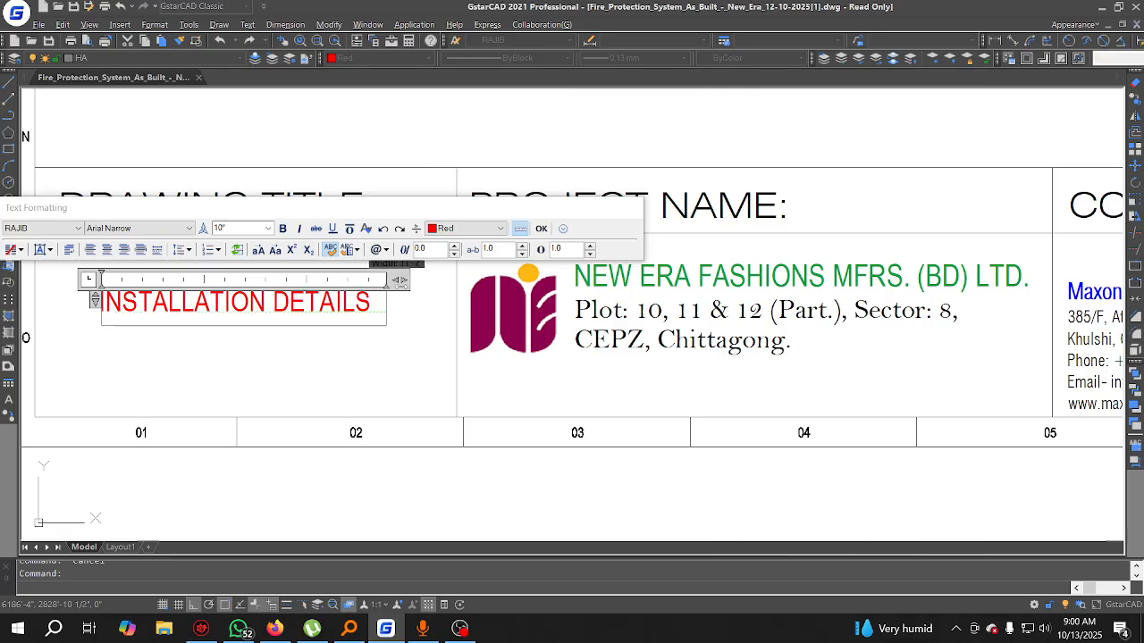
pyautogui.click(429, 348)
pyautogui.click(386, 359)
# Step: Explode the "INSTALLATION DETAILS" drawing title into plain text
pyautogui.click(284, 299)
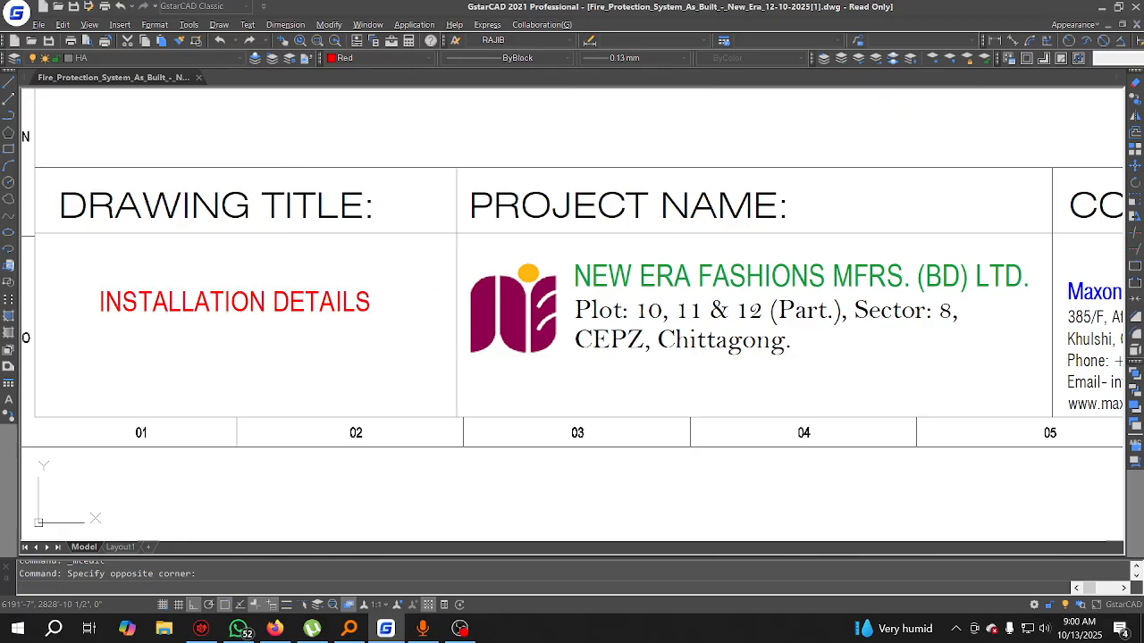
pyautogui.click(330, 344)
pyautogui.click(332, 333)
pyautogui.click(262, 276)
pyautogui.write('x')
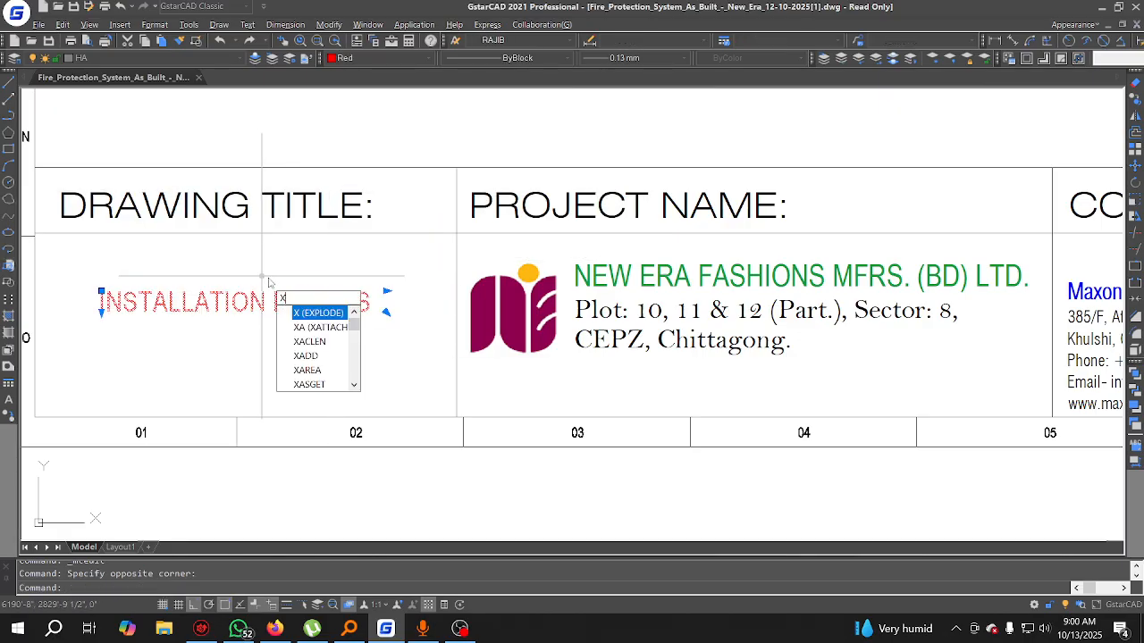
pyautogui.press('space')
pyautogui.click(307, 322)
pyautogui.click(251, 276)
pyautogui.press('Escape')
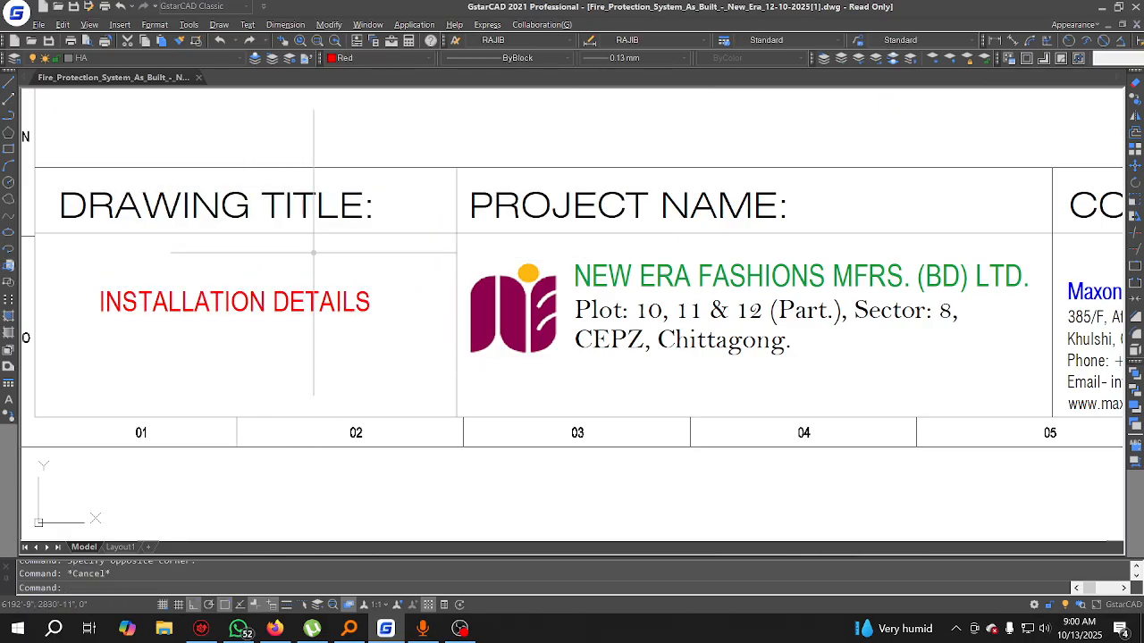
# Step: Copy the wording "U.G PUMP ROOM & RESERVOIR" from row 14 of the table of contents
pyautogui.scroll(-6, 313, 253)
pyautogui.moveTo(657, 217); pyautogui.dragTo(361, 263, button='middle')
pyautogui.moveTo(883, 296)
pyautogui.mouseDown(button='middle')
pyautogui.moveTo(552, 340)
pyautogui.moveTo(437, 407)
pyautogui.moveTo(423, 385)
pyautogui.moveTo(767, 381)
pyautogui.mouseUp(button='middle')
pyautogui.scroll(-2, 437, 407)
pyautogui.scroll(-3, 439, 373)
pyautogui.moveTo(343, 380); pyautogui.dragTo(676, 381, button='middle')
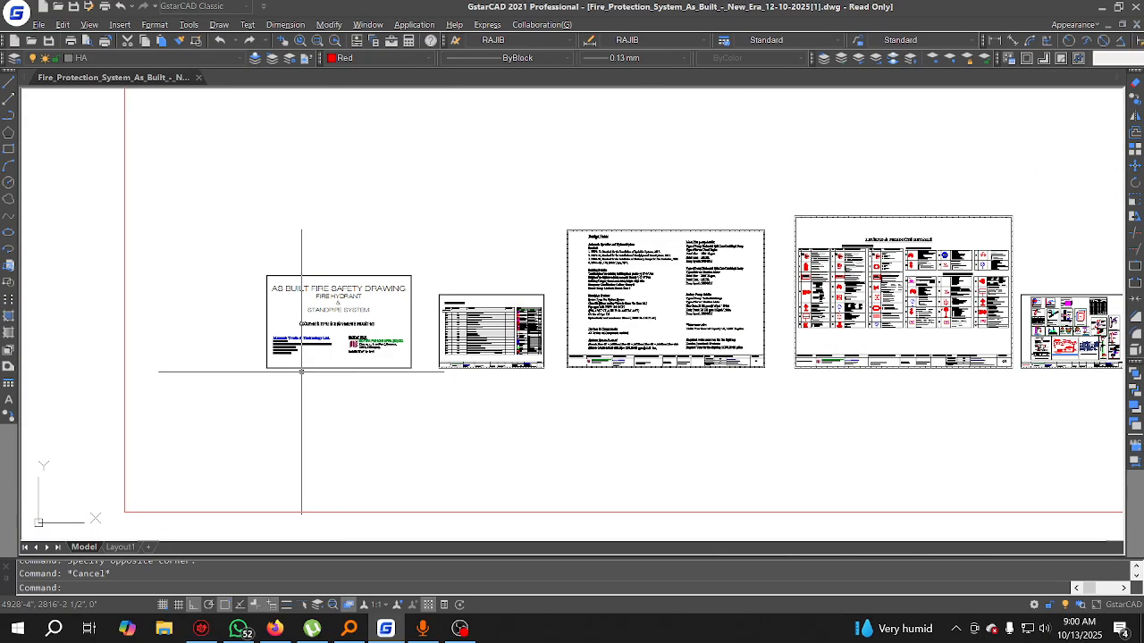
pyautogui.scroll(10, 460, 322)
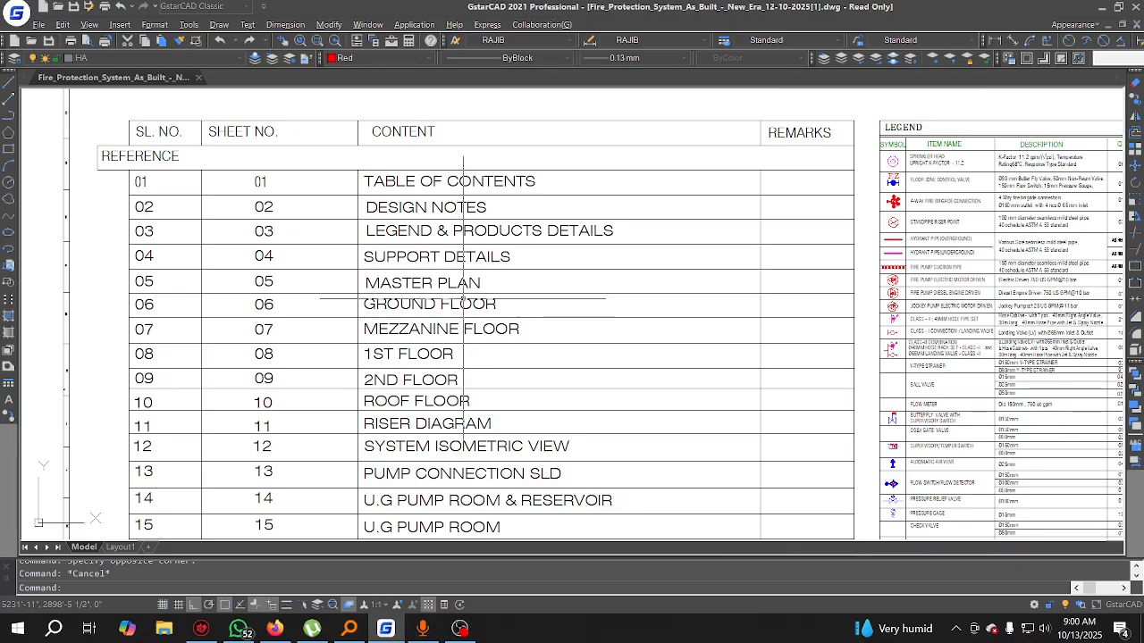
pyautogui.moveTo(462, 286); pyautogui.dragTo(238, 286, button='middle')
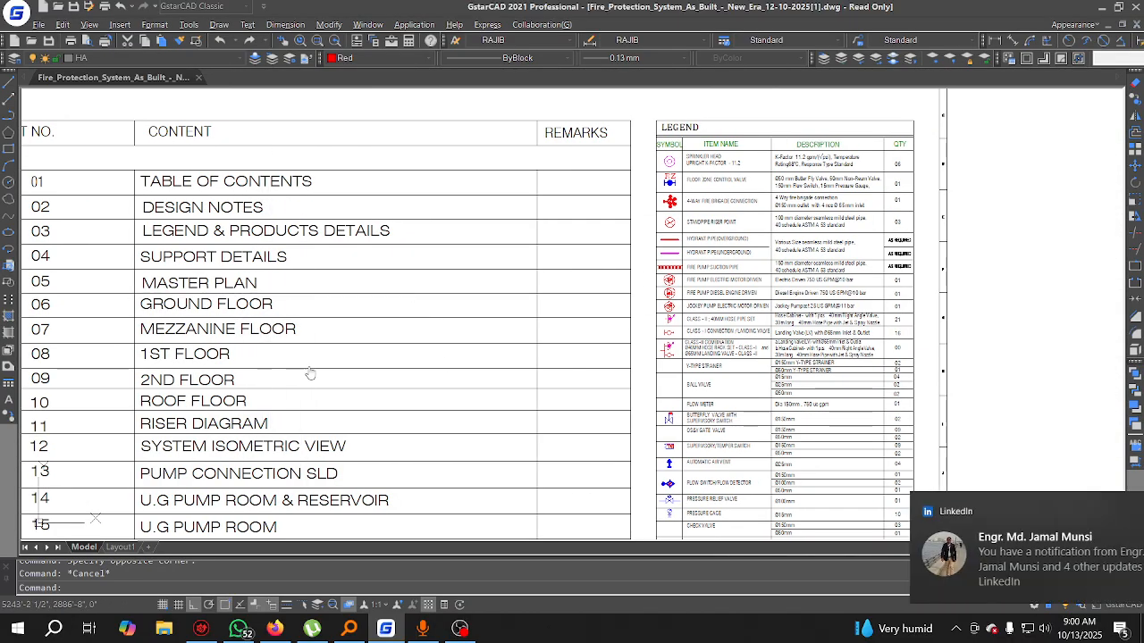
pyautogui.moveTo(310, 380); pyautogui.dragTo(311, 287, button='middle')
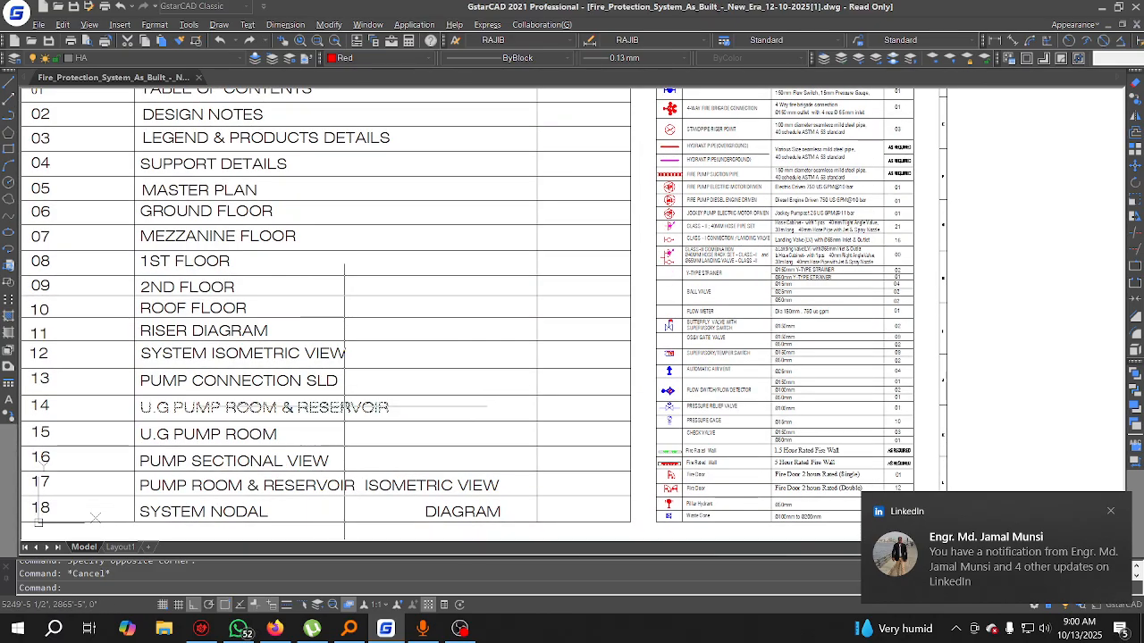
pyautogui.click(345, 407)
pyautogui.click(350, 452)
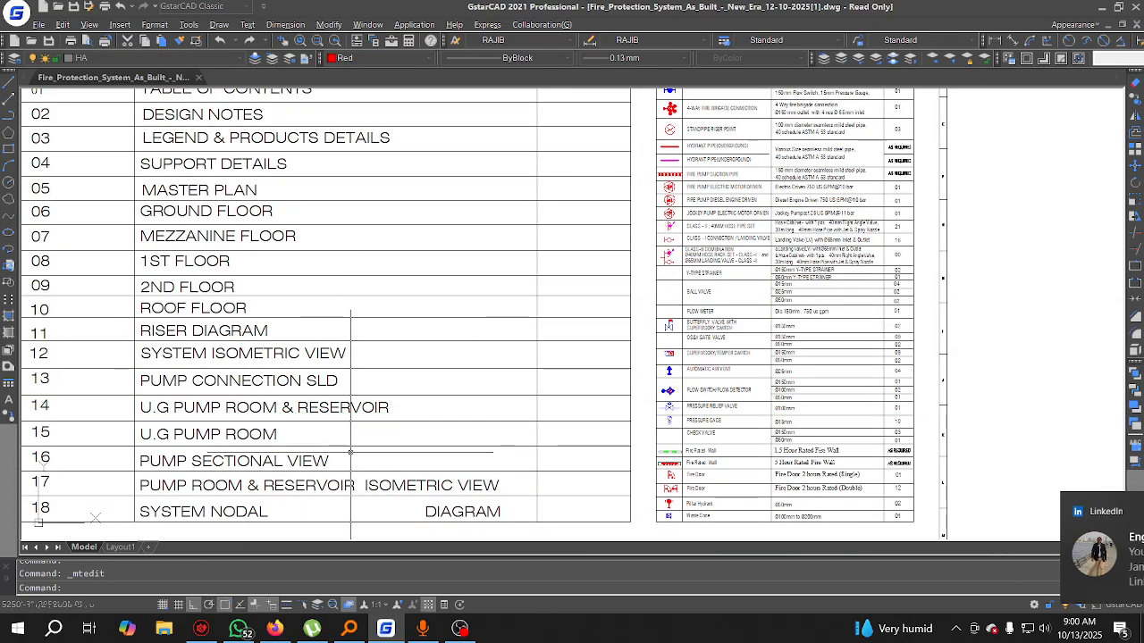
# Step: Examine the U.G. water reservoir and pump room sheet, including its plan, pump sections and title block
pyautogui.scroll(-8, 287, 403)
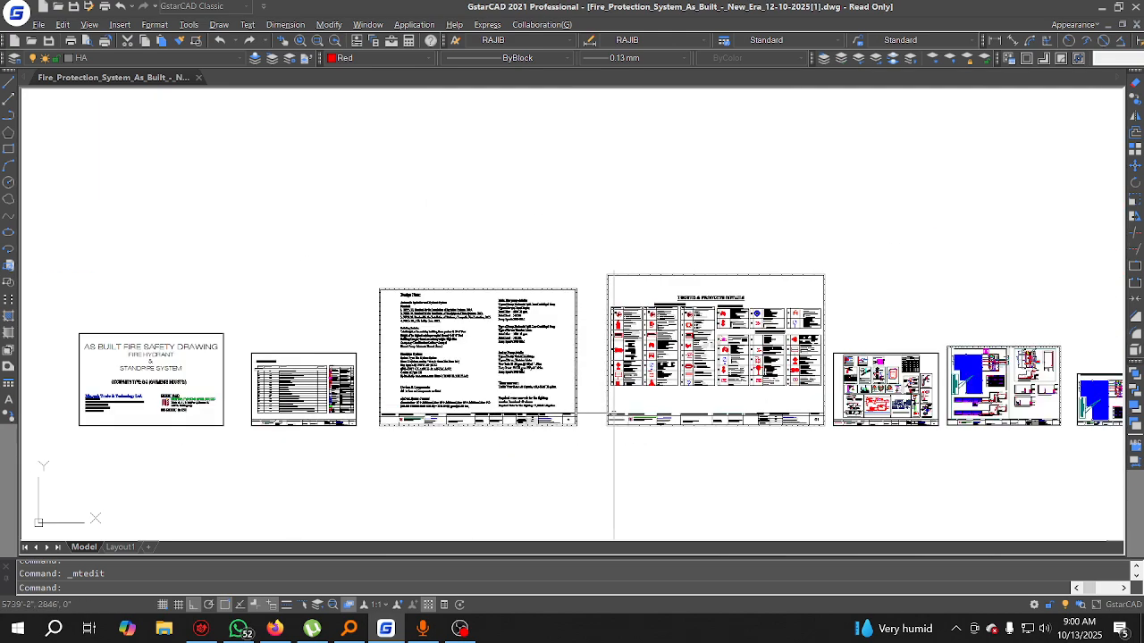
pyautogui.moveTo(1085, 448); pyautogui.dragTo(500, 441, button='middle')
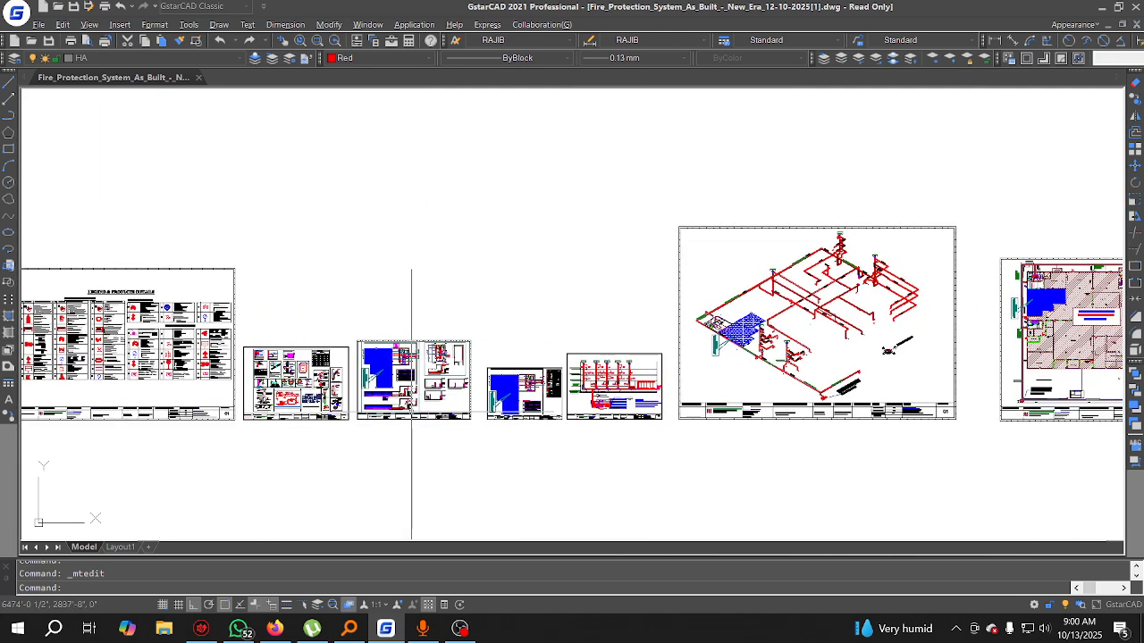
pyautogui.scroll(8, 412, 405)
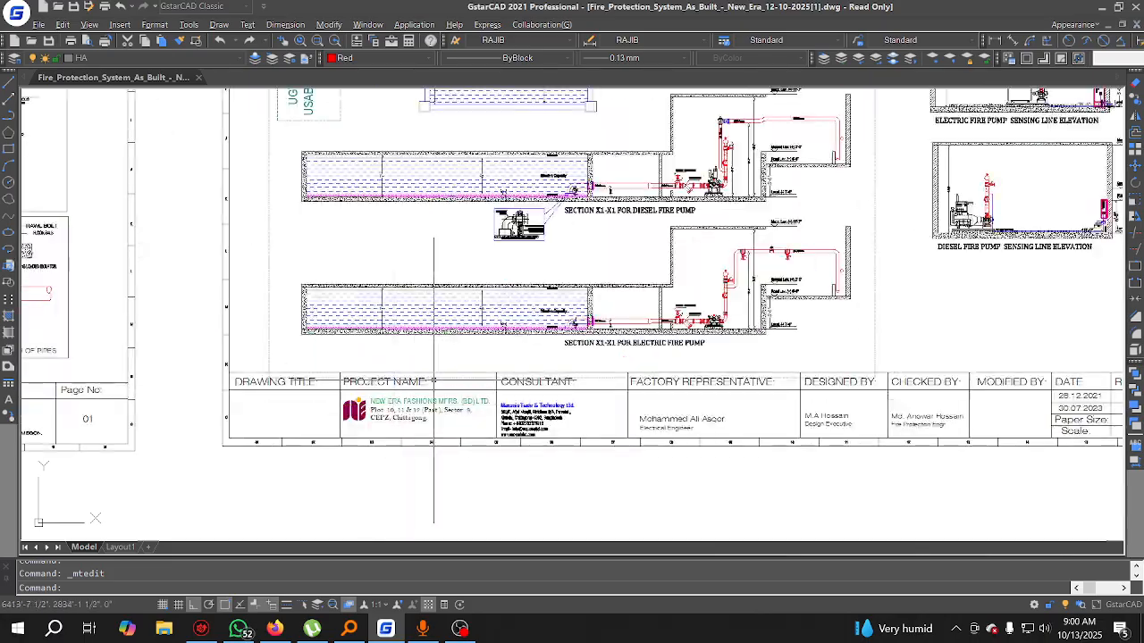
pyautogui.scroll(-3, 438, 435)
pyautogui.scroll(3, 437, 435)
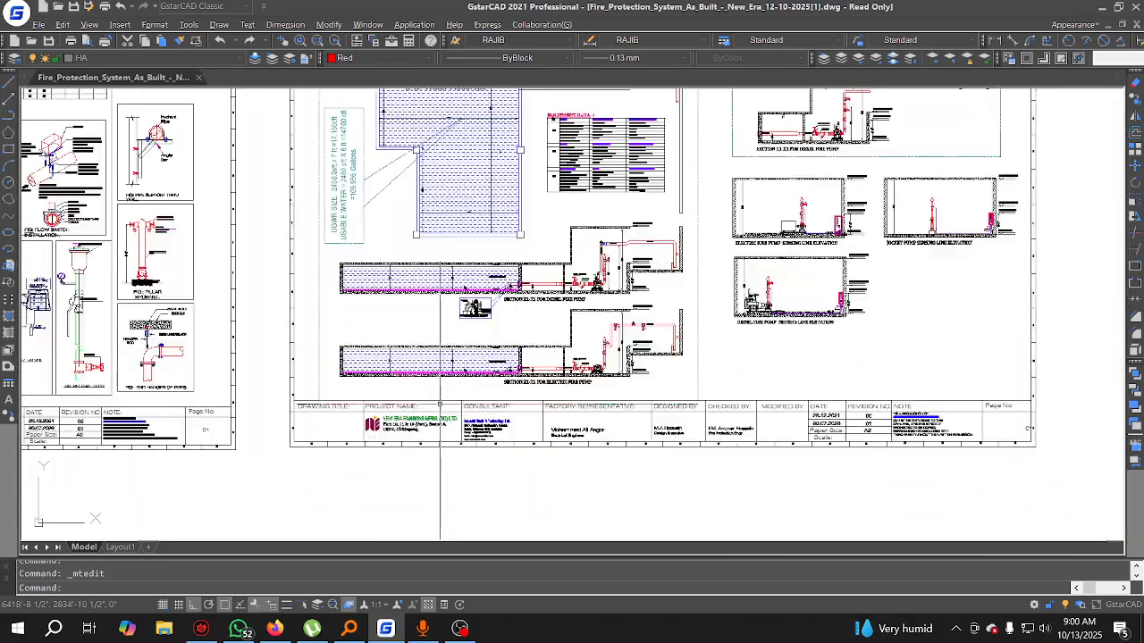
pyautogui.moveTo(525, 260); pyautogui.dragTo(477, 389, button='middle')
pyautogui.moveTo(582, 371); pyautogui.dragTo(570, 430, button='middle')
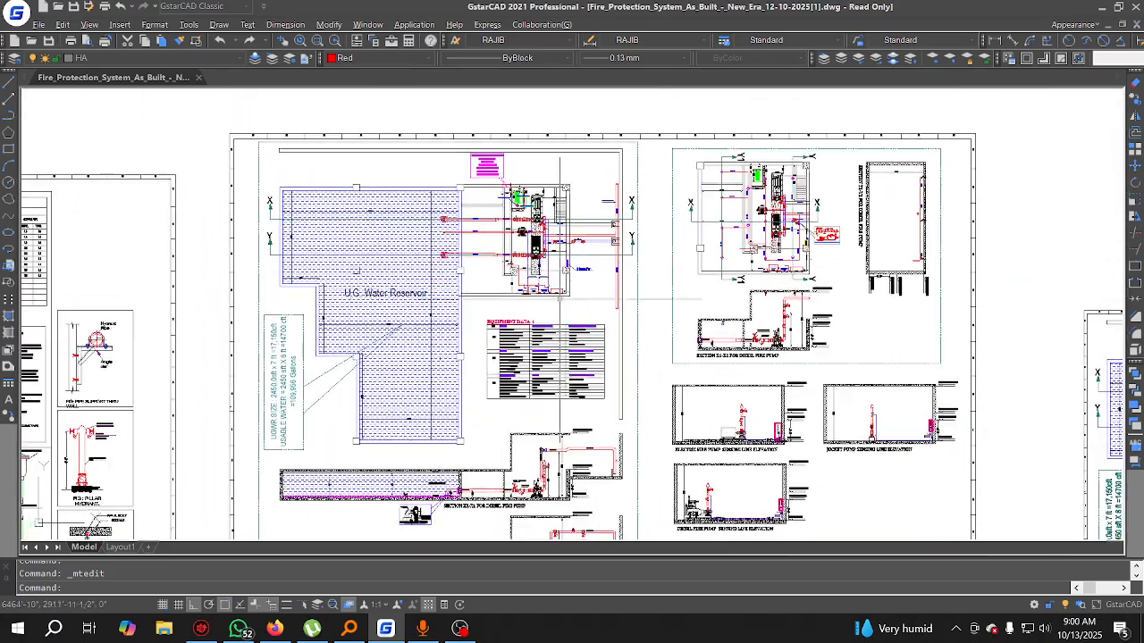
pyautogui.moveTo(399, 448); pyautogui.dragTo(407, 375, button='middle')
pyautogui.scroll(2, 463, 487)
pyautogui.moveTo(462, 487); pyautogui.dragTo(456, 404, button='middle')
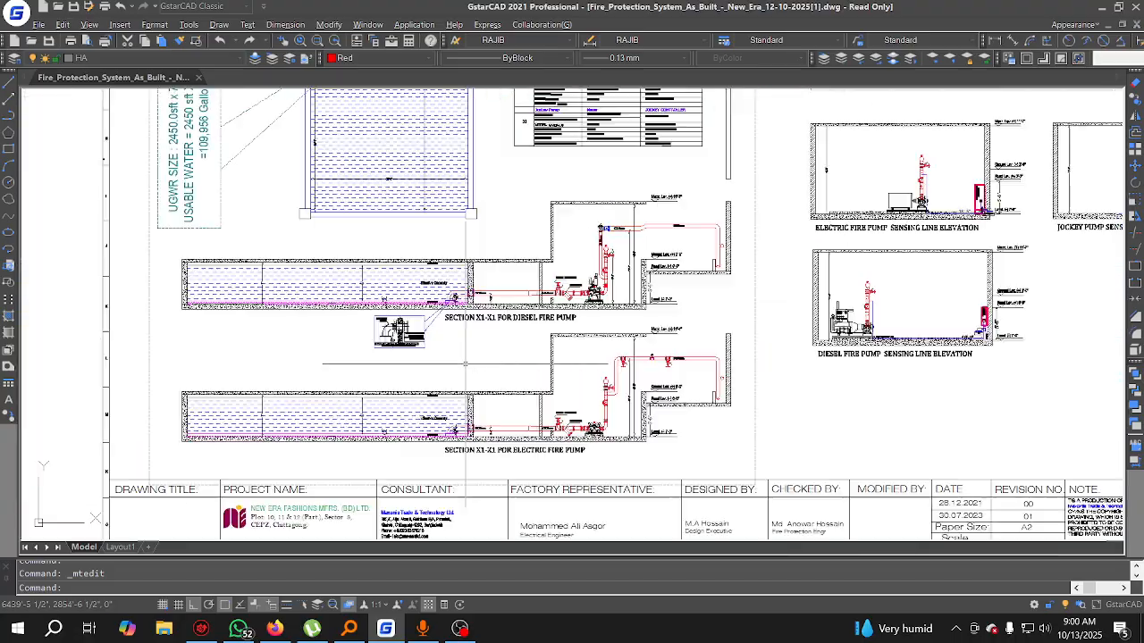
# Step: Move the diesel and electric fire pump "SECTION X1-X1" captions together to beneath the left ends of their reservoir sections
pyautogui.scroll(2, 460, 357)
pyautogui.click(489, 288)
pyautogui.scroll(-3, 572, 429)
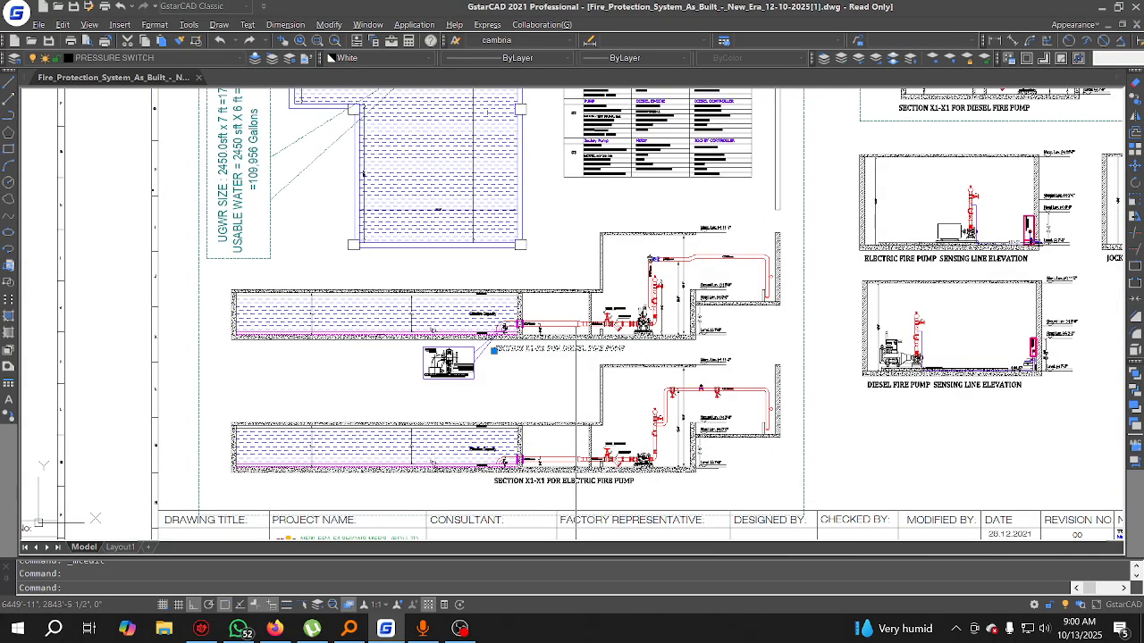
pyautogui.scroll(2, 570, 482)
pyautogui.scroll(2, 543, 467)
pyautogui.moveTo(528, 381); pyautogui.dragTo(619, 355, button='middle')
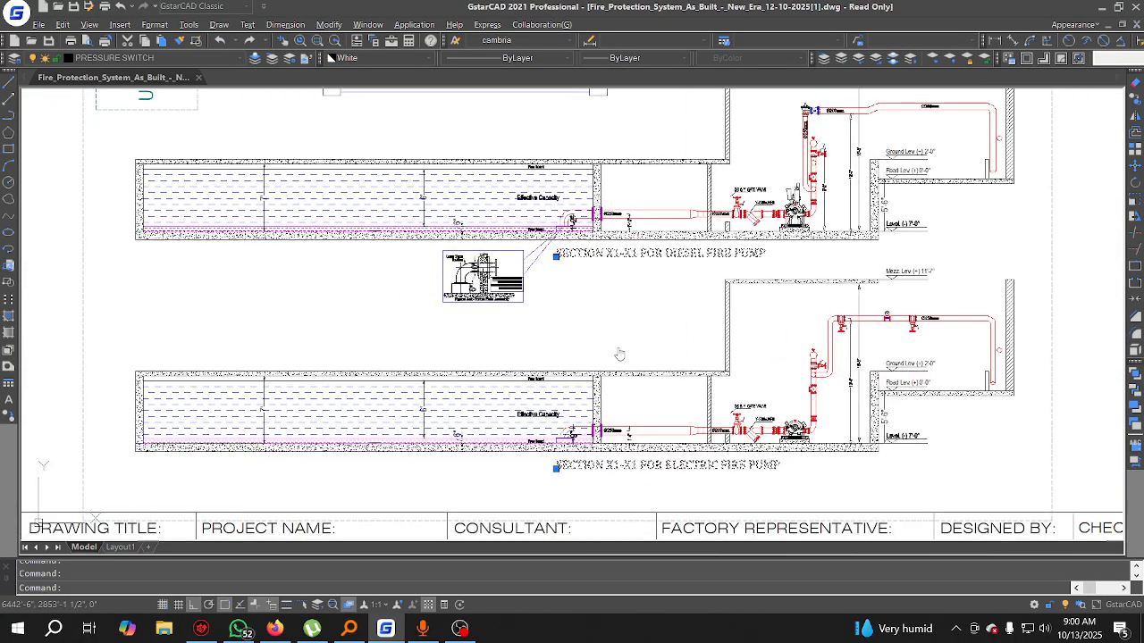
pyautogui.write('m')
pyautogui.press('space')
pyautogui.click(645, 327)
pyautogui.click(251, 357)
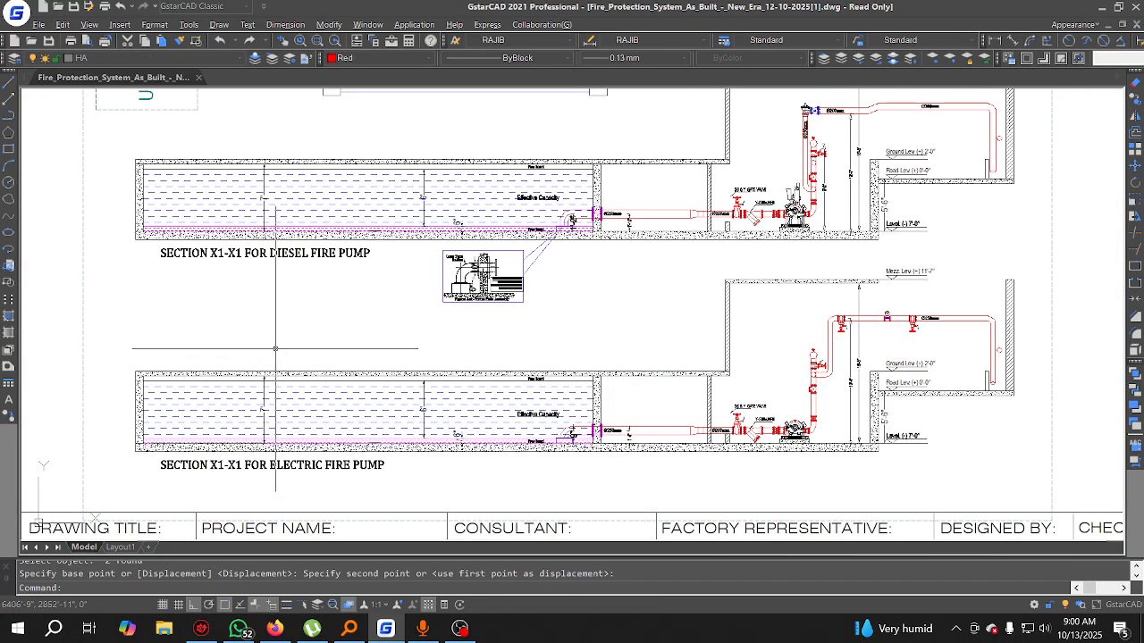
# Step: Change the "Y" section mark on the left side of the U.G. Water Reservoir plan to "X1"
pyautogui.scroll(-2, 331, 352)
pyautogui.moveTo(332, 353); pyautogui.dragTo(319, 452, button='middle')
pyautogui.moveTo(373, 199); pyautogui.dragTo(396, 429, button='middle')
pyautogui.moveTo(583, 226); pyautogui.dragTo(544, 280, button='middle')
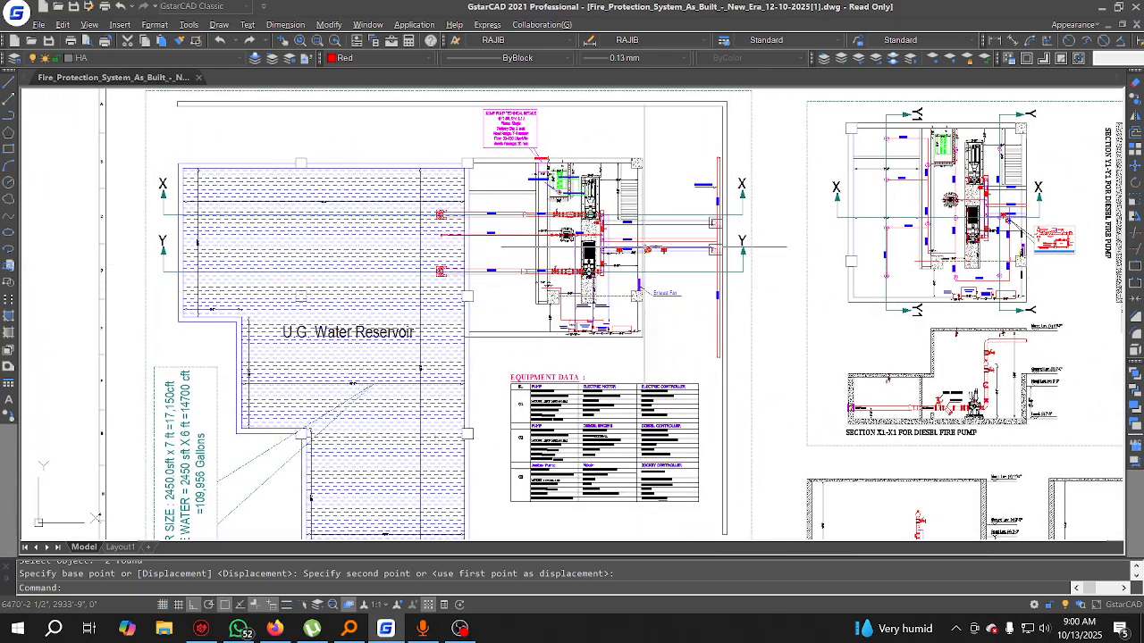
pyautogui.scroll(4, 162, 242)
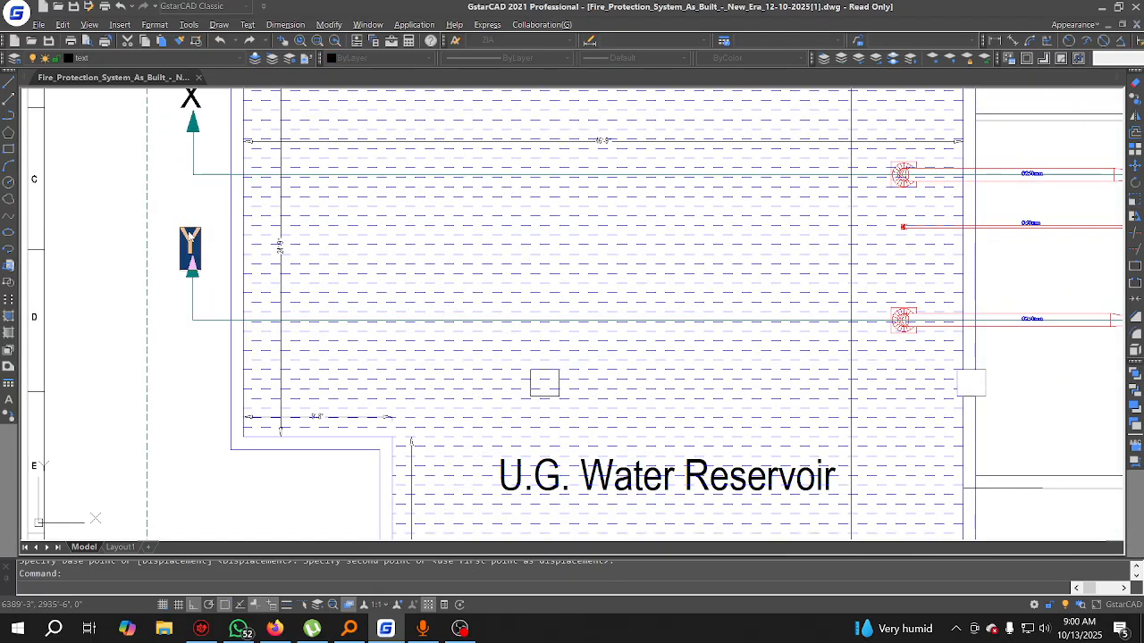
pyautogui.click(227, 330)
pyautogui.scroll(-4, 195, 310)
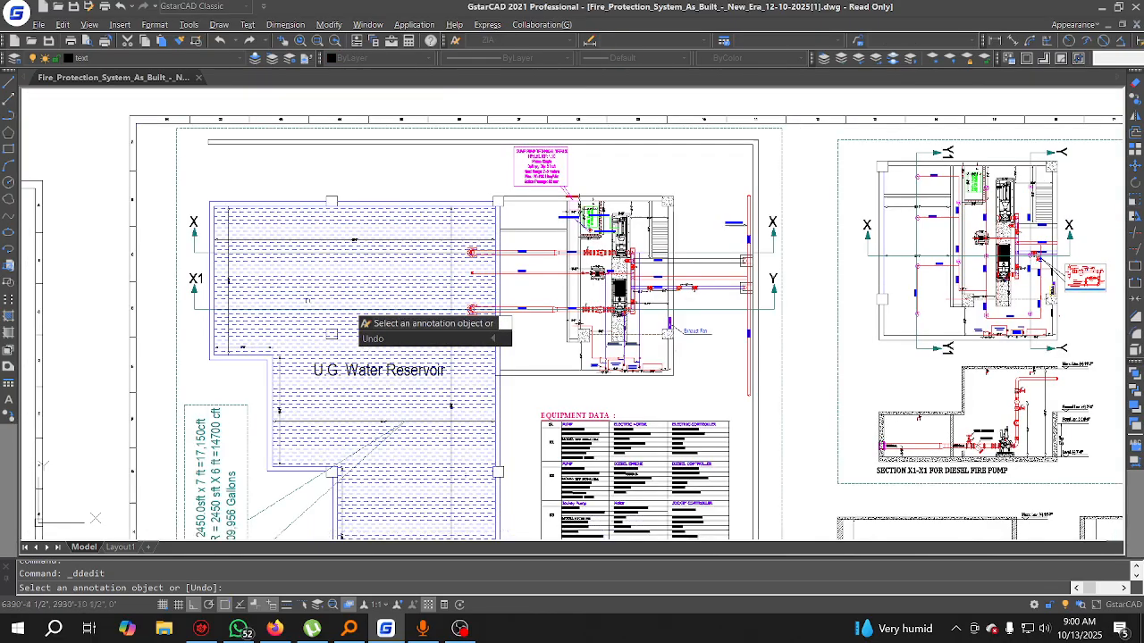
# Step: Change the "Y" section mark on the right side of the pump room plan to "X1"
pyautogui.scroll(2, 715, 302)
pyautogui.moveTo(715, 302); pyautogui.dragTo(408, 337, button='middle')
pyautogui.click(503, 302)
pyautogui.click(499, 306)
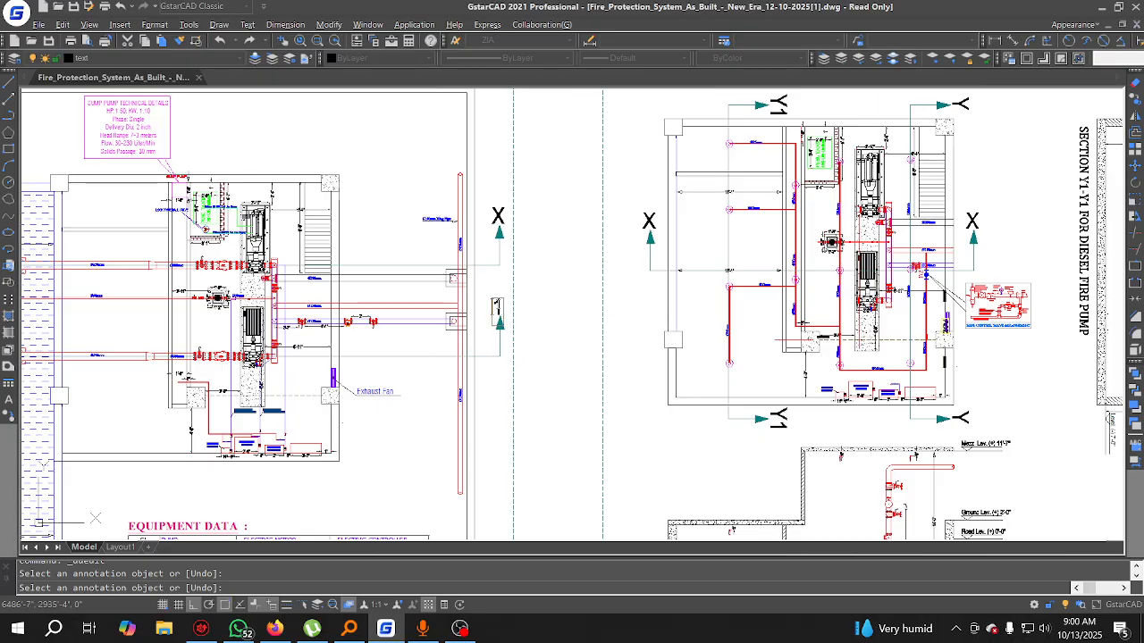
pyautogui.click(528, 382)
# Step: Compare the section marks on the reservoir and pump room plan with the captions under the fire pump sections
pyautogui.scroll(-6, 527, 382)
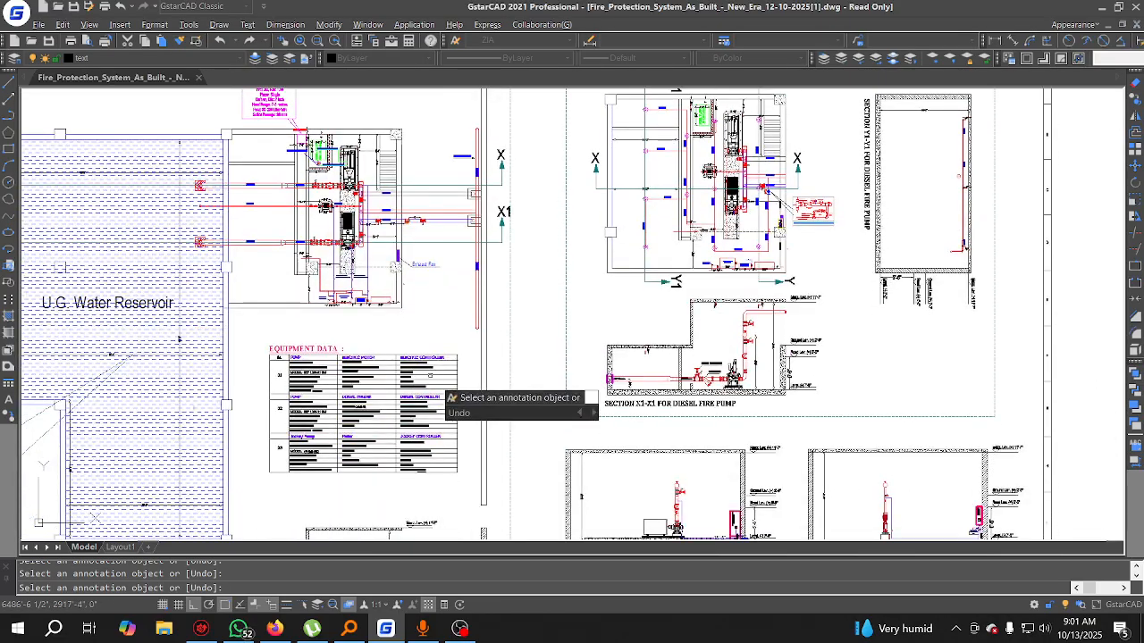
pyautogui.scroll(6, 383, 447)
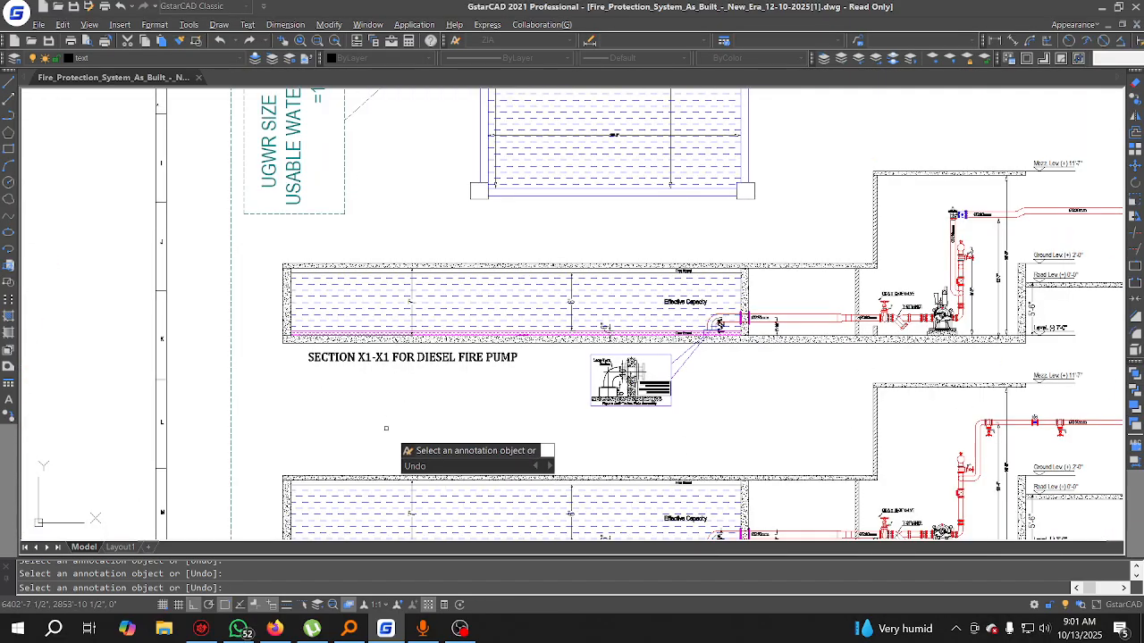
pyautogui.scroll(-3, 513, 359)
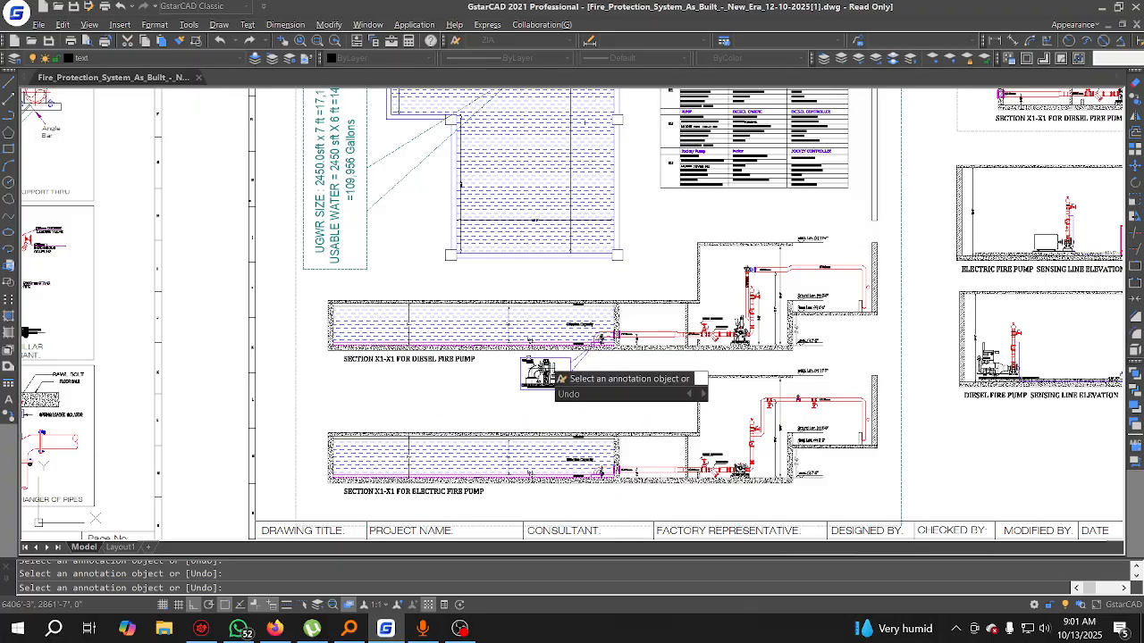
pyautogui.scroll(4, 513, 359)
pyautogui.scroll(-3, 513, 359)
pyautogui.scroll(3, 497, 267)
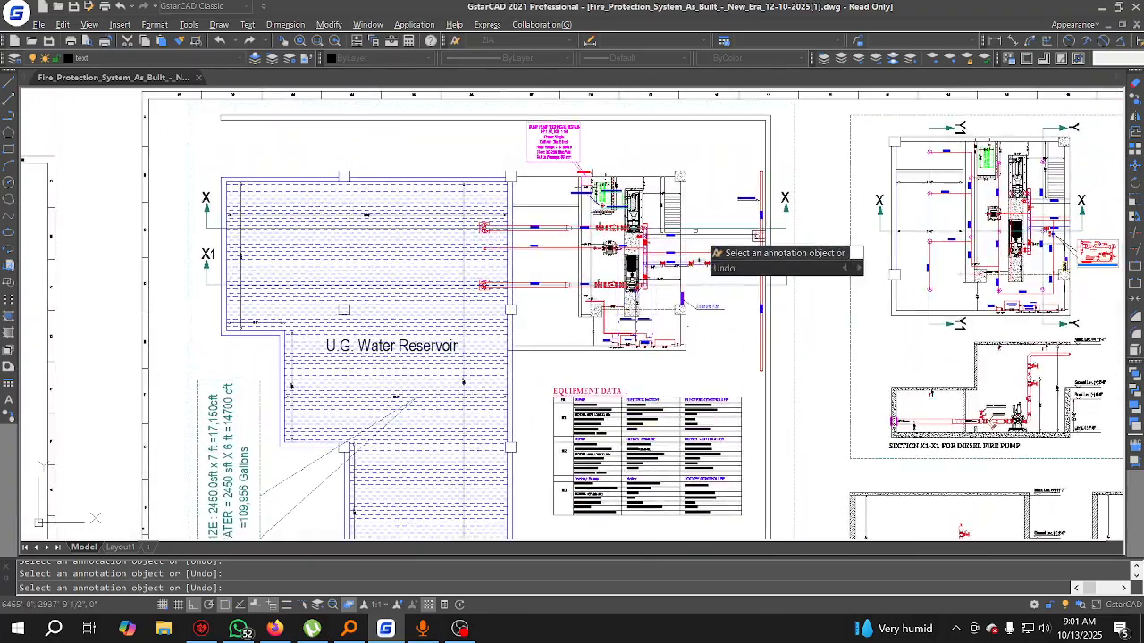
pyautogui.scroll(-3, 658, 240)
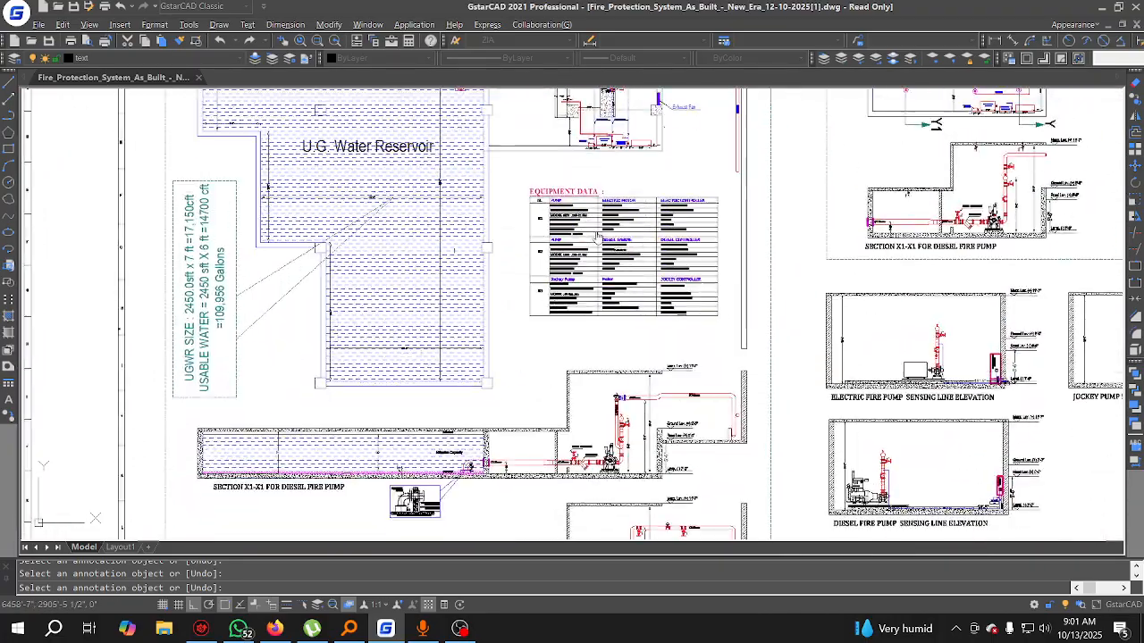
pyautogui.scroll(3, 664, 362)
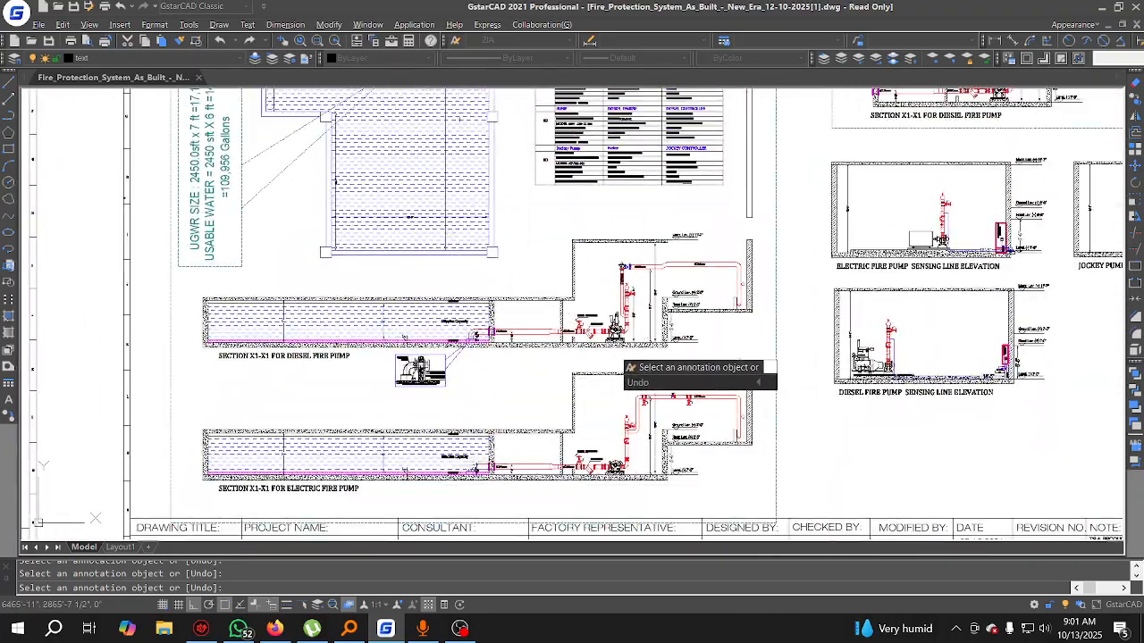
# Step: Change the diesel fire pump section's caption below the reservoir plan to "SECTION X-X FOR DIESEL FIRE PUMP"
pyautogui.scroll(5, 434, 368)
pyautogui.click(284, 306)
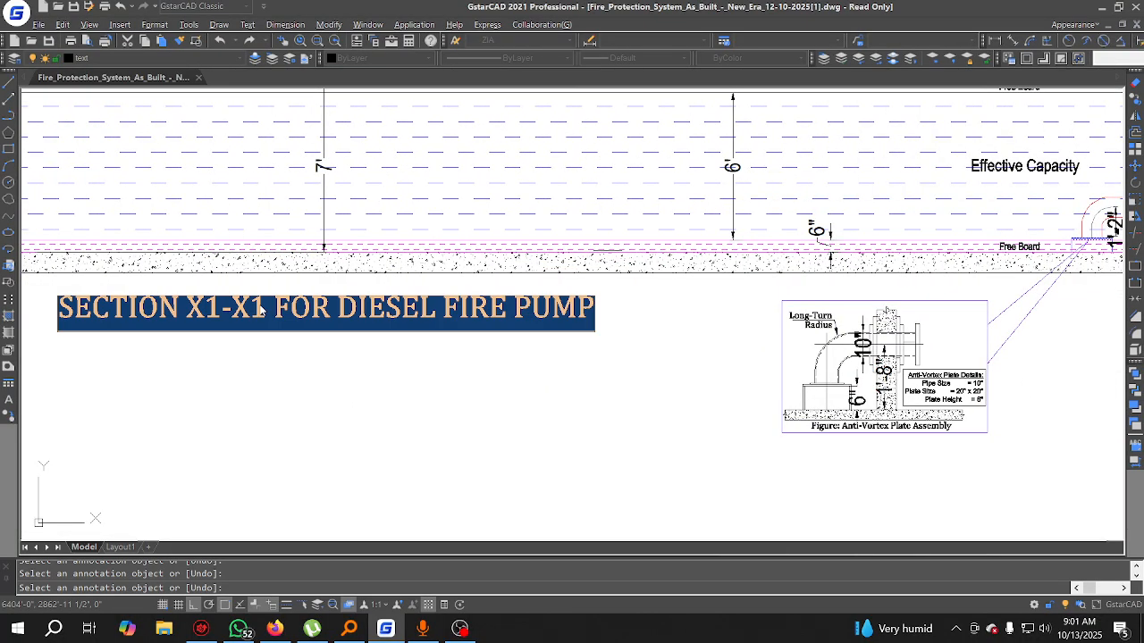
pyautogui.click(262, 306)
pyautogui.press('Delete')
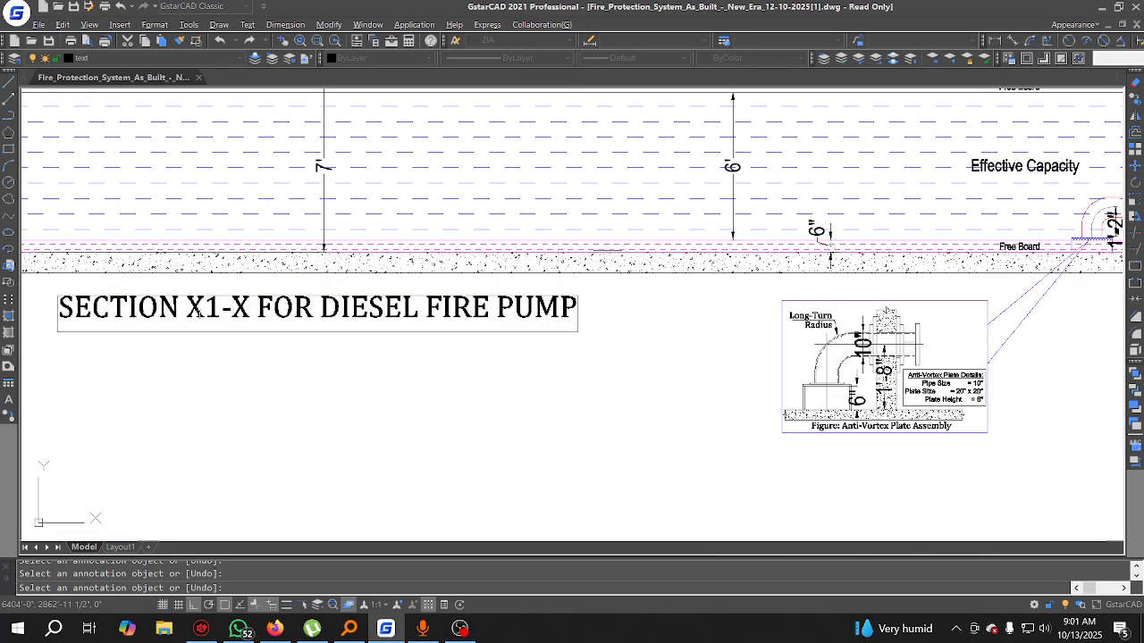
pyautogui.moveTo(213, 308); pyautogui.dragTo(223, 309)
pyautogui.press('Delete')
pyautogui.click(258, 380)
# Step: Check the electric fire pump section's caption against the plan's section marks and finish editing the texts
pyautogui.scroll(-5, 268, 342)
pyautogui.moveTo(308, 458); pyautogui.dragTo(313, 317, button='middle')
pyautogui.scroll(4, 303, 322)
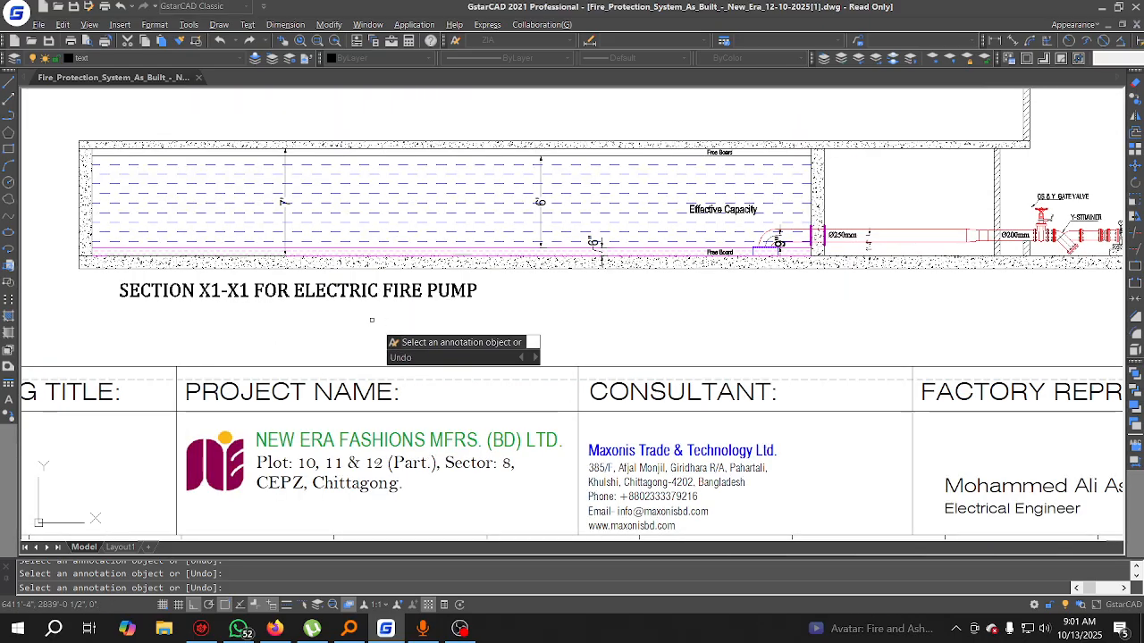
pyautogui.scroll(-5, 375, 322)
pyautogui.moveTo(533, 429); pyautogui.dragTo(416, 409, button='middle')
pyautogui.moveTo(257, 458); pyautogui.dragTo(556, 398, button='middle')
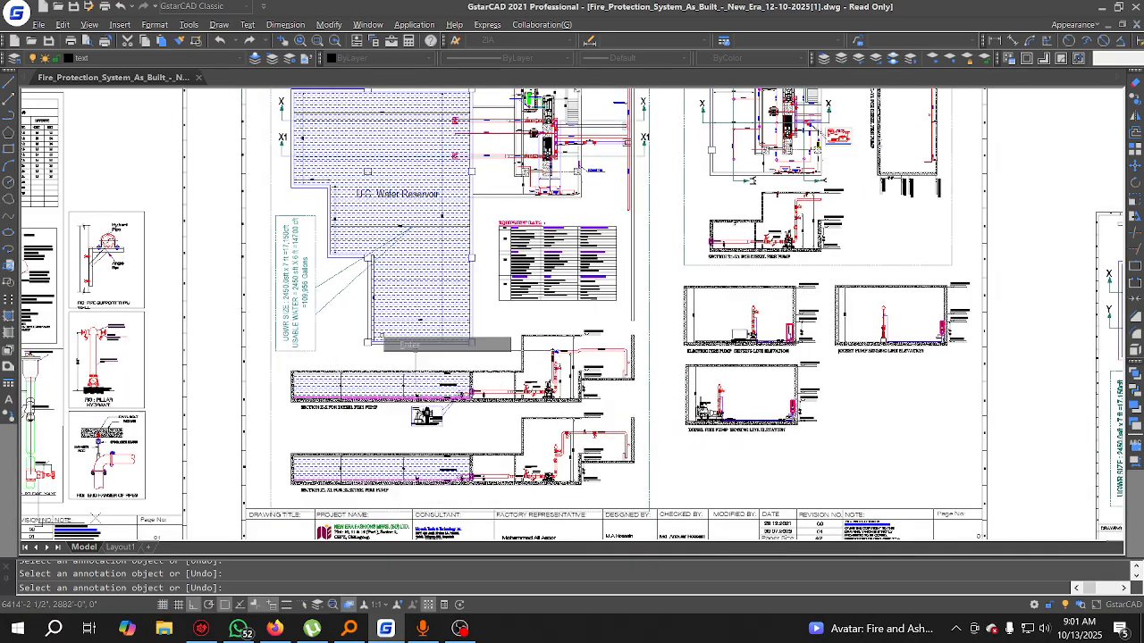
pyautogui.press('Escape')
# Step: Copy the "SECTION X-X FOR DIESEL FIRE PUMP" caption to the space just above its section
pyautogui.scroll(2, 351, 407)
pyautogui.click(351, 407)
pyautogui.click(1137, 107)
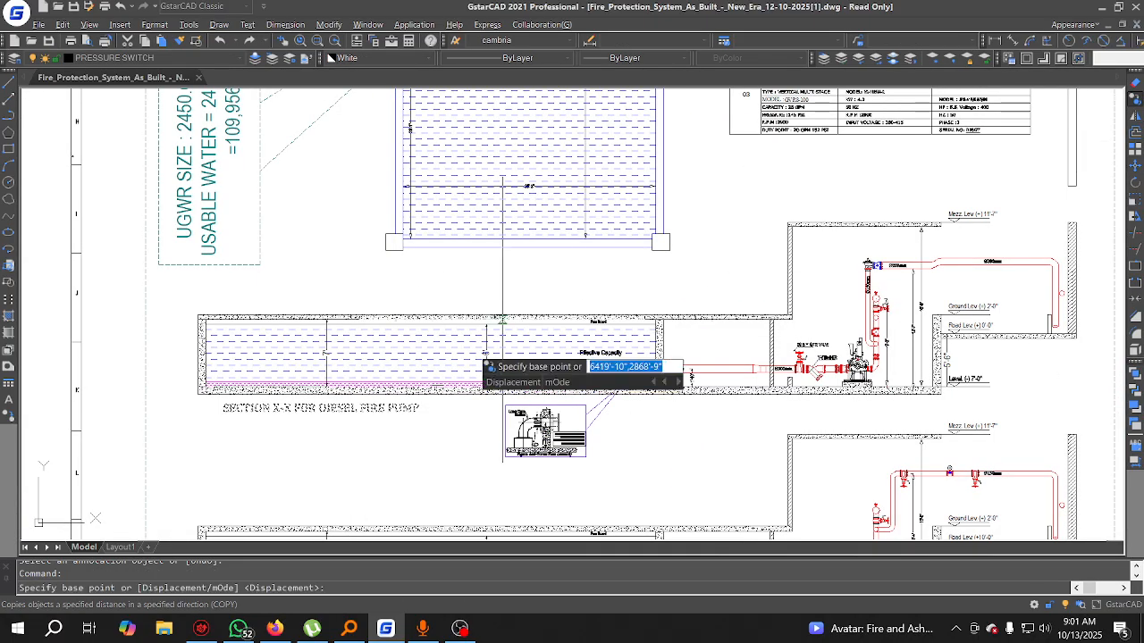
pyautogui.click(390, 411)
pyautogui.click(391, 276)
pyautogui.press('Escape')
# Step: Move the copied diesel fire pump caption horizontally to sit beneath the lower end of the U.G. Water Reservoir plan
pyautogui.moveTo(583, 290); pyautogui.dragTo(334, 342, button='middle')
pyautogui.write('m')
pyautogui.press('Return')
pyautogui.scroll(-2, 228, 342)
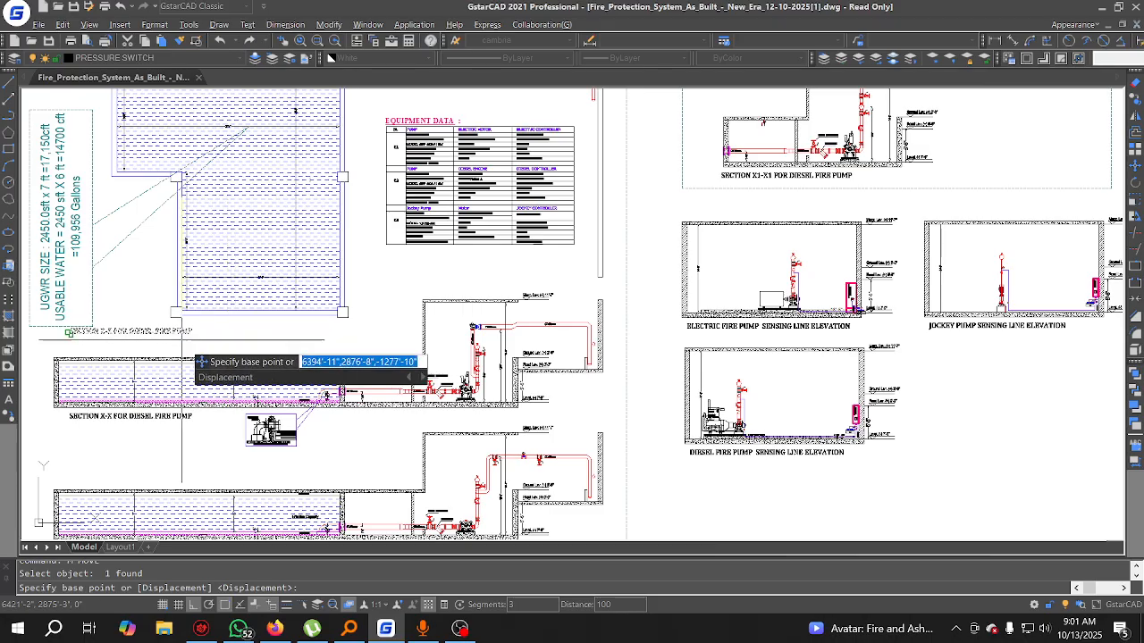
pyautogui.moveTo(183, 340); pyautogui.dragTo(286, 427, button='middle')
pyautogui.click(276, 429)
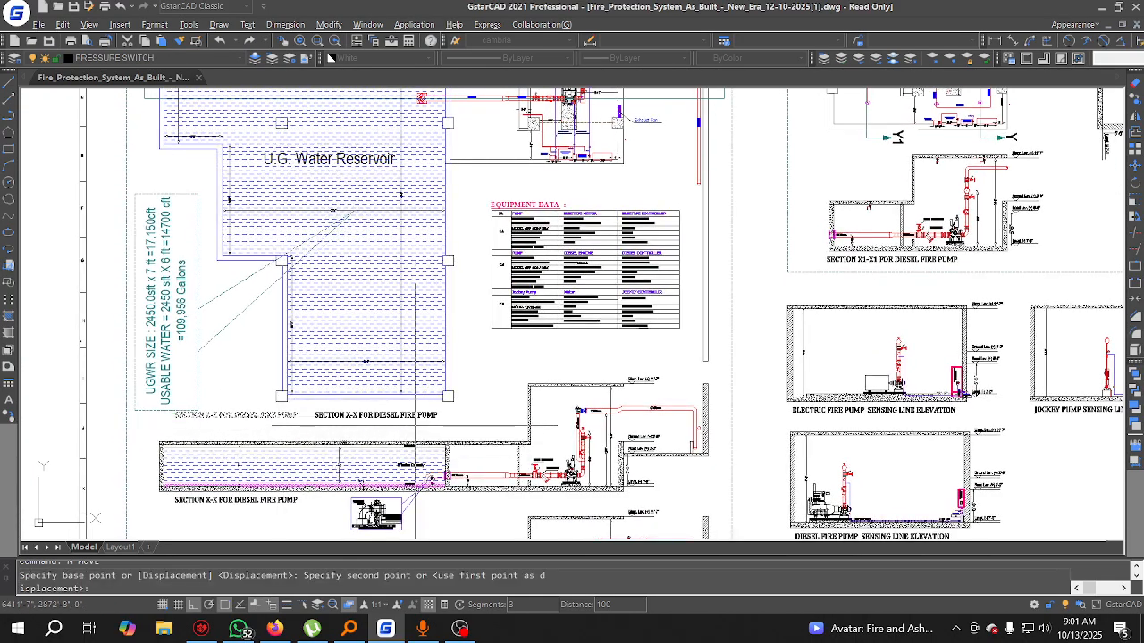
pyautogui.click(402, 436)
# Step: Retype the caption beneath the reservoir plan as "PLAN VIEW OF FIRE PUMP AND RESERVOIR"
pyautogui.scroll(4, 398, 400)
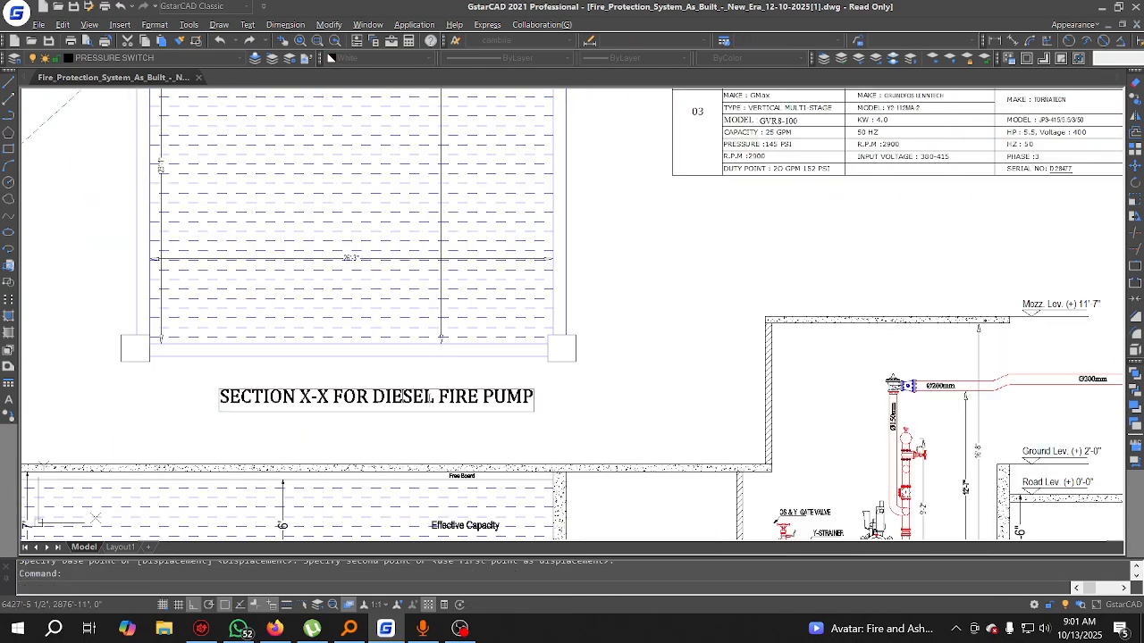
pyautogui.moveTo(434, 396); pyautogui.dragTo(230, 398)
pyautogui.write('P')
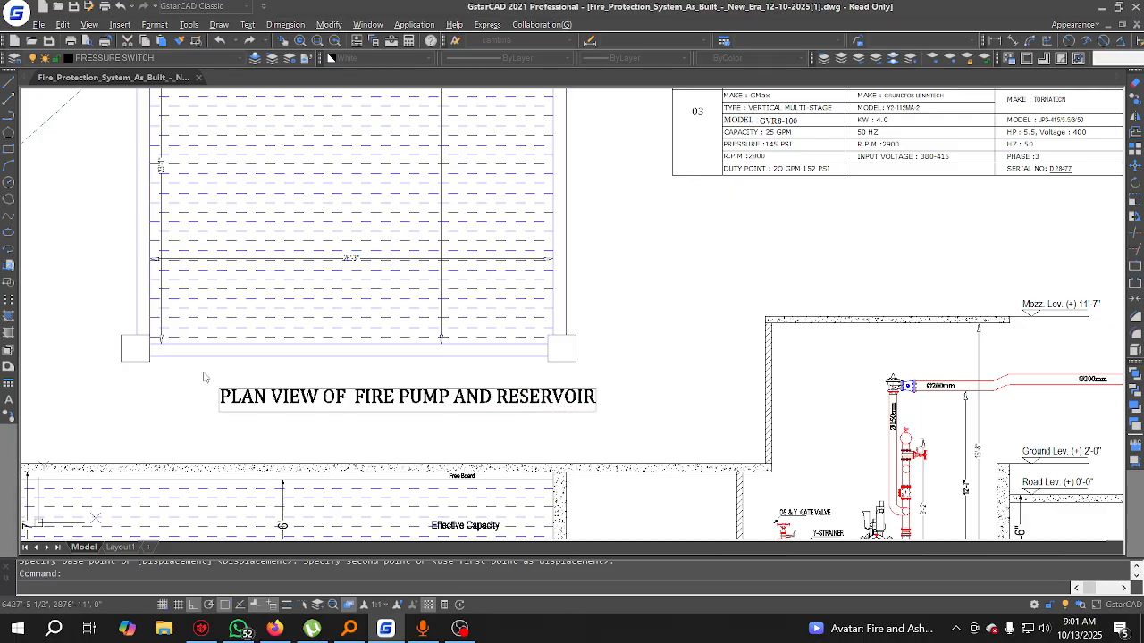
pyautogui.click(489, 445)
pyautogui.rightClick(495, 391)
pyautogui.click(500, 399)
# Step: Copy the "SECTION X1-X1 FOR ELECTRIC FIRE PUMP" caption into the sheet's drawing title cell
pyautogui.scroll(-5, 491, 399)
pyautogui.moveTo(443, 531)
pyautogui.mouseDown(button='middle')
pyautogui.moveTo(417, 379)
pyautogui.moveTo(499, 475)
pyautogui.mouseUp(button='middle')
pyautogui.scroll(4, 382, 367)
pyautogui.click(474, 322)
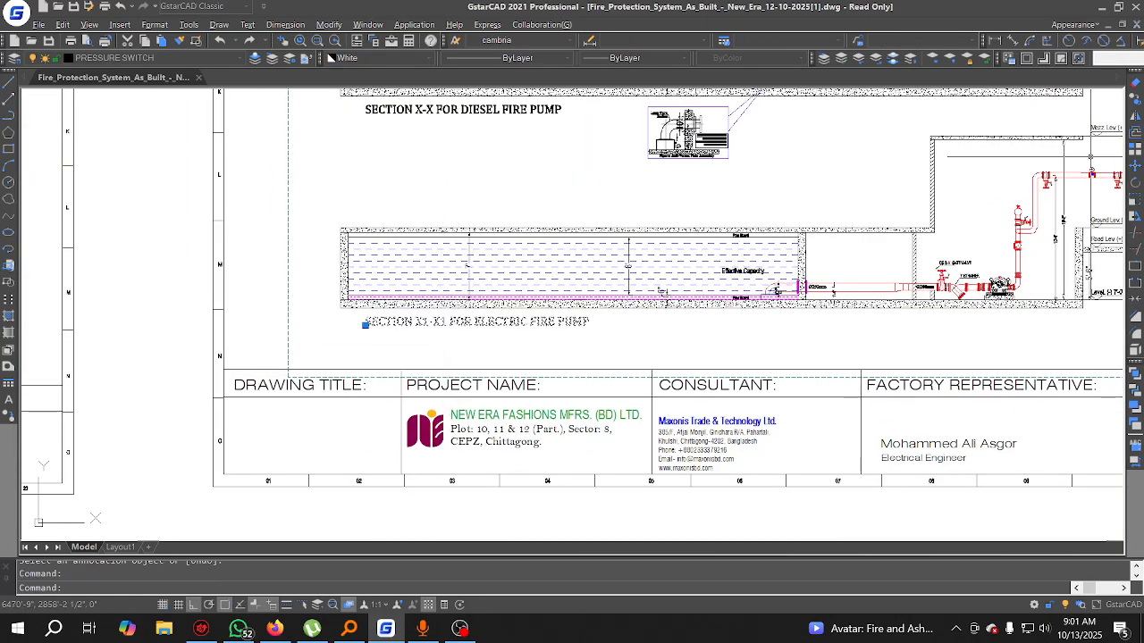
pyautogui.click(1133, 104)
pyautogui.click(455, 336)
pyautogui.click(334, 435)
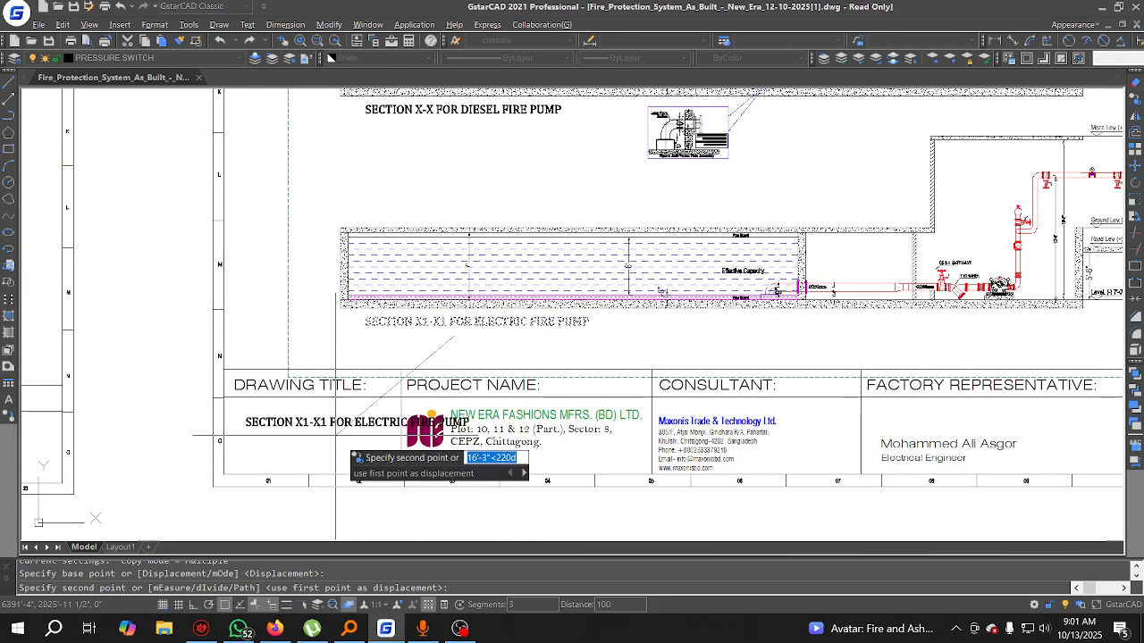
pyautogui.press('Return')
# Step: Raise the lower edge of the dashed frame around the reservoir plan and sections so it clears the title block
pyautogui.click(320, 345)
pyautogui.click(286, 347)
pyautogui.scroll(-4, 286, 349)
pyautogui.moveTo(670, 371); pyautogui.dragTo(555, 393, button='middle')
pyautogui.scroll(2, 370, 379)
pyautogui.click(358, 383)
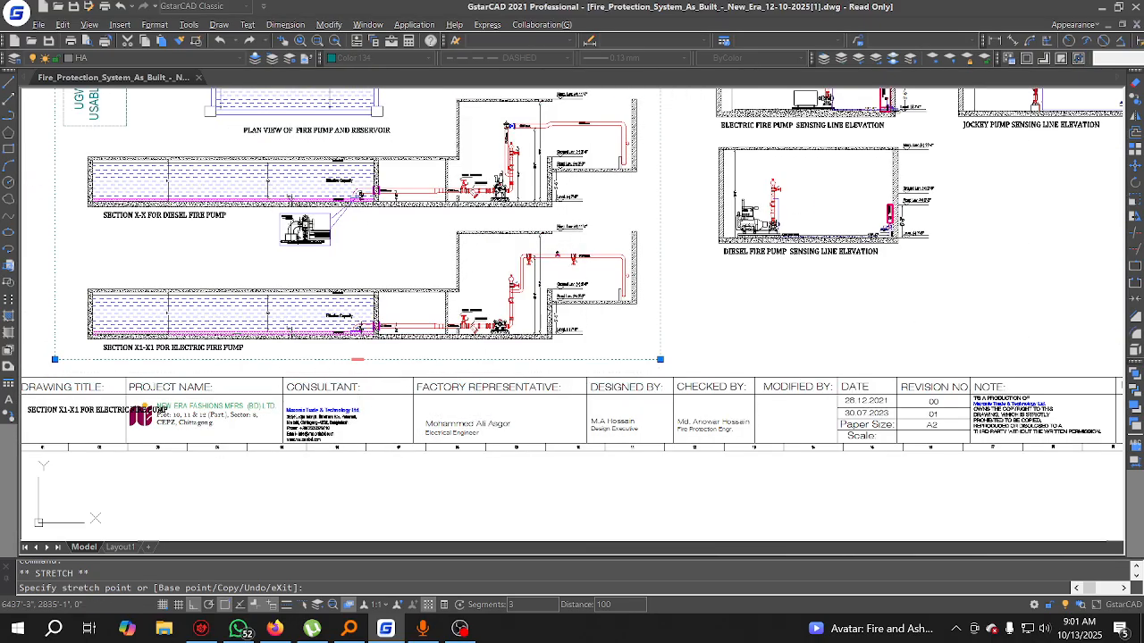
pyautogui.moveTo(357, 359); pyautogui.dragTo(578, 343, button='middle')
pyautogui.press('Escape')
# Step: Retype the copied text in the drawing title cell as "FIRE PUMP ROOM AND RESERVOIR PLAN"
pyautogui.scroll(4, 292, 408)
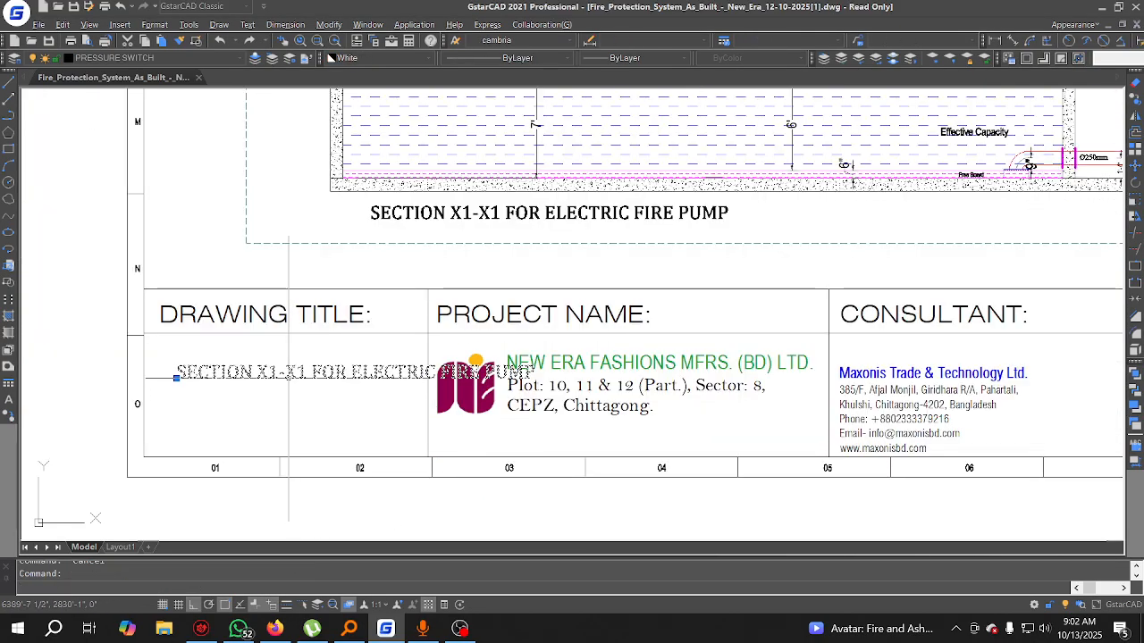
pyautogui.doubleClick(290, 398)
pyautogui.write('FIRE PUMP ROOM AND RESERVOIR PLAN')
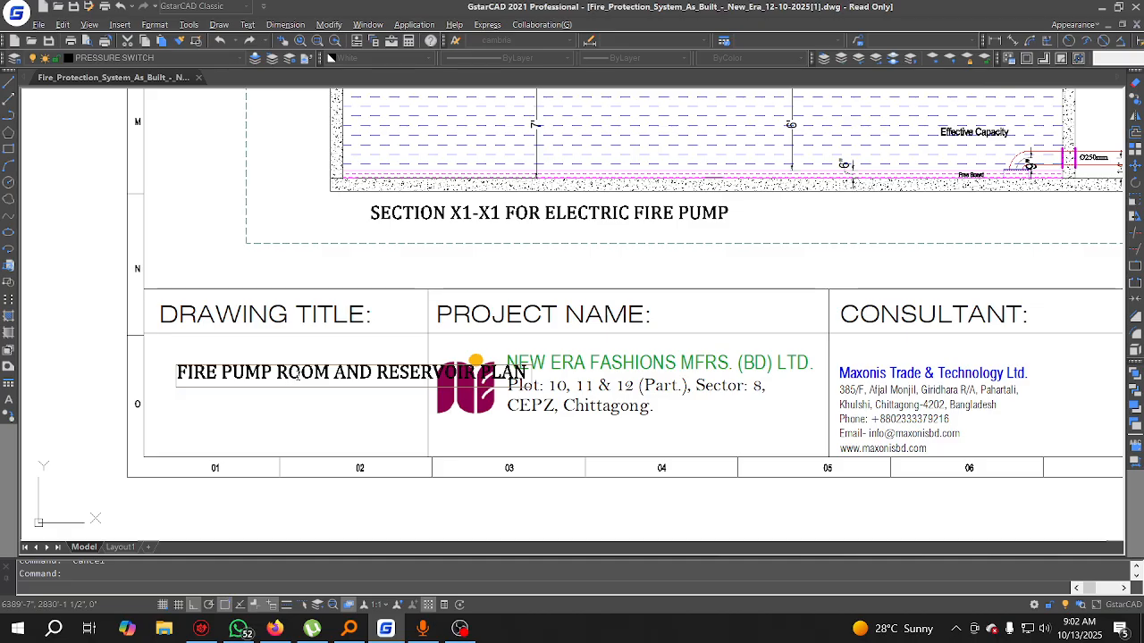
pyautogui.click(383, 465)
pyautogui.press('Escape')
# Step: Scale the drawing title text by a factor of 0.7 from its lower-left end
pyautogui.click(316, 403)
pyautogui.click(262, 360)
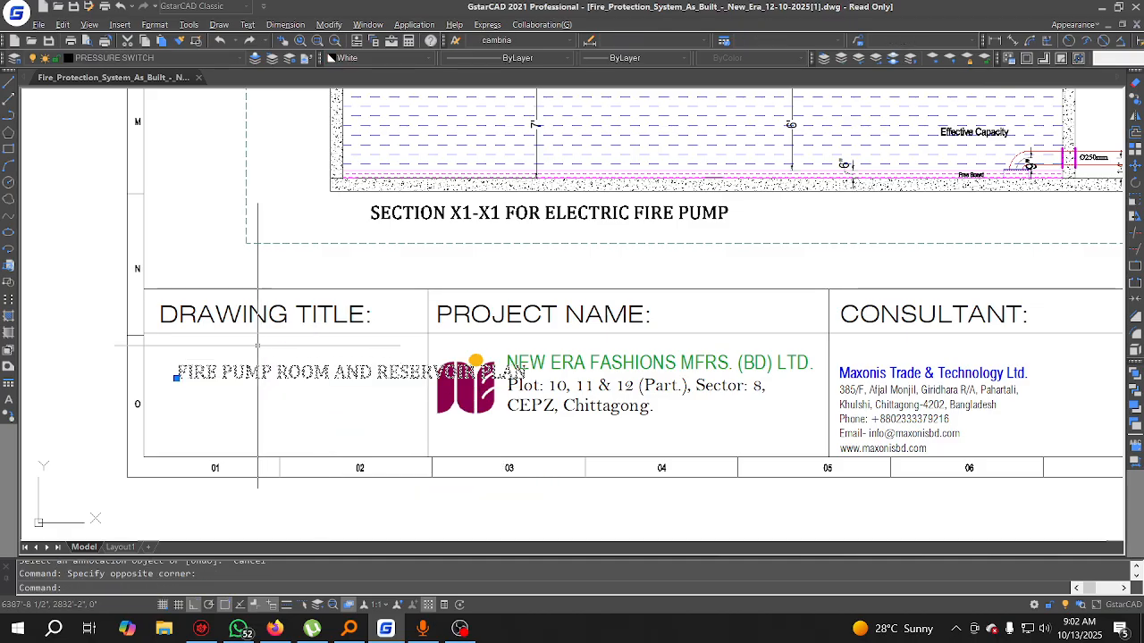
pyautogui.scroll(2, 317, 401)
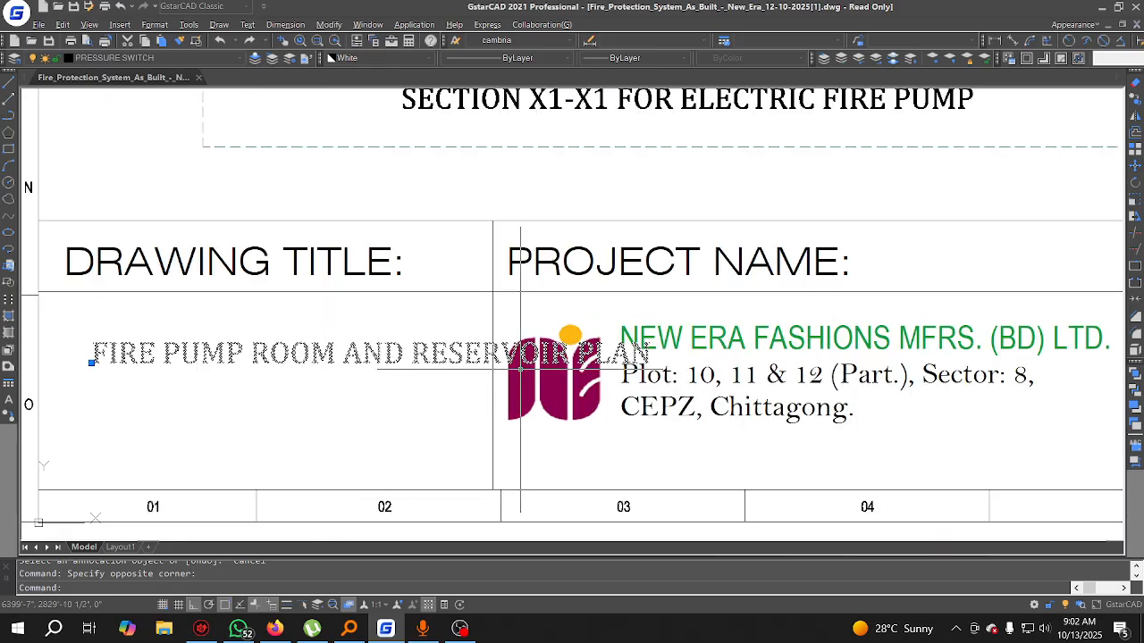
pyautogui.write('sc')
pyautogui.press('Return')
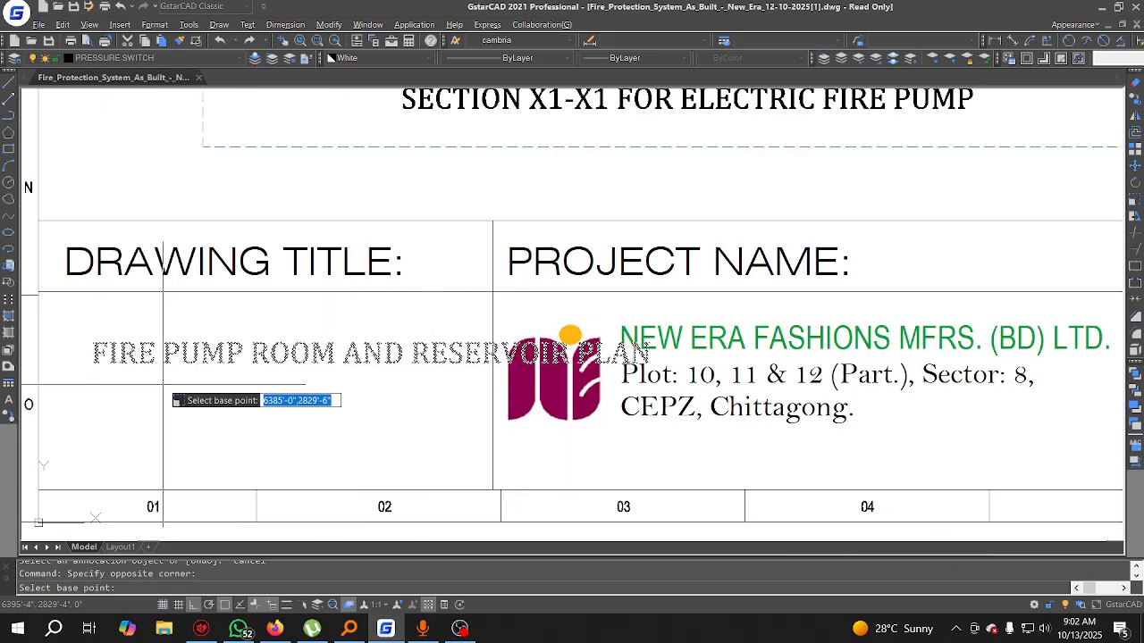
pyautogui.click(104, 365)
pyautogui.write('.7')
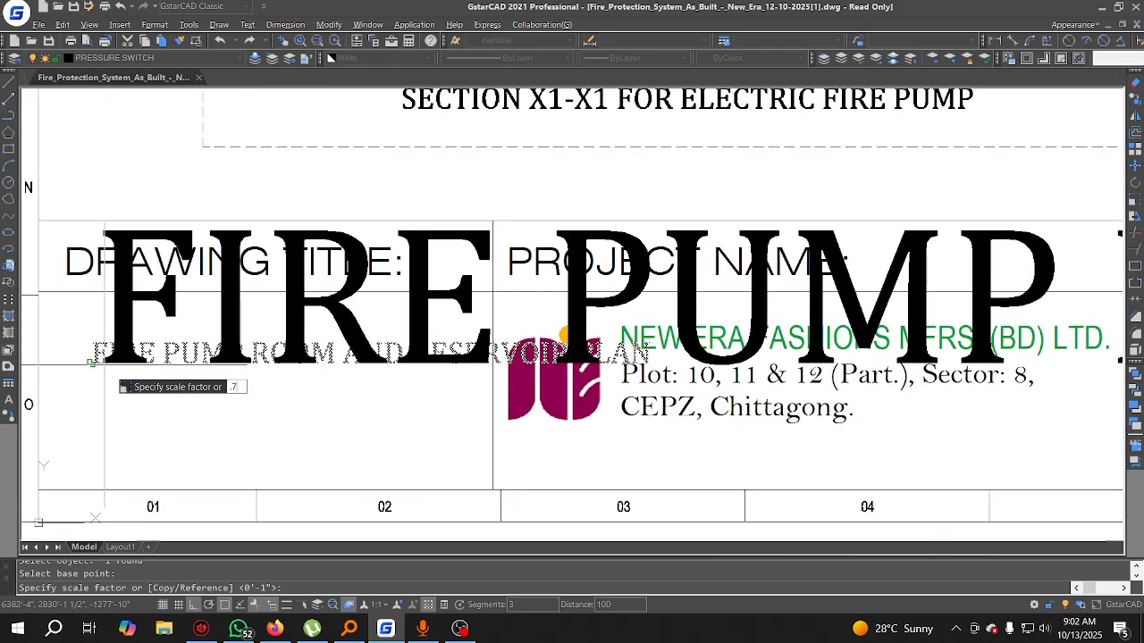
pyautogui.press('Return')
# Step: Move the reduced drawing title slightly left so it sits centrally within its title block cell
pyautogui.click(255, 395)
pyautogui.click(202, 364)
pyautogui.moveTo(202, 365); pyautogui.dragTo(354, 326, button='middle')
pyautogui.write('m')
pyautogui.press('Return')
pyautogui.click(350, 368)
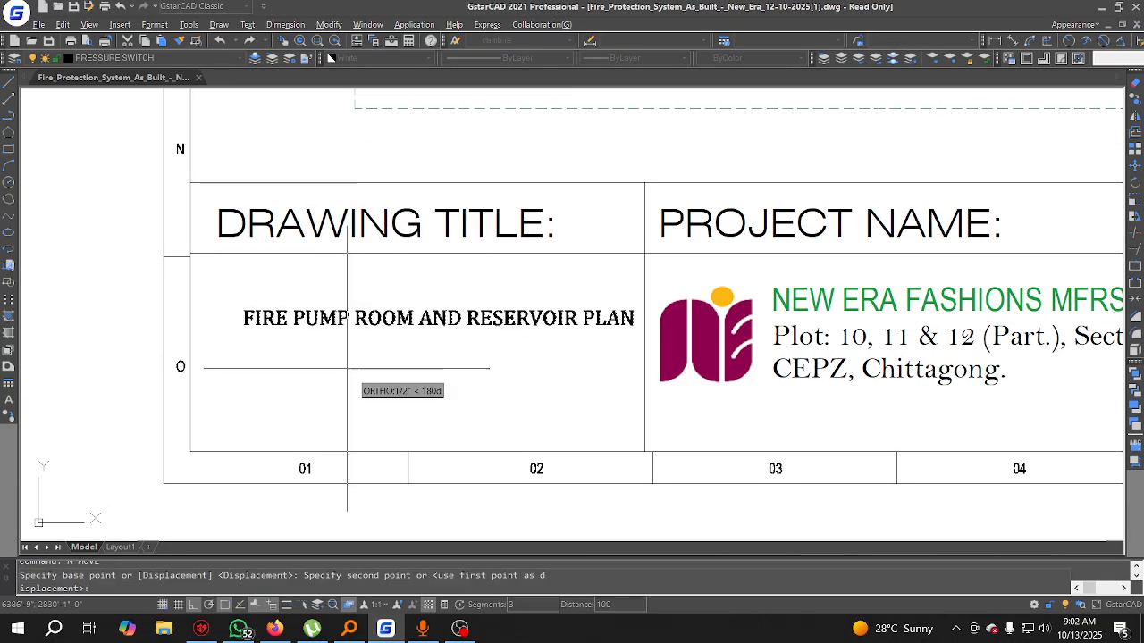
pyautogui.click(324, 369)
# Step: Draw a rectangle around the electric, jockey and diesel pump sensing line elevations, starting at the lower-left corner of the dashed frame above
pyautogui.scroll(-8, 324, 369)
pyautogui.scroll(2, 371, 188)
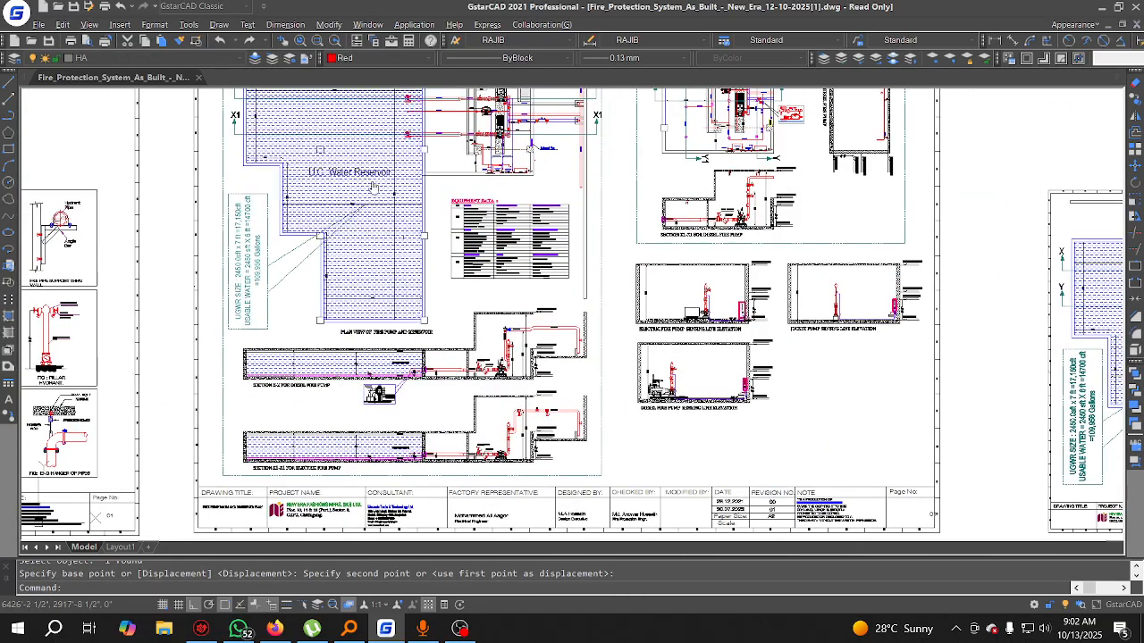
pyautogui.moveTo(374, 188)
pyautogui.mouseDown(button='middle')
pyautogui.moveTo(373, 271)
pyautogui.moveTo(356, 140)
pyautogui.mouseUp(button='middle')
pyautogui.moveTo(673, 321); pyautogui.dragTo(537, 433, button='middle')
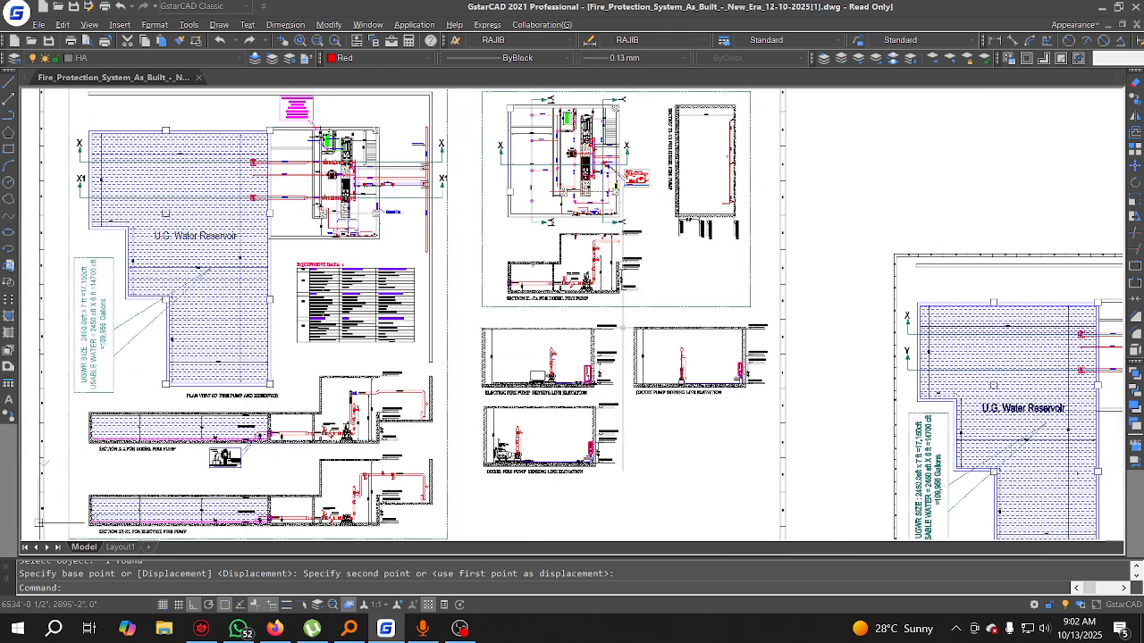
pyautogui.moveTo(672, 367); pyautogui.dragTo(522, 384, button='middle')
pyautogui.click(9, 149)
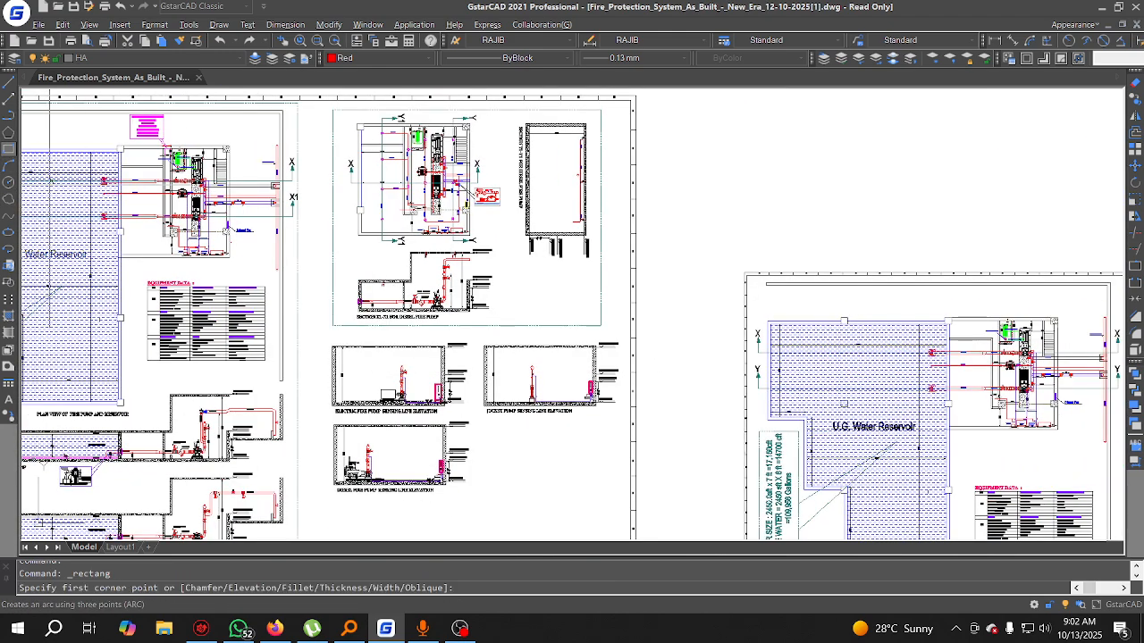
pyautogui.click(332, 326)
pyautogui.moveTo(334, 325); pyautogui.dragTo(333, 255, button='middle')
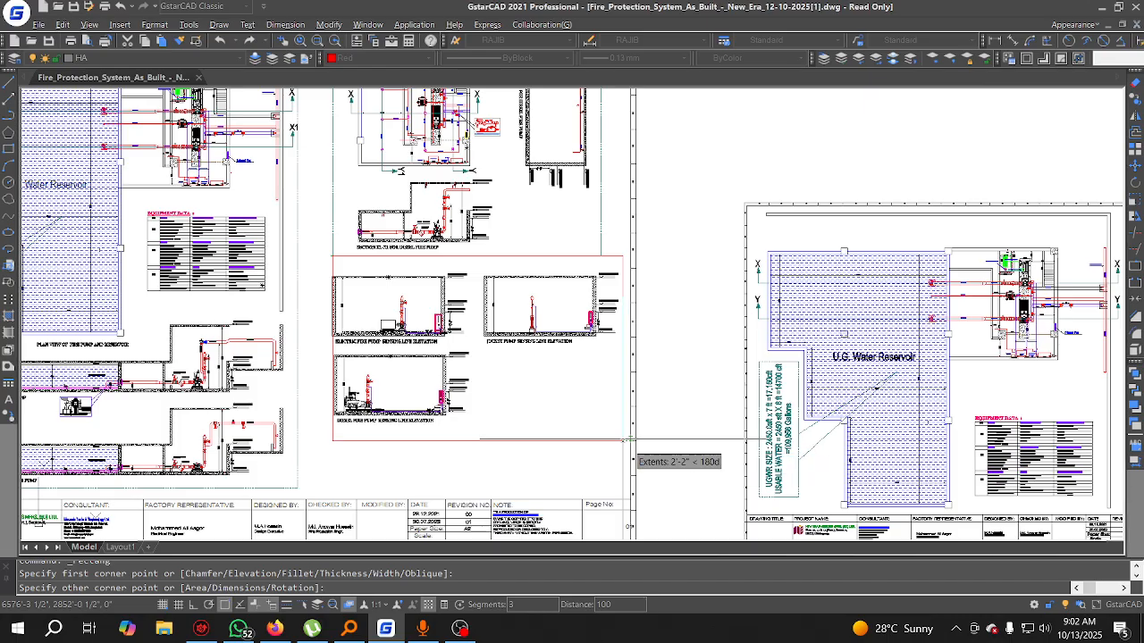
pyautogui.click(623, 440)
# Step: Lower the upper edge of the new rectangle to leave a gap below the dashed frame above it
pyautogui.click(477, 256)
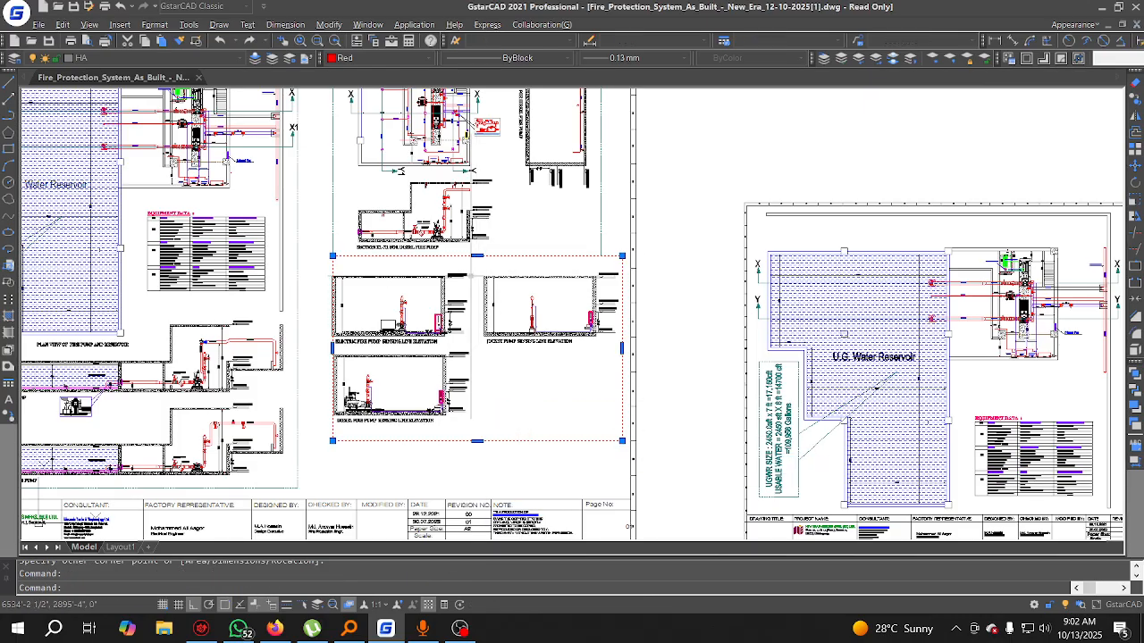
pyautogui.click(477, 256)
pyautogui.press('Escape')
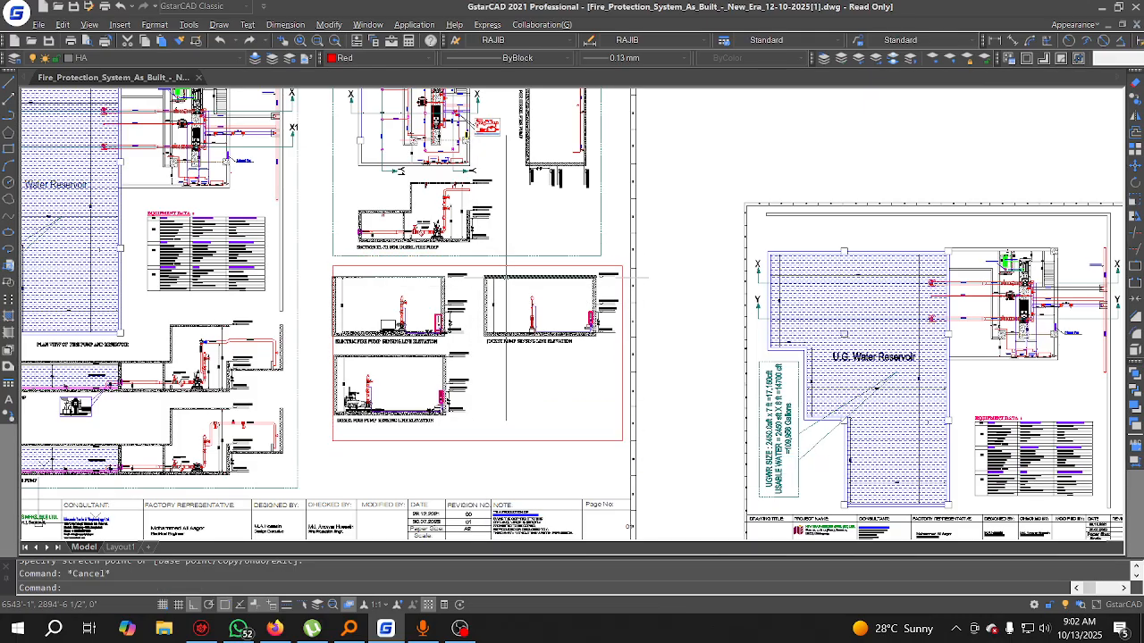
# Step: Match the properties of the dashed green frame onto the rectangle around the sensing line elevations
pyautogui.write('MA')
pyautogui.press('space')
pyautogui.click(519, 257)
pyautogui.click(536, 373)
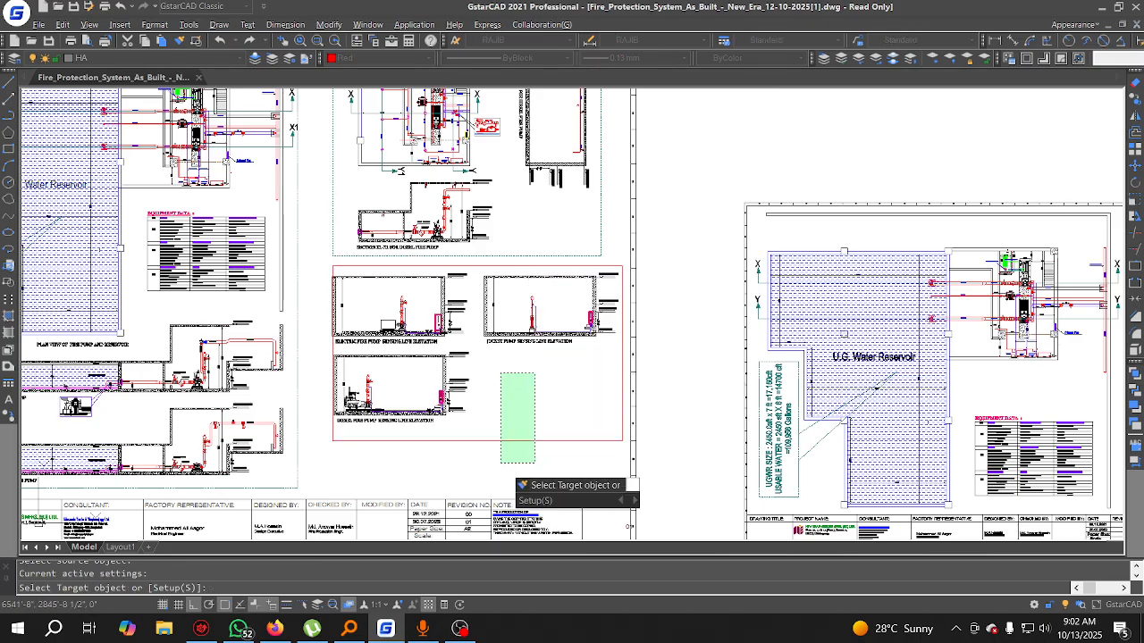
pyautogui.click(501, 464)
pyautogui.press('Escape')
# Step: Copy the "PLAN VIEW OF FIRE PUMP AND RESERVOIR" caption to the space beside the Section X1-X1 caption in the sprinkler frame
pyautogui.moveTo(380, 389); pyautogui.dragTo(671, 379, button='middle')
pyautogui.scroll(2, 410, 361)
pyautogui.click(386, 318)
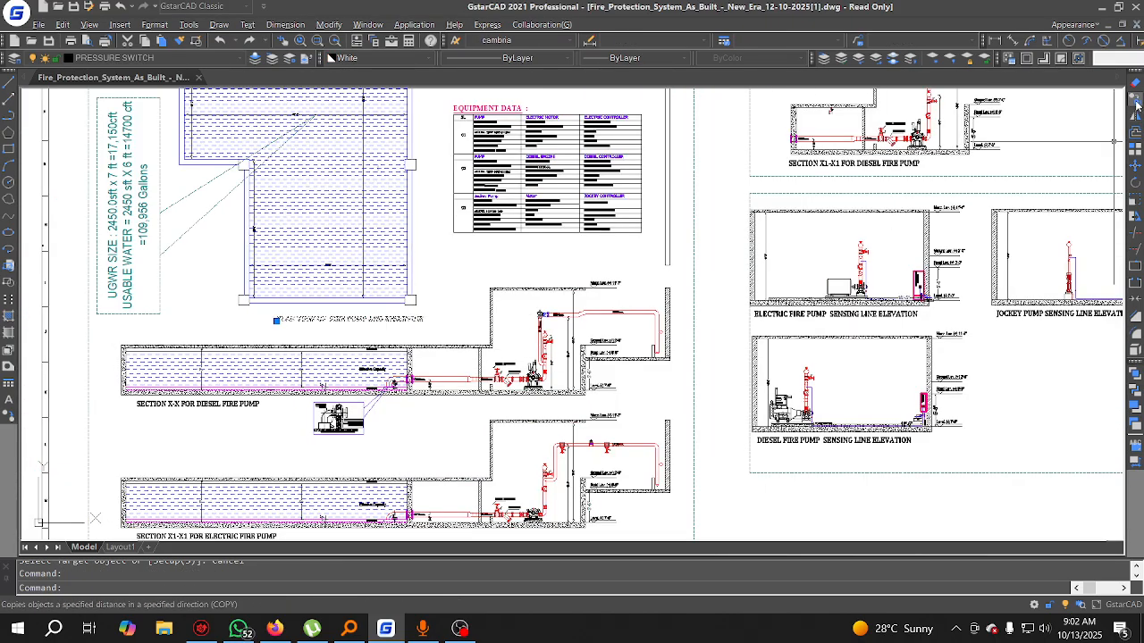
pyautogui.click(1135, 100)
pyautogui.click(384, 312)
pyautogui.moveTo(965, 172); pyautogui.dragTo(585, 344, button='middle')
pyautogui.scroll(2, 585, 344)
pyautogui.moveTo(840, 233); pyautogui.dragTo(597, 339, button='middle')
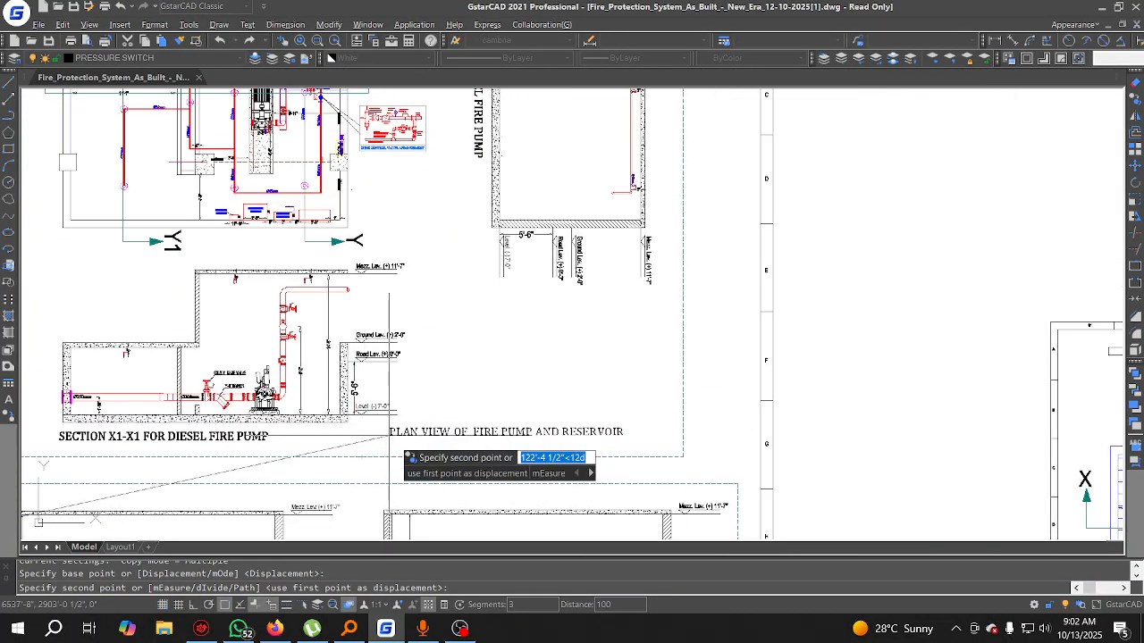
pyautogui.click(332, 447)
pyautogui.press('Escape')
# Step: Change the "SECTION X1-X1 FOR DIESEL FIRE PUMP" caption in the sprinkler frame to "SECTION DRAWING FOR SPRINKLER"
pyautogui.moveTo(296, 434); pyautogui.dragTo(552, 409, button='middle')
pyautogui.scroll(2, 433, 423)
pyautogui.doubleClick(421, 407)
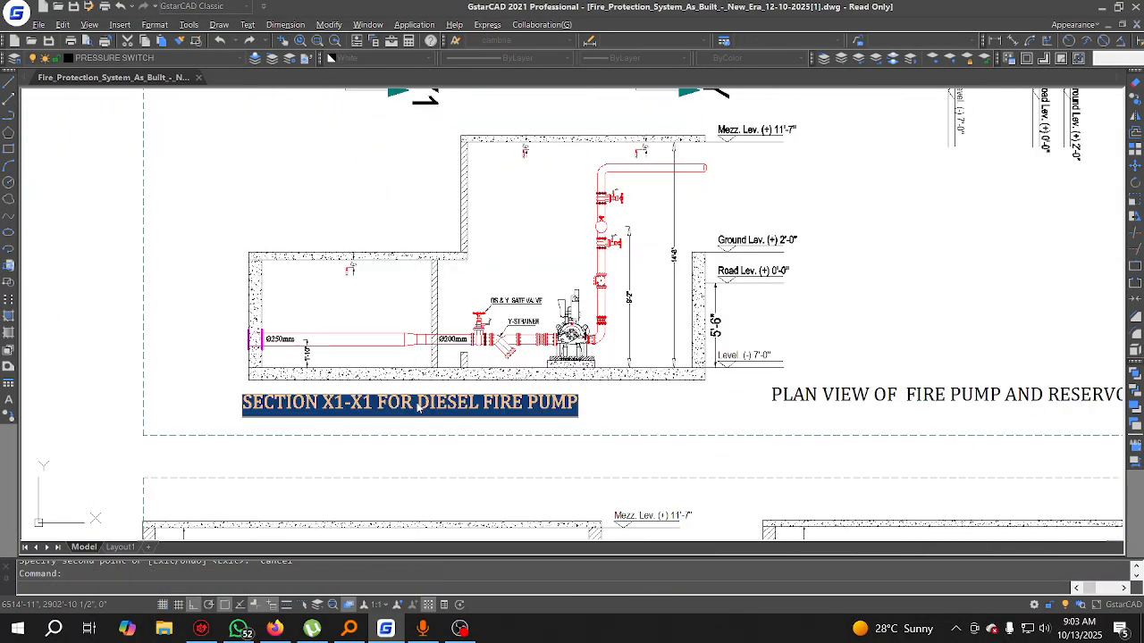
pyautogui.click(330, 403)
pyautogui.moveTo(327, 402); pyautogui.dragTo(740, 394)
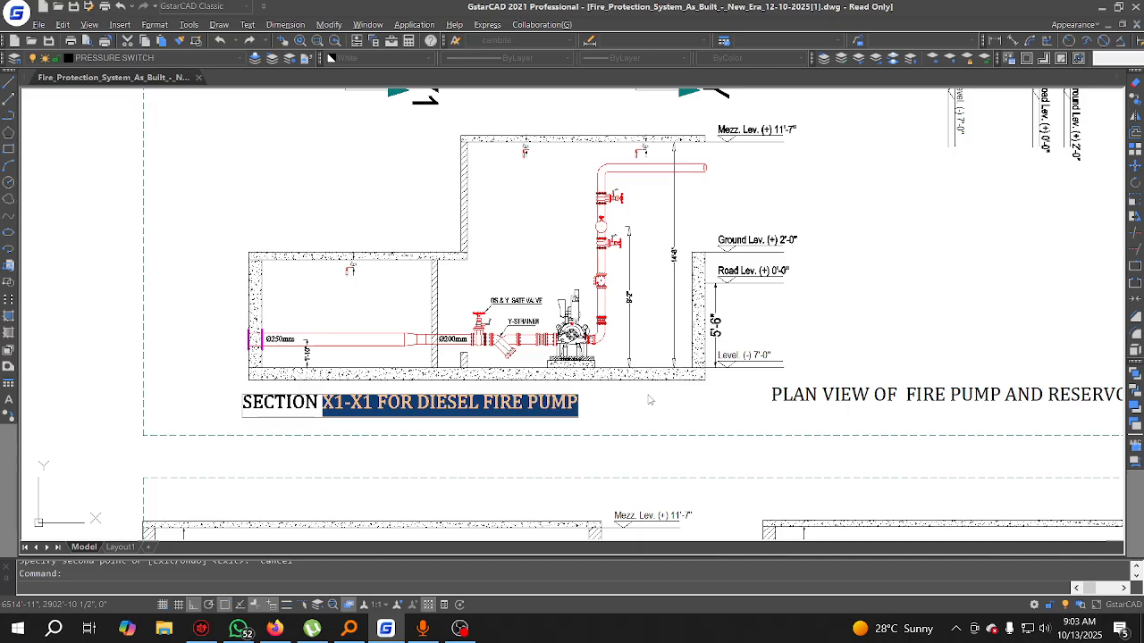
pyautogui.write('DRAWING FOR SPRINKLER')
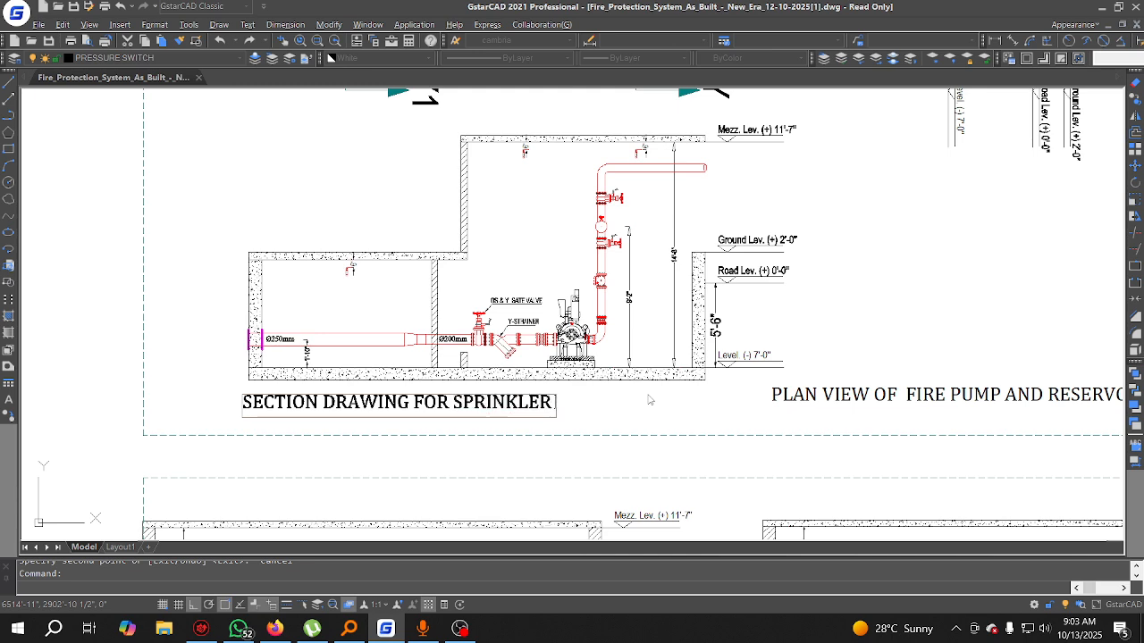
pyautogui.click(642, 450)
pyautogui.scroll(-4, 650, 460)
pyautogui.moveTo(759, 459); pyautogui.dragTo(468, 369, button='middle')
pyautogui.press('Escape')
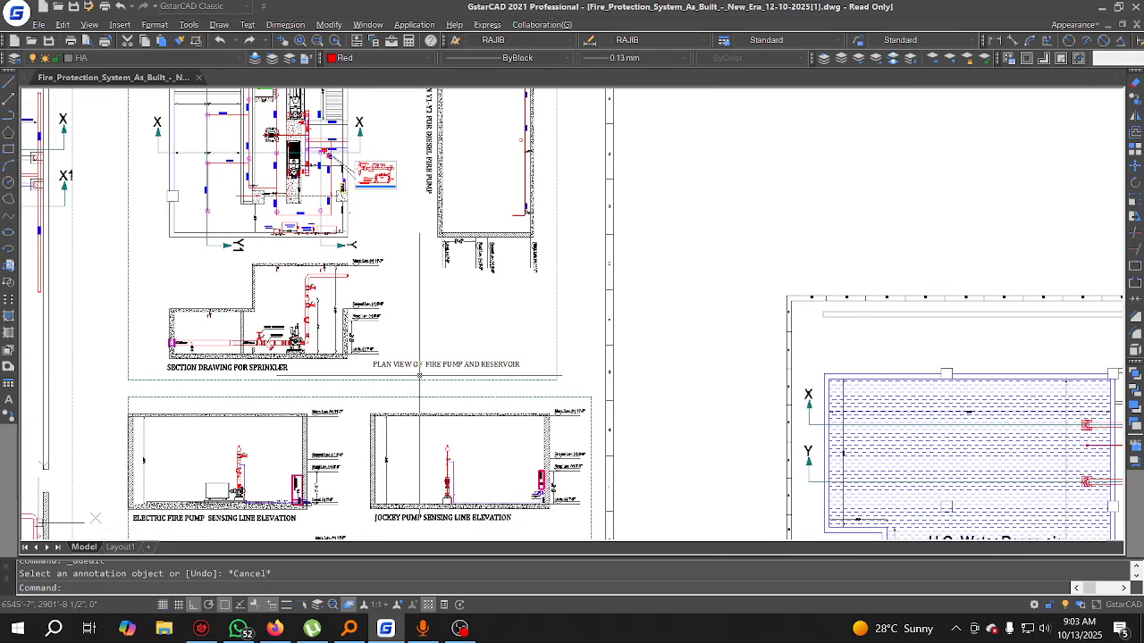
# Step: Copy the lightweight "PLAN VIEW OF FIRE PUMP AND RESERVOIR" caption to just below the pump room sprinkler plan
pyautogui.moveTo(282, 391); pyautogui.dragTo(314, 455, button='middle')
pyautogui.click(308, 440)
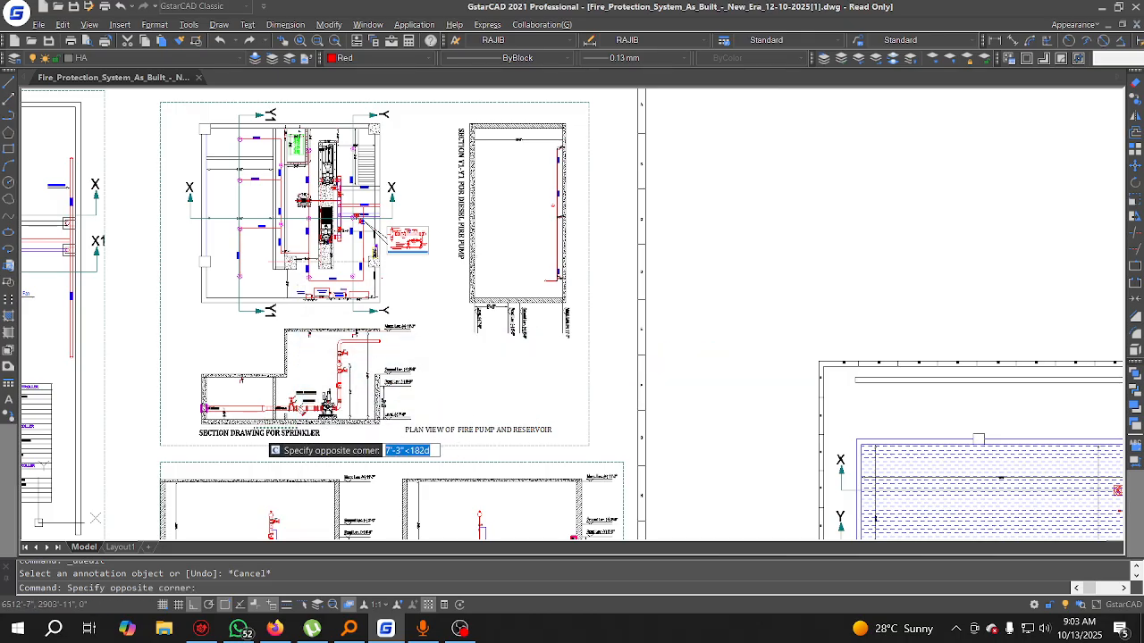
pyautogui.click(253, 432)
pyautogui.click(470, 428)
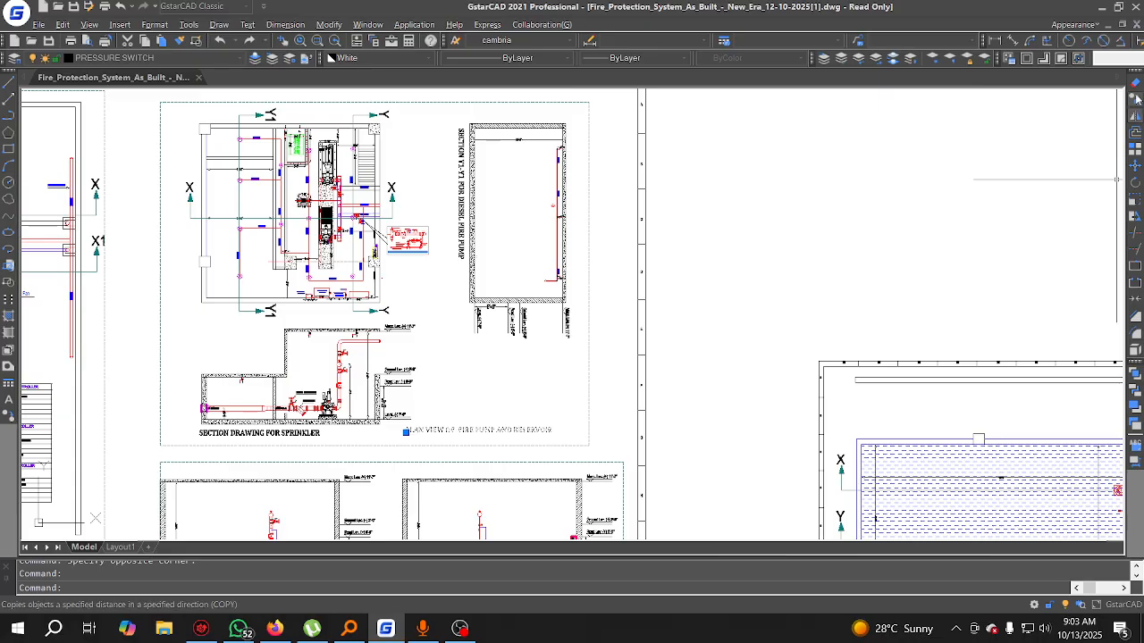
pyautogui.click(1137, 98)
pyautogui.click(429, 445)
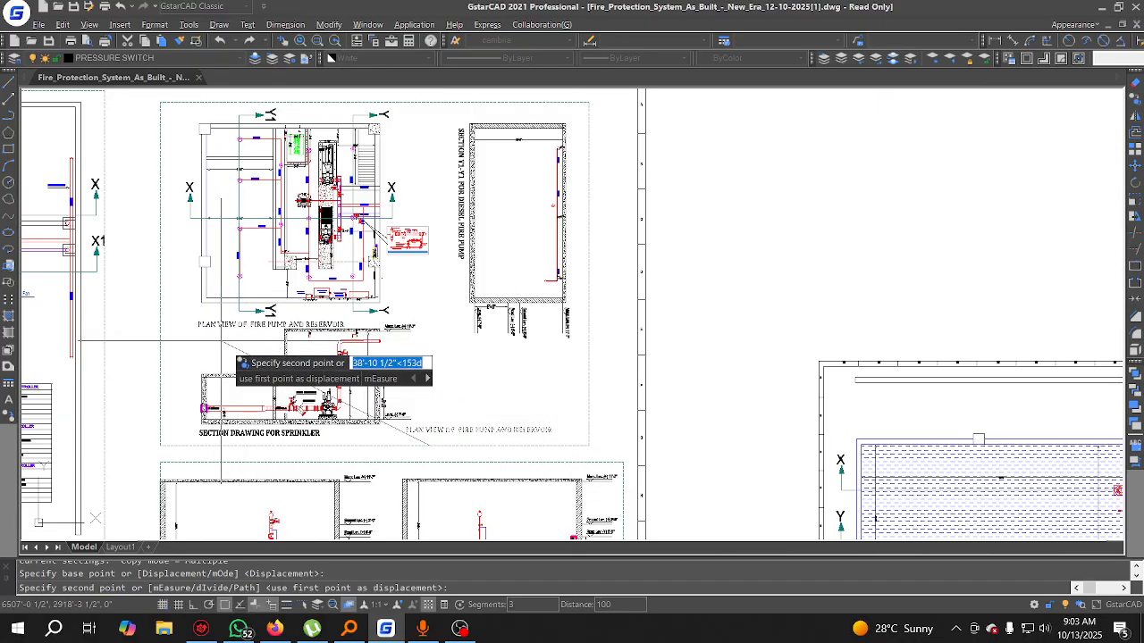
pyautogui.click(222, 340)
pyautogui.press('Escape')
# Step: Change the caption below the pump room plan to "PLAN VIEW OF FIRE PUMP ROOM SPRINKLER ARRANGEMENT"
pyautogui.scroll(4, 288, 320)
pyautogui.click(293, 326)
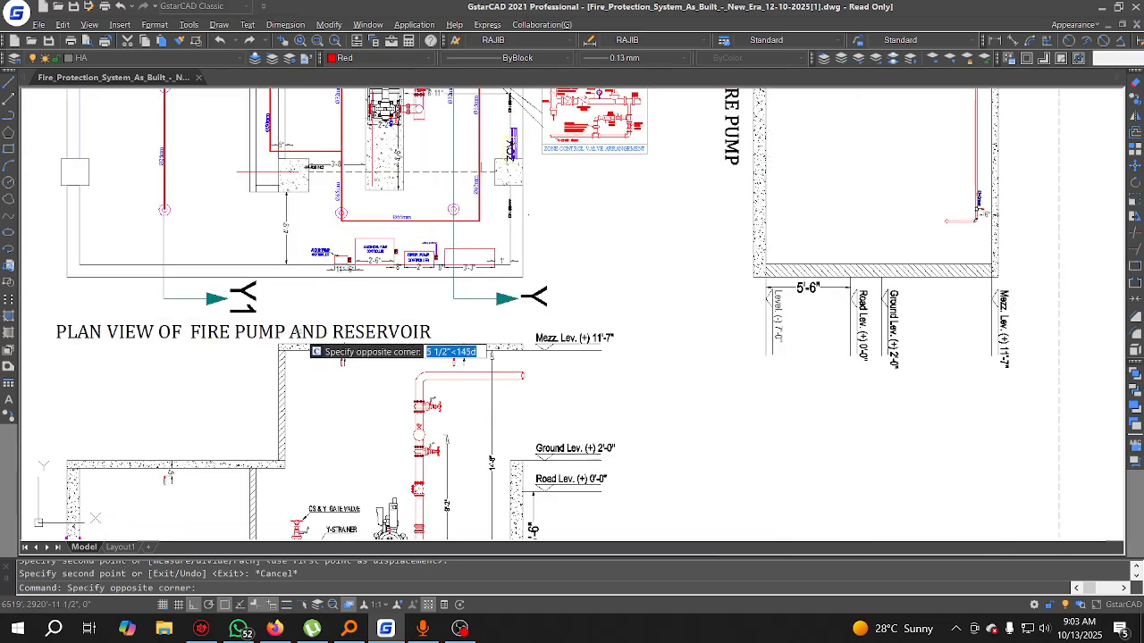
pyautogui.click(53, 349)
pyautogui.write('ROOM SPRINKLER ARRANGEMENT')
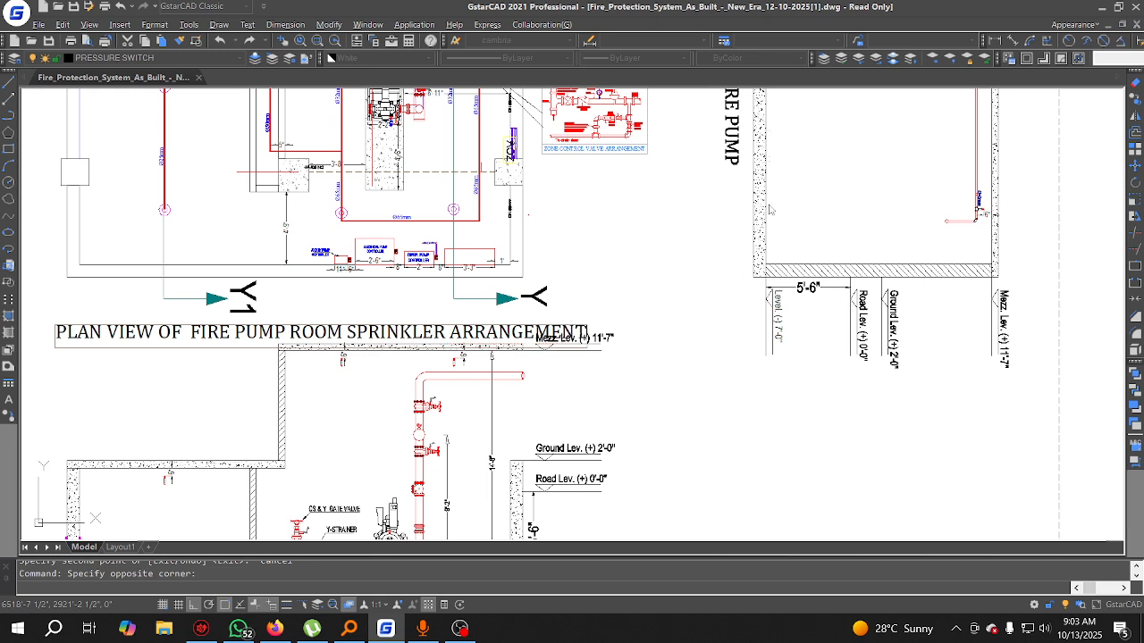
pyautogui.click(660, 381)
pyautogui.press('Escape')
# Step: Move the sprinkler arrangement caption left so it clears the mezzanine level label of the section below
pyautogui.scroll(-5, 368, 317)
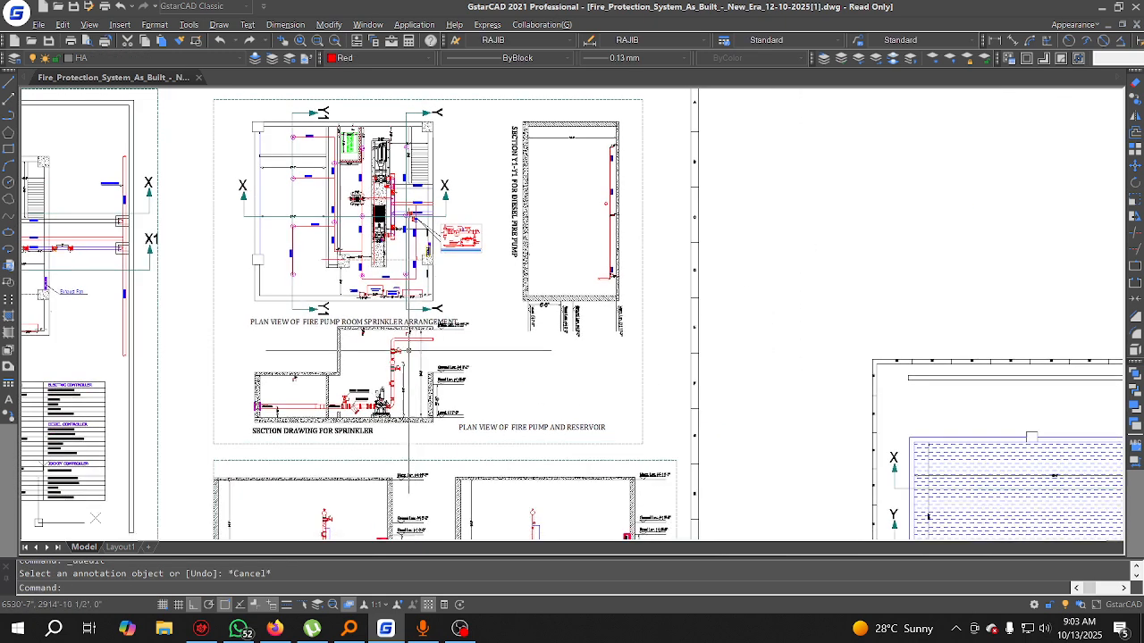
pyautogui.scroll(5, 350, 322)
pyautogui.click(365, 313)
pyautogui.click(329, 321)
pyautogui.press('Escape')
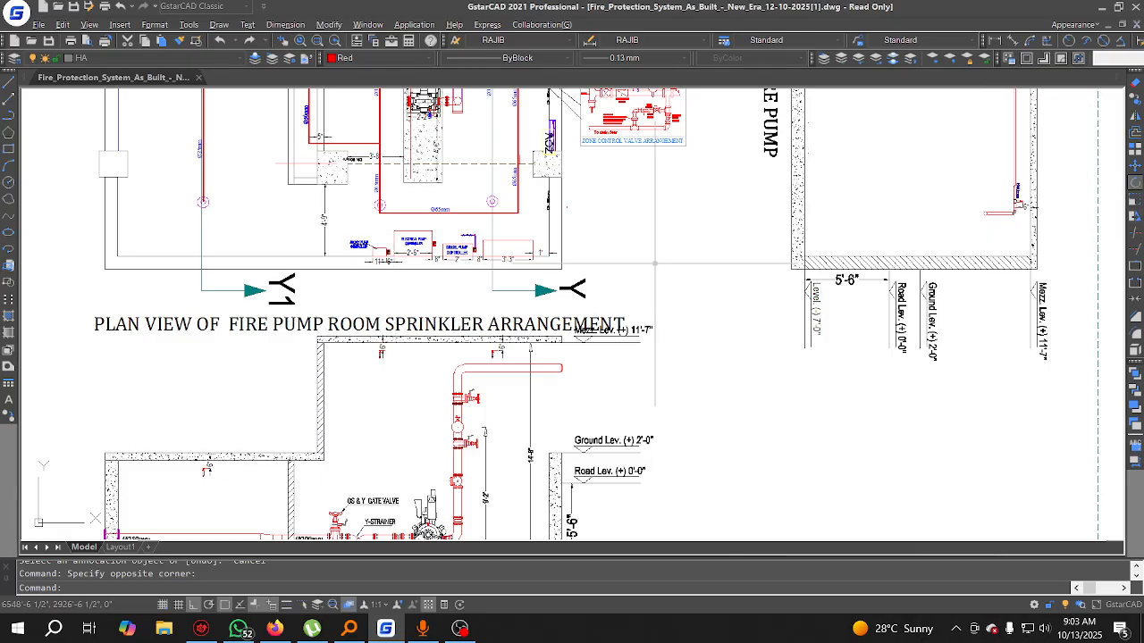
pyautogui.moveTo(202, 348); pyautogui.dragTo(422, 346, button='middle')
pyautogui.click(396, 324)
pyautogui.click(359, 308)
pyautogui.click(351, 351)
pyautogui.write('m')
pyautogui.press('space')
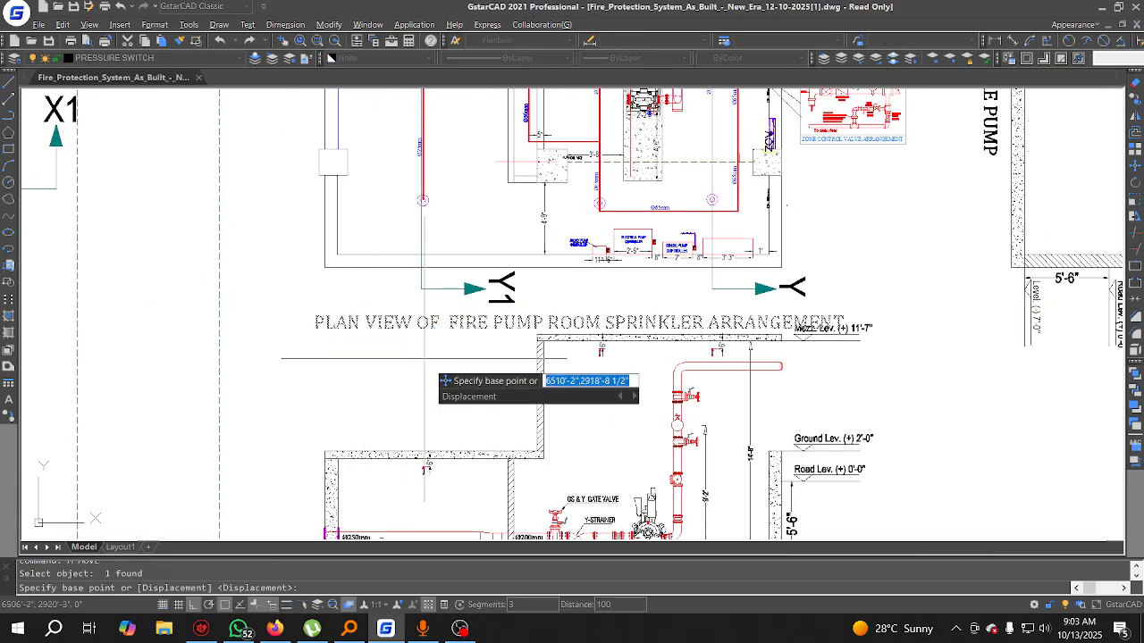
pyautogui.click(424, 359)
pyautogui.click(375, 356)
# Step: Nudge the sprinkler arrangement caption slightly upward beneath the pump room plan
pyautogui.write('m')
pyautogui.press('space')
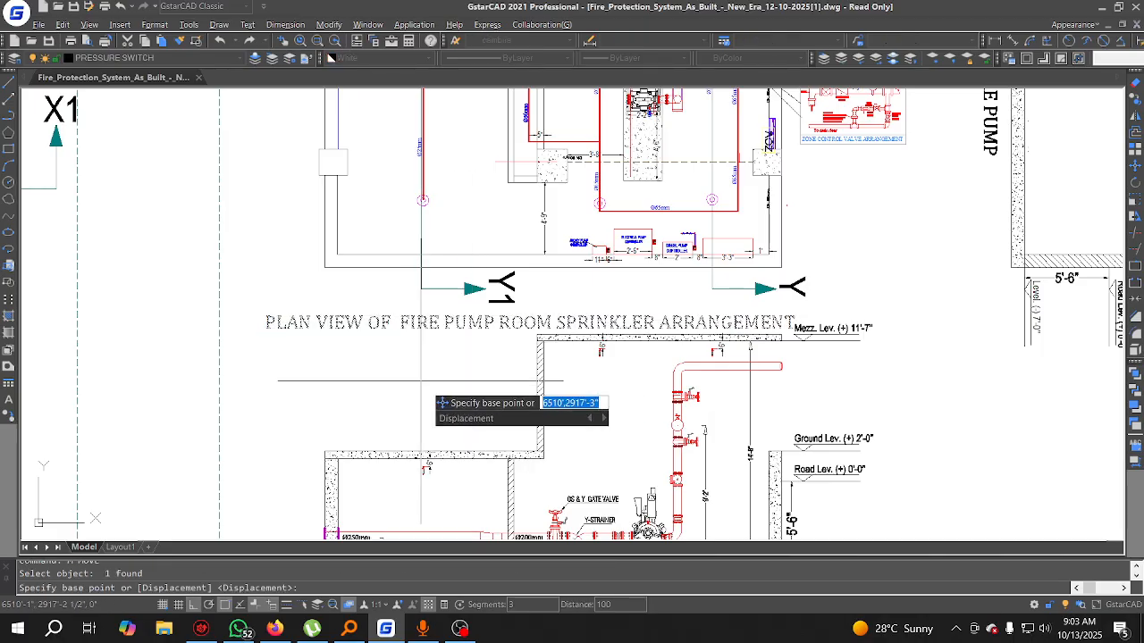
pyautogui.click(420, 381)
pyautogui.click(420, 375)
# Step: Change the vertical "SECTION Y1-Y1 FOR DIESEL FIRE PUMP" caption to "SECTION DRAWING FOR SPRINKLER"
pyautogui.scroll(-3, 499, 308)
pyautogui.moveTo(638, 356); pyautogui.dragTo(407, 287, button='middle')
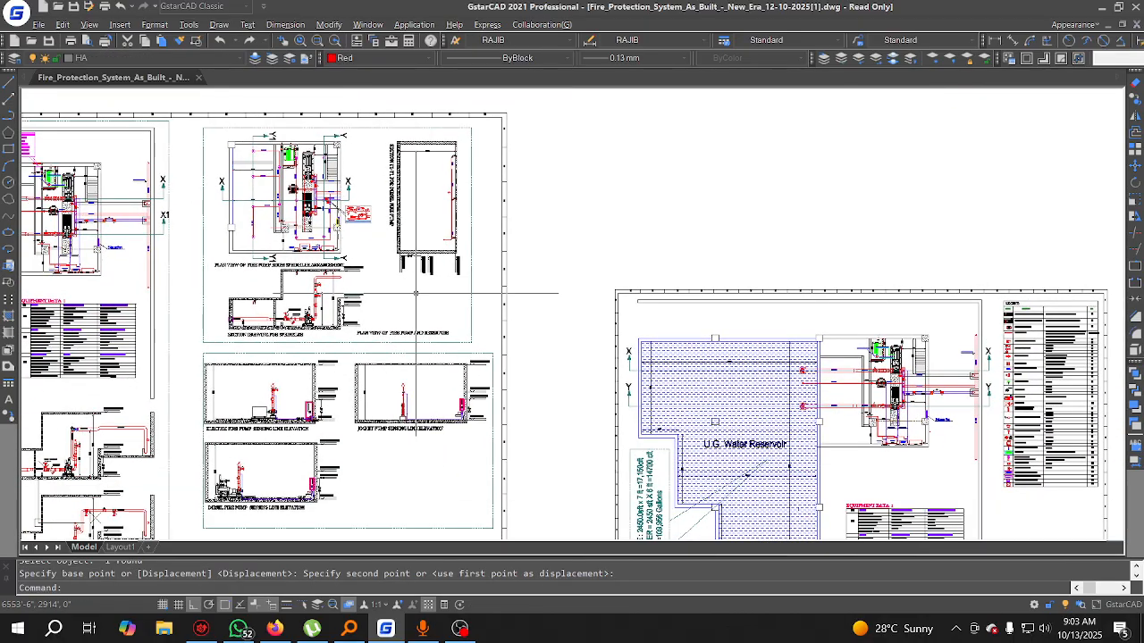
pyautogui.scroll(2, 380, 203)
pyautogui.scroll(-3, 418, 227)
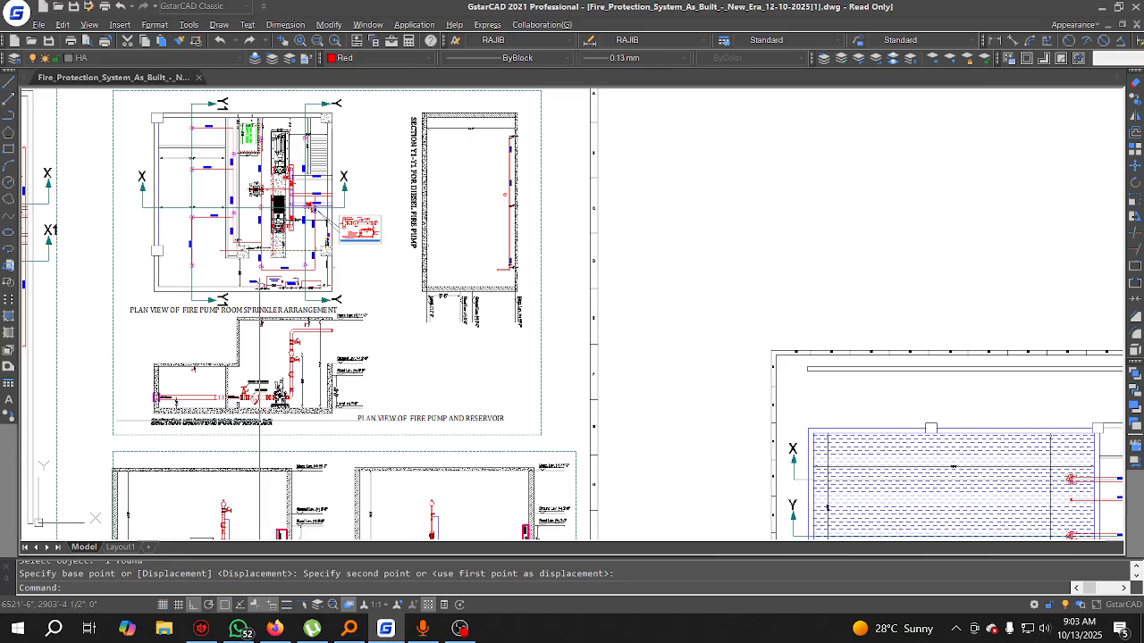
pyautogui.doubleClick(261, 421)
pyautogui.press('Return')
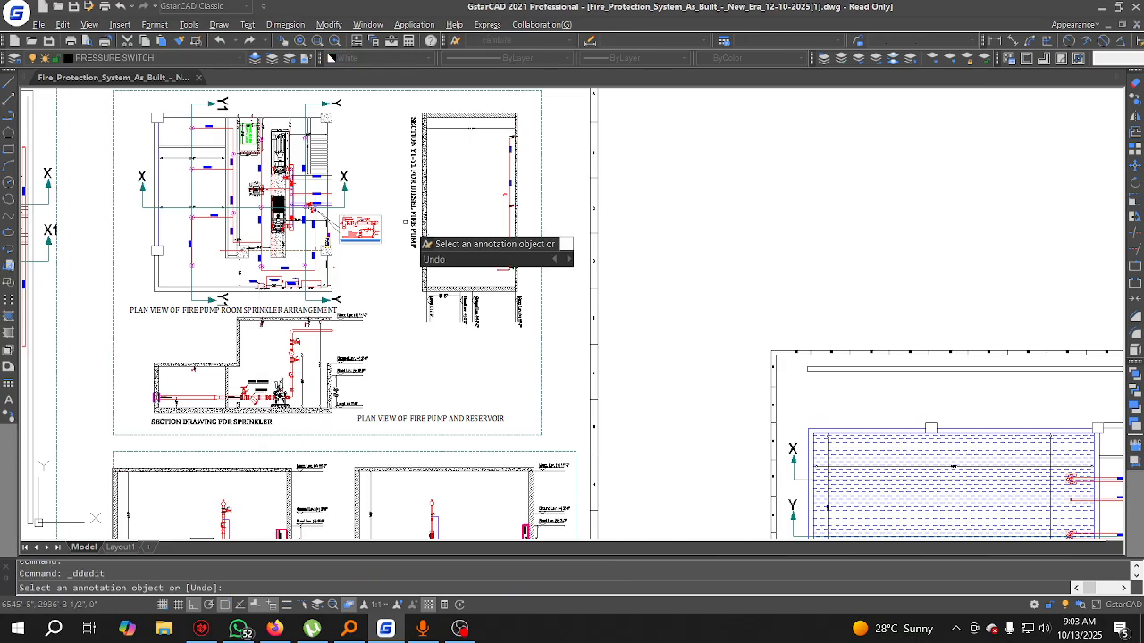
pyautogui.click(414, 237)
pyautogui.press('Escape')
pyautogui.press('Escape')
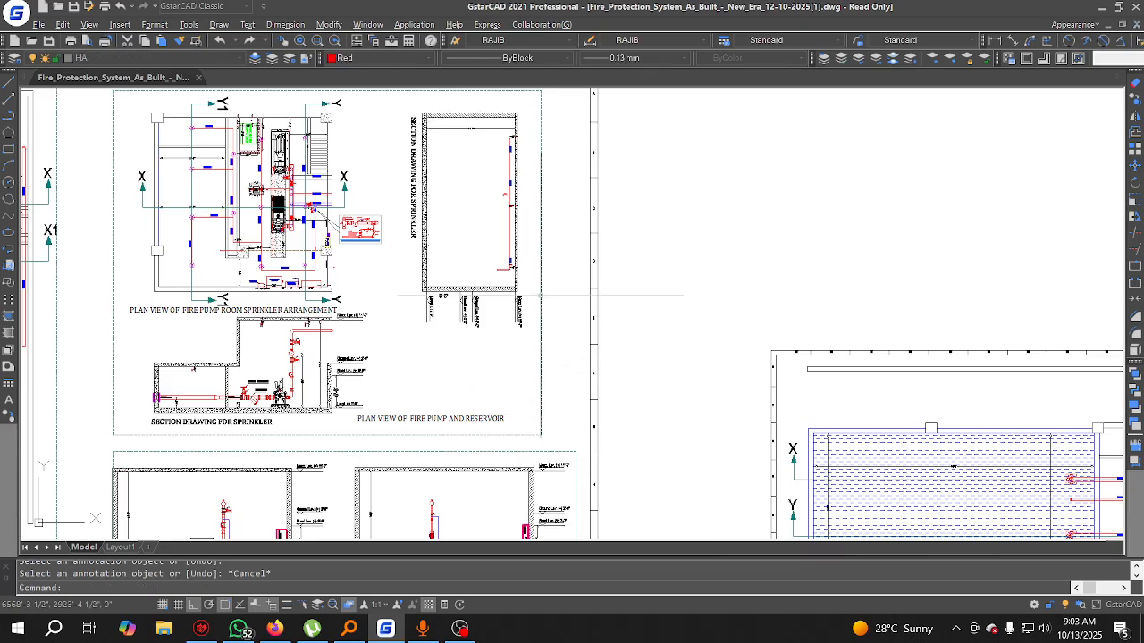
# Step: Change the pump room and reservoir sheet's drawing title to "FIRE PUMP ROOM AND RESERVOIR DETAILS"
pyautogui.scroll(-3, 518, 288)
pyautogui.scroll(2, 402, 304)
pyautogui.scroll(3, 488, 357)
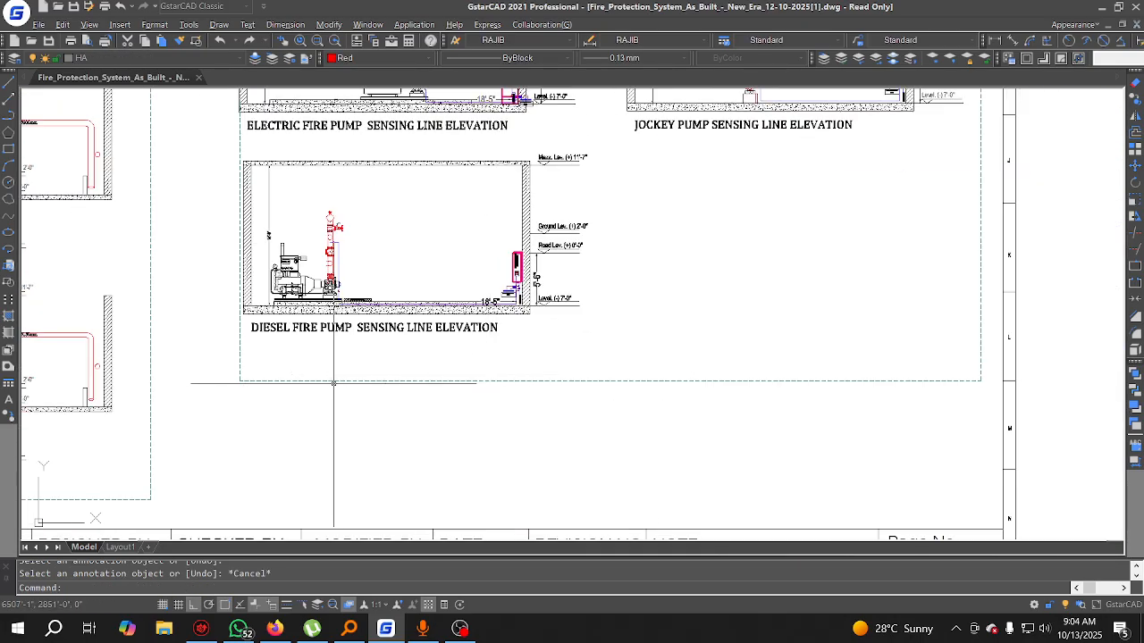
pyautogui.scroll(-3, 509, 341)
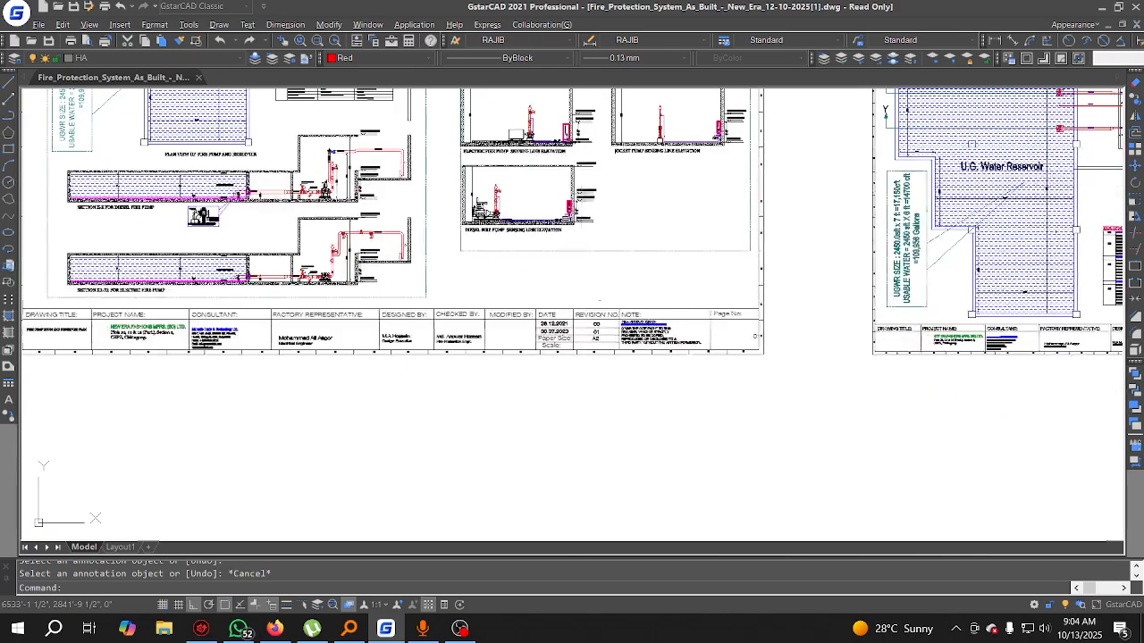
pyautogui.scroll(5, 409, 384)
pyautogui.moveTo(716, 365); pyautogui.dragTo(673, 406, button='middle')
pyautogui.moveTo(674, 406); pyautogui.dragTo(677, 411)
pyautogui.scroll(-4, 678, 411)
pyautogui.scroll(4, 602, 408)
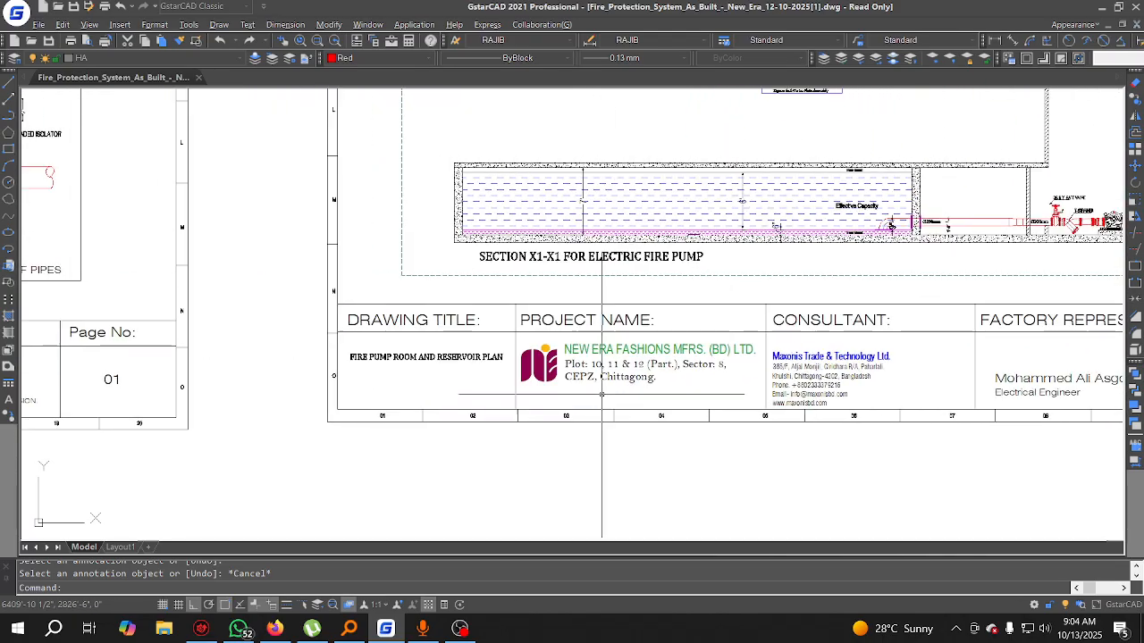
pyautogui.scroll(2, 447, 377)
pyautogui.doubleClick(400, 316)
pyautogui.click(482, 324)
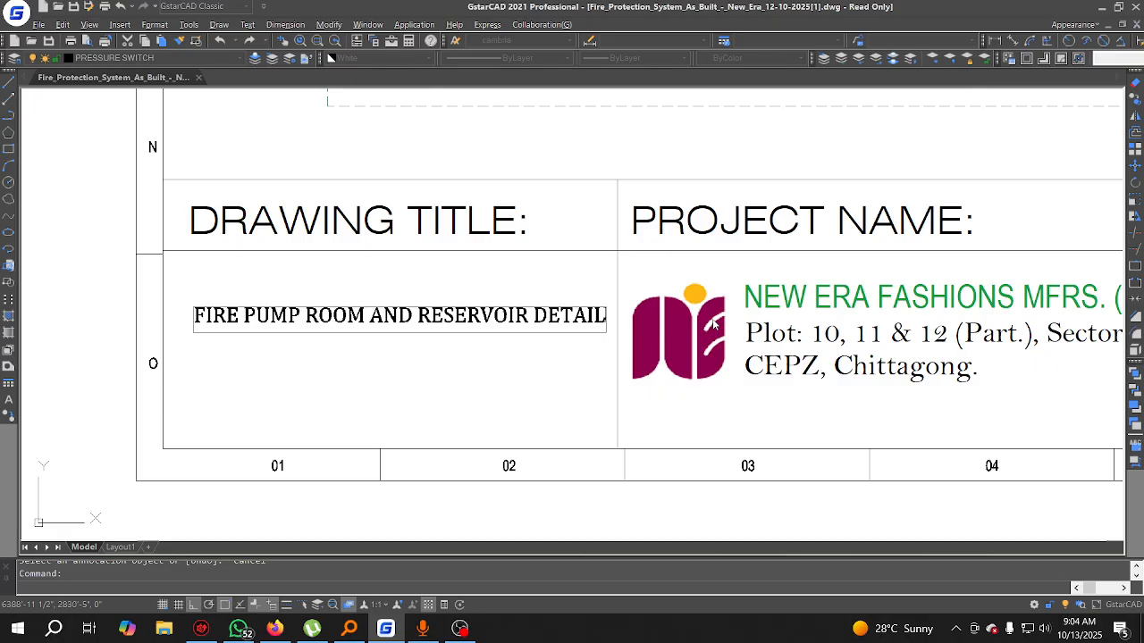
pyautogui.click(399, 418)
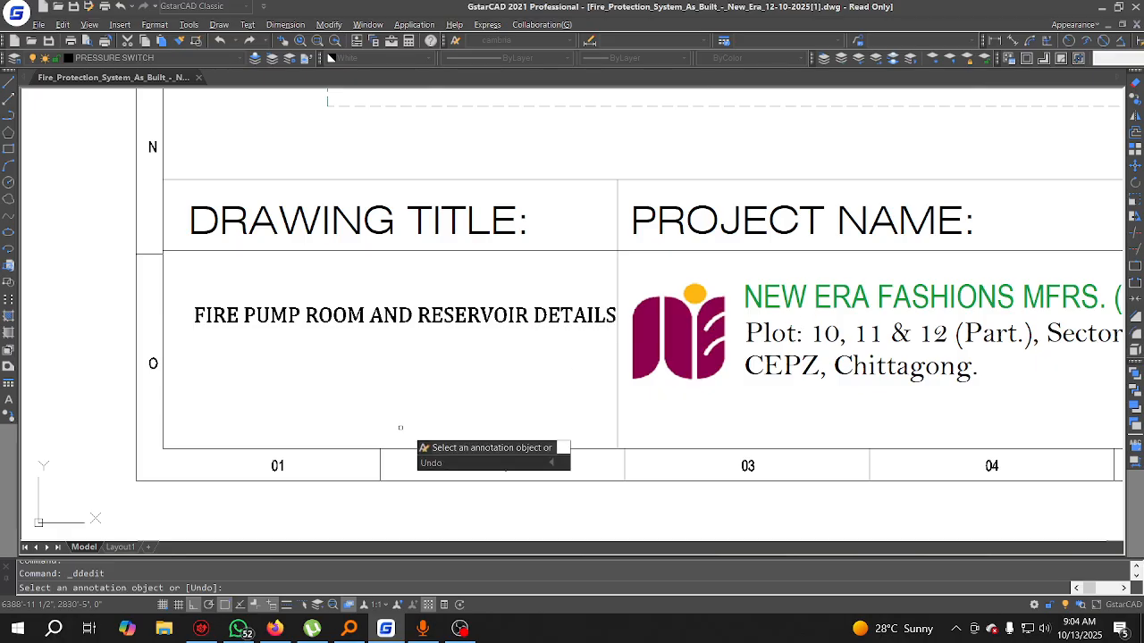
pyautogui.press('Escape')
# Step: Move the "FIRE PUMP ROOM AND RESERVOIR DETAILS" title slightly left so it sits within its title block cell
pyautogui.click(364, 335)
pyautogui.click(340, 315)
pyautogui.write('m')
pyautogui.press('space')
pyautogui.click(353, 357)
pyautogui.click(340, 357)
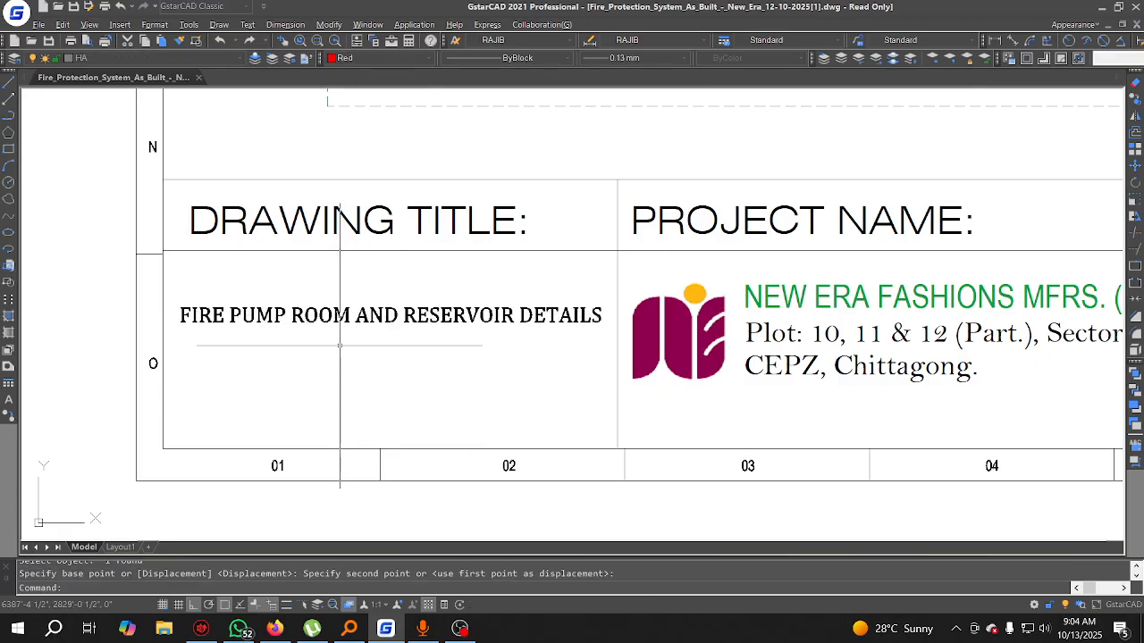
# Step: Copy the "PLAN VIEW OF FIRE PUMP AND RESERVOIR" caption below the reservoir plan into the next sheet's empty drawing title cell
pyautogui.scroll(-5, 566, 378)
pyautogui.scroll(4, 399, 429)
pyautogui.scroll(1, 399, 429)
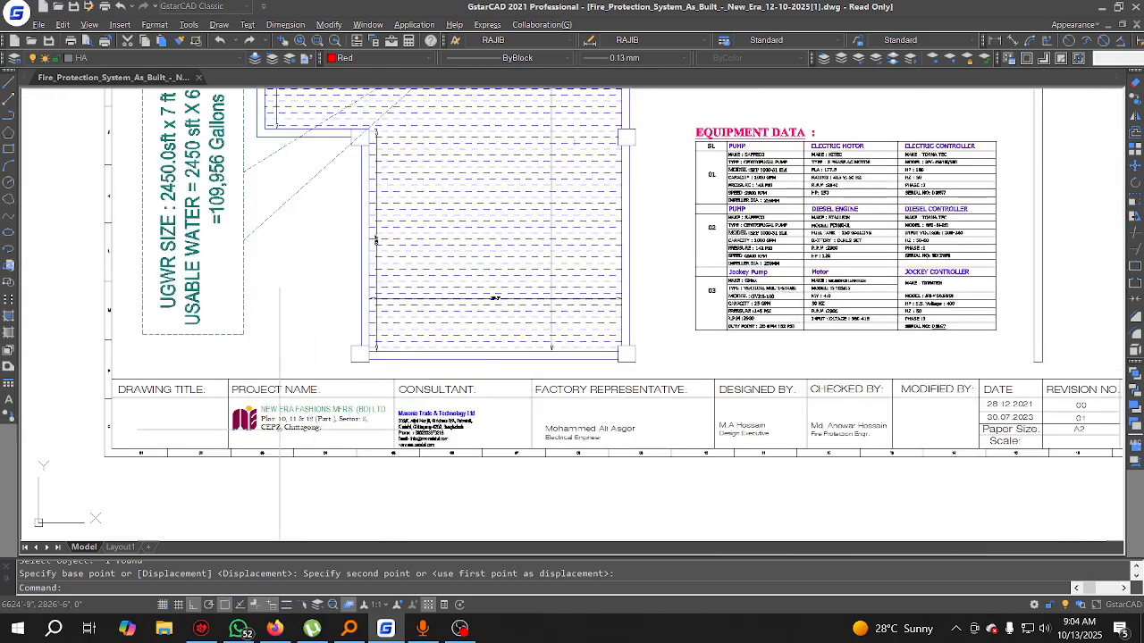
pyautogui.scroll(-4, 411, 420)
pyautogui.scroll(6, 426, 401)
pyautogui.click(337, 299)
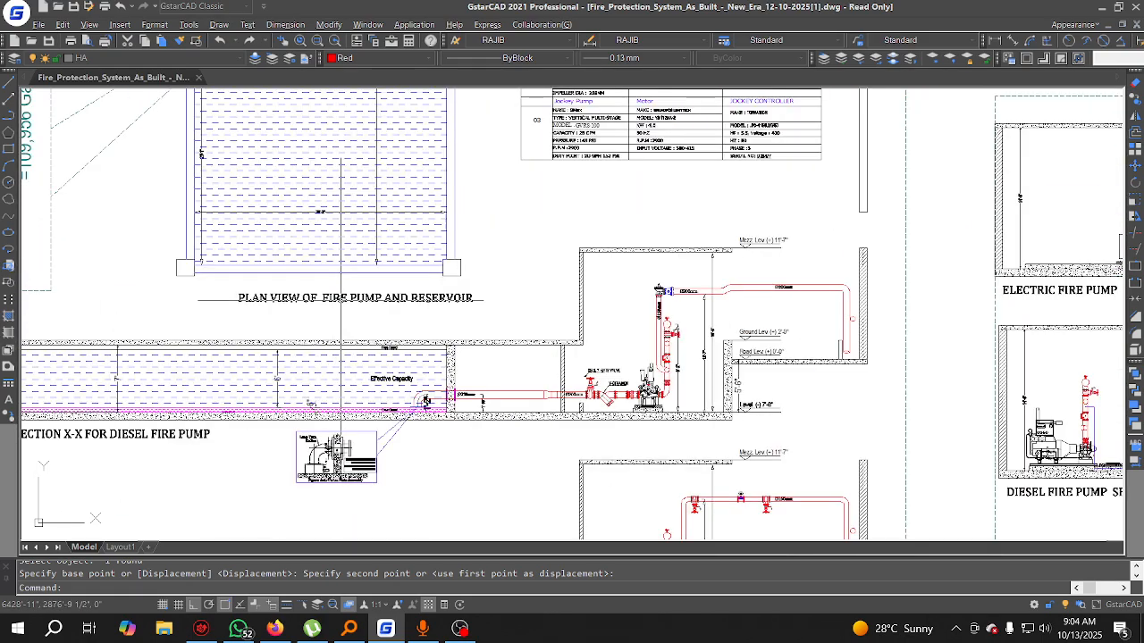
pyautogui.click(1135, 103)
pyautogui.click(79, 323)
pyautogui.scroll(-9, 161, 337)
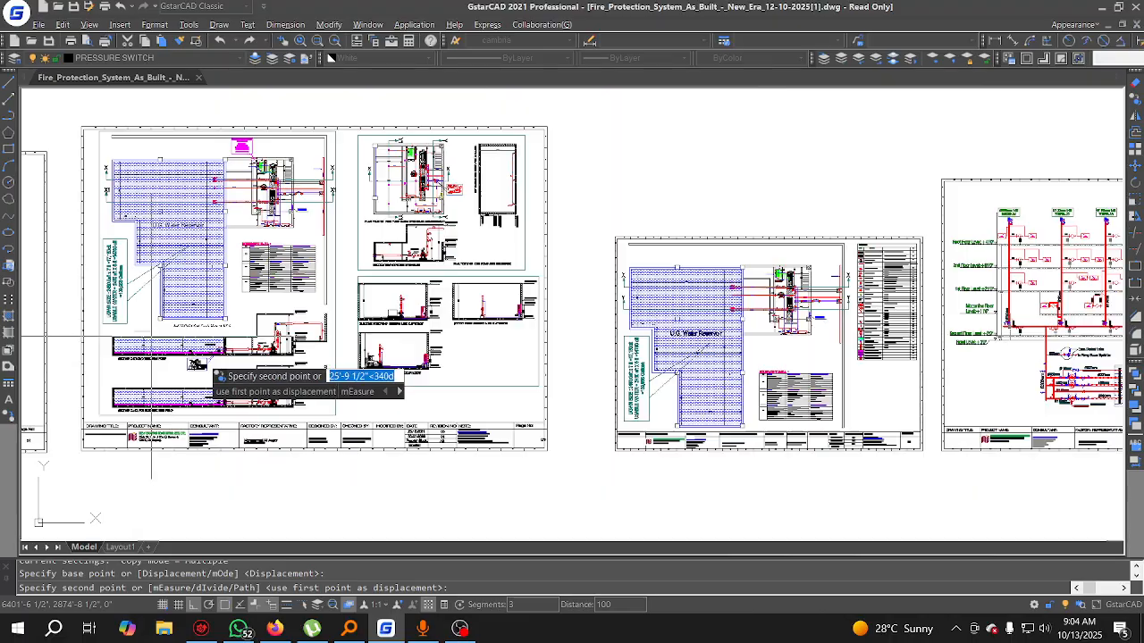
pyautogui.scroll(5, 340, 375)
pyautogui.moveTo(355, 386); pyautogui.dragTo(542, 301, button='middle')
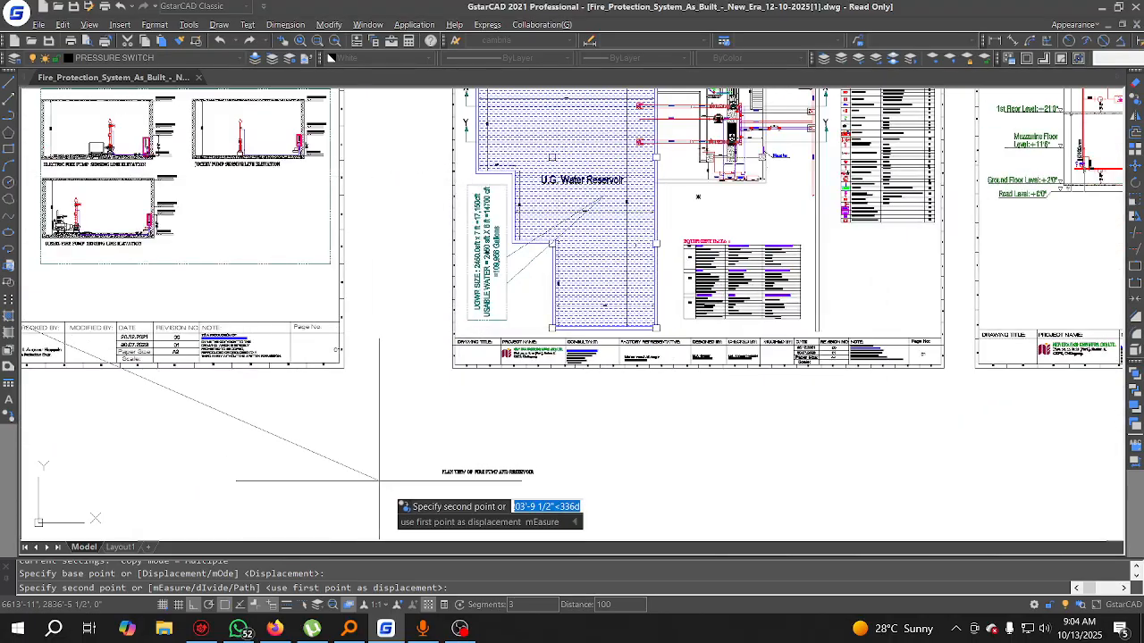
pyautogui.click(395, 365)
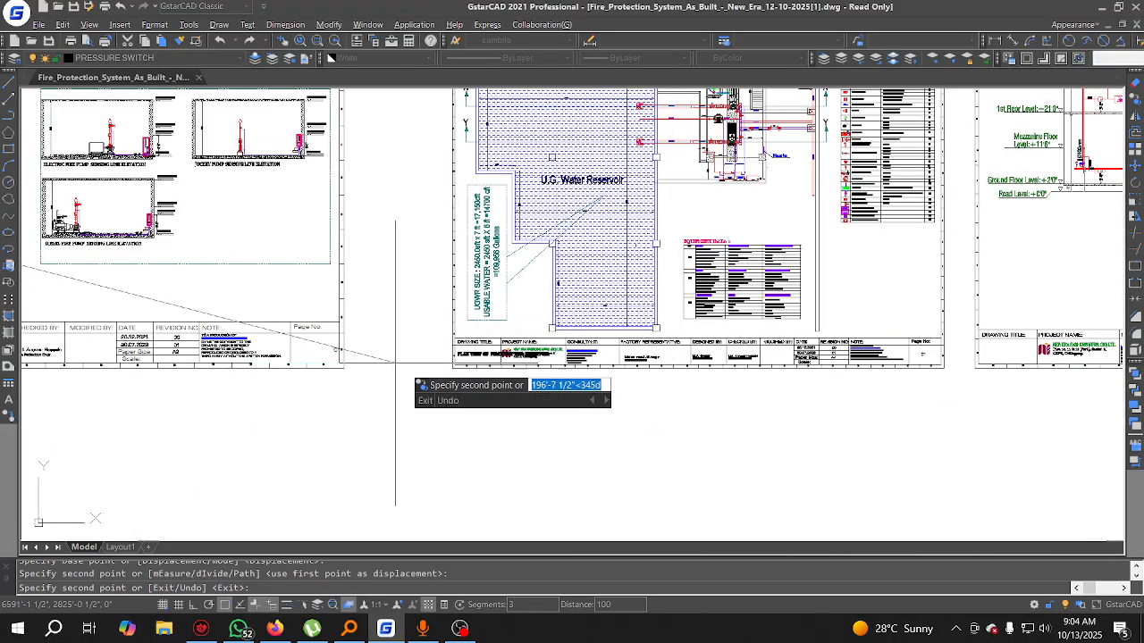
pyautogui.press('Escape')
pyautogui.scroll(6, 510, 339)
pyautogui.click(448, 375)
pyautogui.click(382, 428)
pyautogui.write('sc')
pyautogui.press('Return')
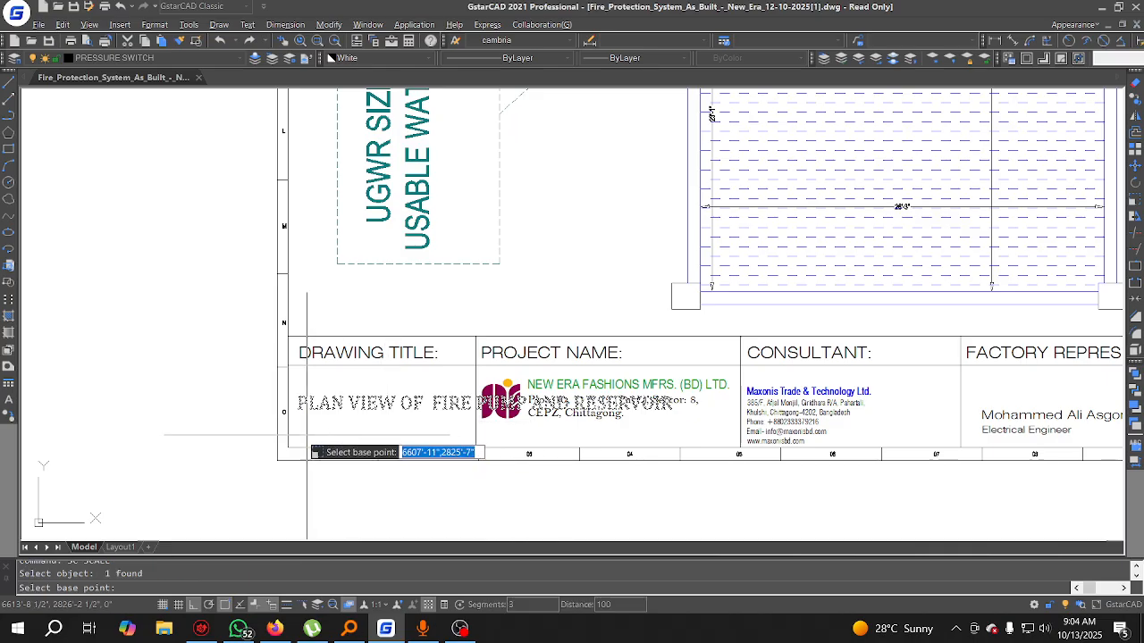
pyautogui.click(297, 410)
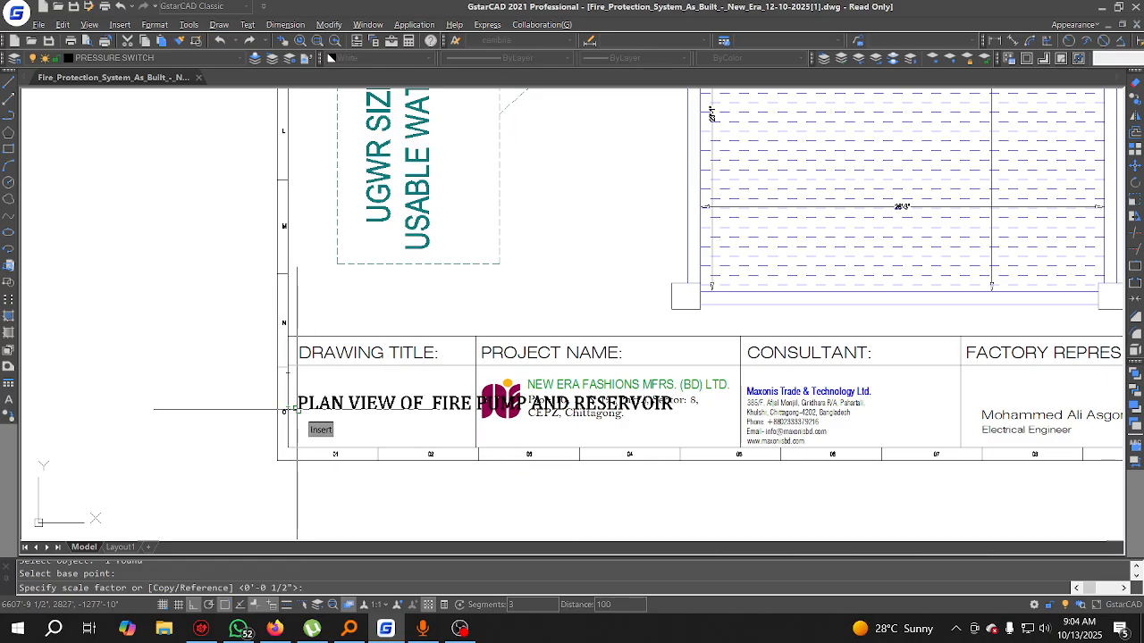
pyautogui.press('Escape')
# Step: Move the copied title text up to the upper part of the drawing title cell
pyautogui.click(311, 418)
pyautogui.click(303, 384)
pyautogui.scroll(4, 302, 399)
pyautogui.write('m')
pyautogui.press('Return')
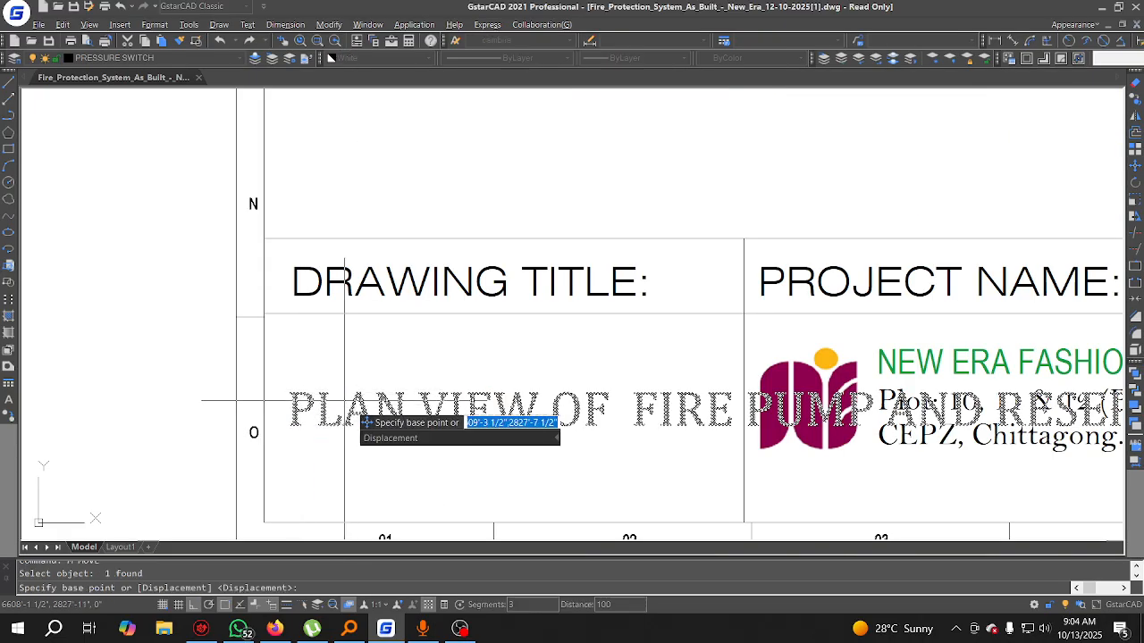
pyautogui.click(345, 402)
pyautogui.click(348, 349)
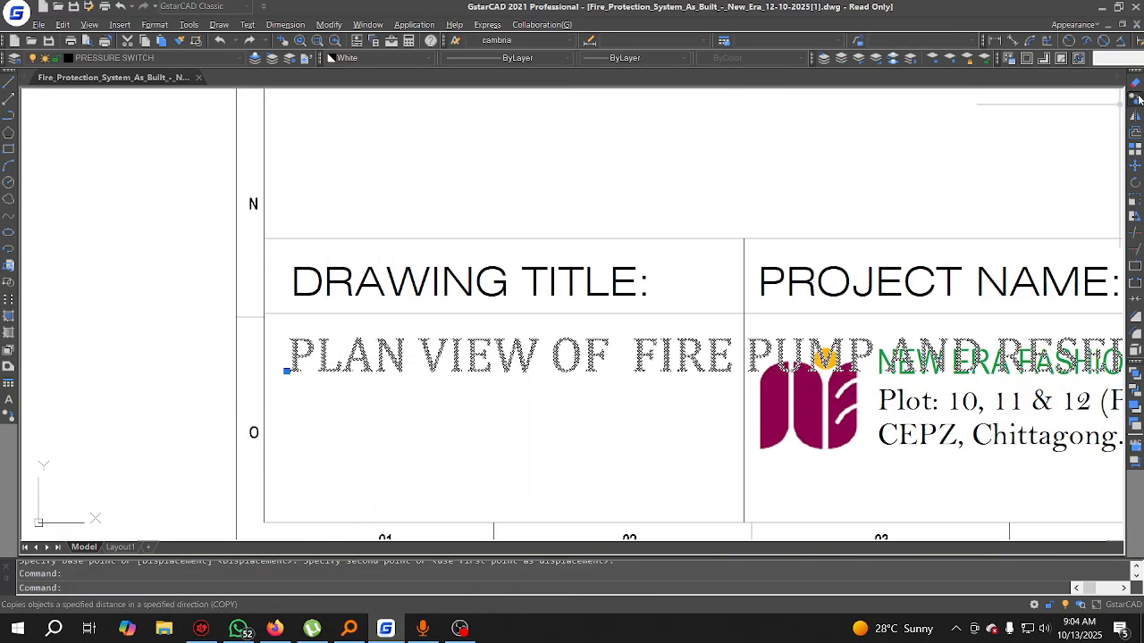
# Step: Copy the title text straight down to make a second line in the drawing title cell
pyautogui.write('co')
pyautogui.press('Return')
pyautogui.click(286, 370)
pyautogui.click(286, 439)
pyautogui.press('Escape')
# Step: Scale both drawing title lines by 0.7 and shorten the upper line to "PLAN VIEW OF FIRE PUMP"
pyautogui.scroll(-2, 617, 386)
pyautogui.moveTo(617, 386); pyautogui.dragTo(364, 401, button='middle')
pyautogui.click(377, 451)
pyautogui.click(305, 386)
pyautogui.write('sc')
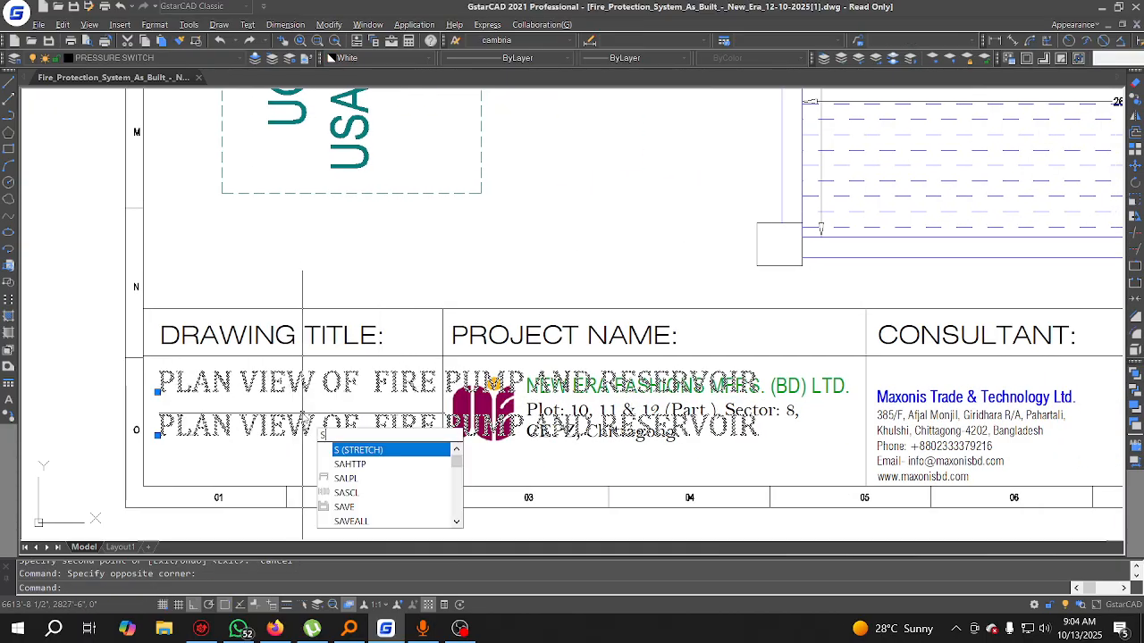
pyautogui.press('Return')
pyautogui.click(158, 435)
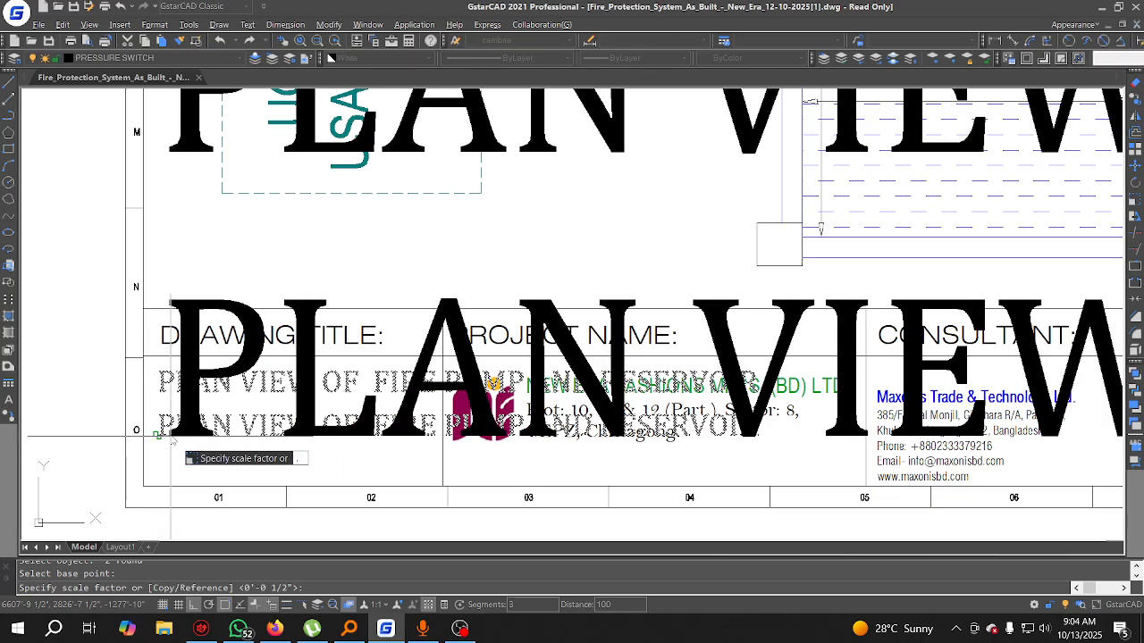
pyautogui.press('Escape')
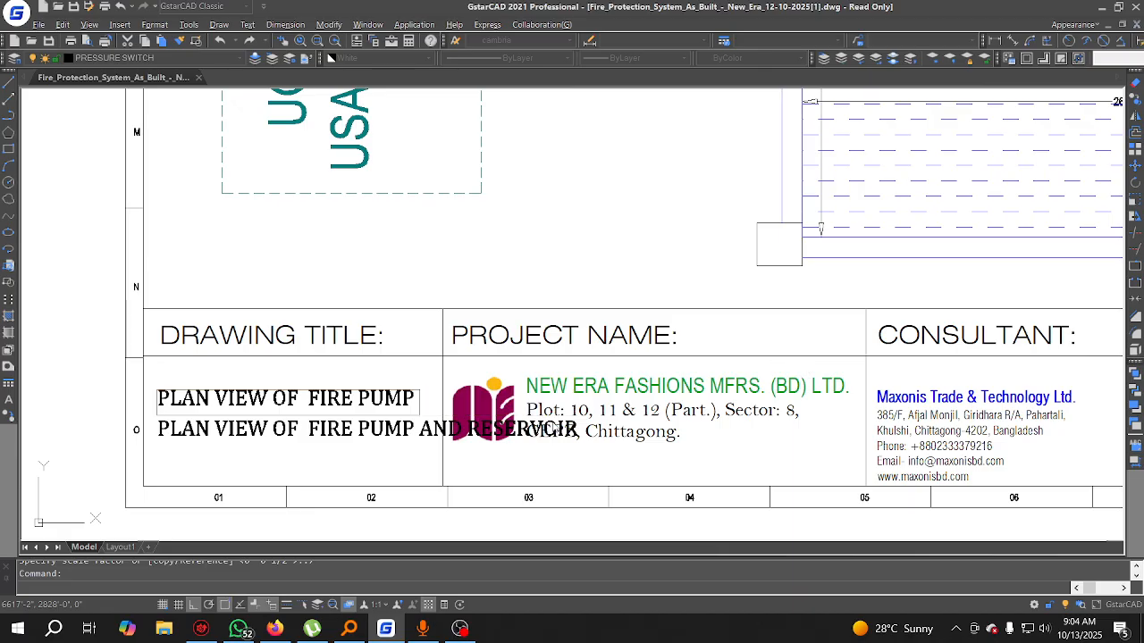
# Step: Shorten the second drawing title line to "AND RESERVOIR"
pyautogui.click(416, 449)
pyautogui.click(419, 433)
pyautogui.moveTo(420, 433); pyautogui.dragTo(161, 453)
pyautogui.press('BackSpace')
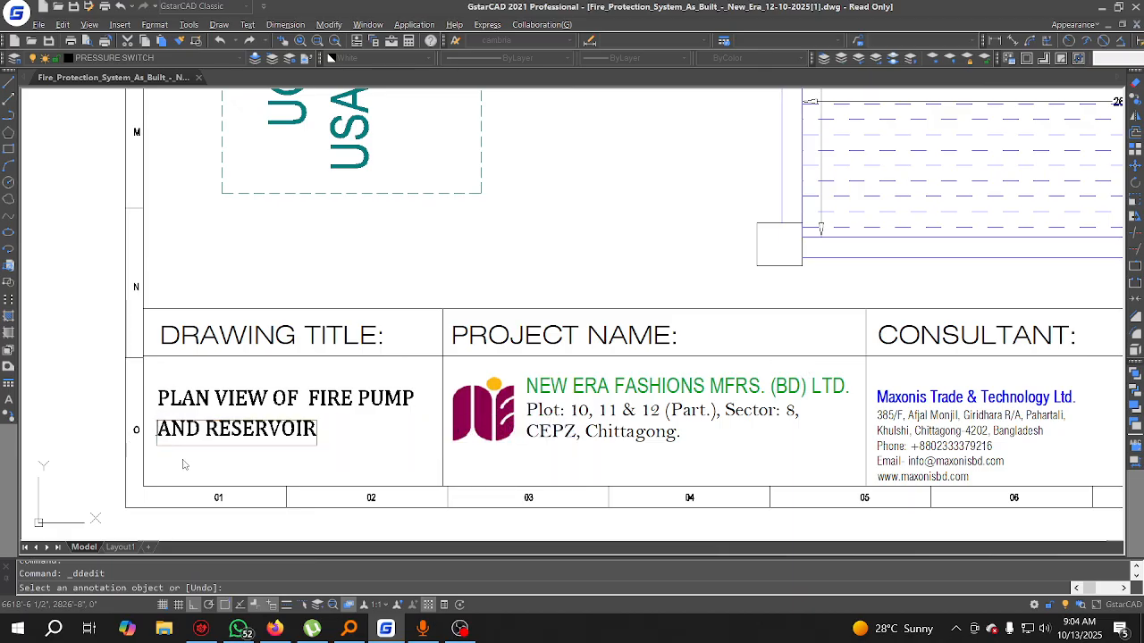
pyautogui.click(184, 463)
pyautogui.press('Escape')
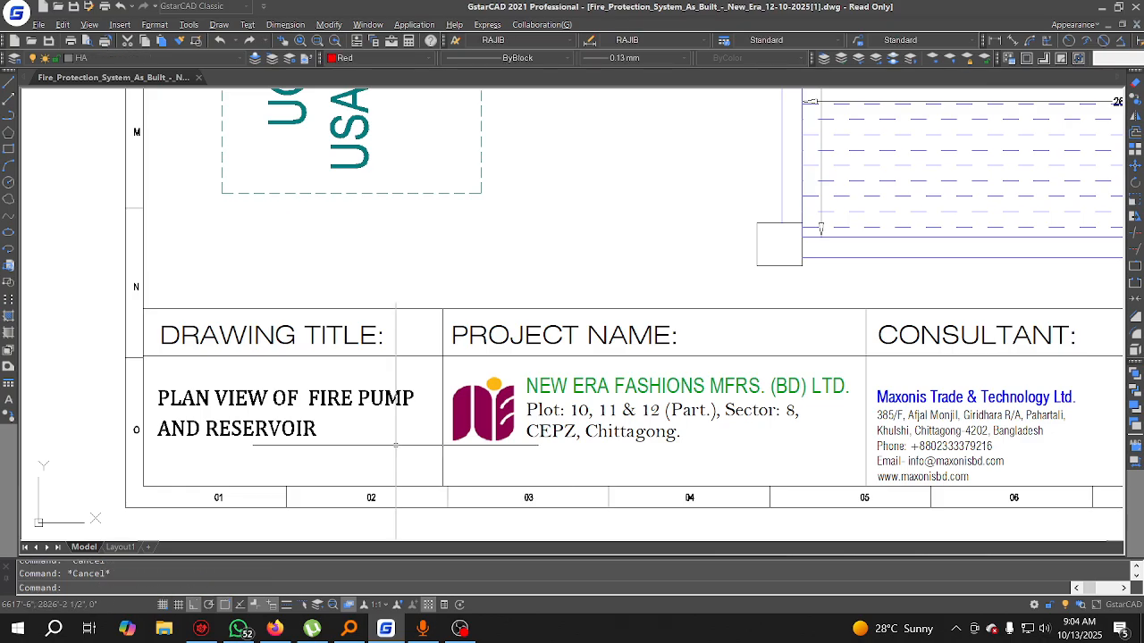
# Step: Copy the "PLAN VIEW OF FIRE PUMP" title line into the riser diagram sheet's empty drawing title cell
pyautogui.scroll(-7, 396, 445)
pyautogui.moveTo(874, 457)
pyautogui.mouseDown(button='middle')
pyautogui.moveTo(333, 509)
pyautogui.moveTo(301, 475)
pyautogui.mouseUp(button='middle')
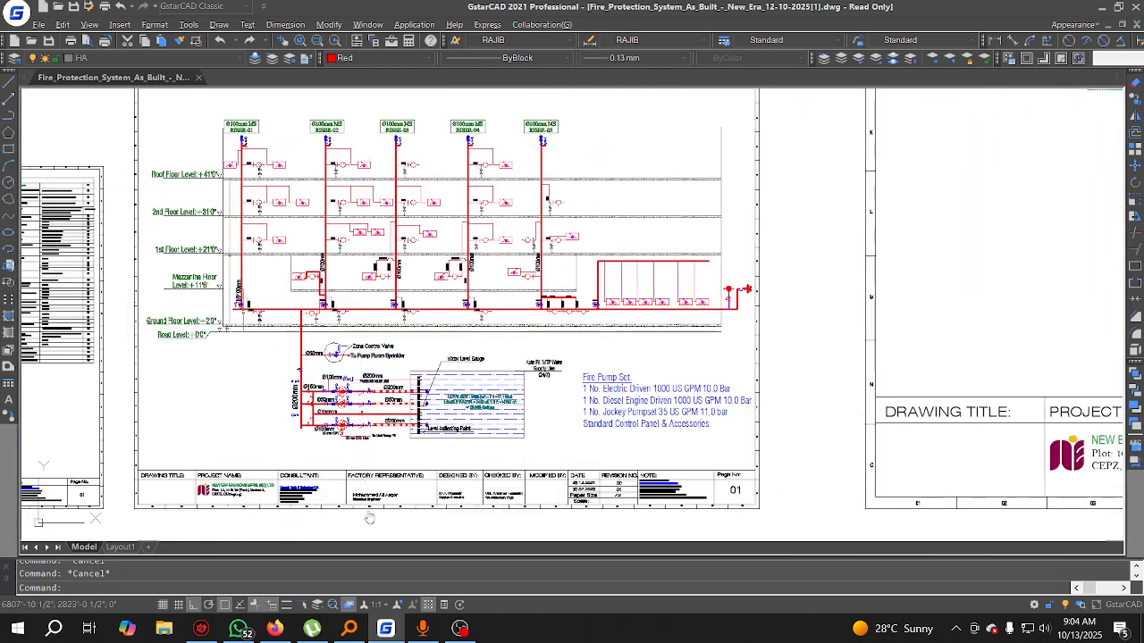
pyautogui.moveTo(369, 518)
pyautogui.mouseDown(button='middle')
pyautogui.moveTo(405, 445)
pyautogui.moveTo(507, 393)
pyautogui.moveTo(602, 386)
pyautogui.mouseUp(button='middle')
pyautogui.moveTo(299, 439); pyautogui.dragTo(610, 416, button='middle')
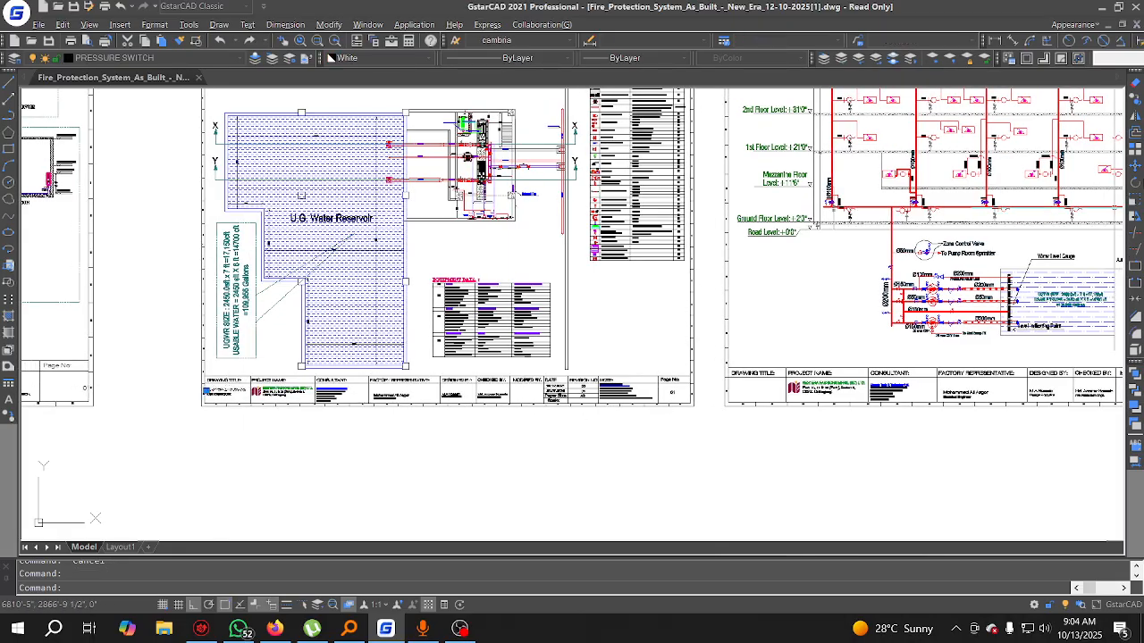
pyautogui.click(1135, 98)
pyautogui.click(175, 410)
pyautogui.scroll(3, 739, 410)
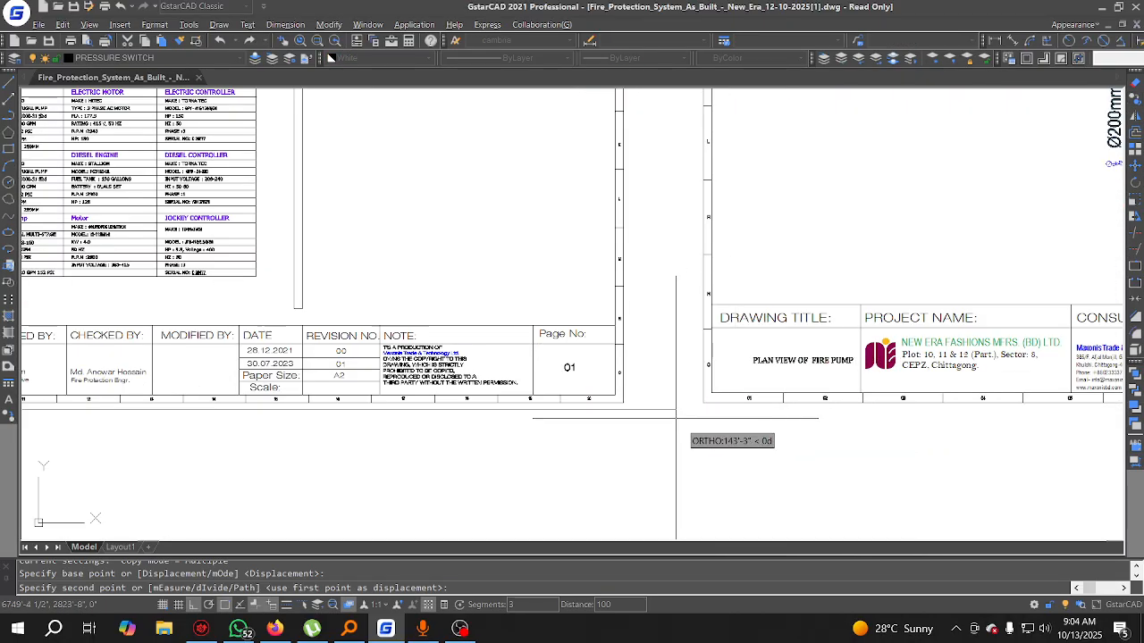
pyautogui.click(647, 419)
pyautogui.press('Escape')
# Step: Change the copied title on the riser sheet to "SCHEMATIC RISER DIAGRAM"
pyautogui.moveTo(802, 377); pyautogui.dragTo(307, 476, button='middle')
pyautogui.scroll(-2, 406, 456)
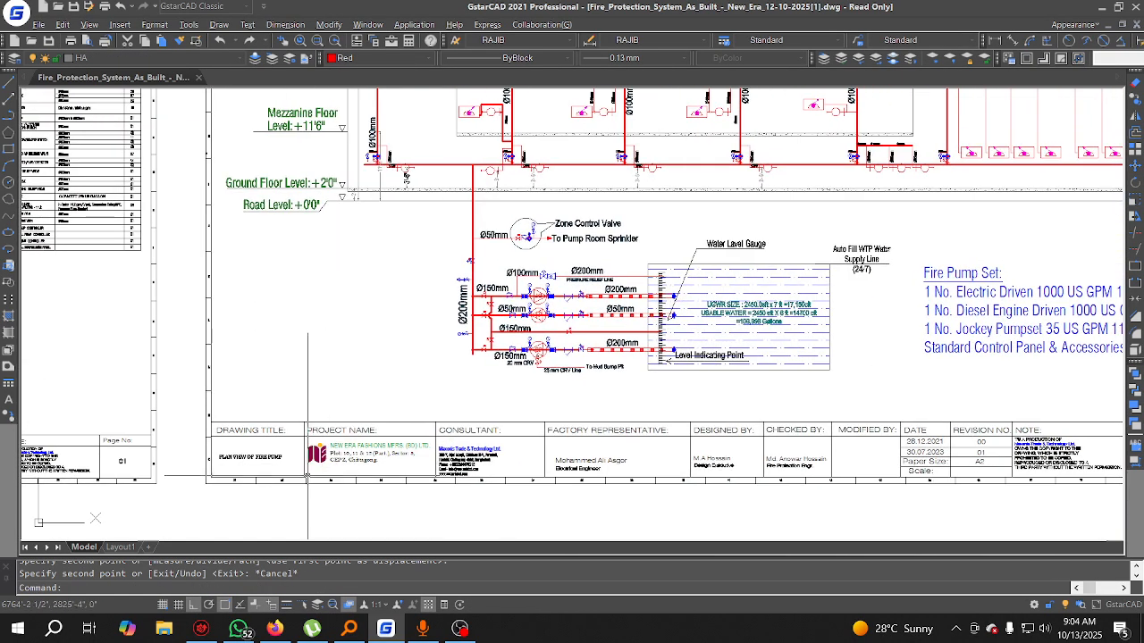
pyautogui.scroll(4, 265, 461)
pyautogui.write('SCHEMATIC RISER DIAGRAM')
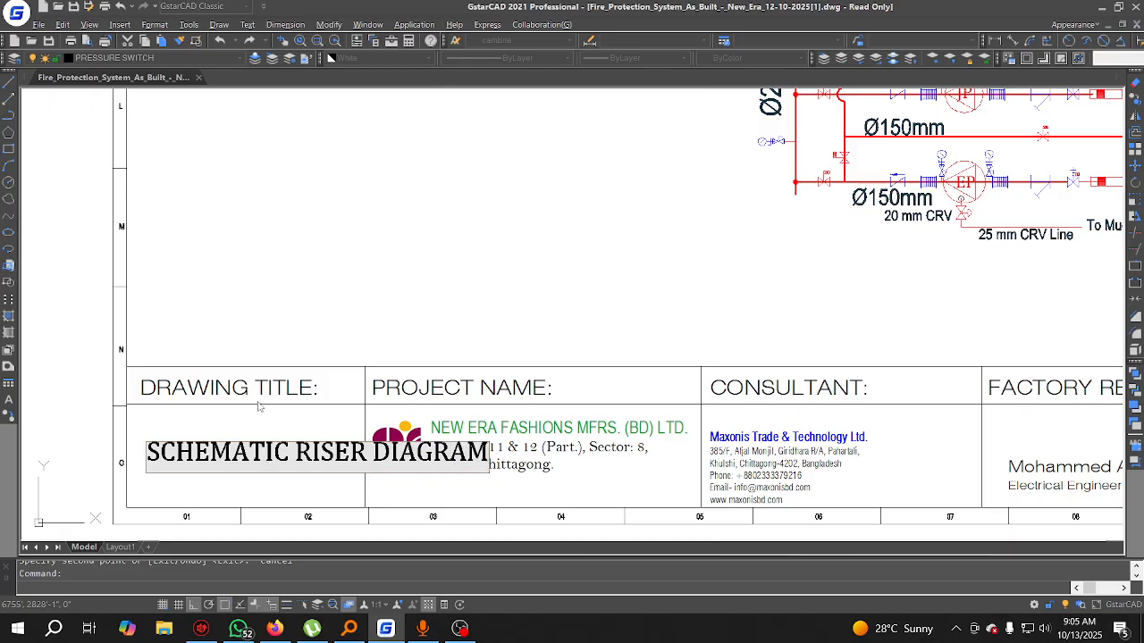
pyautogui.click(391, 220)
pyautogui.press('Escape')
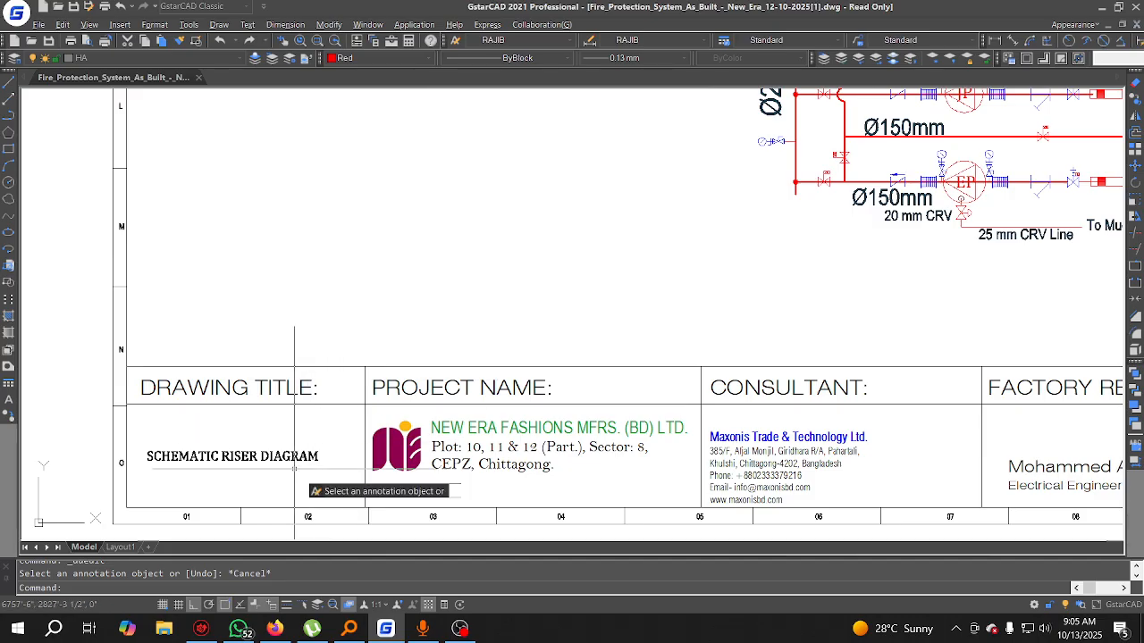
pyautogui.click(295, 468)
pyautogui.click(273, 424)
pyautogui.click(1137, 89)
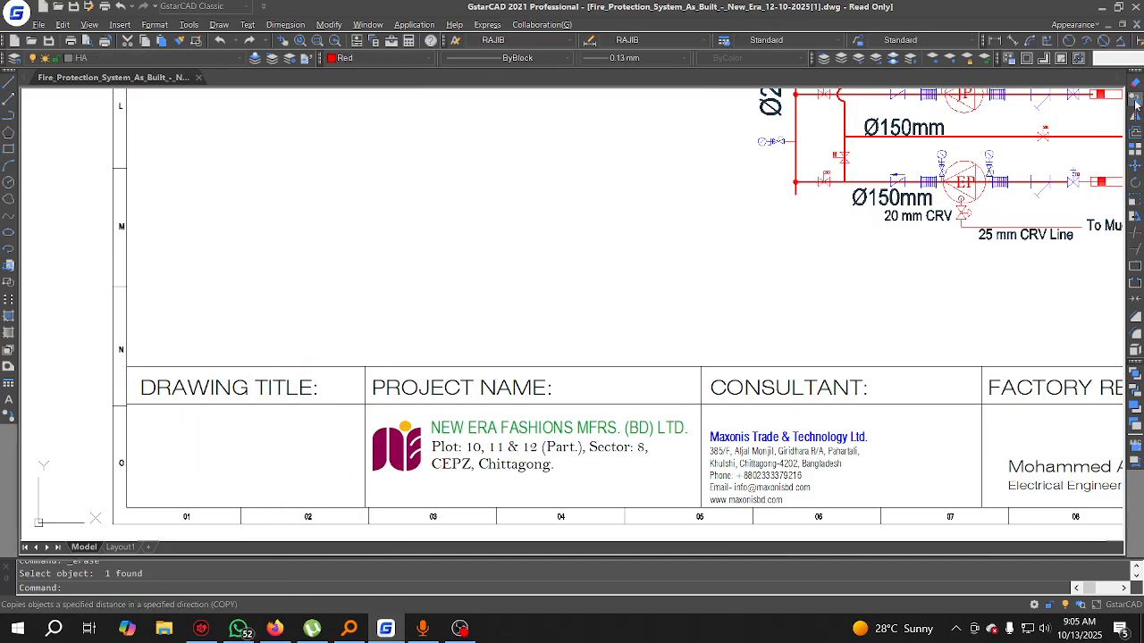
# Step: Copy the "SCHEMATIC RISER DIAGRAM" title to the empty area below the pump piping, just above the title block
pyautogui.click(216, 473)
pyautogui.click(180, 455)
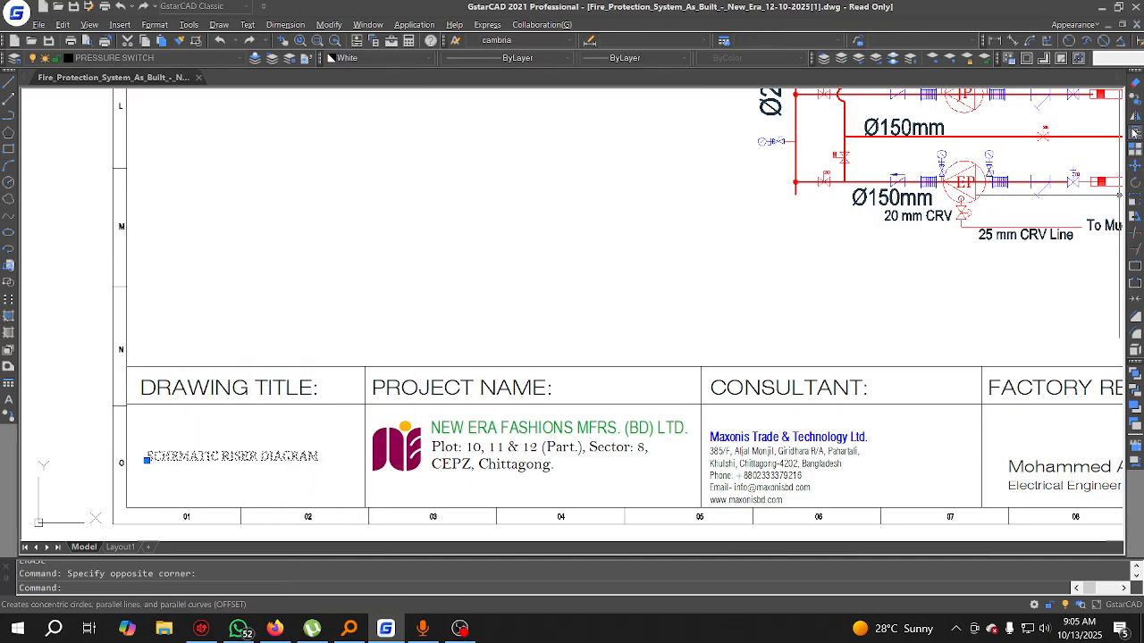
pyautogui.click(1135, 100)
pyautogui.scroll(-2, 386, 324)
pyautogui.click(337, 415)
pyautogui.moveTo(791, 369); pyautogui.dragTo(395, 399, button='middle')
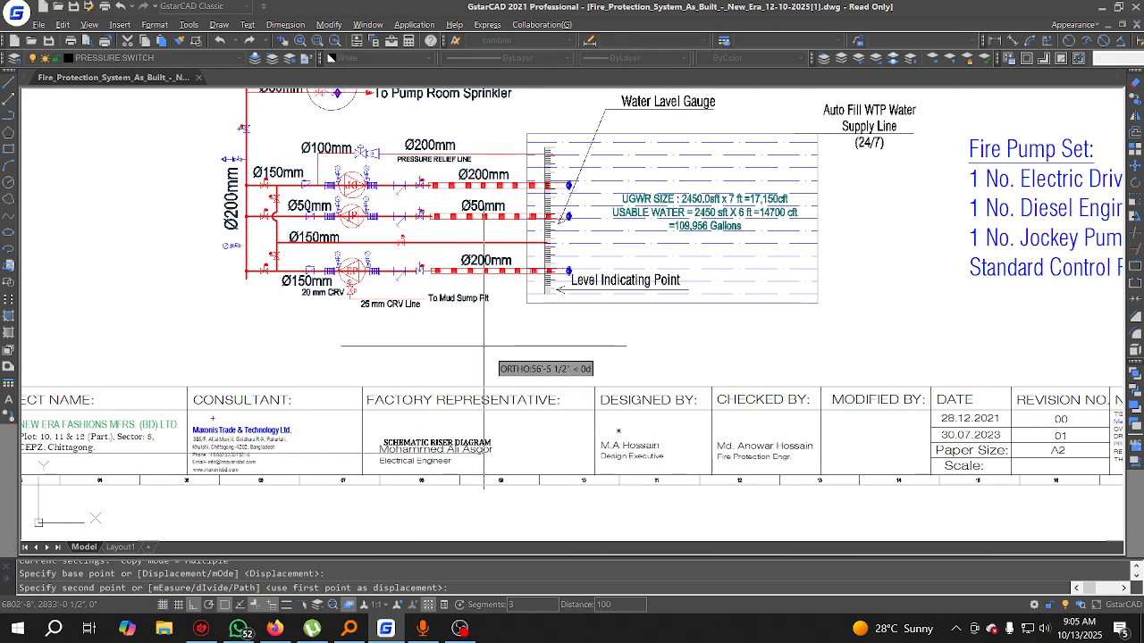
pyautogui.scroll(-4, 480, 348)
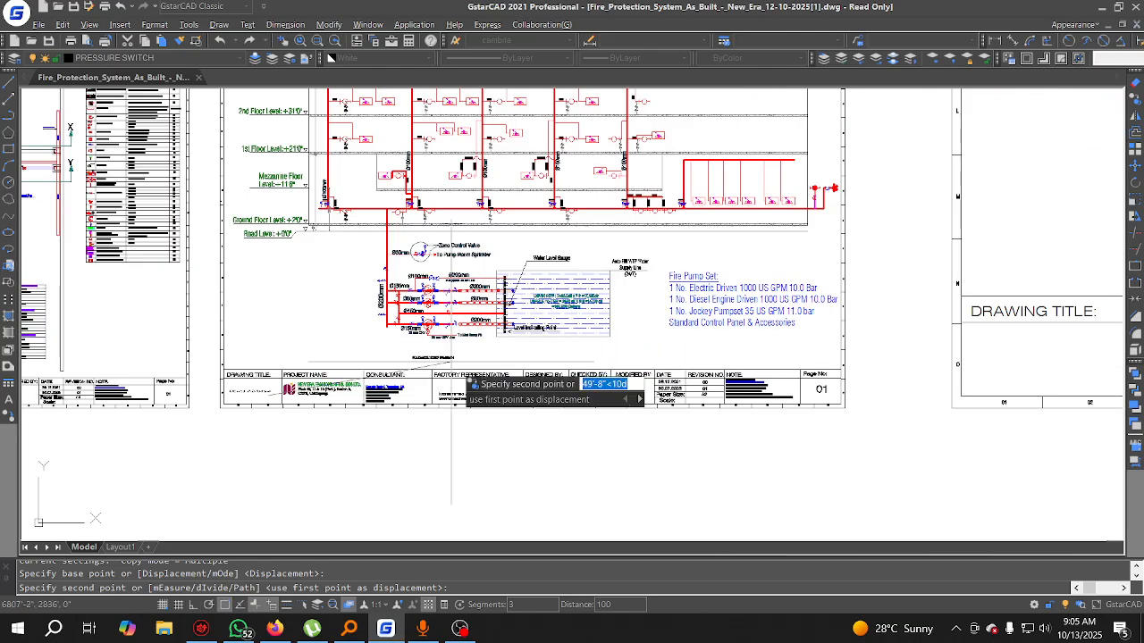
pyautogui.click(452, 368)
pyautogui.press('Escape')
# Step: Scale the copied "SCHEMATIC RISER DIAGRAM" caption by a factor of 4 about its insertion point
pyautogui.scroll(5, 388, 357)
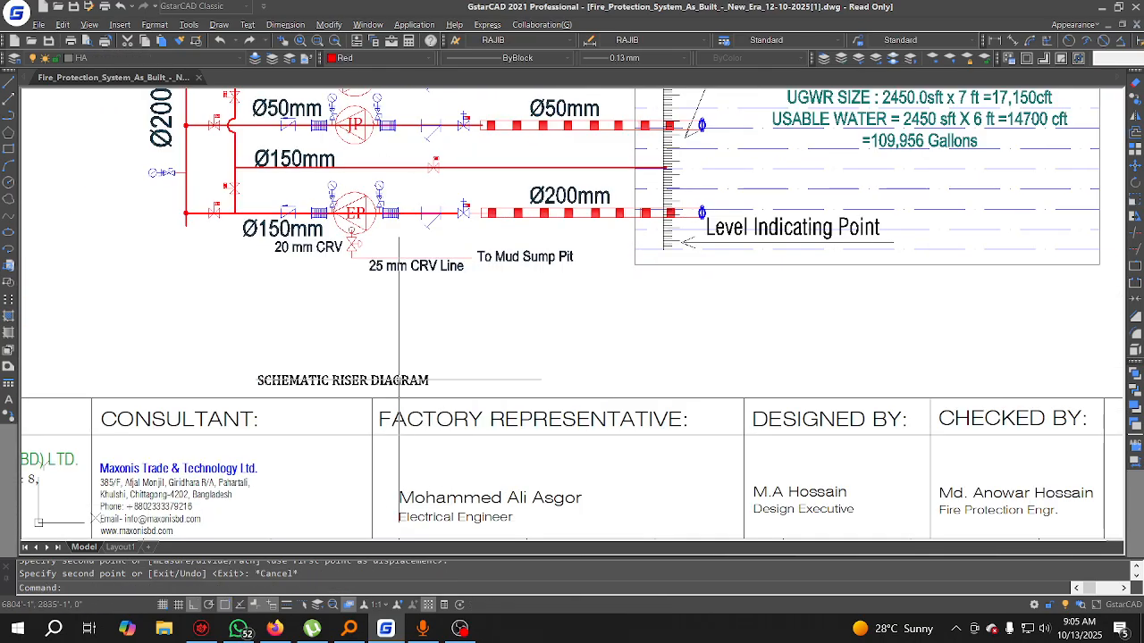
pyautogui.write('sc')
pyautogui.press('Return')
pyautogui.click(257, 382)
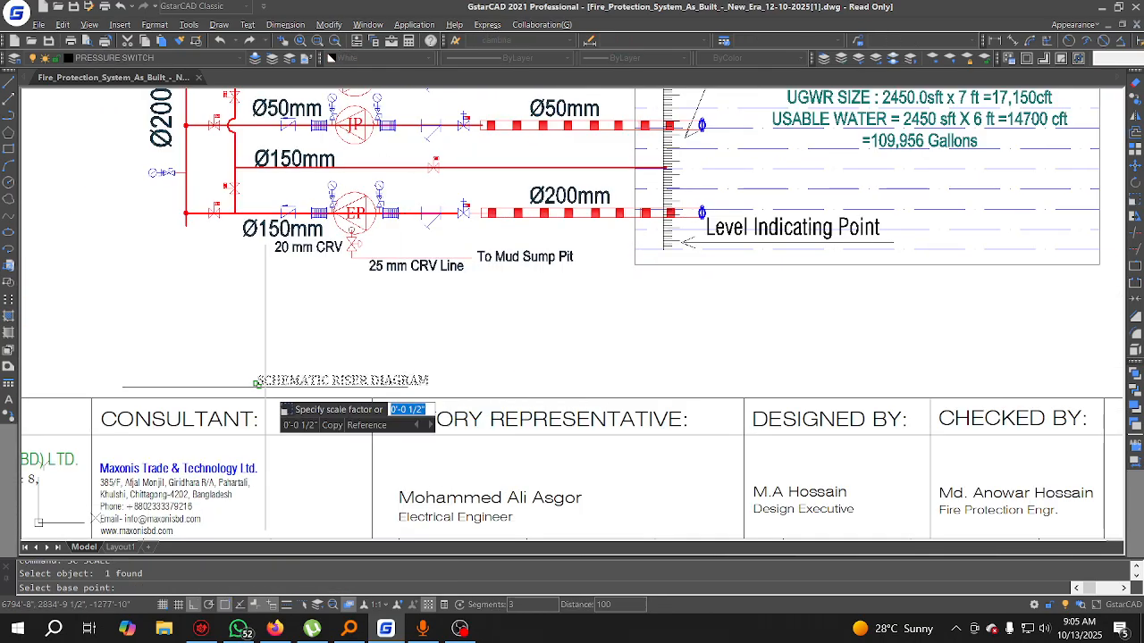
pyautogui.write('4')
pyautogui.press('Return')
# Step: Move the enlarged "SCHEMATIC RISER DIAGRAM" caption right so it sits centrally beneath the riser diagram
pyautogui.scroll(-3, 444, 316)
pyautogui.scroll(-2, 445, 317)
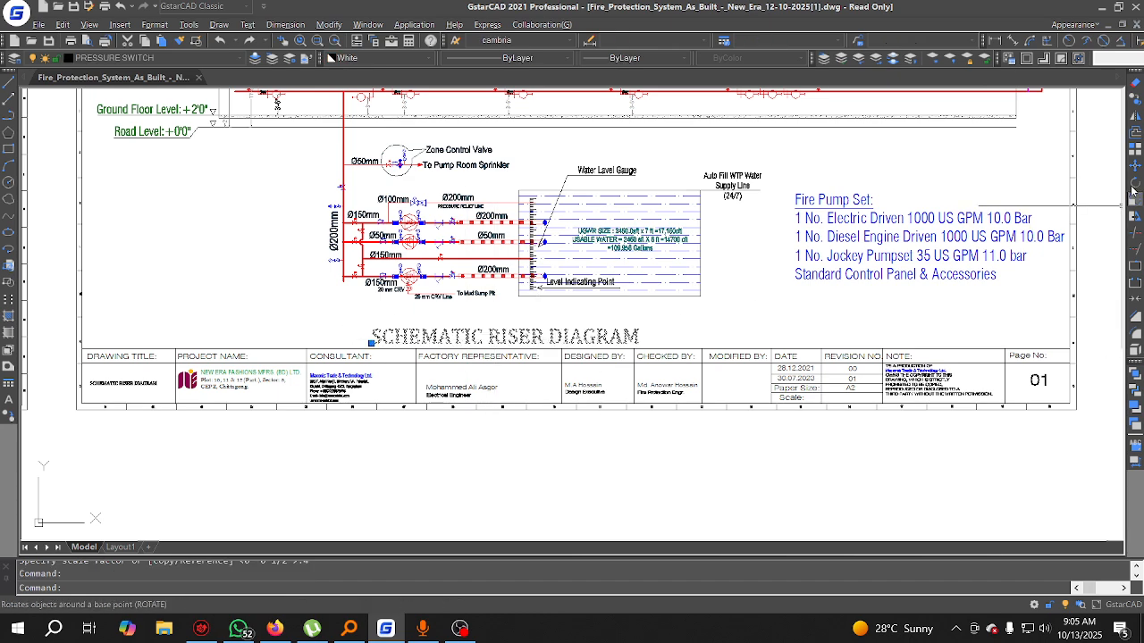
pyautogui.click(1133, 172)
pyautogui.click(367, 337)
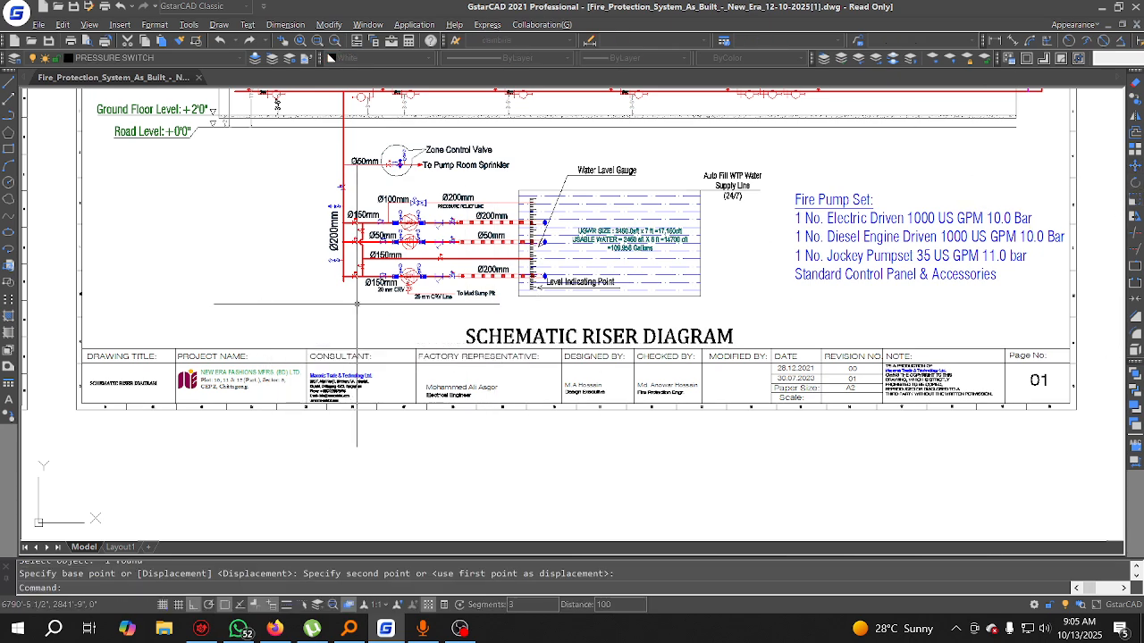
pyautogui.click(420, 338)
pyautogui.scroll(-5, 515, 351)
pyautogui.moveTo(516, 351); pyautogui.dragTo(429, 411, button='middle')
pyautogui.moveTo(266, 457); pyautogui.dragTo(610, 424, button='middle')
pyautogui.scroll(-2, 609, 423)
pyautogui.moveTo(728, 308); pyautogui.dragTo(514, 355, button='middle')
pyautogui.moveTo(342, 411); pyautogui.dragTo(389, 384, button='middle')
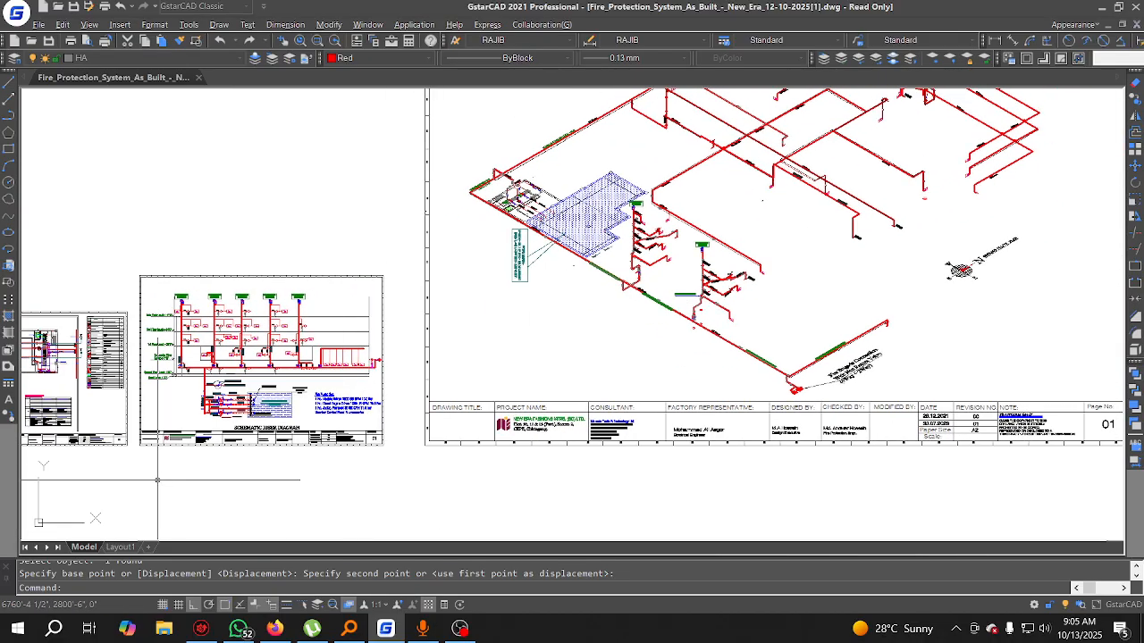
pyautogui.scroll(4, 170, 411)
pyautogui.click(1133, 101)
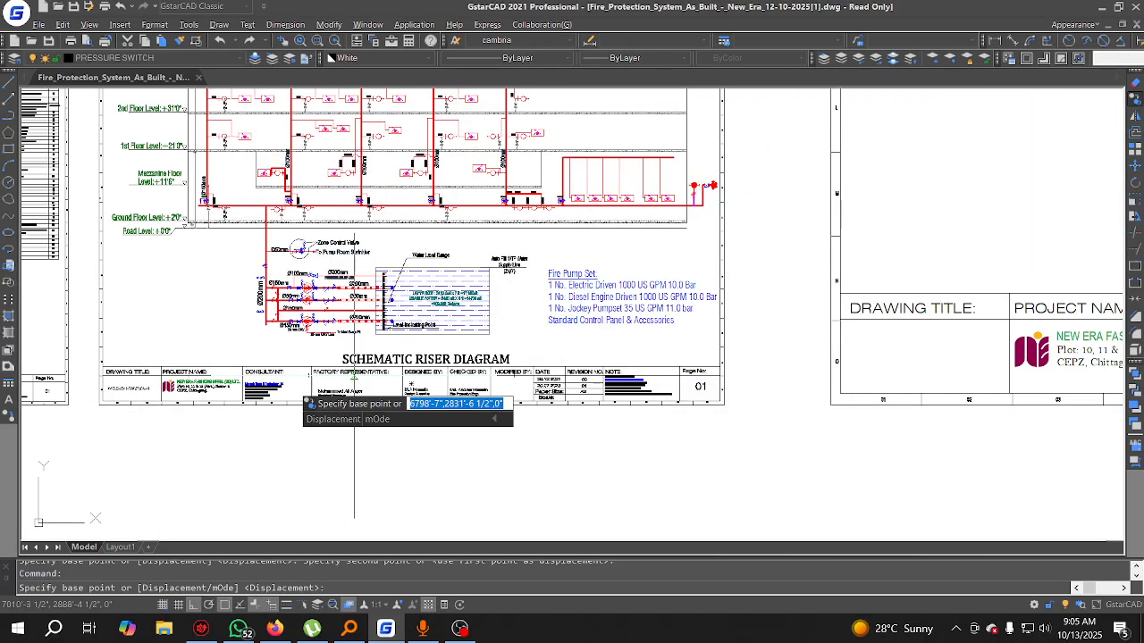
pyautogui.click(140, 397)
pyautogui.scroll(3, 934, 333)
pyautogui.moveTo(845, 382); pyautogui.dragTo(711, 325, button='middle')
pyautogui.scroll(-2, 624, 345)
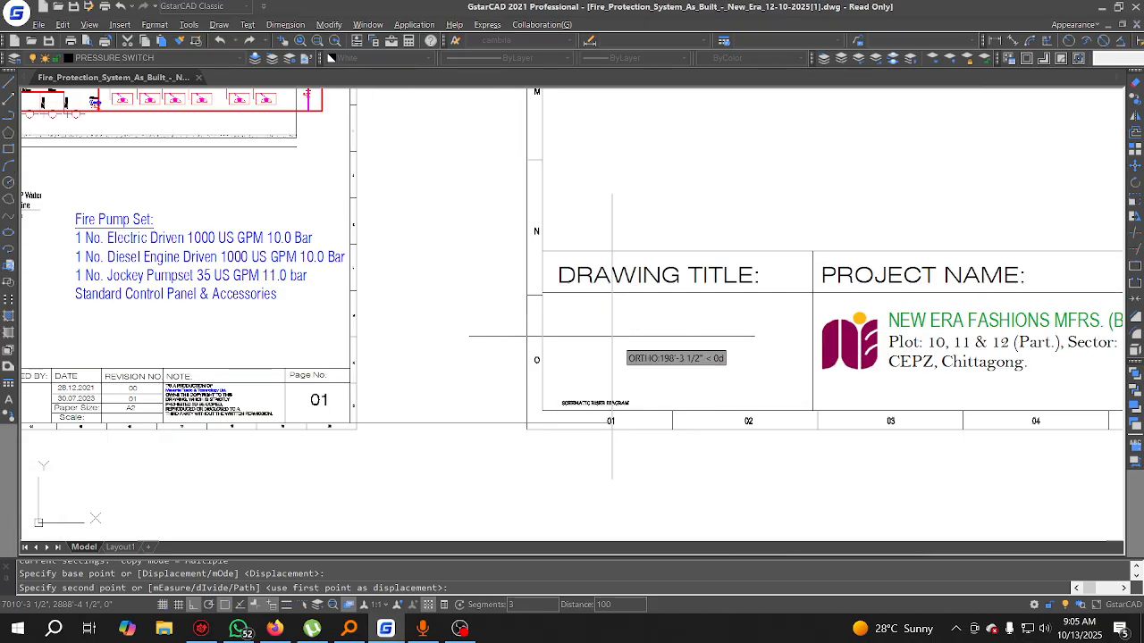
pyautogui.press('Escape')
# Step: Copy the large "SCHEMATIC RISER DIAGRAM" caption into the isometric sheet's empty drawing title cell
pyautogui.scroll(-5, 606, 349)
pyautogui.scroll(2, 169, 362)
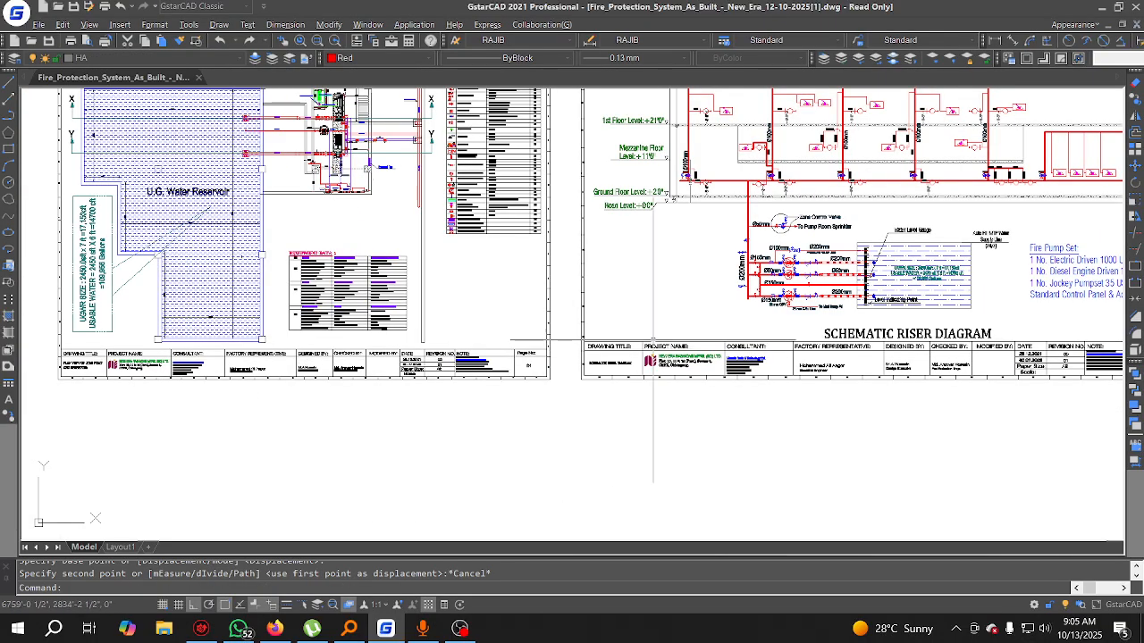
pyautogui.scroll(3, 1090, 308)
pyautogui.click(744, 378)
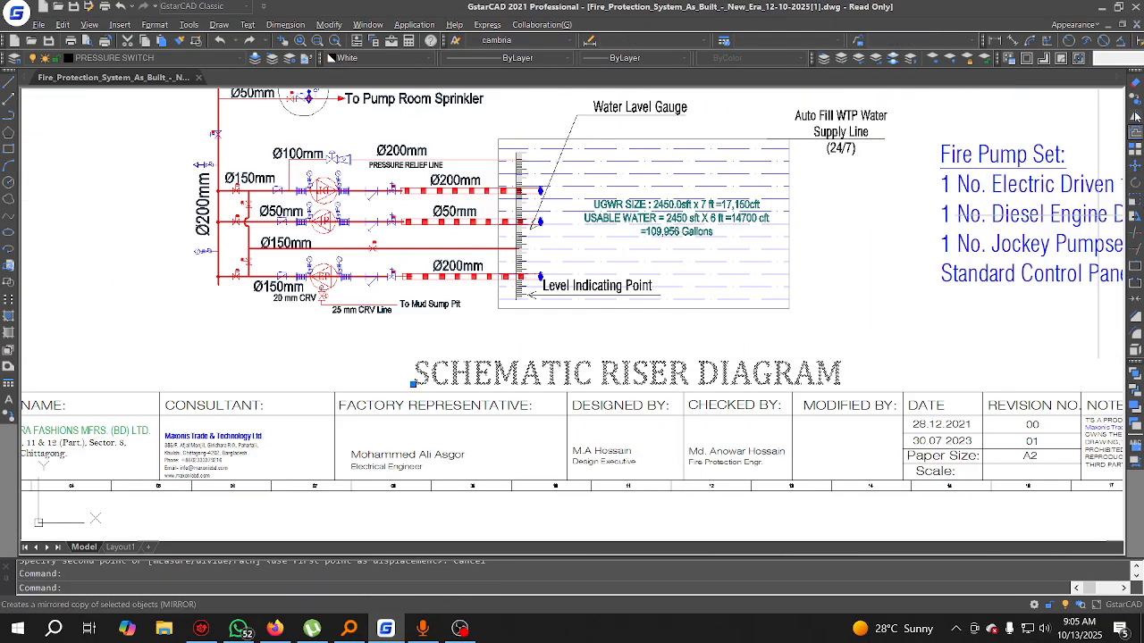
pyautogui.click(1135, 99)
pyautogui.scroll(-2, 276, 398)
pyautogui.click(421, 403)
pyautogui.scroll(-2, 709, 413)
pyautogui.scroll(3, 862, 404)
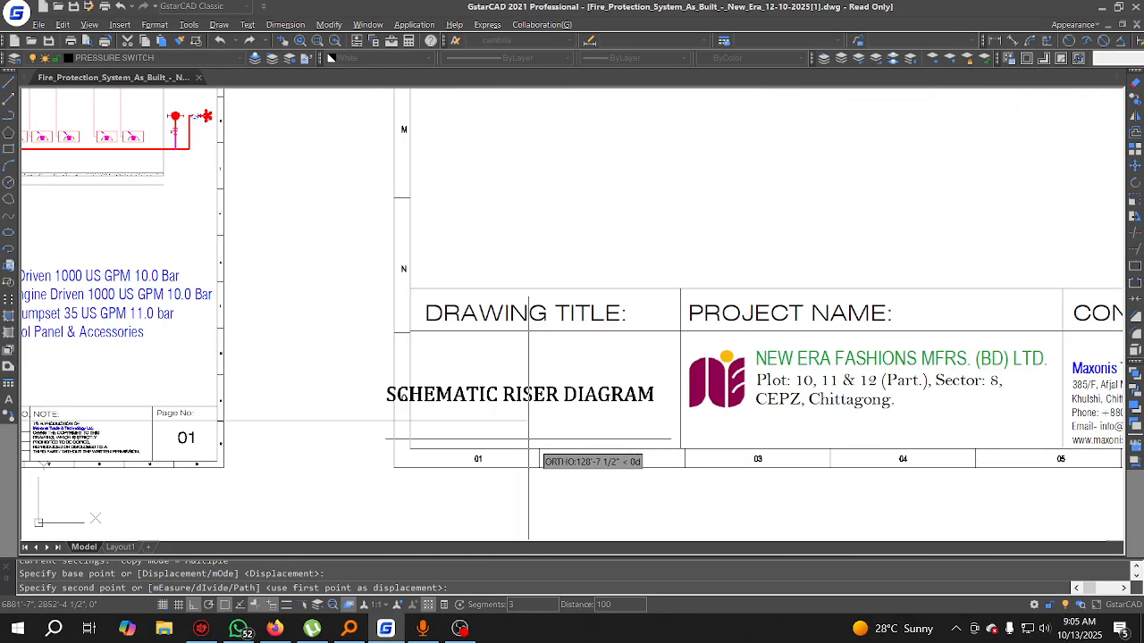
pyautogui.click(563, 420)
pyautogui.press('Escape')
# Step: Change the copied title on the isometric sheet to "ISOMETRIC RISER DIAGRAM"
pyautogui.click(529, 407)
pyautogui.click(507, 387)
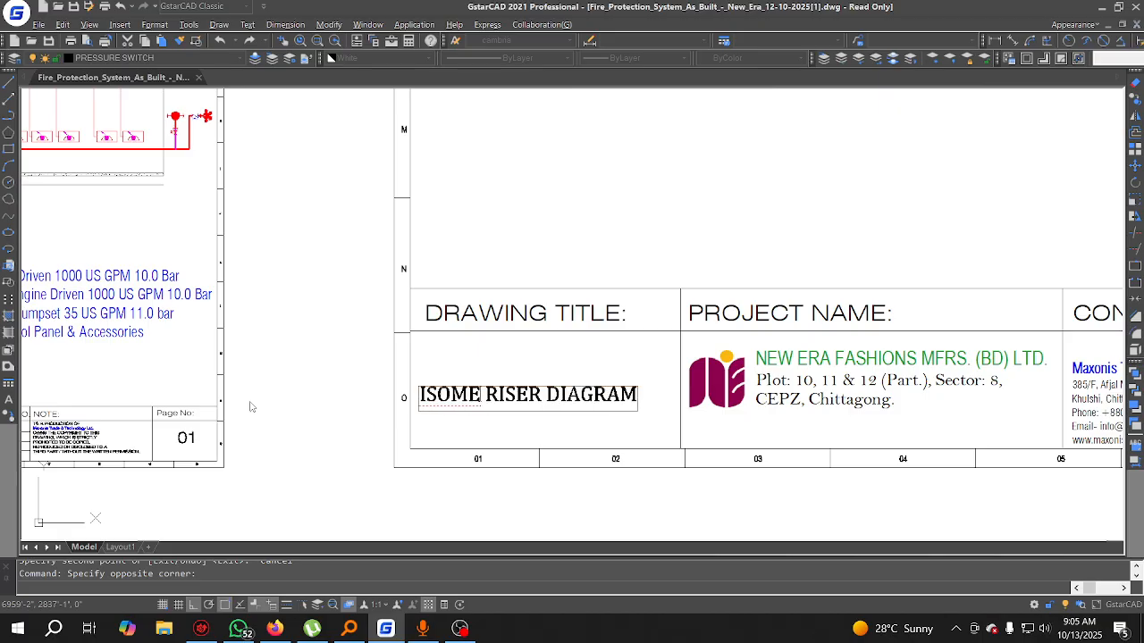
pyautogui.click(634, 436)
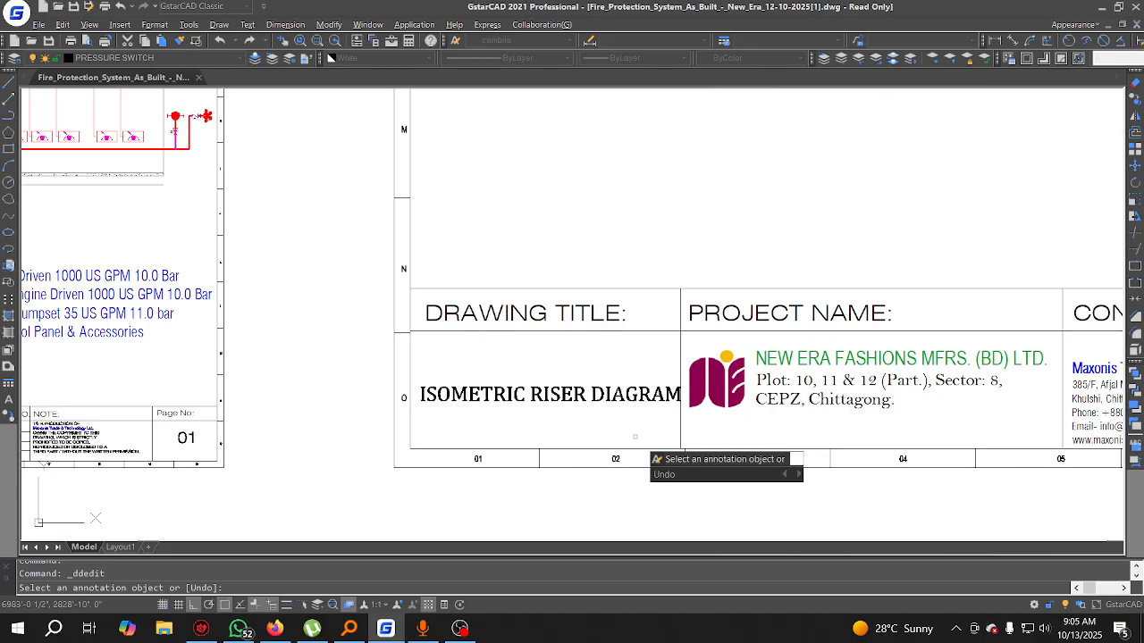
pyautogui.press('Escape')
# Step: Copy the "ISOMETRIC RISER DIAGRAM" title straight up to make a second line in the drawing title cell
pyautogui.click(611, 410)
pyautogui.click(571, 364)
pyautogui.click(1135, 102)
pyautogui.scroll(2, 632, 319)
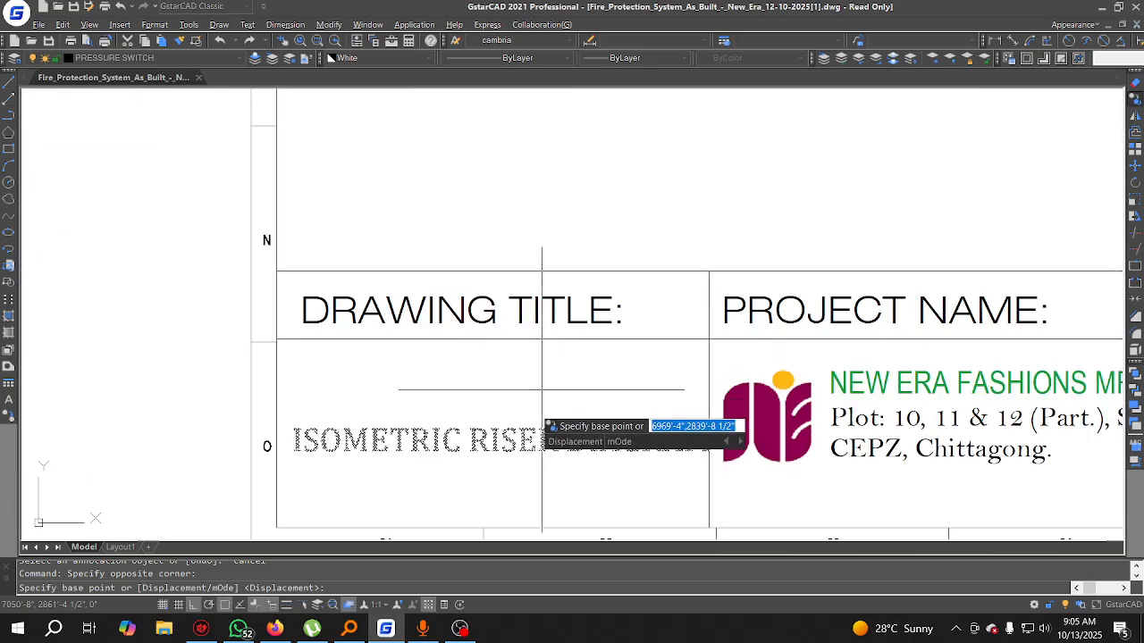
pyautogui.click(530, 417)
pyautogui.click(497, 369)
pyautogui.press('Escape')
# Step: Remove the word "RISER" from the upper title line so it reads "ISOMETRIC DIAGRAM"
pyautogui.doubleClick(498, 399)
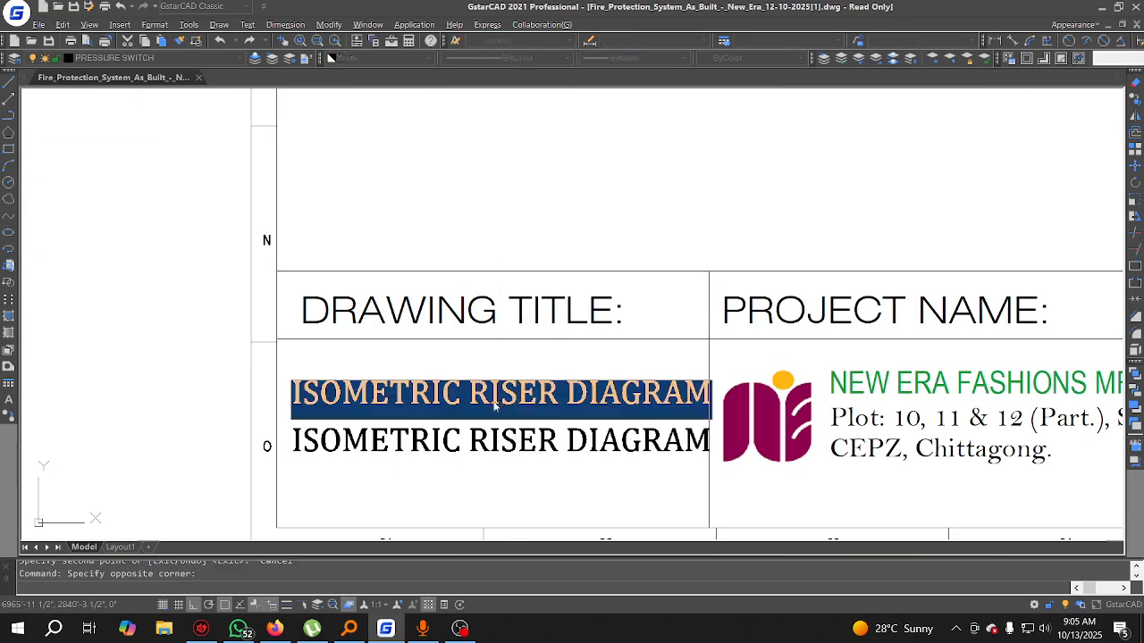
pyautogui.click(498, 398)
pyautogui.click(555, 453)
pyautogui.click(553, 402)
pyautogui.moveTo(556, 402); pyautogui.dragTo(442, 401)
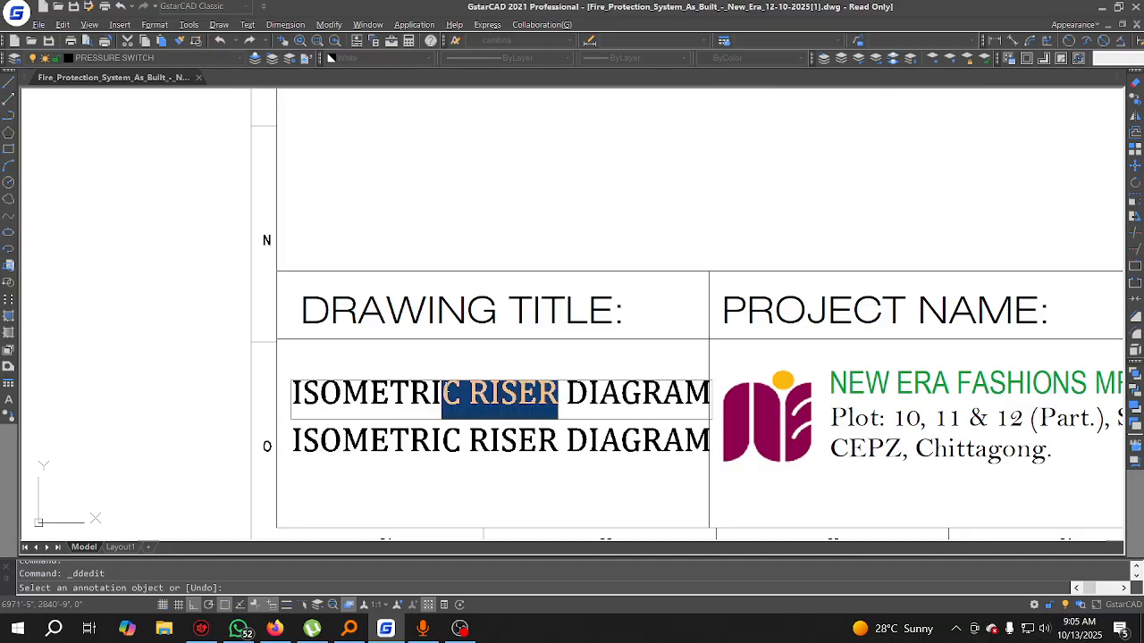
pyautogui.press('Delete')
pyautogui.click(534, 496)
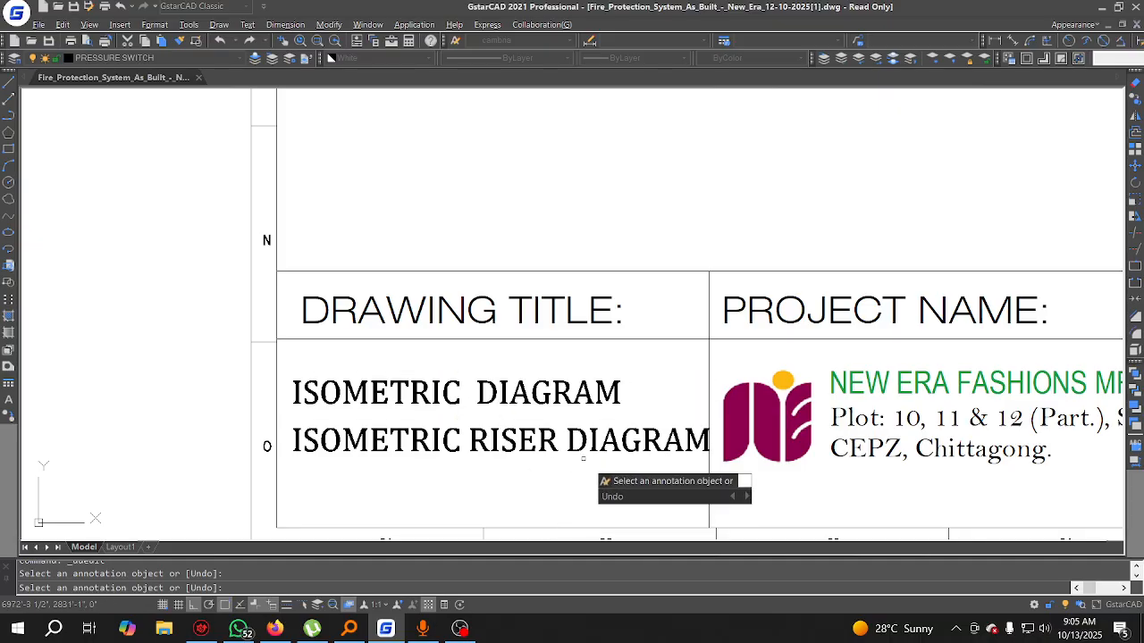
pyautogui.press('Escape')
# Step: Erase the lower "ISOMETRIC RISER DIAGRAM" line from the drawing title cell
pyautogui.click(579, 455)
pyautogui.click(513, 431)
pyautogui.write('e')
pyautogui.press('space')
# Step: Move the "ISOMETRIC DIAGRAM" title slightly down and right to centre it in its drawing title cell
pyautogui.scroll(-2, 455, 447)
pyautogui.click(456, 404)
pyautogui.click(457, 436)
pyautogui.click(457, 446)
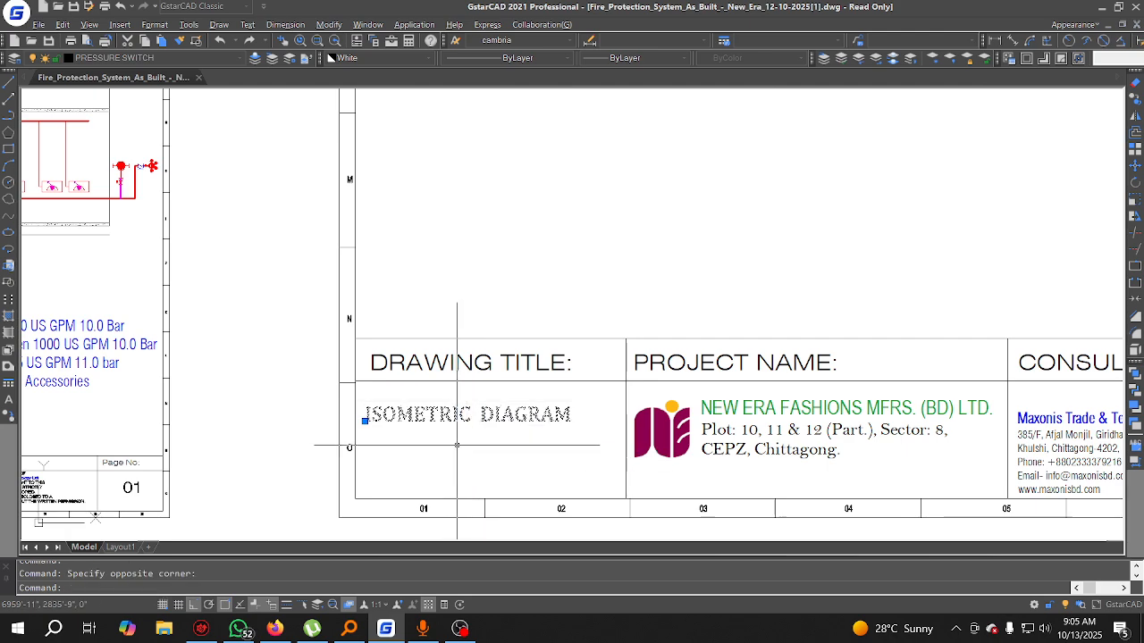
pyautogui.scroll(4, 512, 433)
pyautogui.write('m')
pyautogui.press('space')
pyautogui.click(361, 445)
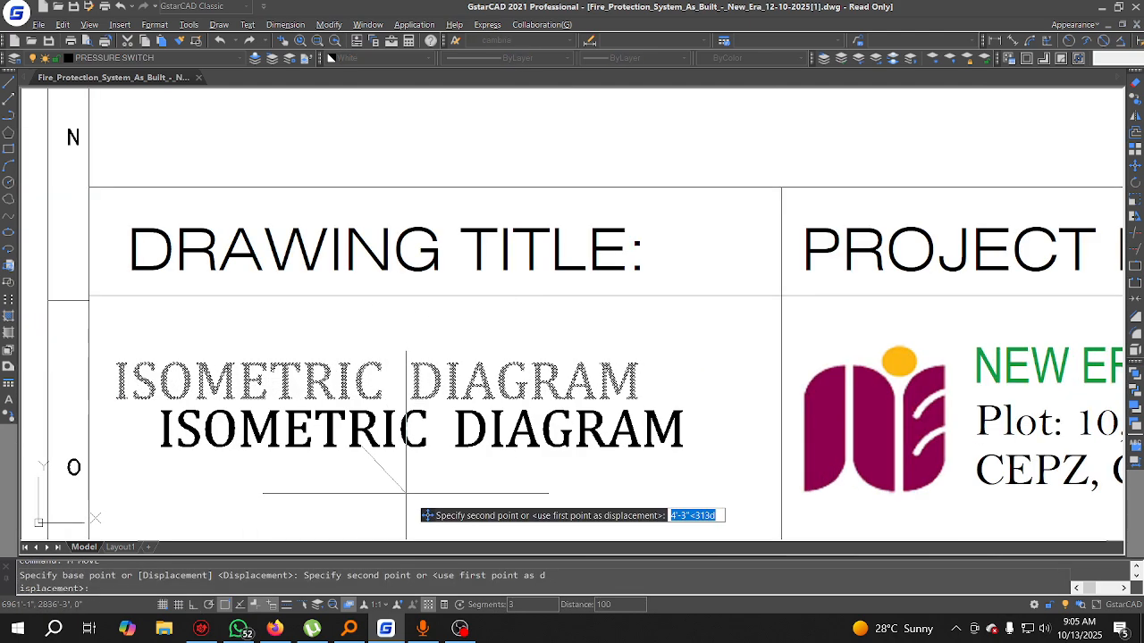
pyautogui.click(406, 492)
# Step: Replace the "GROUND FLOOR PLAN" caption beside the isometric sheet's north symbol with the drawing title text "ISOMETRIC DIAGRAM"
pyautogui.scroll(-5, 396, 388)
pyautogui.moveTo(554, 329); pyautogui.dragTo(448, 387, button='middle')
pyautogui.scroll(-4, 448, 386)
pyautogui.scroll(5, 778, 250)
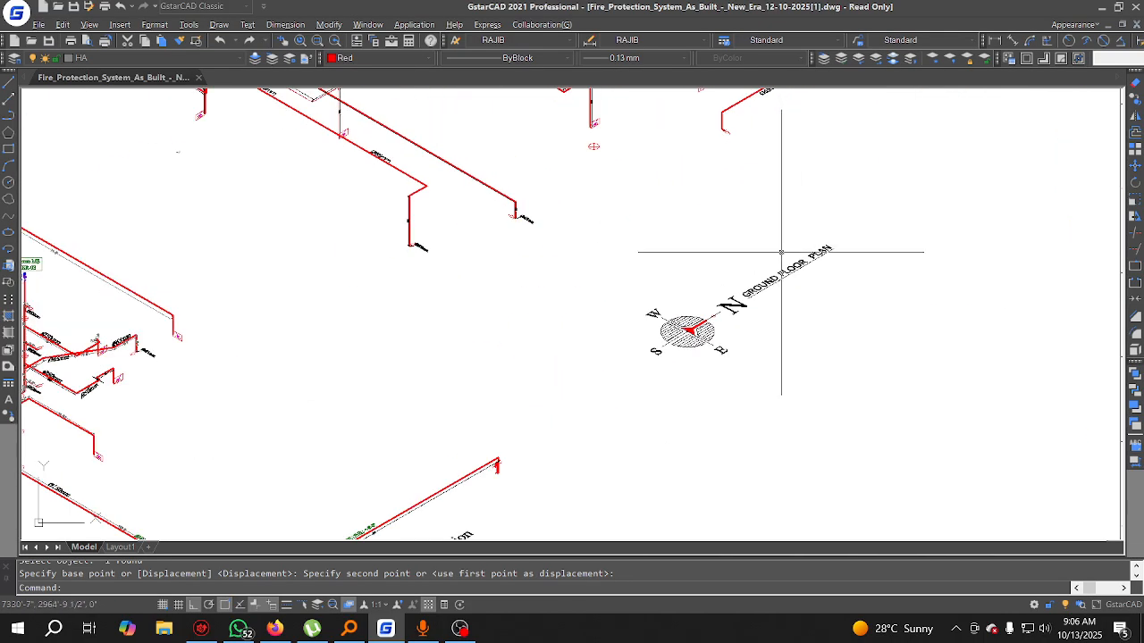
pyautogui.scroll(-5, 782, 259)
pyautogui.scroll(4, 270, 407)
pyautogui.scroll(2, 257, 391)
pyautogui.click(295, 379)
pyautogui.click(239, 368)
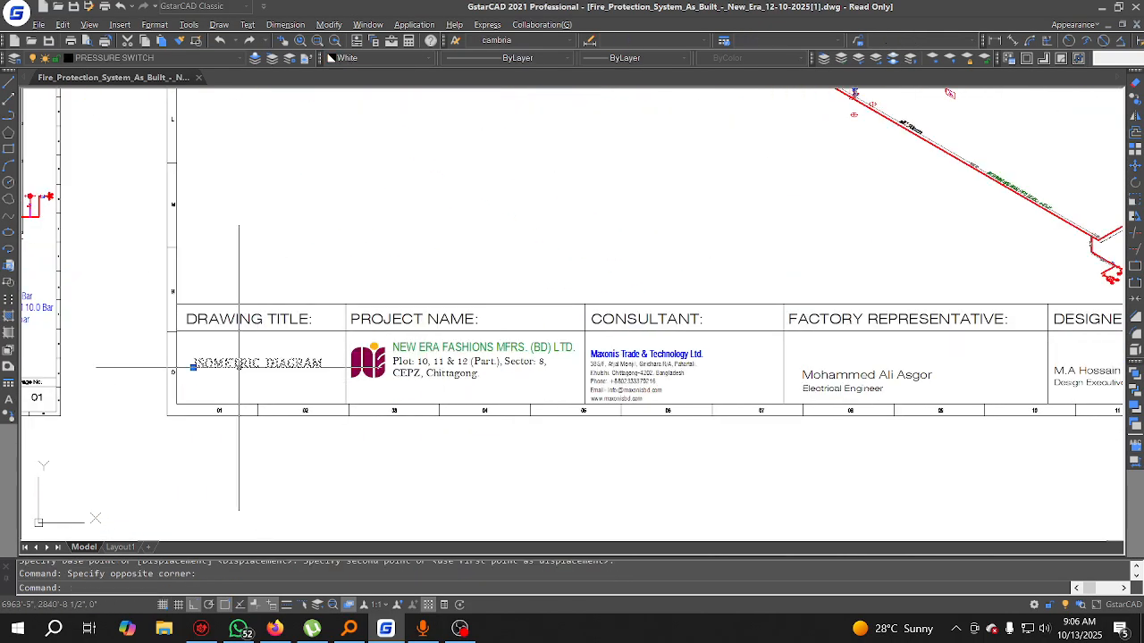
pyautogui.click(284, 396)
pyautogui.scroll(-5, 636, 381)
pyautogui.scroll(4, 1036, 206)
pyautogui.moveTo(1036, 206); pyautogui.dragTo(684, 286, button='middle')
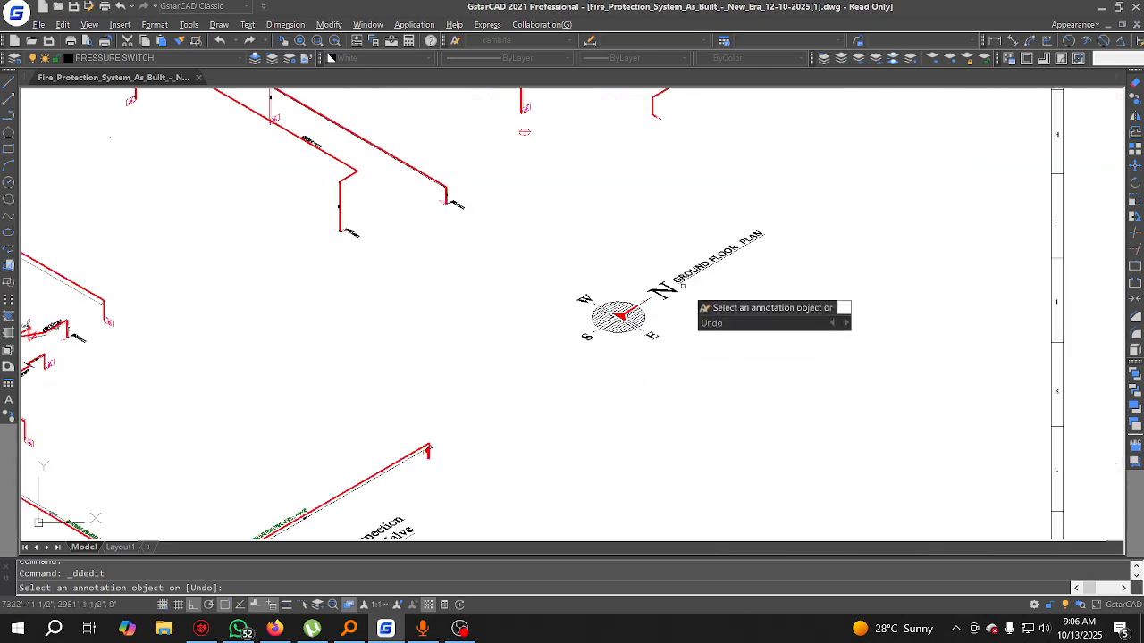
pyautogui.click(696, 271)
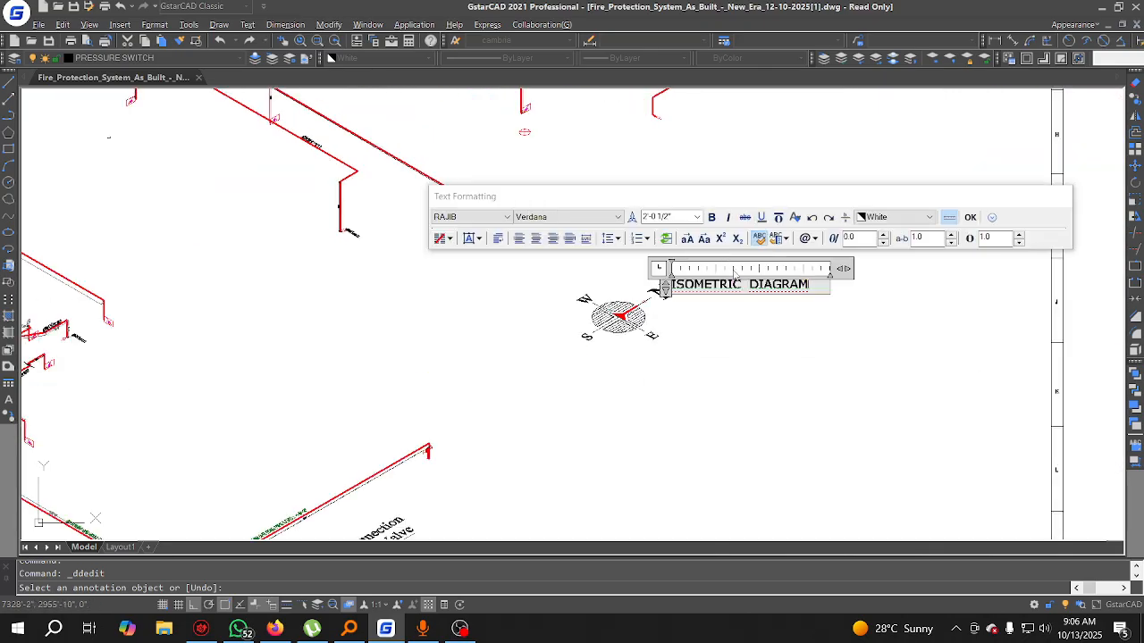
pyautogui.click(797, 354)
pyautogui.scroll(3, 702, 292)
pyautogui.press('Escape')
# Step: Scale the "ISOMETRIC DIAGRAM" caption by a factor of 3 from its lower-left end beside the north symbol
pyautogui.click(704, 287)
pyautogui.click(681, 225)
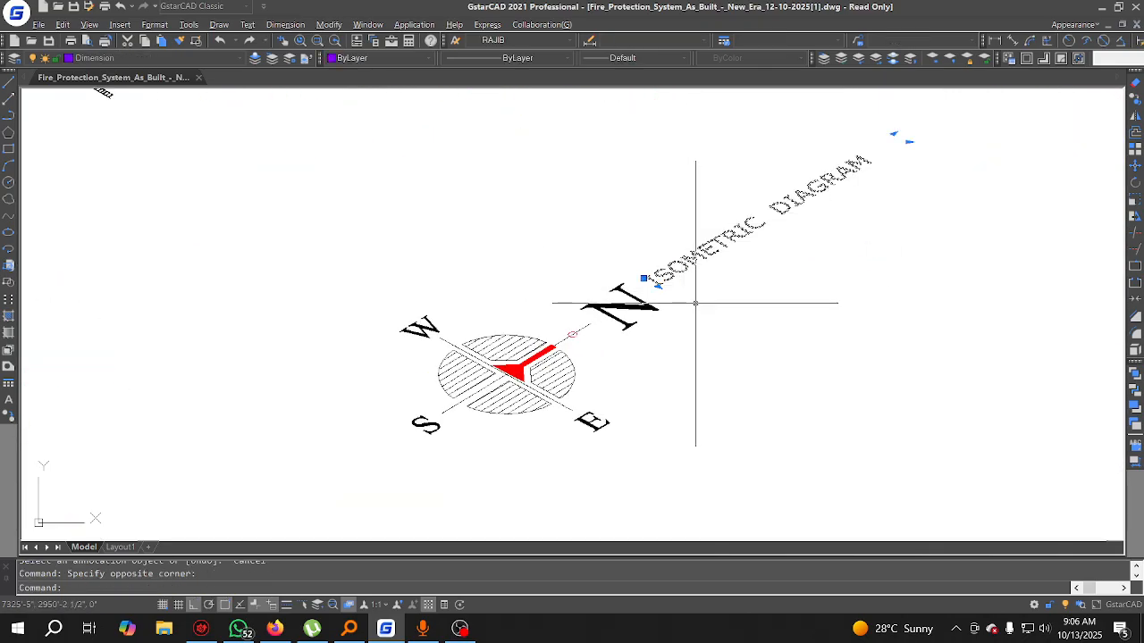
pyautogui.write('sc')
pyautogui.press('Return')
pyautogui.click(659, 302)
pyautogui.write('3')
pyautogui.press('Return')
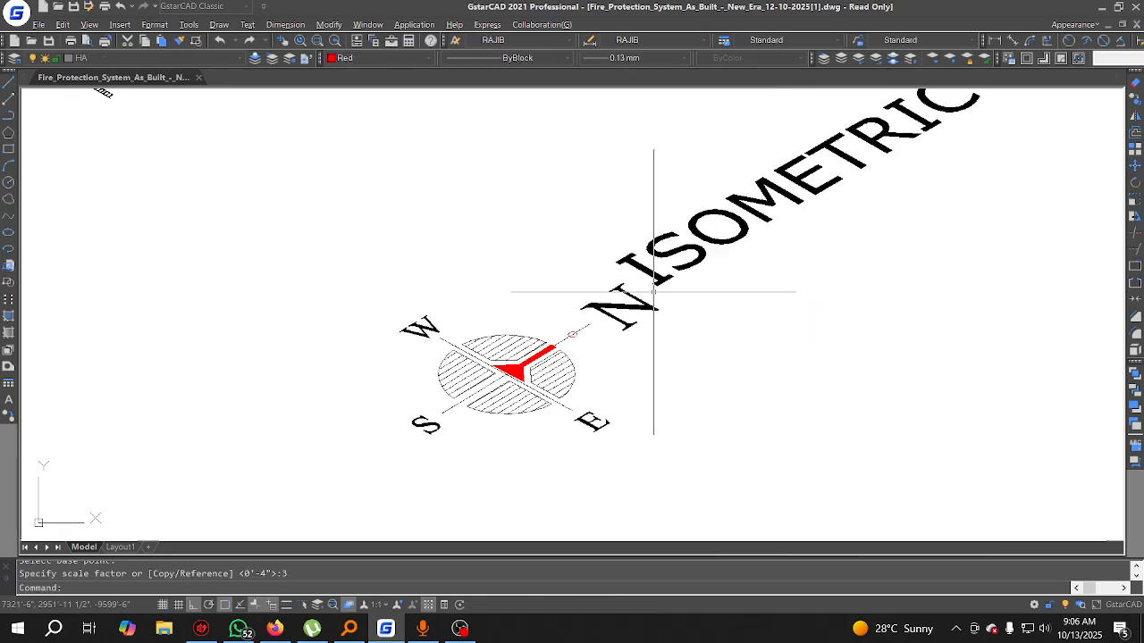
# Step: Move the enlarged "ISOMETRIC DIAGRAM" caption down and left so it sits below the north symbol
pyautogui.scroll(-3, 761, 289)
pyautogui.click(761, 288)
pyautogui.click(686, 243)
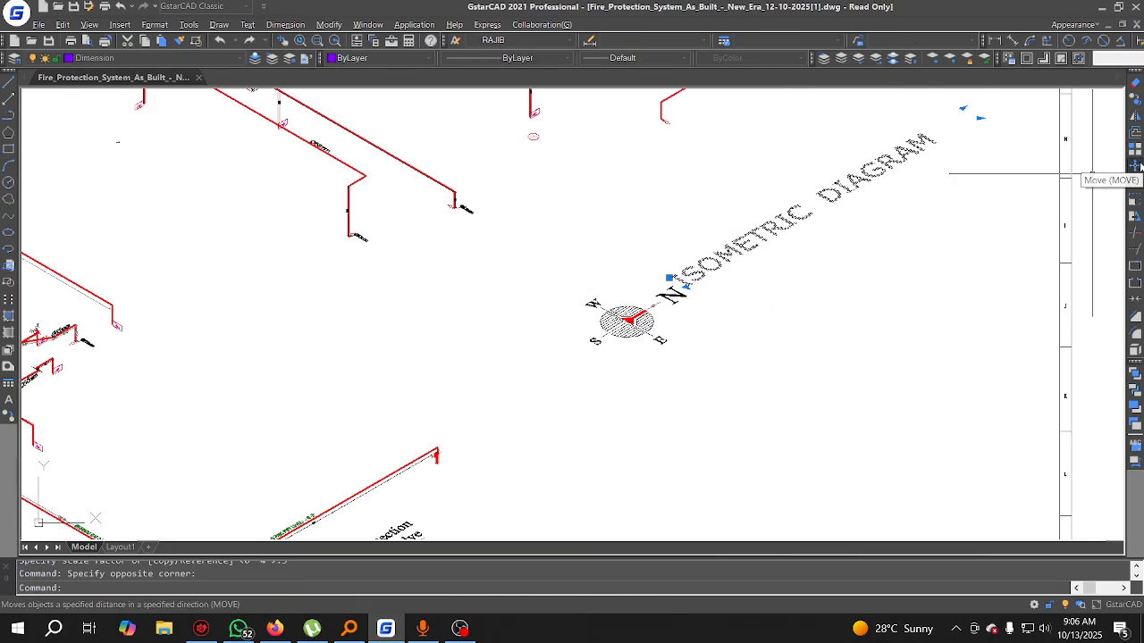
pyautogui.click(1139, 166)
pyautogui.click(883, 250)
pyautogui.click(772, 409)
pyautogui.scroll(-2, 853, 241)
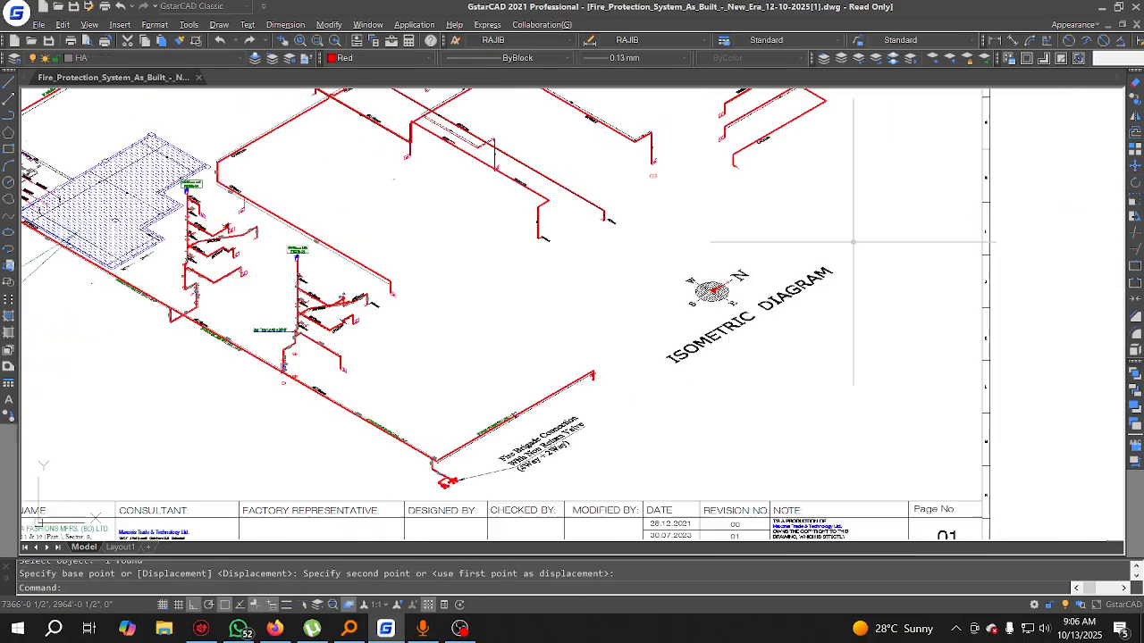
# Step: Look over the row of sheets, from the legend and product details to the isometric, master plan and floor plan sheets
pyautogui.scroll(-5, 853, 242)
pyautogui.moveTo(500, 337); pyautogui.dragTo(1108, 355, button='middle')
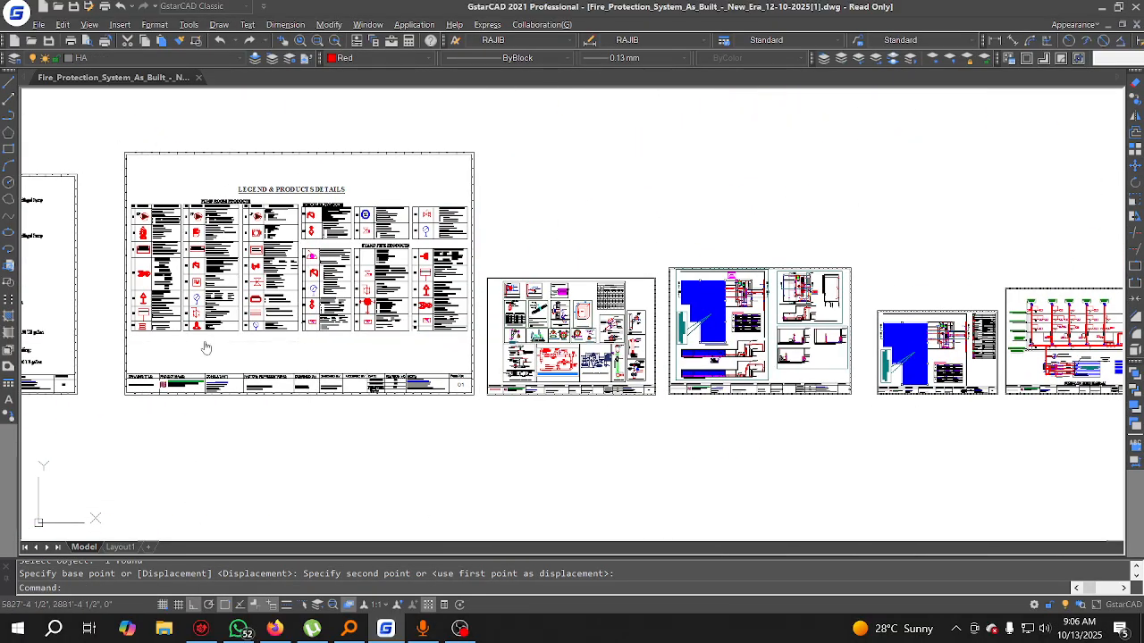
pyautogui.moveTo(205, 348); pyautogui.dragTo(268, 344, button='middle')
pyautogui.moveTo(919, 401); pyautogui.dragTo(582, 363, button='middle')
pyautogui.scroll(-2, 545, 311)
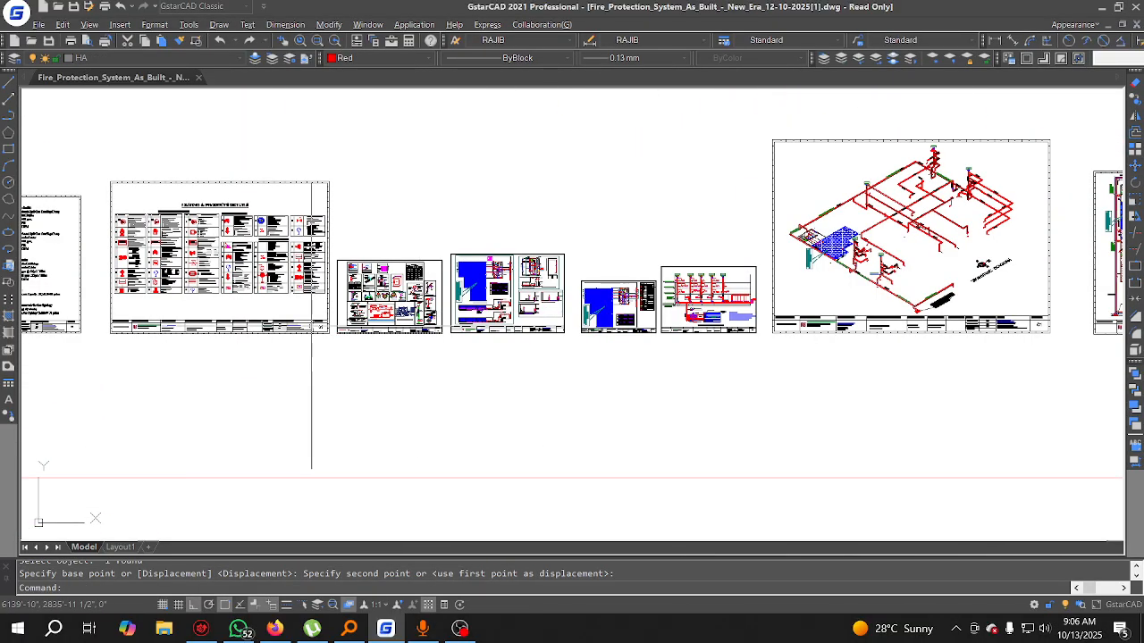
pyautogui.moveTo(117, 352); pyautogui.dragTo(313, 352, button='middle')
pyautogui.moveTo(1109, 329); pyautogui.dragTo(364, 338, button='middle')
pyautogui.scroll(4, 596, 310)
pyautogui.scroll(1, 595, 310)
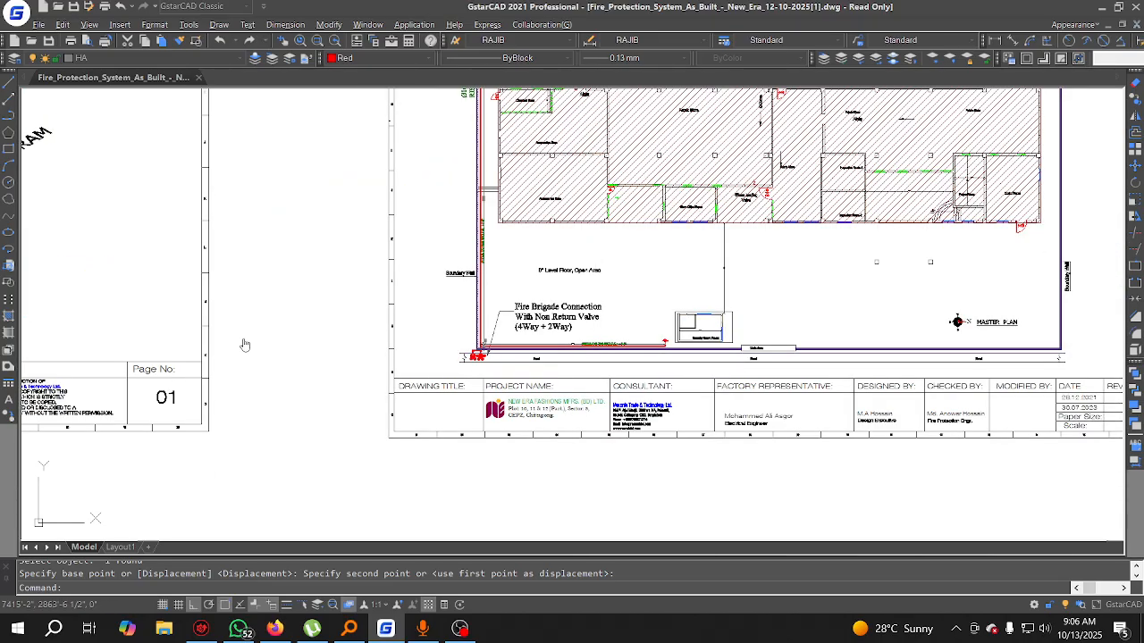
pyautogui.moveTo(244, 343); pyautogui.dragTo(671, 343, button='middle')
pyautogui.moveTo(427, 320); pyautogui.dragTo(435, 352, button='middle')
pyautogui.scroll(-3, 482, 335)
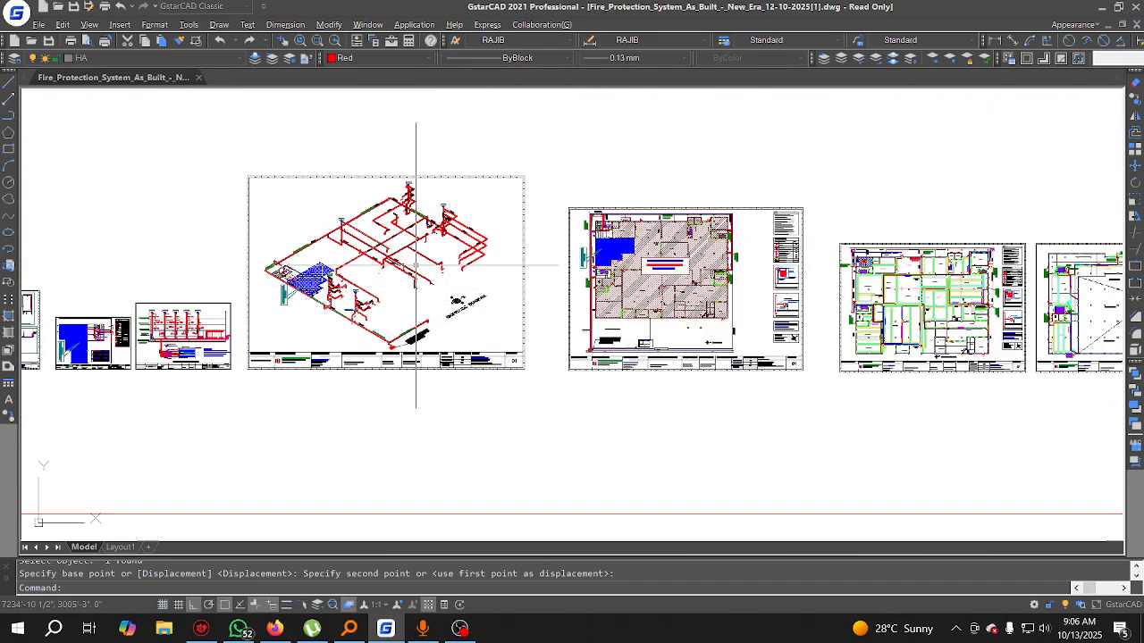
pyautogui.scroll(2, 150, 335)
pyautogui.moveTo(89, 336); pyautogui.dragTo(436, 336, button='middle')
pyautogui.scroll(3, 435, 335)
pyautogui.scroll(-4, 433, 300)
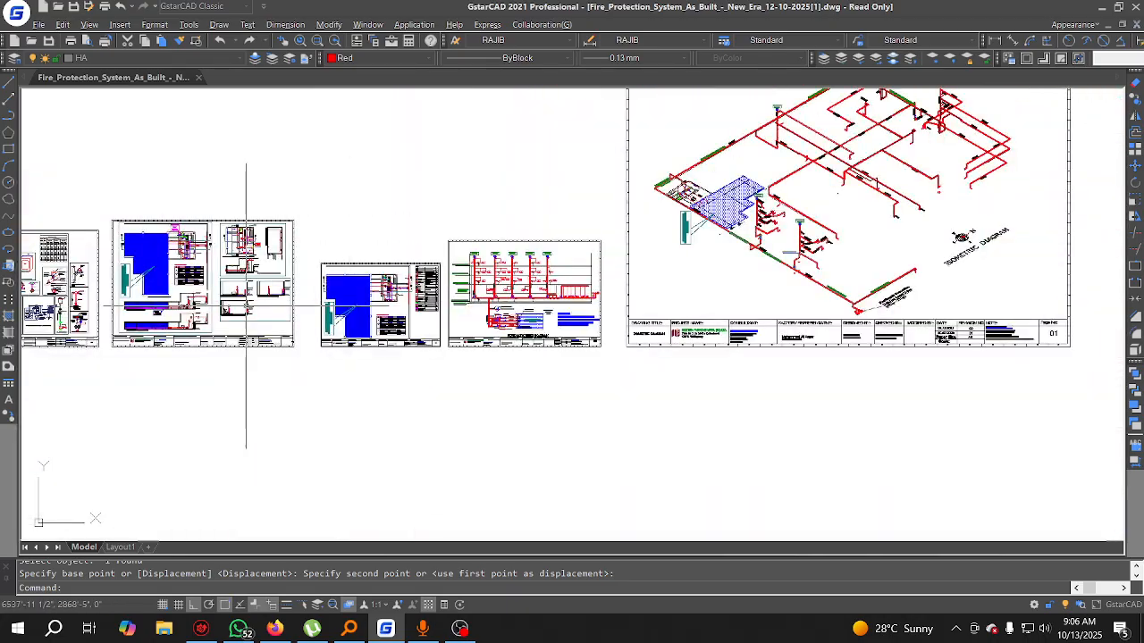
# Step: Copy the legend table from the contents sheet horizontally into the isometric sheet, near its lower-right corner
pyautogui.moveTo(61, 301); pyautogui.dragTo(516, 355, button='middle')
pyautogui.moveTo(27, 347); pyautogui.dragTo(420, 352, button='middle')
pyautogui.scroll(3, 295, 345)
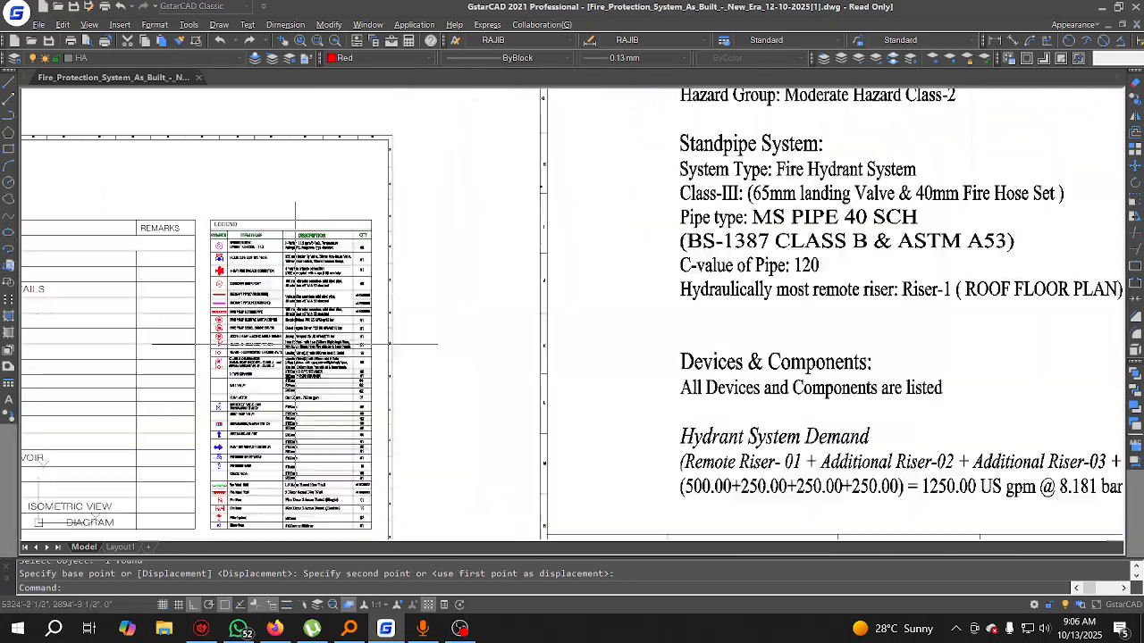
pyautogui.moveTo(325, 337); pyautogui.dragTo(318, 254, button='middle')
pyautogui.press('Escape')
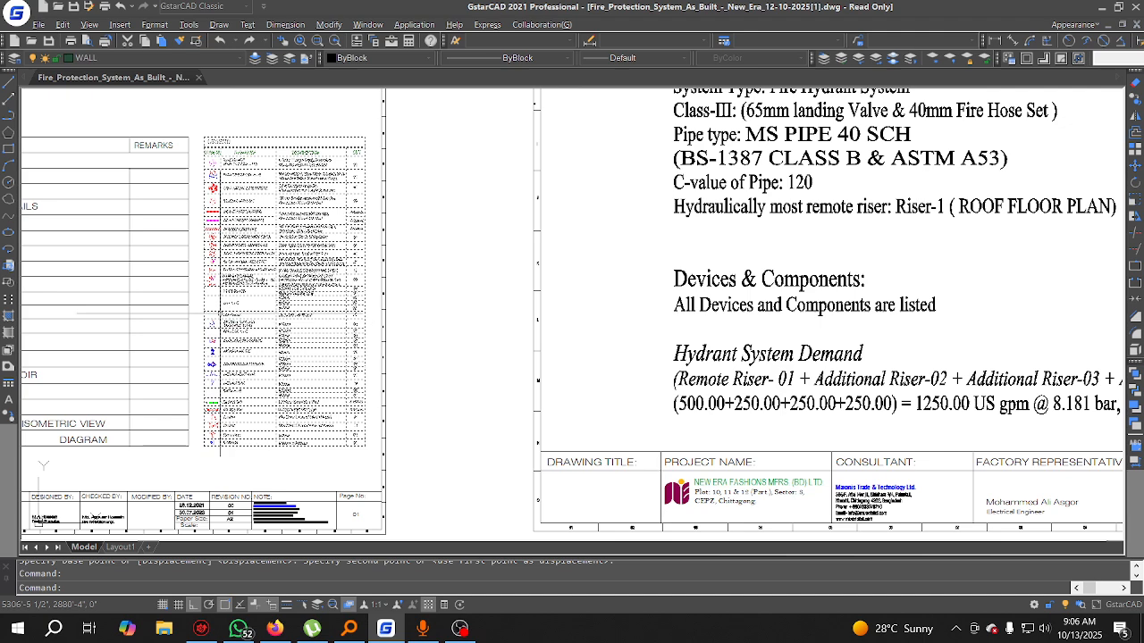
pyautogui.scroll(3, 218, 305)
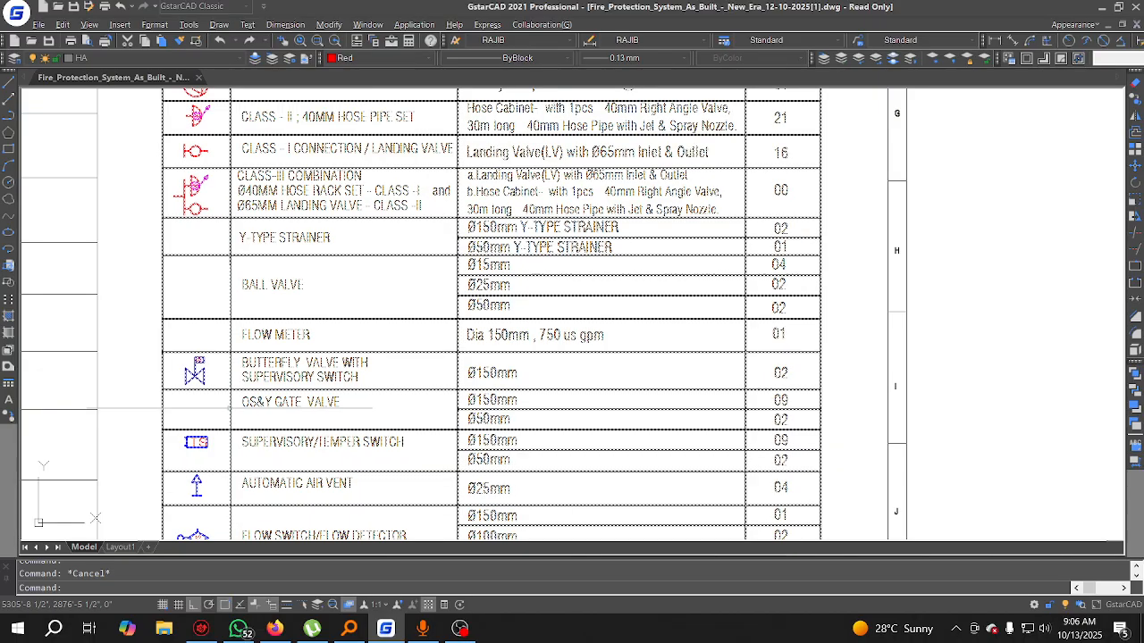
pyautogui.click(230, 409)
pyautogui.click(1139, 103)
pyautogui.scroll(-5, 156, 300)
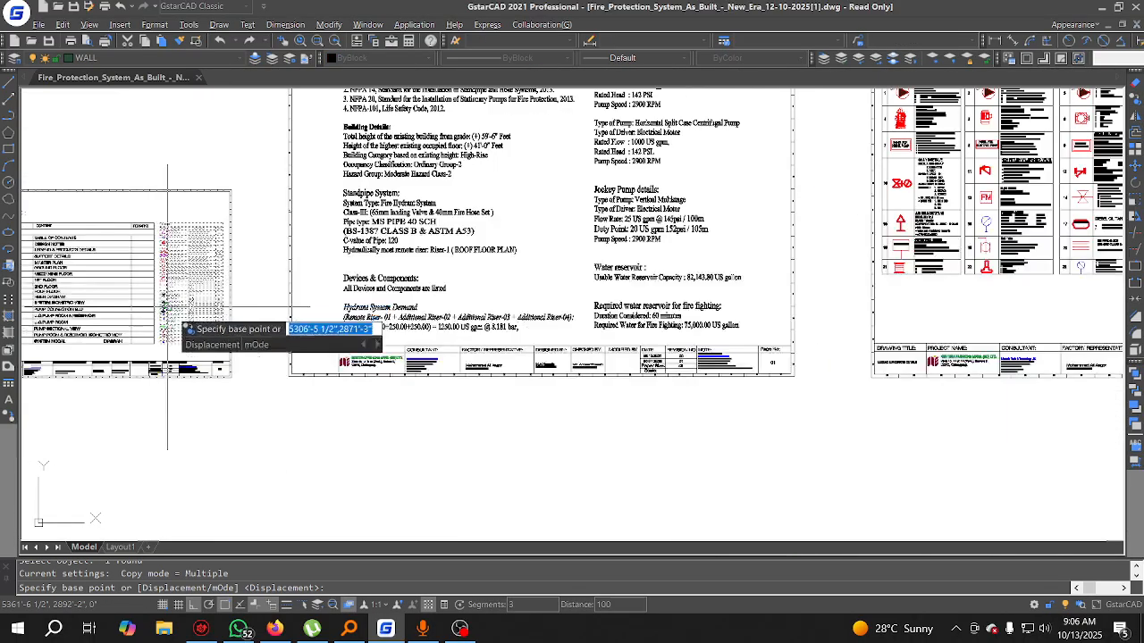
pyautogui.click(168, 312)
pyautogui.scroll(-2, 559, 306)
pyautogui.moveTo(1064, 328); pyautogui.dragTo(394, 345, button='middle')
pyautogui.moveTo(855, 327); pyautogui.dragTo(427, 323, button='middle')
pyautogui.scroll(2, 459, 280)
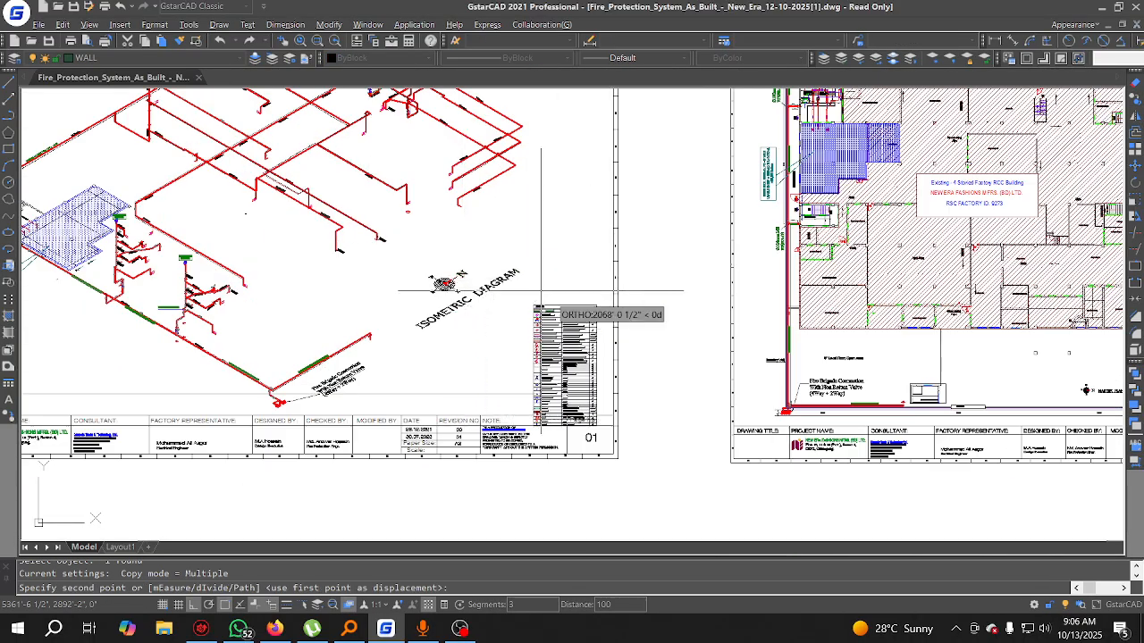
pyautogui.click(551, 370)
pyautogui.press('Escape')
# Step: Move the isometric sheet's border and title block slightly to the right, leaving the drawing content in place
pyautogui.scroll(-3, 536, 376)
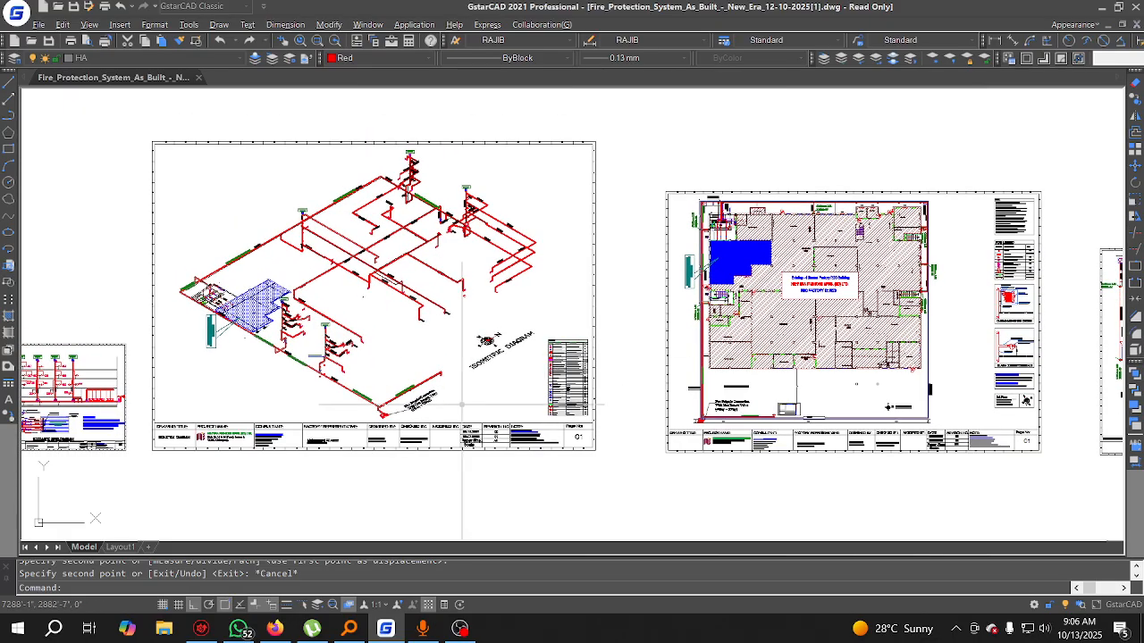
pyautogui.click(633, 470)
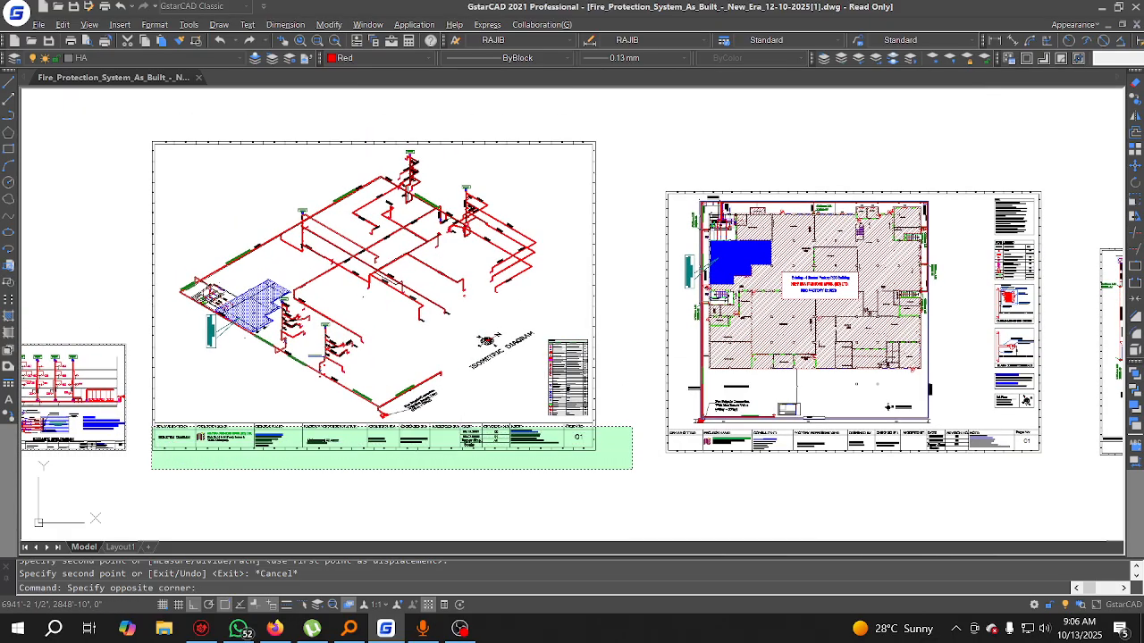
pyautogui.click(152, 422)
pyautogui.write('m')
pyautogui.press('space')
pyautogui.click(524, 500)
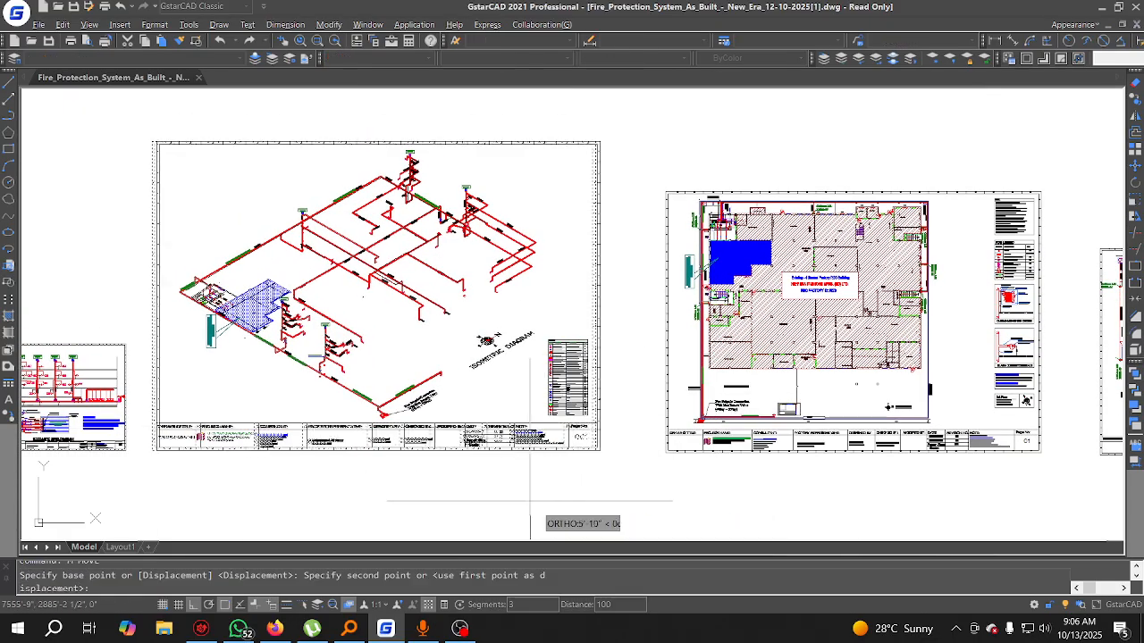
pyautogui.click(540, 500)
pyautogui.scroll(2, 577, 433)
pyautogui.scroll(2, 579, 433)
pyautogui.press('Escape')
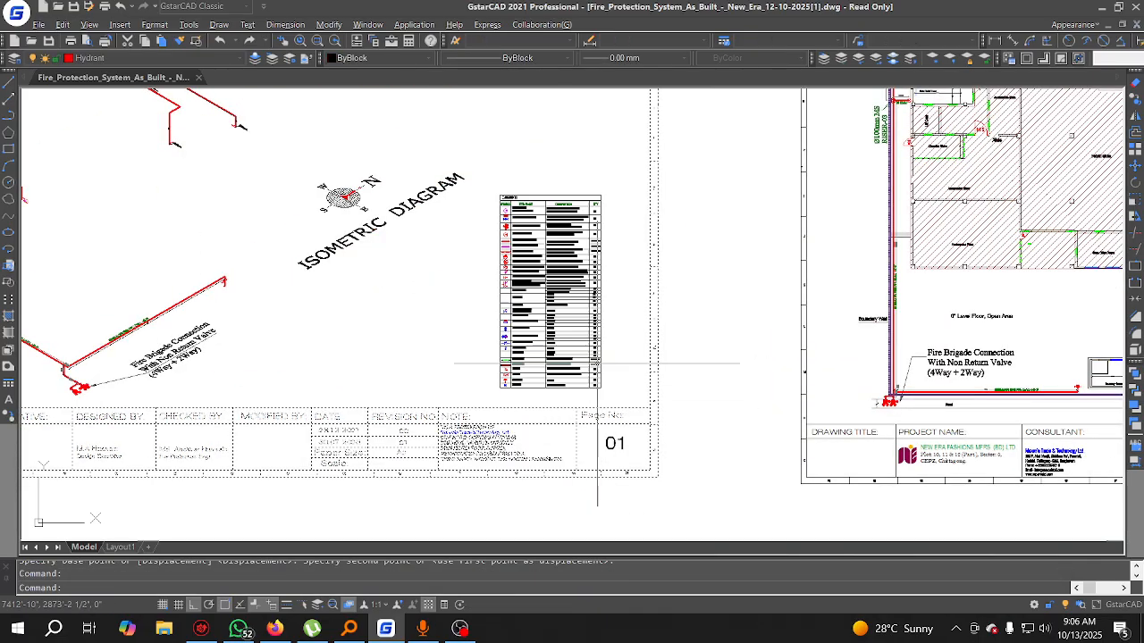
# Step: Move the copied legend table to the right, against the isometric sheet's inner right border
pyautogui.click(625, 398)
pyautogui.click(526, 167)
pyautogui.moveTo(525, 167); pyautogui.dragTo(445, 181, button='middle')
pyautogui.write('m')
pyautogui.press('space')
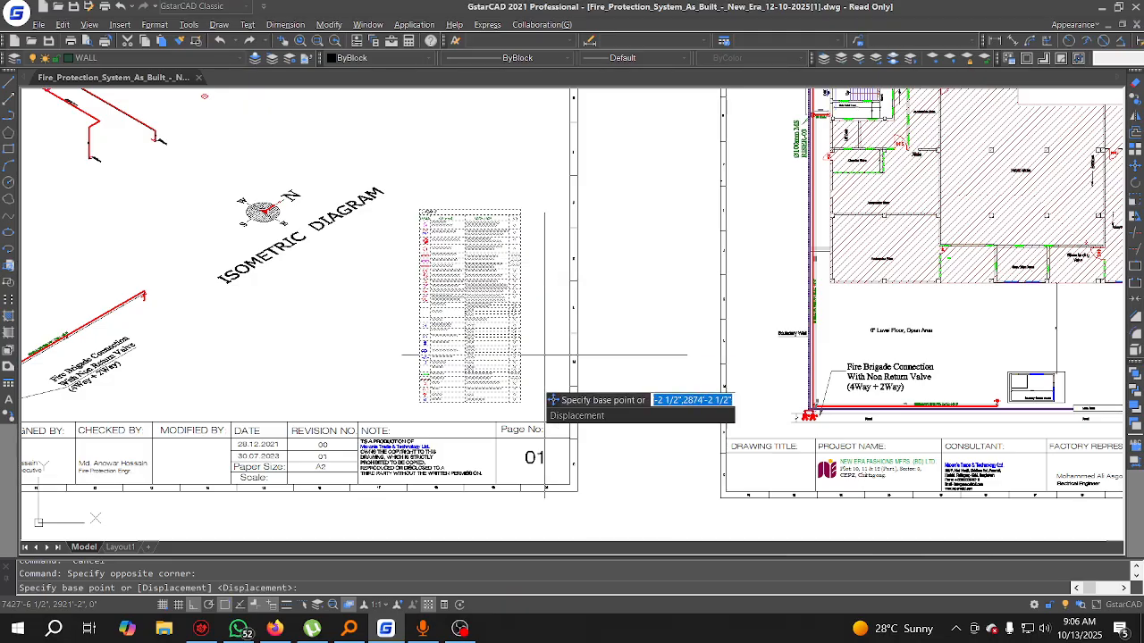
pyautogui.click(546, 417)
pyautogui.click(563, 408)
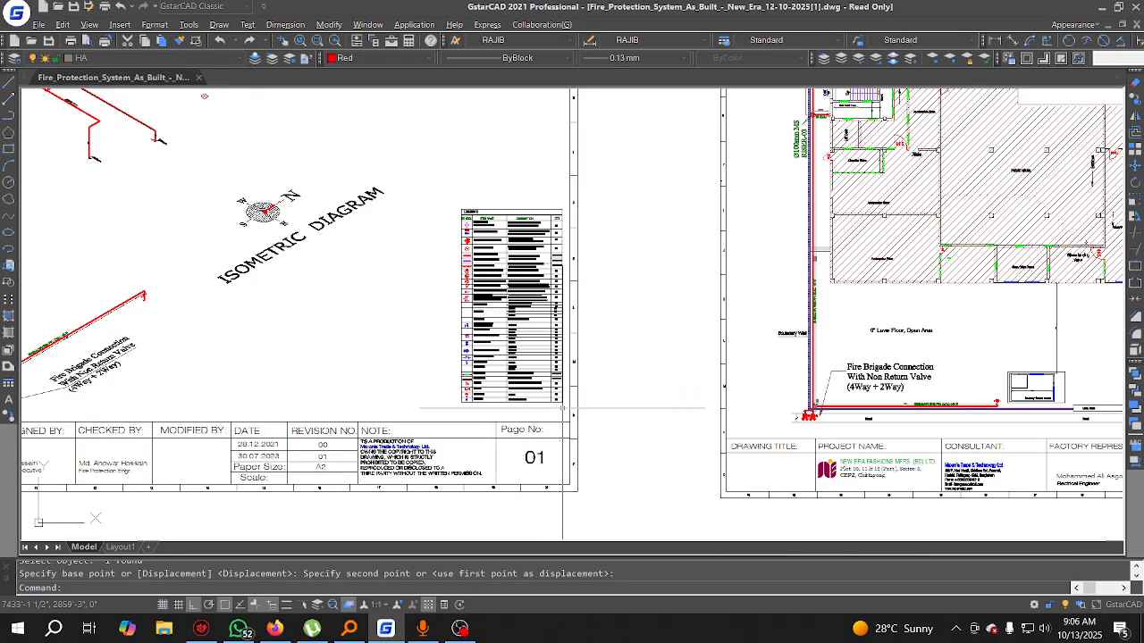
# Step: Shift the legend table slightly down, closer to the isometric sheet's title block
pyautogui.click(491, 253)
pyautogui.write('m')
pyautogui.press('space')
pyautogui.click(528, 358)
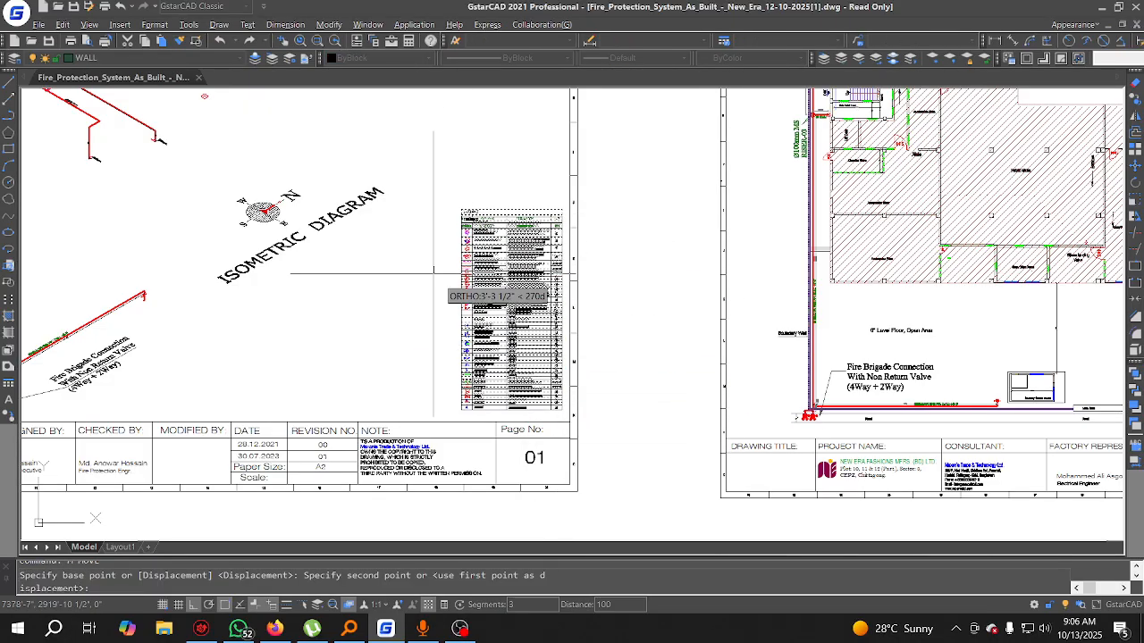
pyautogui.click(527, 365)
pyautogui.click(572, 416)
pyautogui.press('Escape')
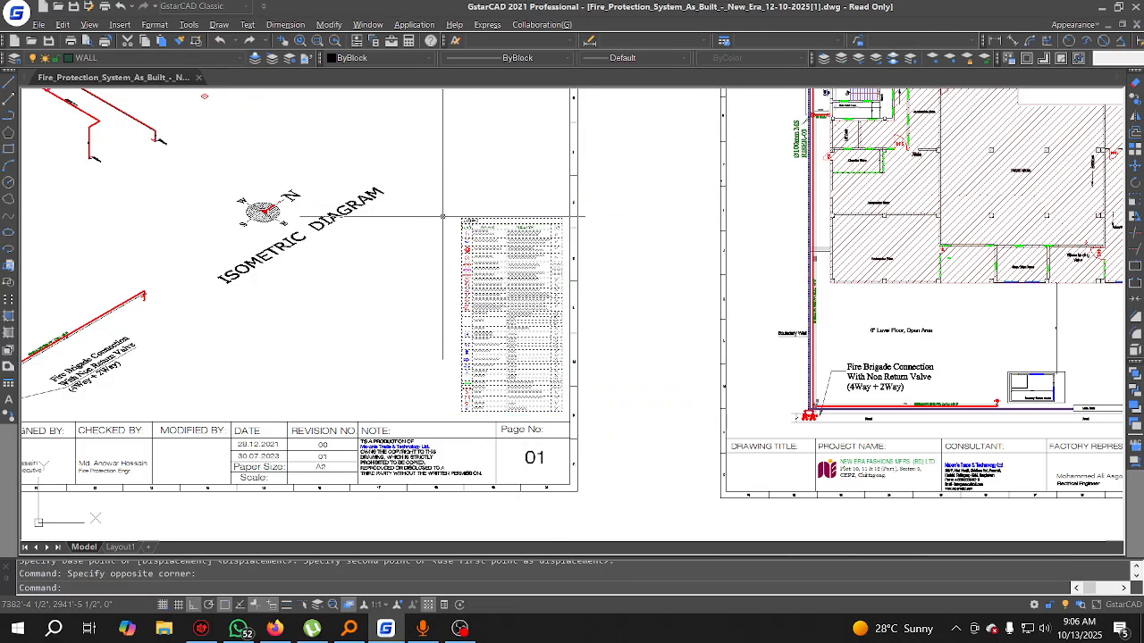
# Step: Move the north symbol together with the "ISOMETRIC DIAGRAM" caption up and left, away from the legend table
pyautogui.moveTo(366, 289); pyautogui.dragTo(408, 380, button='middle')
pyautogui.click(408, 380)
pyautogui.click(281, 263)
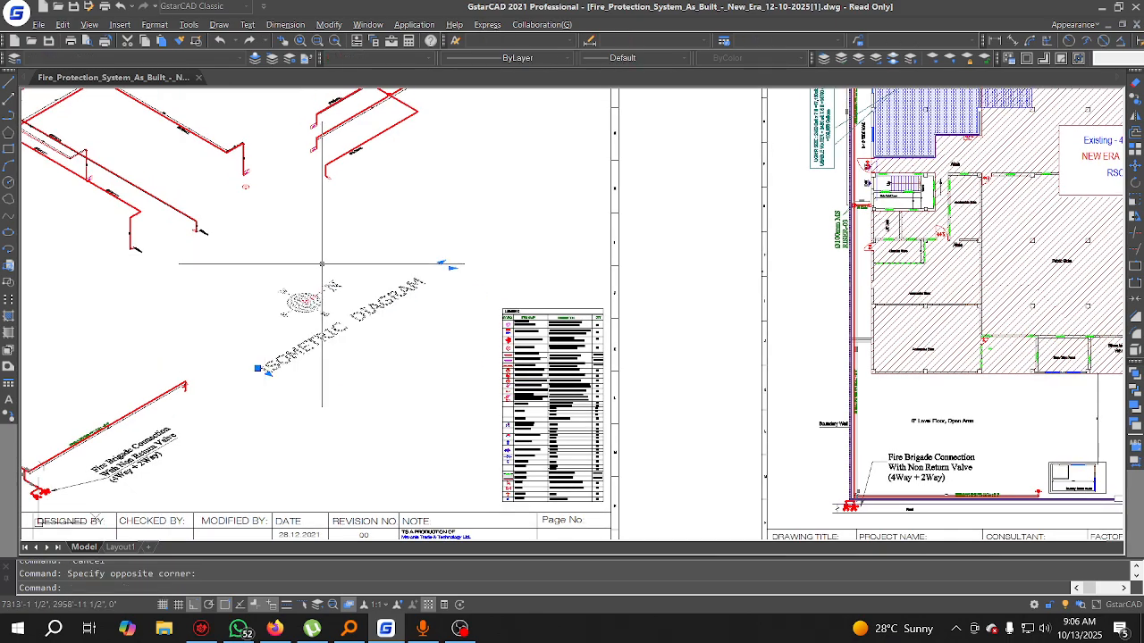
pyautogui.write('m')
pyautogui.press('space')
pyautogui.click(344, 416)
pyautogui.click(314, 385)
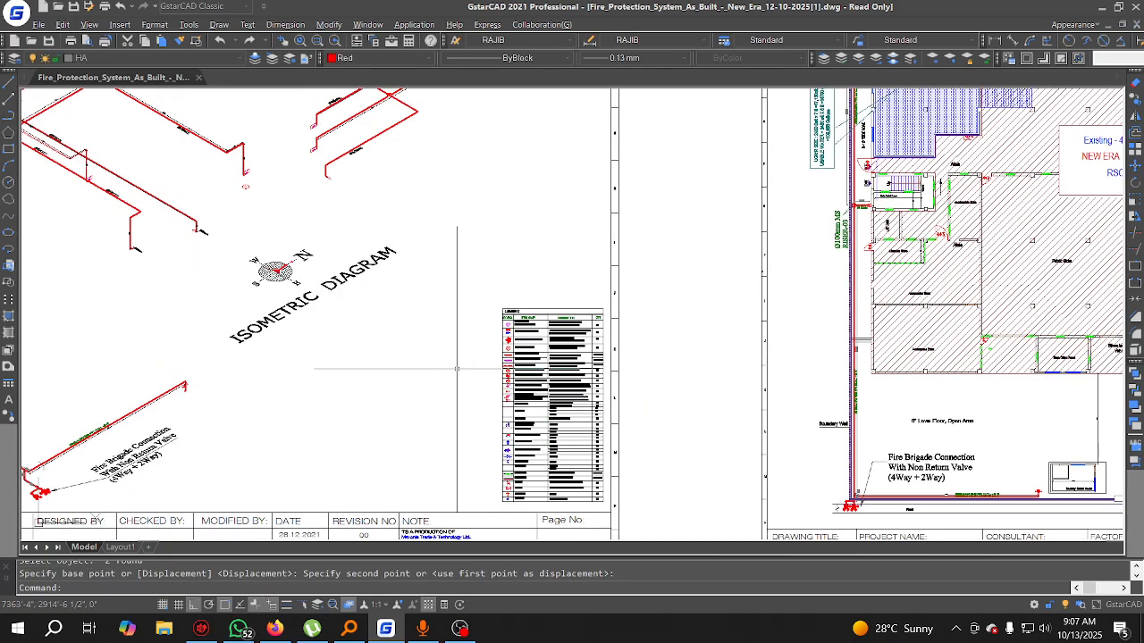
# Step: Enlarge the legend table by reference scaling from its lower-right corner, using its full height as reference, to about 133' high
pyautogui.click(567, 398)
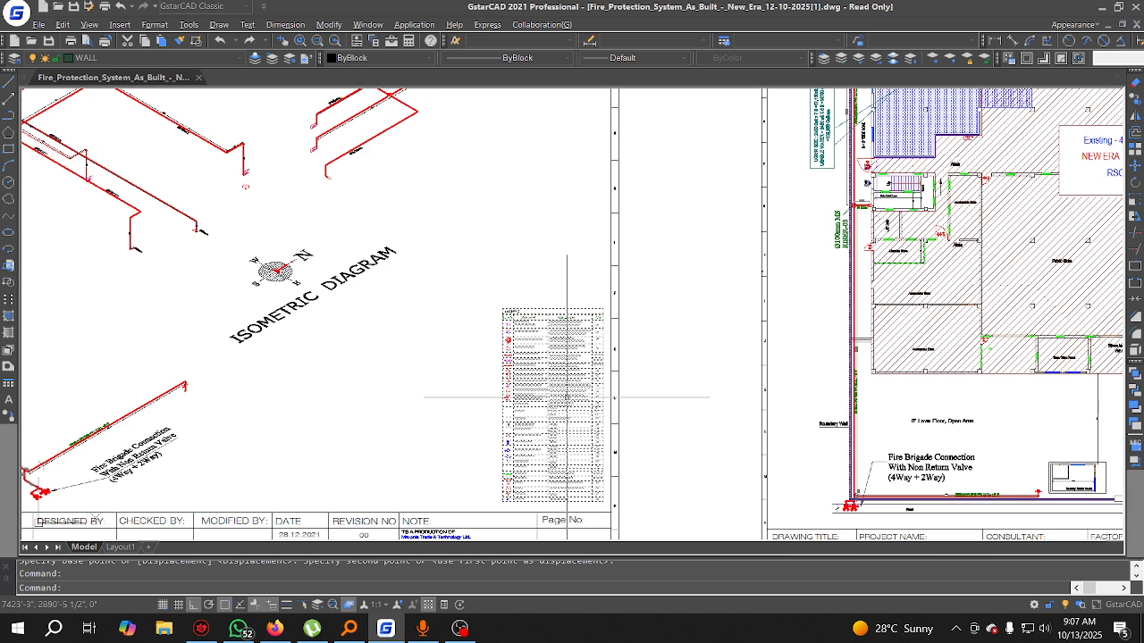
pyautogui.click(594, 280)
pyautogui.click(445, 461)
pyautogui.write('sc')
pyautogui.press('space')
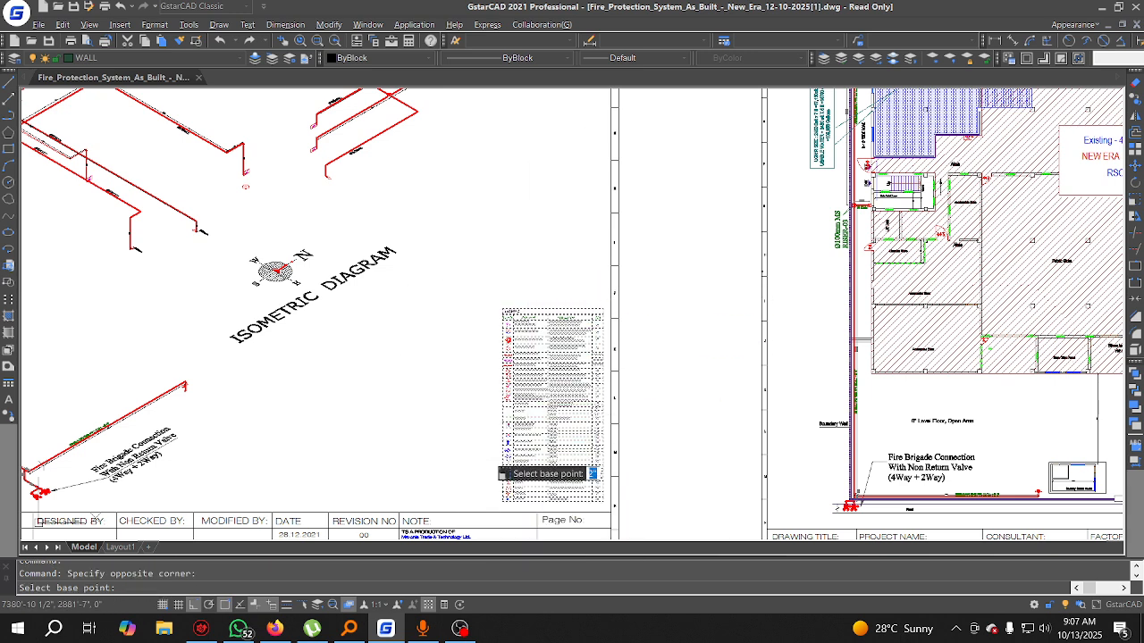
pyautogui.click(603, 502)
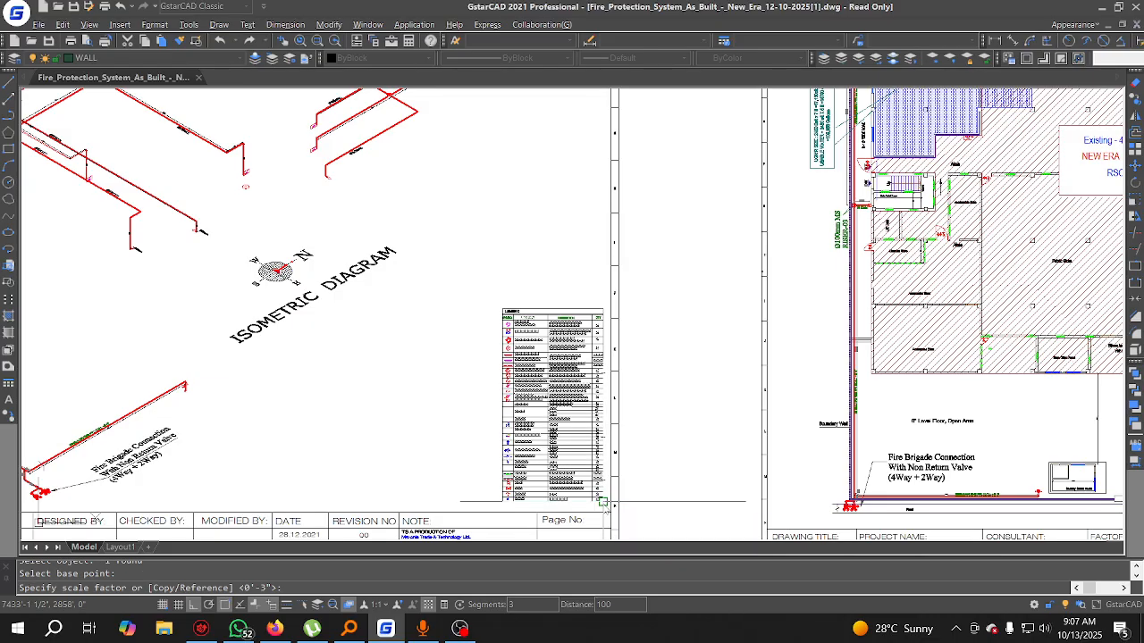
pyautogui.write('r')
pyautogui.press('space')
pyautogui.click(604, 502)
pyautogui.click(605, 310)
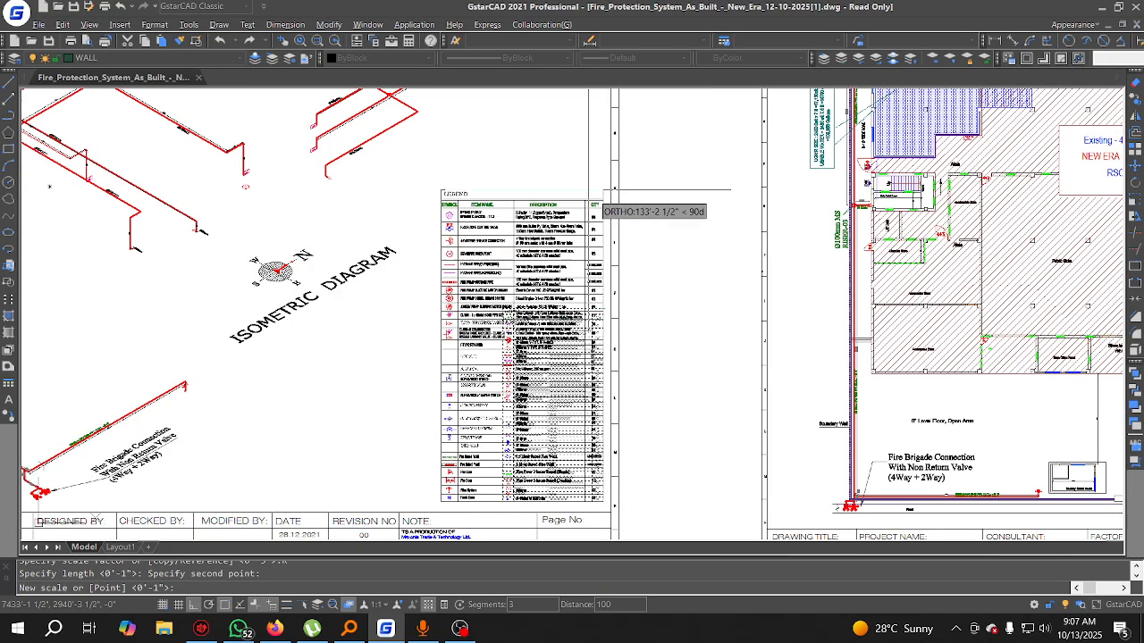
pyautogui.click(614, 189)
# Step: Scale the "MASTER PLAN" caption by a factor of 2 from its lower-left corner
pyautogui.scroll(-2, 810, 273)
pyautogui.moveTo(809, 273); pyautogui.dragTo(409, 351, button='middle')
pyautogui.moveTo(440, 404)
pyautogui.mouseDown(button='middle')
pyautogui.moveTo(686, 406)
pyautogui.moveTo(428, 380)
pyautogui.mouseUp(button='middle')
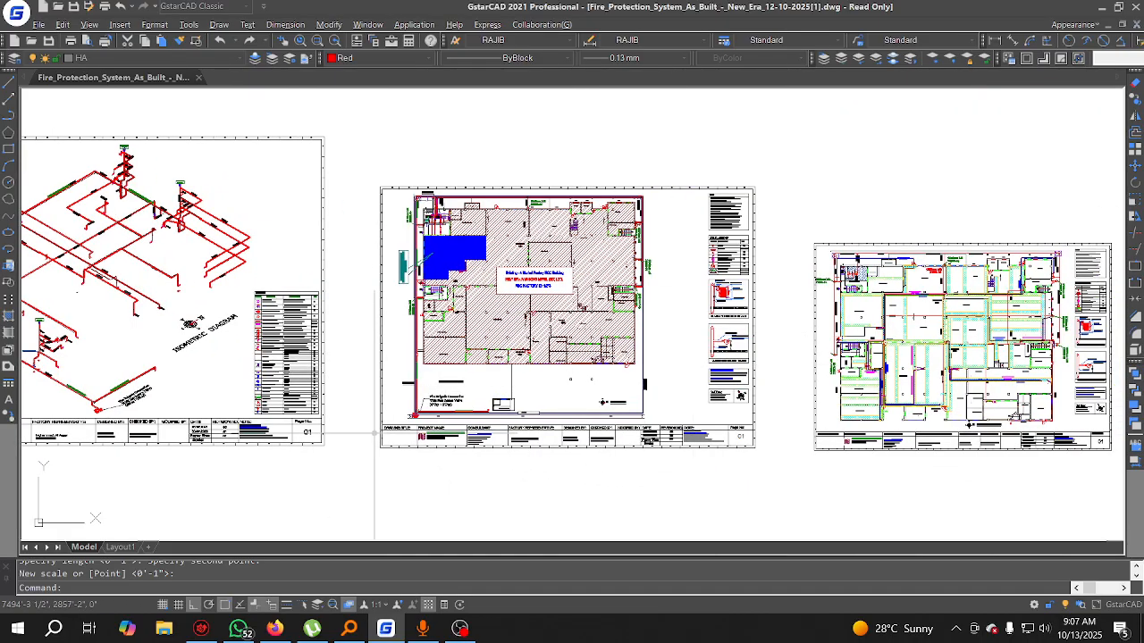
pyautogui.scroll(6, 543, 365)
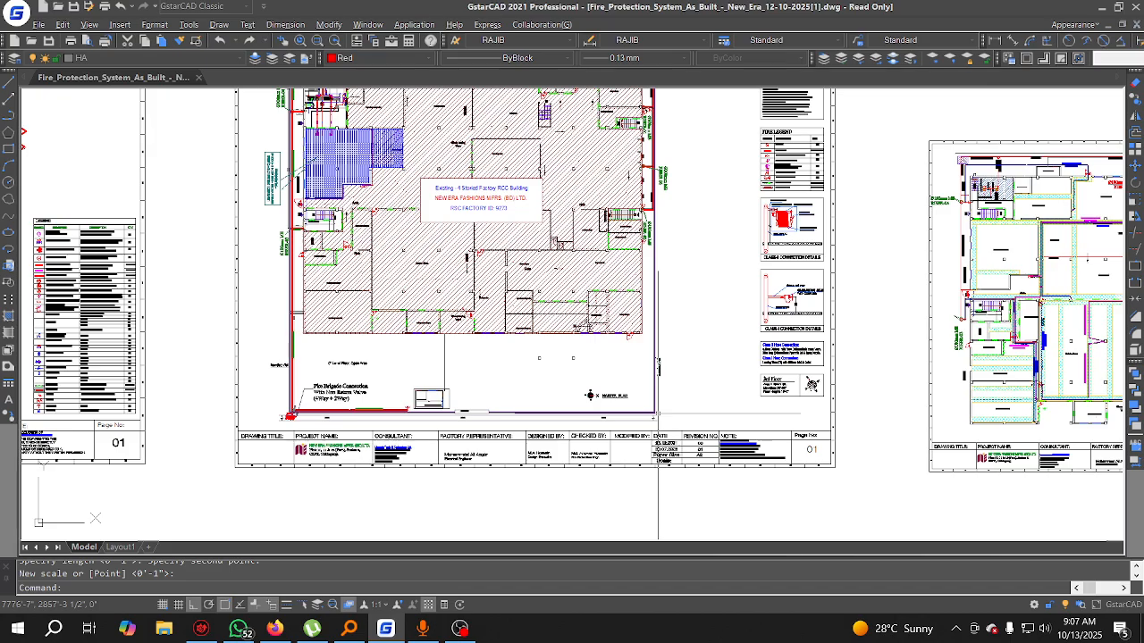
pyautogui.click(421, 352)
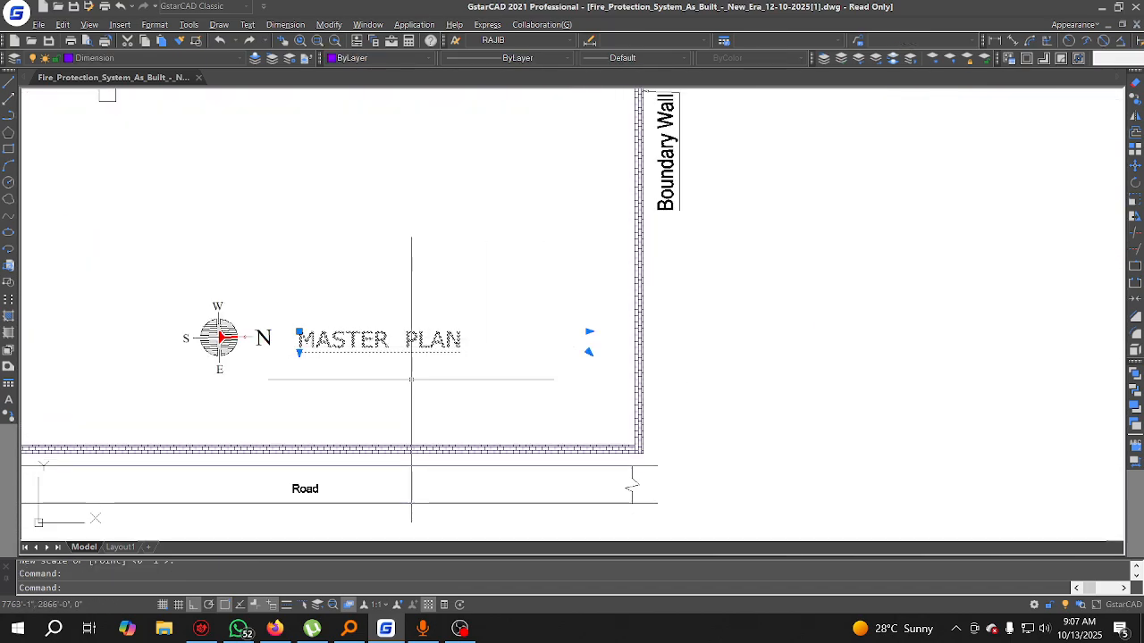
pyautogui.write('sc')
pyautogui.press('Return')
pyautogui.click(306, 353)
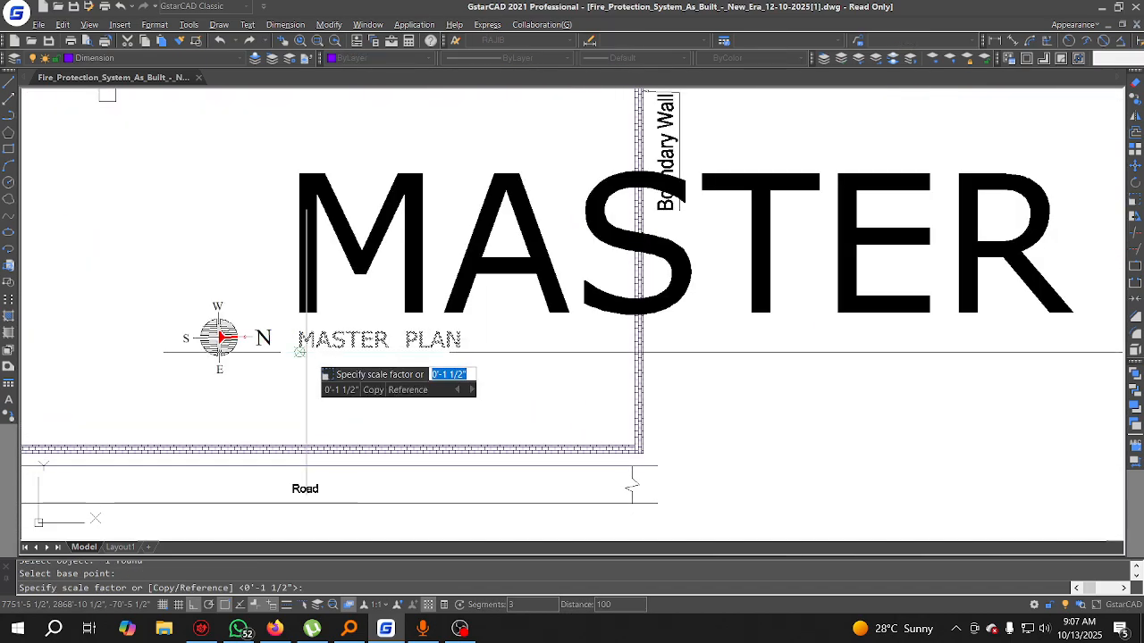
pyautogui.write('2')
pyautogui.press('Return')
# Step: Move the north symbol from beside the "MASTER PLAN" caption to centred above it
pyautogui.click(294, 390)
pyautogui.click(153, 286)
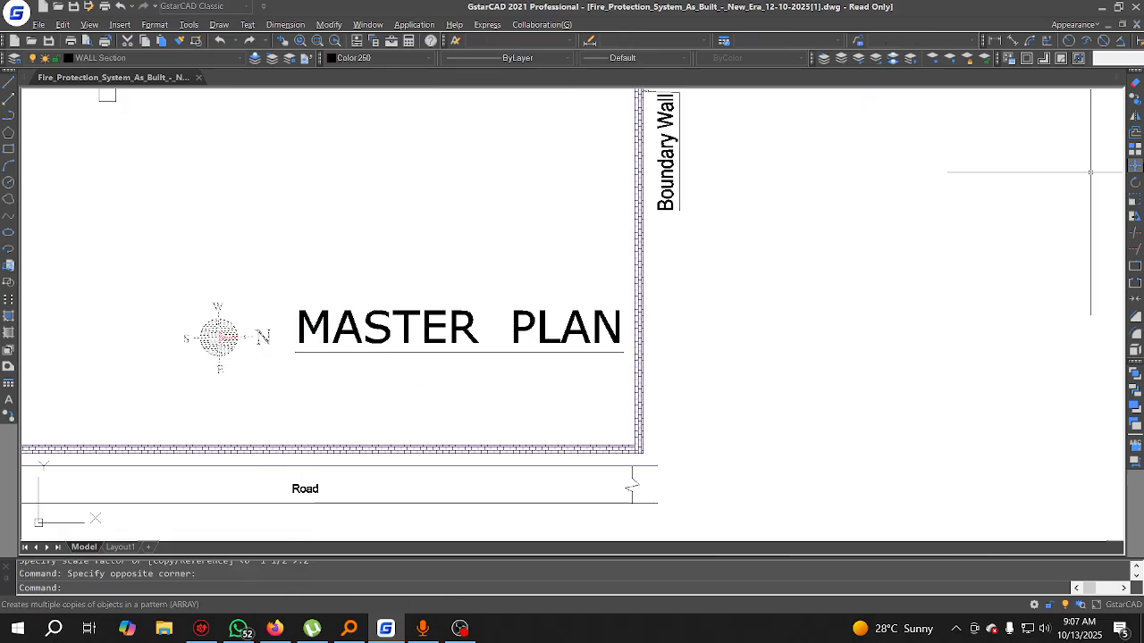
pyautogui.click(1135, 170)
pyautogui.click(266, 454)
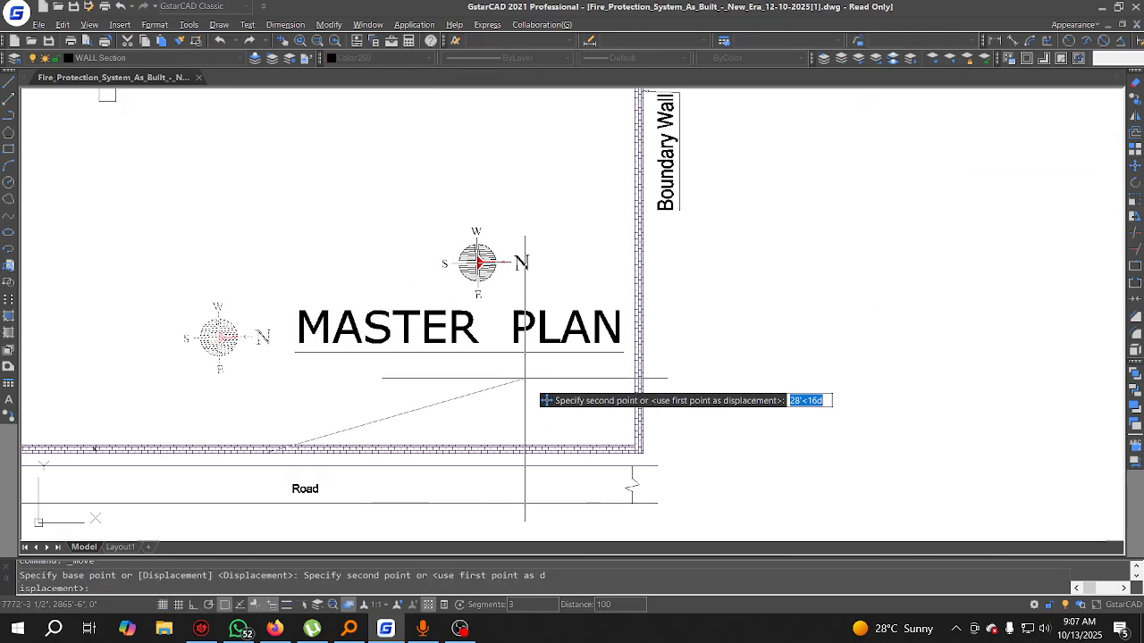
pyautogui.click(507, 378)
# Step: Move the "MASTER PLAN" caption with its north symbol right, outside the boundary wall and just above the title block
pyautogui.click(525, 387)
pyautogui.click(355, 190)
pyautogui.scroll(-6, 395, 264)
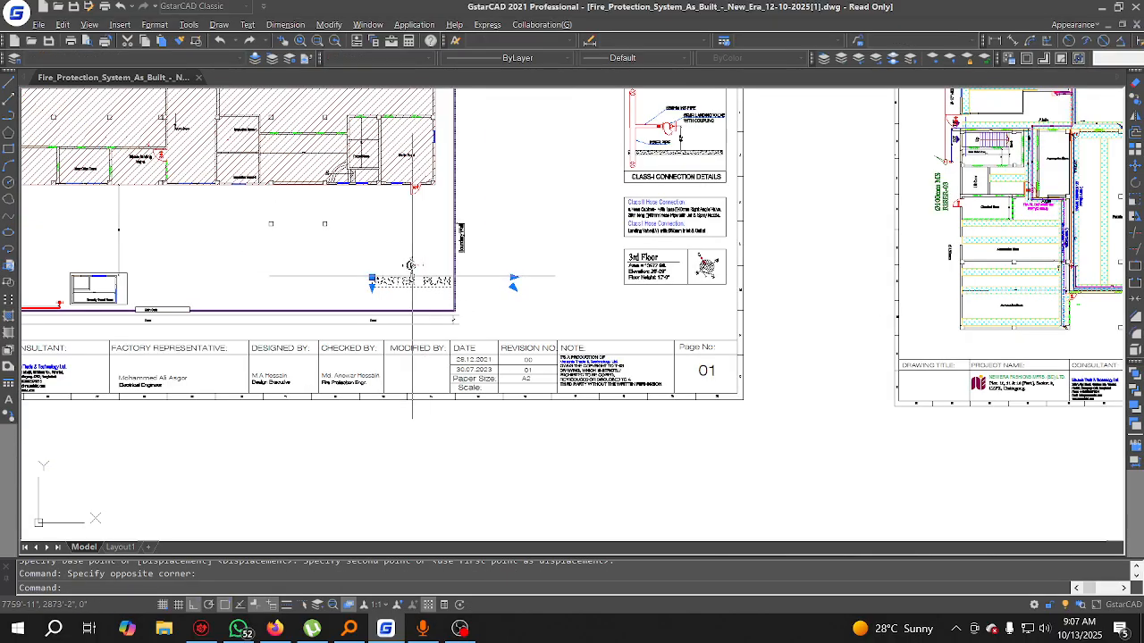
pyautogui.click(1131, 159)
pyautogui.click(409, 265)
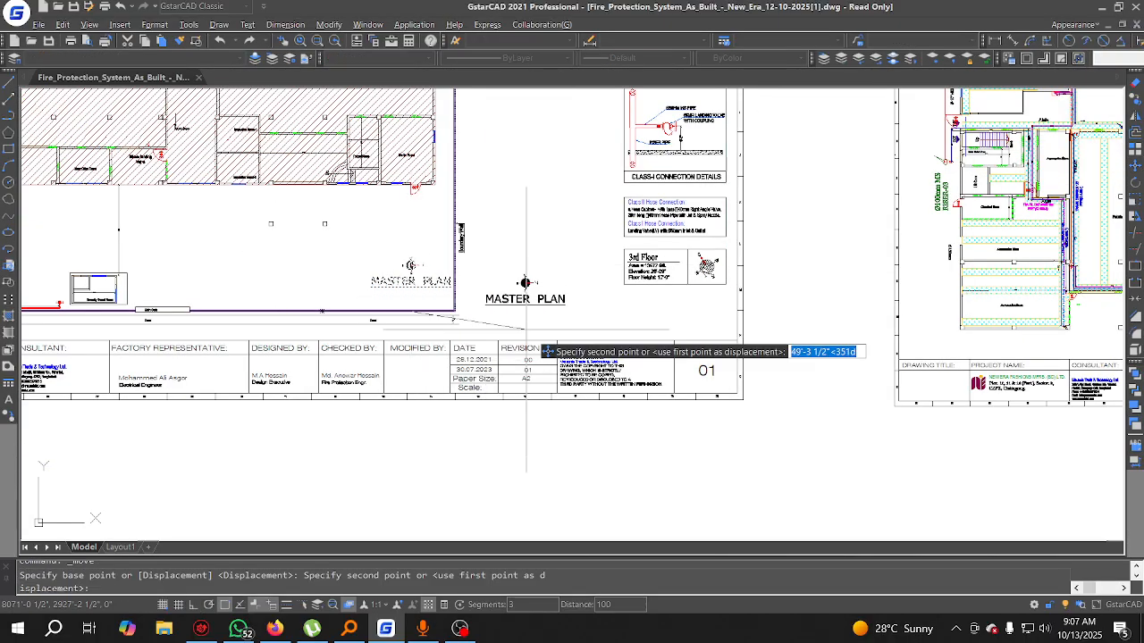
pyautogui.click(524, 292)
# Step: Erase the Class-I and Class-II connection details, hose connection notes and "3rd Floor" box from the master plan sheet
pyautogui.moveTo(677, 264); pyautogui.dragTo(487, 375, button='middle')
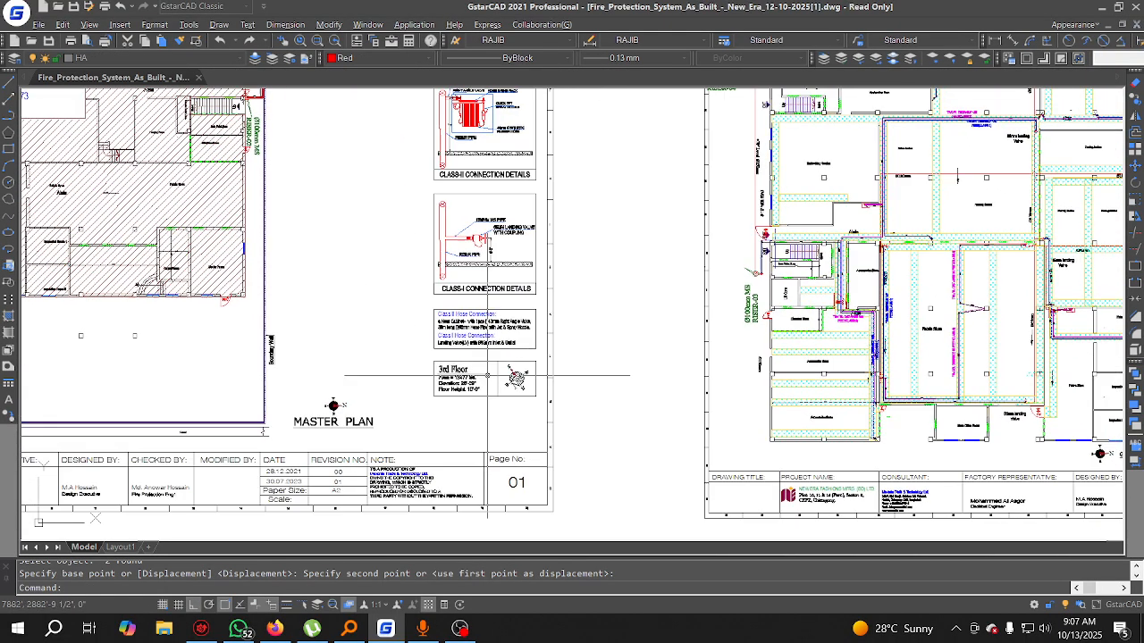
pyautogui.scroll(-4, 526, 381)
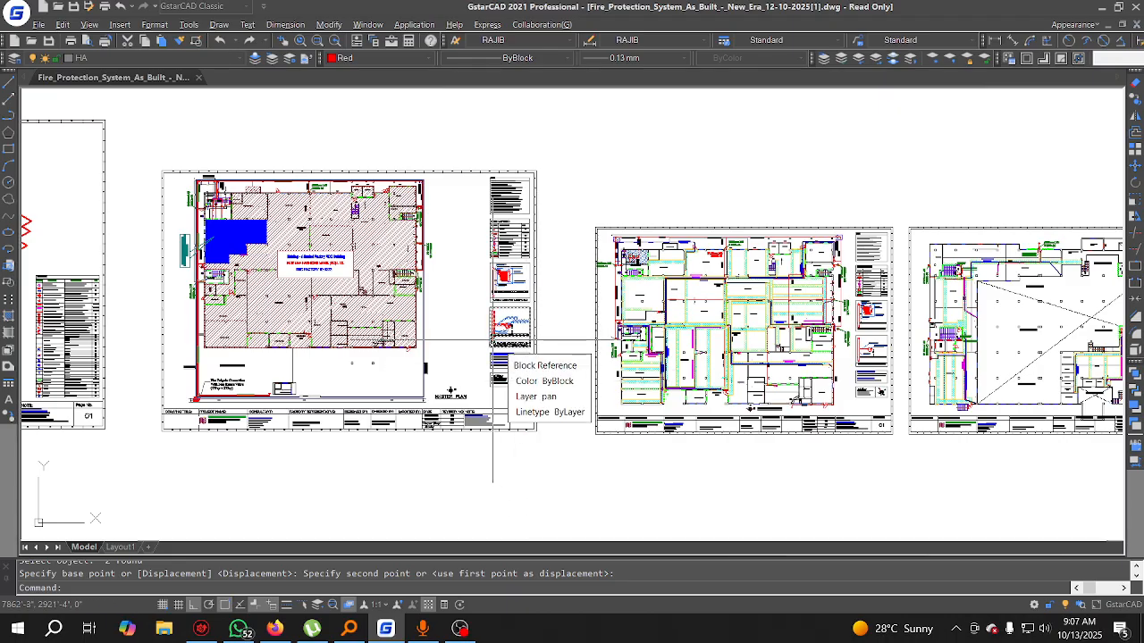
pyautogui.scroll(4, 493, 338)
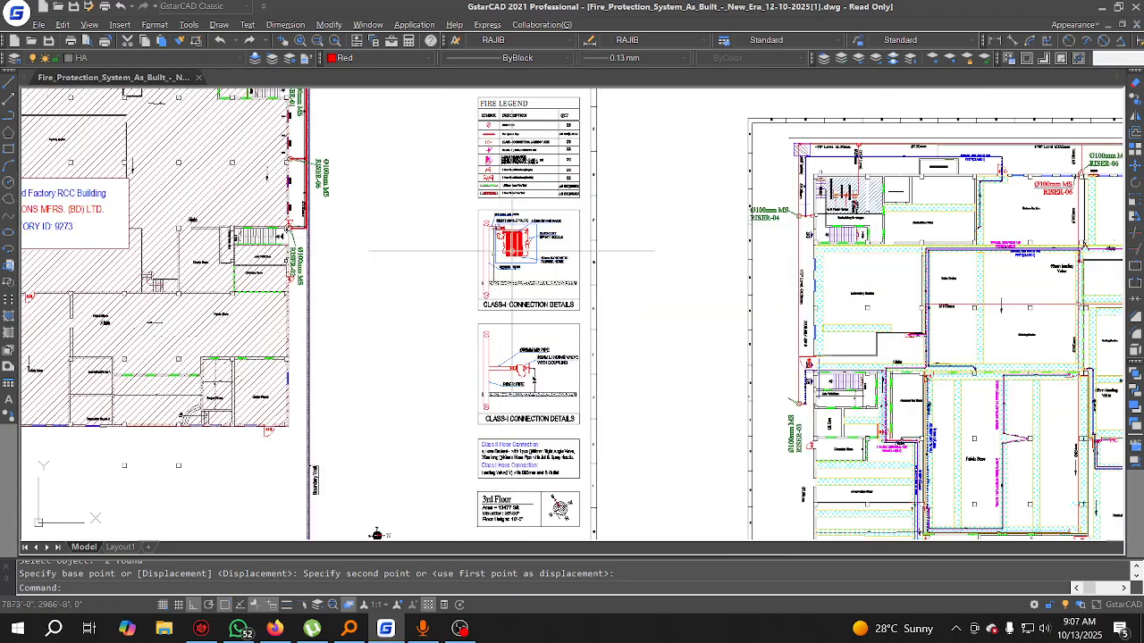
pyautogui.moveTo(512, 251)
pyautogui.mouseDown(button='middle')
pyautogui.moveTo(579, 394)
pyautogui.moveTo(568, 243)
pyautogui.mouseUp(button='middle')
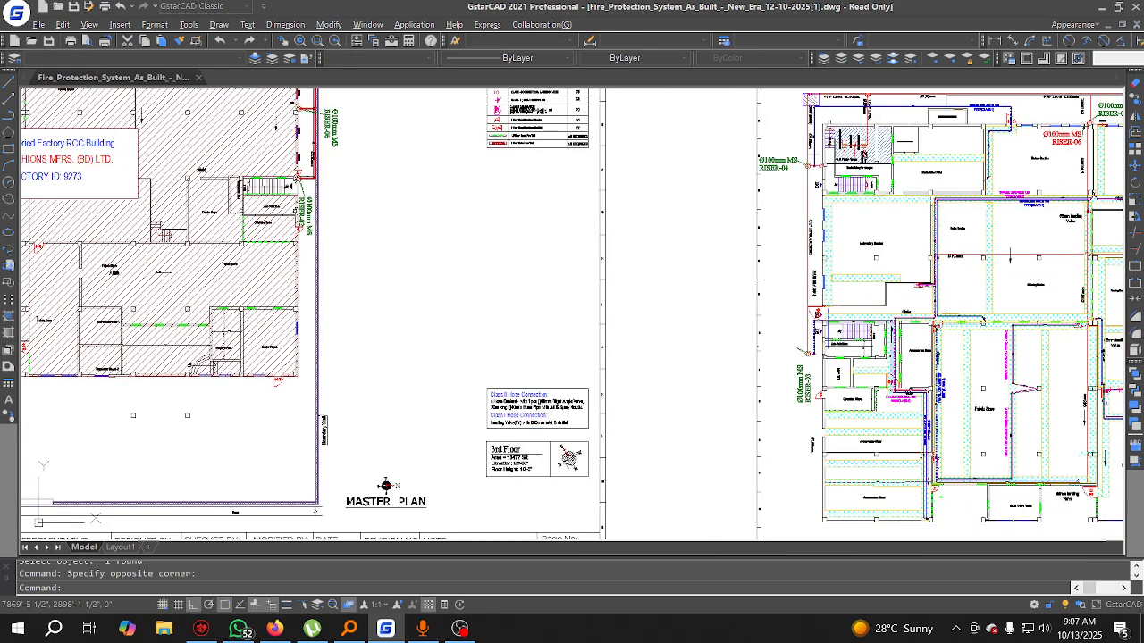
pyautogui.scroll(3, 581, 335)
pyautogui.click(361, 248)
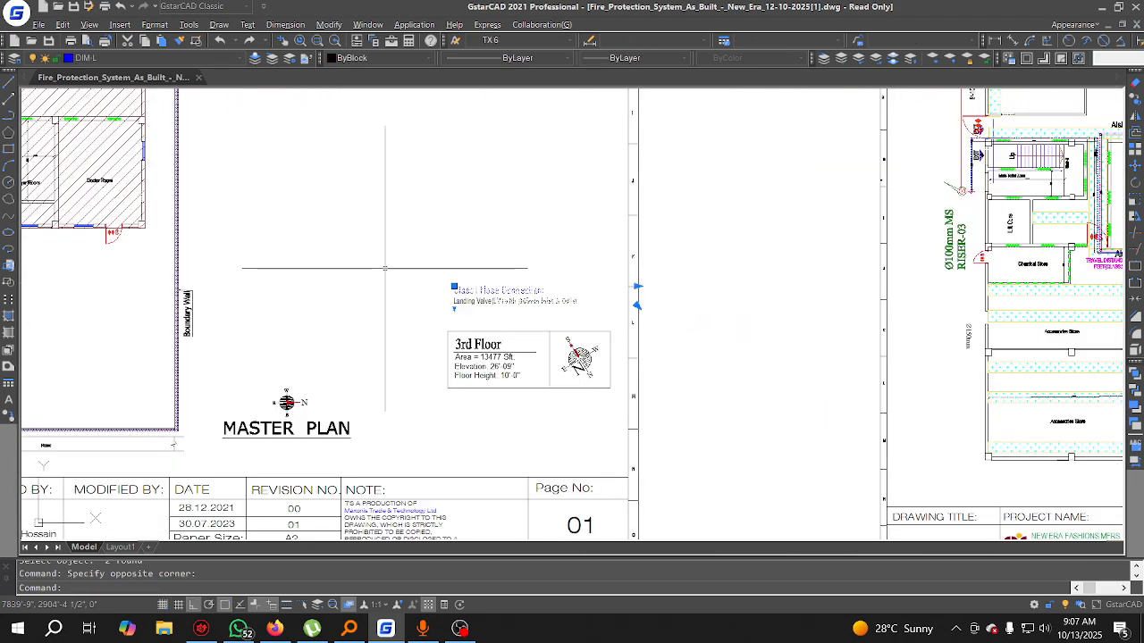
pyautogui.click(593, 421)
pyautogui.click(416, 268)
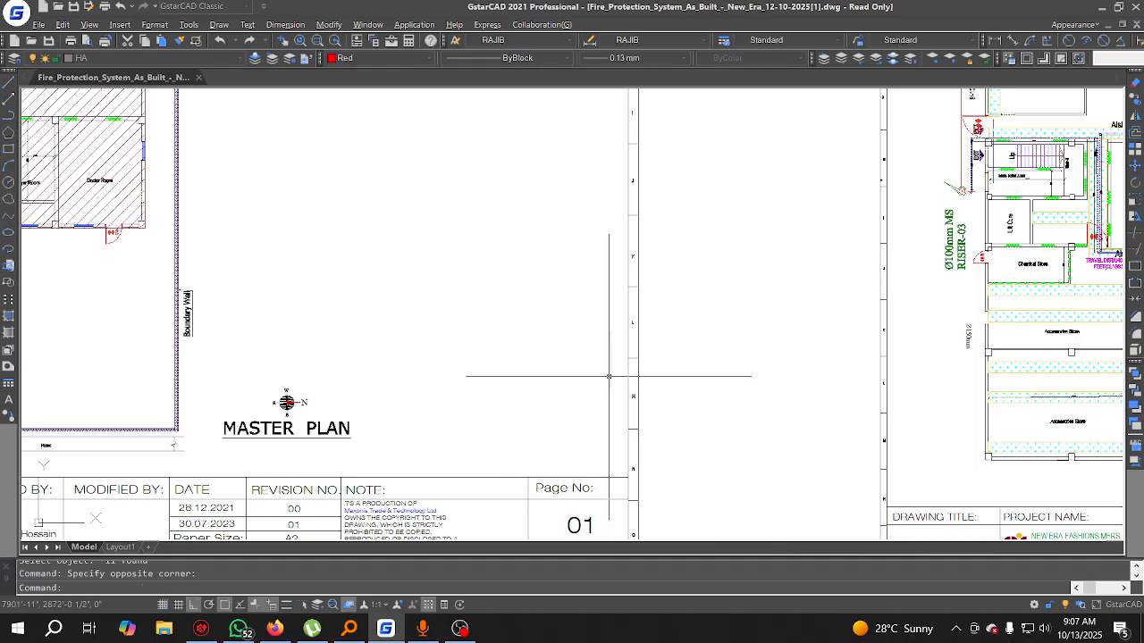
# Step: Examine the master plan sheet's FIRE LEGEND quantities against the riser and valve locations along the building
pyautogui.scroll(-3, 519, 359)
pyautogui.scroll(4, 585, 375)
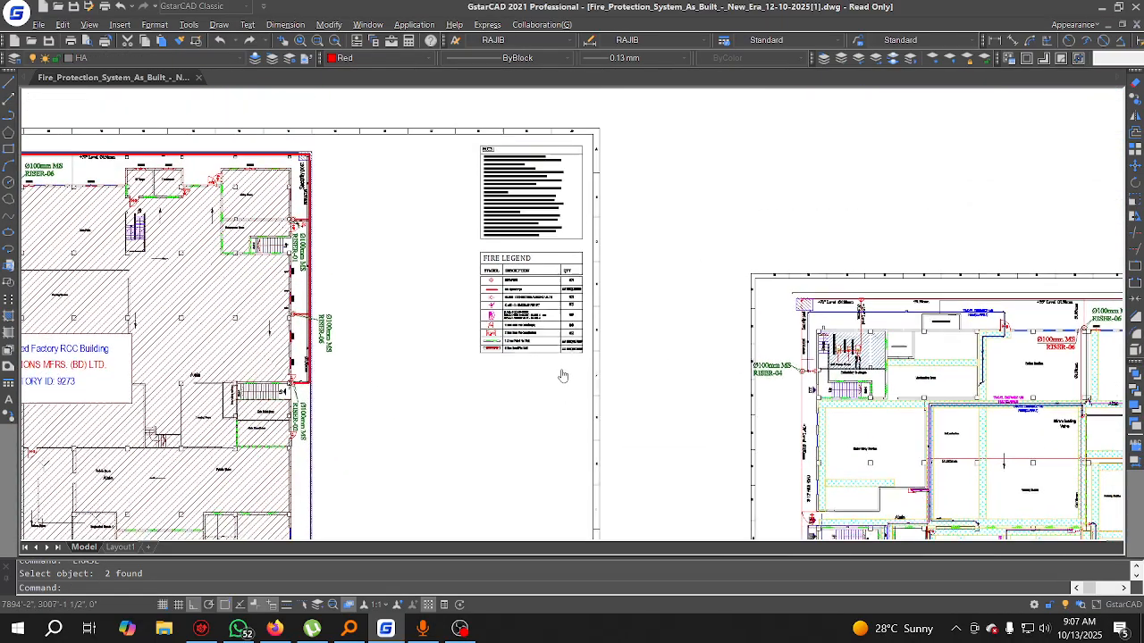
pyautogui.scroll(2, 581, 341)
pyautogui.click(488, 412)
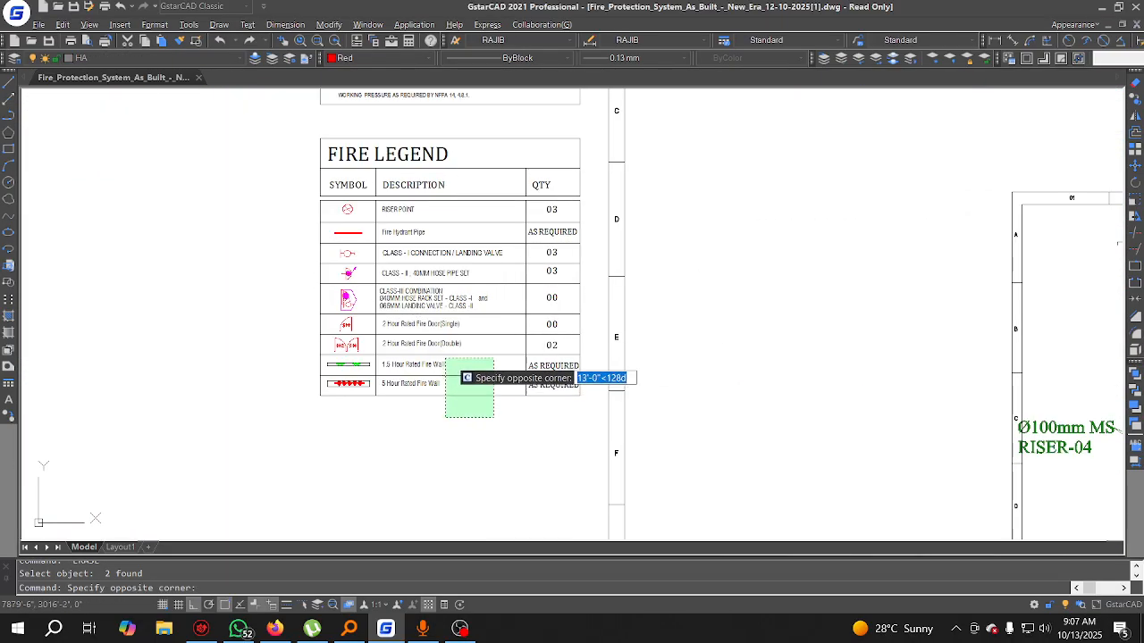
pyautogui.press('Escape')
pyautogui.scroll(-3, 442, 356)
pyautogui.moveTo(262, 338); pyautogui.dragTo(528, 309, button='middle')
pyautogui.scroll(3, 376, 219)
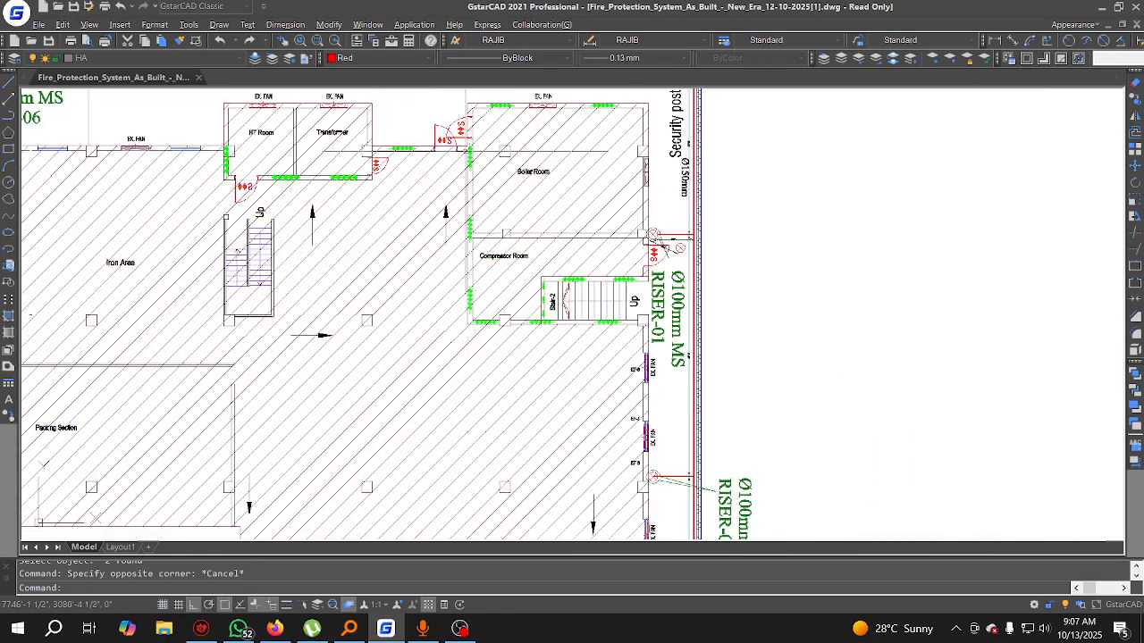
pyautogui.scroll(-3, 695, 286)
pyautogui.scroll(4, 590, 326)
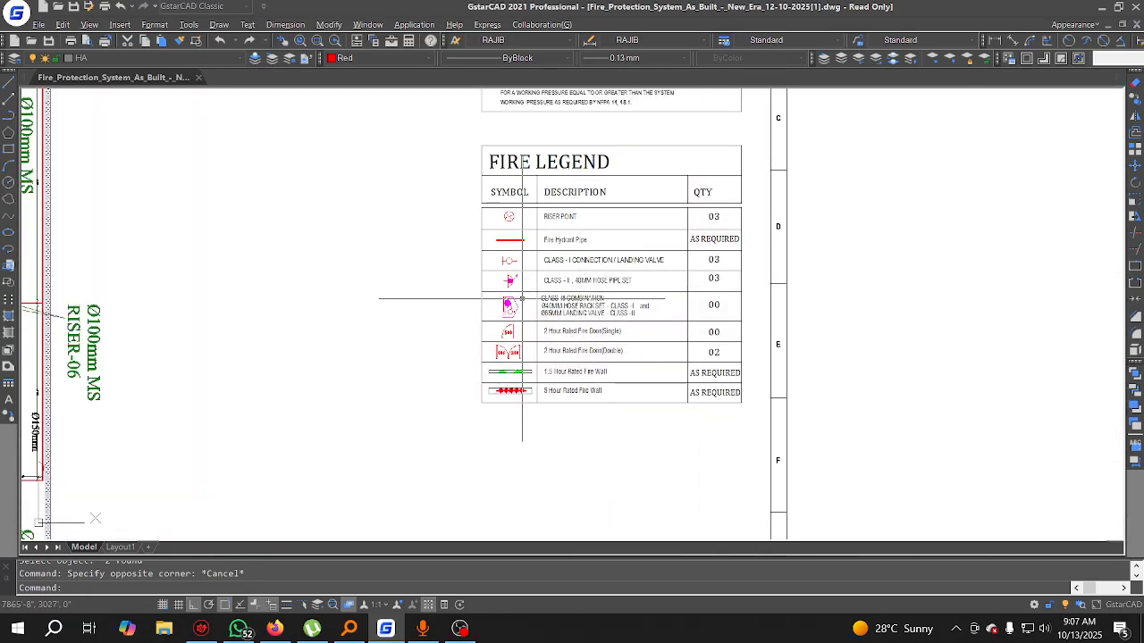
pyautogui.scroll(-3, 523, 285)
pyautogui.moveTo(399, 322); pyautogui.dragTo(737, 236, button='middle')
pyautogui.scroll(-2, 724, 237)
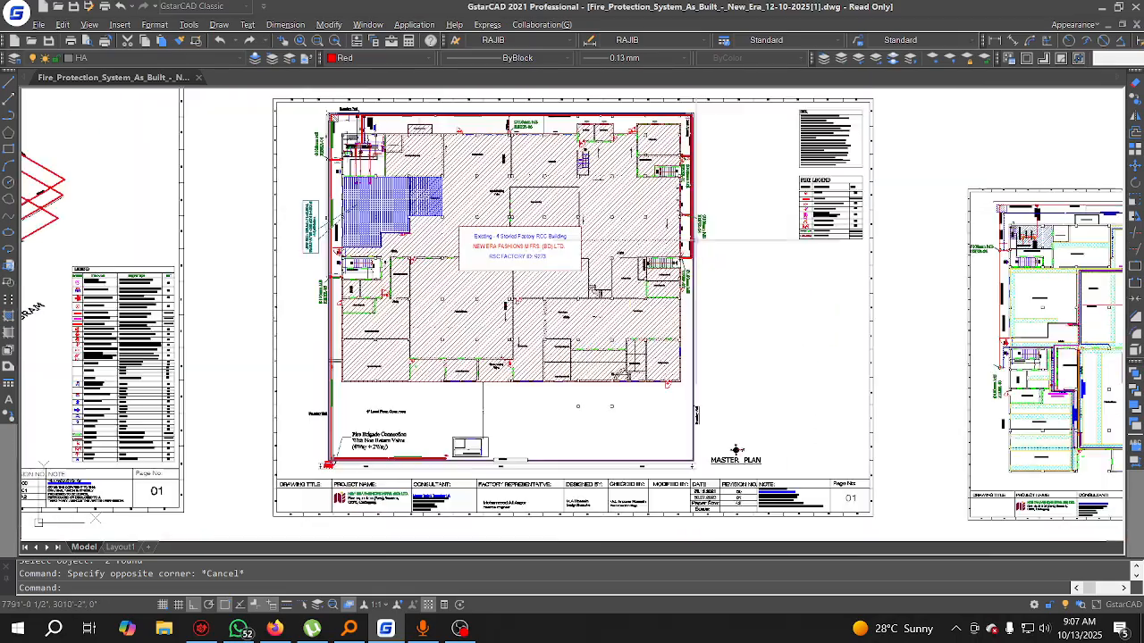
pyautogui.scroll(8, 706, 279)
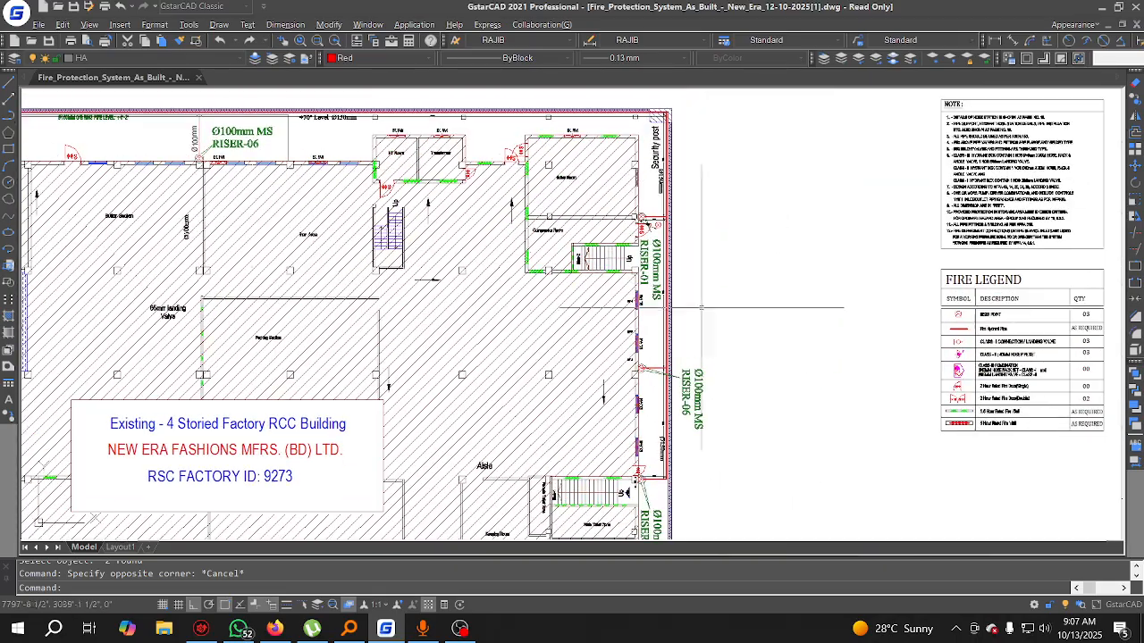
pyautogui.scroll(-4, 706, 310)
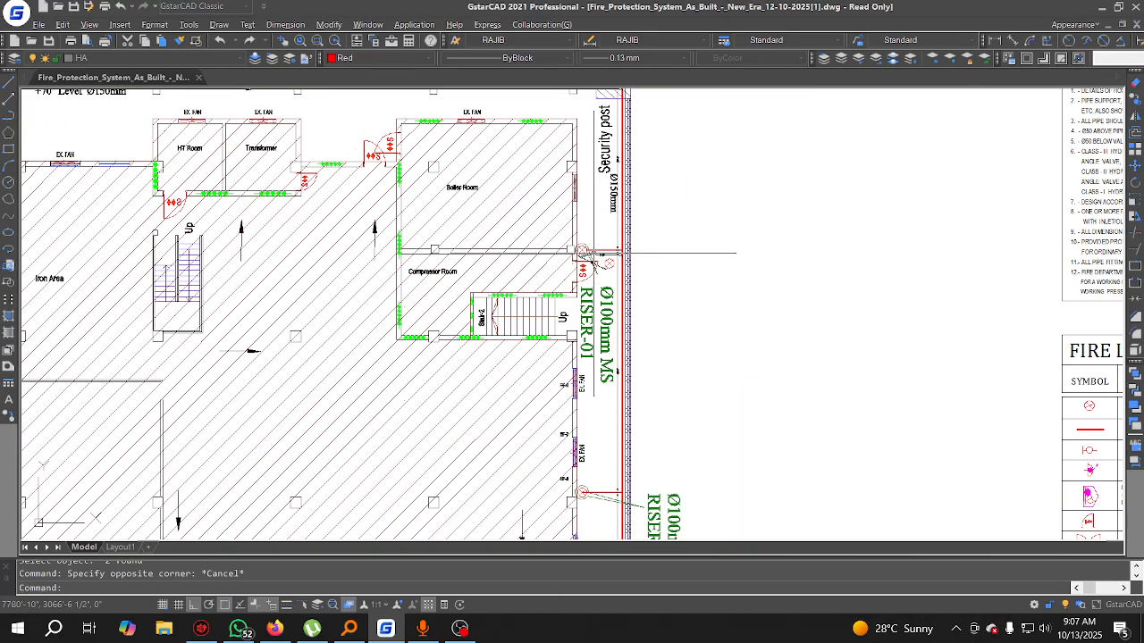
pyautogui.scroll(-2, 593, 253)
pyautogui.moveTo(366, 326); pyautogui.dragTo(633, 333, button='middle')
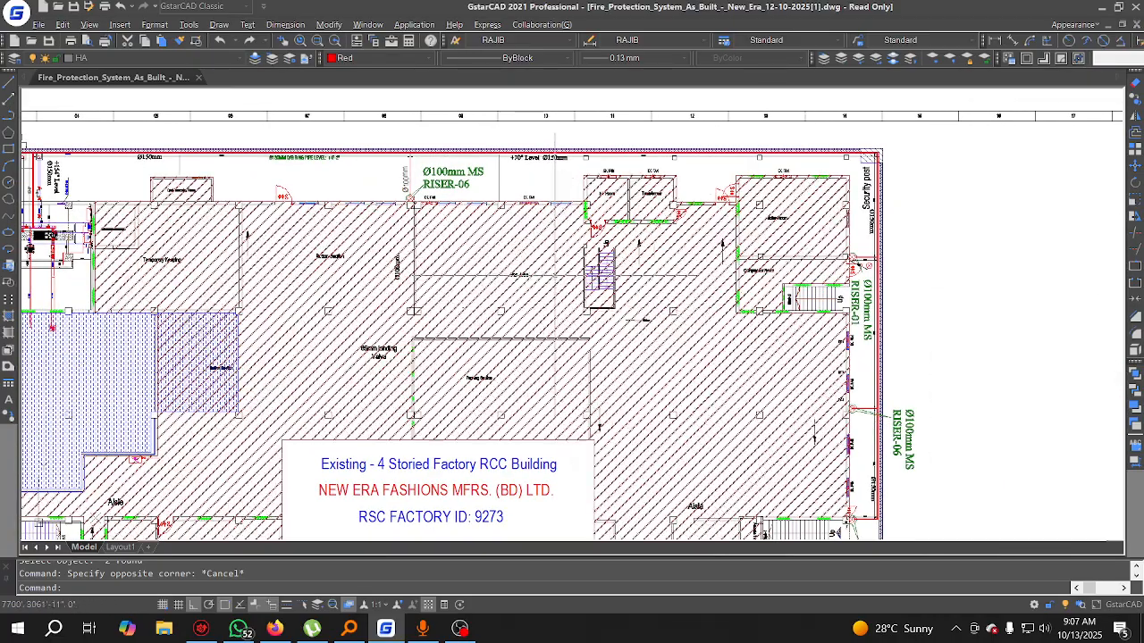
pyautogui.moveTo(239, 261); pyautogui.dragTo(561, 265, button='middle')
pyautogui.scroll(-4, 379, 233)
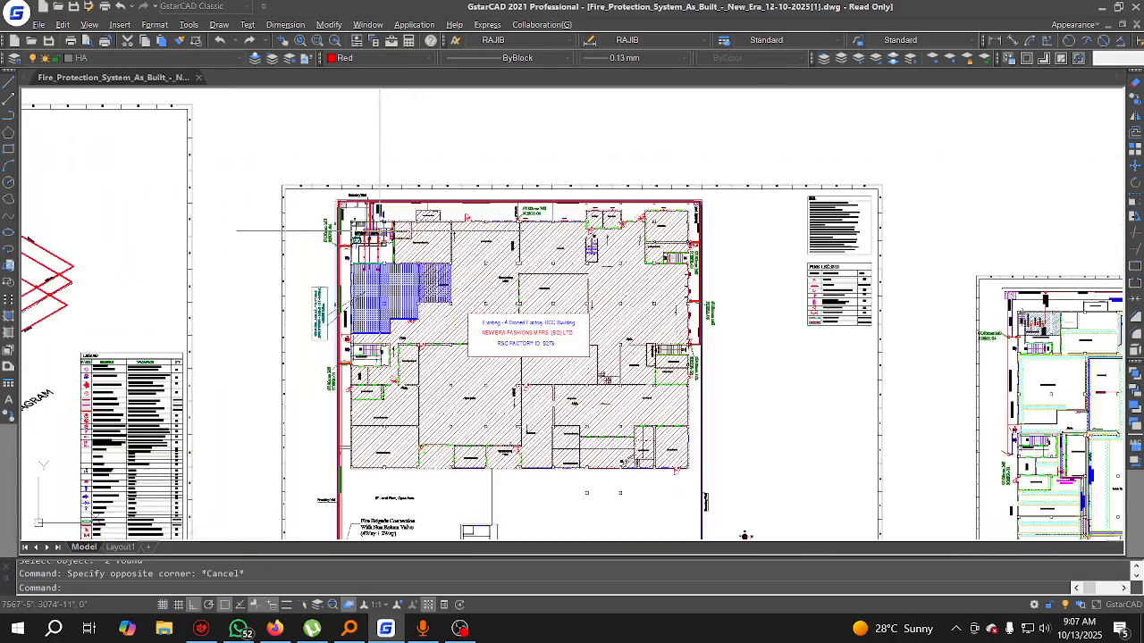
# Step: Erase the small FIRE LEGEND table, including its quantity texts, from the master plan sheet
pyautogui.moveTo(746, 290); pyautogui.dragTo(486, 291, button='middle')
pyautogui.scroll(4, 612, 322)
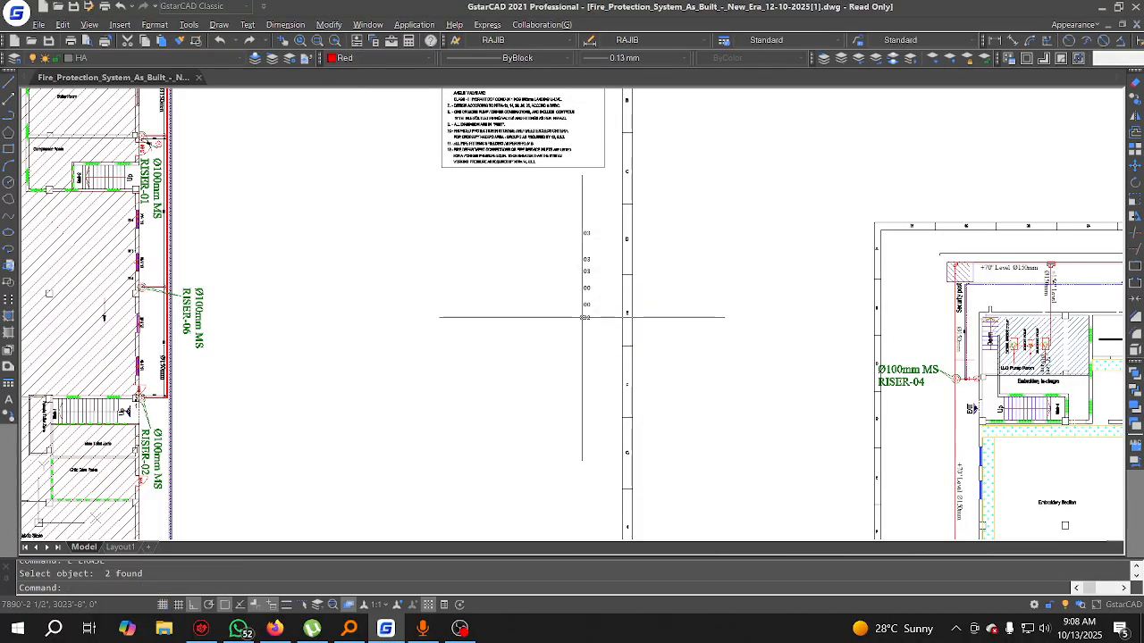
pyautogui.scroll(-10, 541, 215)
pyautogui.scroll(2, 743, 264)
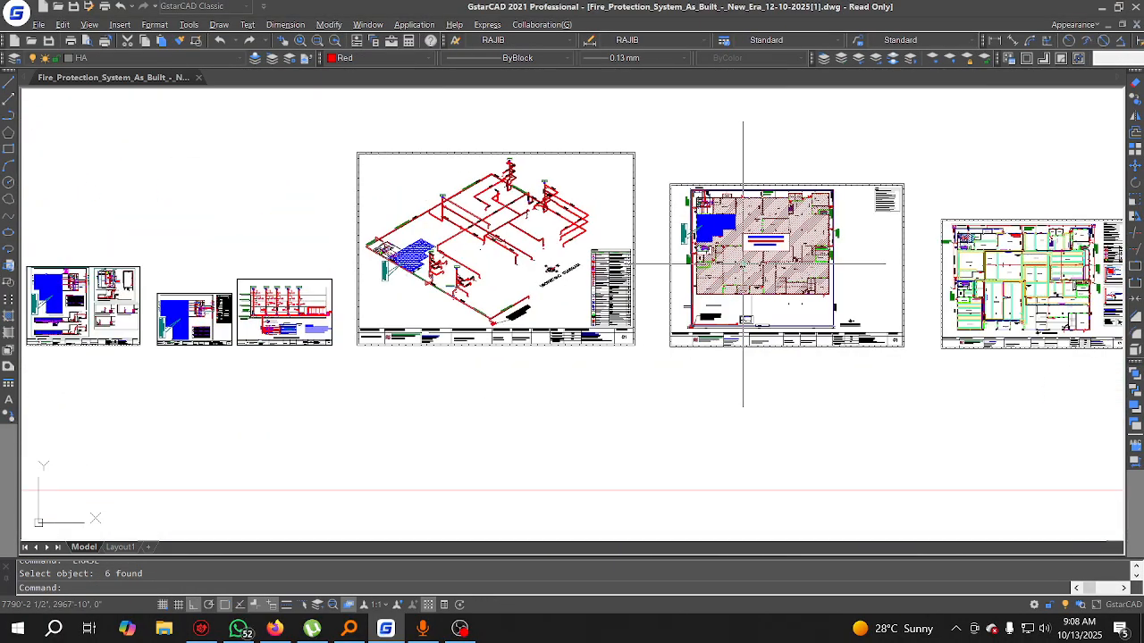
# Step: Copy the large legend table from the isometric sheet into the master plan sheet, above the "MASTER PLAN" caption
pyautogui.click(627, 278)
pyautogui.click(1135, 99)
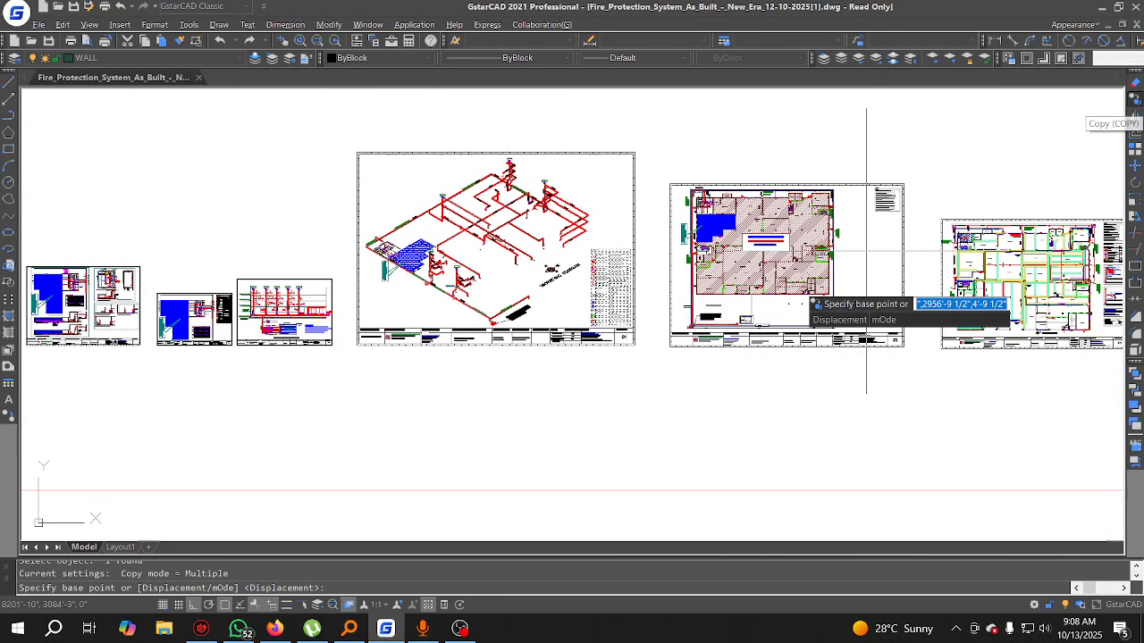
pyautogui.scroll(5, 654, 324)
pyautogui.click(597, 331)
pyautogui.moveTo(974, 344); pyautogui.dragTo(255, 344, button='middle')
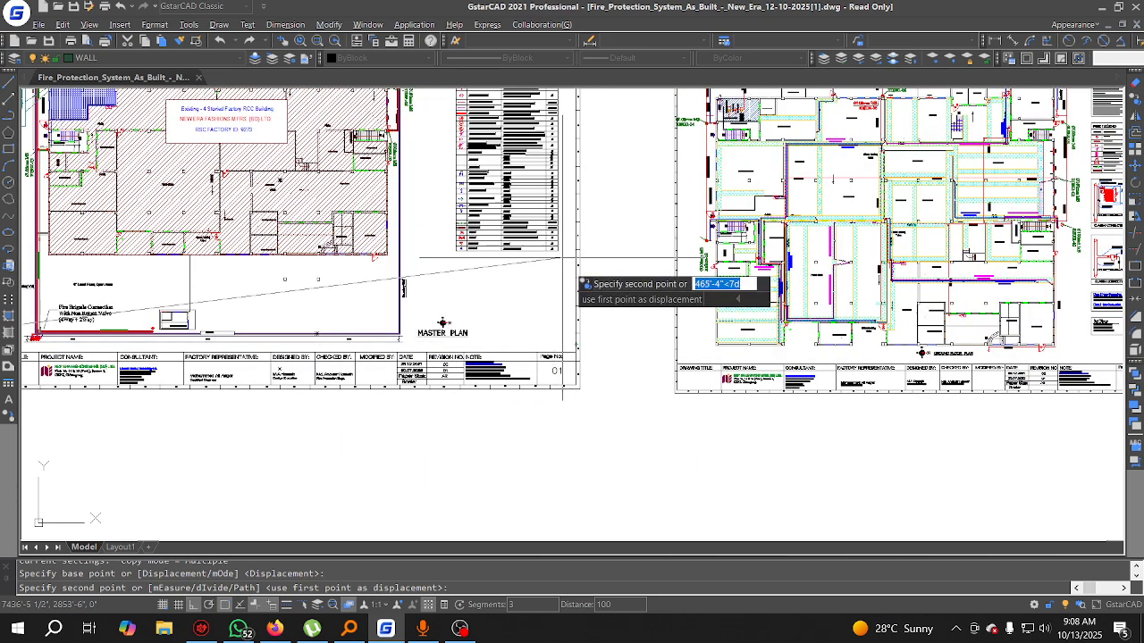
pyautogui.press('Escape')
# Step: Set the RISER POINT quantity to 06 in the ground floor sheet's FIRE LEGEND
pyautogui.scroll(-5, 536, 304)
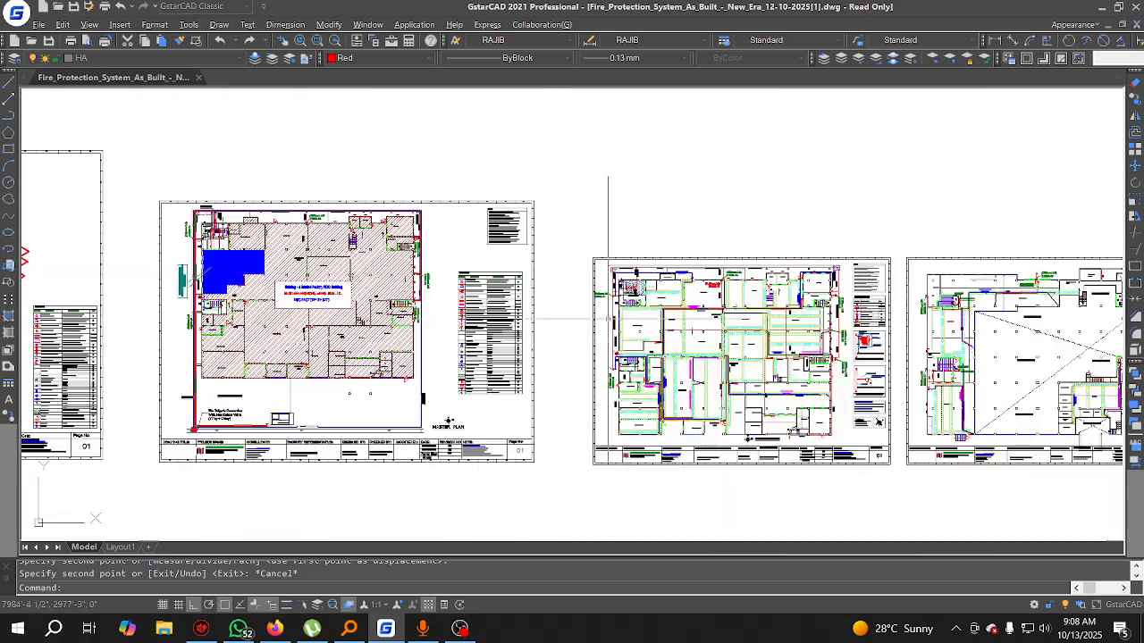
pyautogui.moveTo(342, 333); pyautogui.dragTo(183, 335, button='middle')
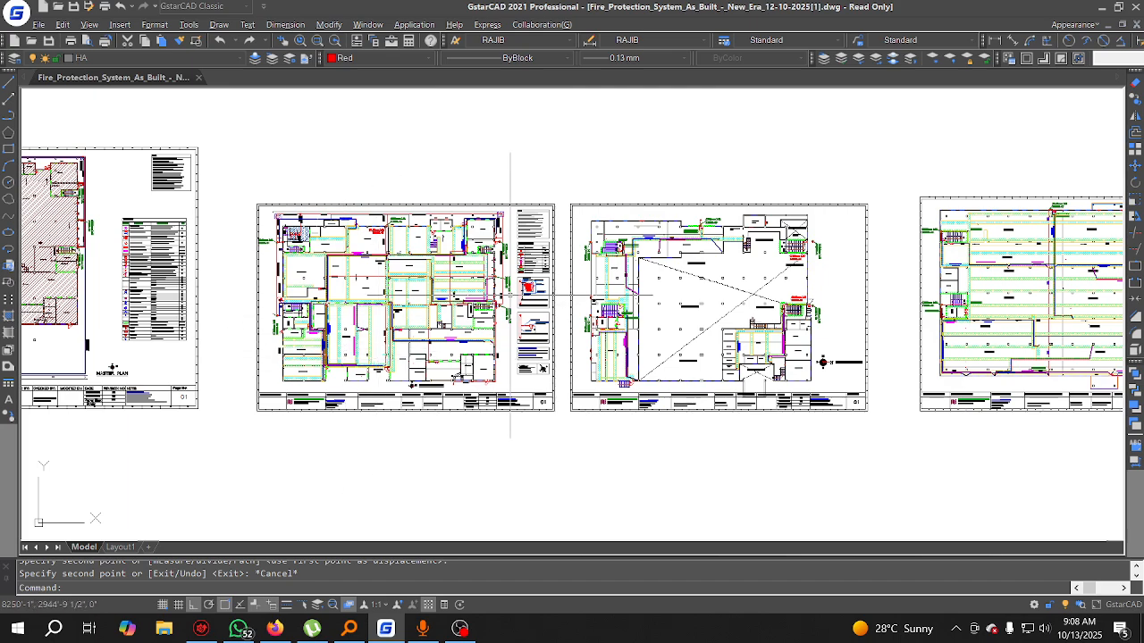
pyautogui.scroll(8, 515, 275)
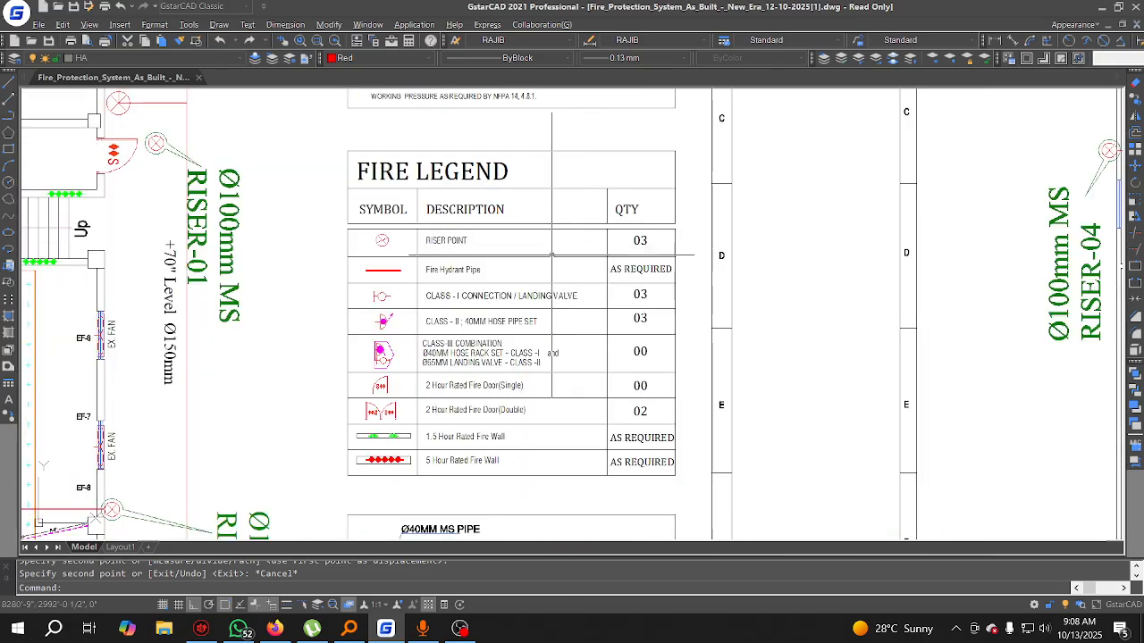
pyautogui.doubleClick(640, 241)
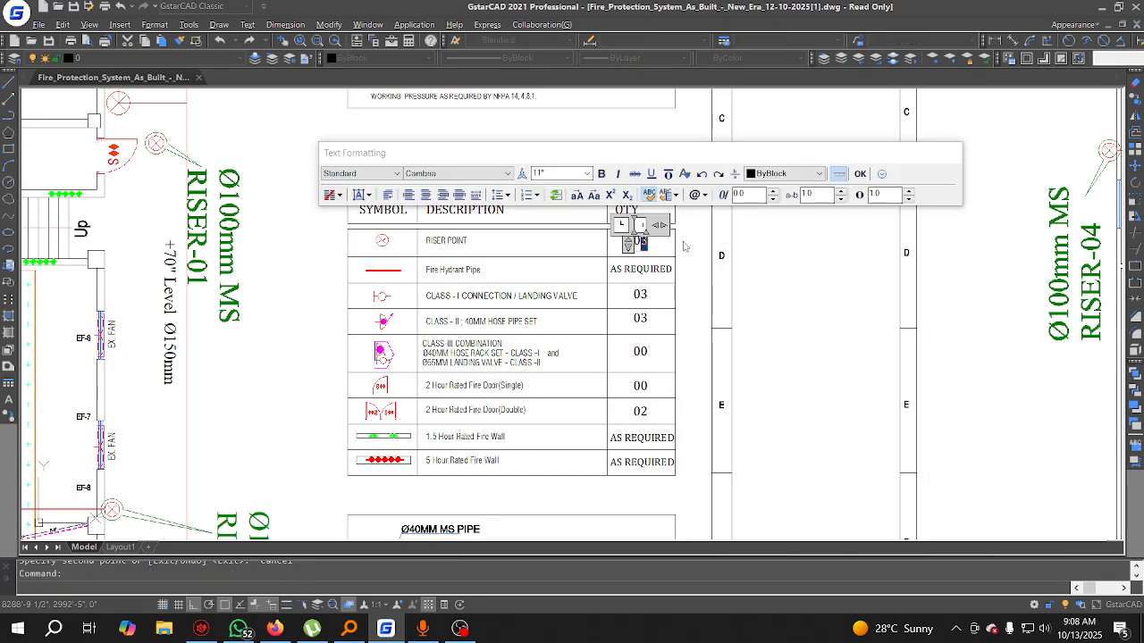
pyautogui.scroll(-3, 684, 246)
pyautogui.scroll(5, 680, 270)
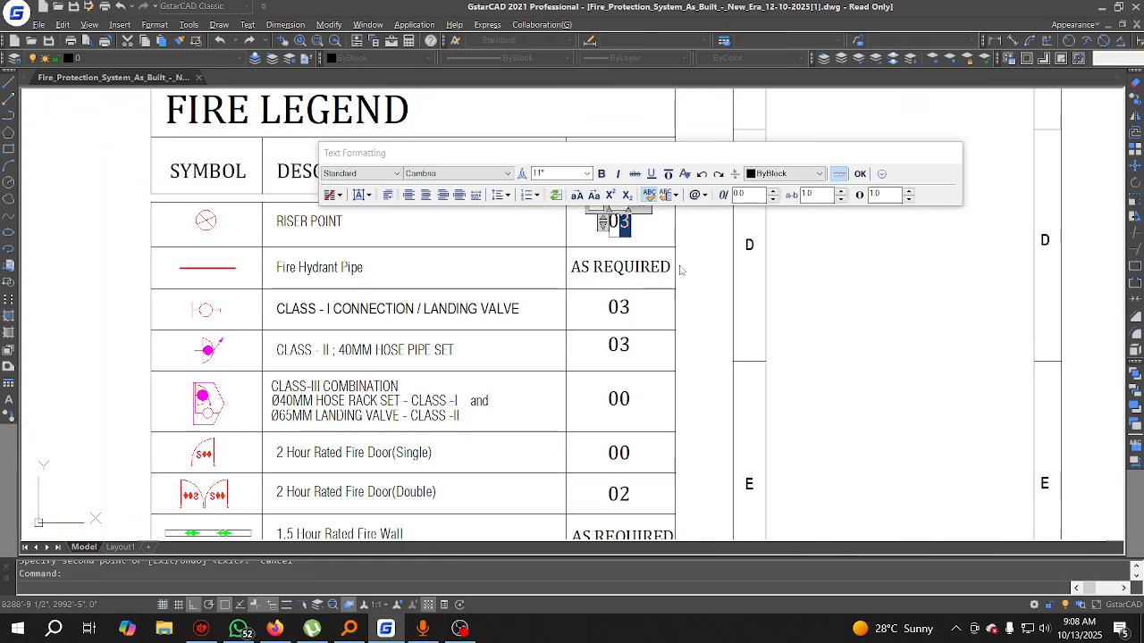
pyautogui.click(679, 268)
pyautogui.scroll(-5, 679, 268)
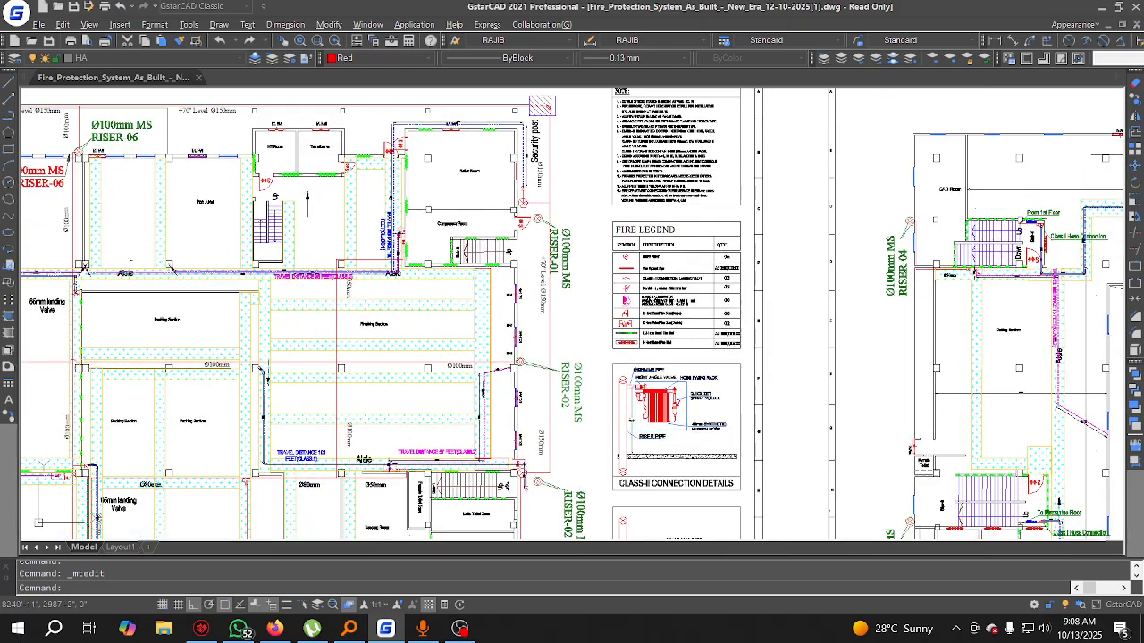
# Step: Change the upper "RISER-02" label beside the ground floor plan's exterior wall to "RISER-06"
pyautogui.doubleClick(577, 385)
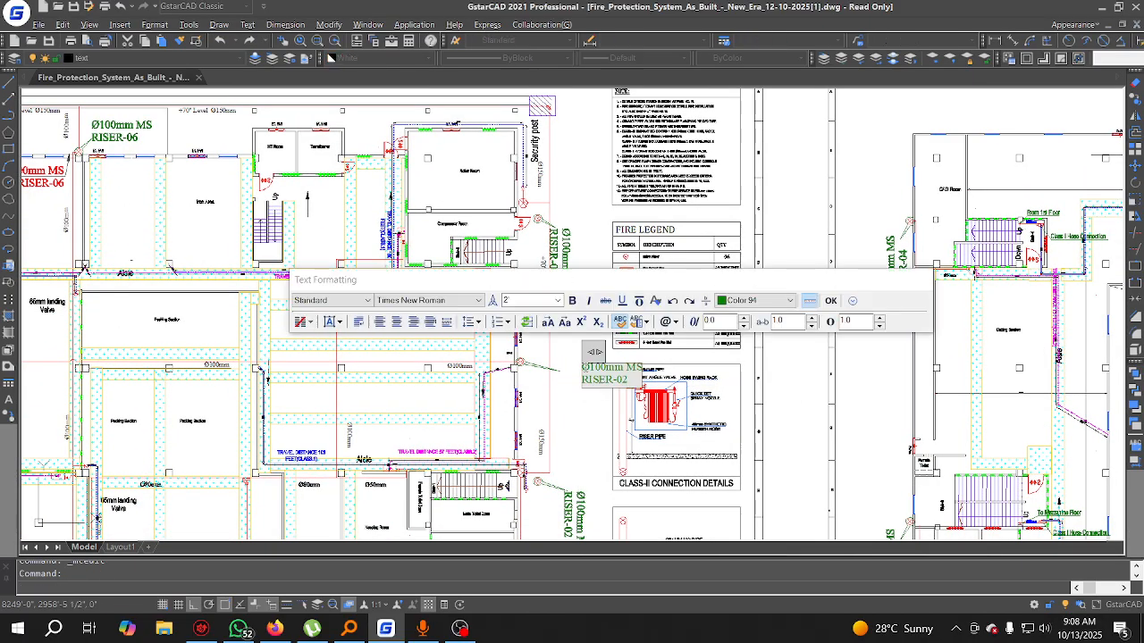
pyautogui.scroll(3, 585, 362)
pyautogui.write('6')
pyautogui.click(636, 474)
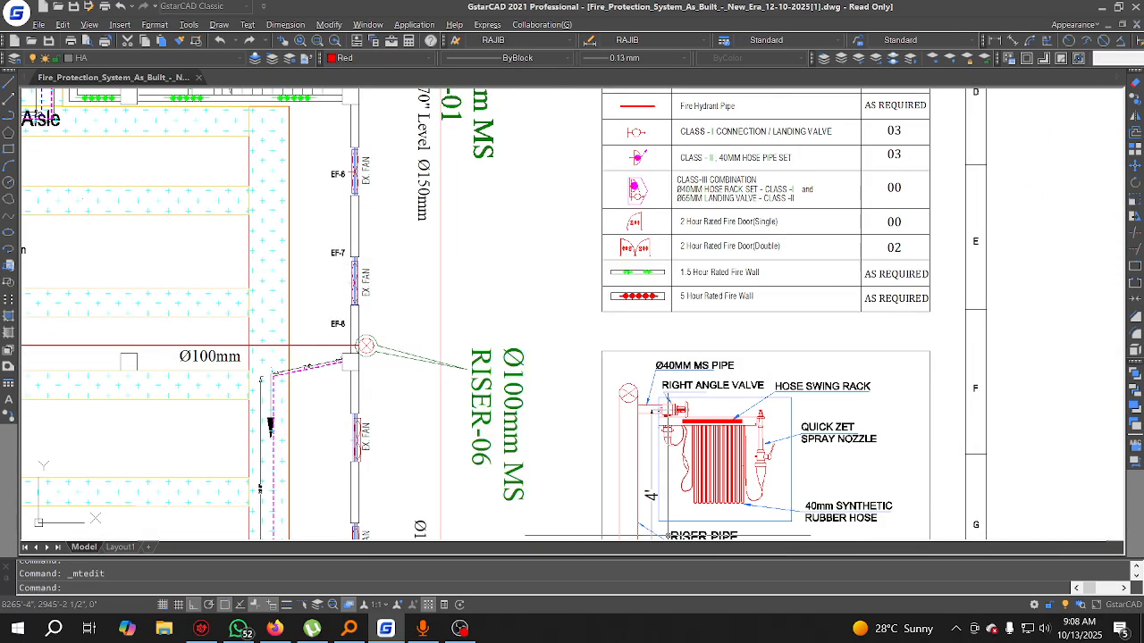
# Step: Change the green "RISER-06" label above the ground floor plan's Button Section to "RISER-05"
pyautogui.scroll(-4, 638, 483)
pyautogui.moveTo(446, 412); pyautogui.dragTo(637, 528, button='middle')
pyautogui.click(340, 328)
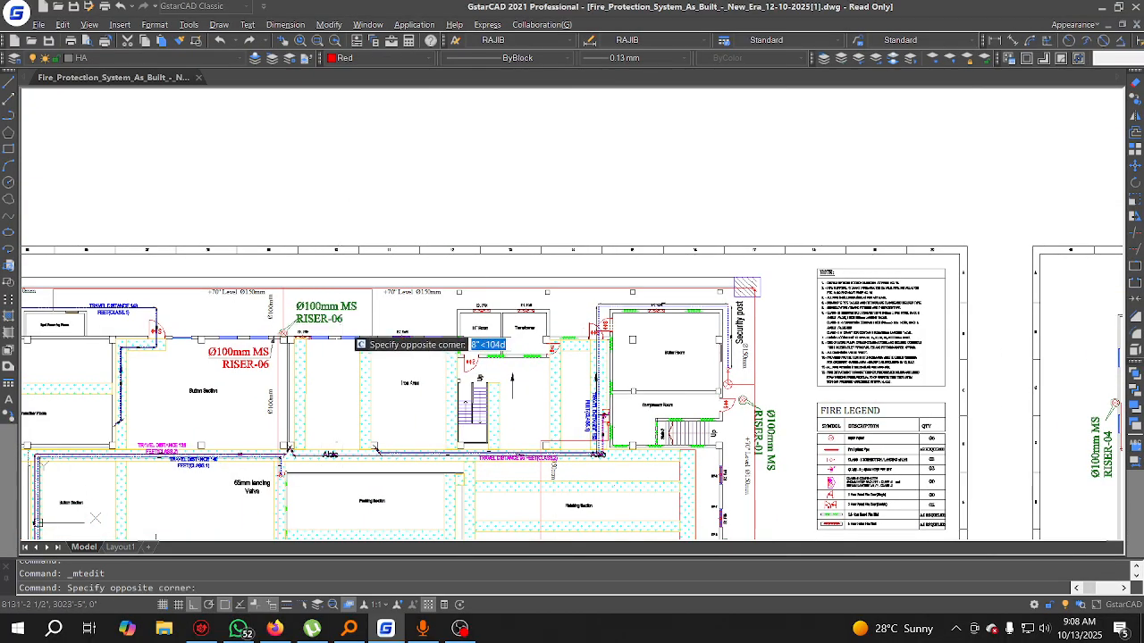
pyautogui.doubleClick(340, 321)
pyautogui.moveTo(337, 319); pyautogui.dragTo(351, 319)
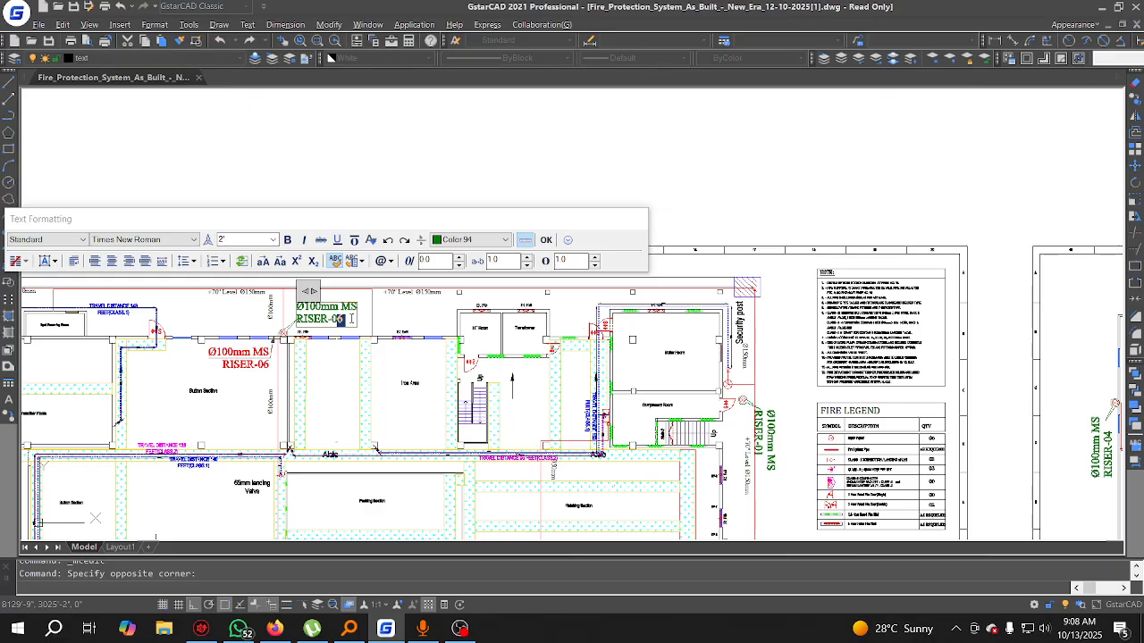
pyautogui.write('5')
pyautogui.click(382, 409)
# Step: Change the riser label along the upper exterior wall of the master plan to "RISER-05"
pyautogui.scroll(-4, 379, 320)
pyautogui.moveTo(358, 329); pyautogui.dragTo(786, 330, button='middle')
pyautogui.moveTo(166, 358); pyautogui.dragTo(483, 376, button='middle')
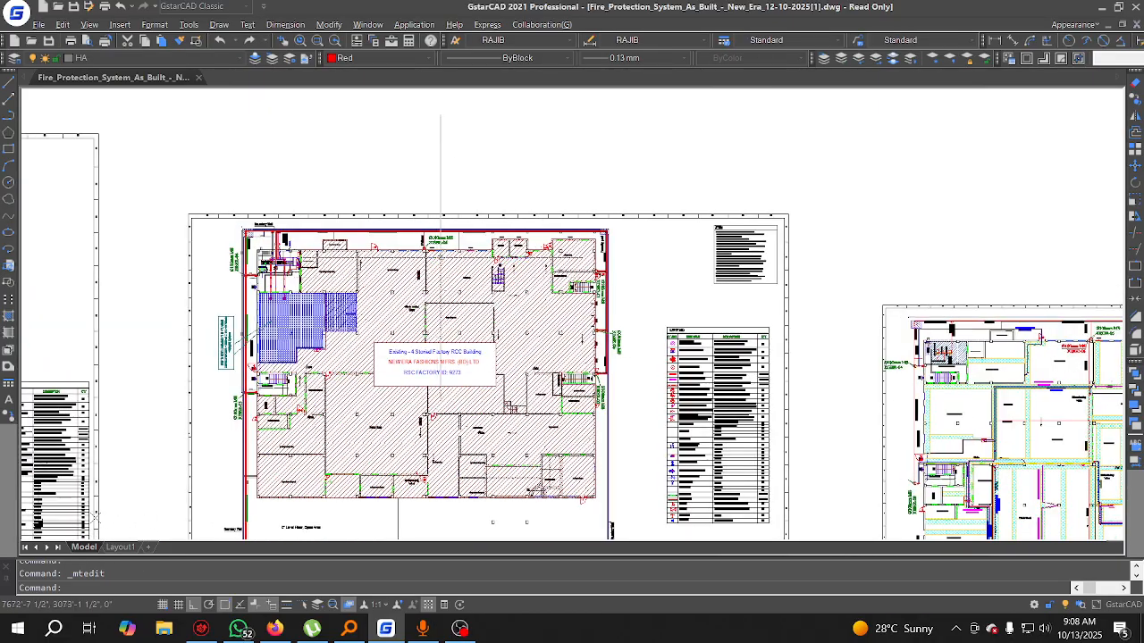
pyautogui.scroll(5, 441, 240)
pyautogui.doubleClick(485, 240)
pyautogui.moveTo(492, 247); pyautogui.dragTo(529, 250)
pyautogui.moveTo(529, 251); pyautogui.dragTo(386, 266, button='middle')
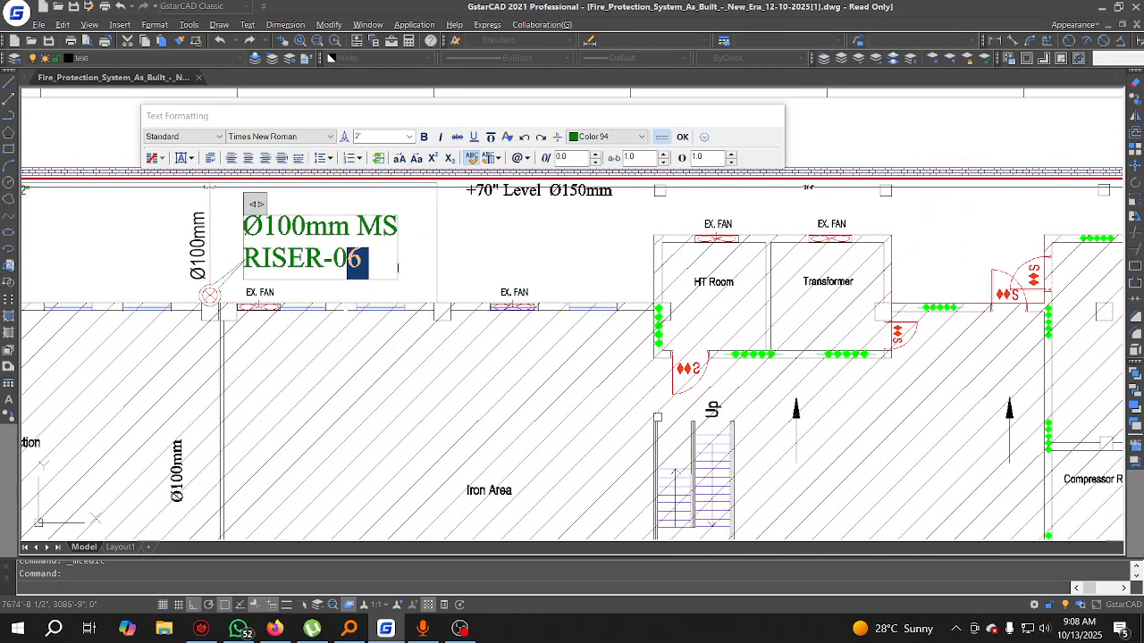
pyautogui.write('5')
pyautogui.click(375, 306)
# Step: Check the master plan's riser labels, the ground floor FIRE LEGEND quantities, and the landing valves beside the exterior-wall risers
pyautogui.scroll(-5, 309, 226)
pyautogui.scroll(5, 505, 356)
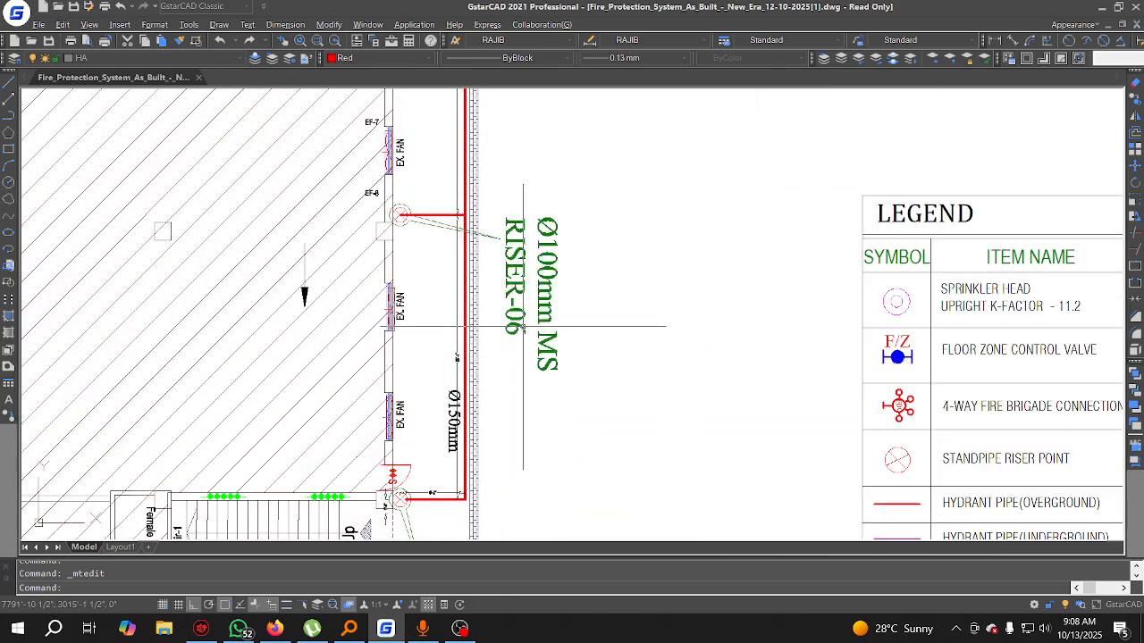
pyautogui.scroll(-5, 523, 326)
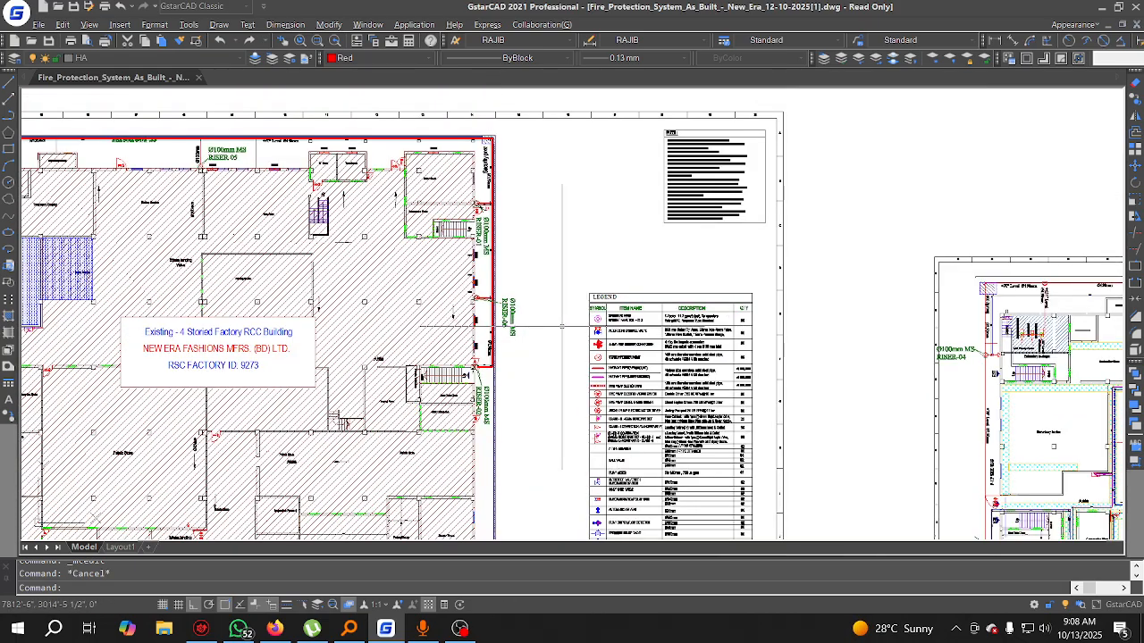
pyautogui.scroll(-5, 562, 327)
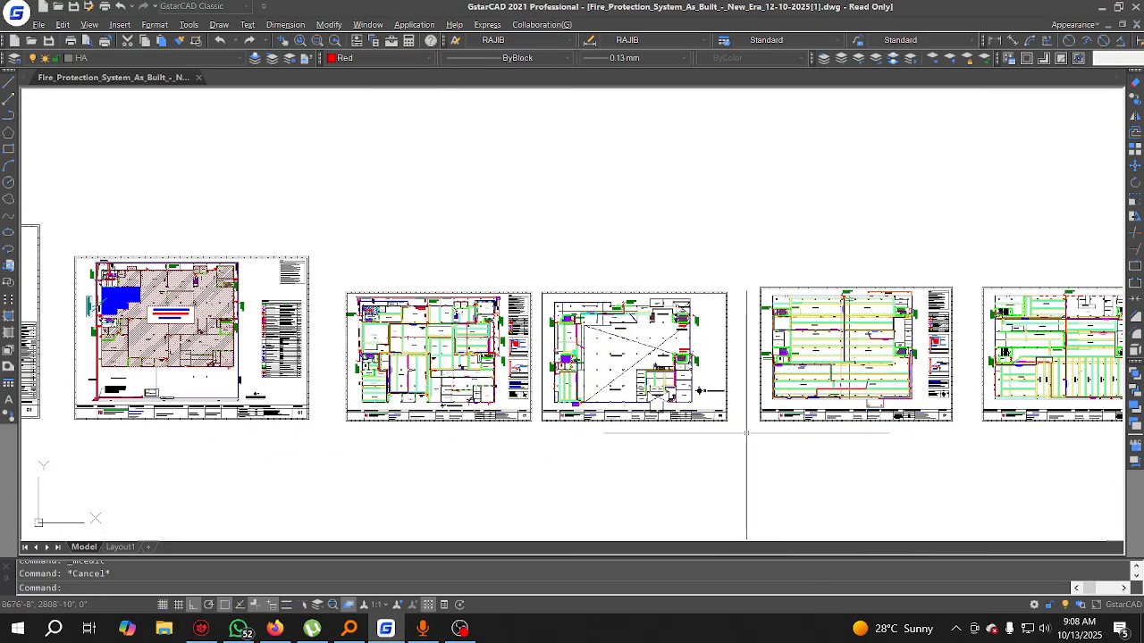
pyautogui.scroll(10, 588, 365)
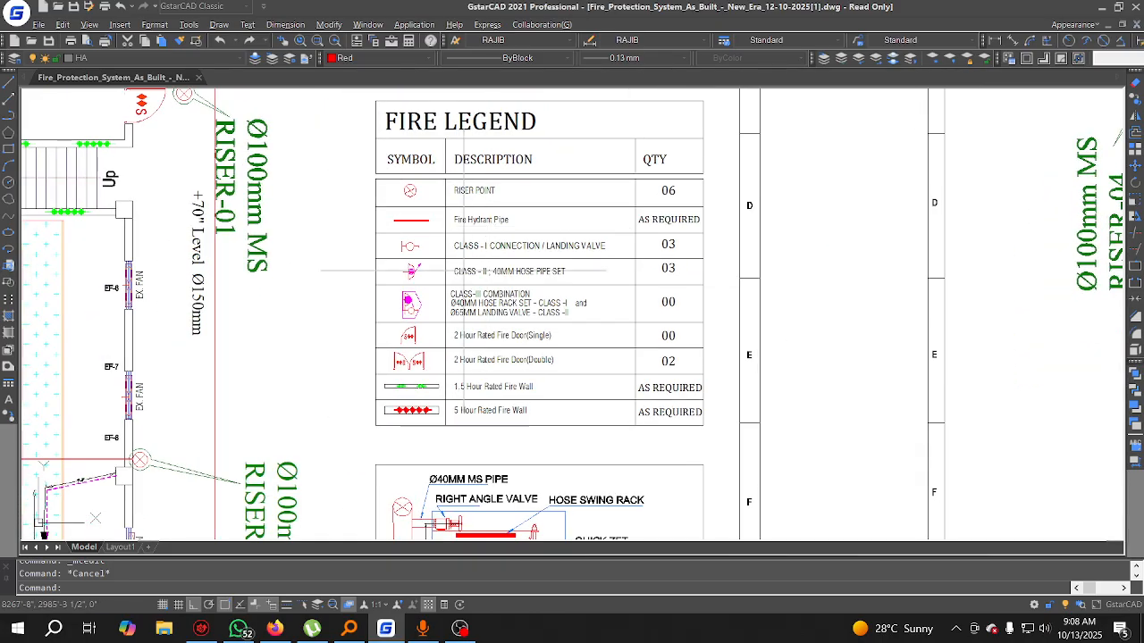
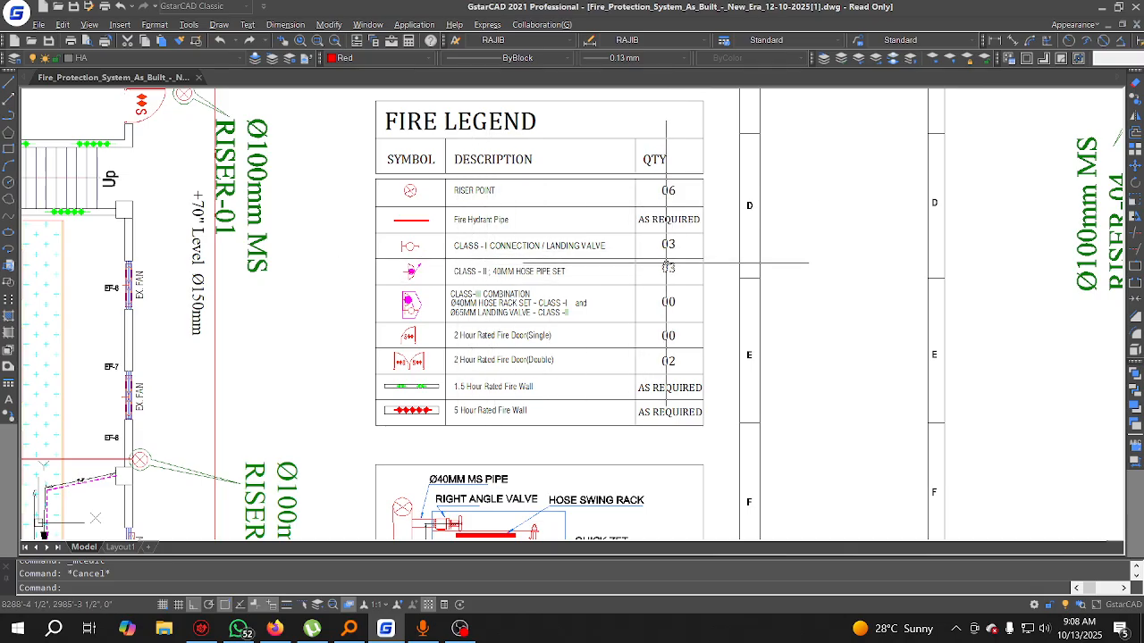
pyautogui.scroll(-4, 474, 247)
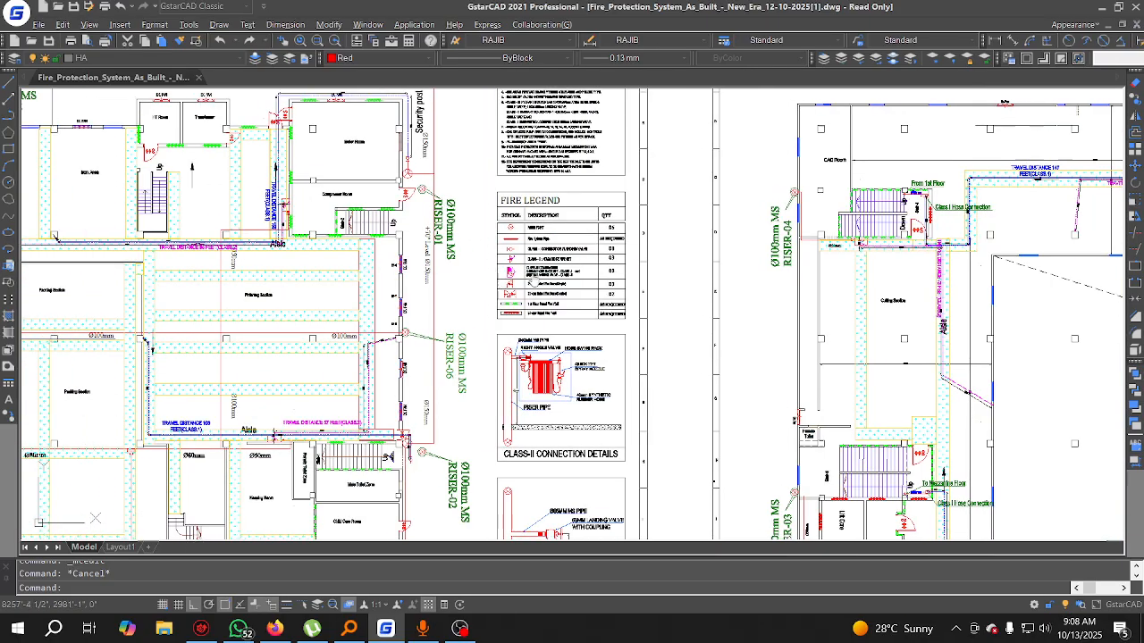
pyautogui.scroll(-2, 484, 192)
pyautogui.scroll(7, 476, 177)
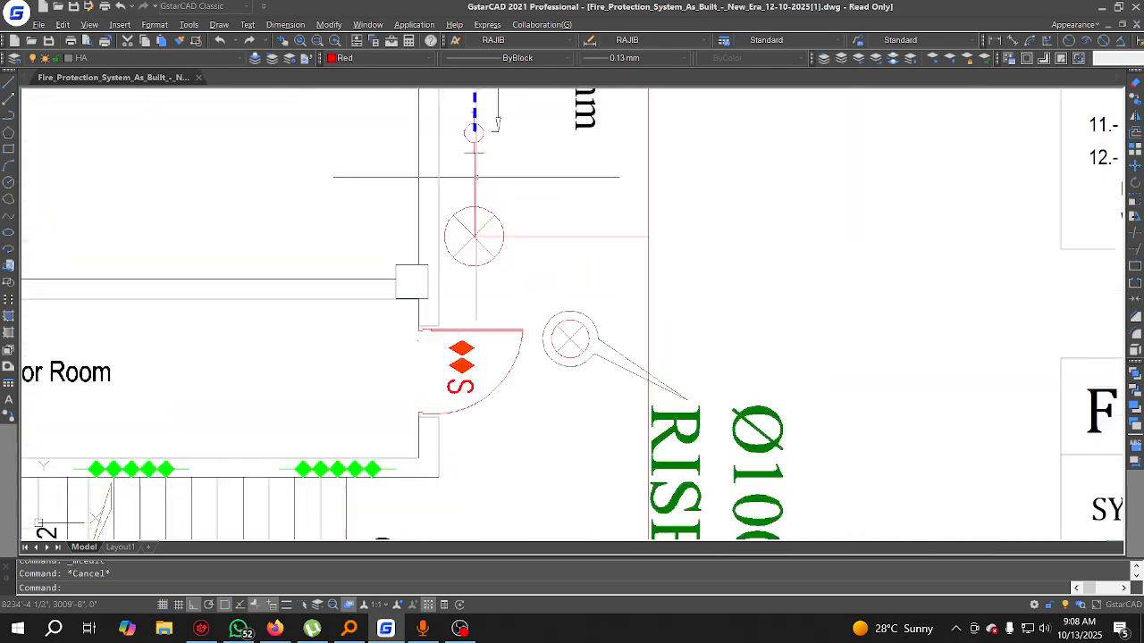
pyautogui.scroll(-7, 487, 190)
pyautogui.moveTo(498, 359); pyautogui.dragTo(495, 322, button='middle')
pyautogui.scroll(6, 492, 329)
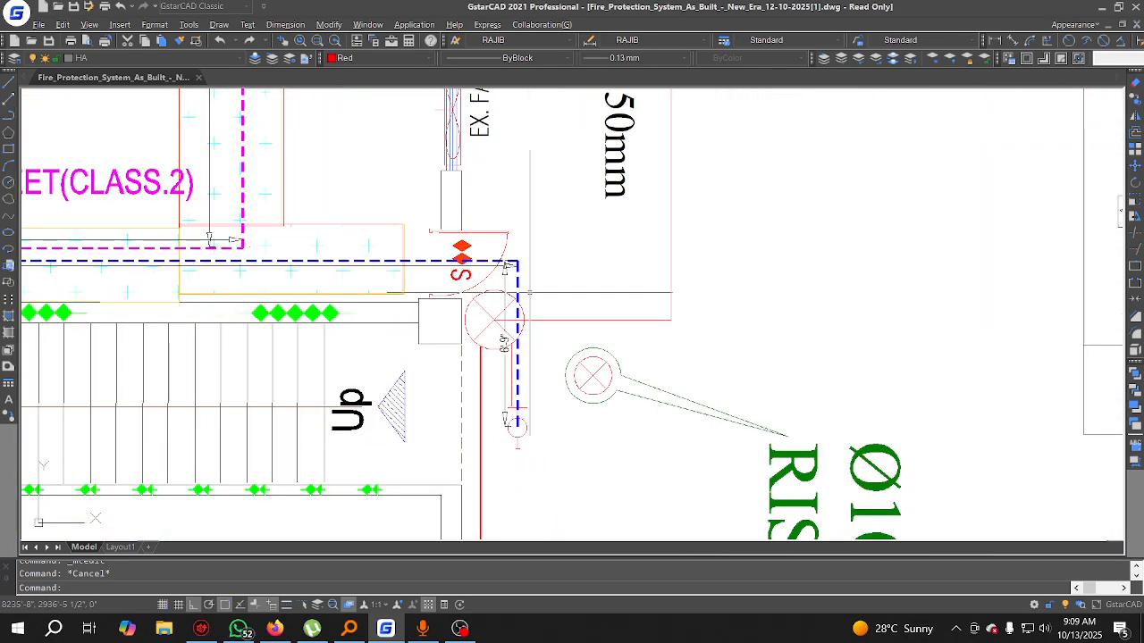
pyautogui.scroll(5, 523, 333)
pyautogui.scroll(-5, 509, 394)
pyautogui.moveTo(513, 408); pyautogui.dragTo(503, 338, button='middle')
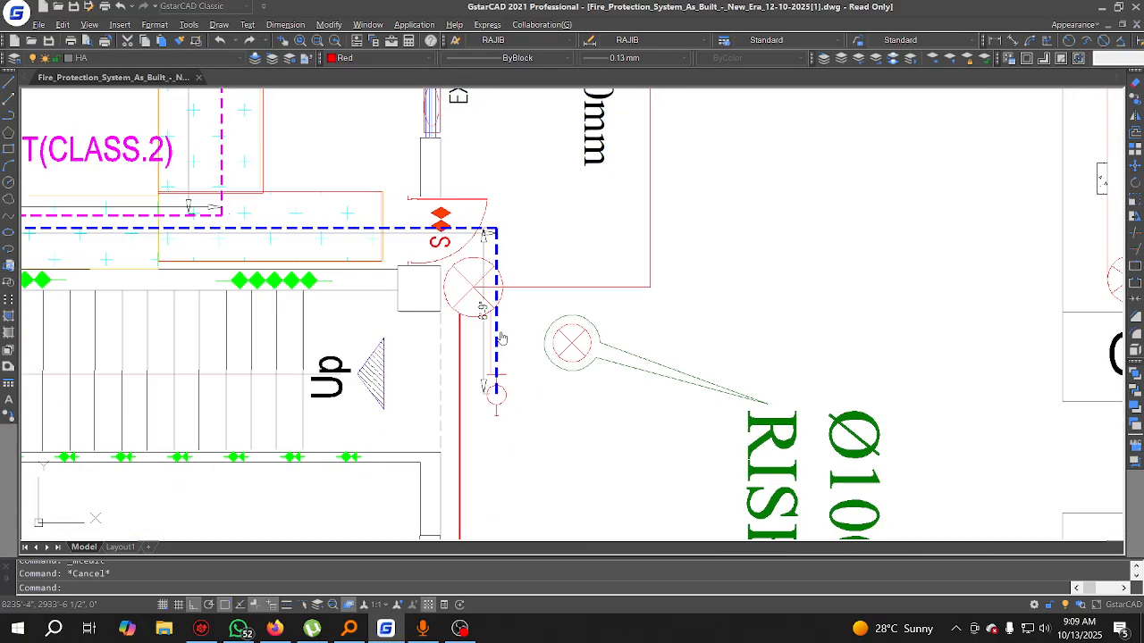
# Step: Rotate the short hydrant pipe line of the riser beside the lower staircase about the riser's centre
pyautogui.click(489, 342)
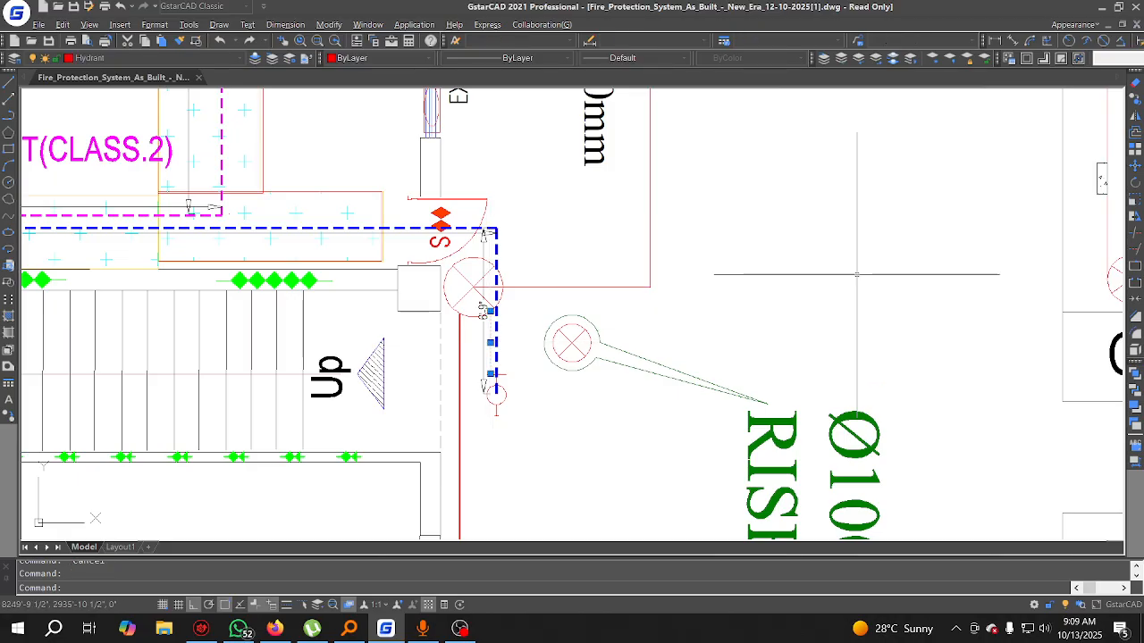
pyautogui.click(1135, 183)
pyautogui.click(487, 310)
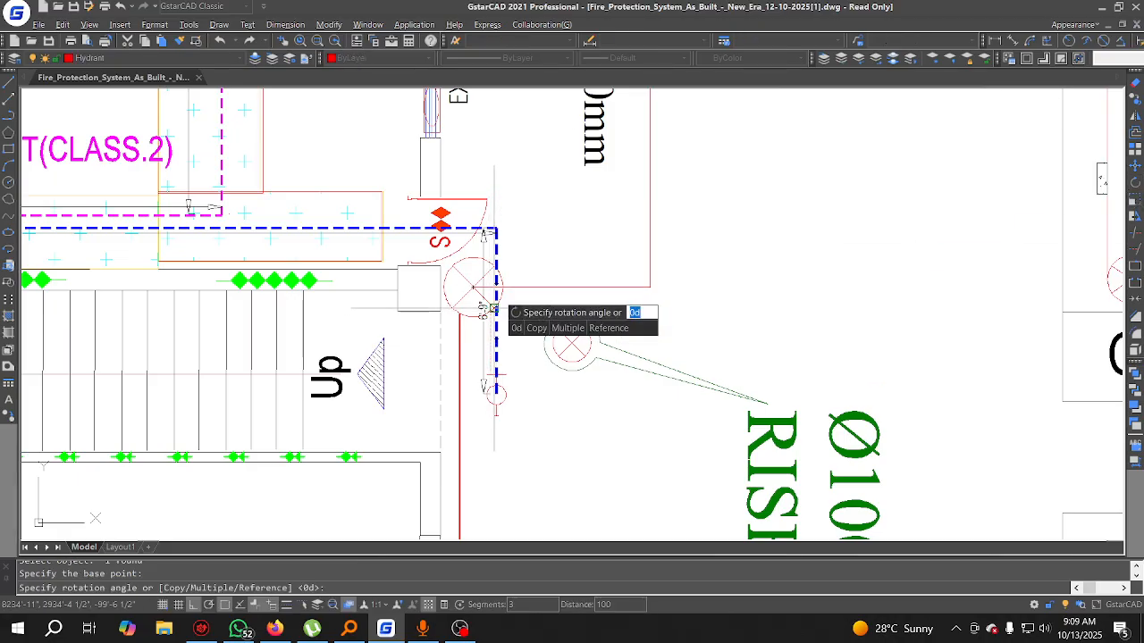
pyautogui.click(334, 316)
# Step: Move the rotated pipe line so it rises vertically from the upper edge of the riser circle
pyautogui.scroll(3, 490, 310)
pyautogui.click(492, 283)
pyautogui.click(485, 285)
pyautogui.moveTo(534, 277); pyautogui.dragTo(529, 315, button='middle')
pyautogui.write('m')
pyautogui.press('Return')
pyautogui.click(485, 355)
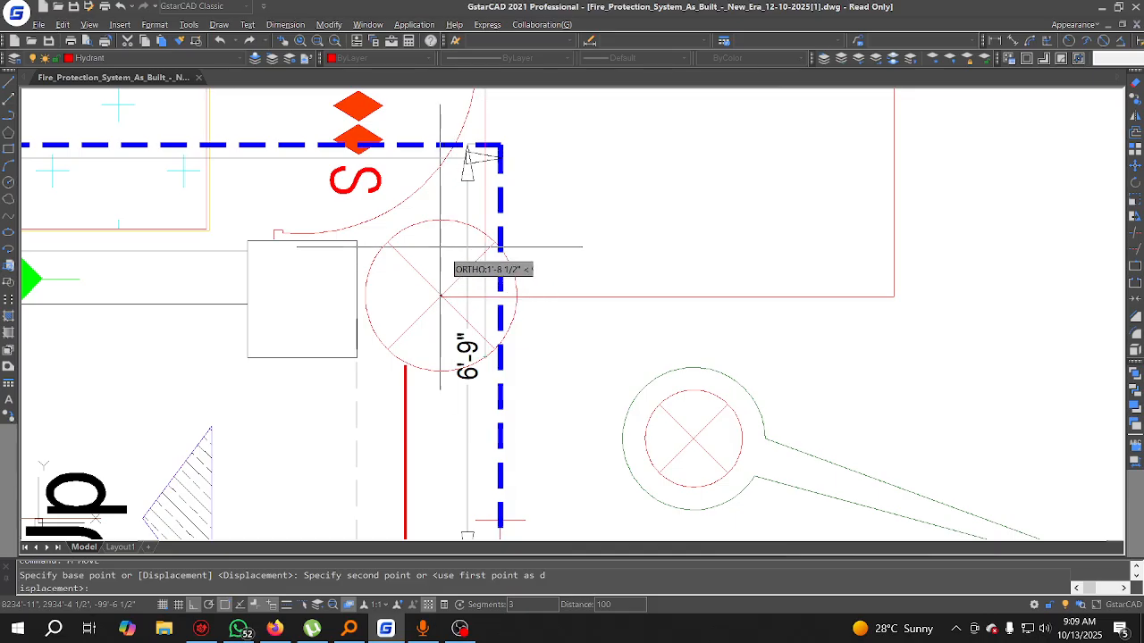
pyautogui.click(478, 217)
# Step: Rotate the landing valve symbol below the riser a quarter turn so it points away from the building
pyautogui.moveTo(486, 211); pyautogui.dragTo(472, 295, button='middle')
pyautogui.scroll(-2, 473, 295)
pyautogui.scroll(1, 472, 400)
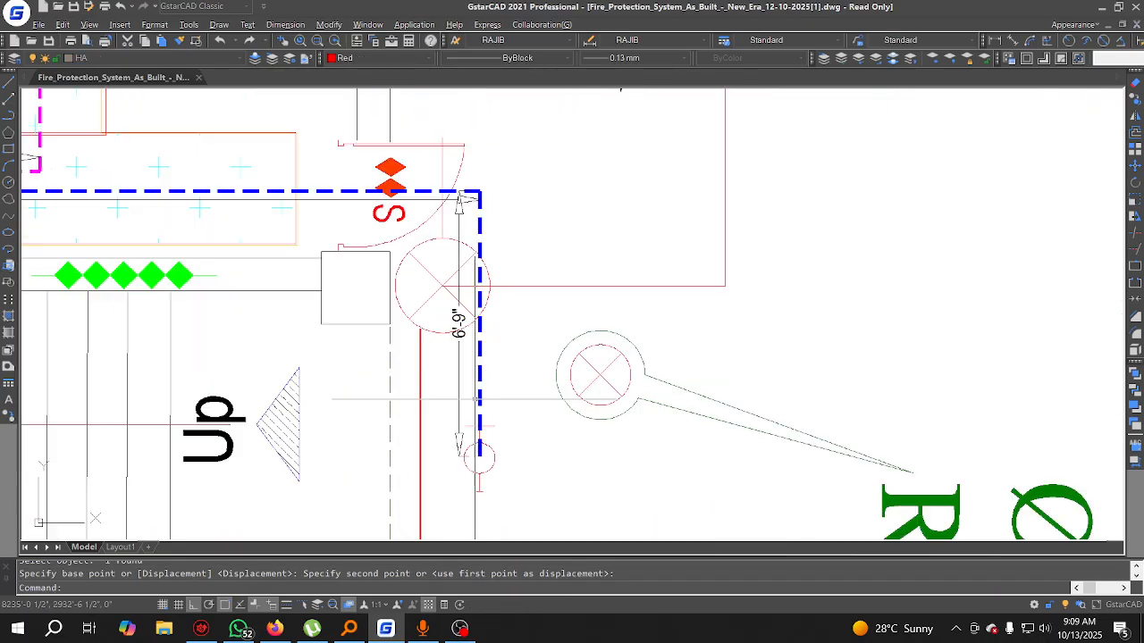
pyautogui.click(491, 430)
pyautogui.click(486, 417)
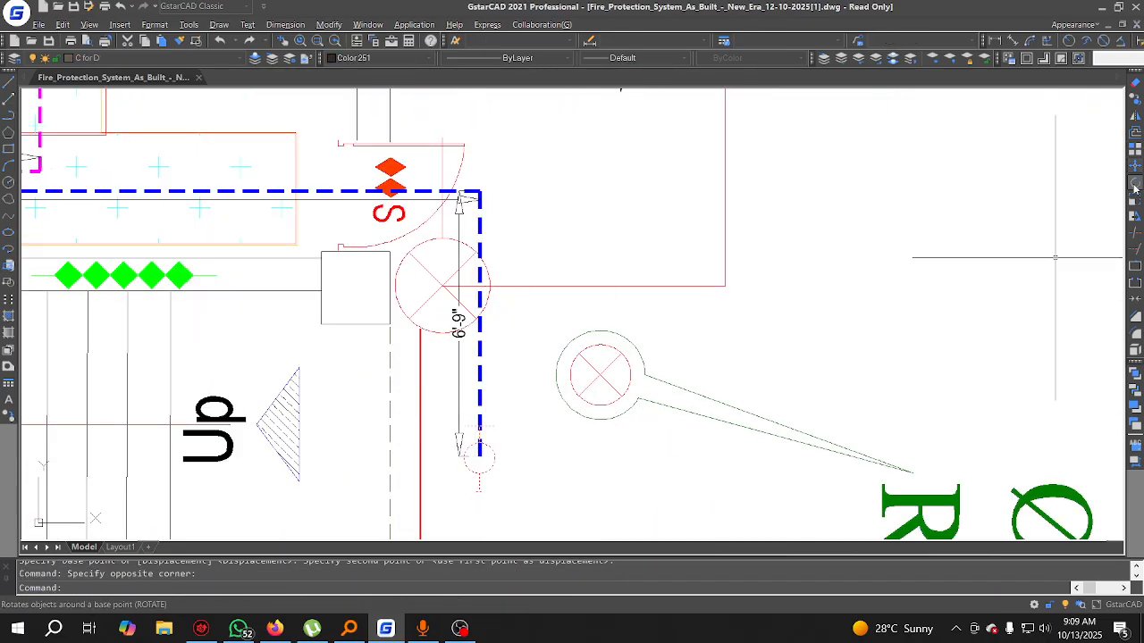
pyautogui.click(1135, 188)
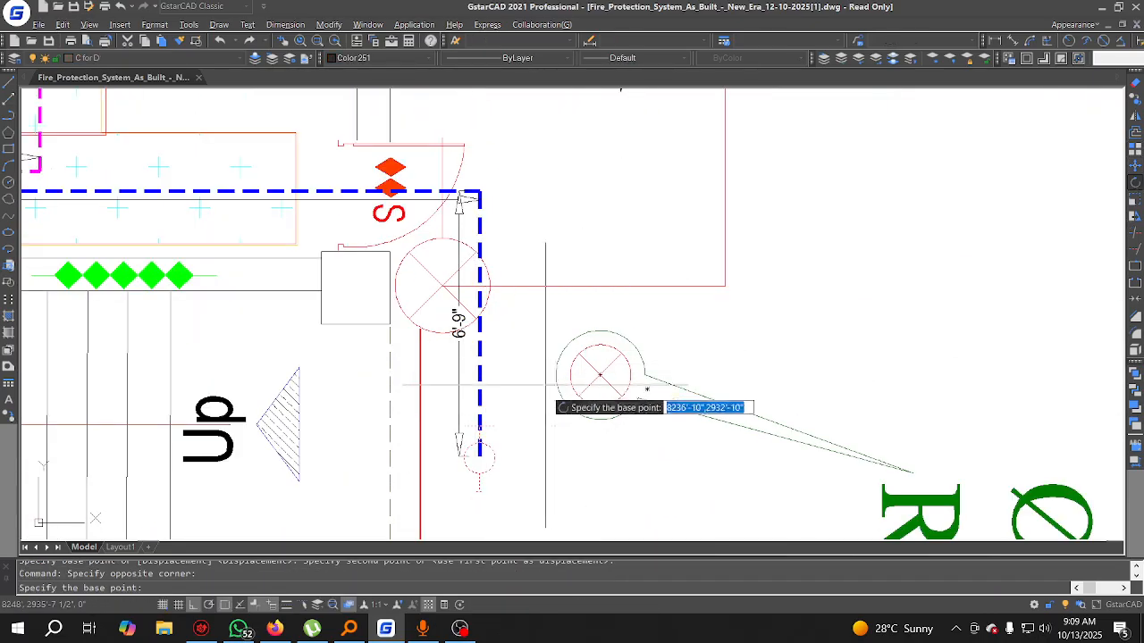
pyautogui.click(480, 427)
pyautogui.click(524, 345)
# Step: Move the rotated landing valve symbol up beside the vertical pipe line, at the corner of the travel distance line
pyautogui.click(528, 437)
pyautogui.click(509, 459)
pyautogui.write('m')
pyautogui.press('space')
pyautogui.click(480, 426)
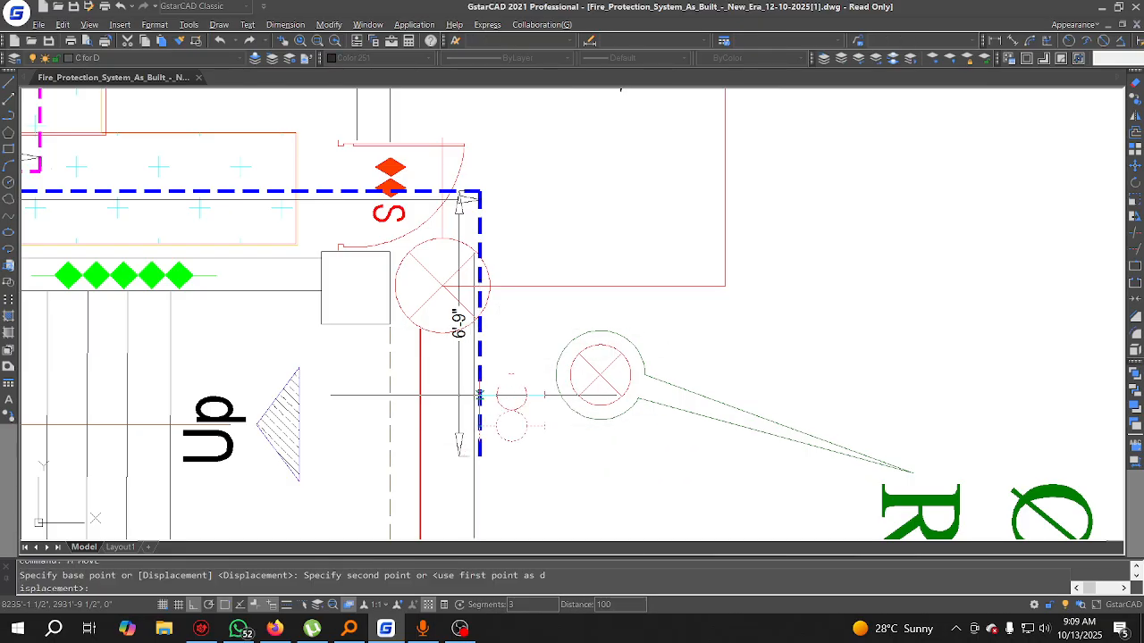
pyautogui.click(458, 206)
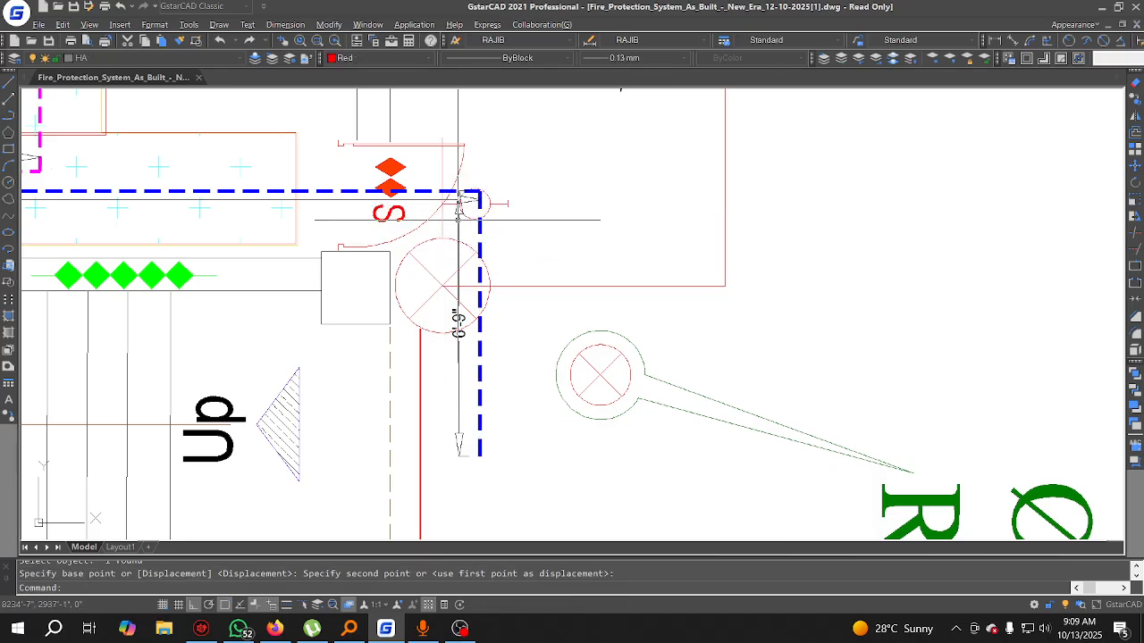
pyautogui.click(446, 222)
pyautogui.click(438, 222)
pyautogui.press('Escape')
# Step: Shift the landing valve symbol slightly outward to leave a gap from the vertical pipe line
pyautogui.scroll(4, 491, 216)
pyautogui.click(526, 238)
pyautogui.click(497, 173)
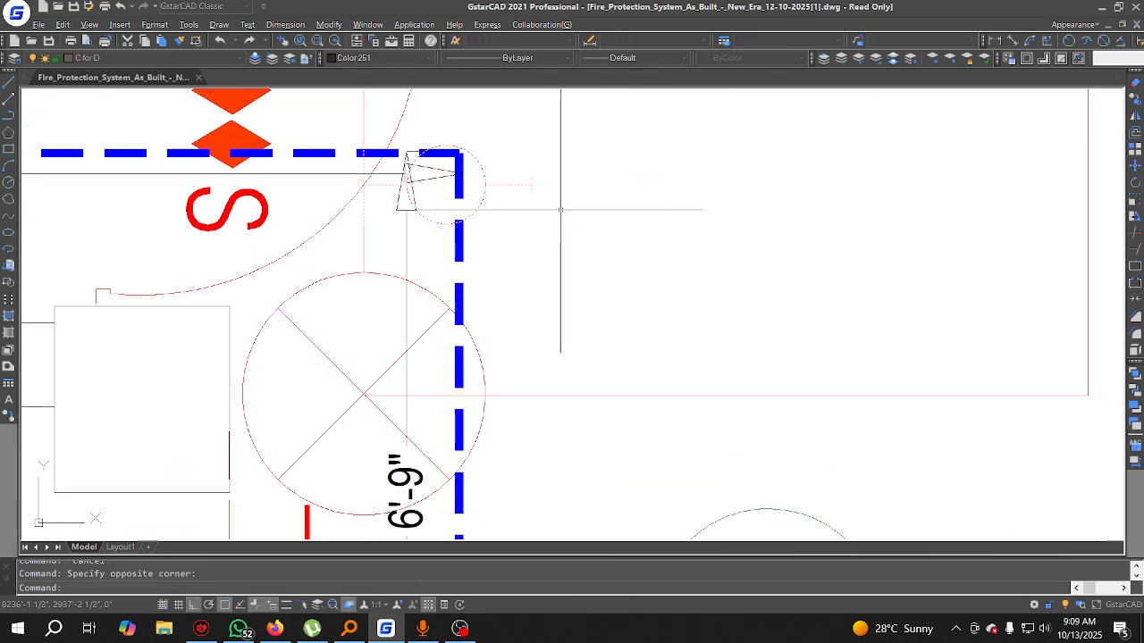
pyautogui.write('m')
pyautogui.press('space')
pyautogui.click(562, 254)
pyautogui.click(582, 258)
# Step: Shorten the vertical riser pipe line so its upper end is level with the landing valve's centreline
pyautogui.moveTo(384, 231); pyautogui.dragTo(434, 404, button='middle')
pyautogui.click(436, 247)
pyautogui.click(414, 239)
pyautogui.click(414, 323)
pyautogui.scroll(3, 425, 358)
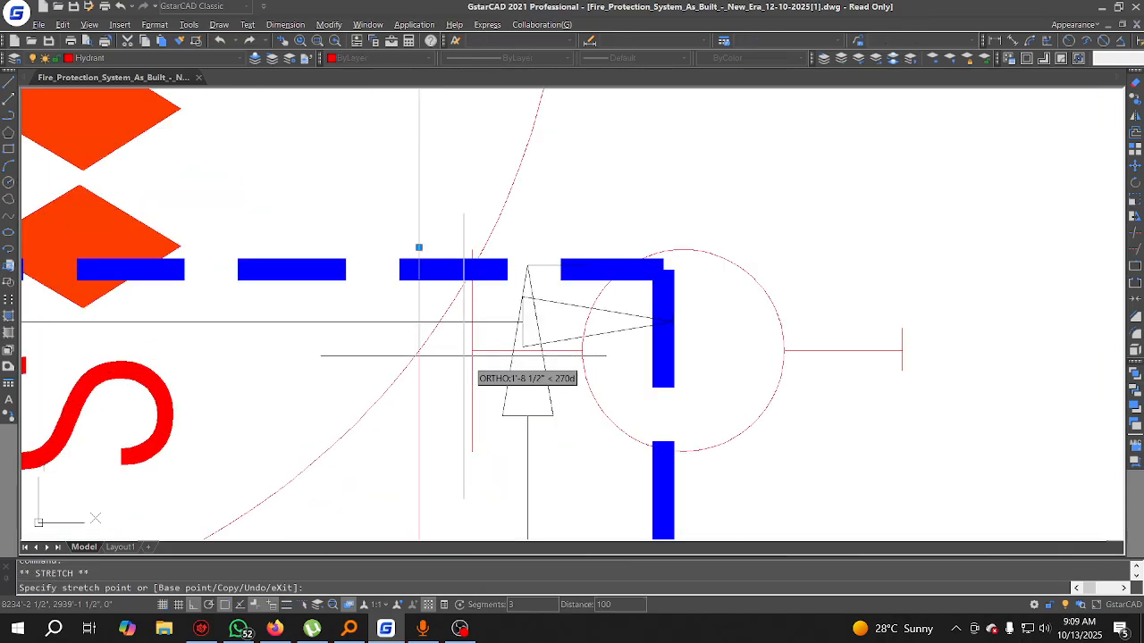
pyautogui.click(435, 354)
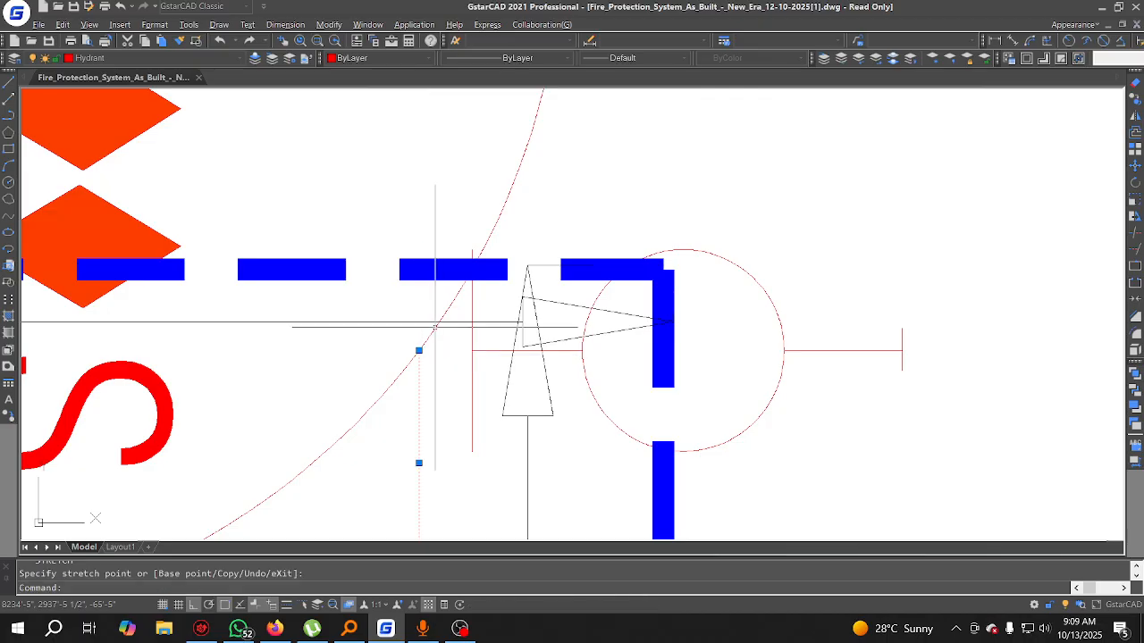
# Step: Draw a horizontal polyline connecting the landing valve's flange to the end of the vertical pipe line
pyautogui.click(8, 115)
pyautogui.click(477, 347)
pyautogui.press('Escape')
pyautogui.press('space')
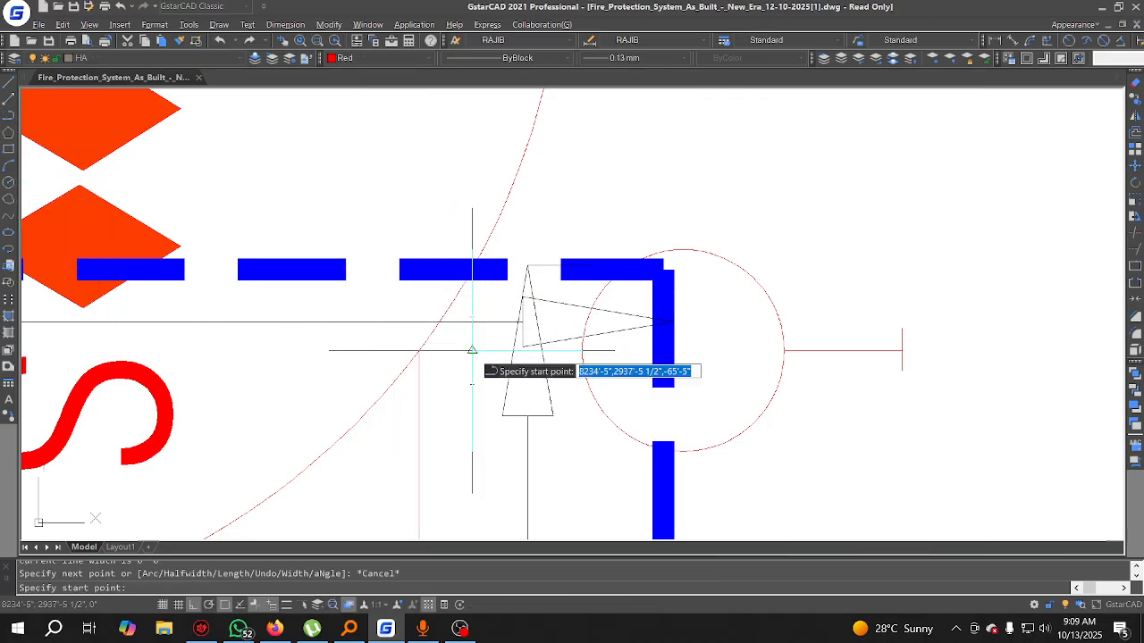
pyautogui.click(472, 350)
pyautogui.click(419, 350)
pyautogui.press('Escape')
# Step: Move the landing valve symbol slightly down towards the riser circle
pyautogui.scroll(-3, 471, 337)
pyautogui.click(661, 376)
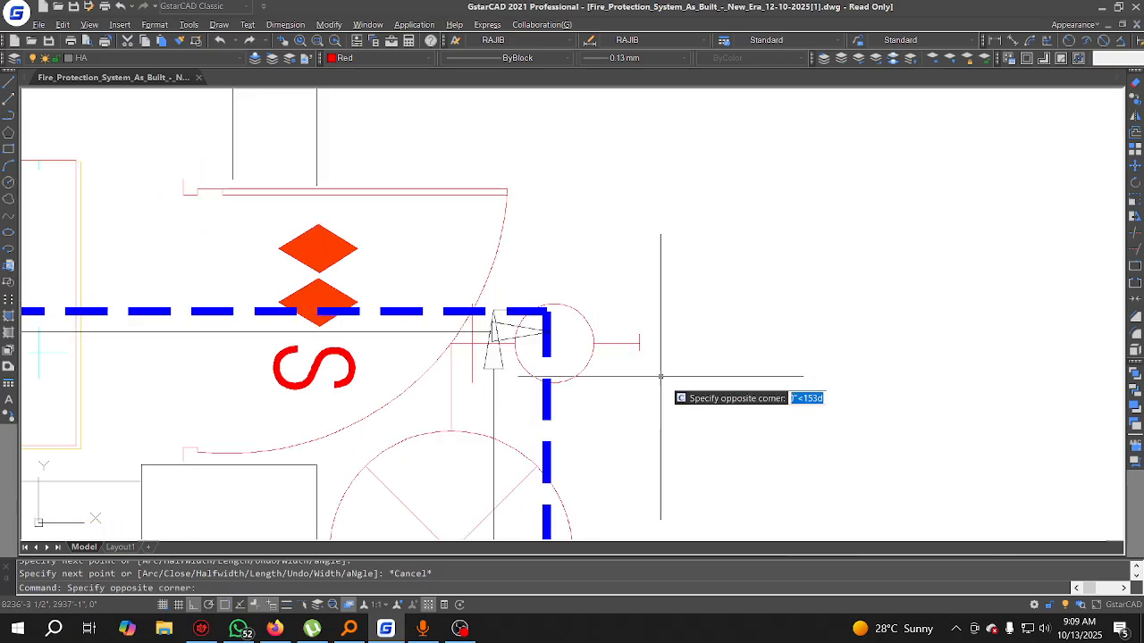
pyautogui.click(638, 315)
pyautogui.write('m')
pyautogui.press('space')
pyautogui.click(687, 309)
pyautogui.click(689, 325)
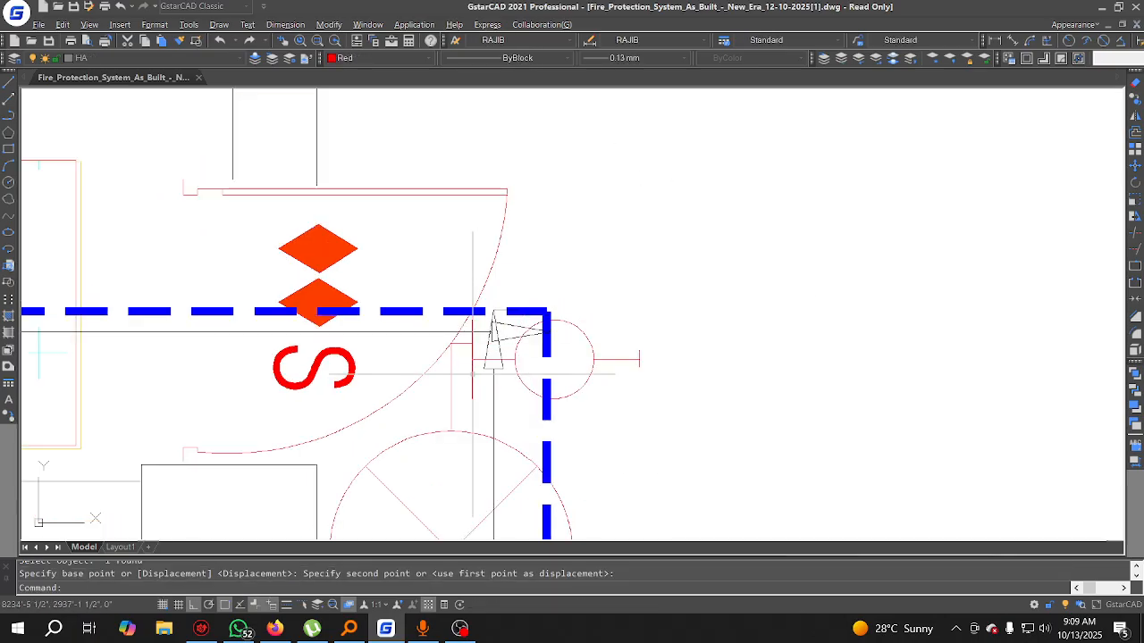
# Step: Stretch the connecting line and the vertical pipe's upper end down to meet the moved valve's centreline
pyautogui.click(463, 344)
pyautogui.scroll(4, 464, 349)
pyautogui.click(459, 320)
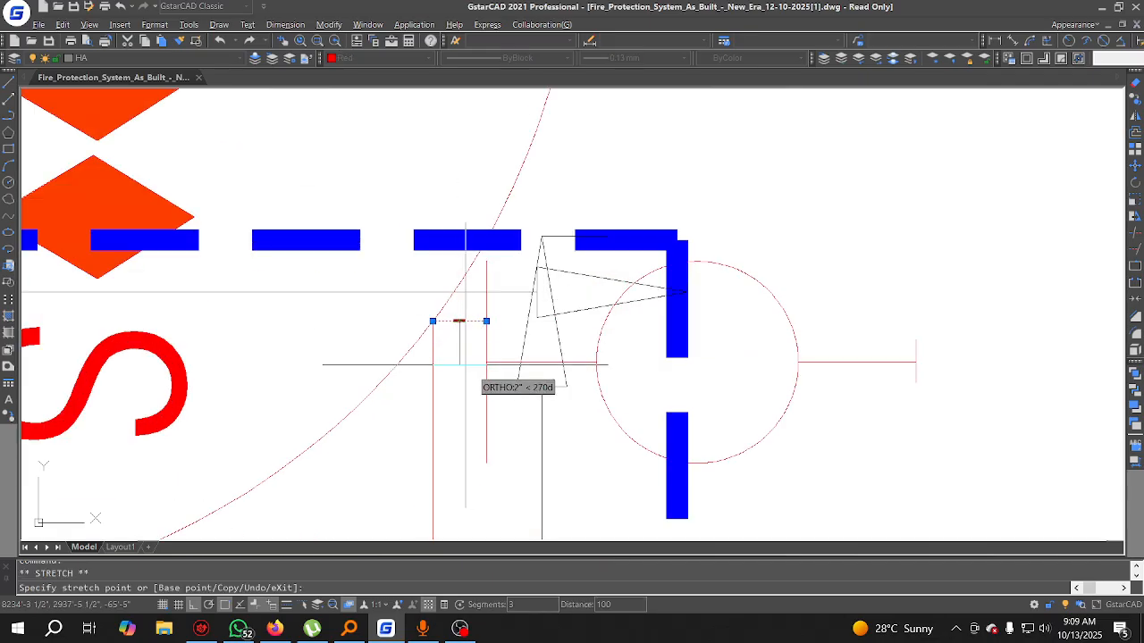
pyautogui.click(466, 363)
pyautogui.click(444, 378)
pyautogui.click(428, 366)
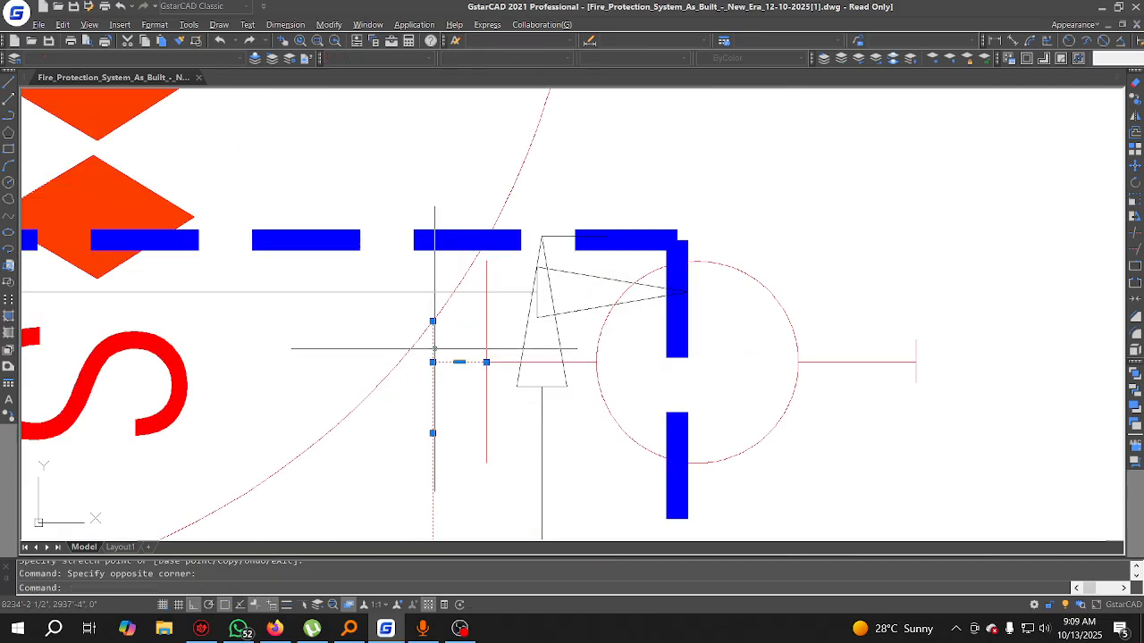
pyautogui.click(432, 362)
pyautogui.press('Escape')
# Step: Copy the landing valve with its connecting pipes onto the riser outside the Compressor Room, using the riser centres as reference points
pyautogui.scroll(-5, 375, 353)
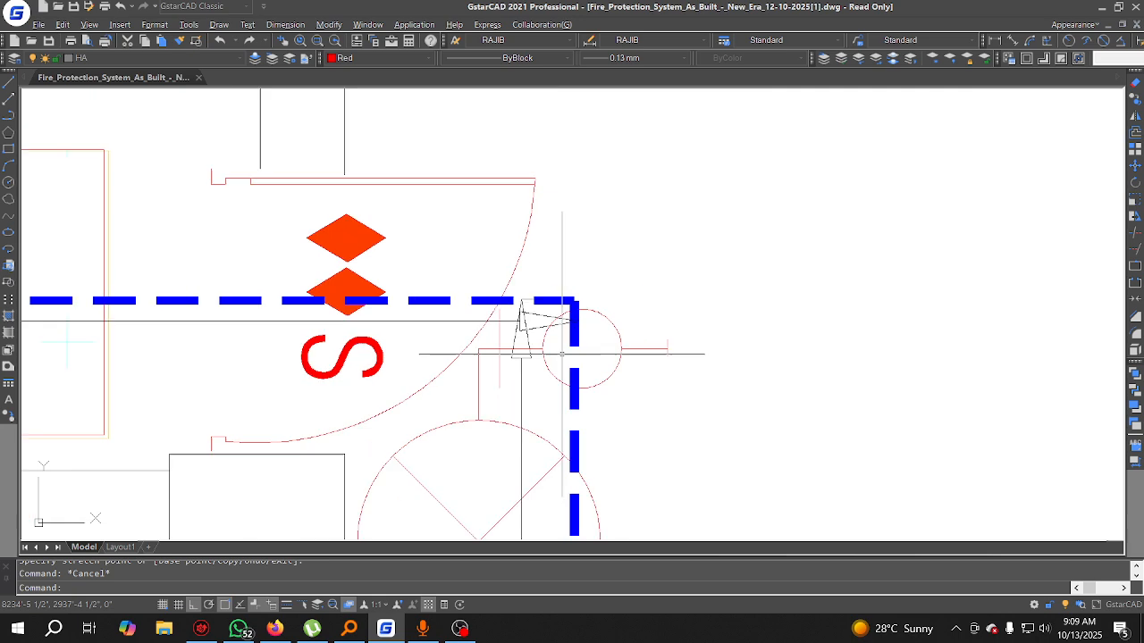
pyautogui.scroll(-3, 432, 362)
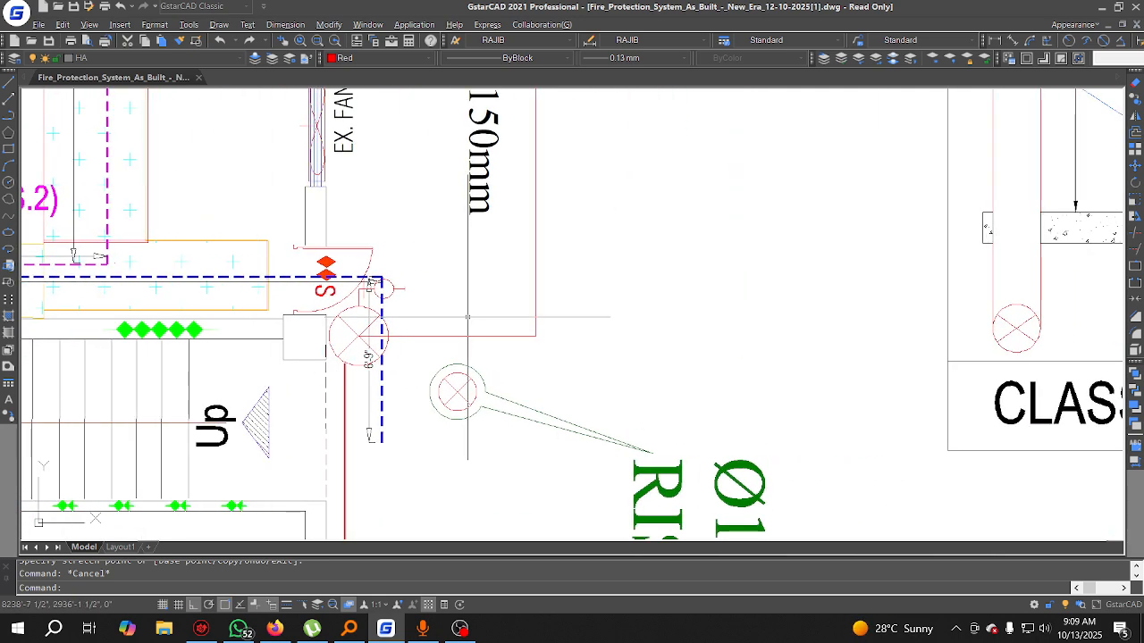
pyautogui.scroll(2, 379, 301)
pyautogui.scroll(2, 365, 272)
pyautogui.click(334, 272)
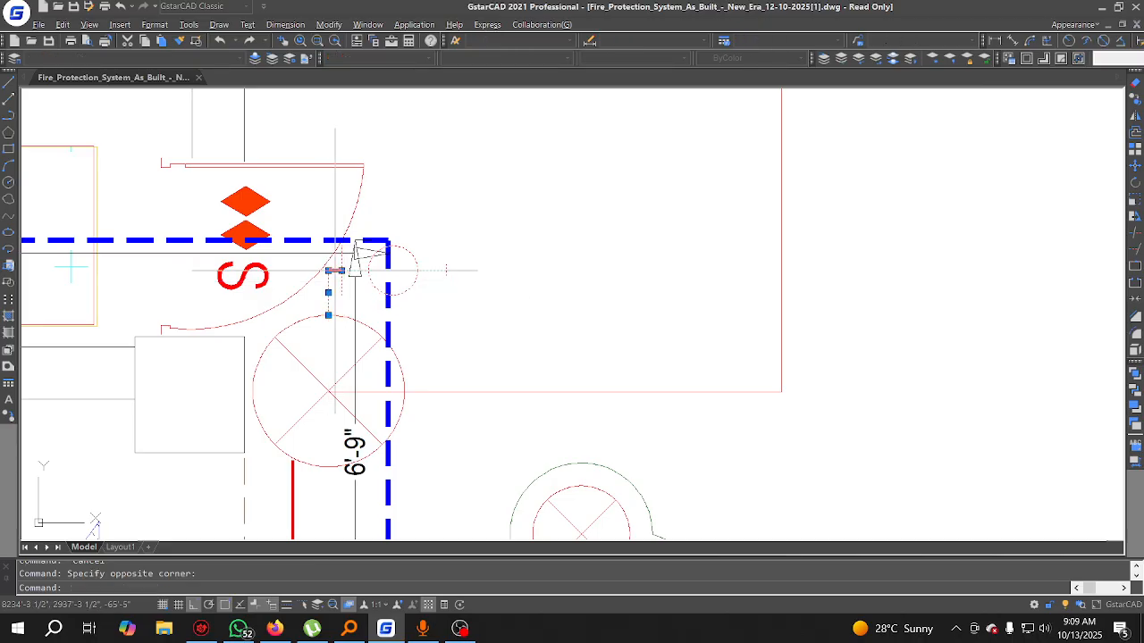
pyautogui.click(1135, 99)
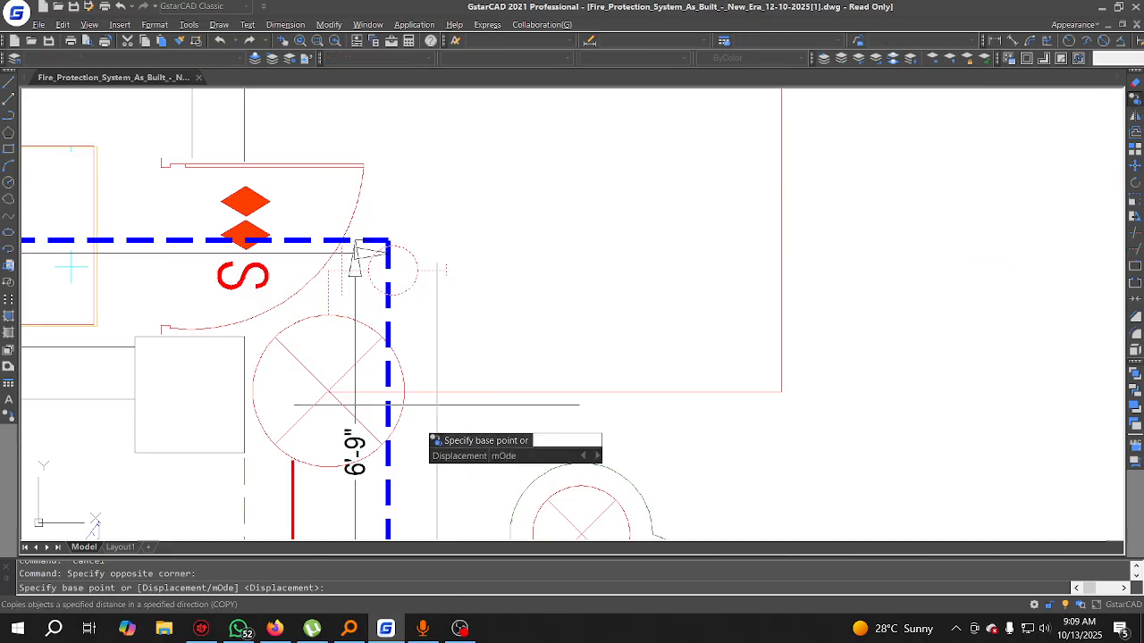
pyautogui.click(328, 391)
pyautogui.scroll(-5, 304, 429)
pyautogui.scroll(6, 387, 356)
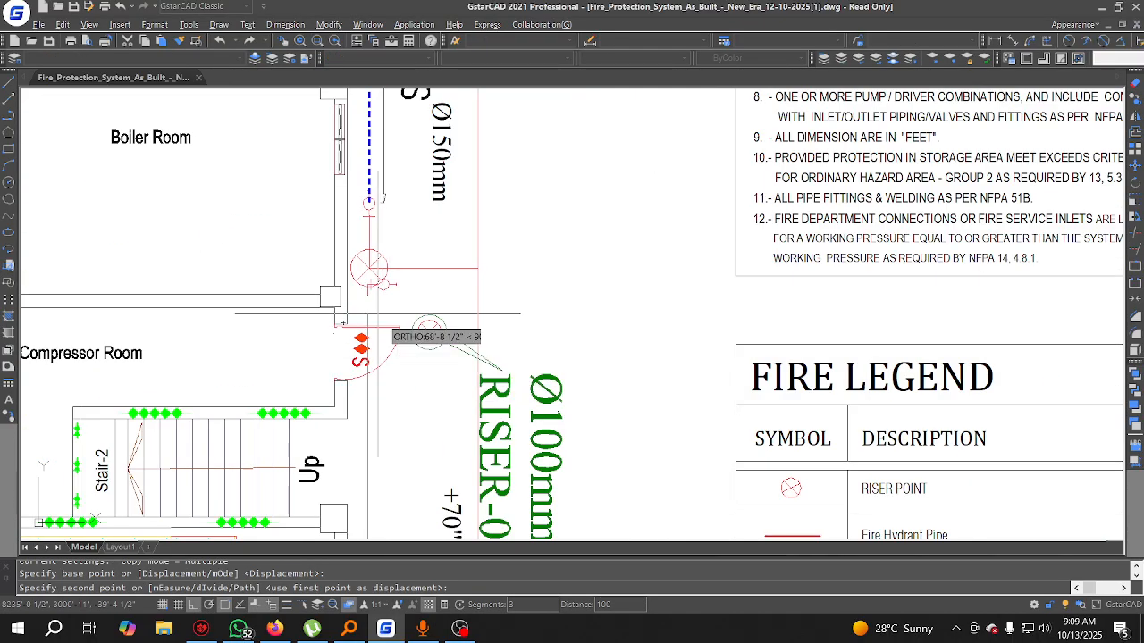
pyautogui.click(369, 266)
pyautogui.press('Escape')
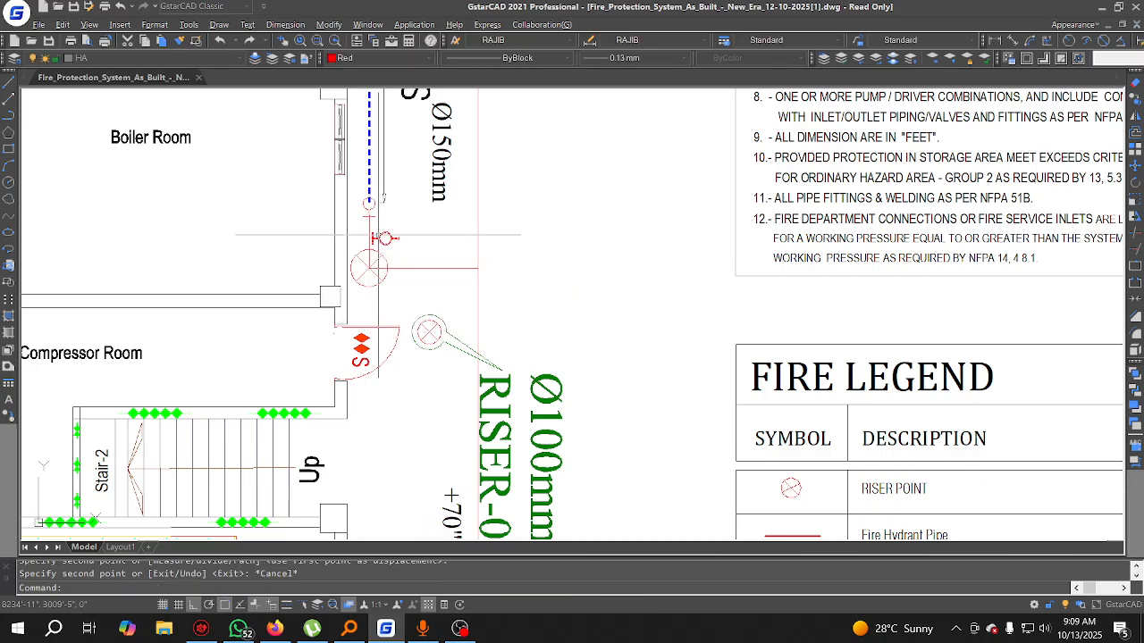
# Step: Erase the fitting linework between the dashed pipe end and the riser point beside the Boiler Room
pyautogui.click(364, 212)
pyautogui.press('Delete')
pyautogui.scroll(-4, 413, 216)
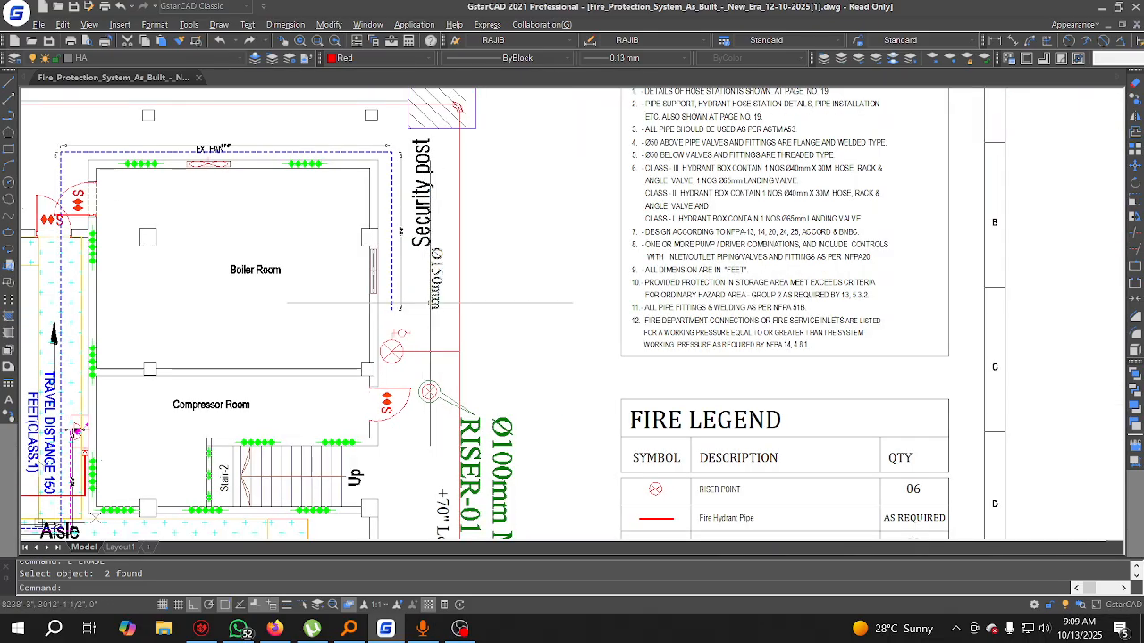
# Step: Inspect the ground floor sheet, its fire legend and connection details, and the neighbouring mezzanine floor sheet
pyautogui.scroll(-5, 430, 302)
pyautogui.moveTo(384, 302); pyautogui.dragTo(605, 283, button='middle')
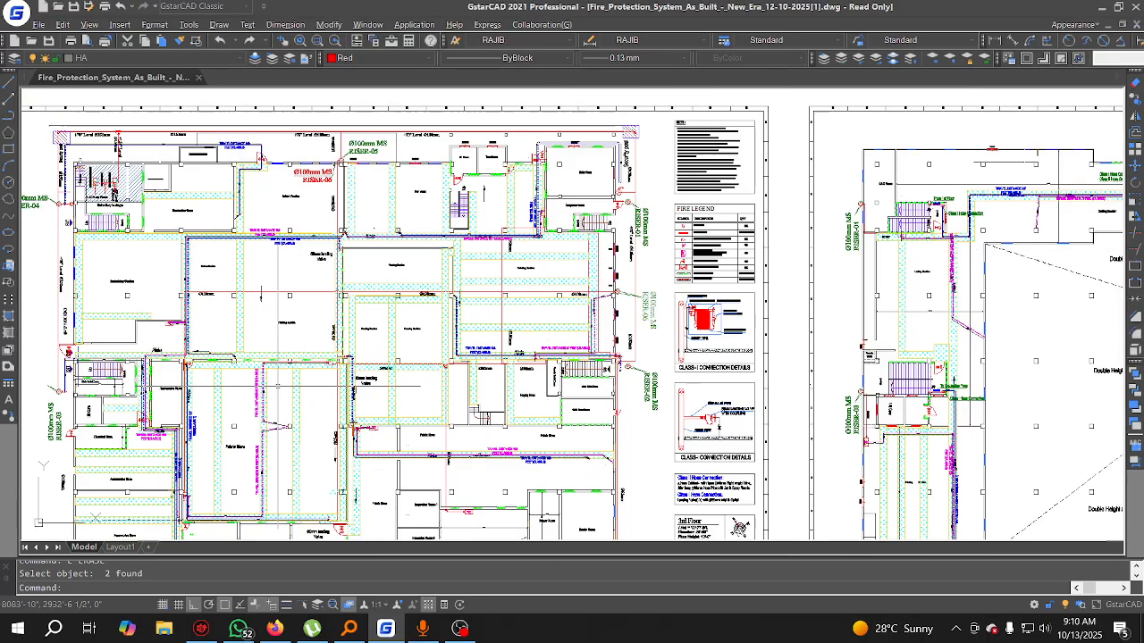
pyautogui.scroll(6, 333, 409)
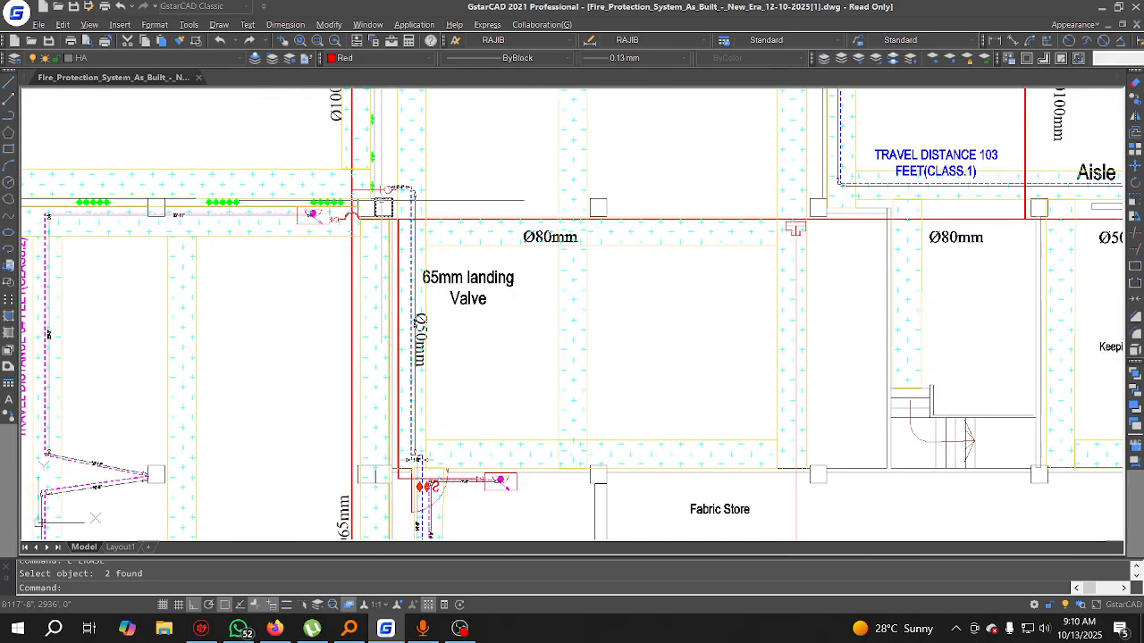
pyautogui.scroll(-4, 381, 200)
pyautogui.moveTo(379, 219); pyautogui.dragTo(416, 359, button='middle')
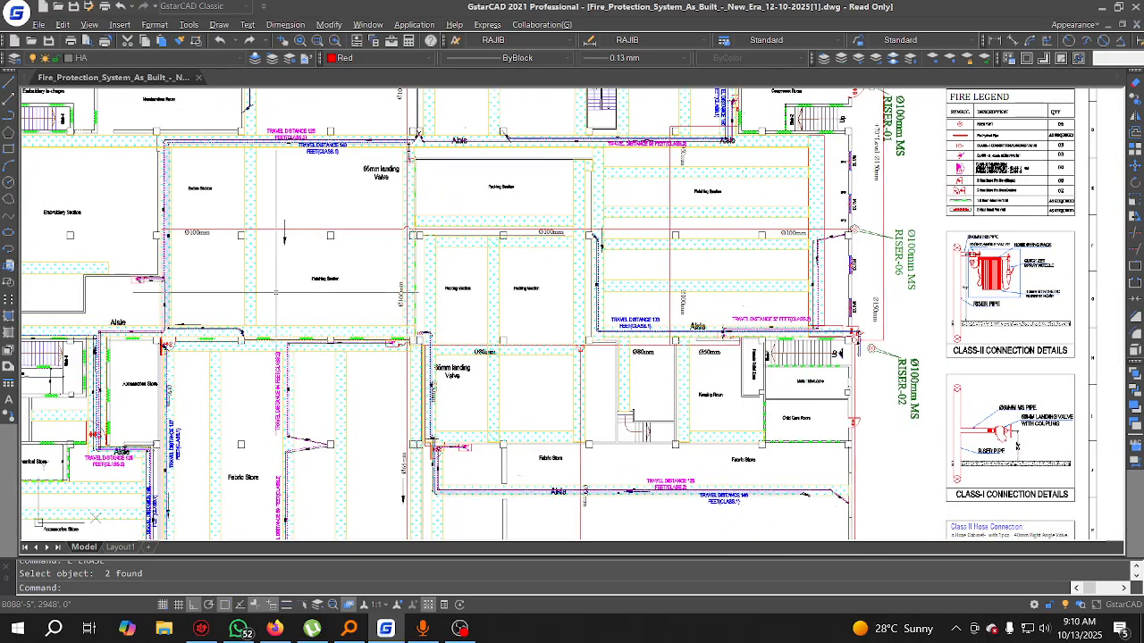
pyautogui.moveTo(191, 313); pyautogui.dragTo(358, 307, button='middle')
pyautogui.scroll(-4, 359, 307)
pyautogui.moveTo(693, 295); pyautogui.dragTo(470, 295, button='middle')
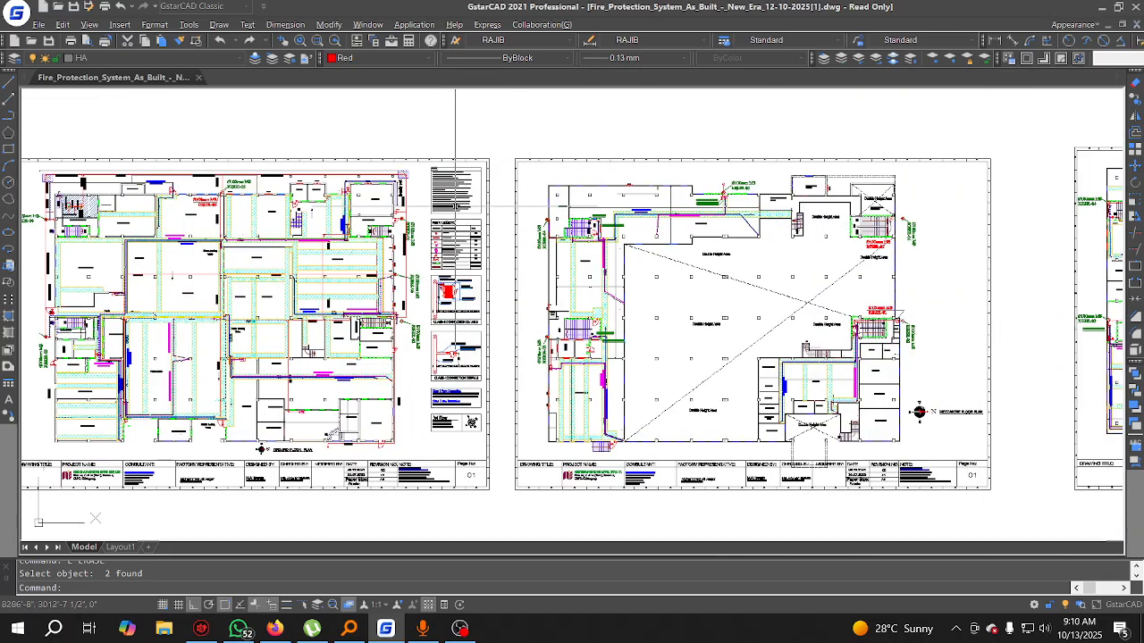
pyautogui.scroll(5, 483, 282)
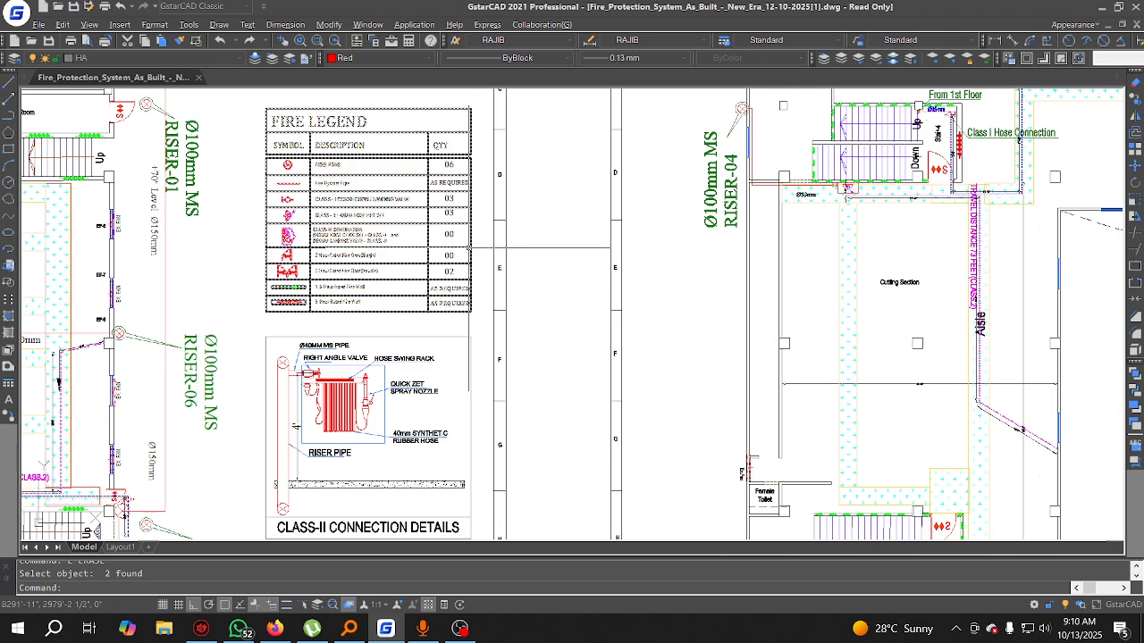
pyautogui.scroll(-2, 391, 263)
pyautogui.moveTo(633, 280); pyautogui.dragTo(286, 285, button='middle')
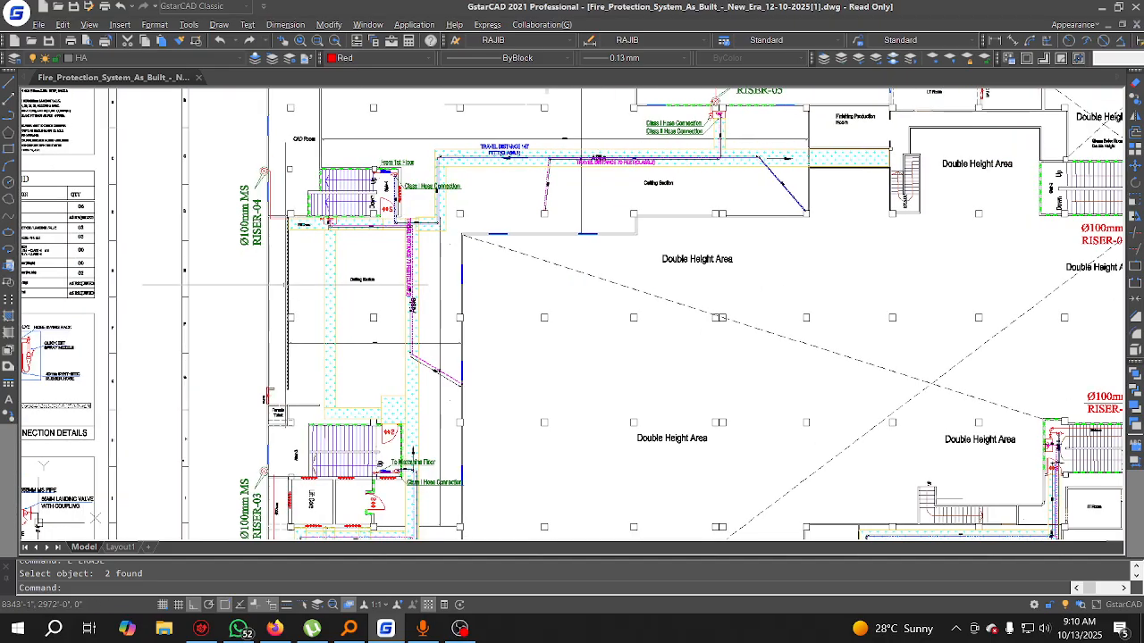
pyautogui.scroll(-5, 290, 277)
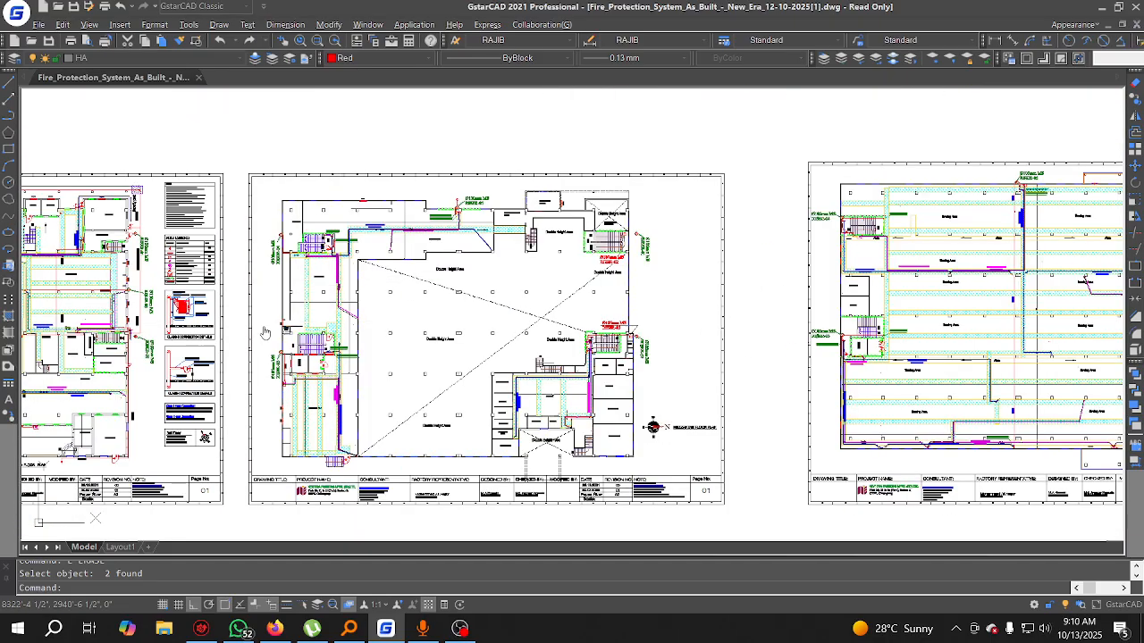
pyautogui.moveTo(265, 333); pyautogui.dragTo(470, 330, button='middle')
# Step: Move the MEZZANINE FLOOR PLAN title and its compass straight down to just above the title block
pyautogui.scroll(8, 894, 438)
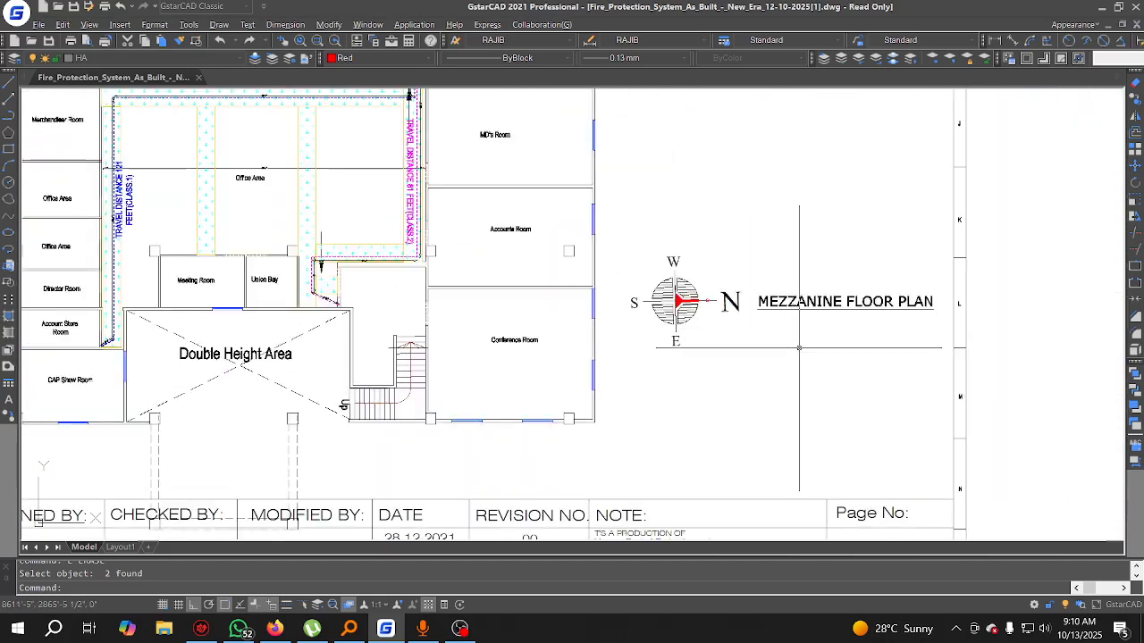
pyautogui.click(774, 367)
pyautogui.click(592, 202)
pyautogui.click(1135, 166)
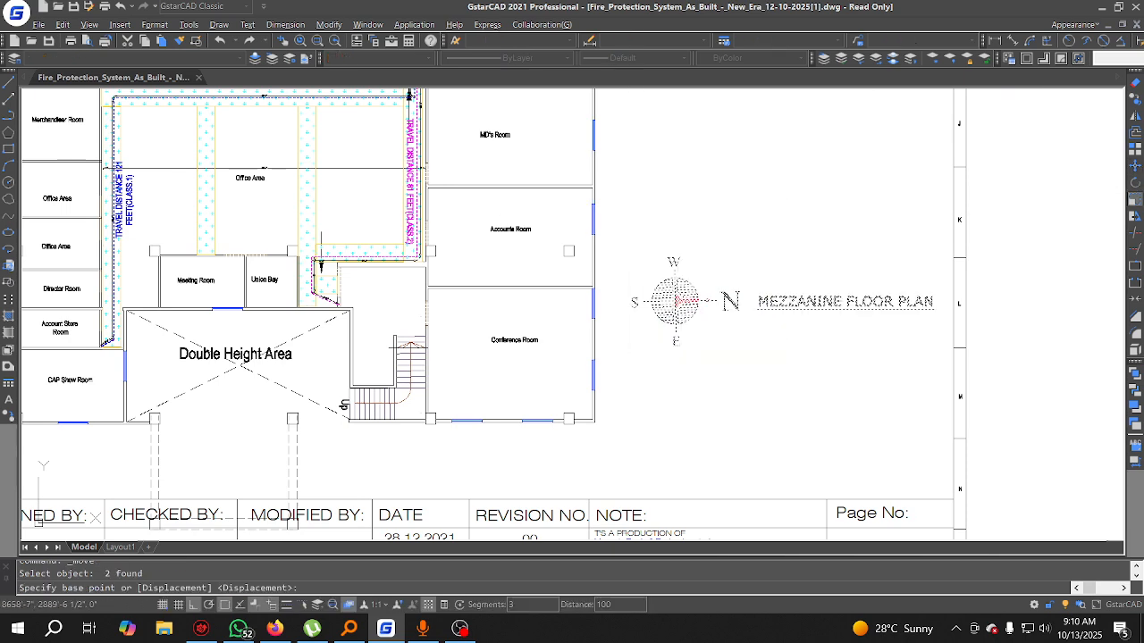
pyautogui.moveTo(1092, 238); pyautogui.dragTo(824, 177, button='middle')
pyautogui.click(824, 176)
pyautogui.click(824, 329)
# Step: Erase the old compass from the 3rd Floor information box on the ground floor sheet
pyautogui.scroll(-6, 572, 368)
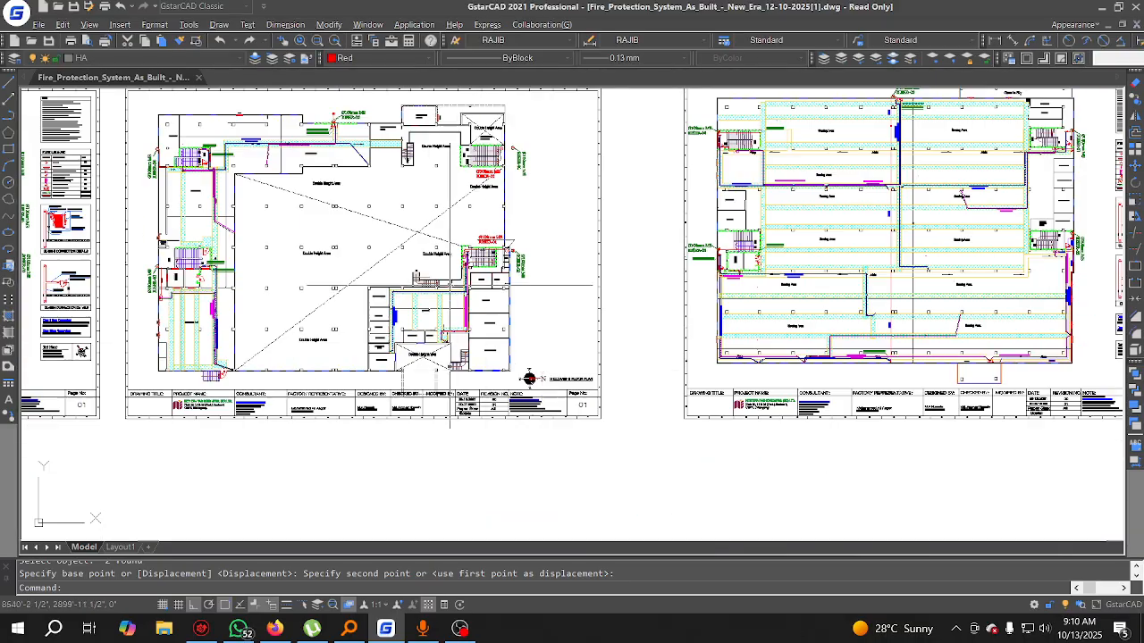
pyautogui.moveTo(452, 282); pyautogui.dragTo(577, 329, button='middle')
pyautogui.moveTo(414, 335); pyautogui.dragTo(1026, 341, button='middle')
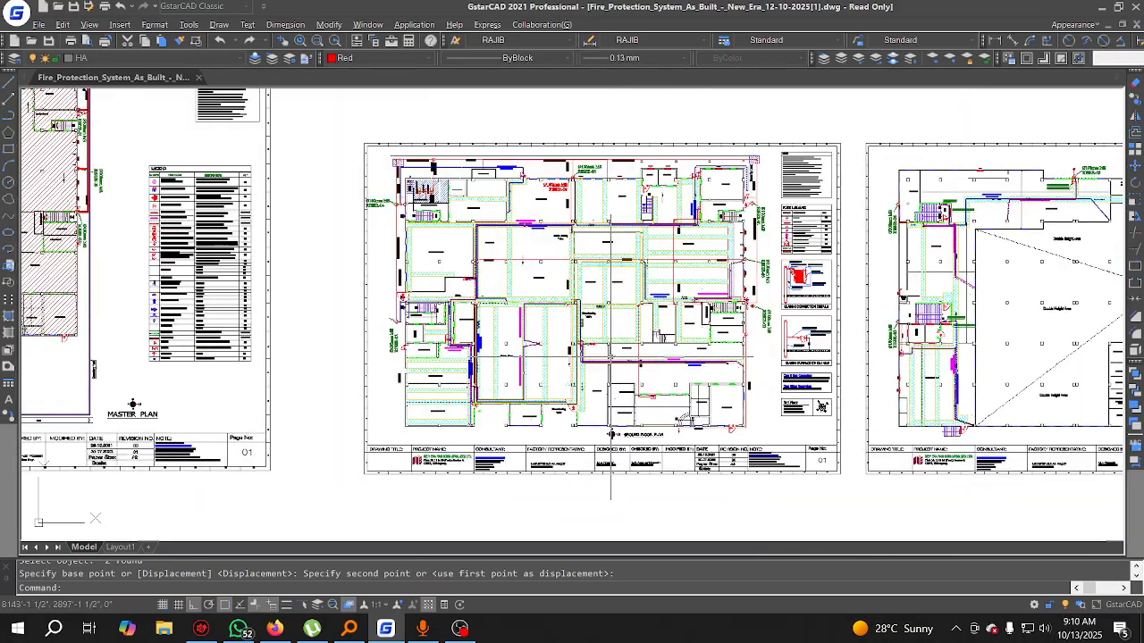
pyautogui.scroll(2, 854, 408)
pyautogui.moveTo(832, 403); pyautogui.dragTo(360, 344, button='middle')
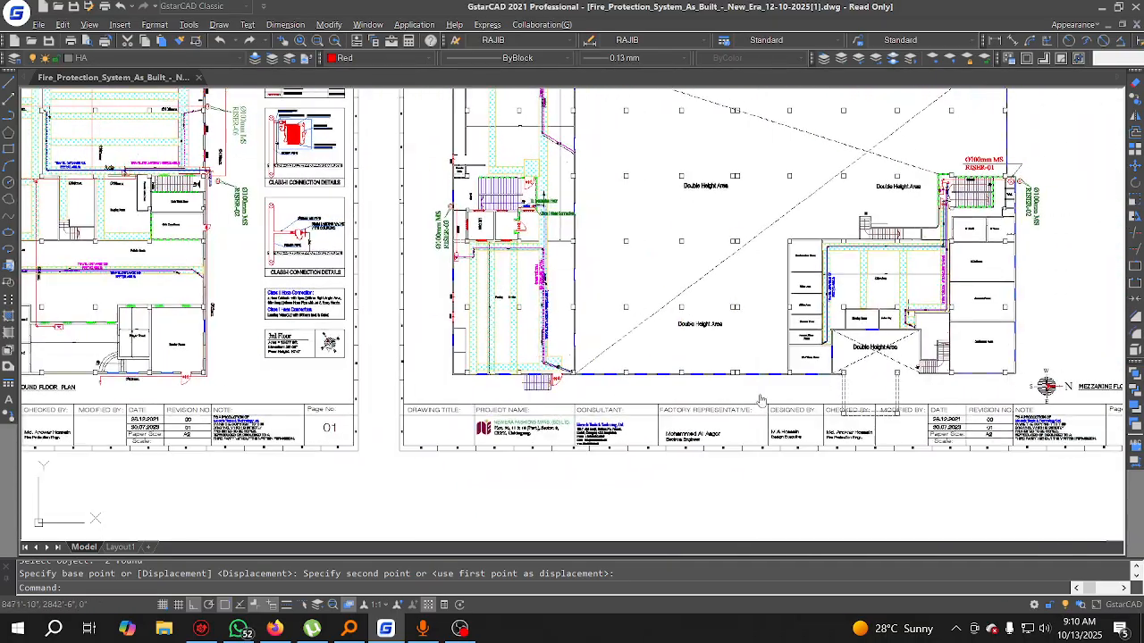
pyautogui.moveTo(761, 399); pyautogui.dragTo(449, 387, button='middle')
pyautogui.moveTo(184, 407); pyautogui.dragTo(575, 411, button='middle')
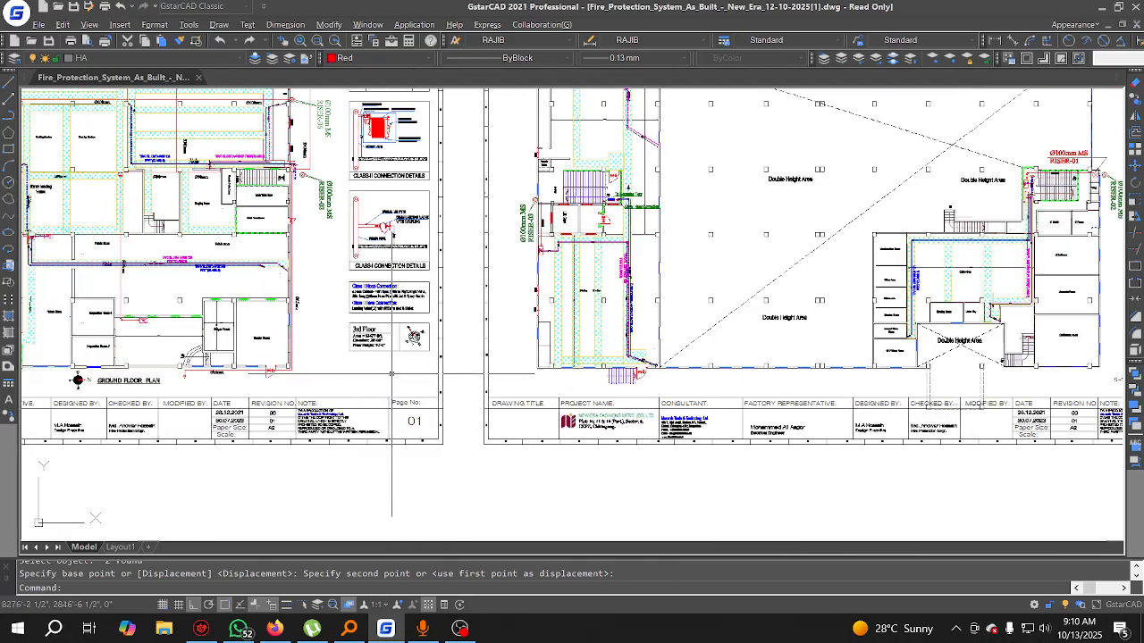
pyautogui.scroll(6, 404, 347)
pyautogui.click(450, 319)
pyautogui.click(1135, 85)
pyautogui.scroll(-6, 633, 250)
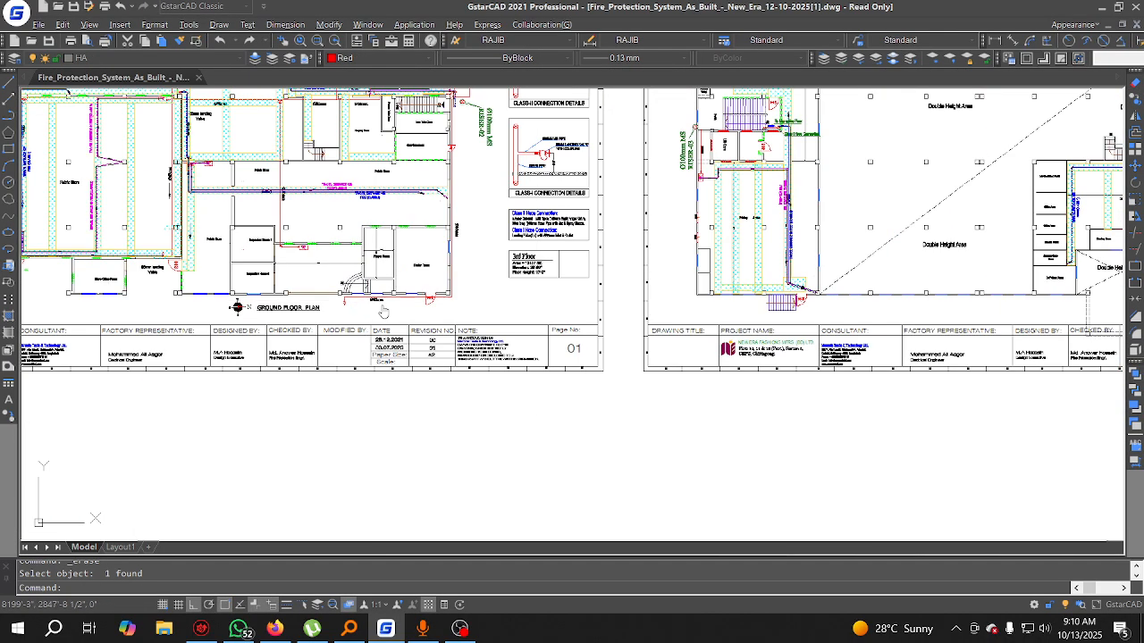
# Step: Copy the compass beside the GROUND FLOOR PLAN title into the empty cell of the 3rd Floor information box
pyautogui.moveTo(383, 308); pyautogui.dragTo(502, 305, button='middle')
pyautogui.scroll(4, 384, 318)
pyautogui.click(338, 295)
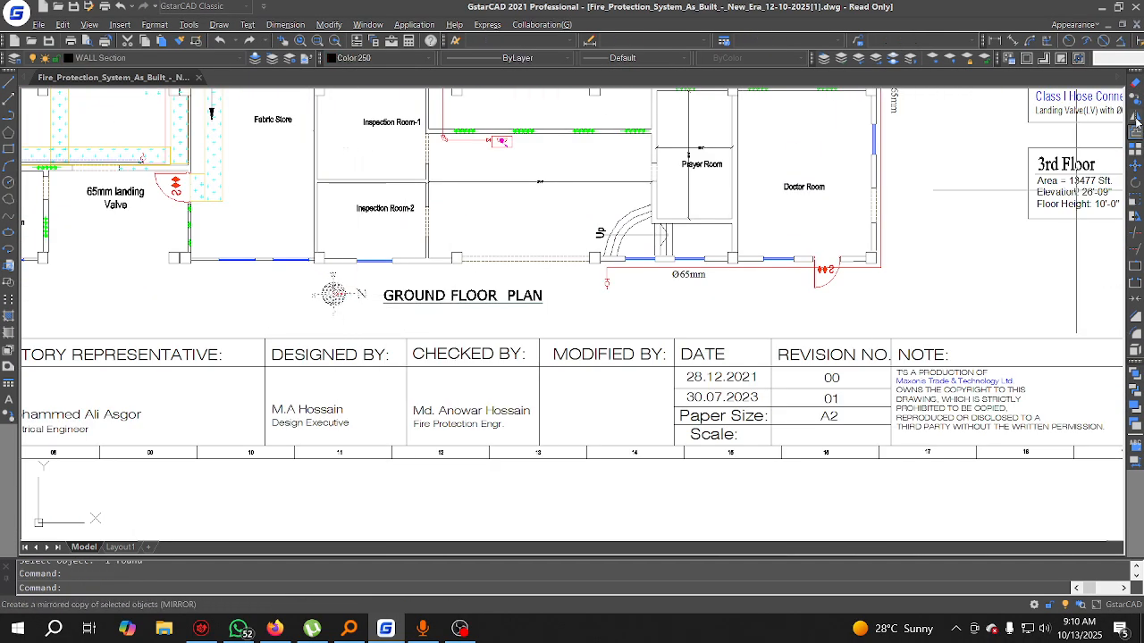
pyautogui.click(1135, 99)
pyautogui.click(364, 307)
pyautogui.moveTo(1087, 247); pyautogui.dragTo(733, 301, button='middle')
pyautogui.scroll(2, 733, 301)
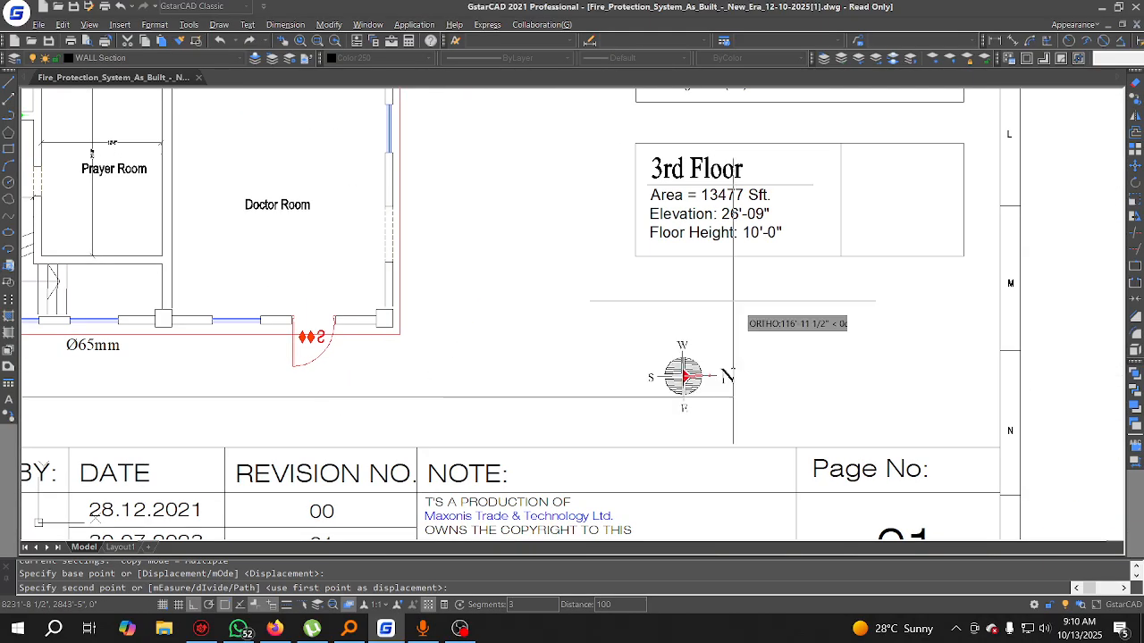
pyautogui.click(947, 203)
pyautogui.press('Escape')
# Step: Copy the GROUND FLOOR PLAN title text and paste it over the 3rd Floor heading in the information box
pyautogui.moveTo(352, 337)
pyautogui.mouseDown(button='middle')
pyautogui.moveTo(497, 346)
pyautogui.moveTo(546, 324)
pyautogui.moveTo(833, 308)
pyautogui.mouseUp(button='middle')
pyautogui.doubleClick(288, 356)
pyautogui.hotkey('ctrl', 'c')
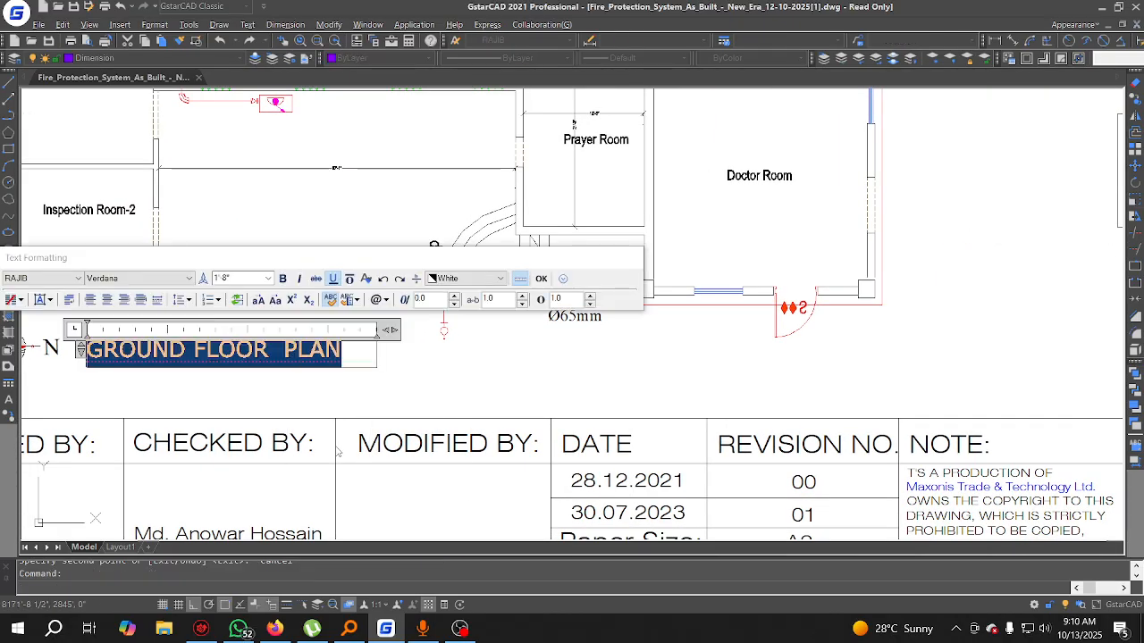
pyautogui.click(337, 451)
pyautogui.moveTo(697, 342); pyautogui.dragTo(202, 398, button='middle')
pyautogui.doubleClick(687, 196)
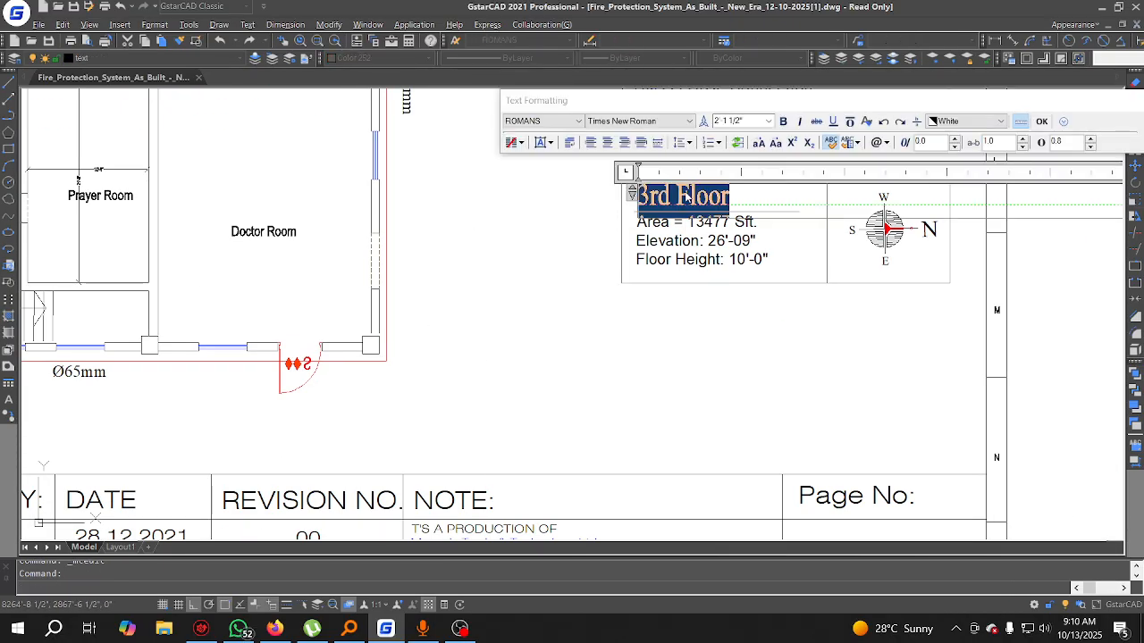
pyautogui.hotkey('ctrl', 'v')
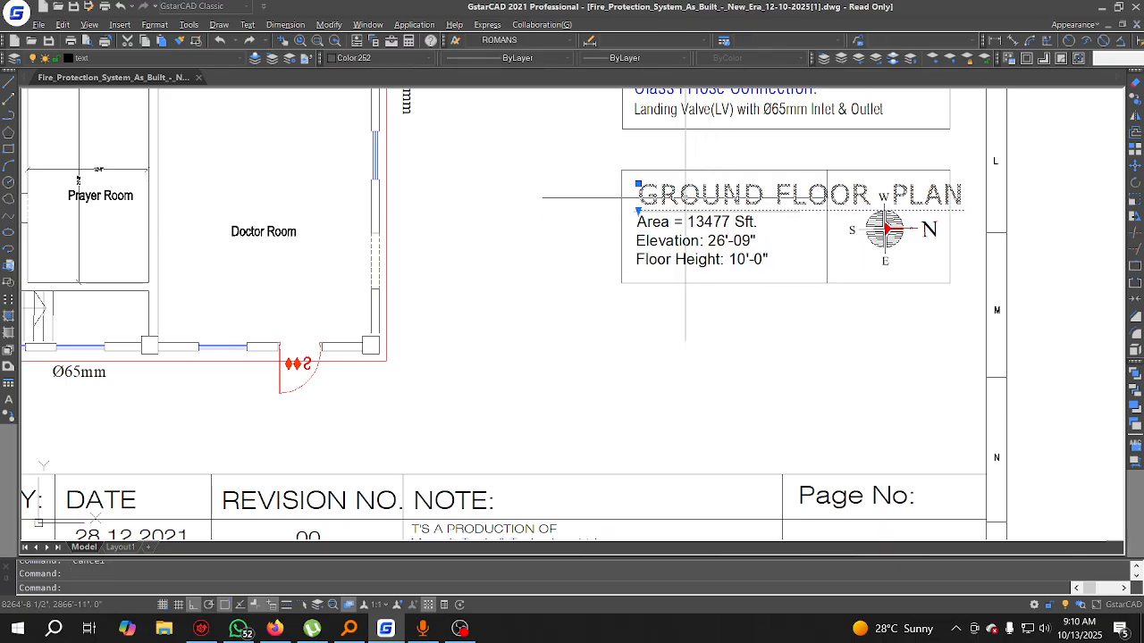
# Step: Try text heights of 1'-6" and 1' on the GROUND FLOOR PLAN heading in the information box
pyautogui.hotkey('ctrl', 'a')
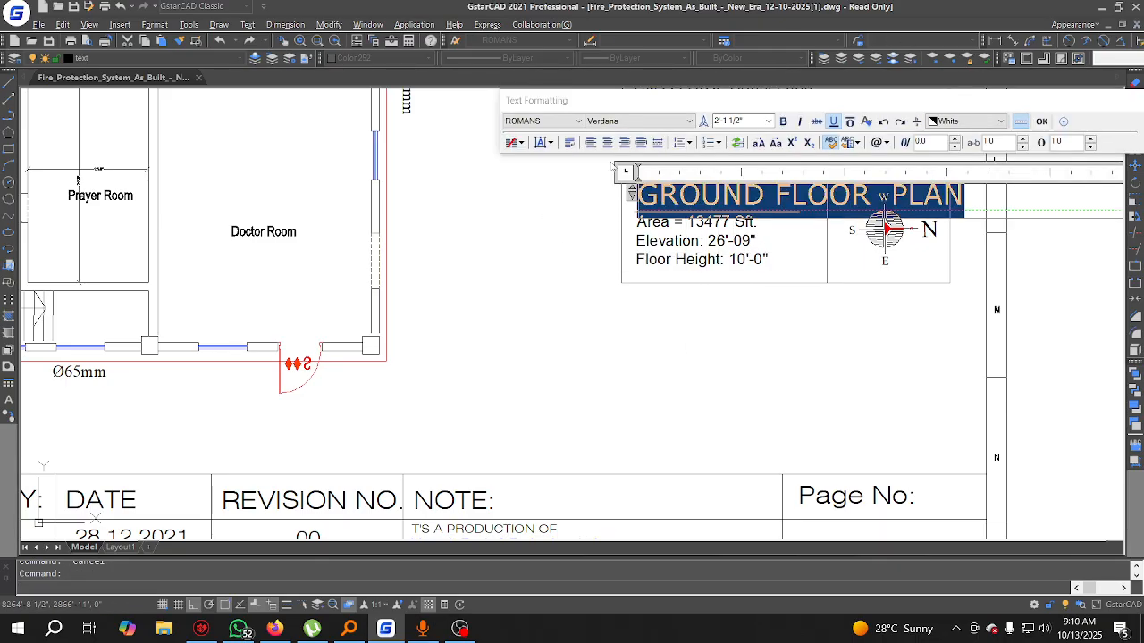
pyautogui.click(742, 120)
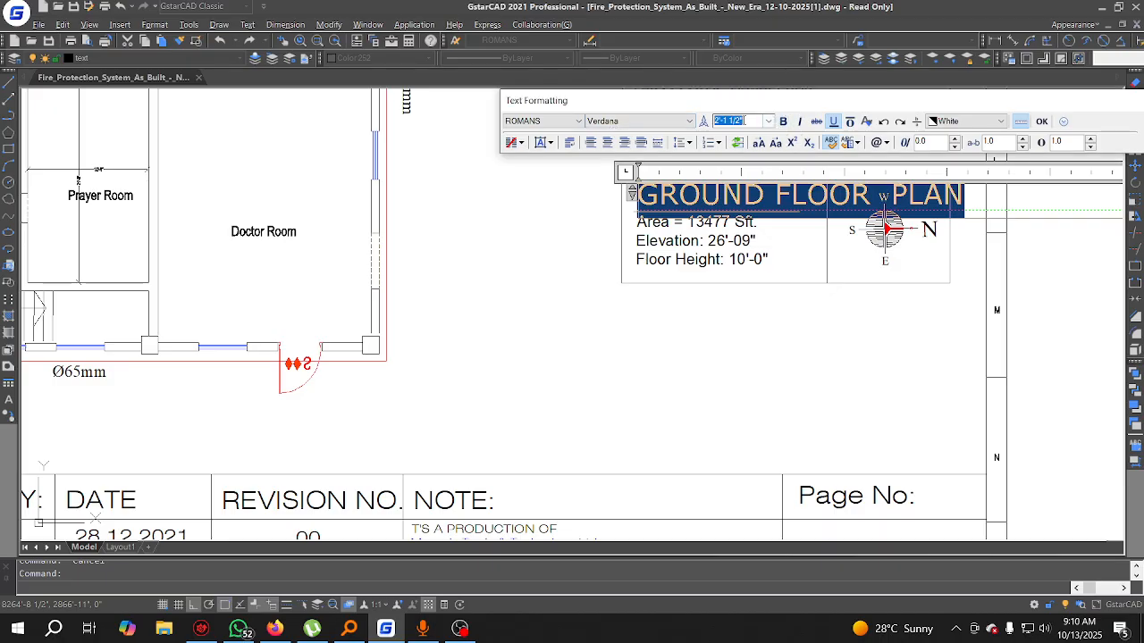
pyautogui.write('18')
pyautogui.press('Return')
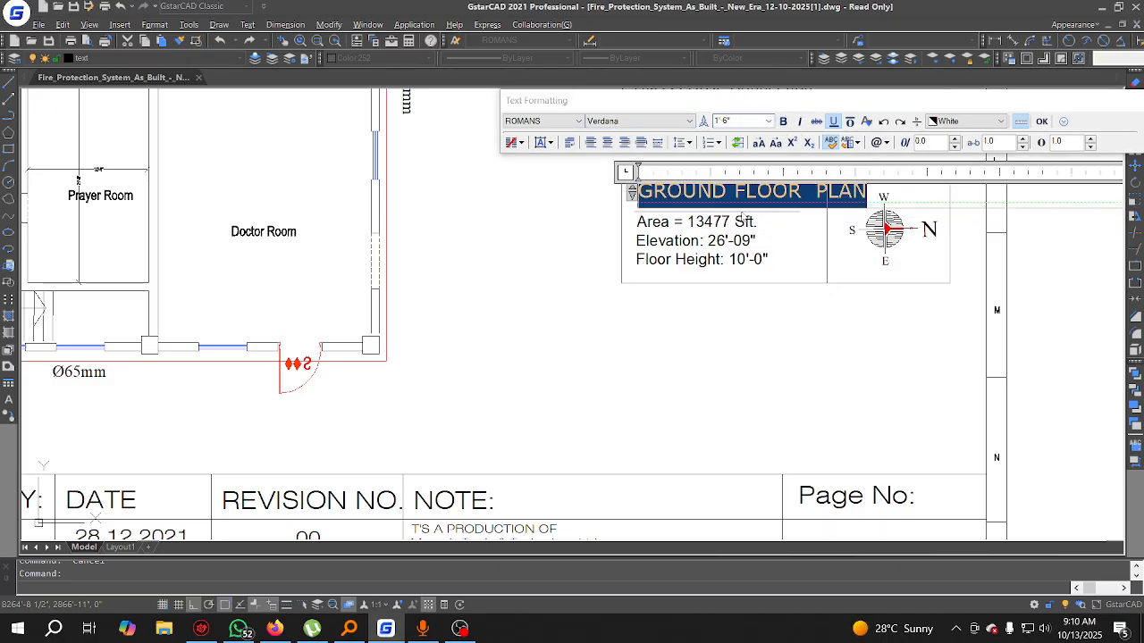
pyautogui.click(746, 120)
pyautogui.write('1')
pyautogui.press('Return')
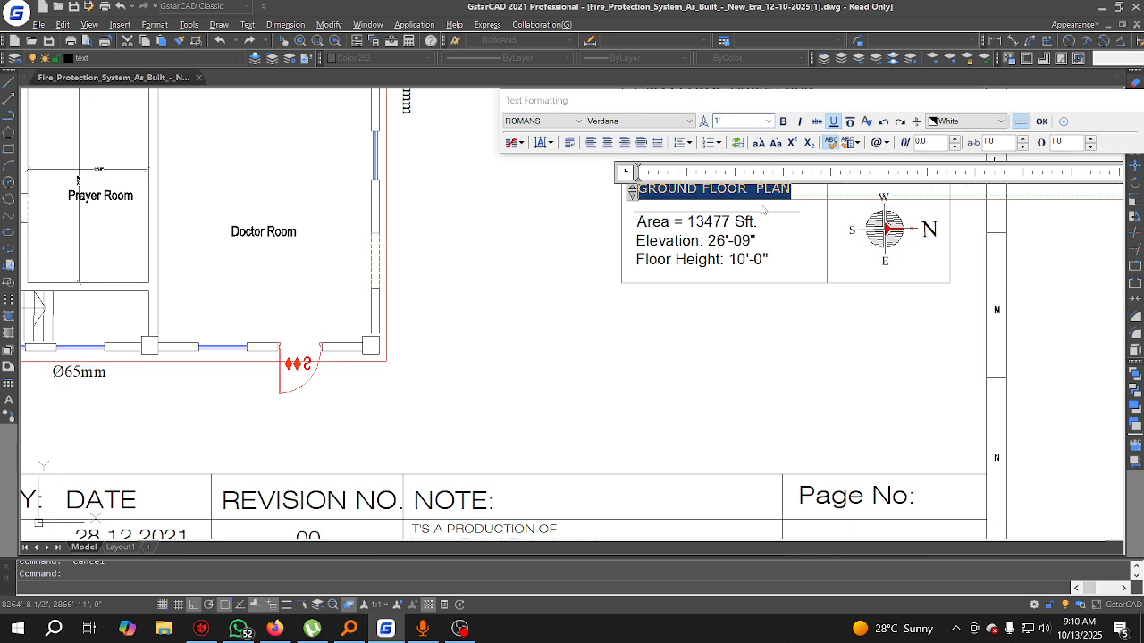
# Step: Set the text height of the information box heading to 1'-3" and finish editing the text
pyautogui.click(750, 122)
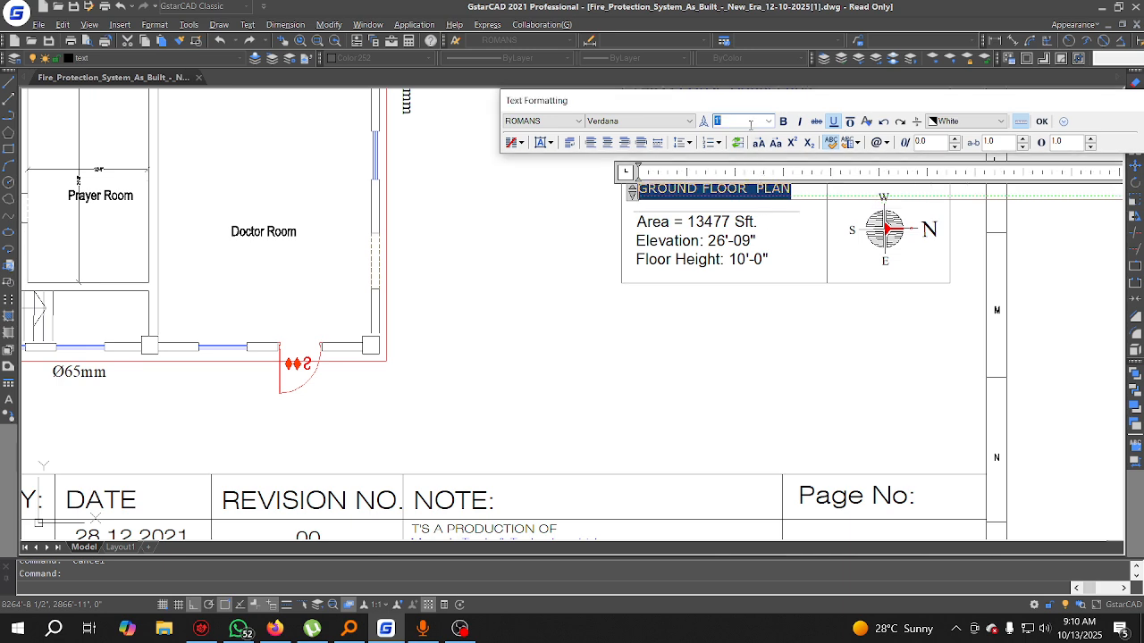
pyautogui.press('Return')
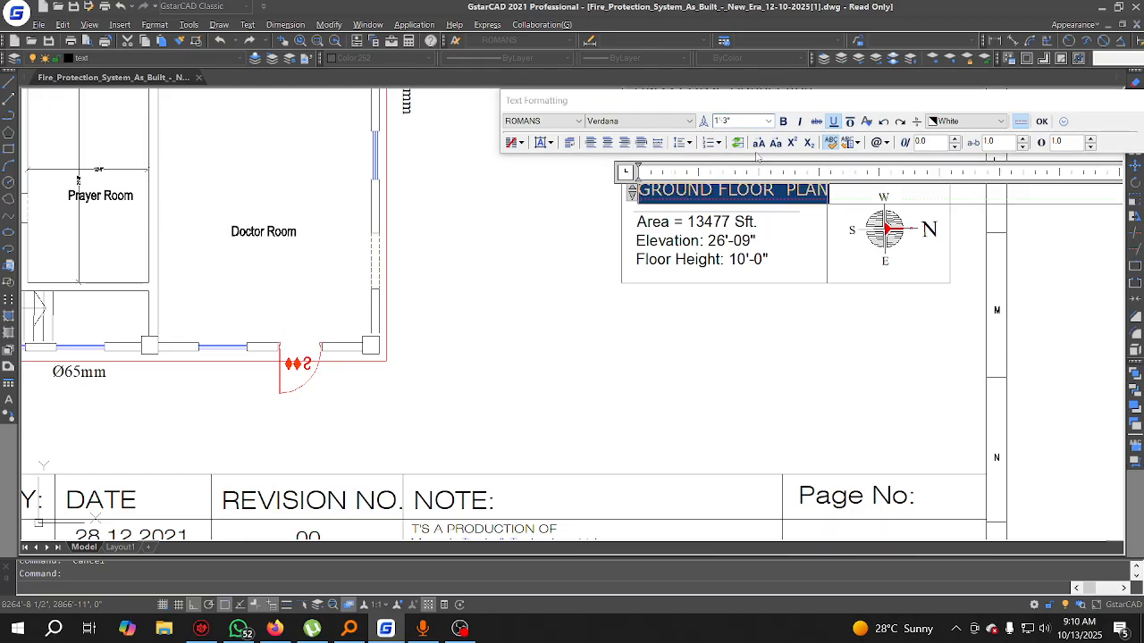
pyautogui.click(760, 223)
pyautogui.doubleClick(769, 195)
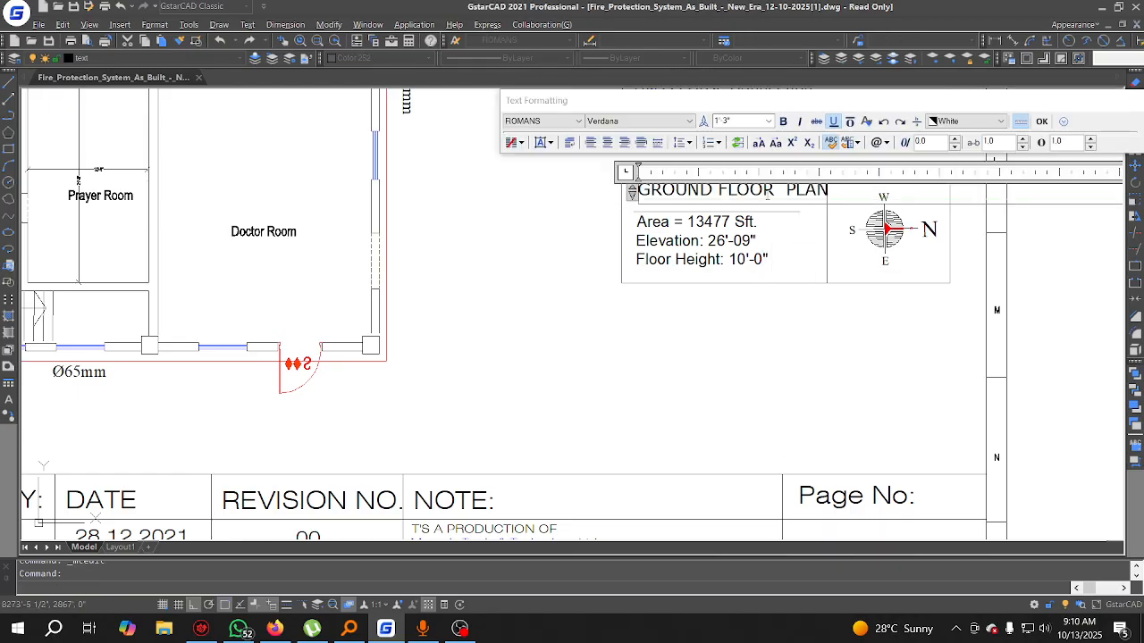
pyautogui.hotkey('ctrl', 'a')
pyautogui.click(786, 258)
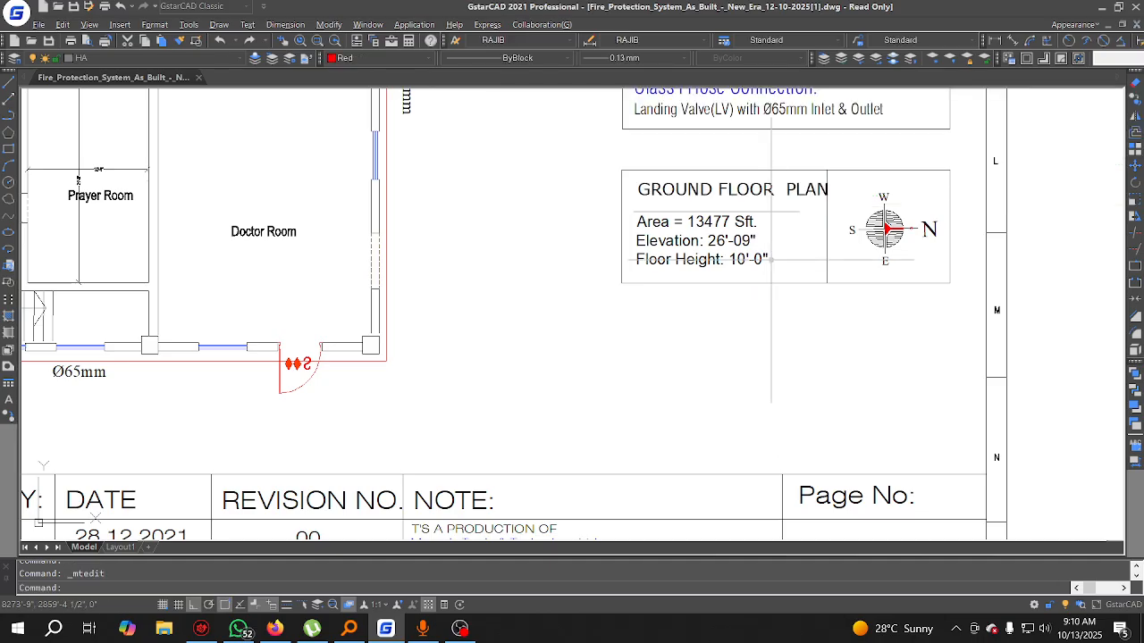
# Step: Move the GROUND FLOOR PLAN heading slightly left so it fits inside its cell of the information box
pyautogui.click(768, 196)
pyautogui.click(696, 186)
pyautogui.scroll(2, 697, 190)
pyautogui.write('m')
pyautogui.press('Return')
pyautogui.click(697, 211)
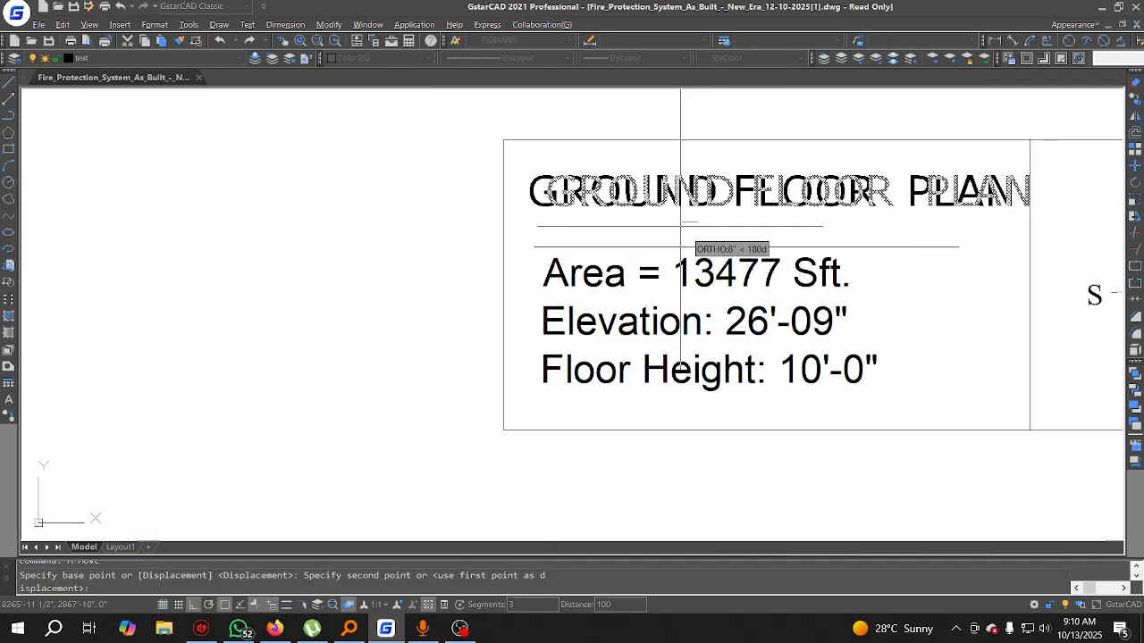
pyautogui.click(676, 211)
# Step: Move the area, elevation and floor height lines slightly left in the information box
pyautogui.click(741, 376)
pyautogui.click(675, 332)
pyautogui.click(630, 279)
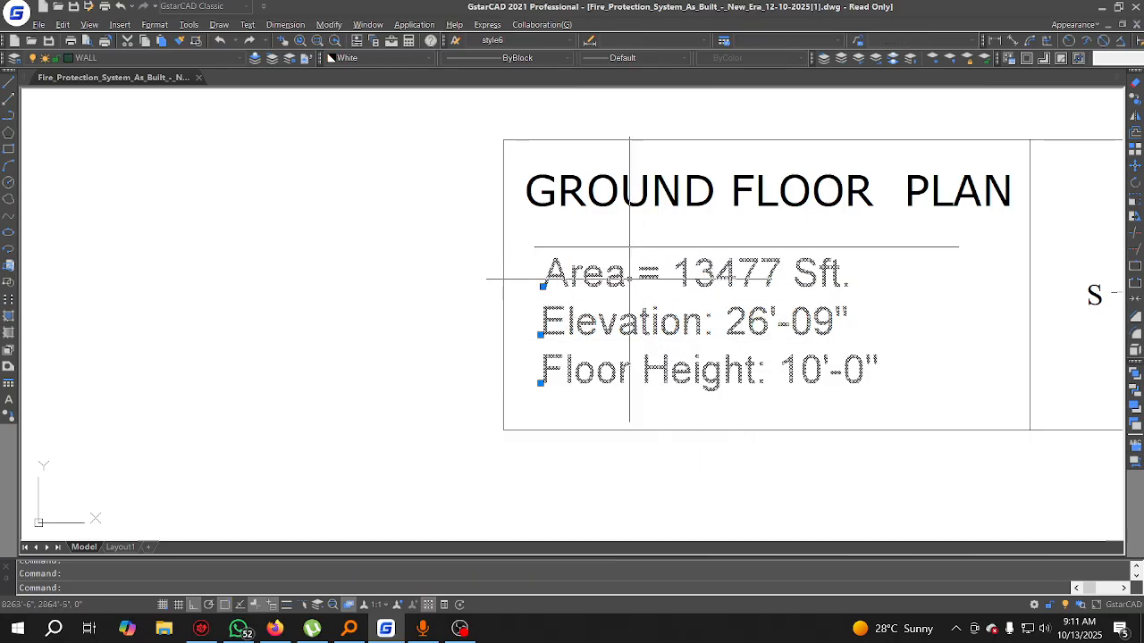
pyautogui.press('Return')
pyautogui.click(889, 340)
pyautogui.click(880, 340)
# Step: Move the line under the GROUND FLOOR PLAN heading slightly left to align with the text below it
pyautogui.click(878, 274)
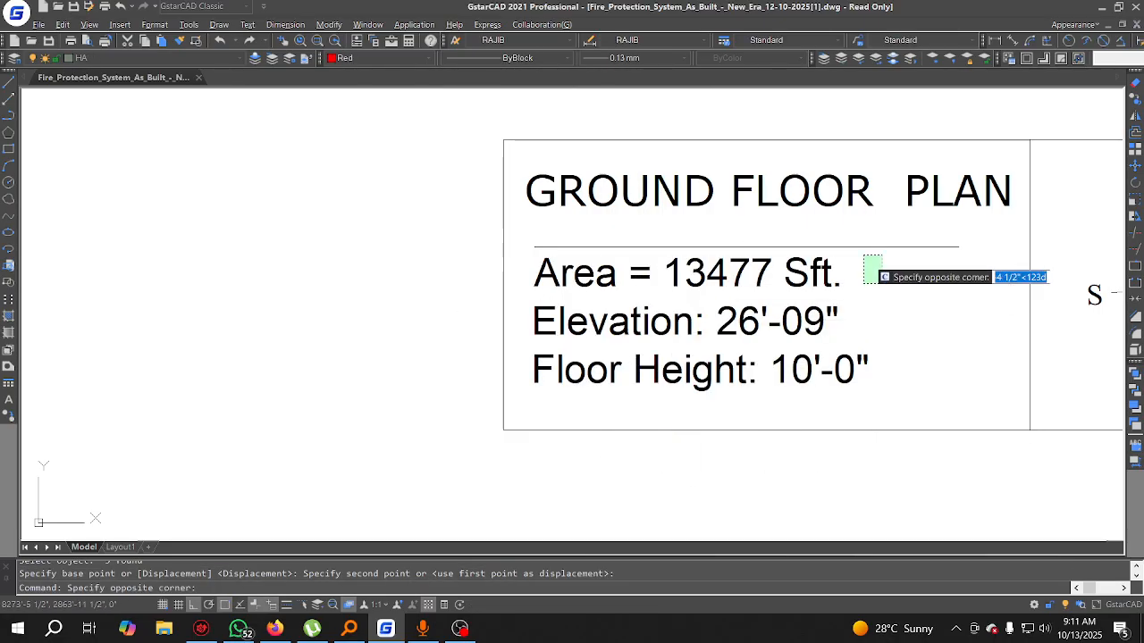
pyautogui.click(848, 228)
pyautogui.write('m')
pyautogui.press('Return')
pyautogui.click(913, 311)
pyautogui.click(909, 311)
# Step: Move the GROUND FLOOR PLAN heading slightly down, closer to the line beneath it
pyautogui.click(835, 215)
pyautogui.click(784, 174)
pyautogui.write('m')
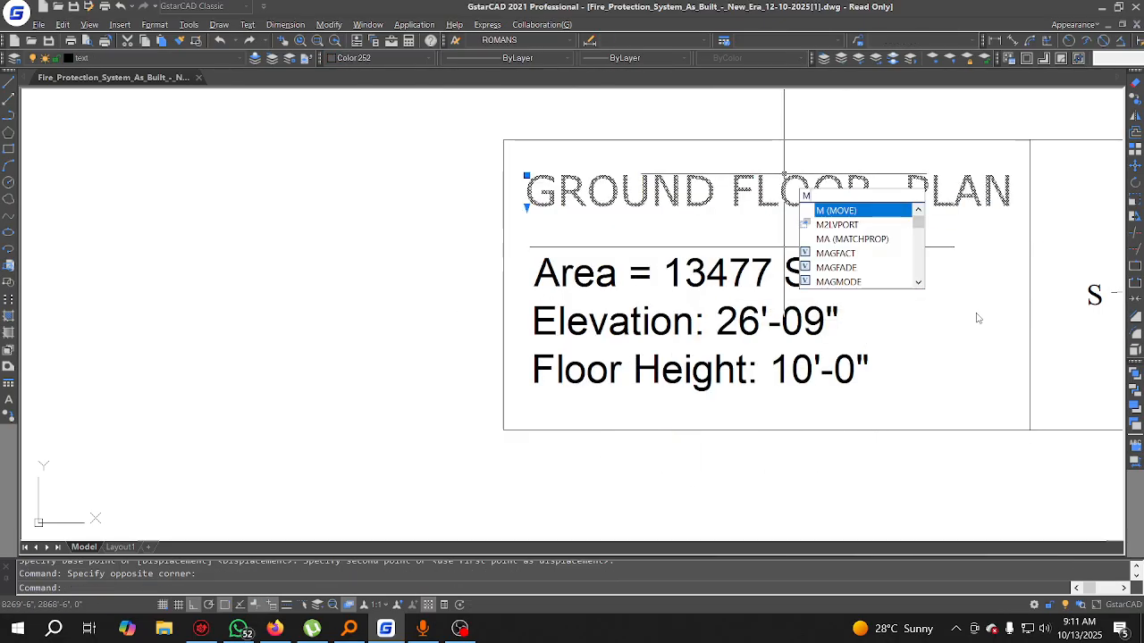
pyautogui.press('Return')
pyautogui.click(999, 328)
pyautogui.click(994, 345)
pyautogui.scroll(-4, 872, 286)
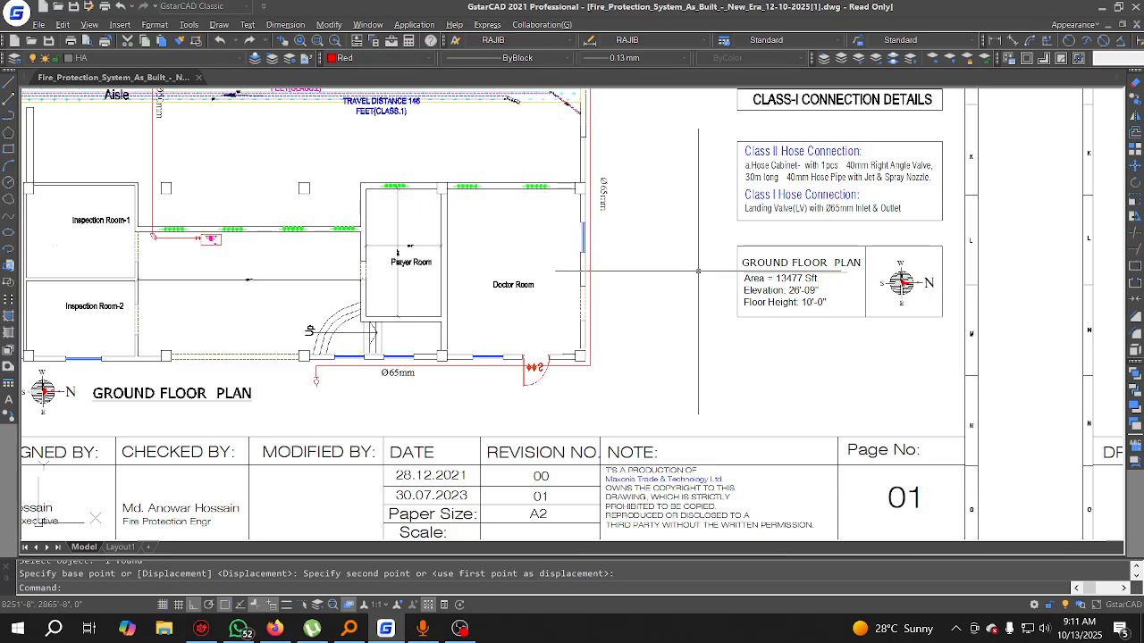
# Step: Trace the ground floor plan with a polyline from the Accessories Store's outer corner past the Doctor Room to the Boiler Room's upper corner
pyautogui.scroll(-6, 704, 268)
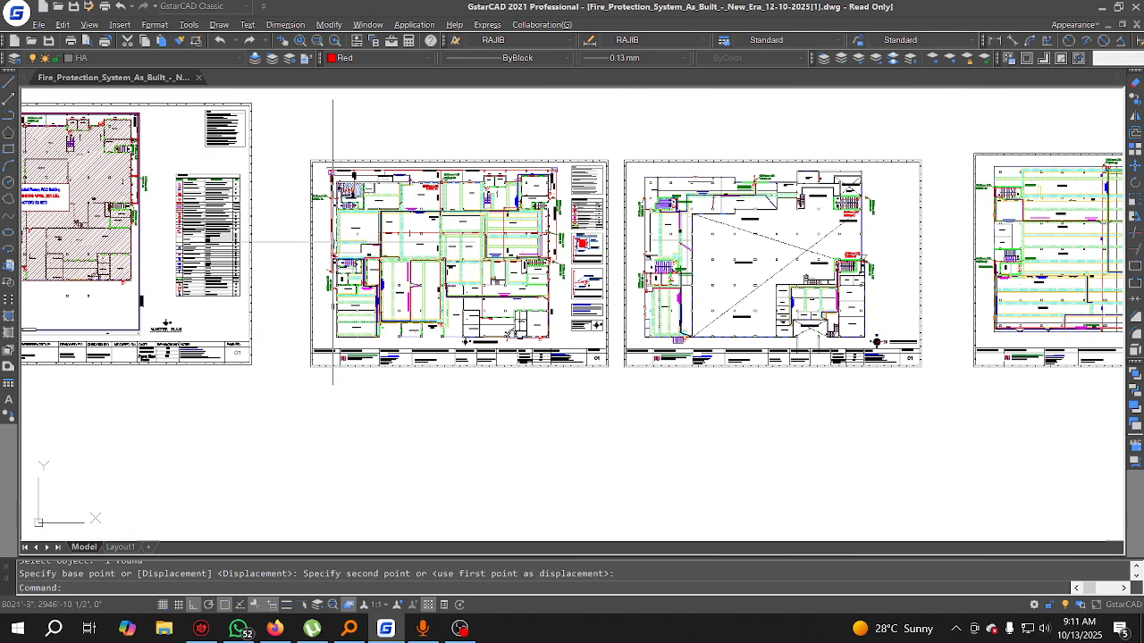
pyautogui.click(8, 115)
pyautogui.scroll(6, 323, 326)
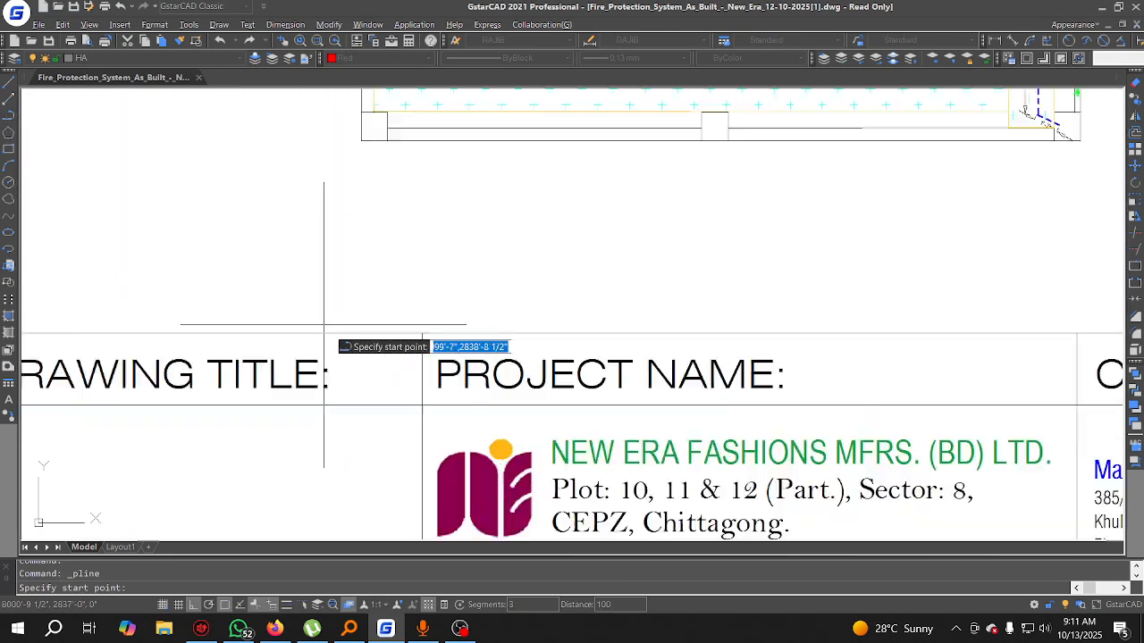
pyautogui.scroll(-6, 324, 326)
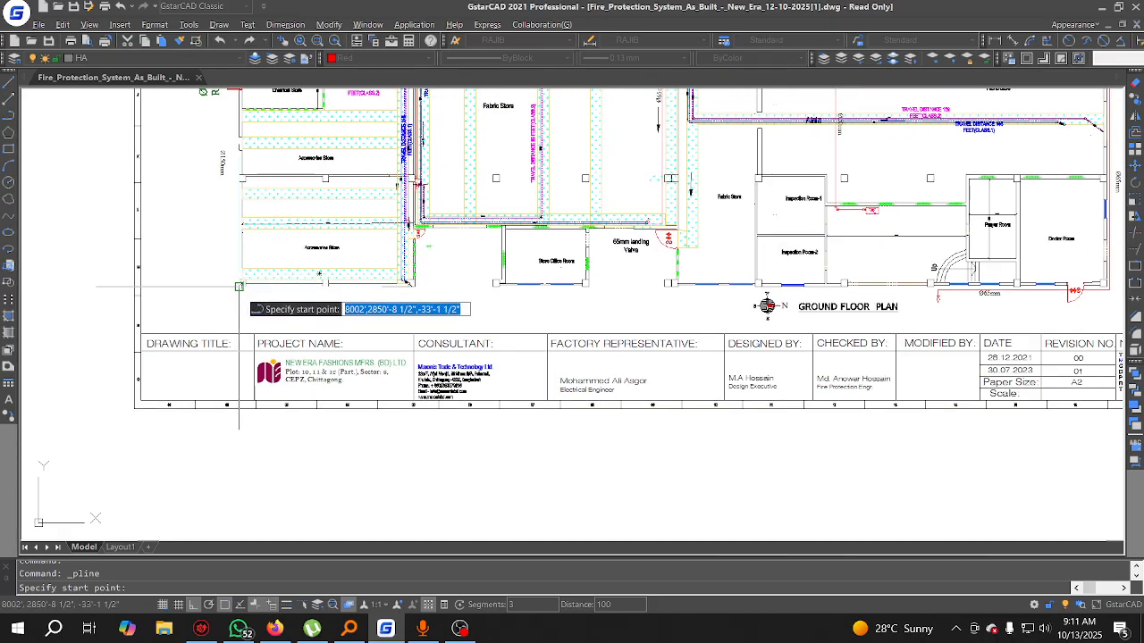
pyautogui.click(239, 287)
pyautogui.moveTo(997, 336); pyautogui.dragTo(354, 349, button='middle')
pyautogui.scroll(3, 463, 304)
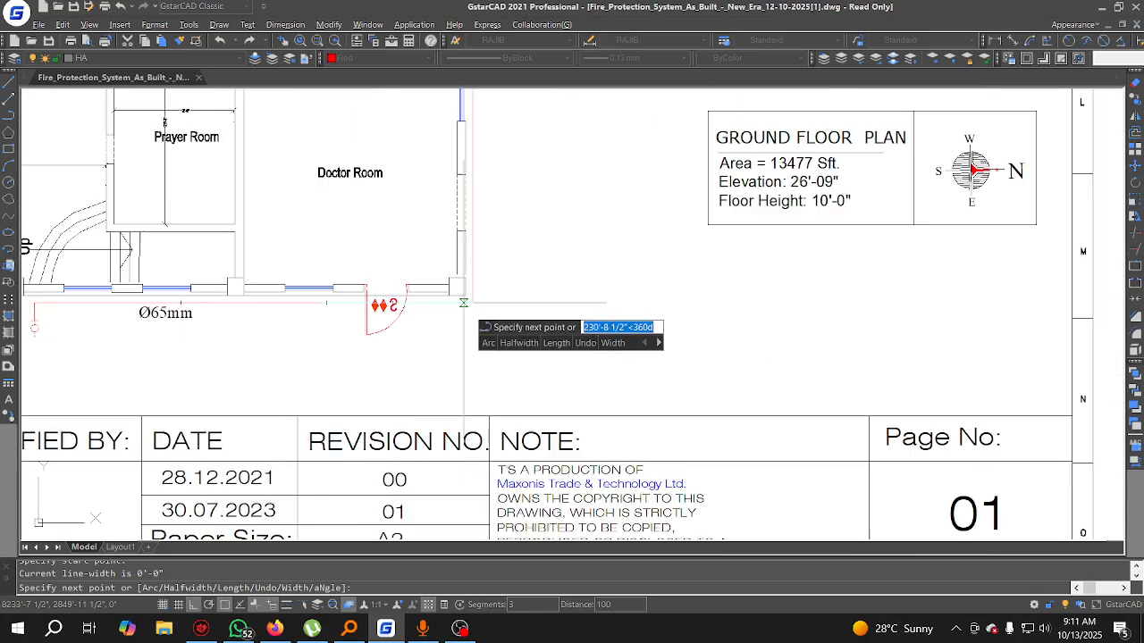
pyautogui.click(463, 304)
pyautogui.scroll(-5, 463, 339)
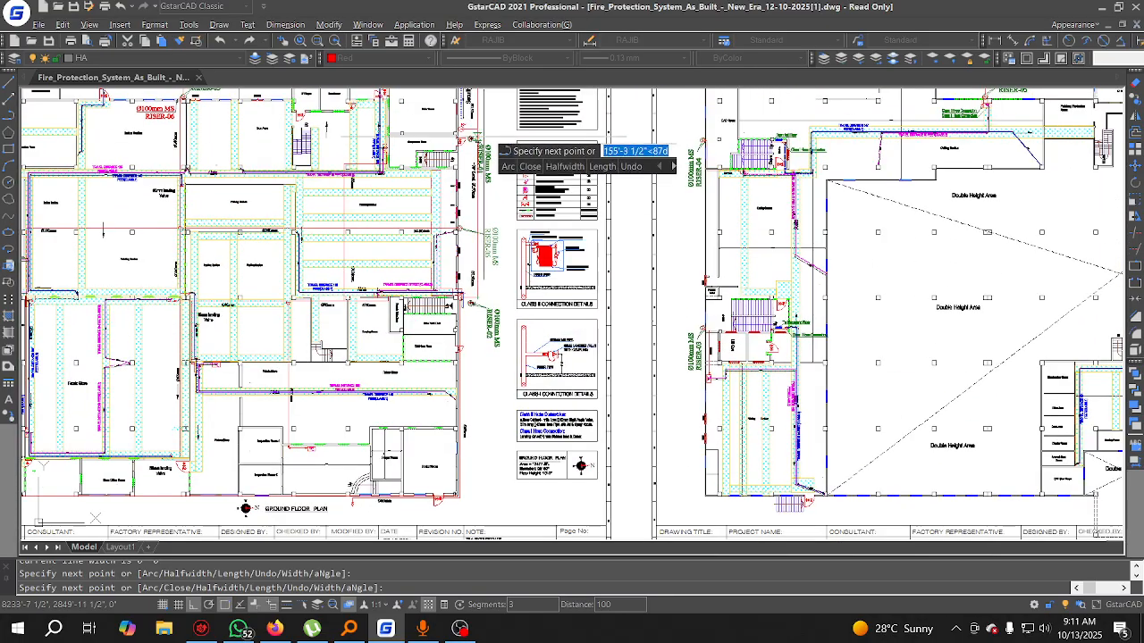
pyautogui.moveTo(462, 103); pyautogui.dragTo(467, 247, button='middle')
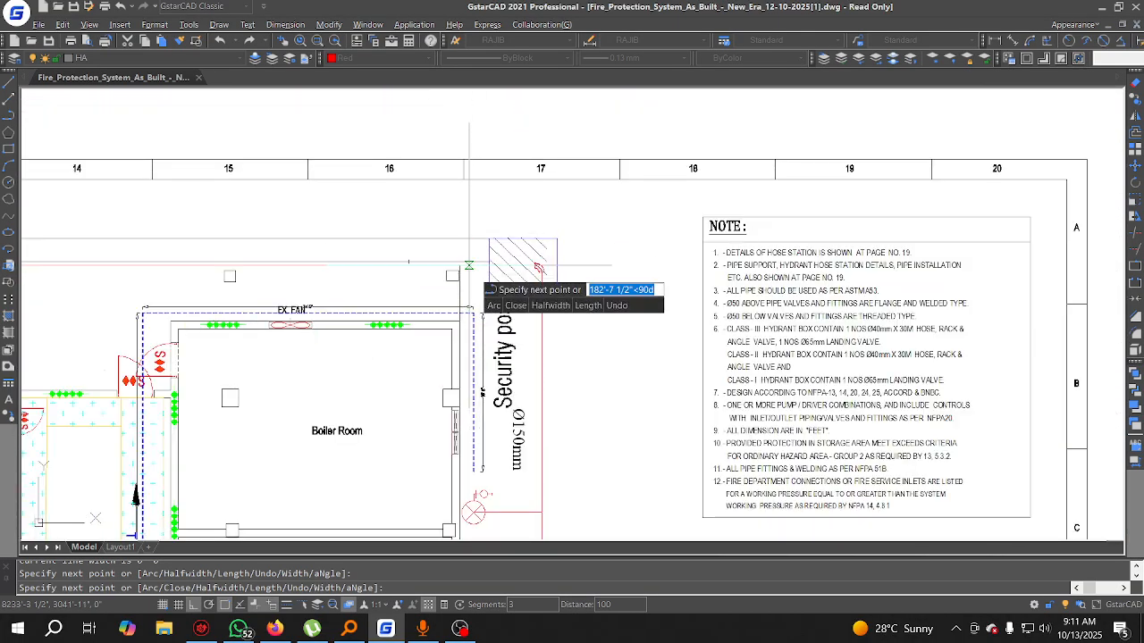
pyautogui.click(459, 321)
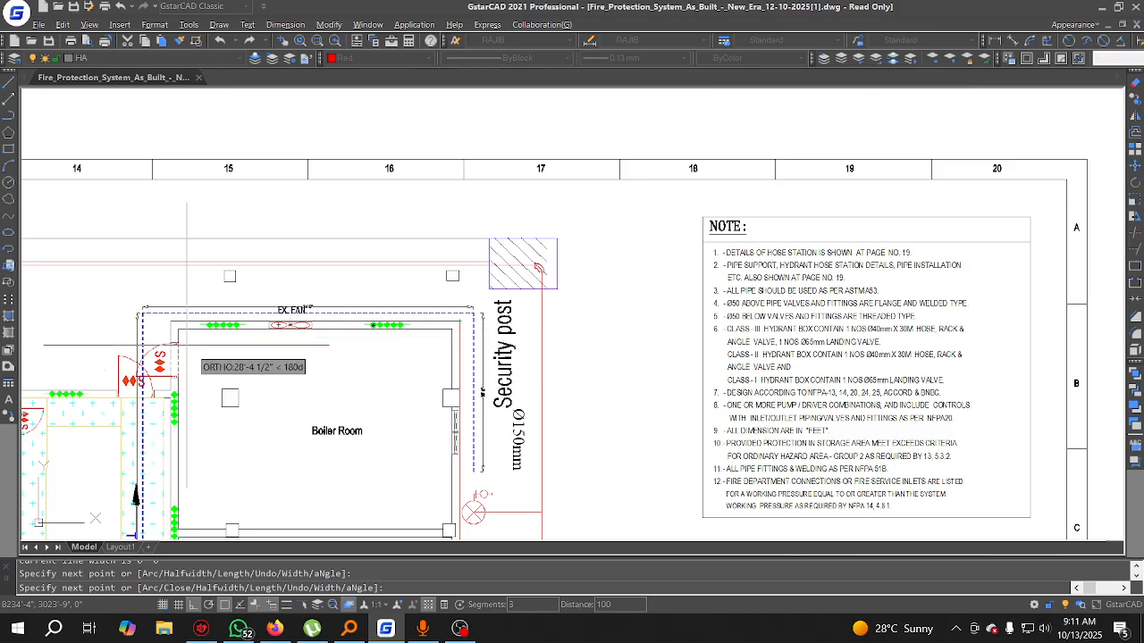
# Step: Continue the polyline along the upper outer walls, around the Boiler, Transformer, HT and Spot Removing Rooms, to the U.G Pump Room corner
pyautogui.moveTo(165, 351); pyautogui.dragTo(519, 336, button='middle')
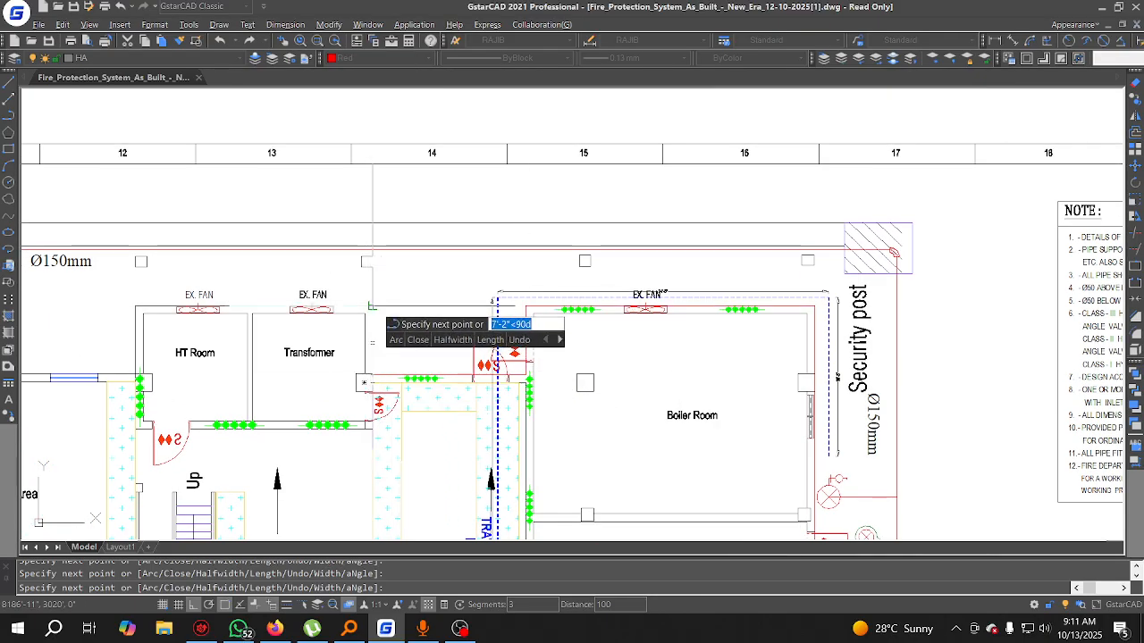
pyautogui.moveTo(162, 314); pyautogui.dragTo(504, 307, button='middle')
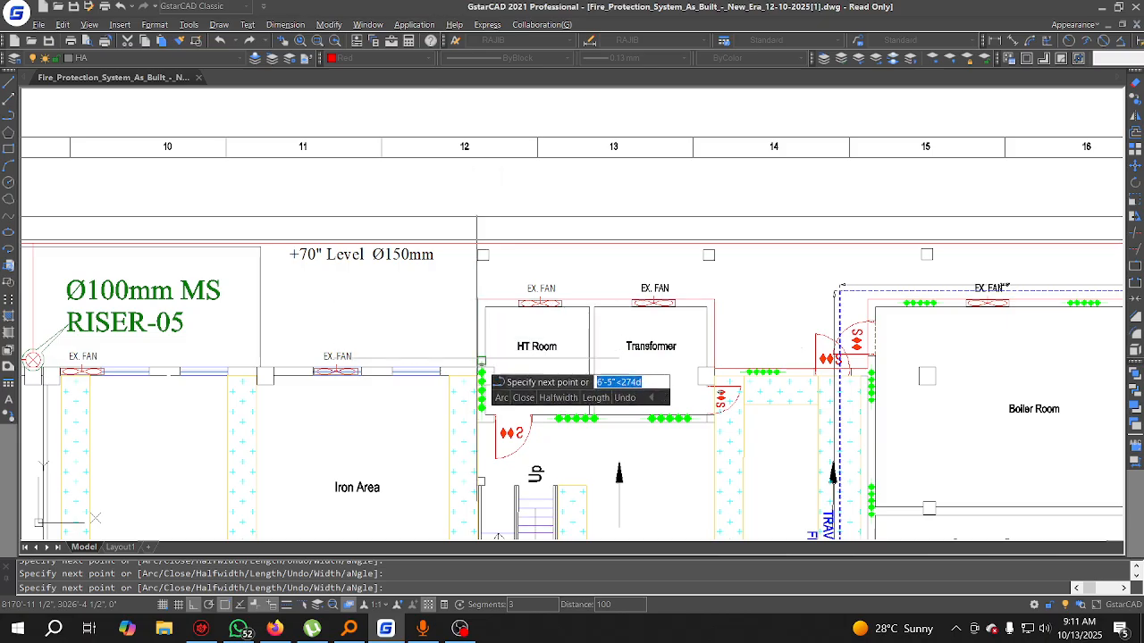
pyautogui.moveTo(206, 380); pyautogui.dragTo(645, 377, button='middle')
pyautogui.moveTo(148, 391); pyautogui.dragTo(312, 389, button='middle')
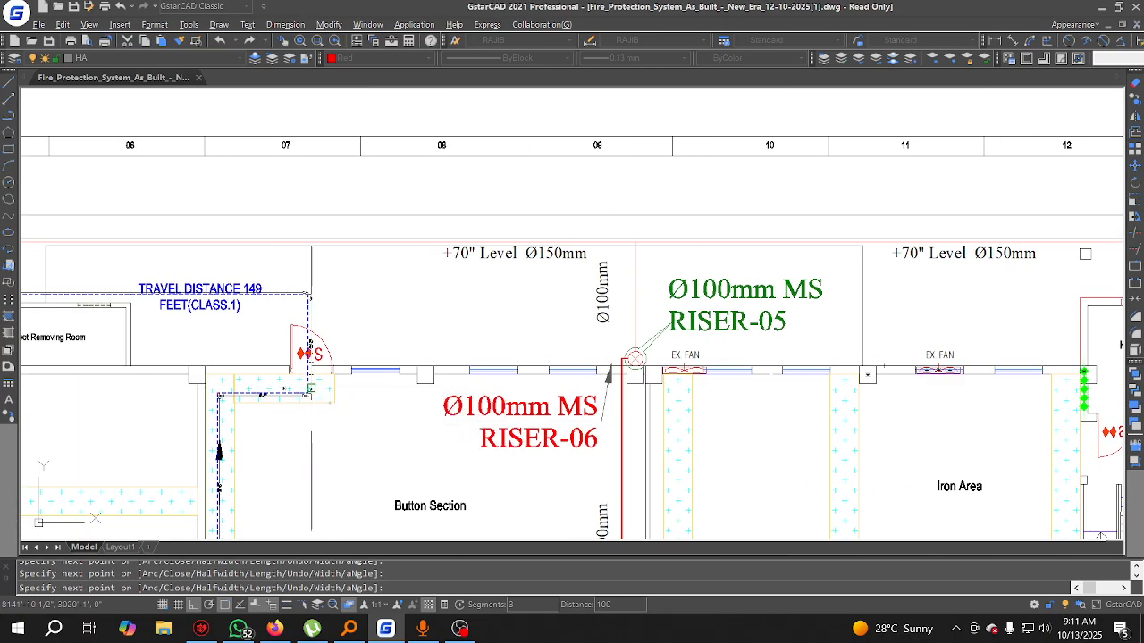
pyautogui.moveTo(148, 425); pyautogui.dragTo(576, 424, button='middle')
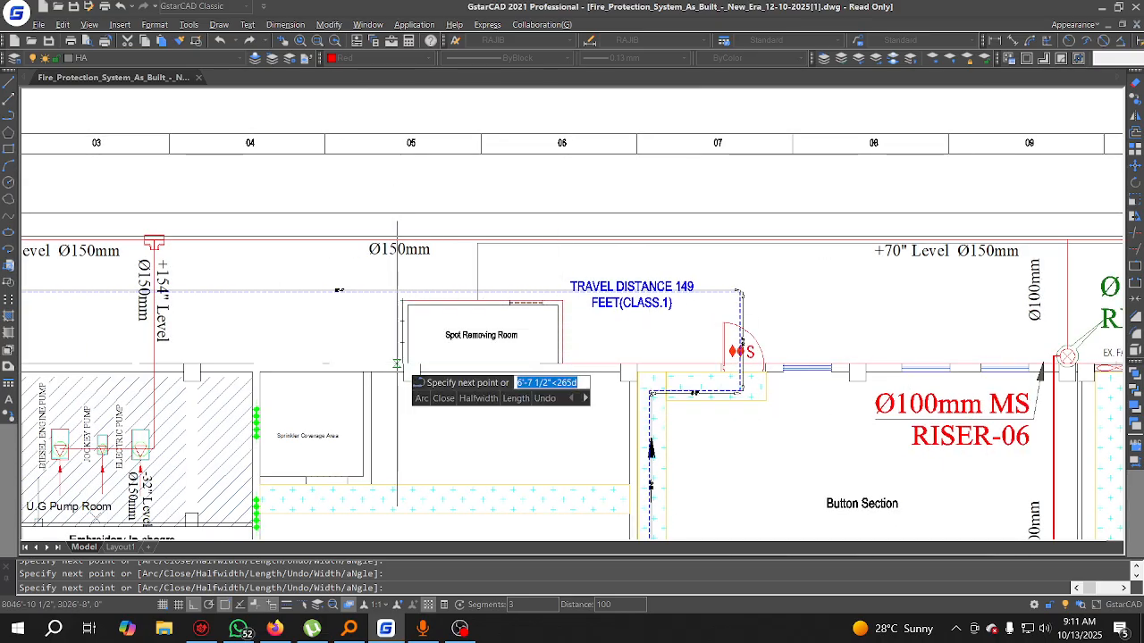
pyautogui.moveTo(412, 371)
pyautogui.mouseDown(button='middle')
pyautogui.moveTo(787, 373)
pyautogui.moveTo(837, 359)
pyautogui.mouseUp(button='middle')
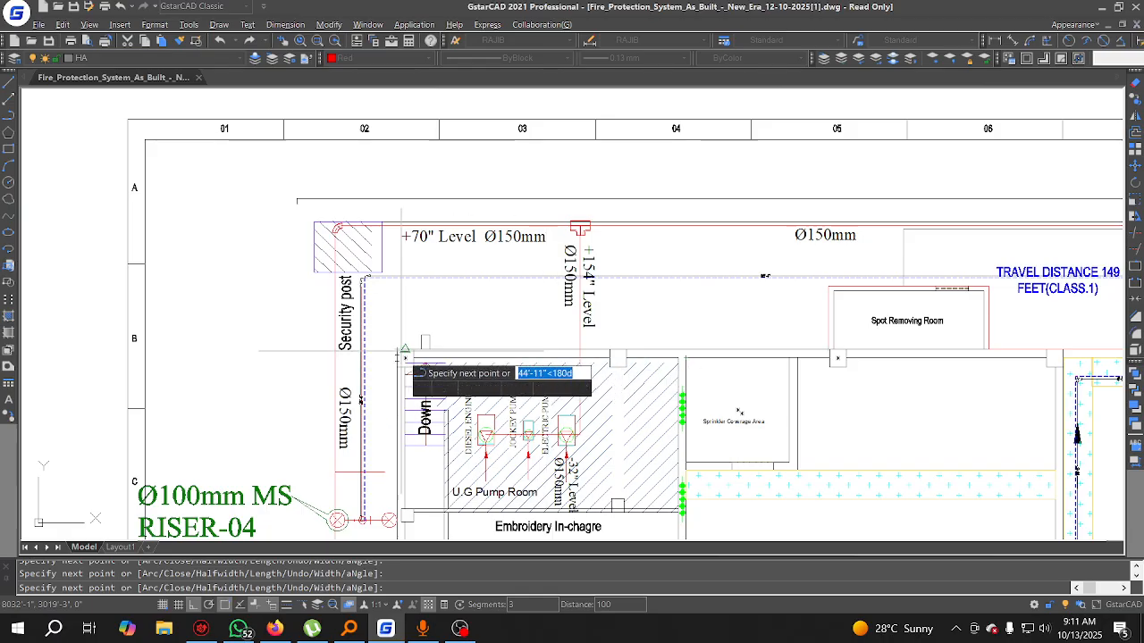
# Step: Run the polyline down the outer wall back to the Accessories Store corner and end it
pyautogui.scroll(-4, 397, 349)
pyautogui.moveTo(418, 284); pyautogui.dragTo(426, 112, button='middle')
pyautogui.moveTo(449, 483); pyautogui.dragTo(456, 239, button='middle')
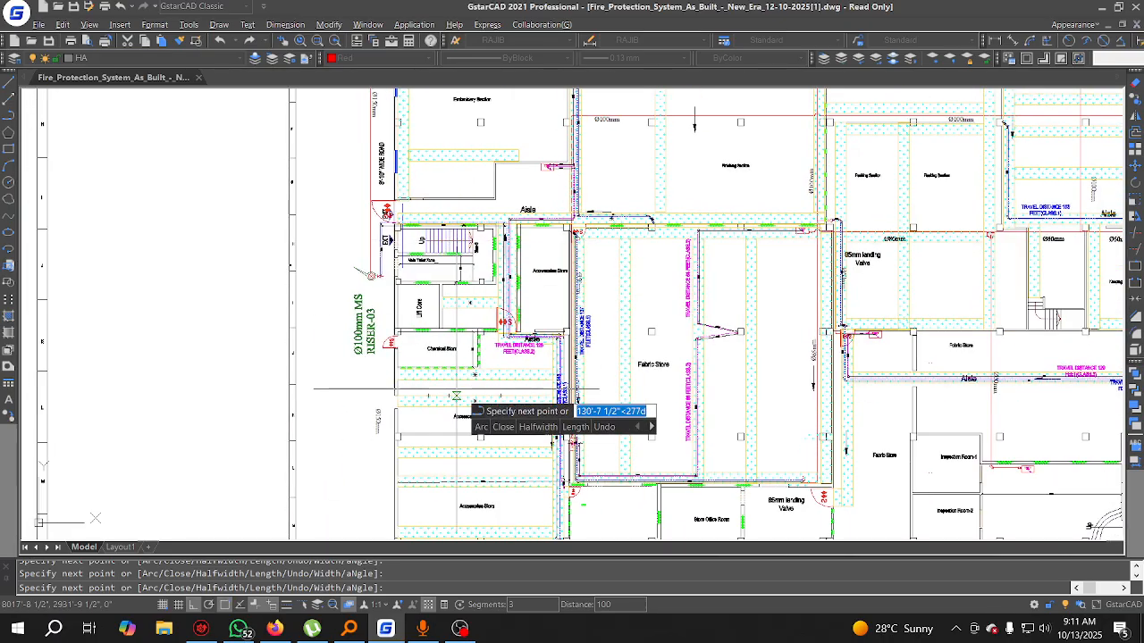
pyautogui.moveTo(460, 385); pyautogui.dragTo(481, 185, button='middle')
pyautogui.moveTo(468, 388); pyautogui.dragTo(467, 342, button='middle')
pyautogui.scroll(4, 425, 341)
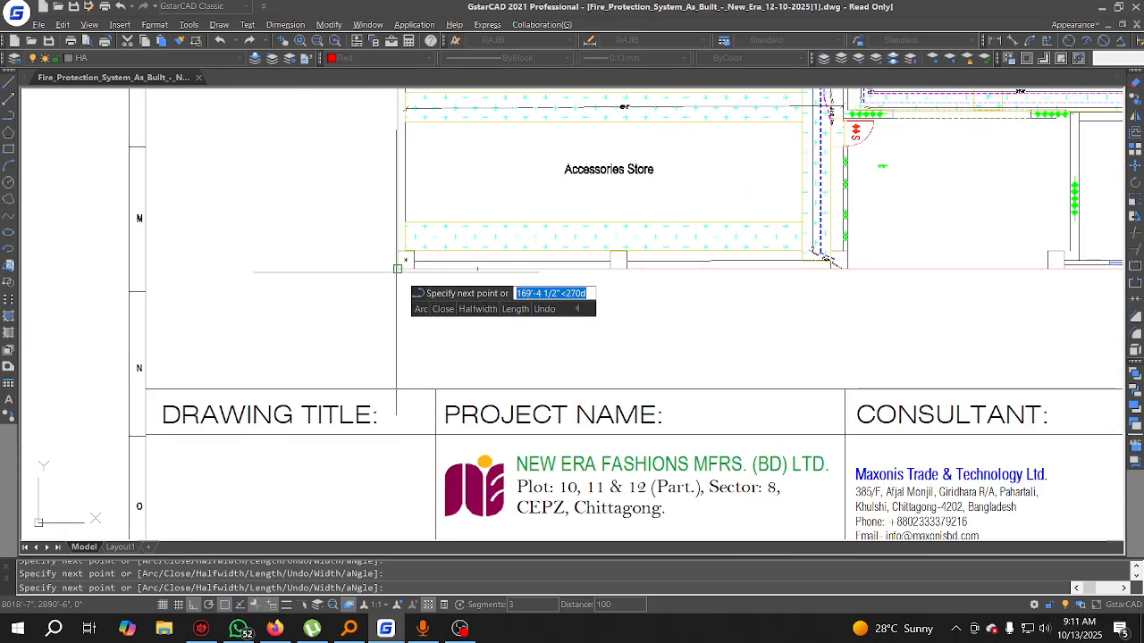
pyautogui.click(397, 268)
pyautogui.rightClick(509, 252)
pyautogui.click(515, 262)
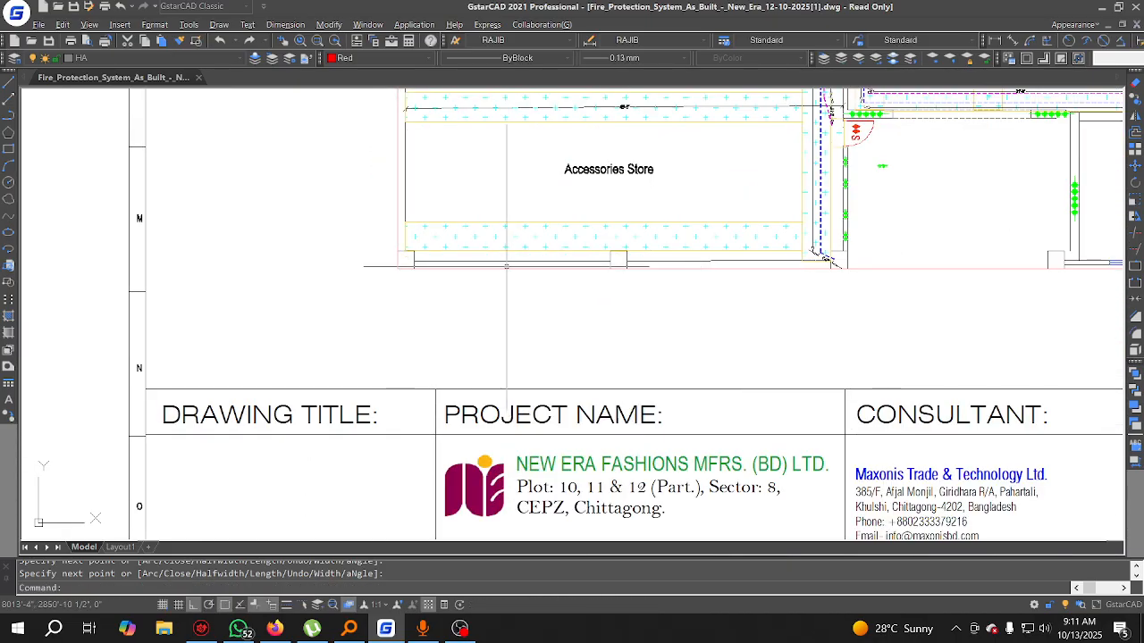
# Step: Move the traced outline straight up, clear of the ground floor sheet
pyautogui.click(507, 267)
pyautogui.click(1135, 169)
pyautogui.scroll(-12, 541, 418)
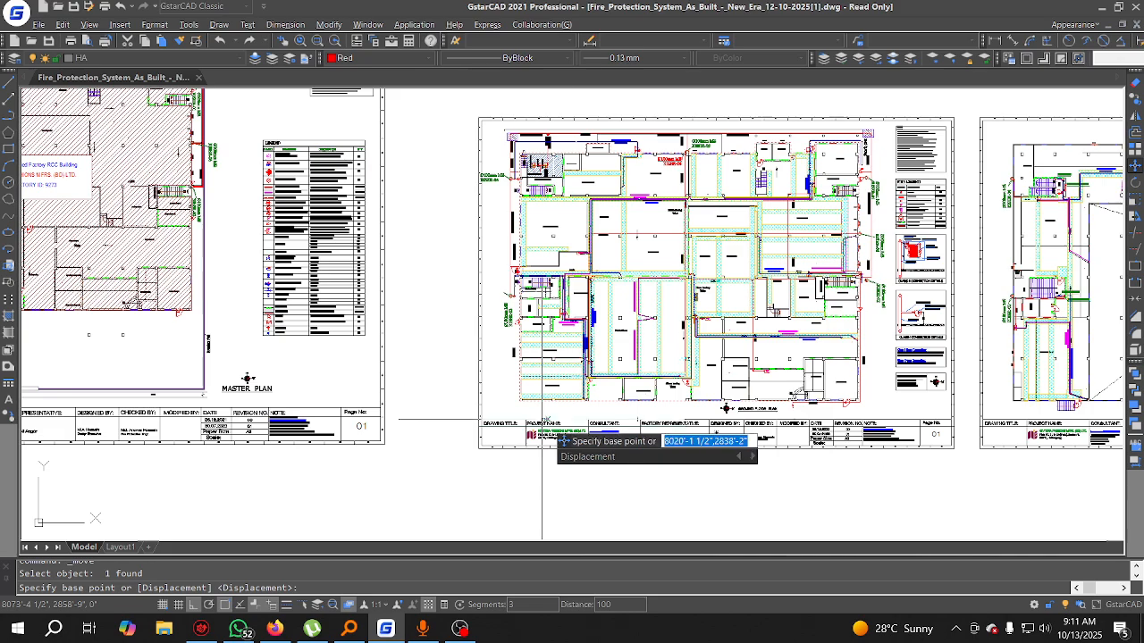
pyautogui.click(552, 418)
pyautogui.click(622, 268)
# Step: List the traced outline's properties to read its total area in square feet
pyautogui.click(687, 272)
pyautogui.click(624, 228)
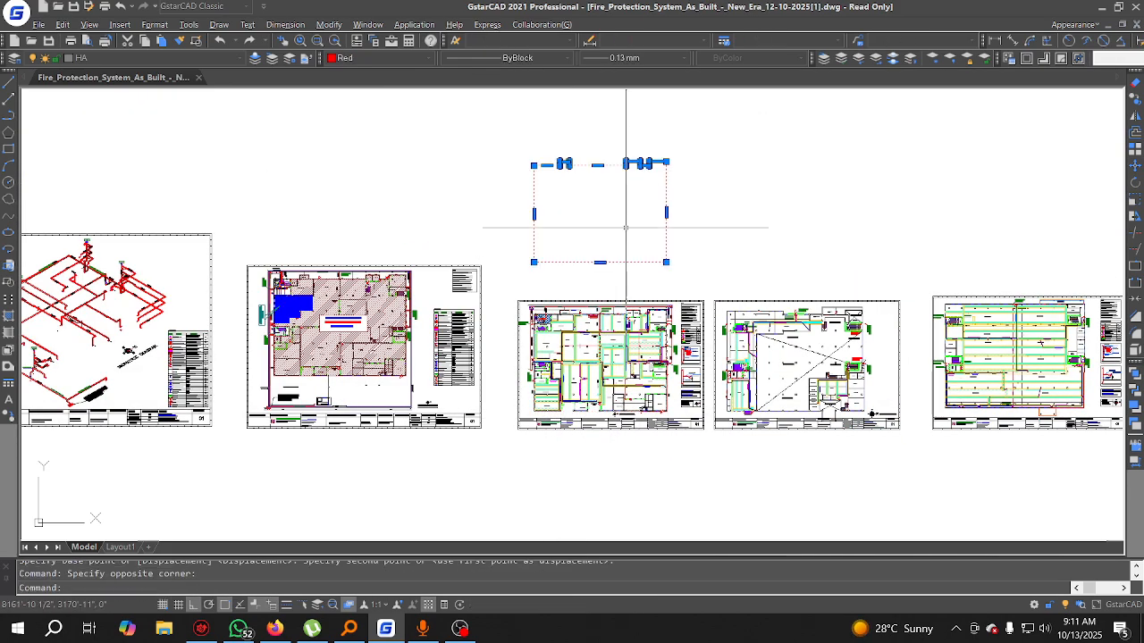
pyautogui.write('li')
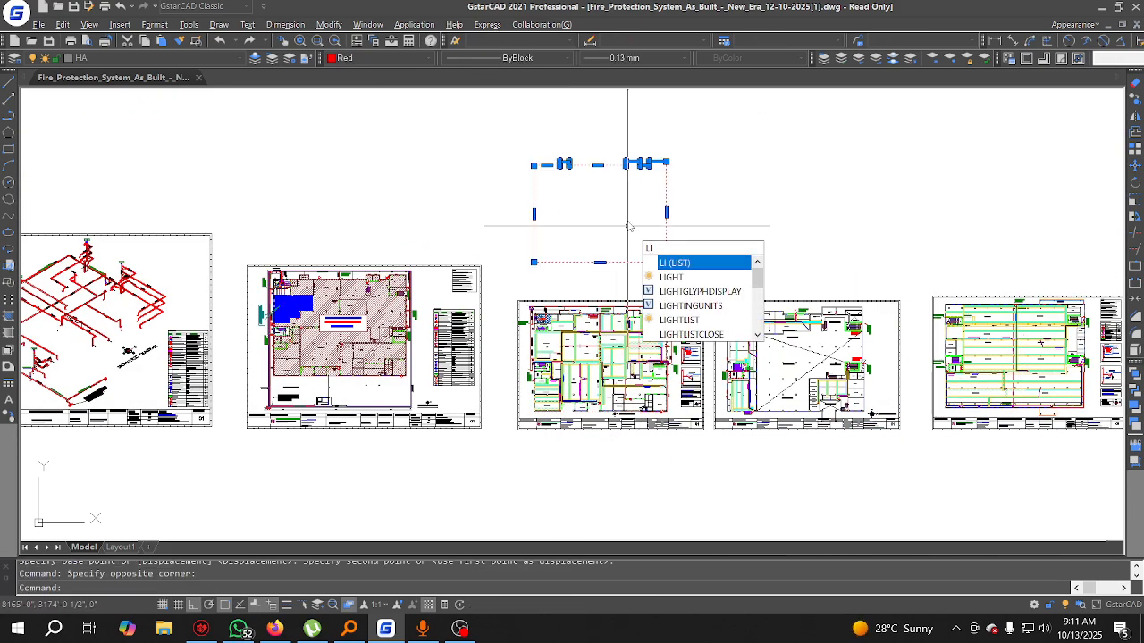
pyautogui.press('Return')
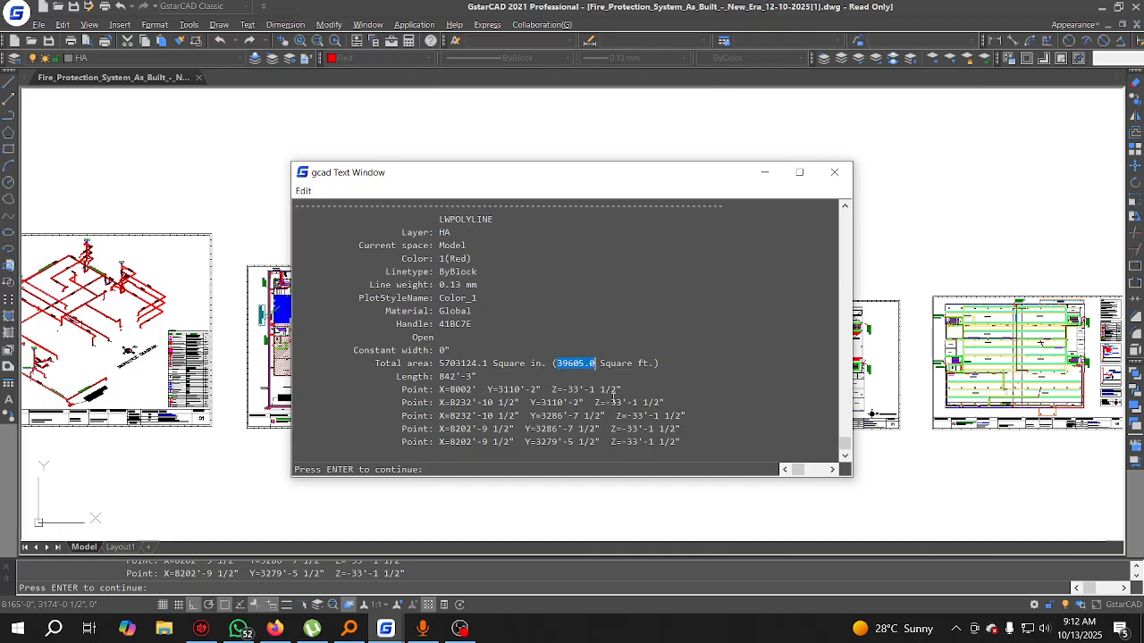
pyautogui.click(843, 170)
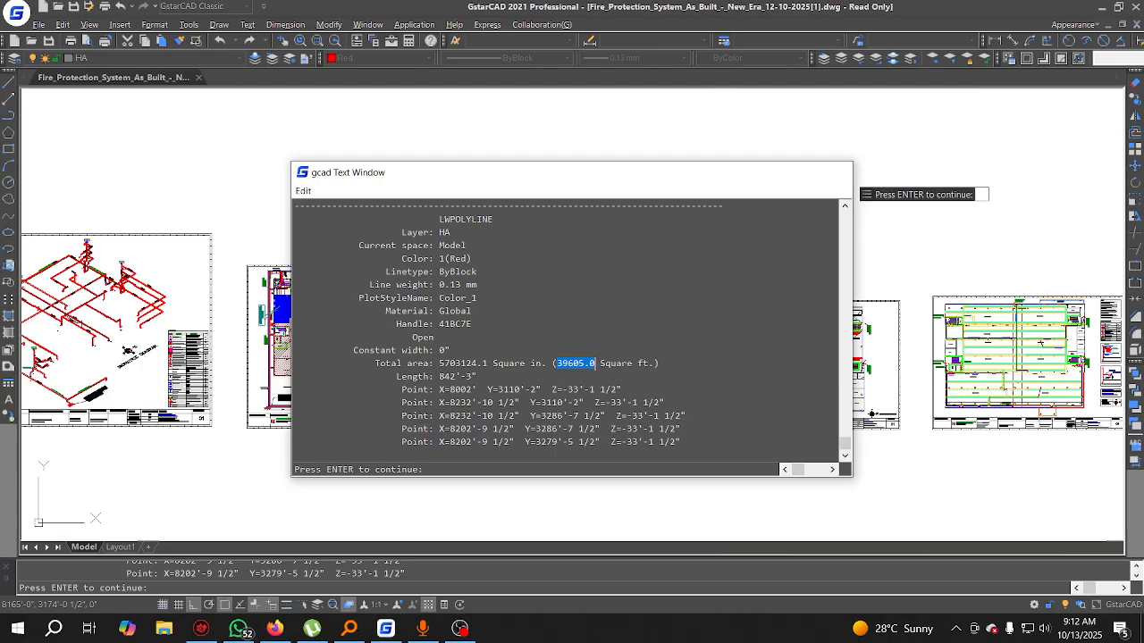
pyautogui.press('Escape')
# Step: Erase the traced outline above the ground floor sheet
pyautogui.click(690, 240)
pyautogui.click(613, 250)
pyautogui.rightClick(792, 292)
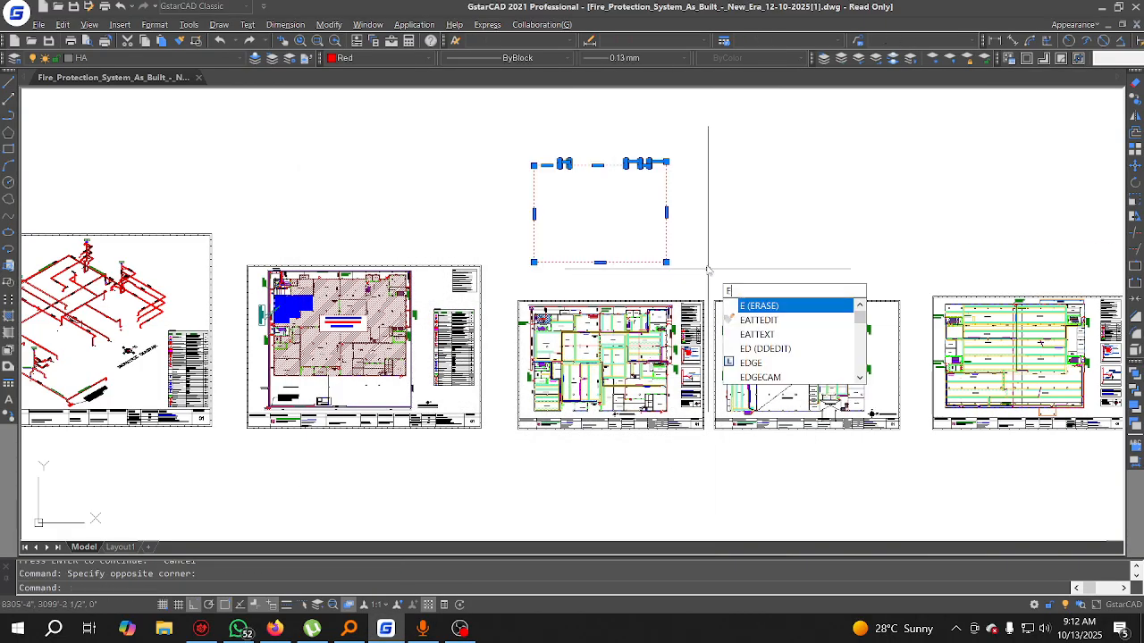
pyautogui.click(815, 304)
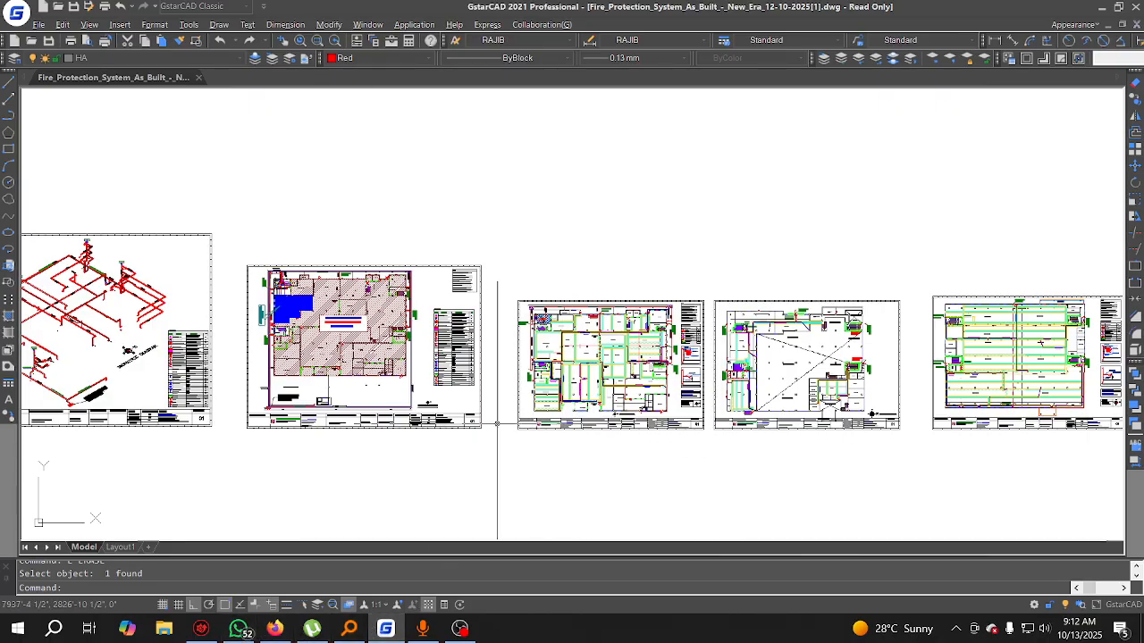
# Step: Set the area value in the ground floor information box to 39605.0
pyautogui.scroll(6, 554, 417)
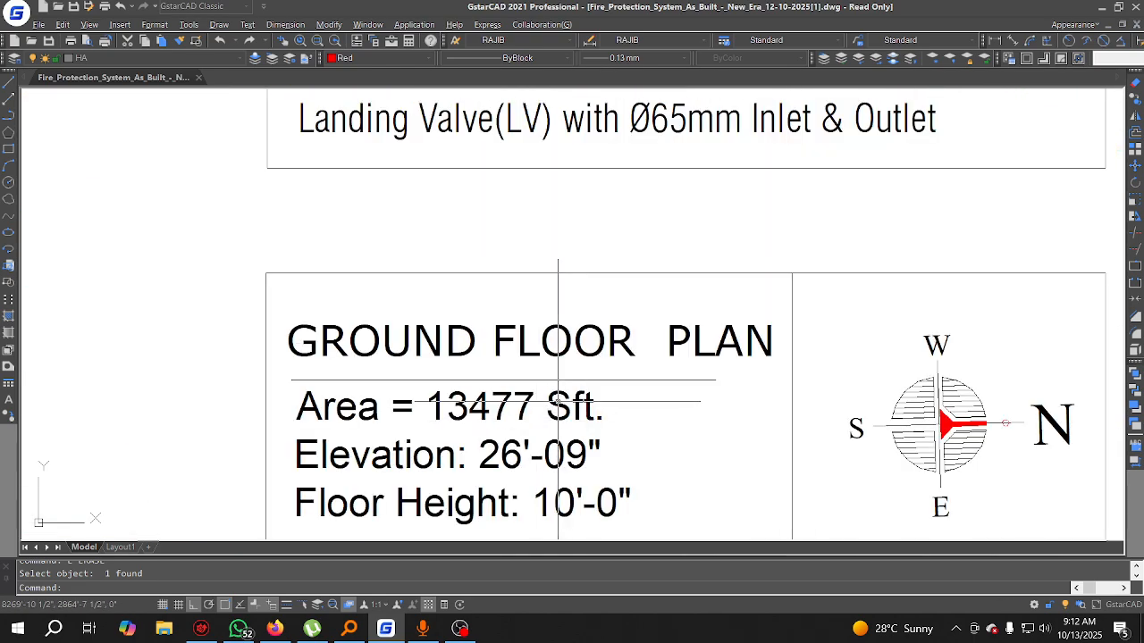
pyautogui.doubleClick(554, 411)
pyautogui.moveTo(547, 407); pyautogui.dragTo(438, 408)
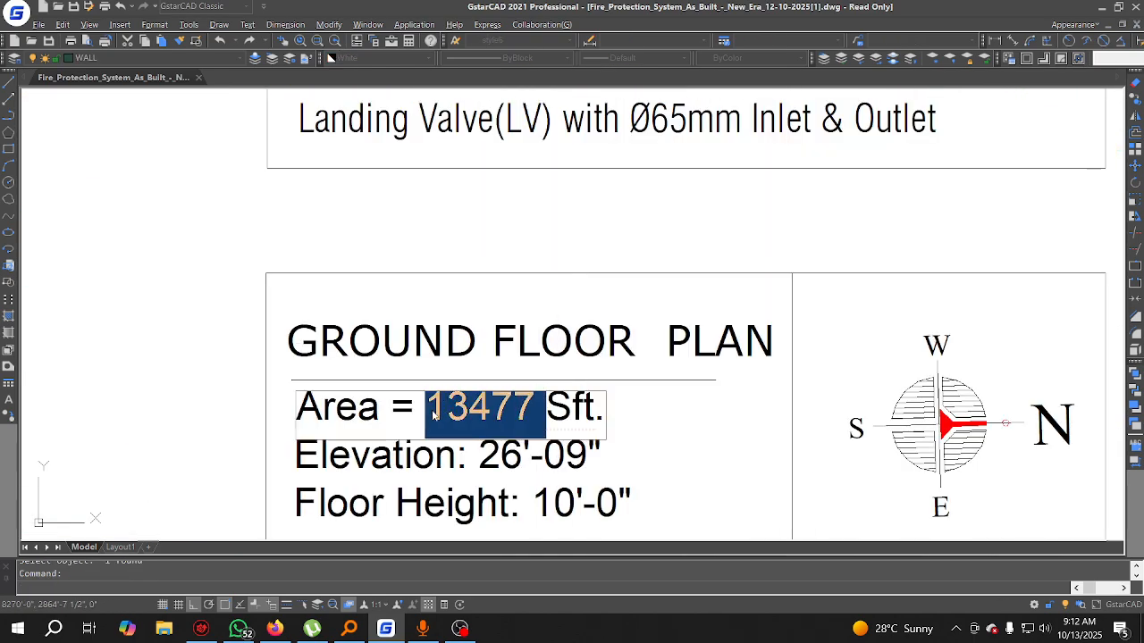
pyautogui.write('39605.0')
pyautogui.click(588, 523)
pyautogui.press('Escape')
# Step: Insert a space between 39605.0 and Sft. in the ground floor information box
pyautogui.click(593, 416)
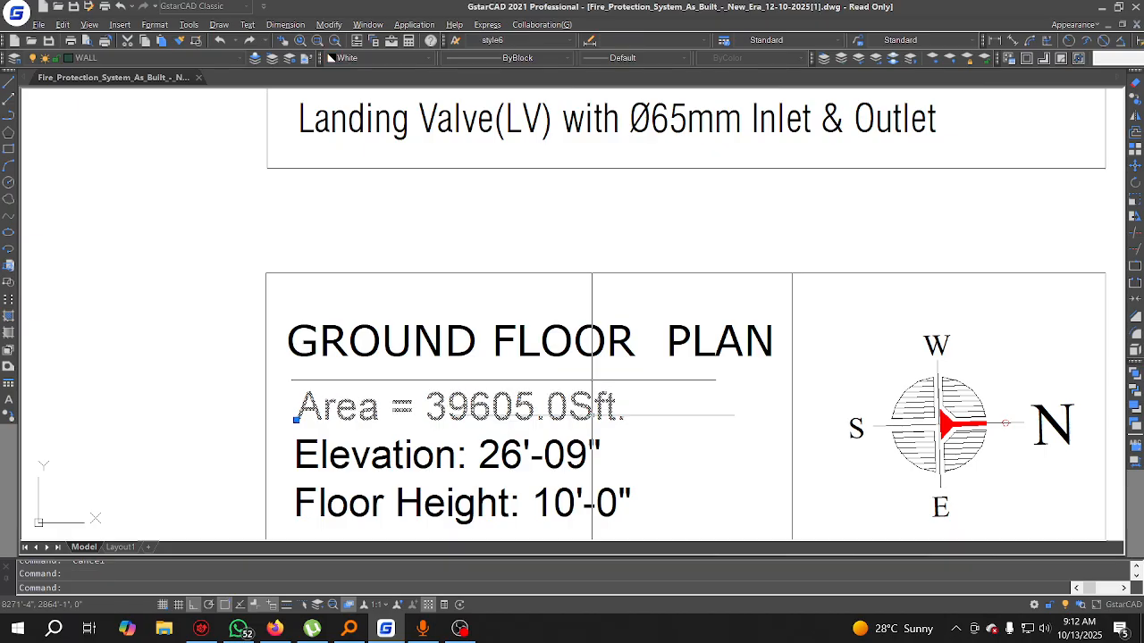
pyautogui.doubleClick(591, 415)
pyautogui.click(571, 415)
pyautogui.click(630, 471)
pyautogui.moveTo(609, 464); pyautogui.dragTo(610, 325, button='middle')
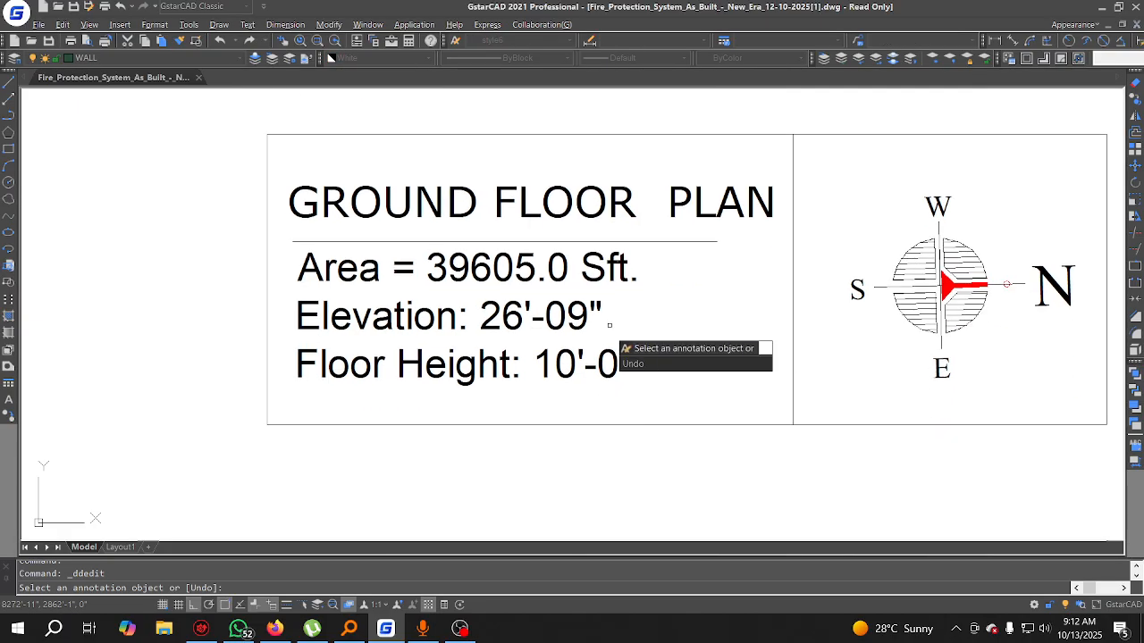
pyautogui.press('Escape')
pyautogui.press('Escape')
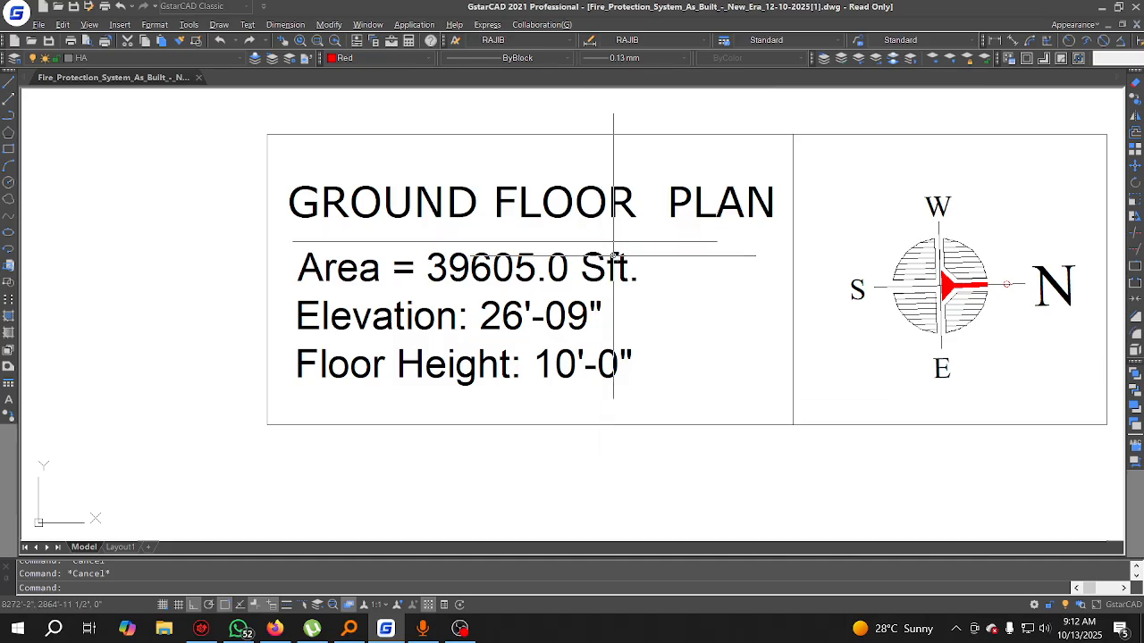
# Step: Copy the Gr. FL. LEVEL label with its underline straight down onto the base line of the upper building elevation
pyautogui.scroll(-15, 552, 319)
pyautogui.moveTo(722, 375); pyautogui.dragTo(416, 366, button='middle')
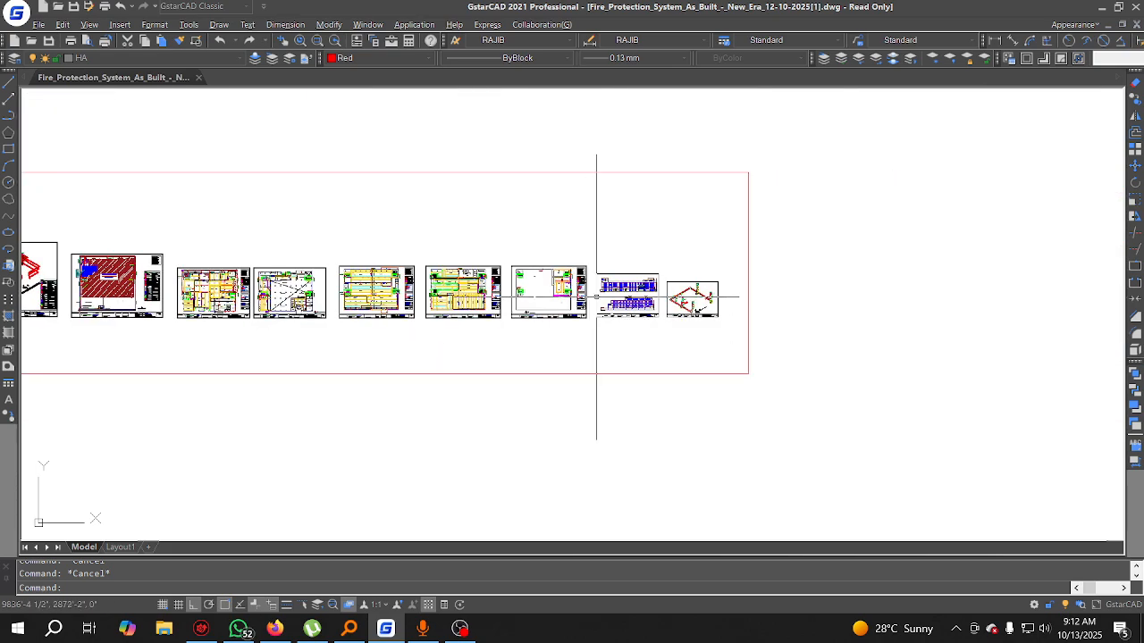
pyautogui.scroll(8, 597, 298)
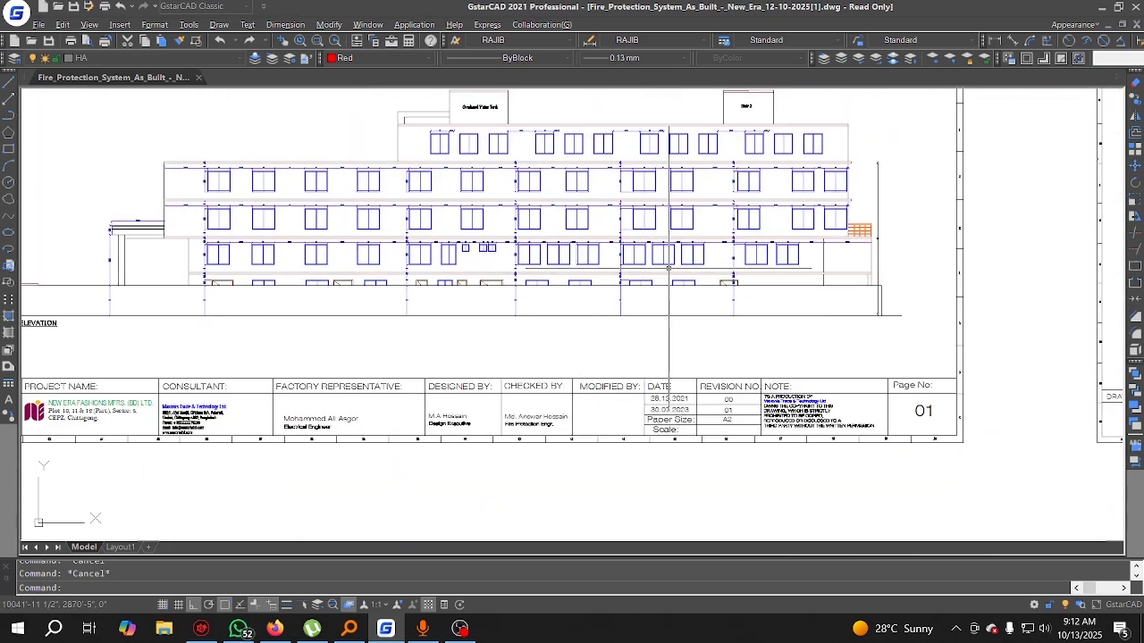
pyautogui.scroll(-6, 652, 266)
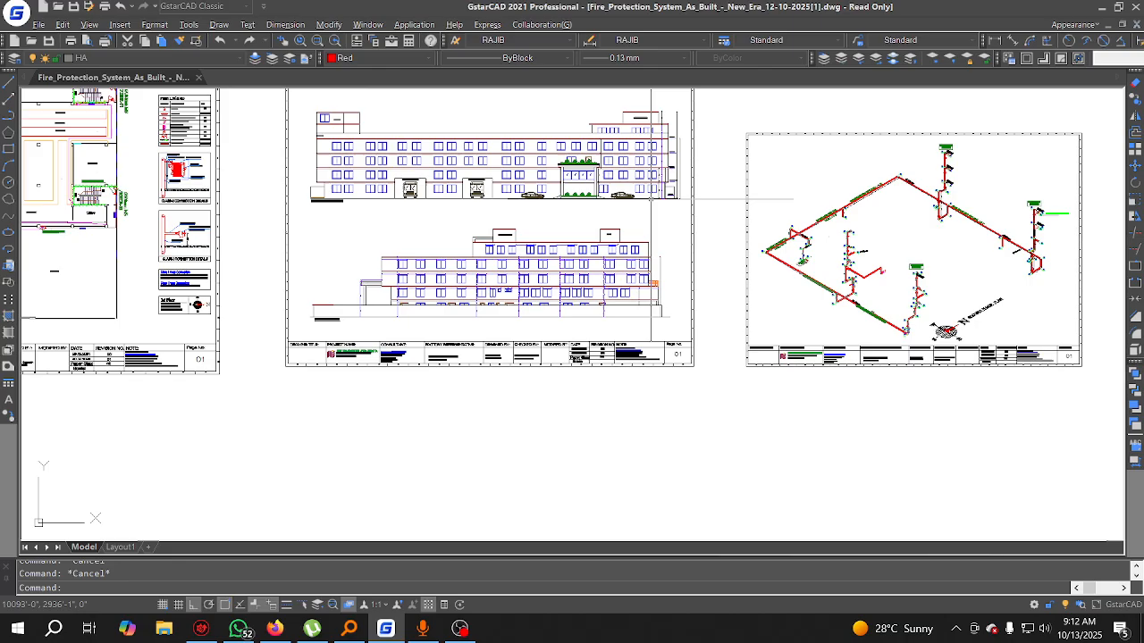
pyautogui.scroll(8, 633, 213)
pyautogui.scroll(3, 632, 215)
pyautogui.click(655, 242)
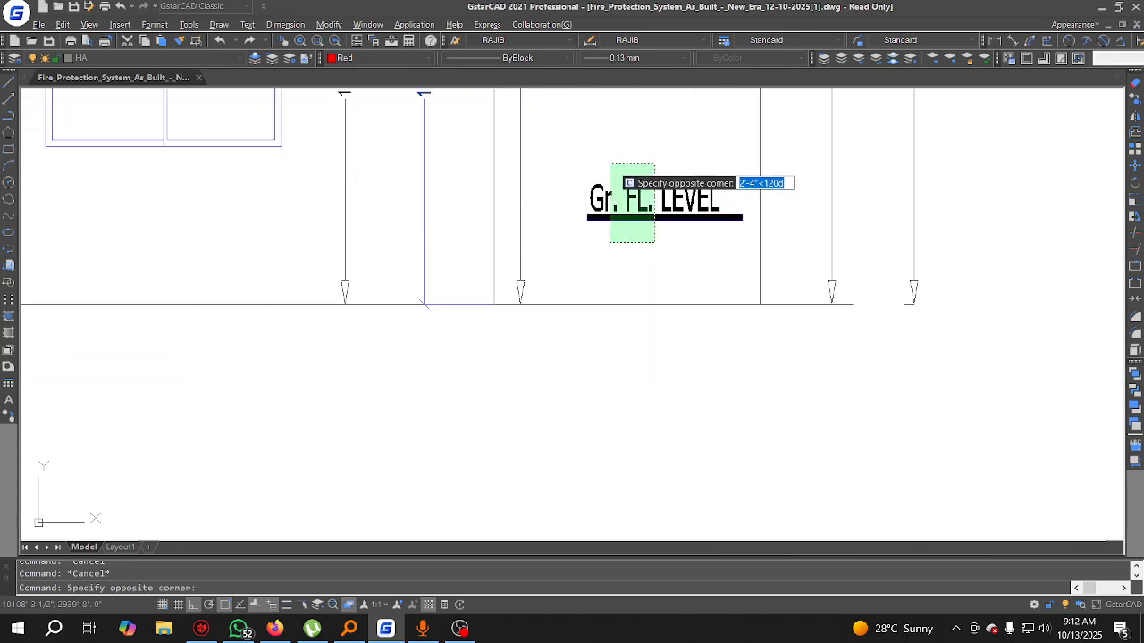
pyautogui.click(609, 166)
pyautogui.click(1135, 99)
pyautogui.click(709, 289)
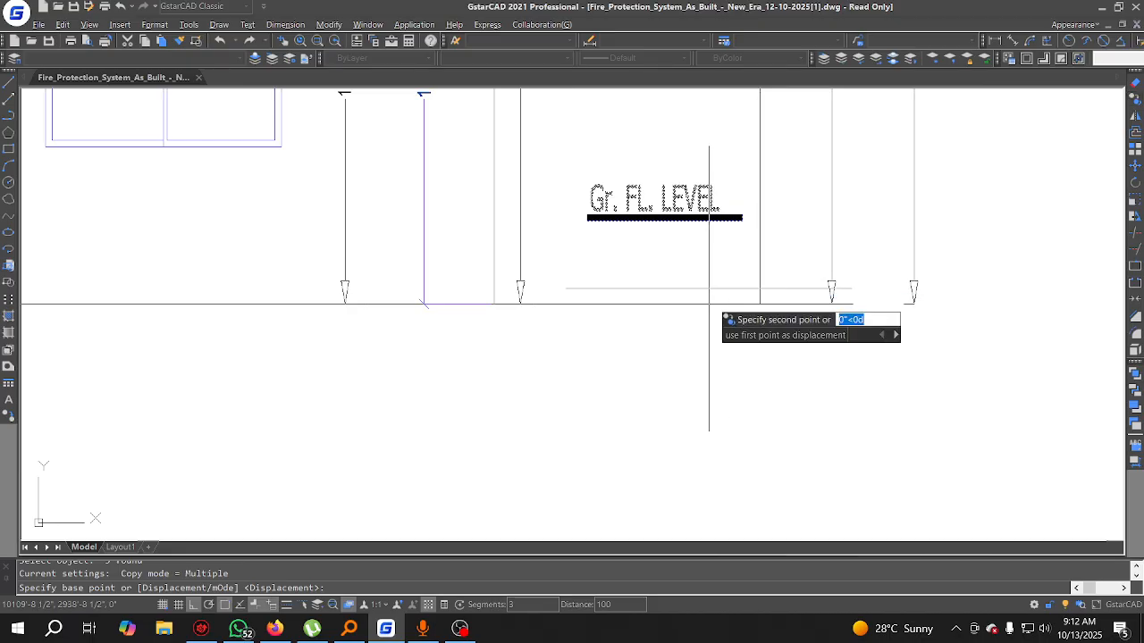
pyautogui.click(705, 375)
pyautogui.rightClick(722, 275)
pyautogui.click(741, 281)
# Step: Change the copied level label on the elevation's base line to read ROAD. LEVEL
pyautogui.click(680, 285)
pyautogui.doubleClick(680, 284)
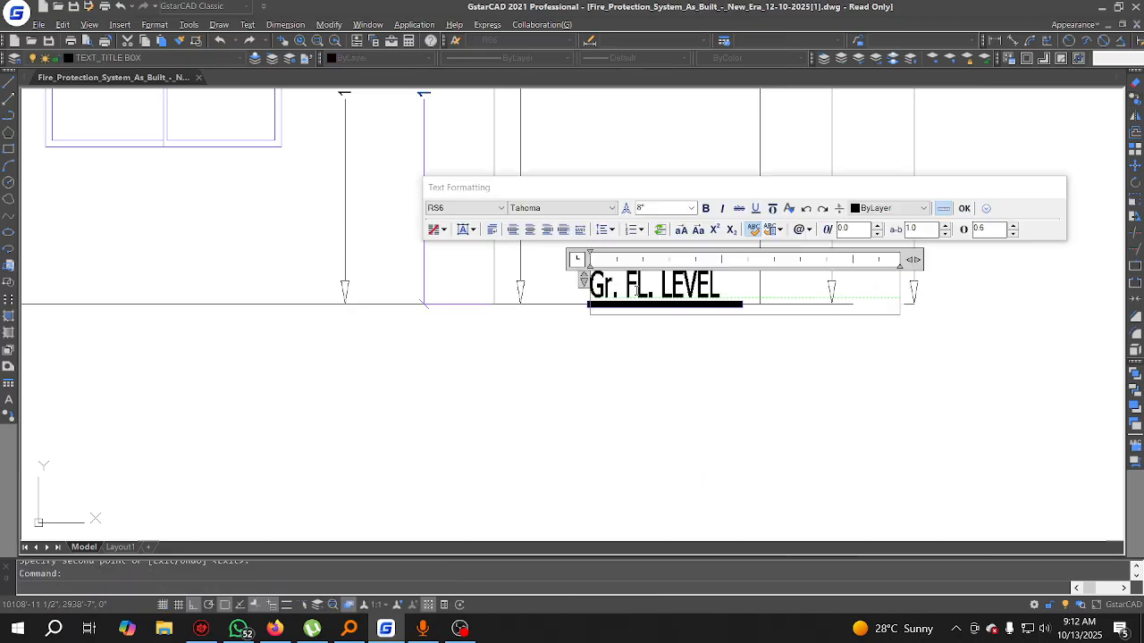
pyautogui.moveTo(648, 286); pyautogui.dragTo(521, 283)
pyautogui.write('R')
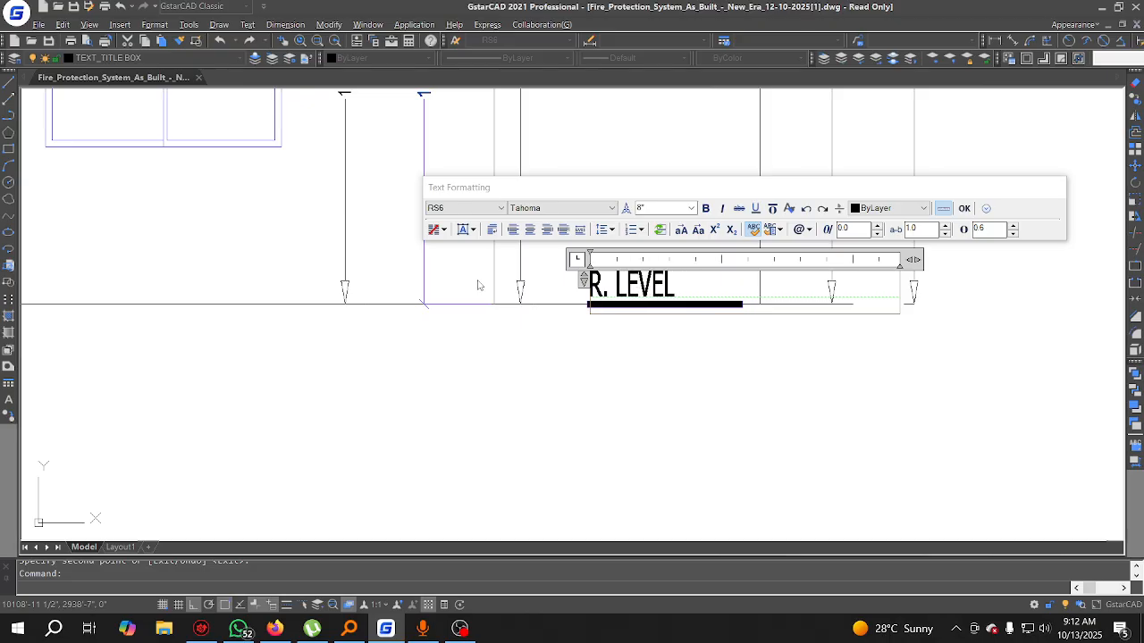
pyautogui.write('OAD')
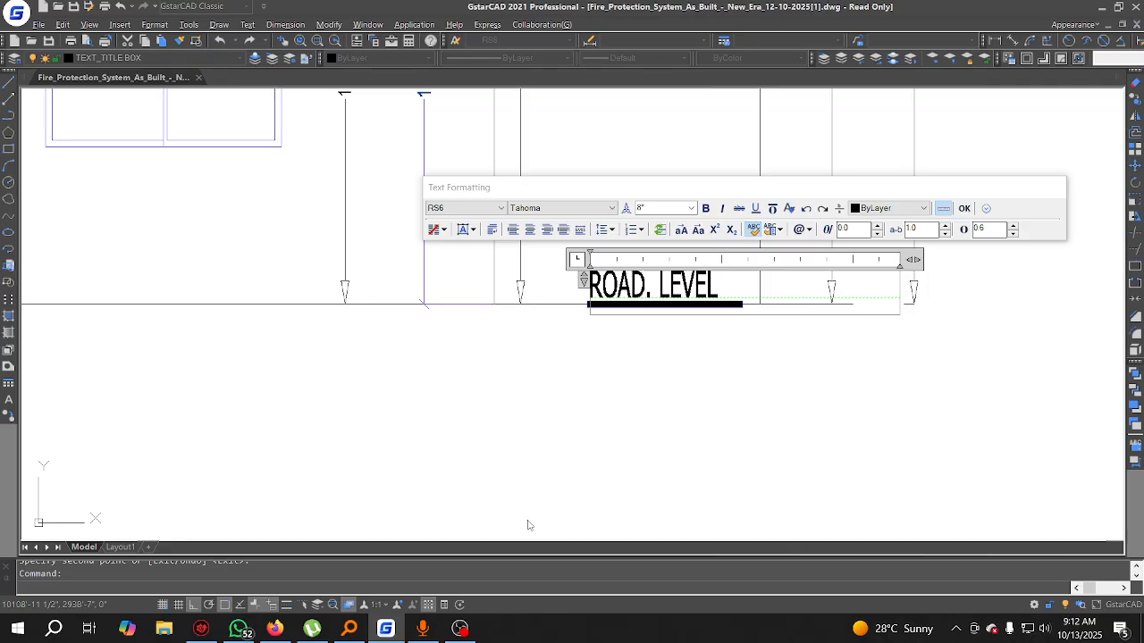
pyautogui.click(439, 410)
pyautogui.scroll(-2, 695, 356)
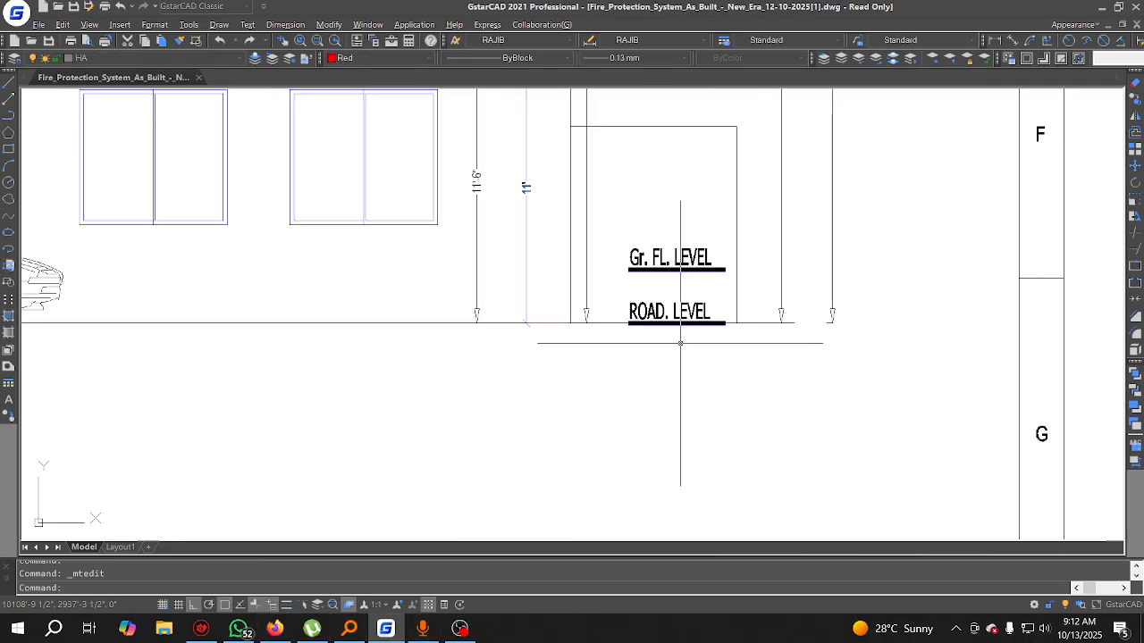
# Step: Add a vertical linear dimension from the road level line up to the ground floor line at the entrance planter
pyautogui.moveTo(680, 343); pyautogui.dragTo(695, 414, button='middle')
pyautogui.click(285, 24)
pyautogui.click(281, 67)
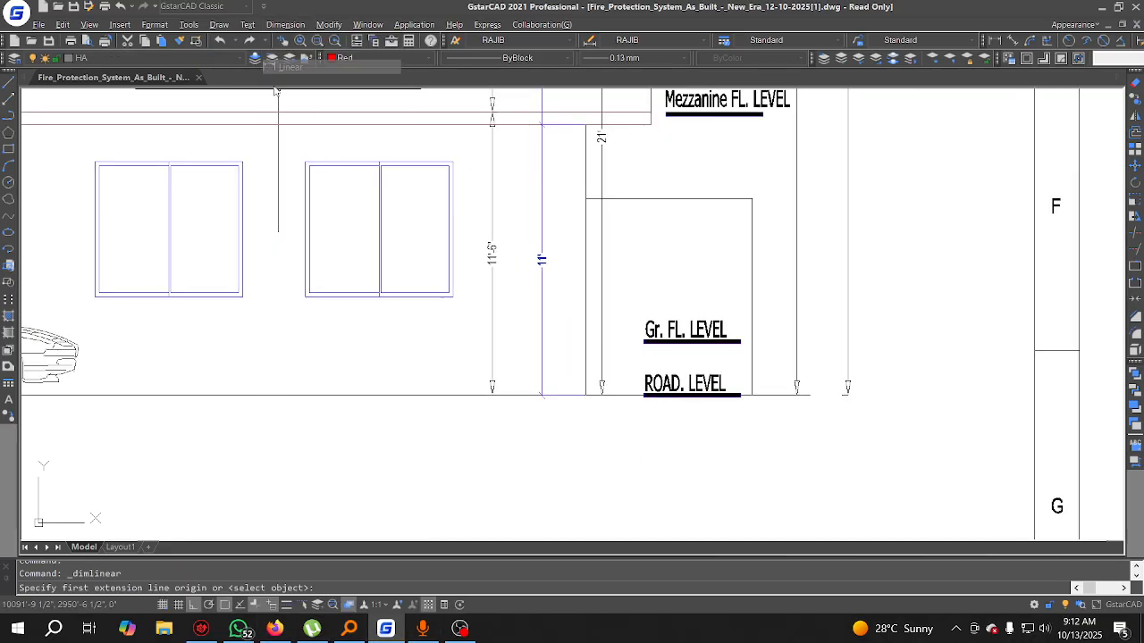
pyautogui.scroll(-5, 542, 237)
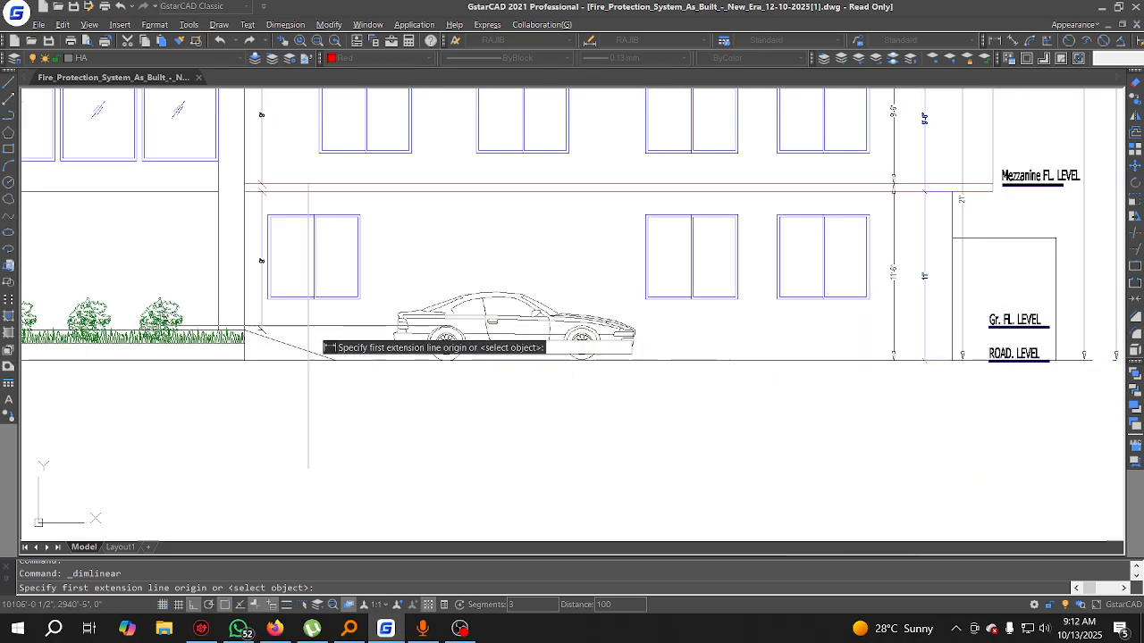
pyautogui.scroll(3, 248, 347)
pyautogui.click(232, 336)
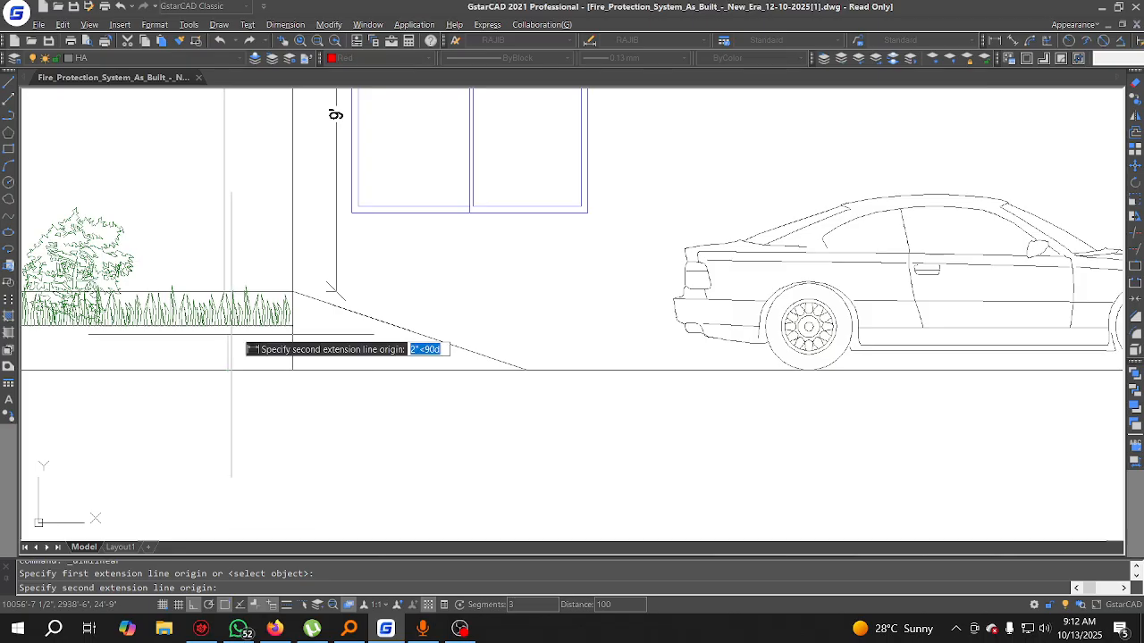
pyautogui.scroll(2, 230, 317)
pyautogui.click(224, 253)
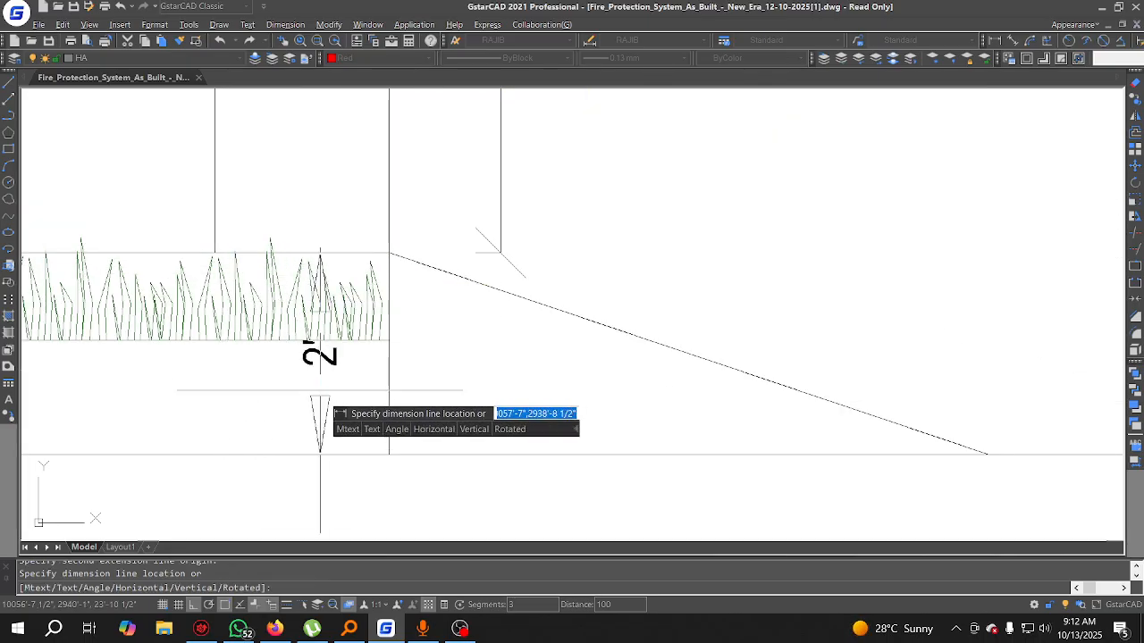
pyautogui.click(300, 389)
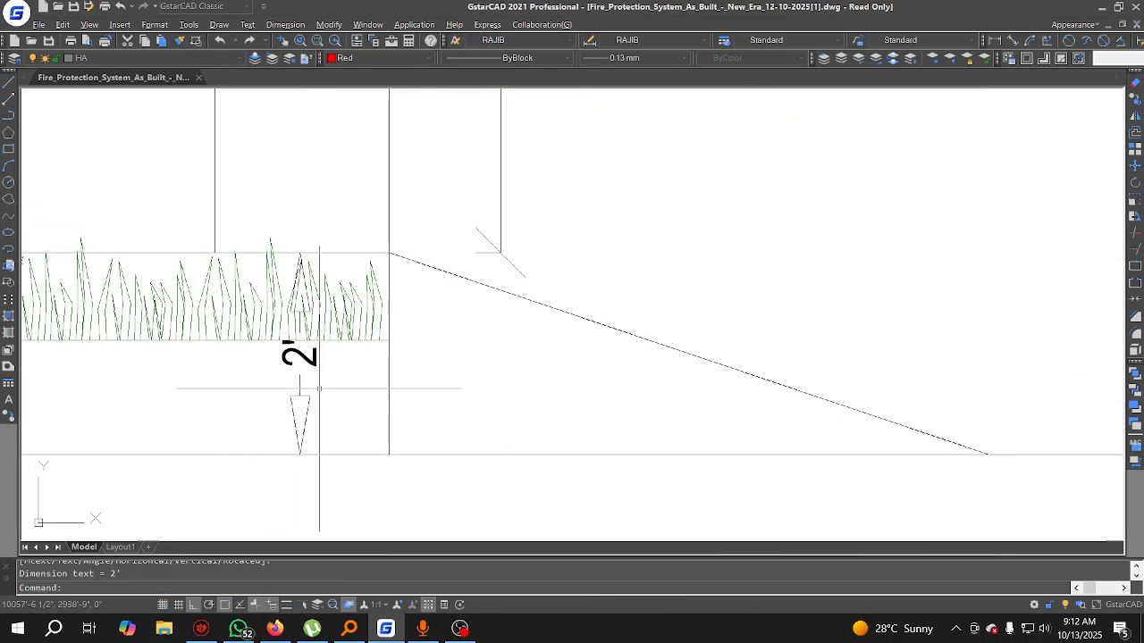
pyautogui.click(458, 631)
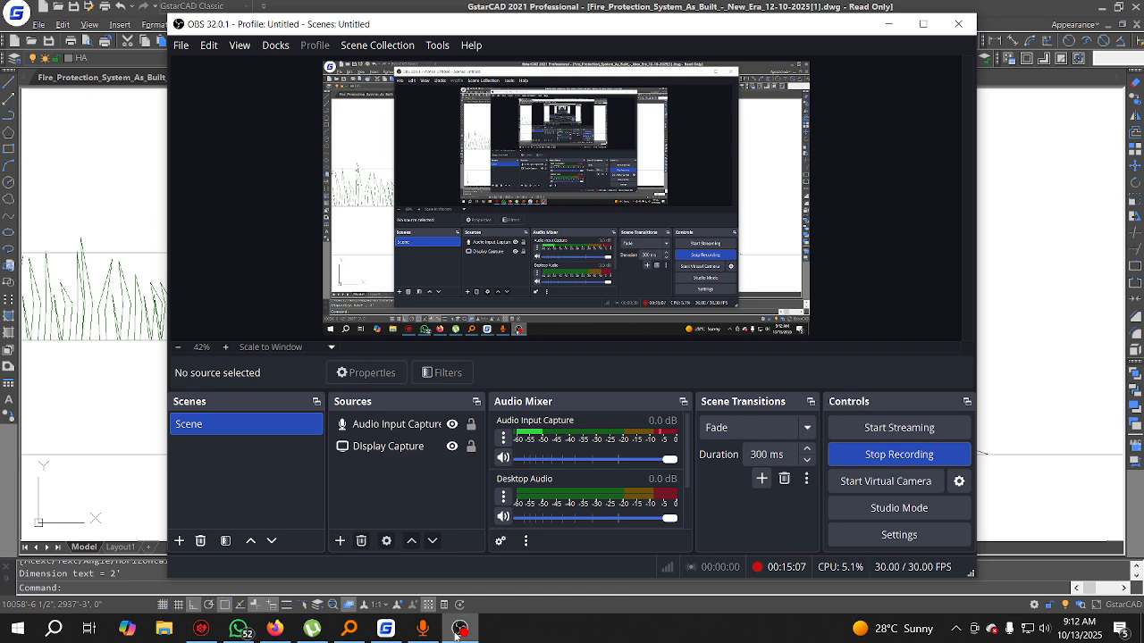
pyautogui.click(459, 631)
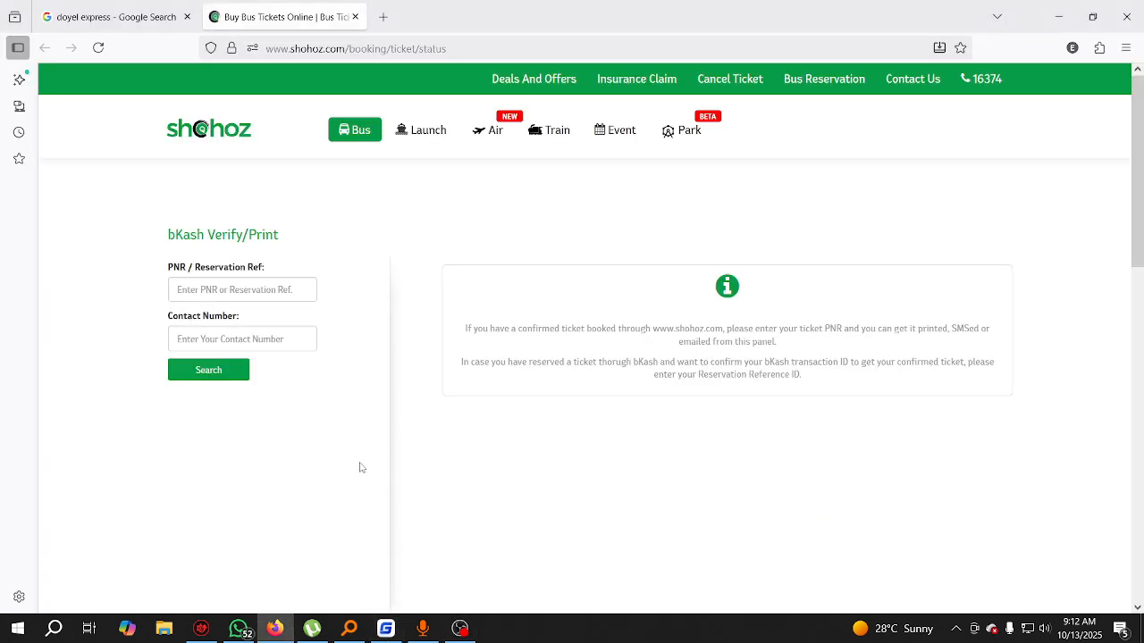
pyautogui.click(265, 631)
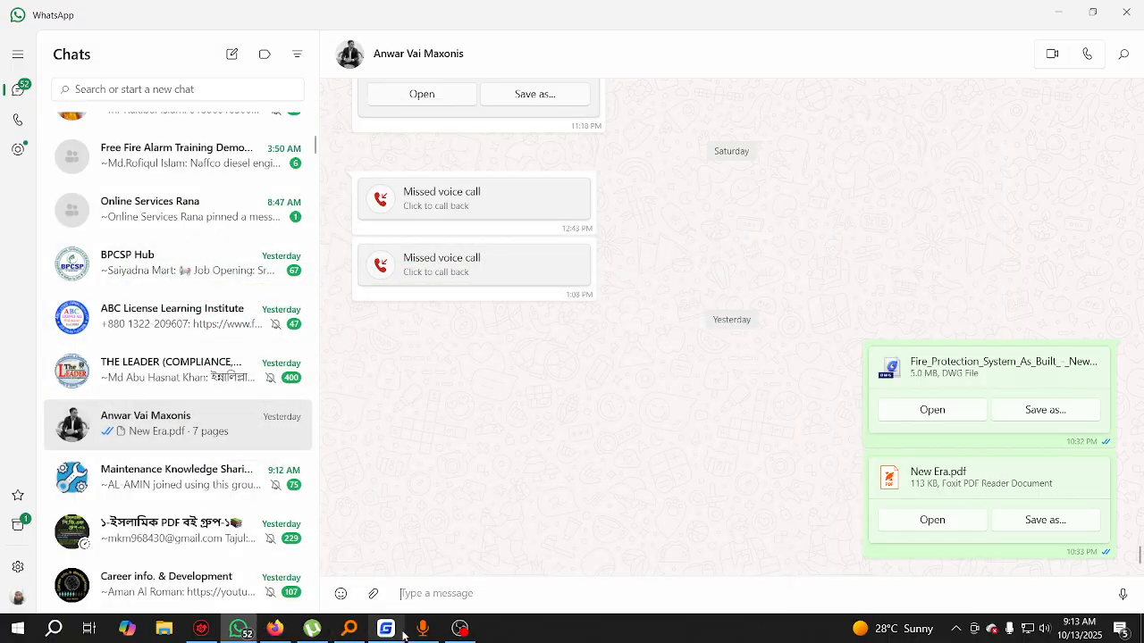
pyautogui.click(385, 629)
# Step: Set the elevation in the ground floor information box to 2'-0"
pyautogui.scroll(-15, 353, 386)
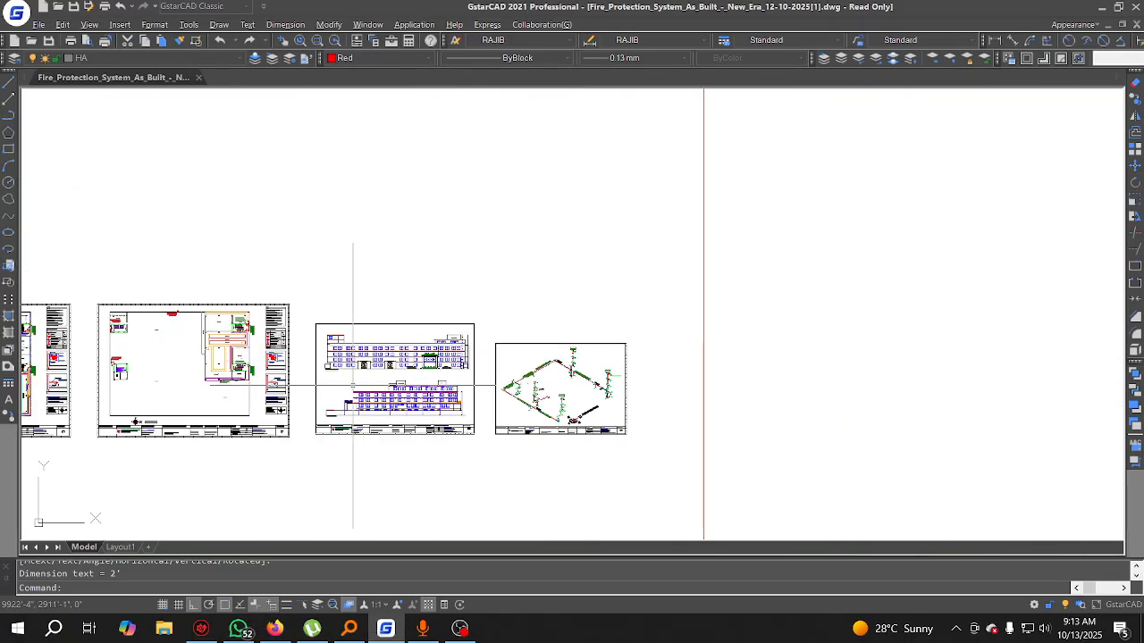
pyautogui.scroll(-4, 353, 386)
pyautogui.moveTo(384, 395); pyautogui.dragTo(1027, 390, button='middle')
pyautogui.moveTo(349, 416); pyautogui.dragTo(1045, 409, button='middle')
pyautogui.moveTo(817, 410); pyautogui.dragTo(304, 415, button='middle')
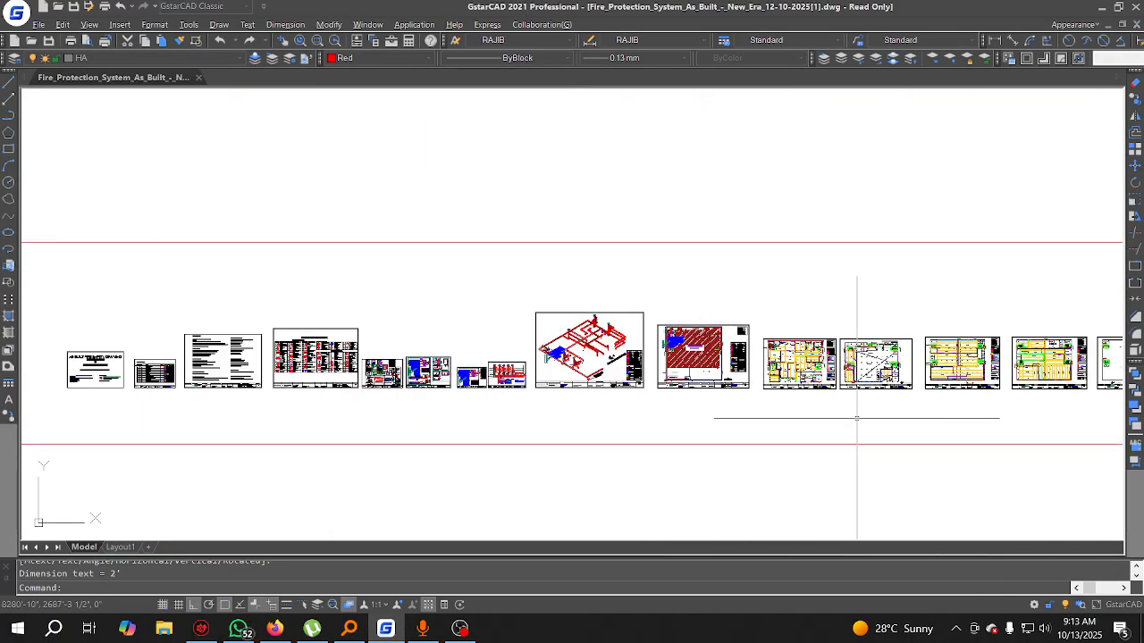
pyautogui.scroll(15, 856, 417)
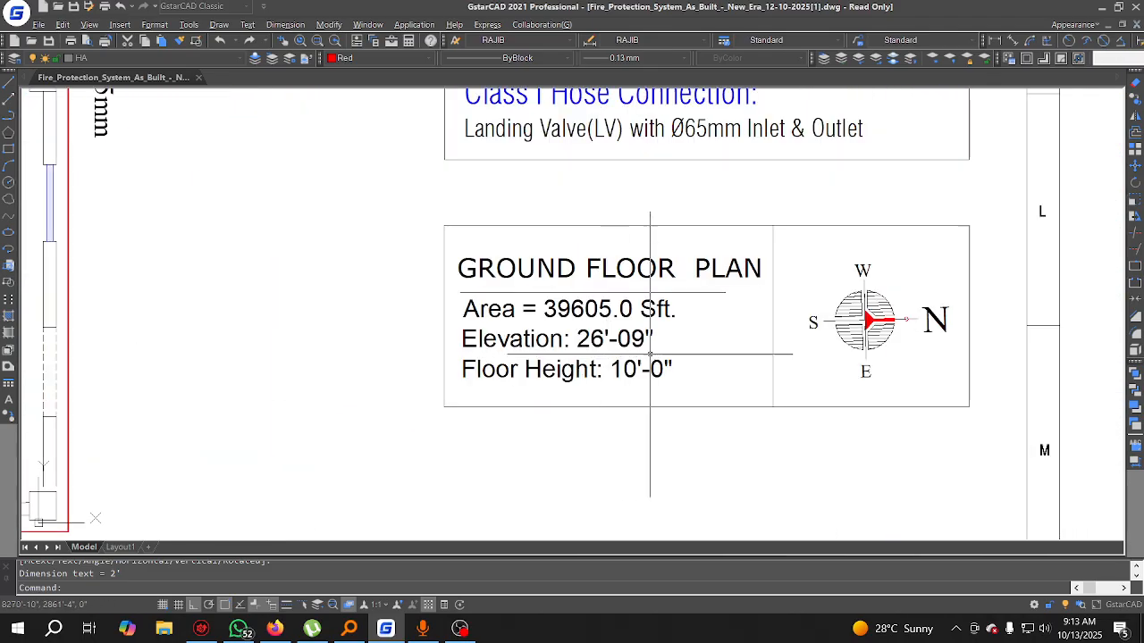
pyautogui.moveTo(650, 355); pyautogui.dragTo(486, 377, button='middle')
pyautogui.click(445, 361)
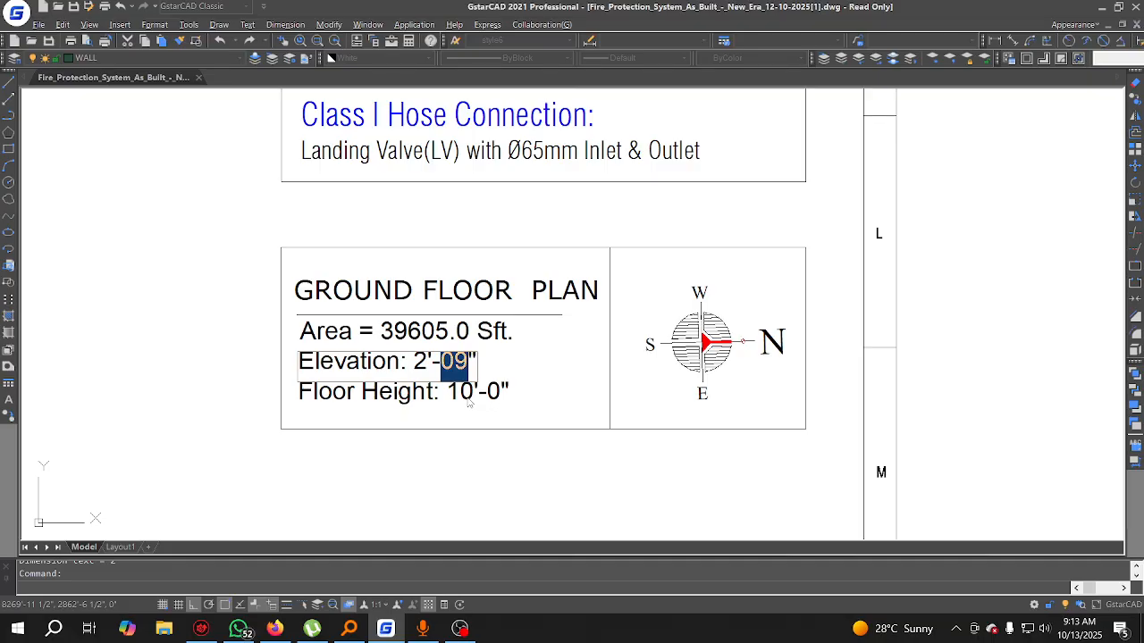
pyautogui.click(484, 468)
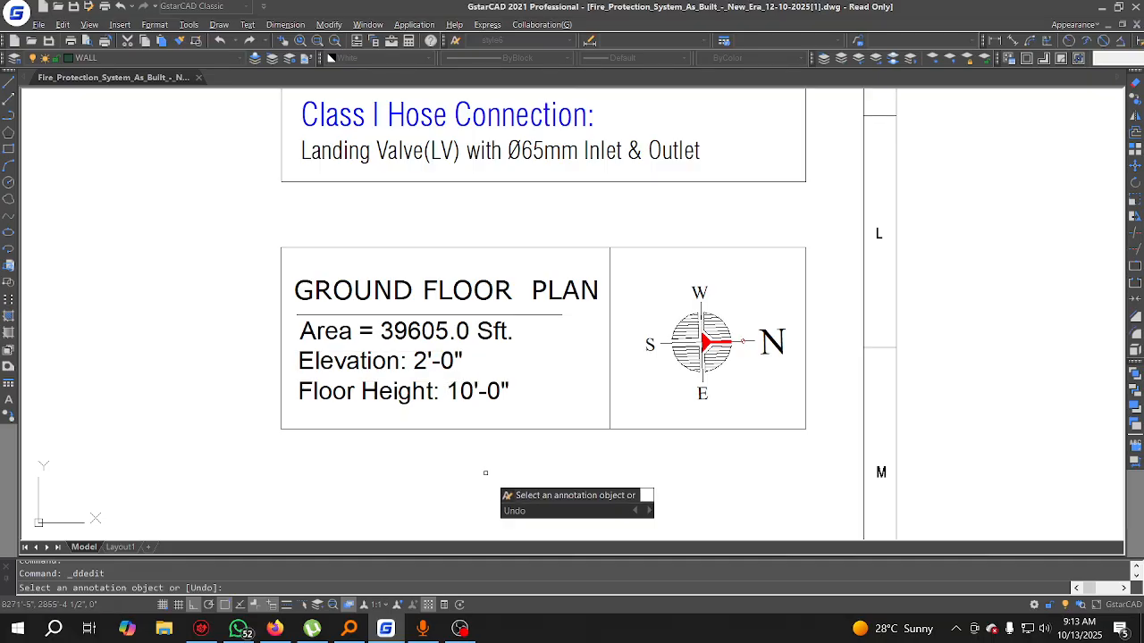
pyautogui.press('Escape')
# Step: Add a vertical linear dimension along the entrance column from the ground floor line up to the underside of the first floor slab
pyautogui.scroll(-10, 487, 359)
pyautogui.scroll(-5, 512, 351)
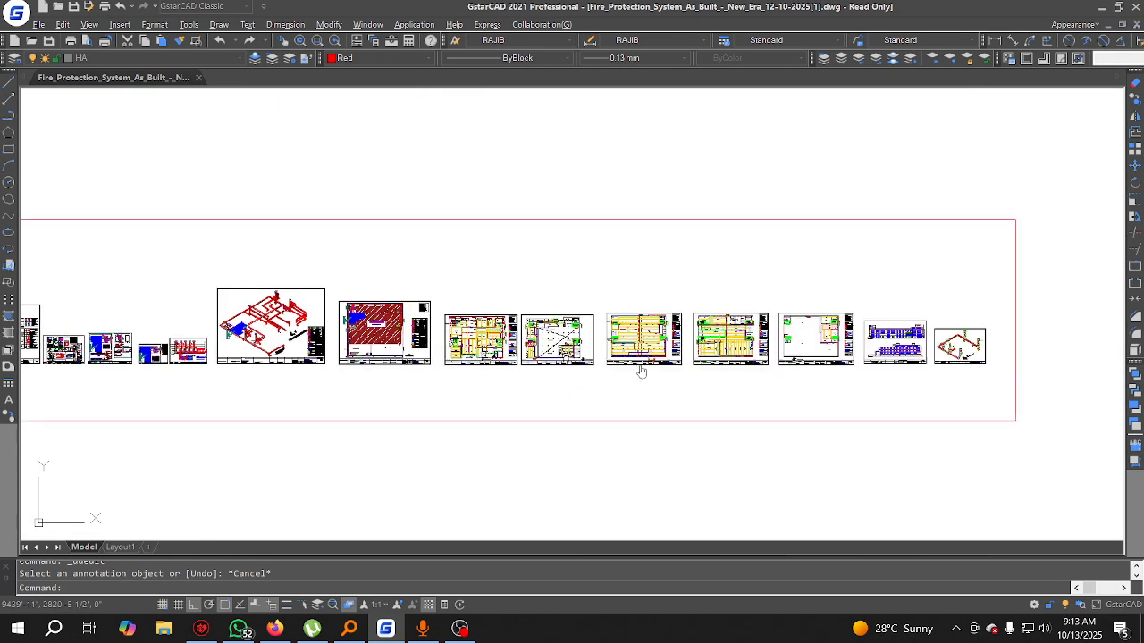
pyautogui.scroll(12, 485, 268)
pyautogui.moveTo(559, 454); pyautogui.dragTo(893, 331, button='middle')
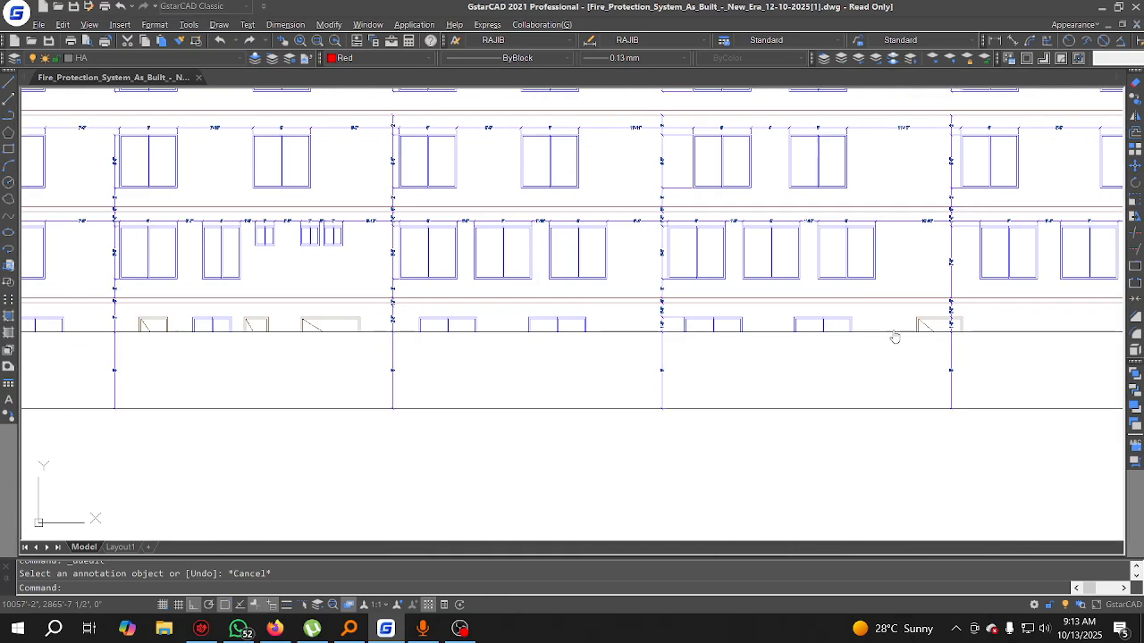
pyautogui.click(285, 24)
pyautogui.click(297, 68)
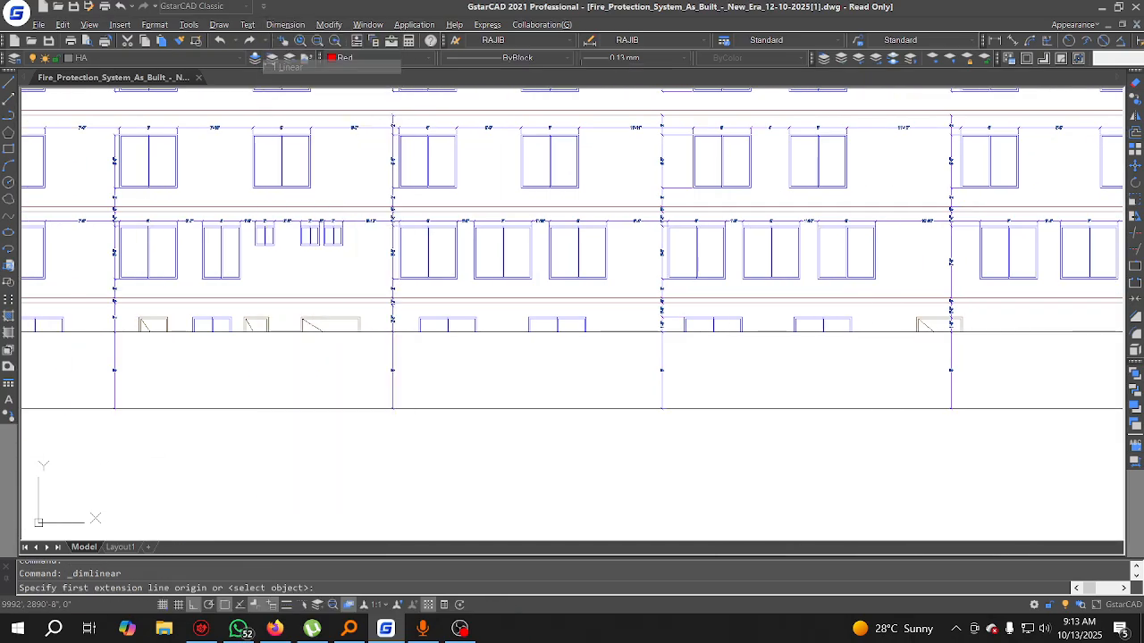
pyautogui.scroll(-2, 418, 376)
pyautogui.moveTo(418, 376); pyautogui.dragTo(325, 335, button='middle')
pyautogui.scroll(-5, 312, 338)
pyautogui.moveTo(277, 362); pyautogui.dragTo(754, 364, button='middle')
pyautogui.moveTo(642, 268); pyautogui.dragTo(555, 368, button='middle')
pyautogui.scroll(10, 778, 241)
pyautogui.scroll(-4, 667, 232)
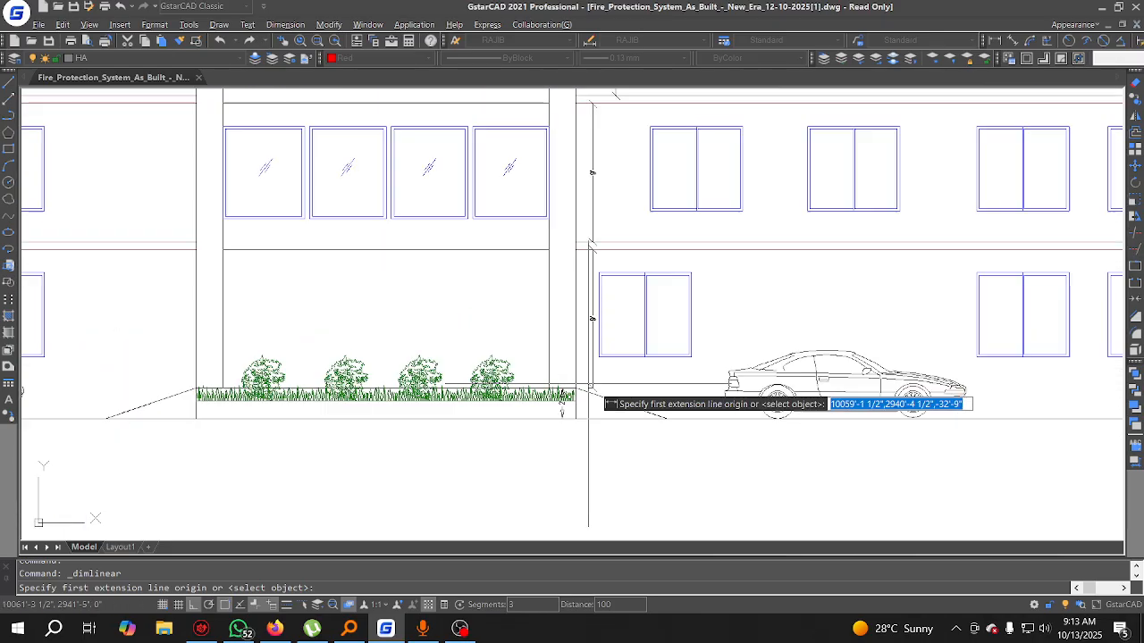
pyautogui.scroll(3, 590, 418)
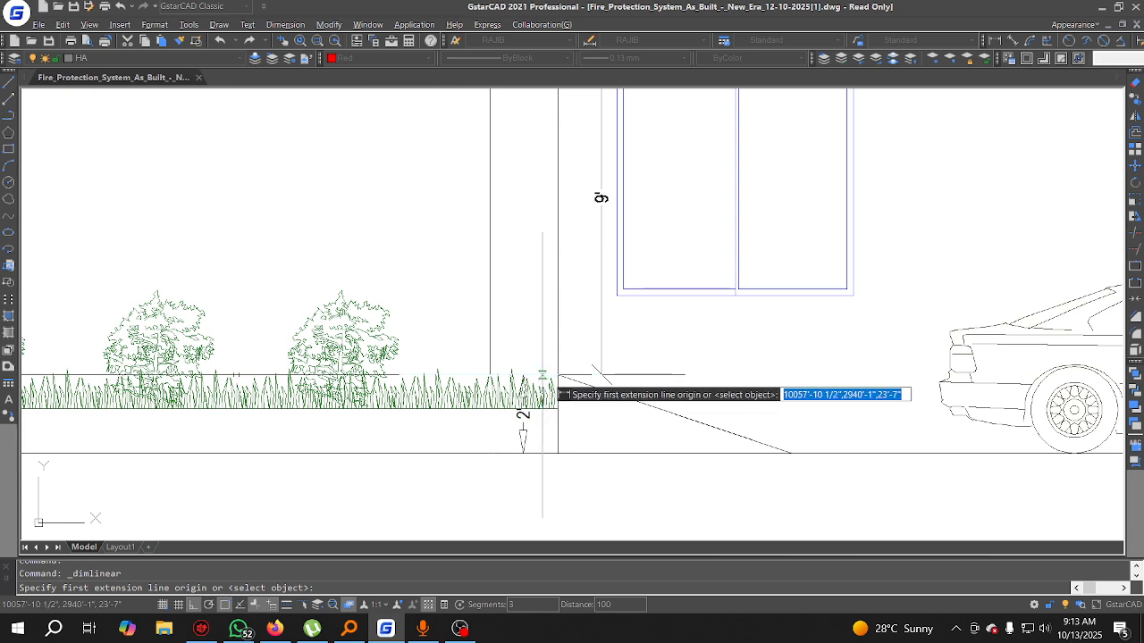
pyautogui.click(547, 373)
pyautogui.scroll(-5, 545, 385)
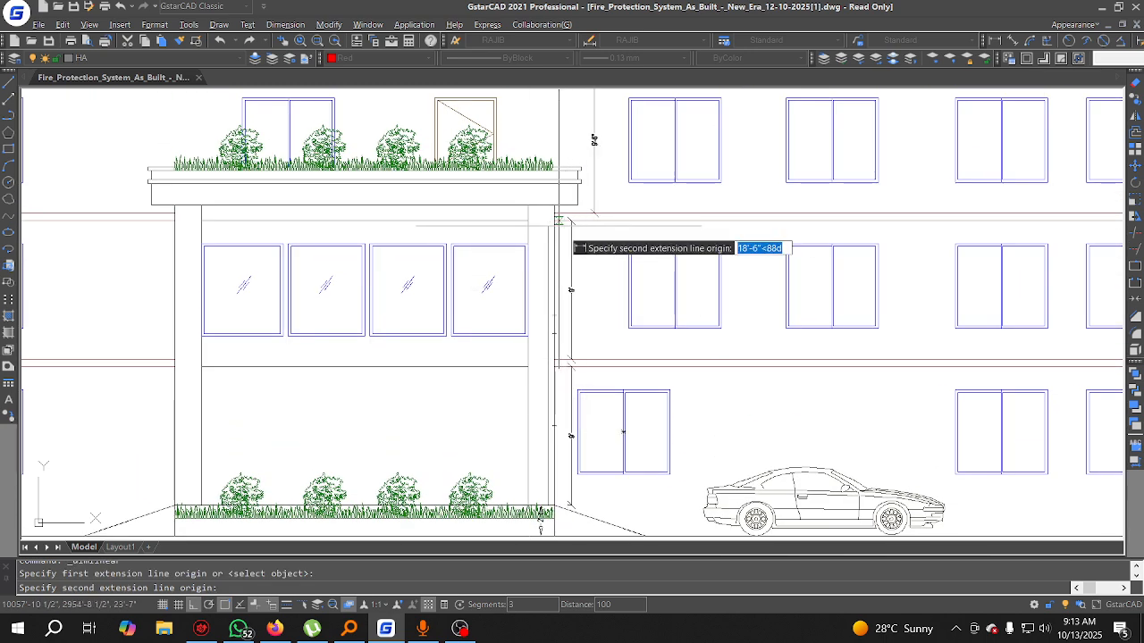
pyautogui.click(532, 223)
pyautogui.scroll(3, 527, 289)
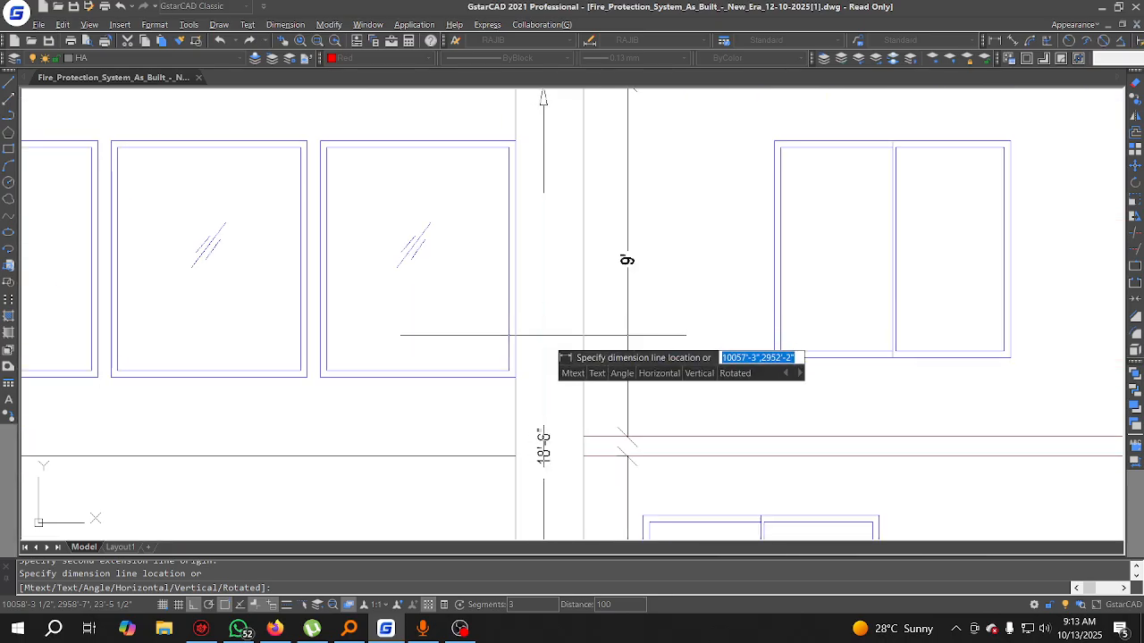
pyautogui.click(541, 321)
pyautogui.scroll(-2, 554, 320)
pyautogui.click(551, 317)
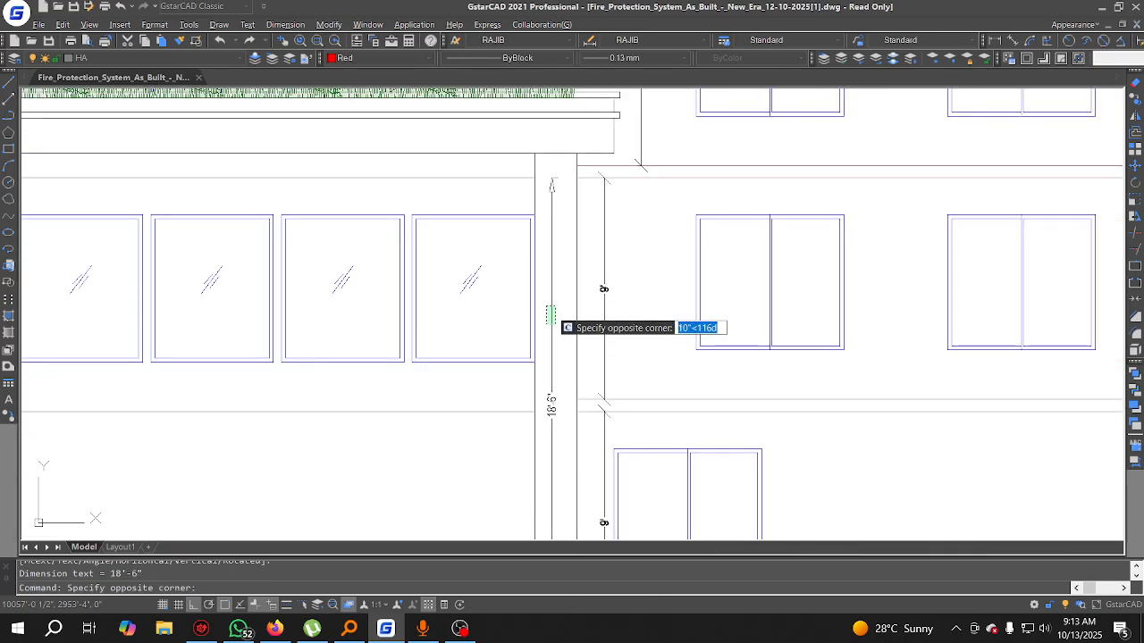
pyautogui.click(547, 305)
pyautogui.moveTo(594, 331); pyautogui.dragTo(587, 235, button='middle')
pyautogui.scroll(-2, 586, 236)
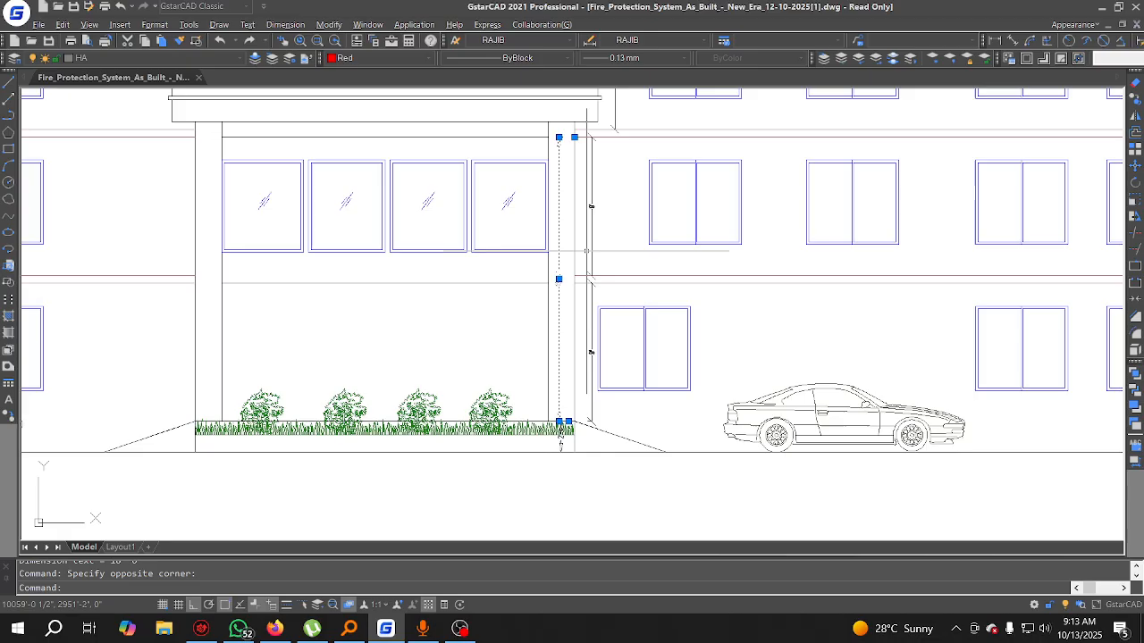
pyautogui.scroll(-8, 578, 240)
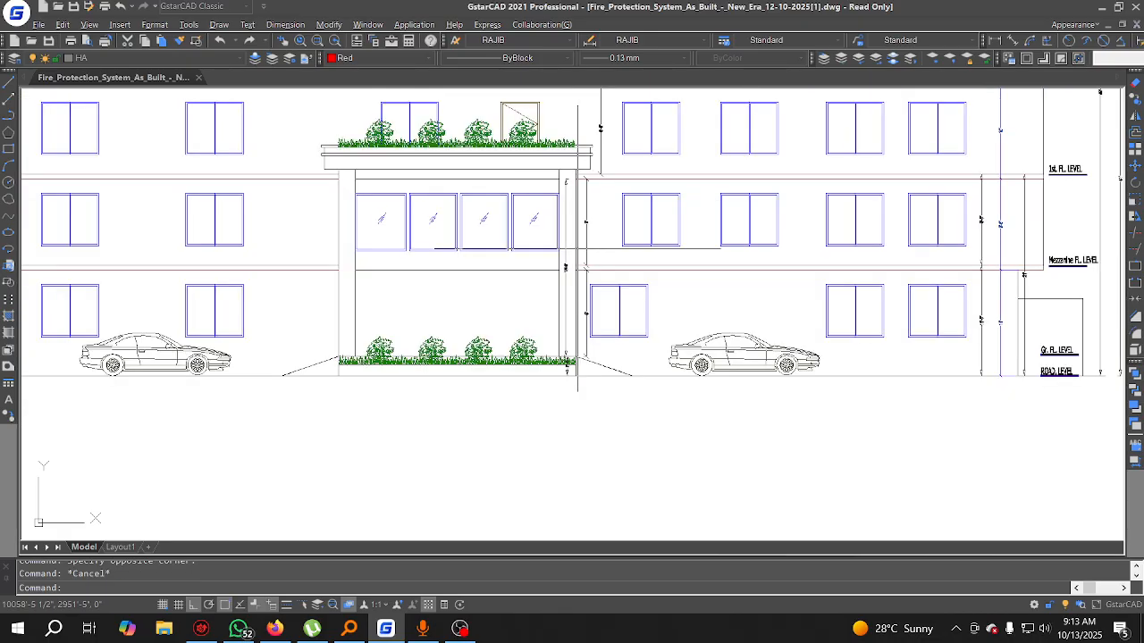
# Step: Set the floor height in the ground floor information box to 18'-6"
pyautogui.moveTo(85, 344); pyautogui.dragTo(666, 344, button='middle')
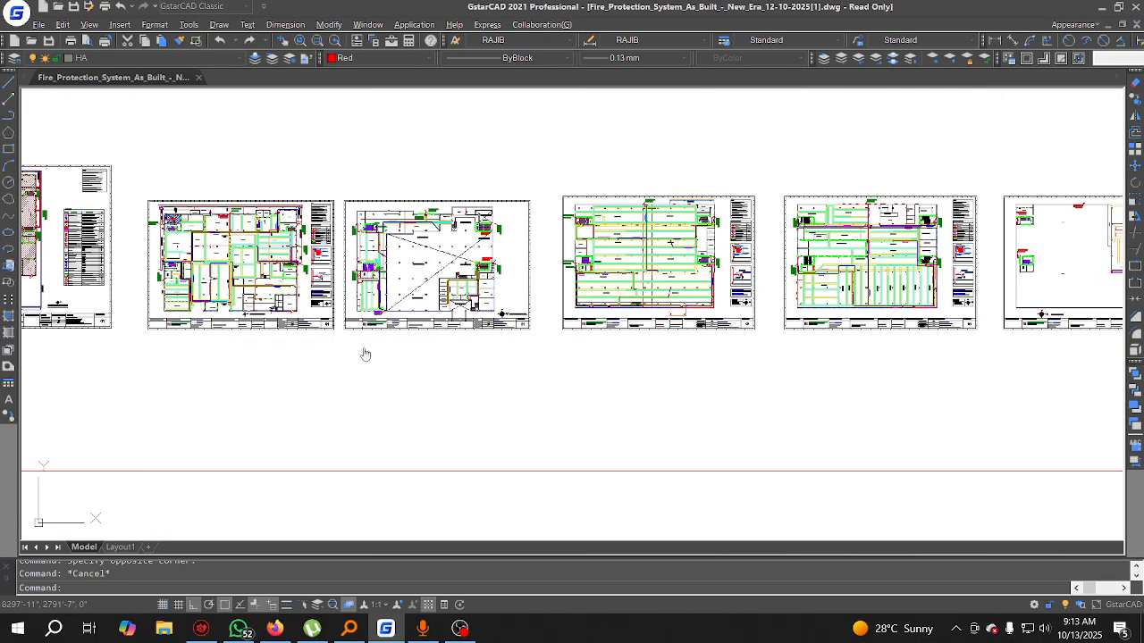
pyautogui.moveTo(366, 355)
pyautogui.mouseDown(button='middle')
pyautogui.moveTo(638, 354)
pyautogui.moveTo(477, 348)
pyautogui.mouseUp(button='middle')
pyautogui.scroll(10, 671, 297)
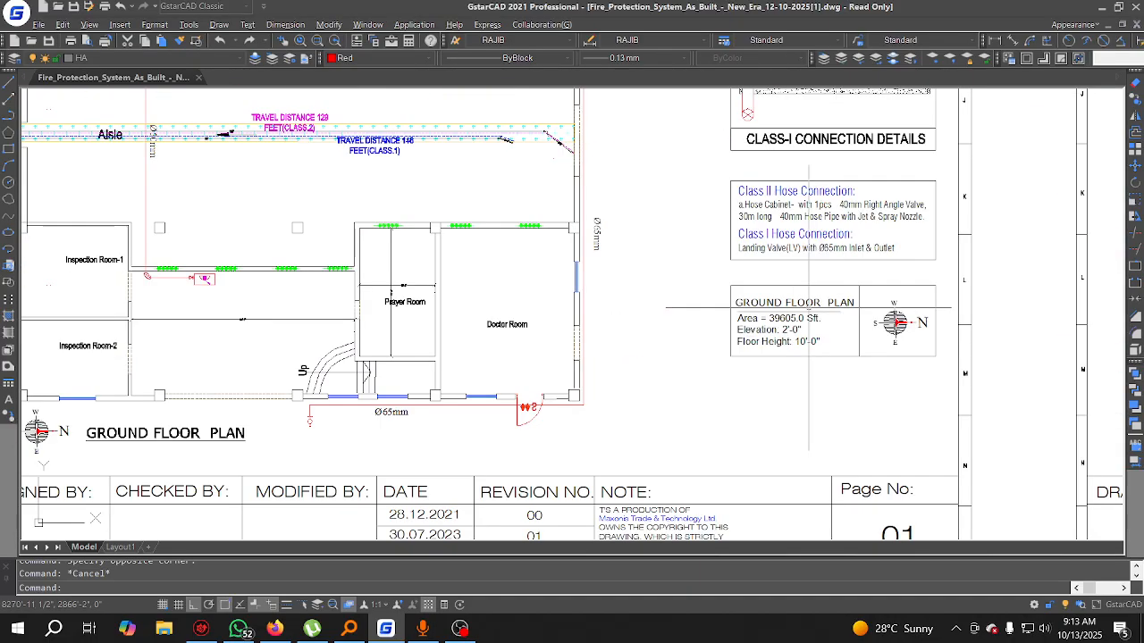
pyautogui.doubleClick(532, 362)
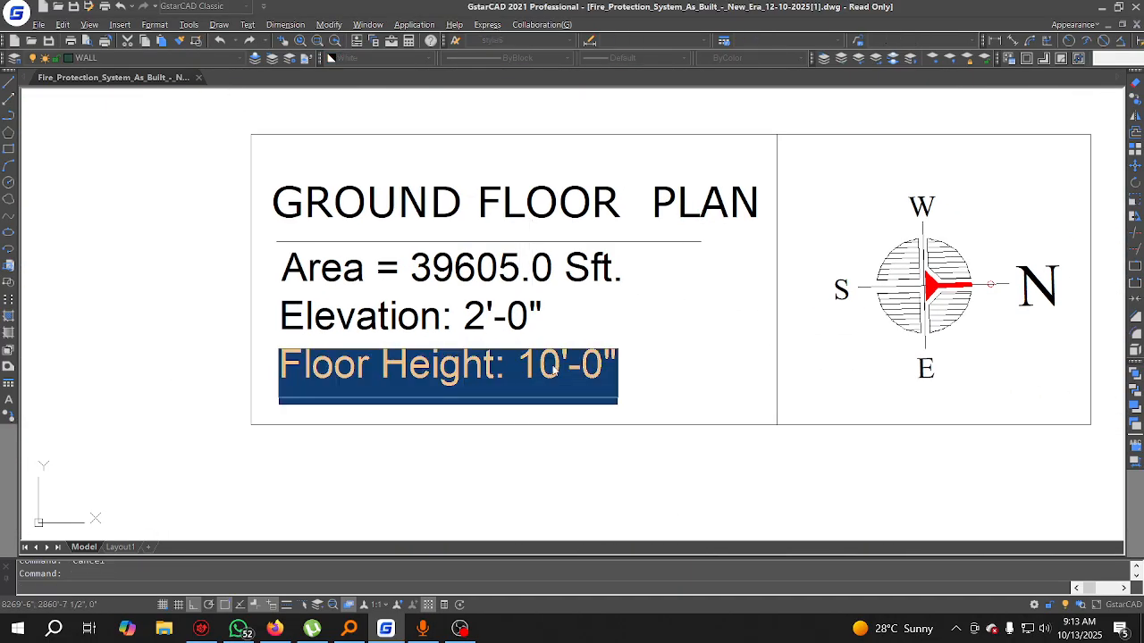
pyautogui.moveTo(539, 365); pyautogui.dragTo(549, 365)
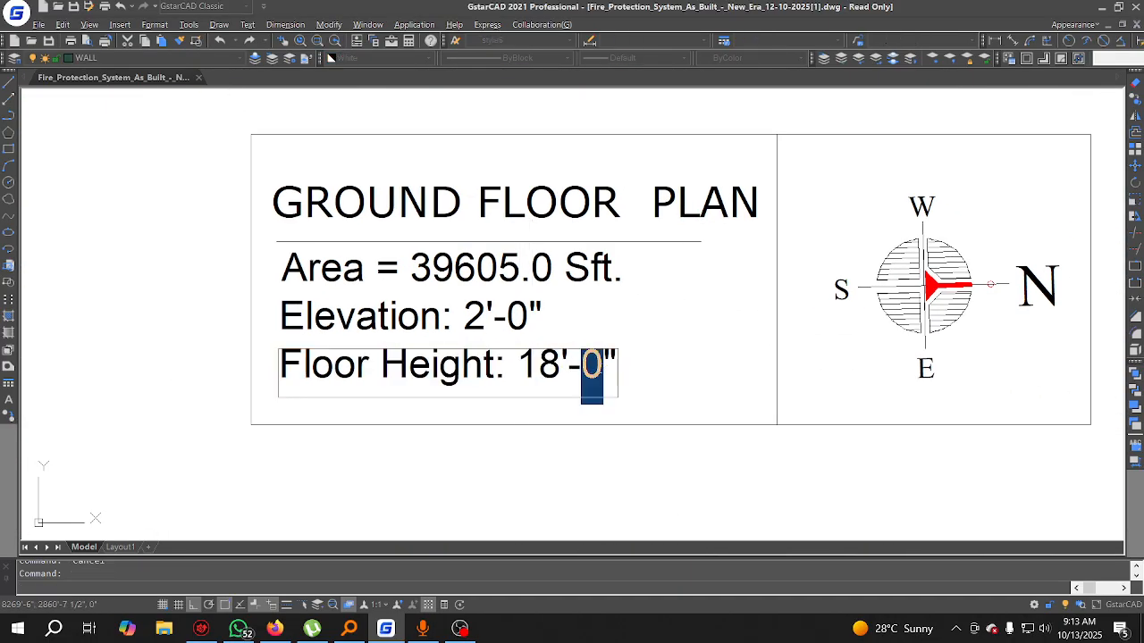
pyautogui.write('6')
pyautogui.click(586, 479)
pyautogui.press('Escape')
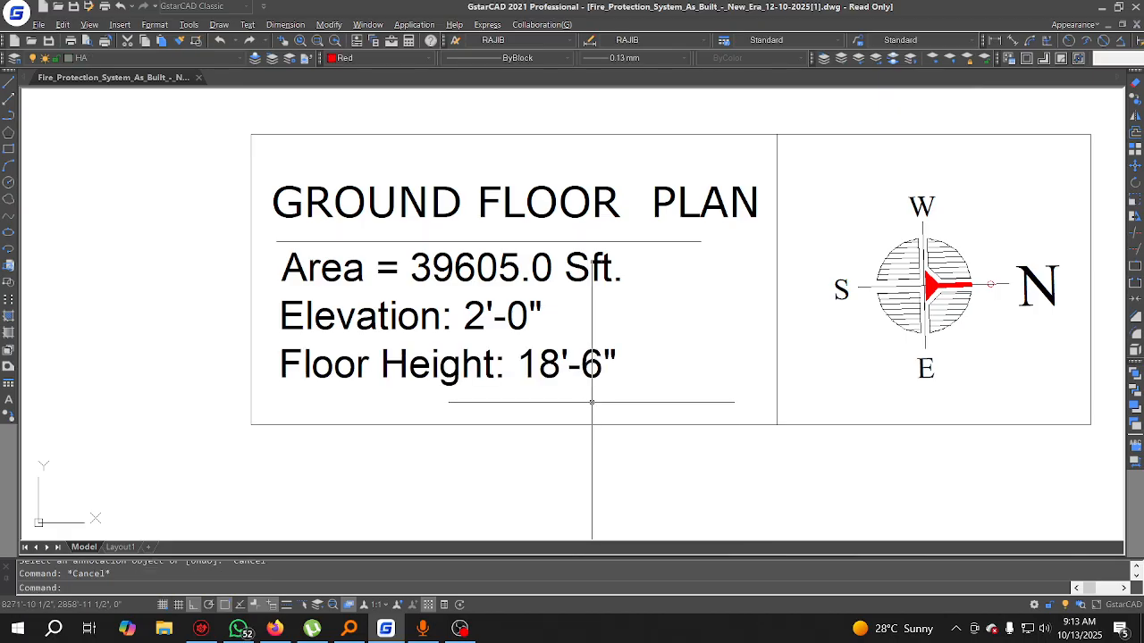
# Step: Search the computer for CIVIC with Everything and open the drawing Civic Apparels Ltd_FPS (1)
pyautogui.scroll(-3, 586, 384)
pyautogui.scroll(-5, 587, 378)
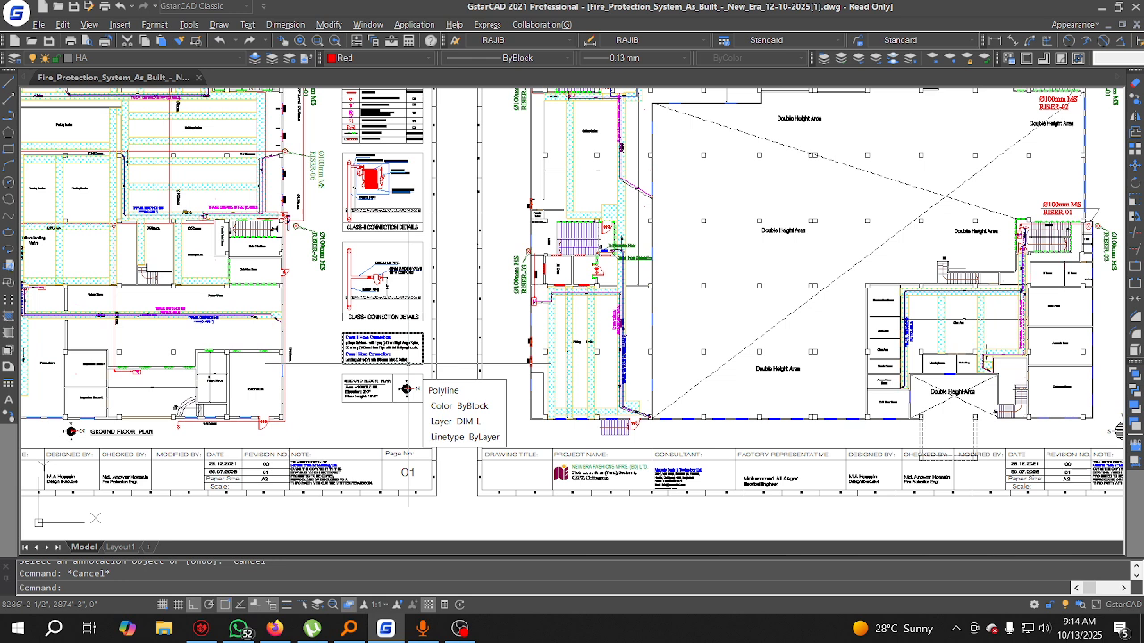
pyautogui.click(955, 630)
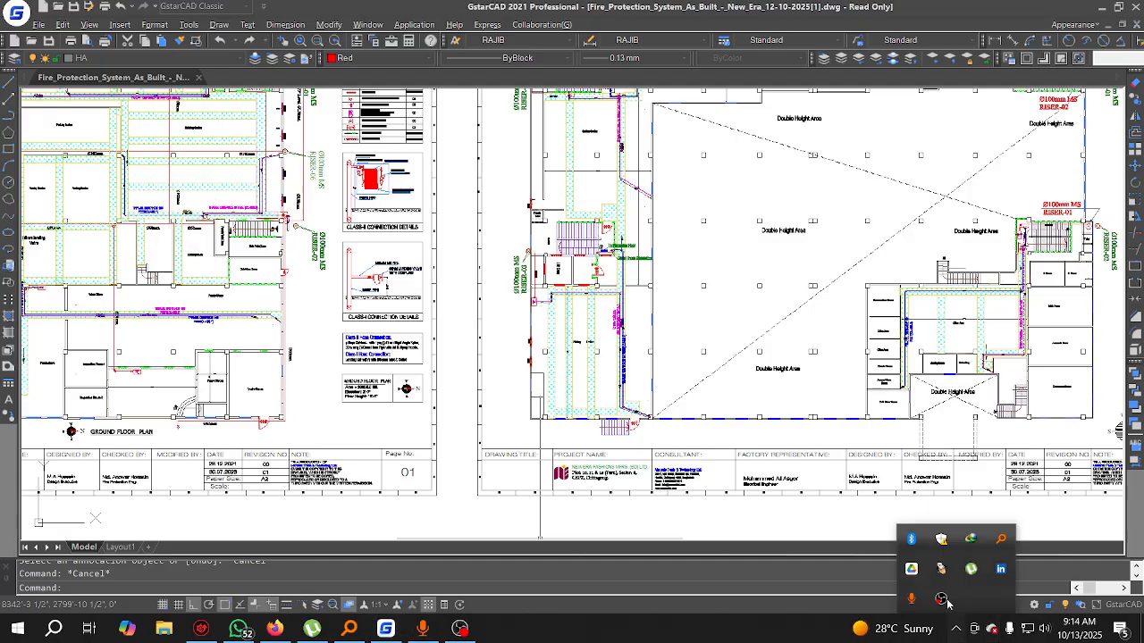
pyautogui.click(998, 541)
pyautogui.write('C')
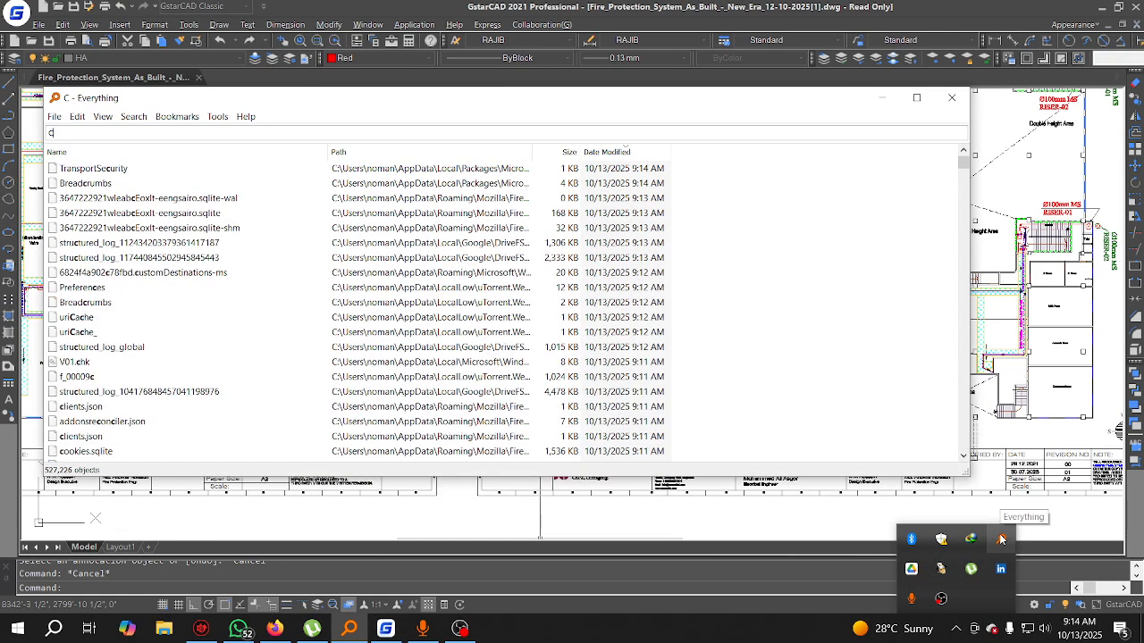
pyautogui.write('IVI')
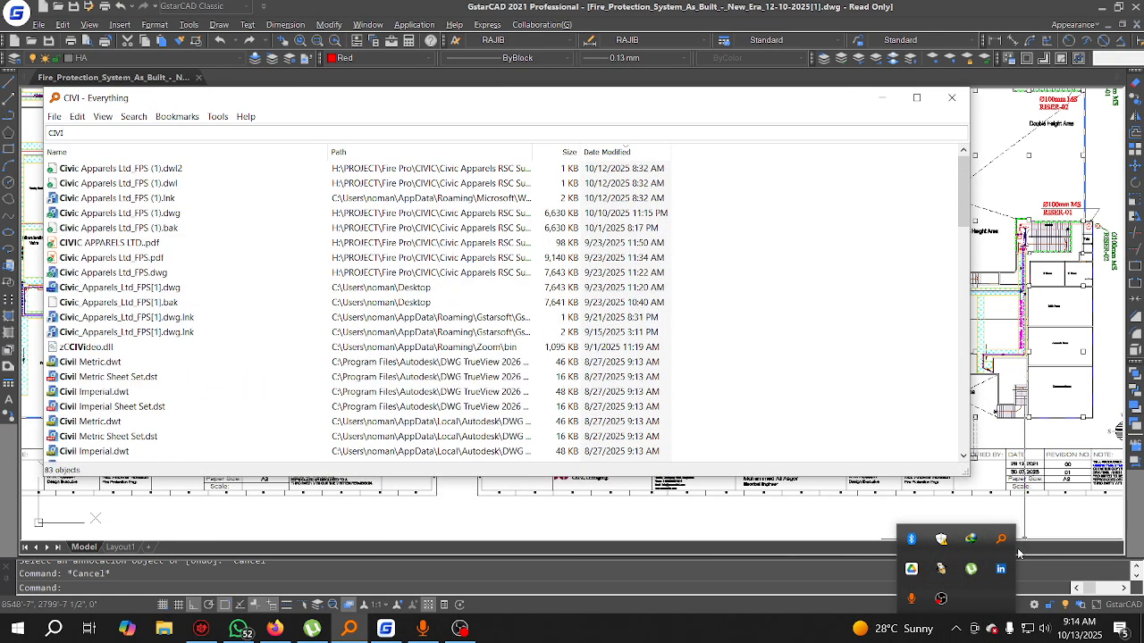
pyautogui.write('C')
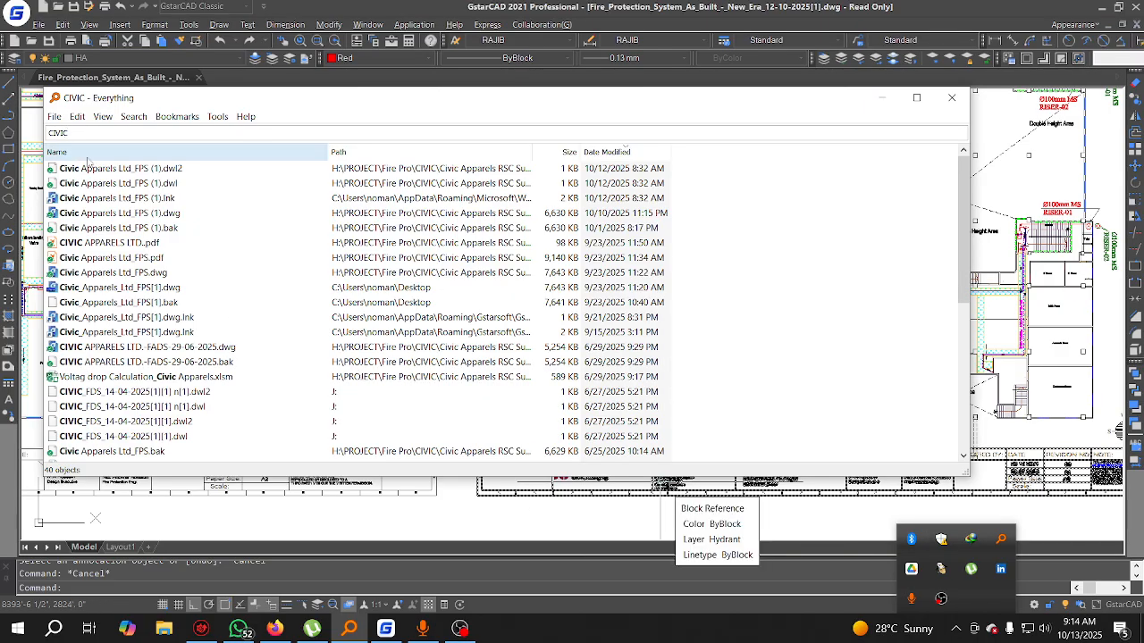
pyautogui.doubleClick(114, 198)
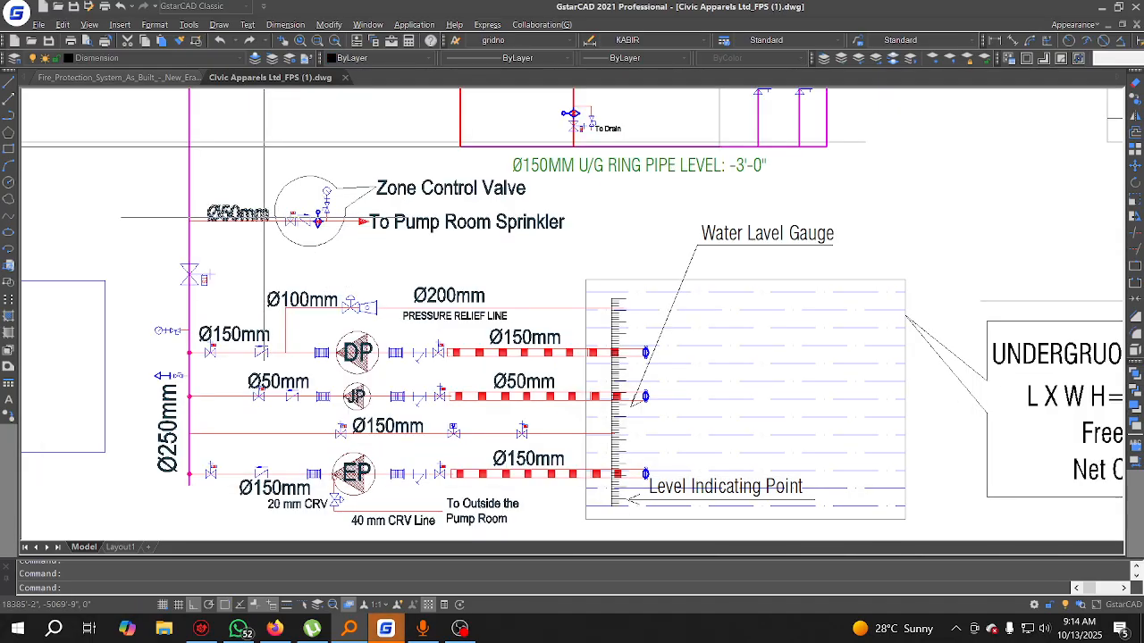
# Step: Copy the whole graphical scale from the 2nd floor sheet FPS-11, using the sheet frame's lower-right corner as base point
pyautogui.scroll(-8, 391, 295)
pyautogui.scroll(-2, 380, 291)
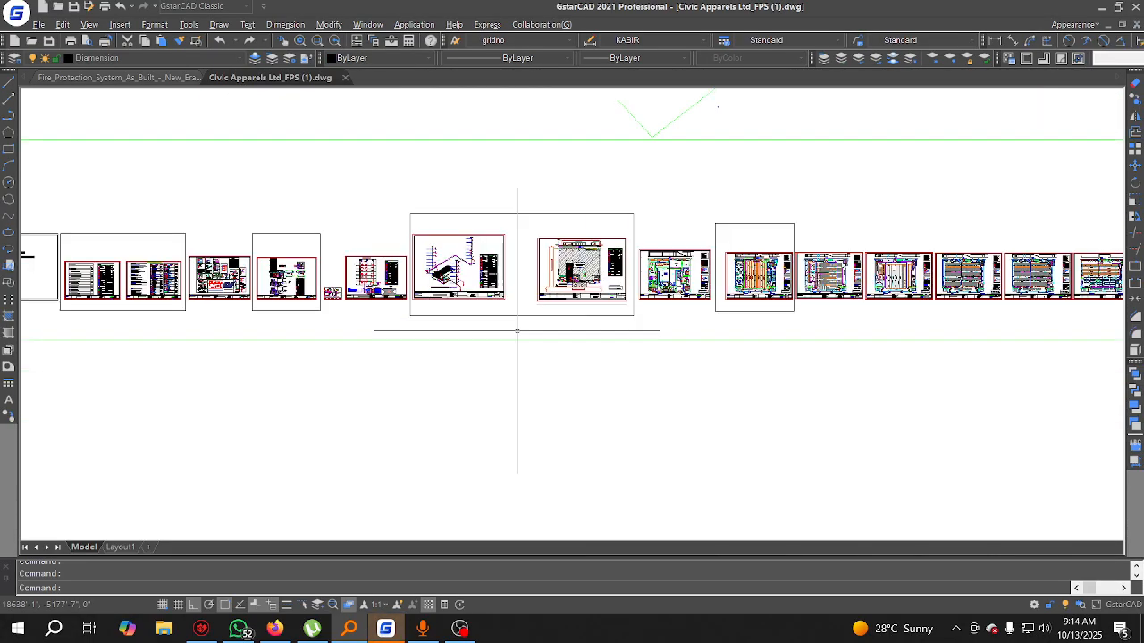
pyautogui.moveTo(796, 330); pyautogui.dragTo(656, 345, button='middle')
pyautogui.scroll(3, 741, 311)
pyautogui.scroll(5, 630, 291)
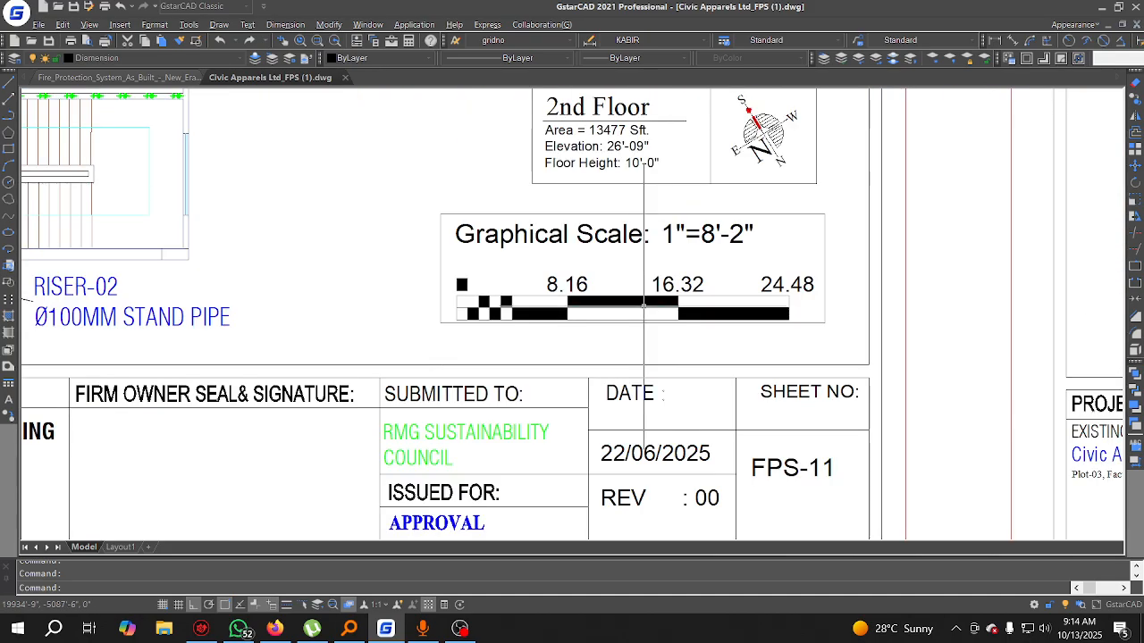
pyautogui.click(669, 373)
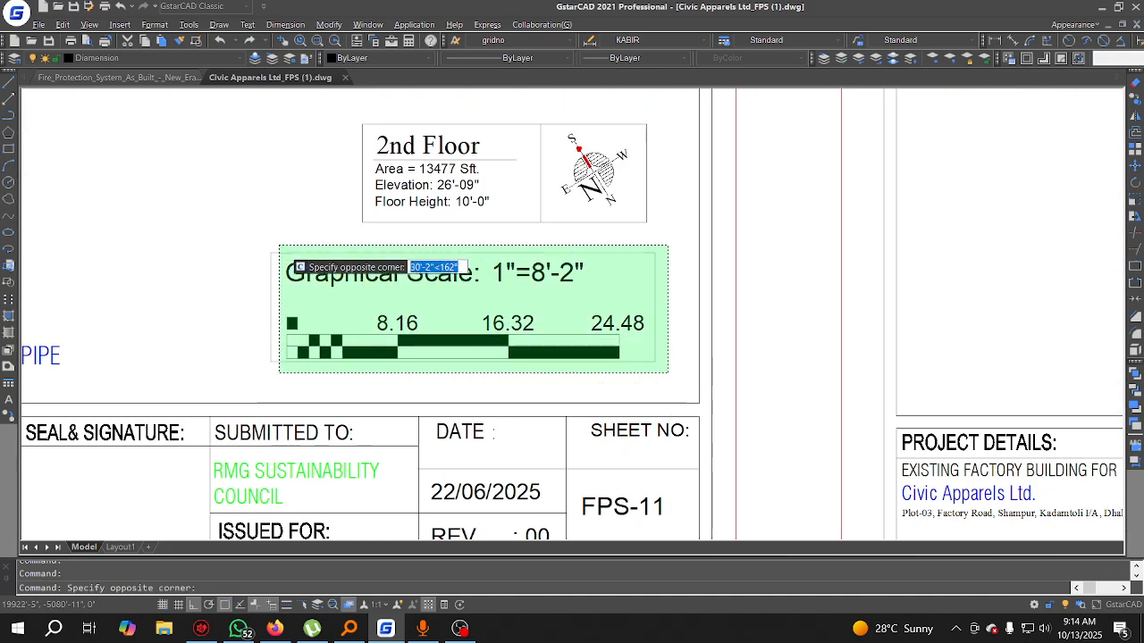
pyautogui.click(257, 234)
pyautogui.rightClick(260, 202)
pyautogui.moveTo(350, 245)
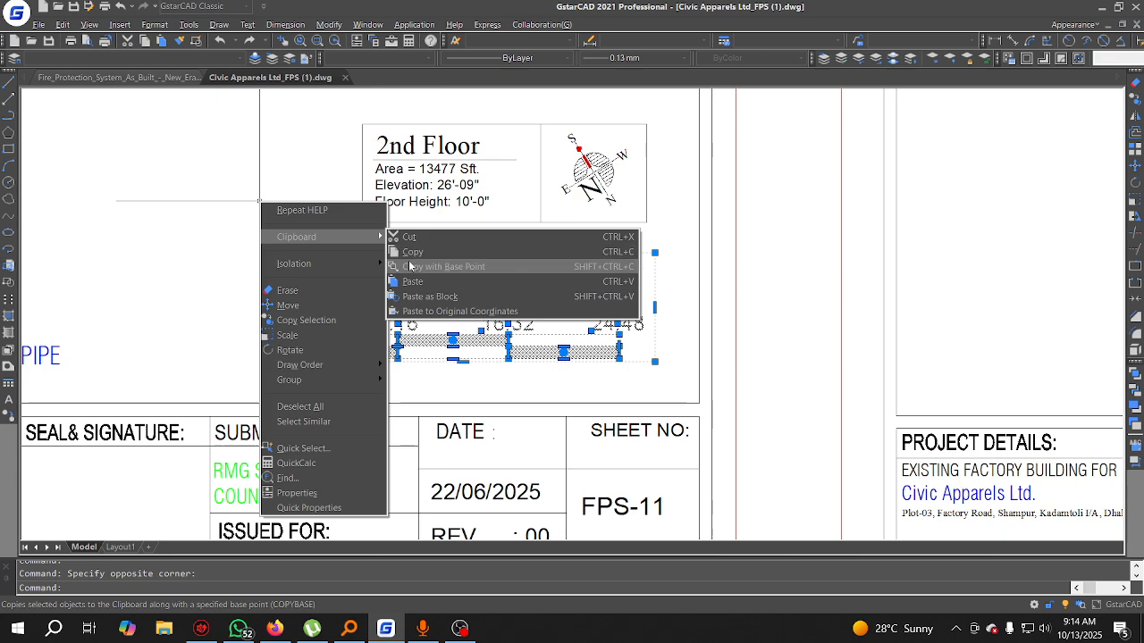
pyautogui.click(444, 266)
pyautogui.click(695, 400)
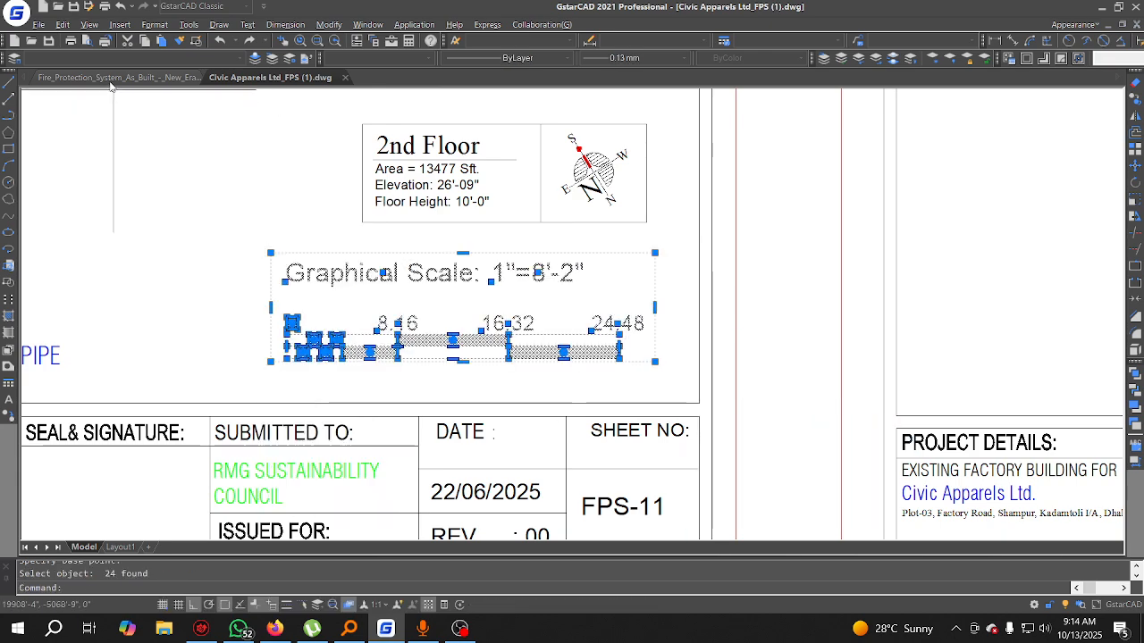
# Step: Paste the graphical scale into the Fire_Protection_System_As_Built drawing, below the ground floor information box
pyautogui.click(114, 78)
pyautogui.scroll(4, 417, 253)
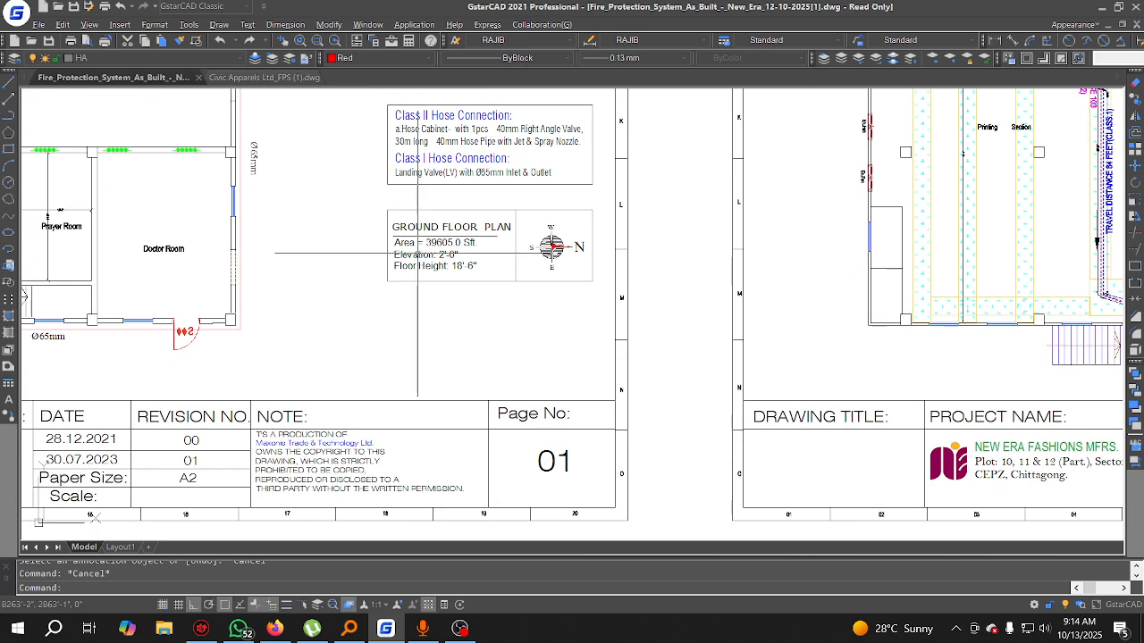
pyautogui.rightClick(349, 250)
pyautogui.moveTo(395, 301)
pyautogui.click(514, 343)
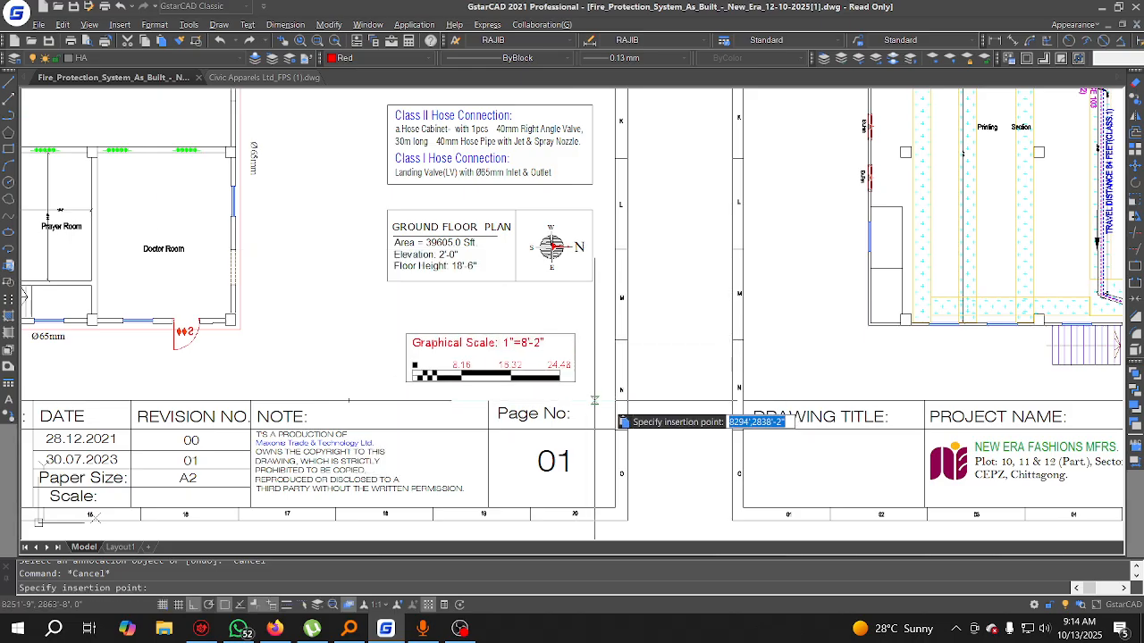
pyautogui.click(585, 384)
# Step: Move the stray black square of the graphical scale down onto the upper-left corner of the scale bar
pyautogui.scroll(4, 386, 346)
pyautogui.scroll(5, 386, 346)
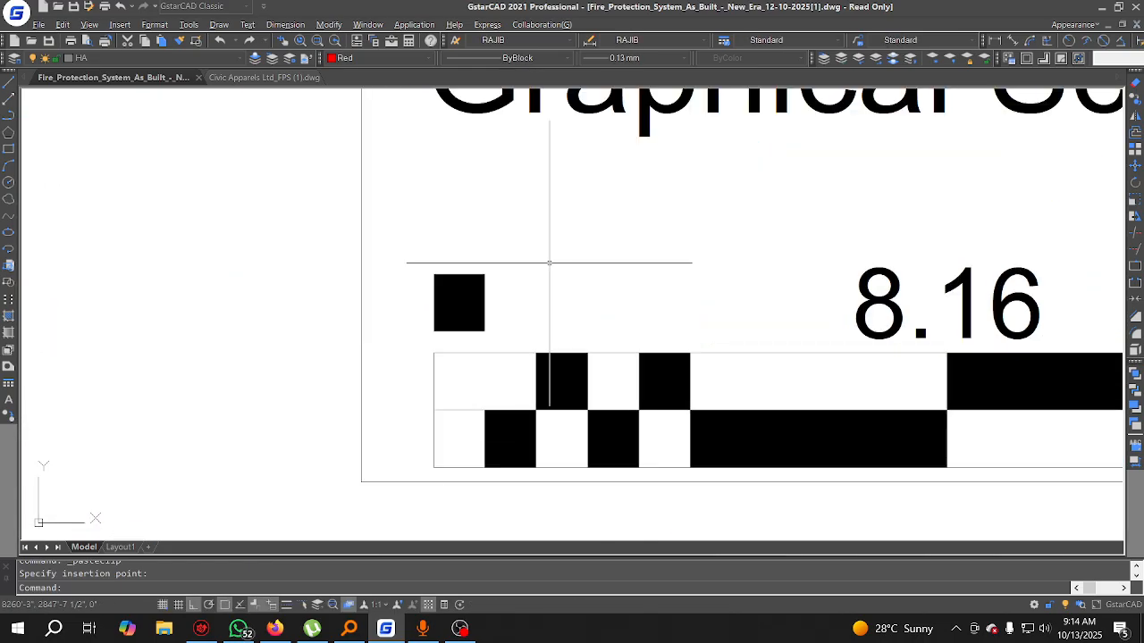
pyautogui.moveTo(536, 264); pyautogui.dragTo(431, 314)
pyautogui.click(1135, 166)
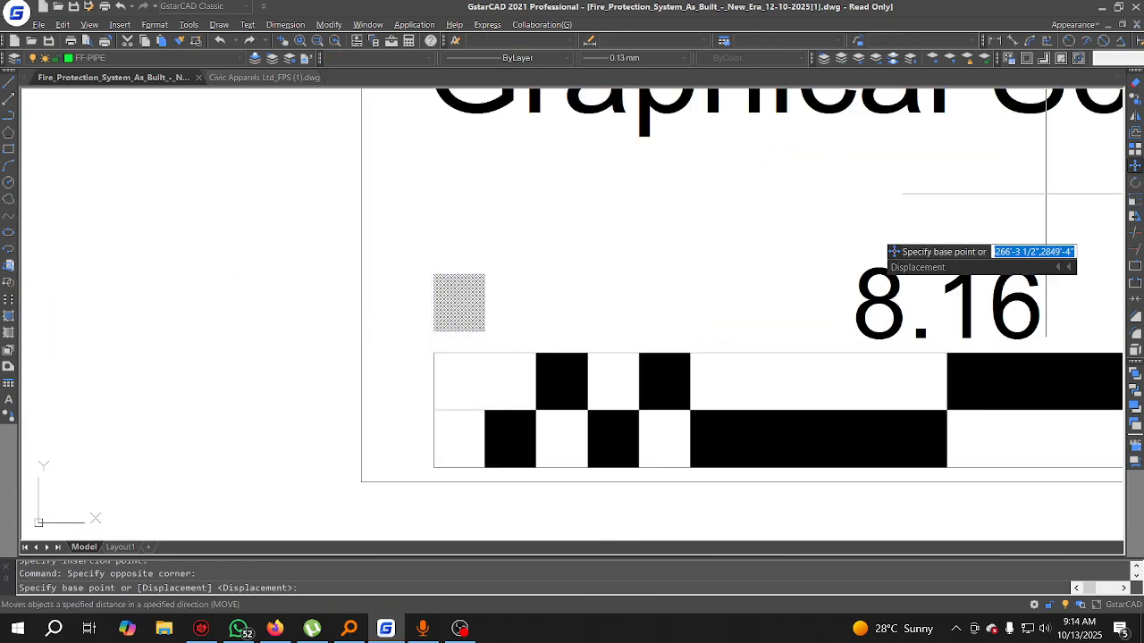
pyautogui.click(435, 275)
pyautogui.click(435, 353)
# Step: Look up the A2 page size in Firefox, including its length in inches
pyautogui.scroll(-8, 540, 332)
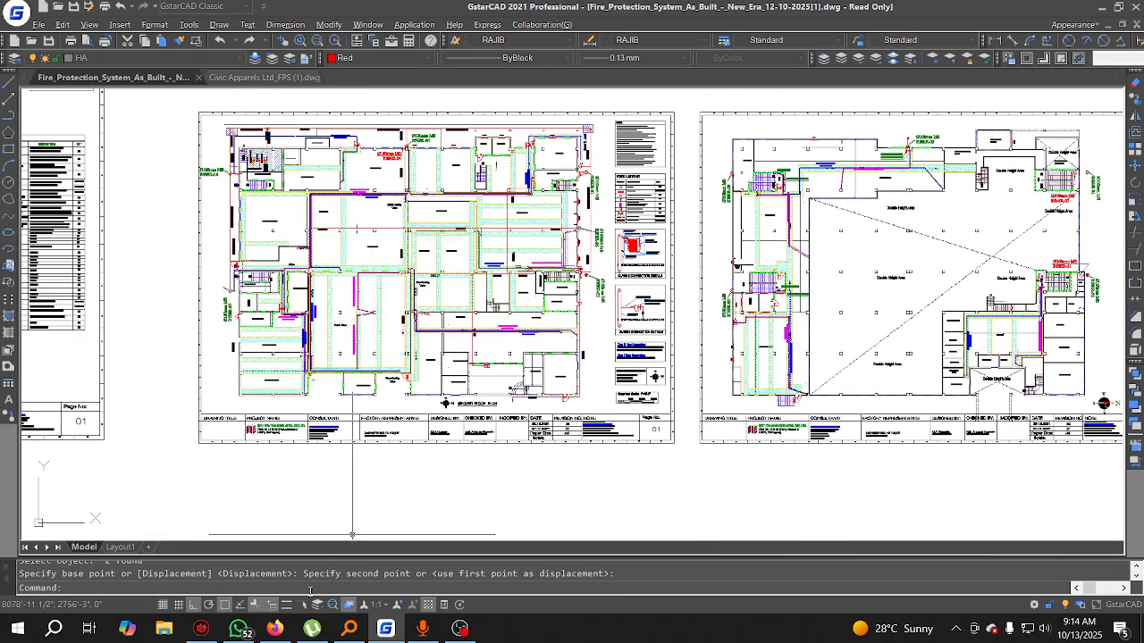
pyautogui.click(274, 628)
pyautogui.click(384, 16)
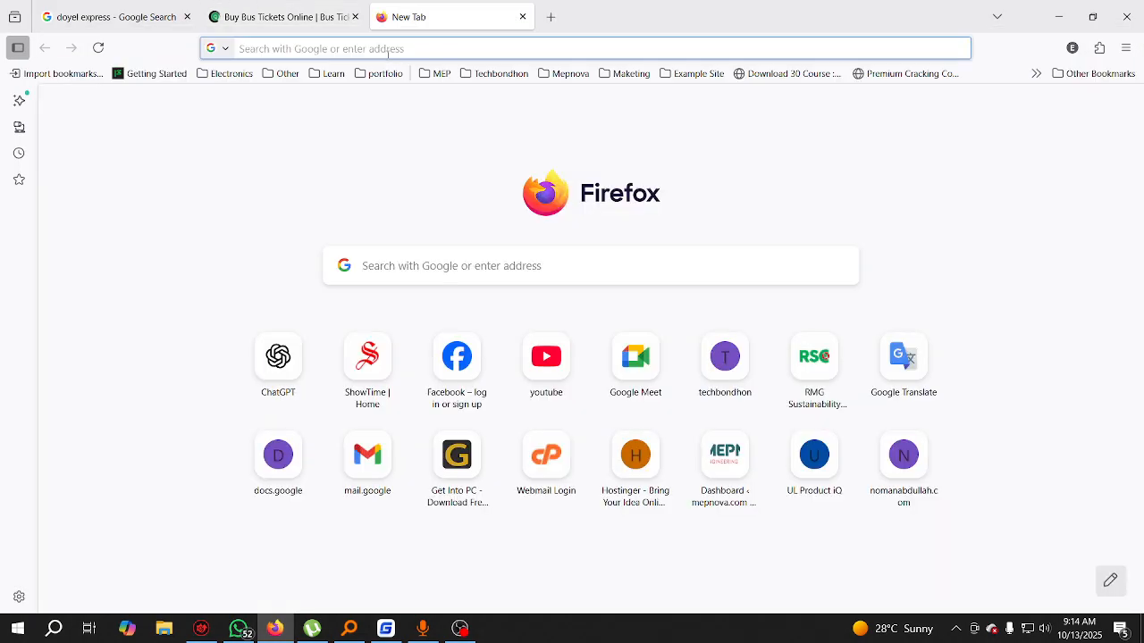
pyautogui.write('A2')
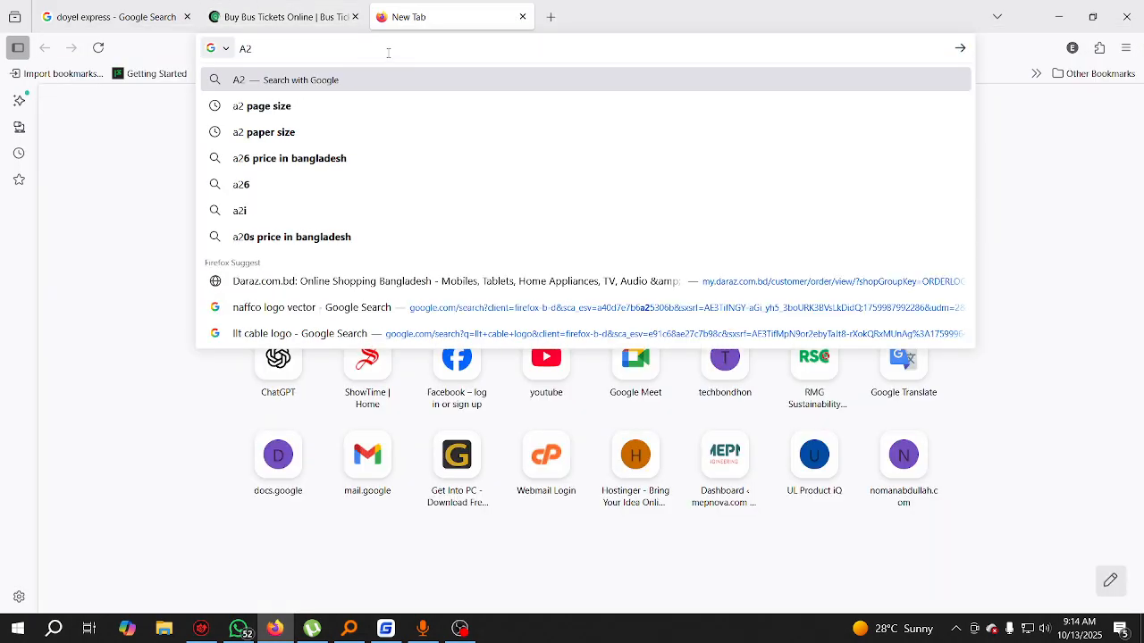
pyautogui.click(379, 108)
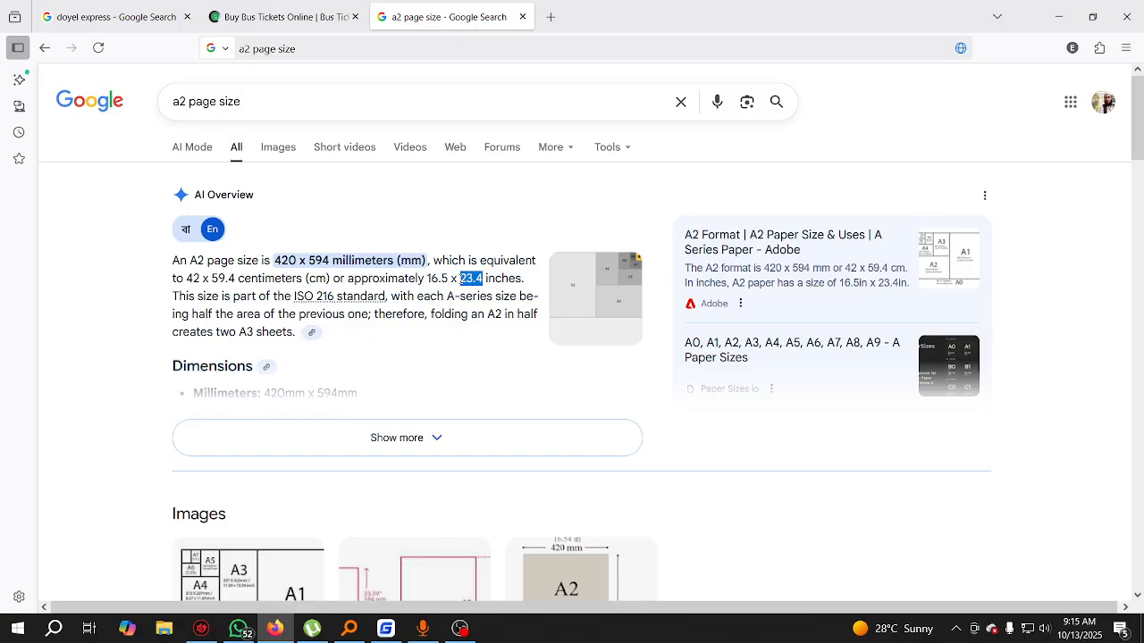
# Step: Return to GstarCAD and add a horizontal linear dimension across the full width of the ground floor sheet, below its border
pyautogui.click(385, 629)
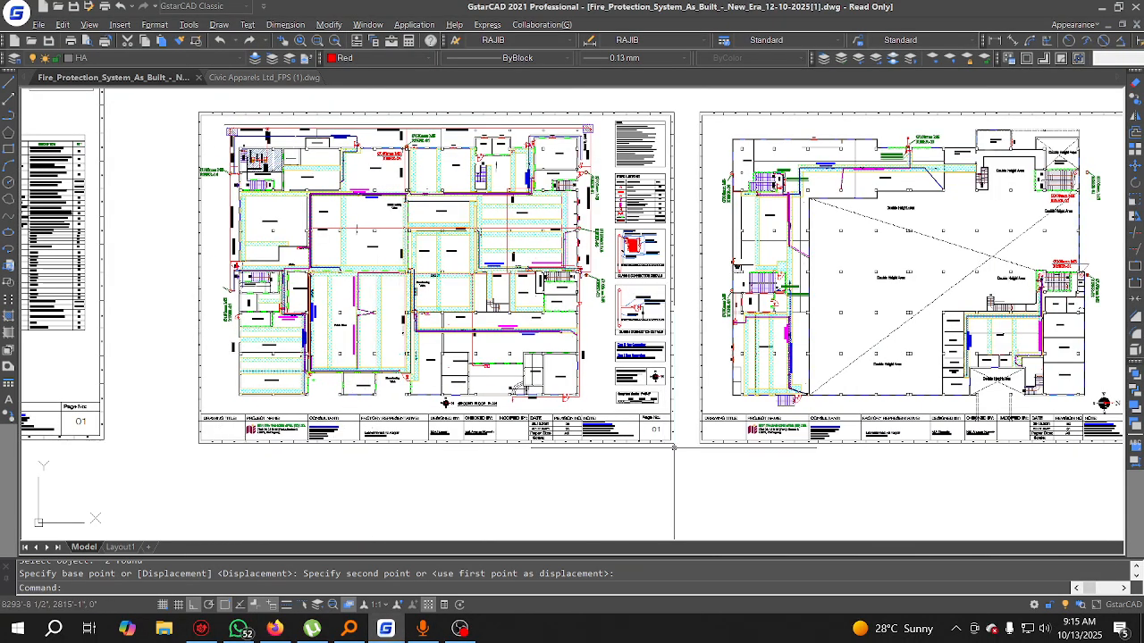
pyautogui.scroll(-3, 674, 448)
pyautogui.scroll(3, 646, 366)
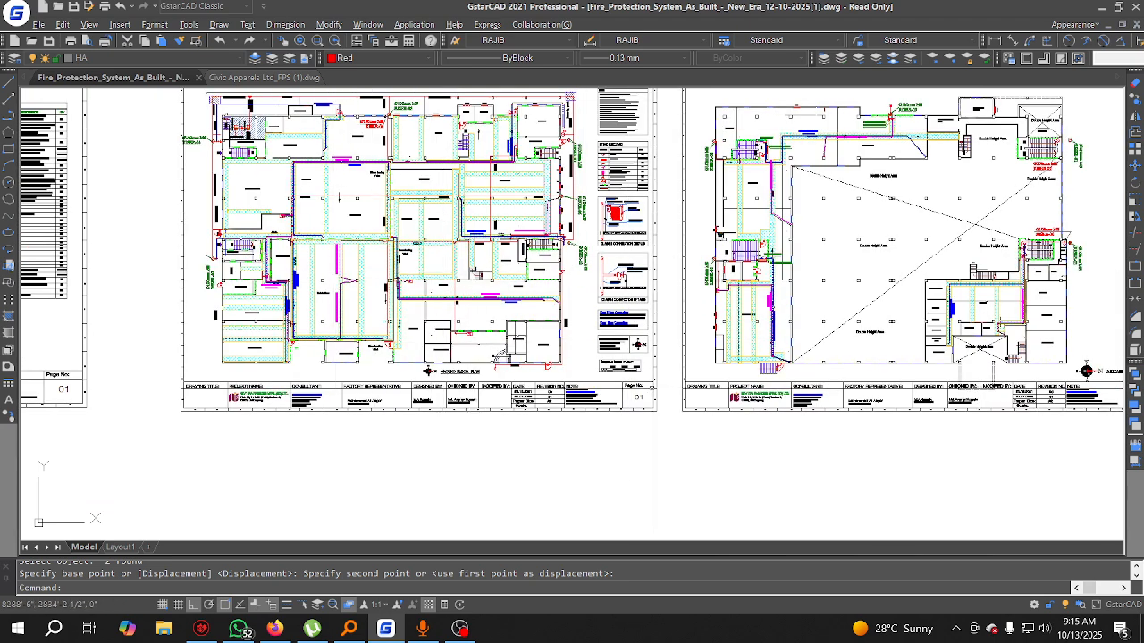
pyautogui.scroll(4, 653, 388)
pyautogui.moveTo(675, 359)
pyautogui.mouseDown(button='middle')
pyautogui.moveTo(715, 307)
pyautogui.moveTo(774, 278)
pyautogui.mouseUp(button='middle')
pyautogui.moveTo(87, 210); pyautogui.dragTo(389, 199, button='middle')
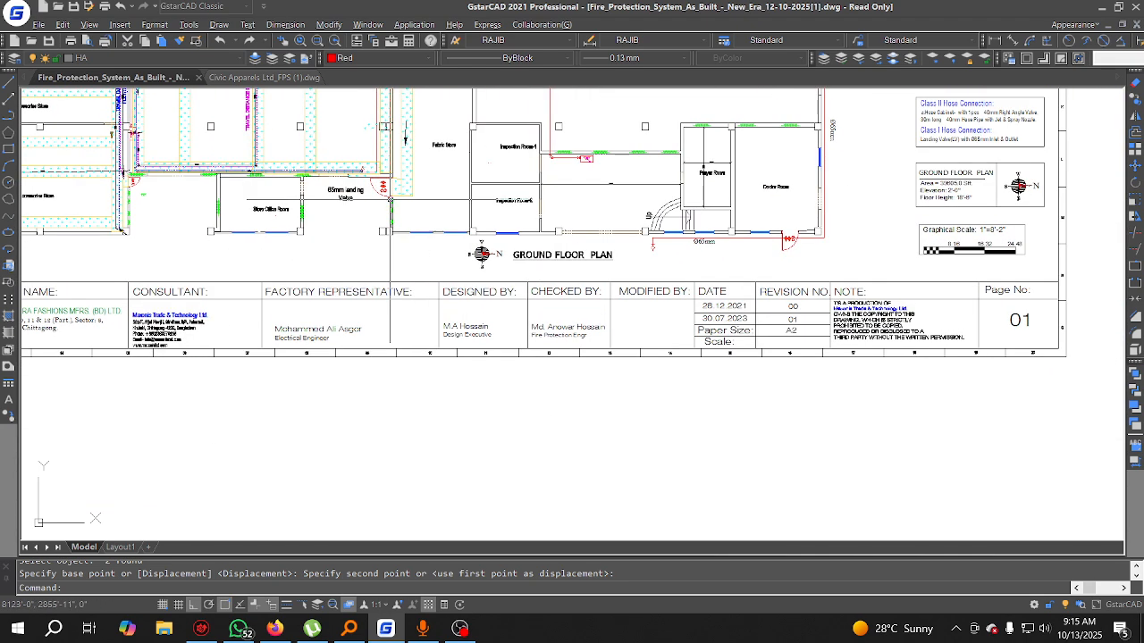
pyautogui.click(284, 24)
pyautogui.click(295, 59)
pyautogui.scroll(-2, 407, 210)
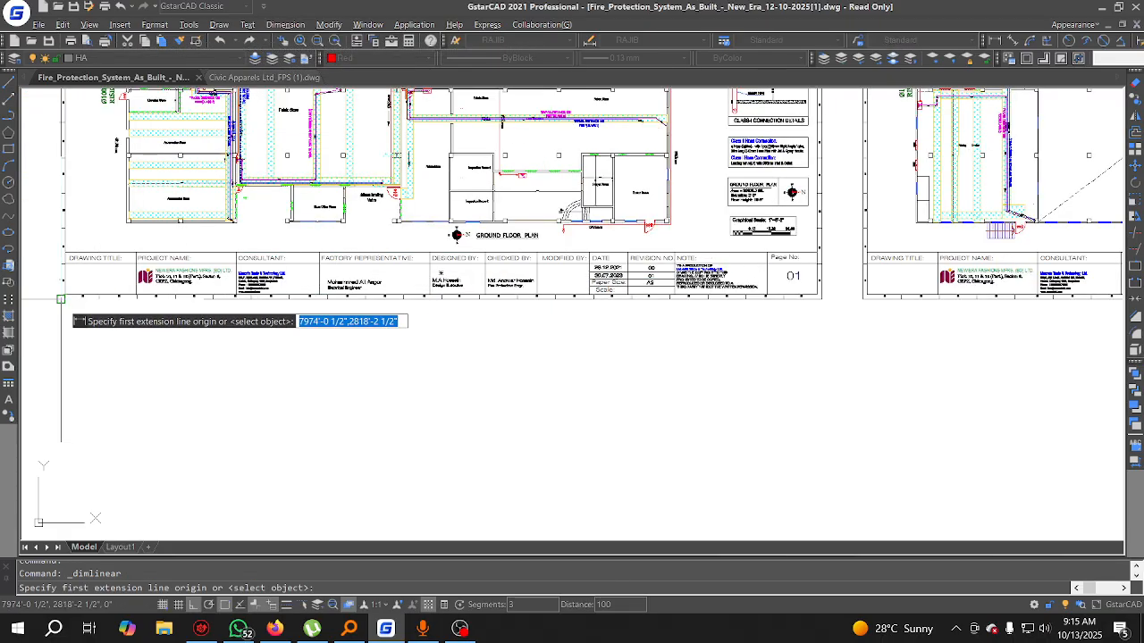
pyautogui.click(61, 299)
pyautogui.click(821, 299)
pyautogui.scroll(4, 452, 327)
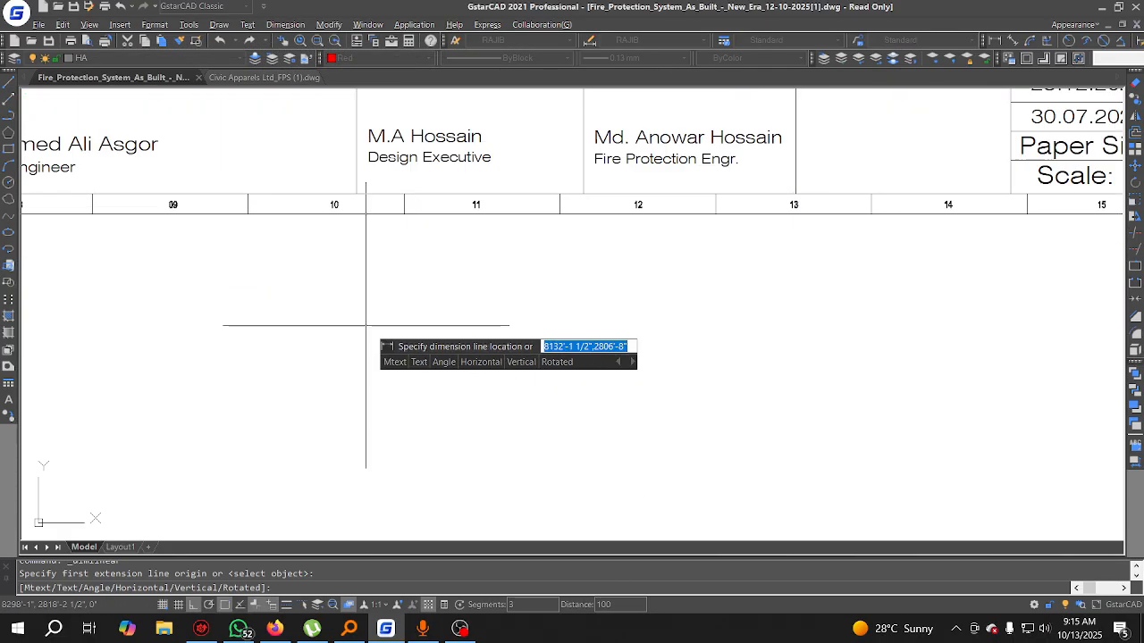
pyautogui.scroll(3, 365, 326)
pyautogui.click(370, 304)
pyautogui.scroll(-5, 478, 284)
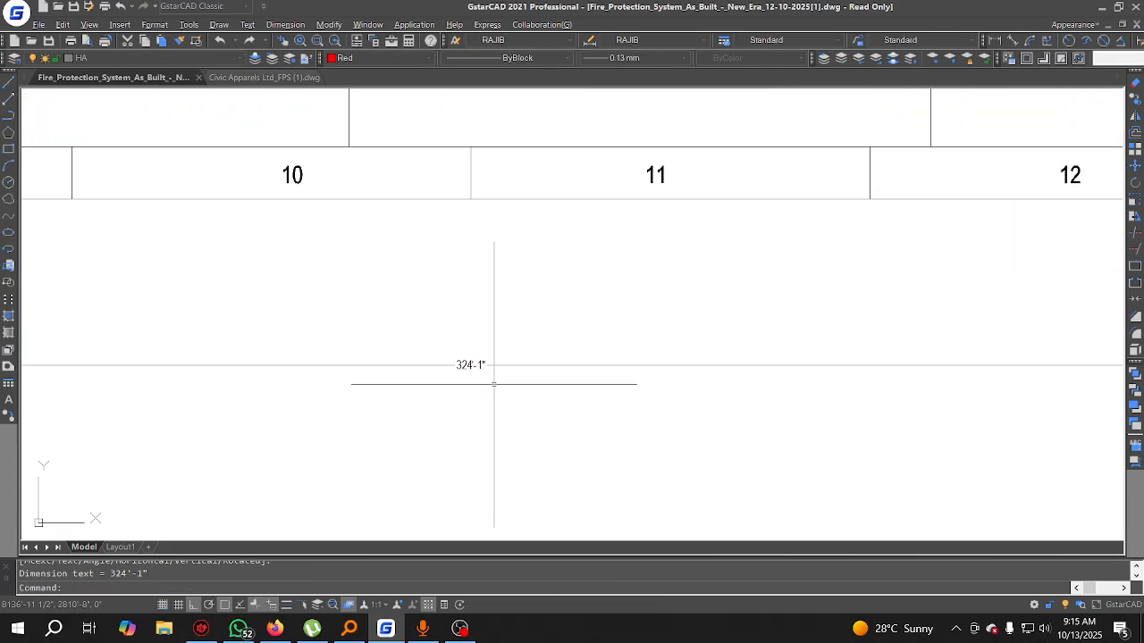
# Step: Rotate the RISER-04 leader 90 degrees counter-clockwise about the riser centre on the ground floor plan
pyautogui.scroll(-3, 652, 505)
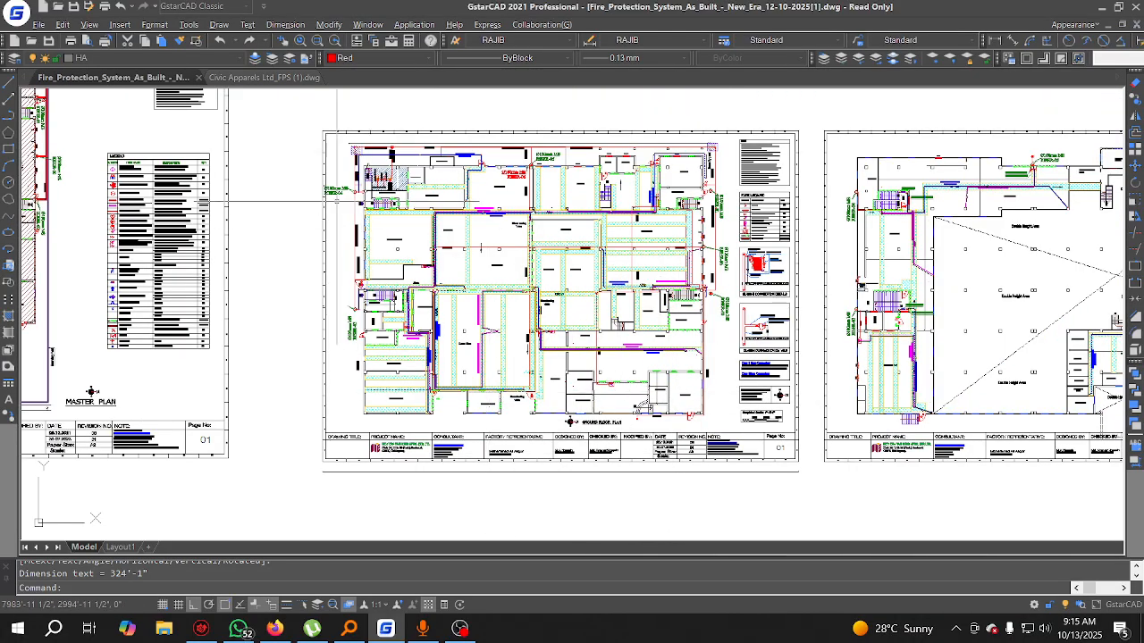
pyautogui.scroll(6, 339, 201)
pyautogui.moveTo(395, 164); pyautogui.dragTo(405, 307, button='middle')
pyautogui.click(433, 249)
pyautogui.click(420, 320)
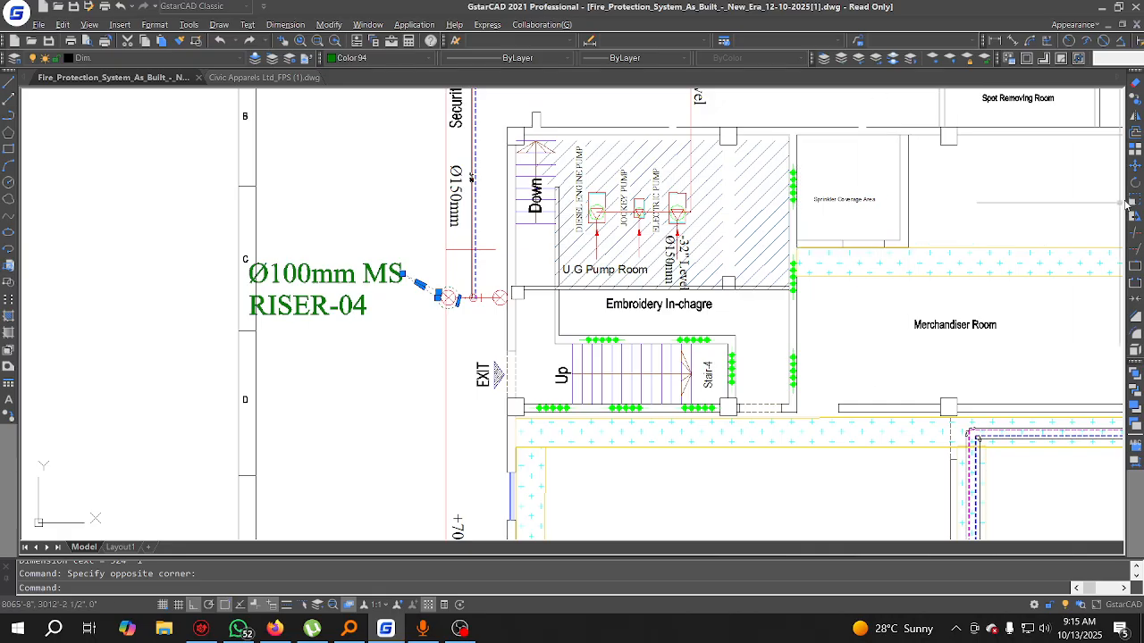
pyautogui.click(1133, 195)
pyautogui.scroll(6, 507, 295)
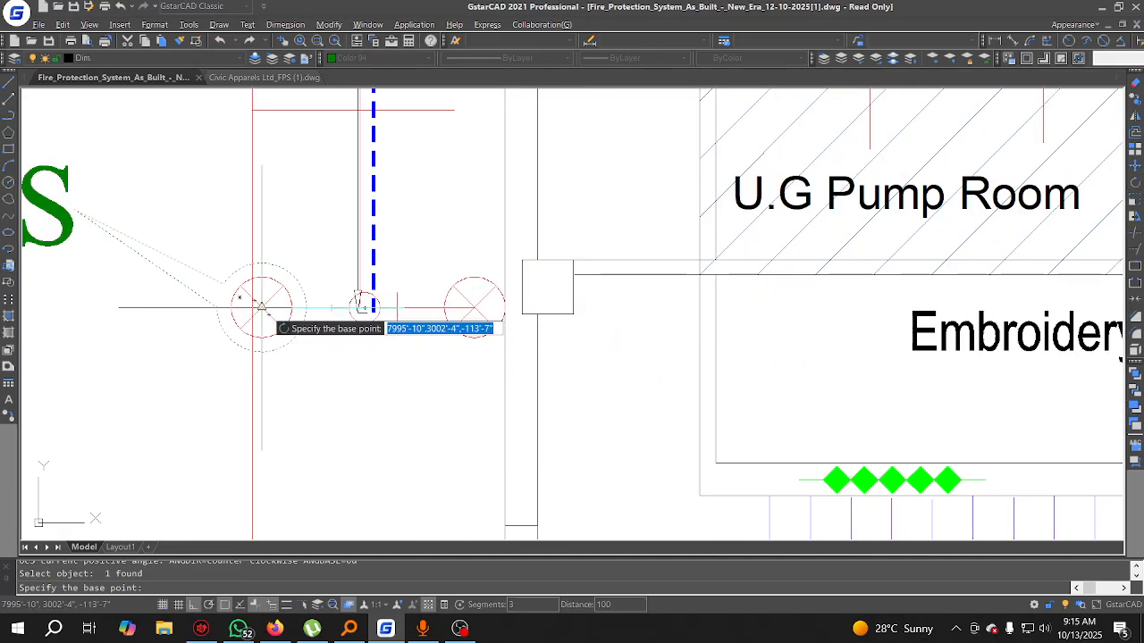
pyautogui.click(262, 308)
pyautogui.click(291, 210)
pyautogui.scroll(-4, 292, 261)
# Step: Rotate the Ø100mm MS RISER-04 label 90 degrees so that it reads vertically upwards
pyautogui.moveTo(253, 316); pyautogui.dragTo(445, 322, button='middle')
pyautogui.click(359, 304)
pyautogui.click(334, 253)
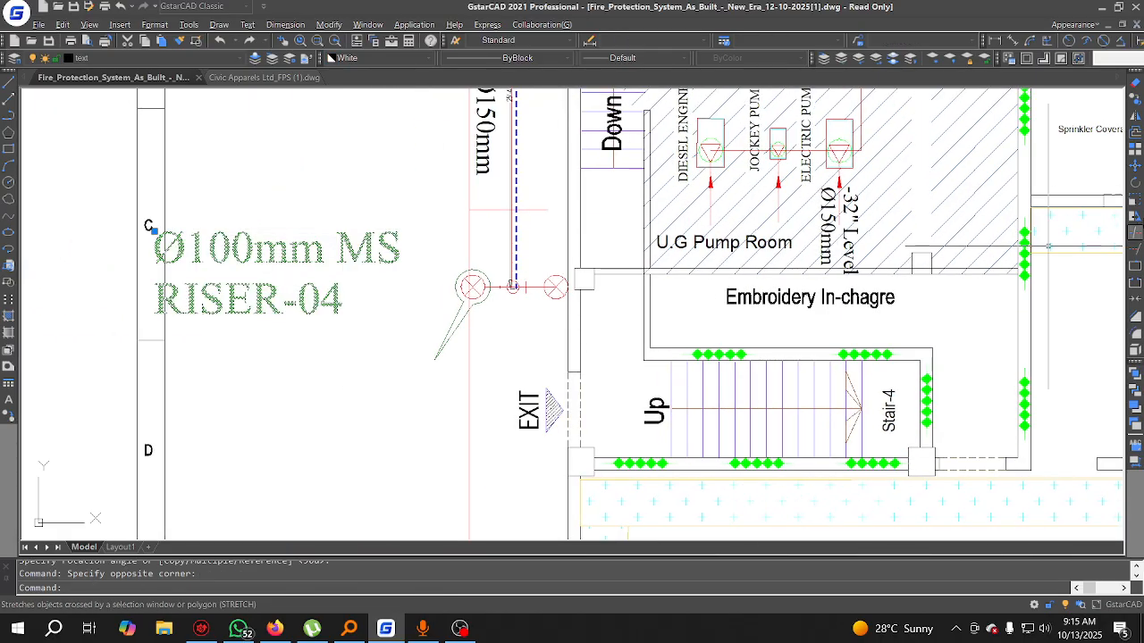
pyautogui.click(1137, 183)
pyautogui.click(370, 307)
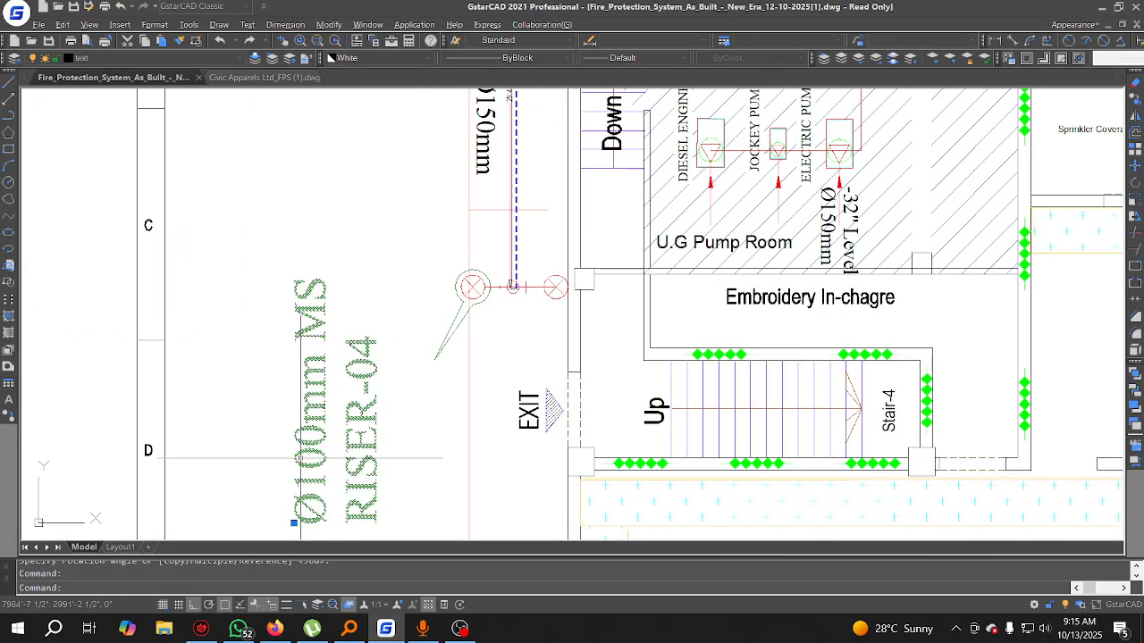
pyautogui.press('Return')
# Step: Move the rotated Ø100mm MS RISER-04 label next to the tip of its leader
pyautogui.click(1137, 169)
pyautogui.moveTo(465, 381); pyautogui.dragTo(494, 255, button='middle')
pyautogui.click(313, 444)
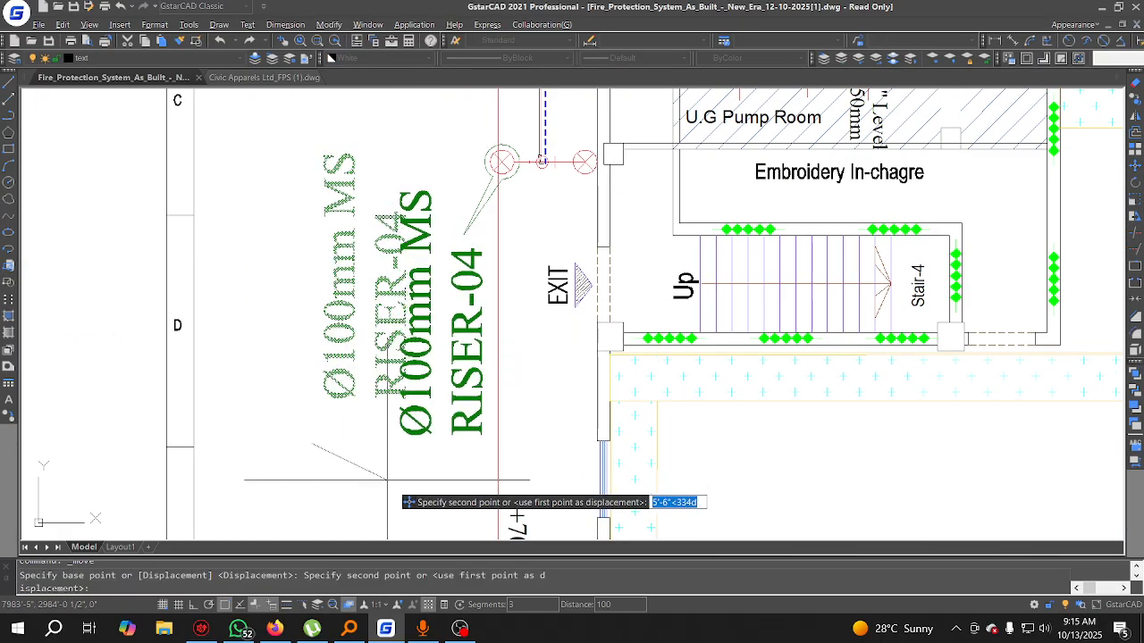
pyautogui.click(387, 488)
pyautogui.scroll(-4, 381, 472)
pyautogui.scroll(-6, 561, 284)
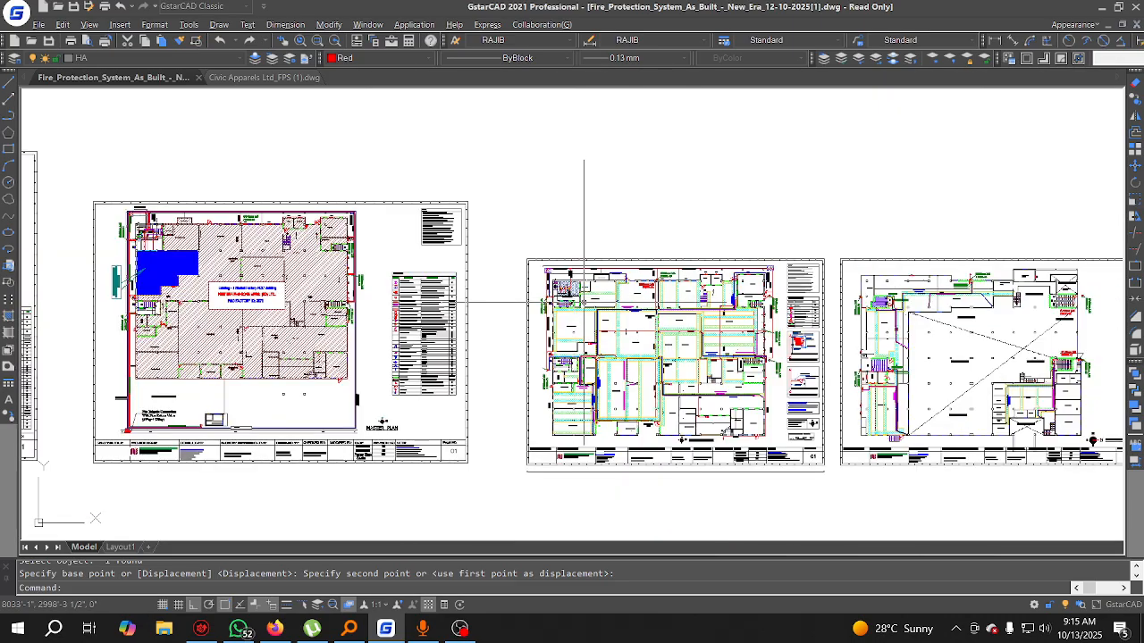
pyautogui.moveTo(587, 319); pyautogui.dragTo(517, 292, button='middle')
pyautogui.scroll(-4, 514, 282)
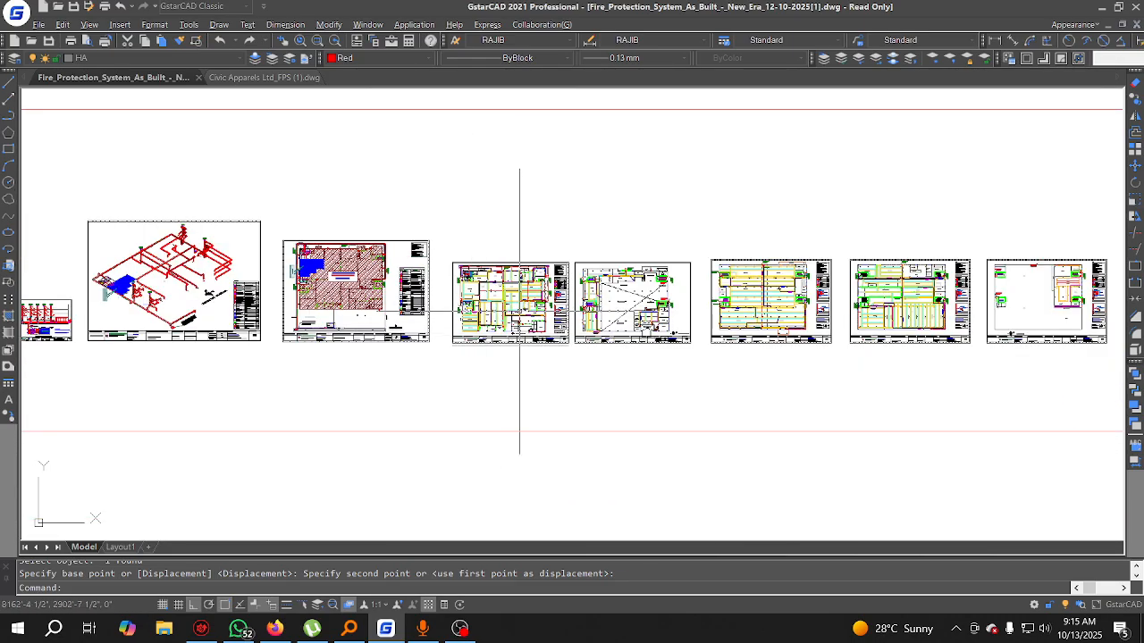
pyautogui.scroll(4, 468, 280)
pyautogui.scroll(4, 454, 281)
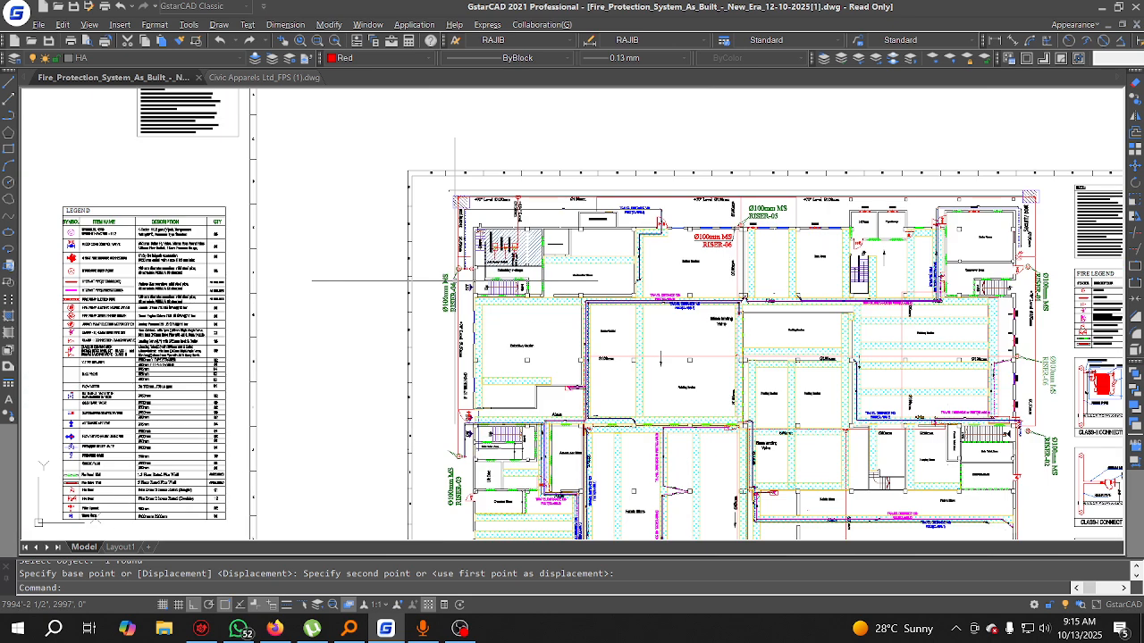
pyautogui.scroll(6, 456, 281)
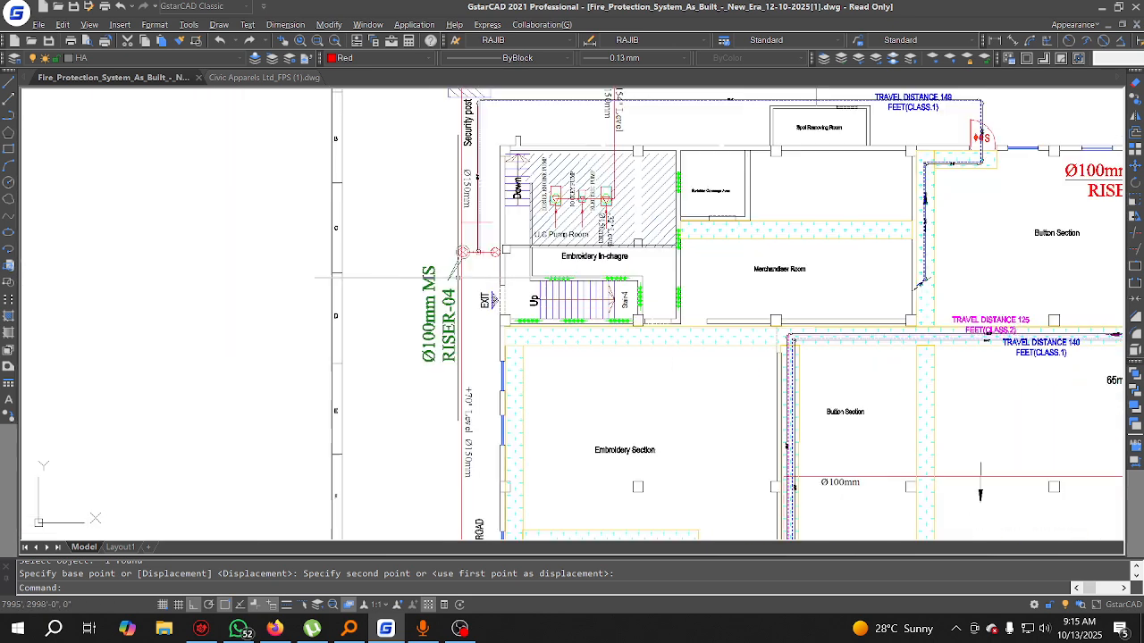
# Step: Examine the ground floor sheet and read the overall width dimension below its border
pyautogui.scroll(-2, 458, 278)
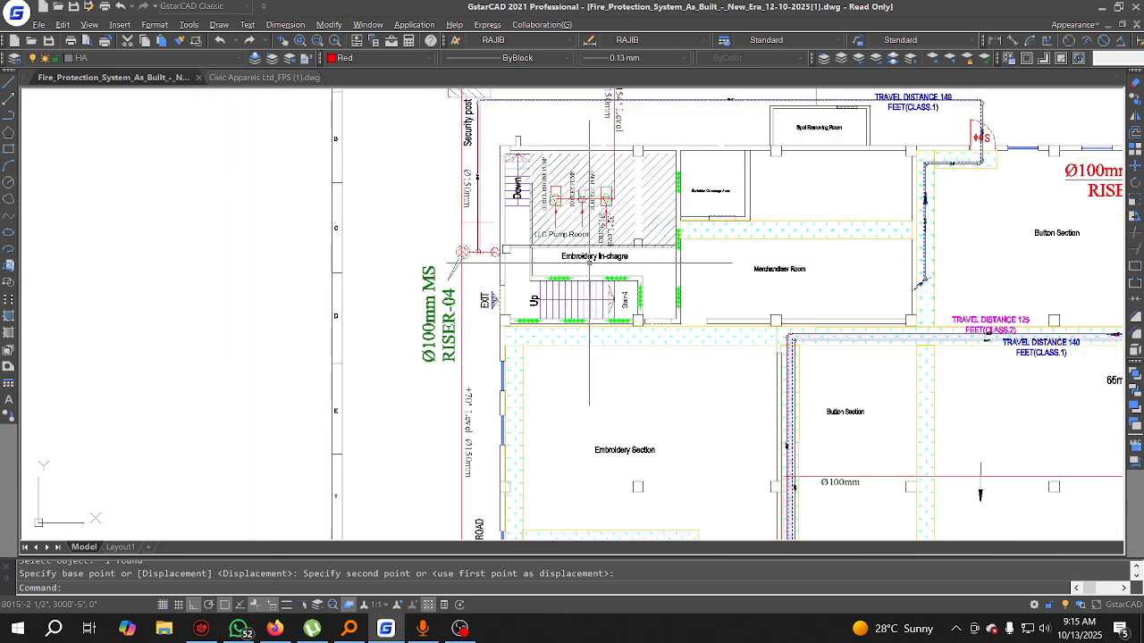
pyautogui.moveTo(592, 270); pyautogui.dragTo(534, 332, button='middle')
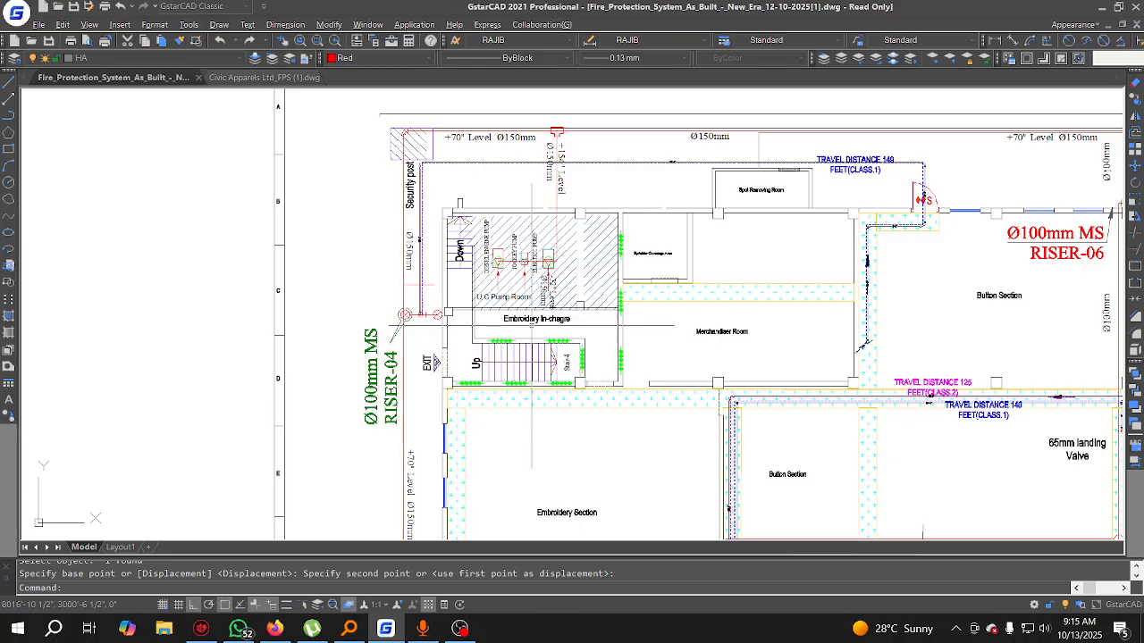
pyautogui.scroll(-4, 531, 324)
pyautogui.moveTo(775, 522)
pyautogui.mouseDown(button='middle')
pyautogui.moveTo(519, 358)
pyautogui.moveTo(507, 211)
pyautogui.mouseUp(button='middle')
pyautogui.moveTo(695, 277); pyautogui.dragTo(703, 283, button='middle')
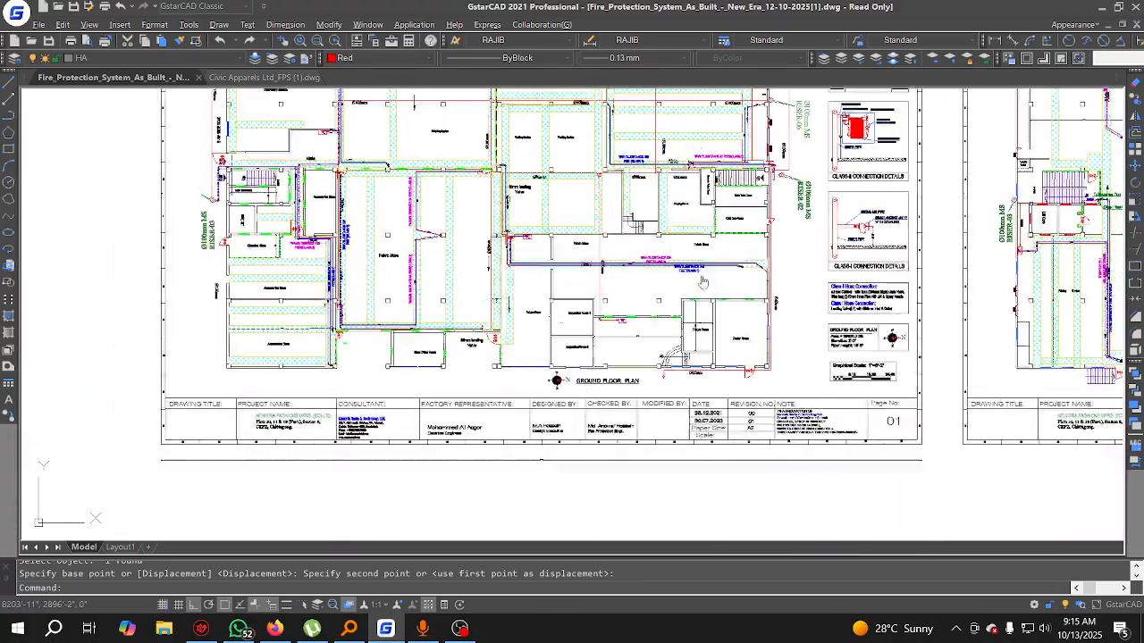
pyautogui.scroll(-1, 549, 402)
pyautogui.scroll(-1, 524, 438)
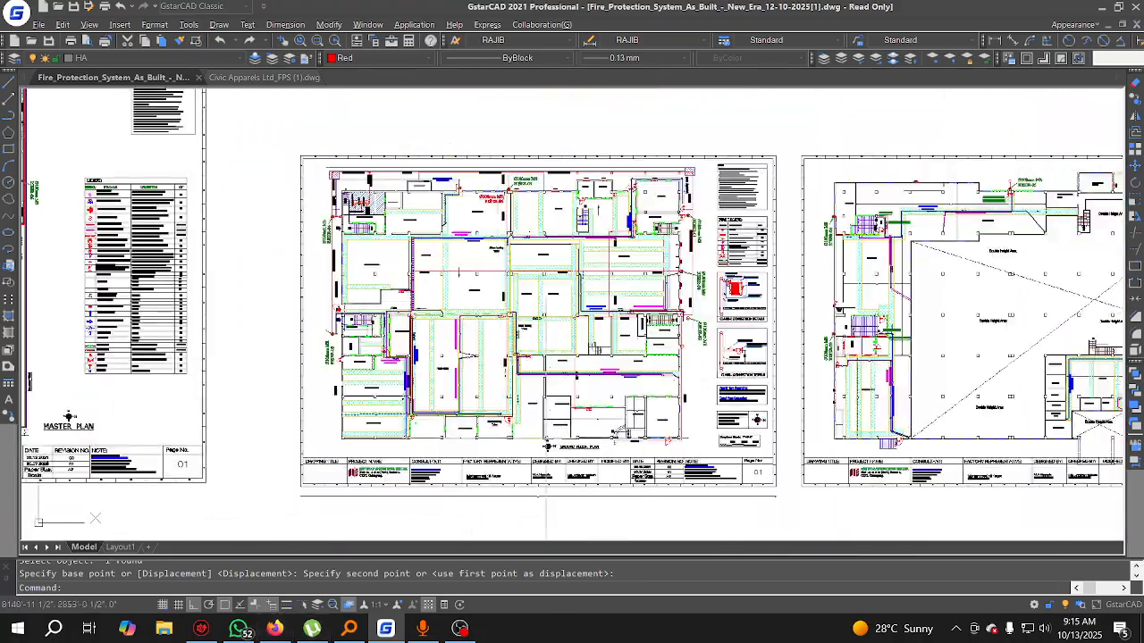
pyautogui.scroll(8, 546, 497)
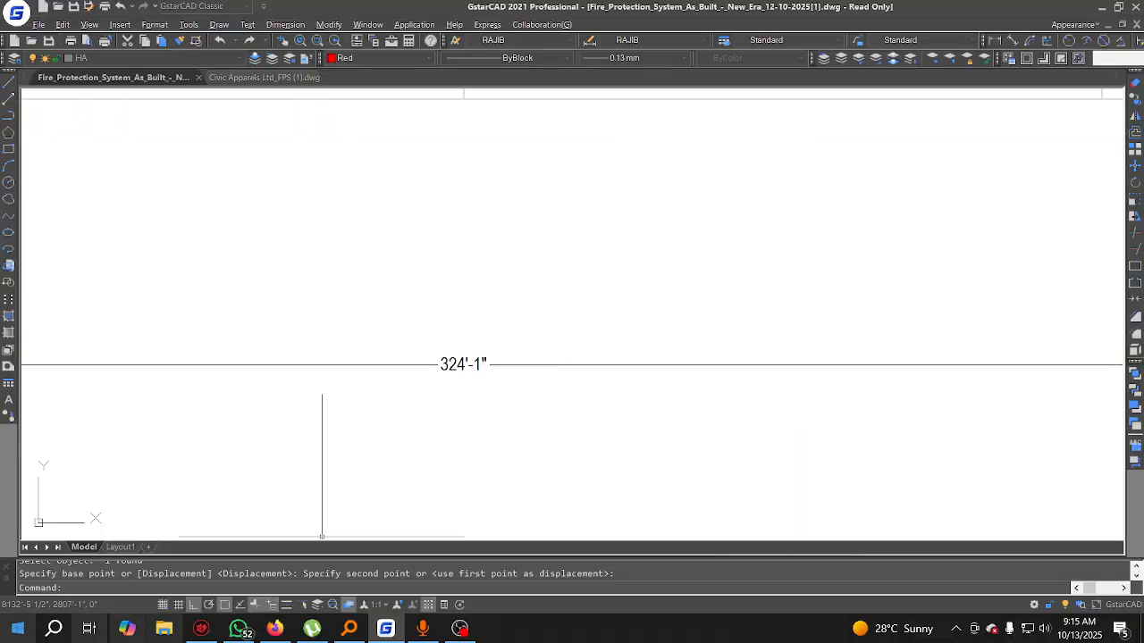
# Step: Switch to Calculator, divide 324.08 by 23.4 and copy the result
pyautogui.press('super')
pyautogui.scroll(-3, 125, 452)
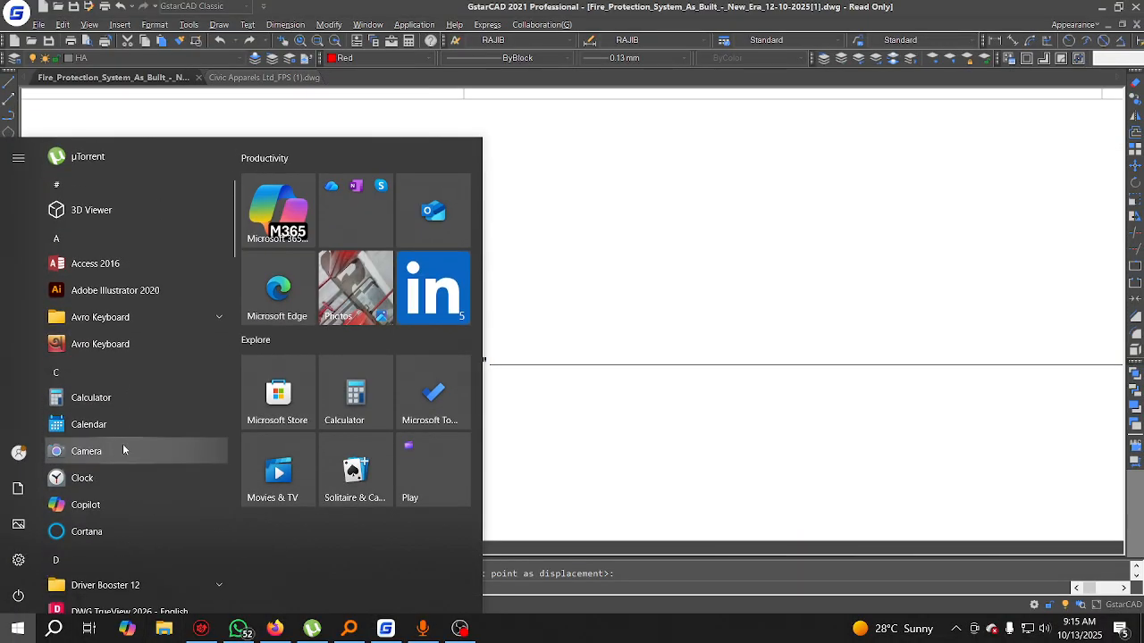
pyautogui.click(116, 400)
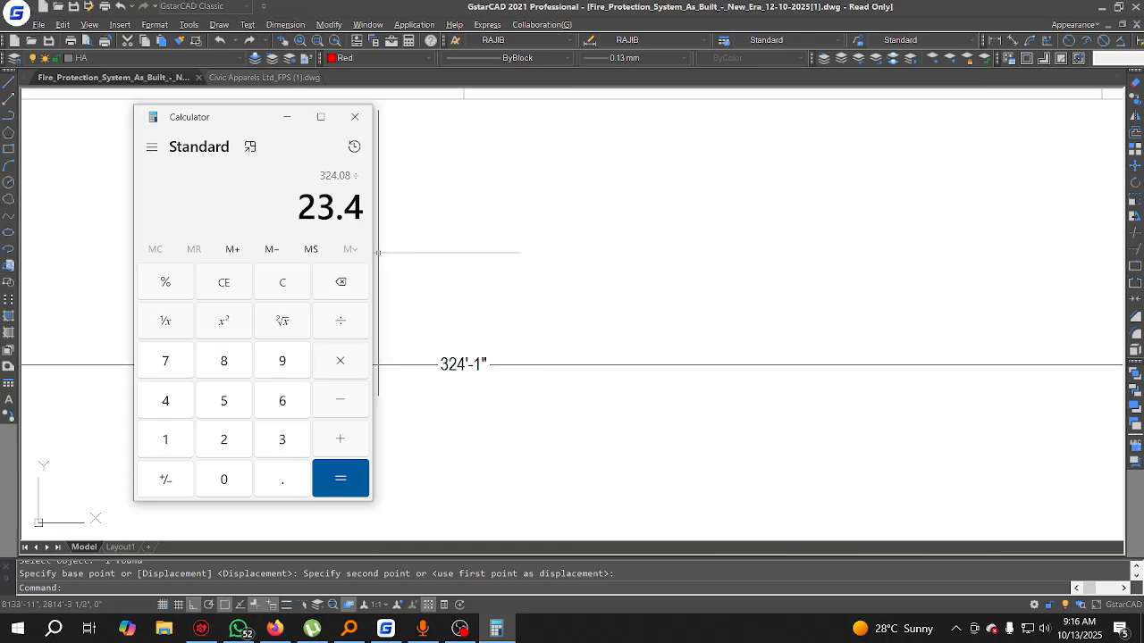
pyautogui.click(356, 483)
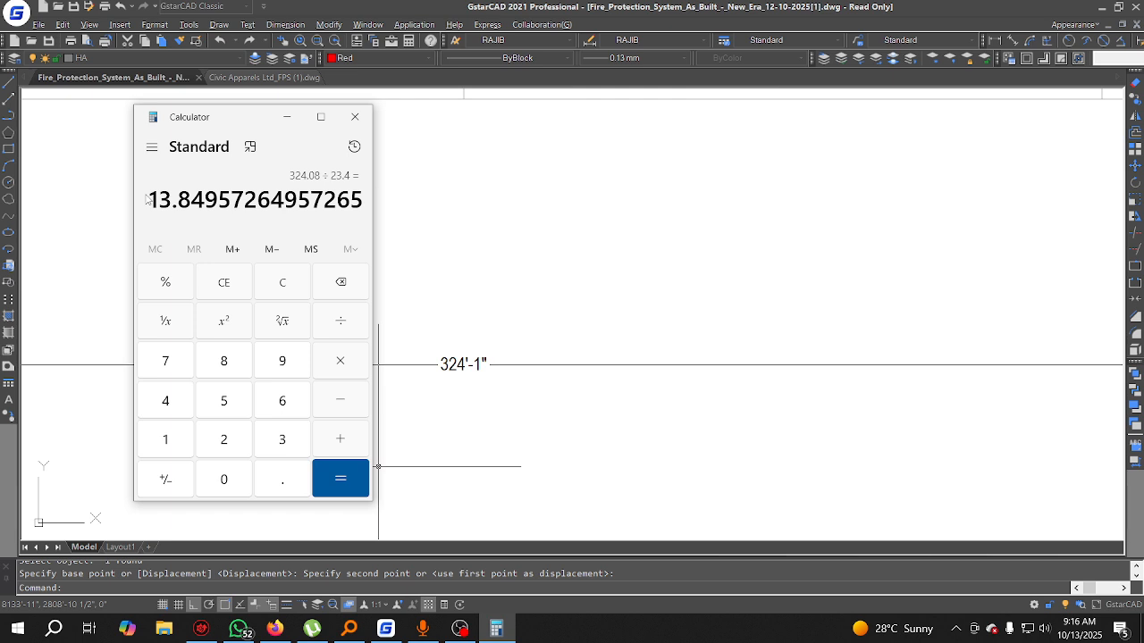
pyautogui.moveTo(151, 197); pyautogui.dragTo(367, 201)
pyautogui.rightClick(368, 202)
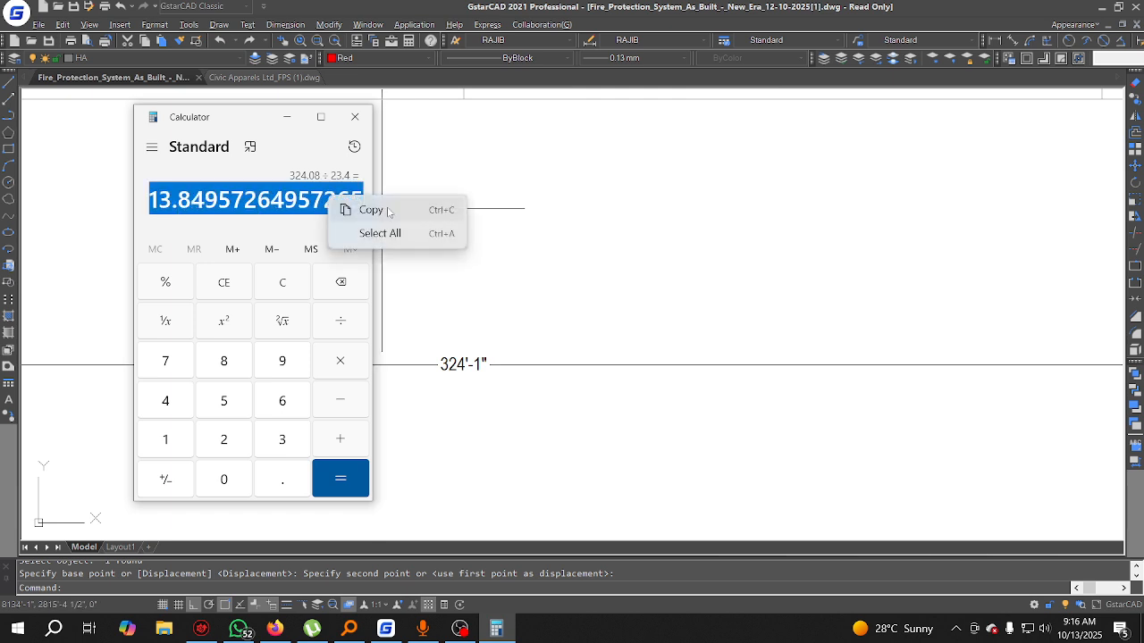
pyautogui.click(388, 209)
# Step: Return to GstarCAD and erase the overall width dimension below the ground floor sheet
pyautogui.scroll(-9, 684, 273)
pyautogui.click(728, 293)
pyautogui.click(703, 364)
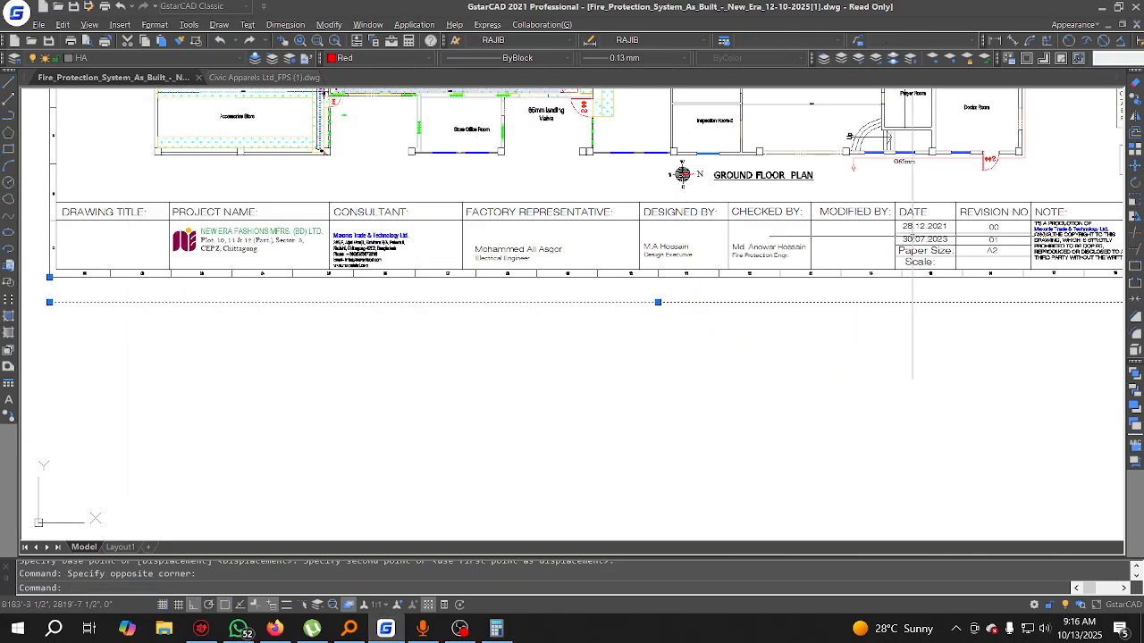
pyautogui.click(1136, 81)
# Step: Draw a horizontal polyline 13.84957264957265' long just below the ground floor sheet's graphical scale box
pyautogui.scroll(-3, 765, 298)
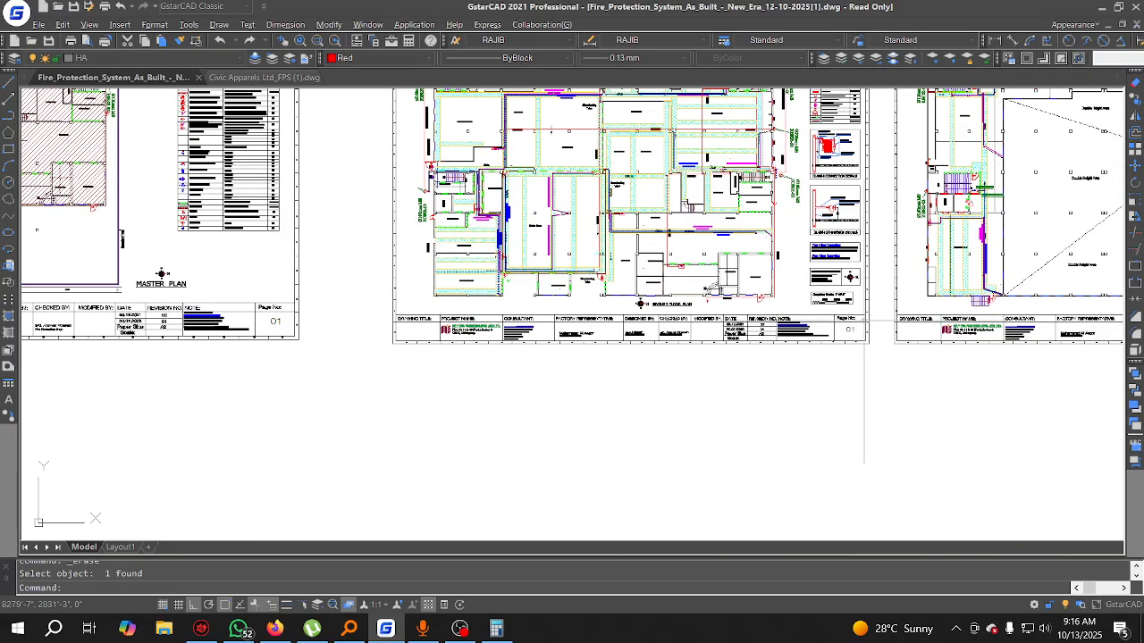
pyautogui.scroll(6, 764, 298)
pyautogui.scroll(2, 765, 297)
pyautogui.click(8, 113)
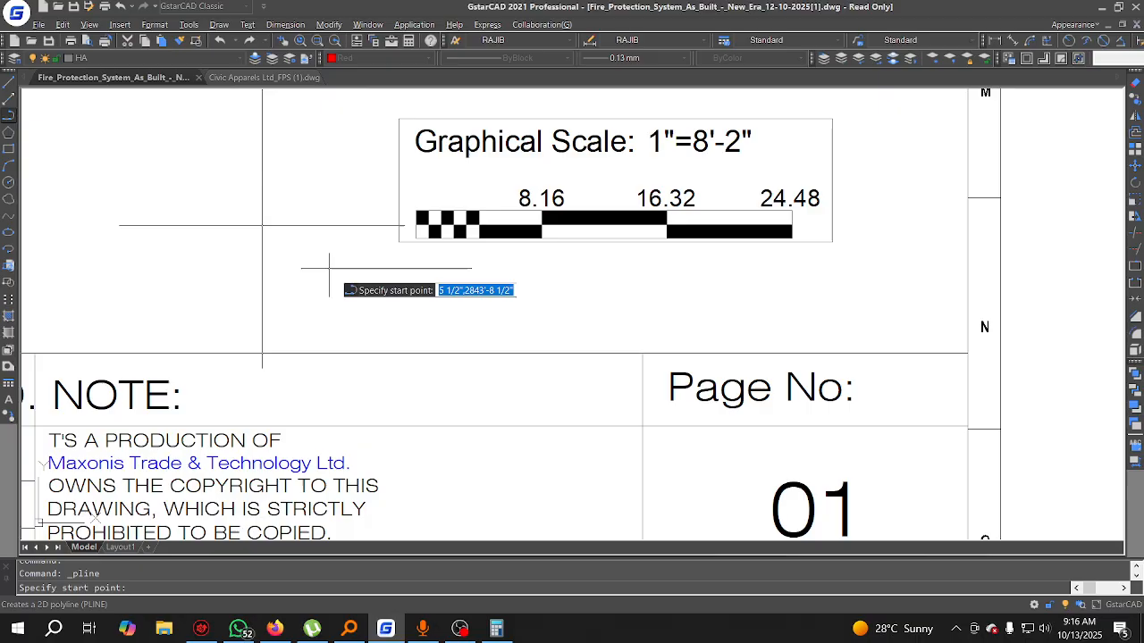
pyautogui.click(402, 286)
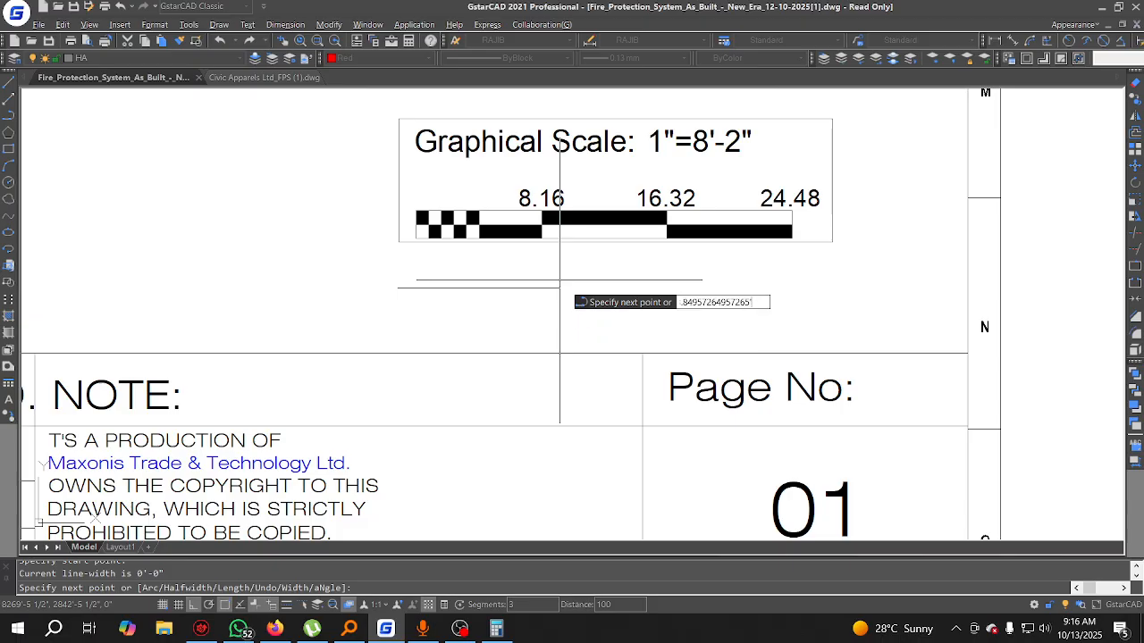
pyautogui.press('Return')
pyautogui.press('Escape')
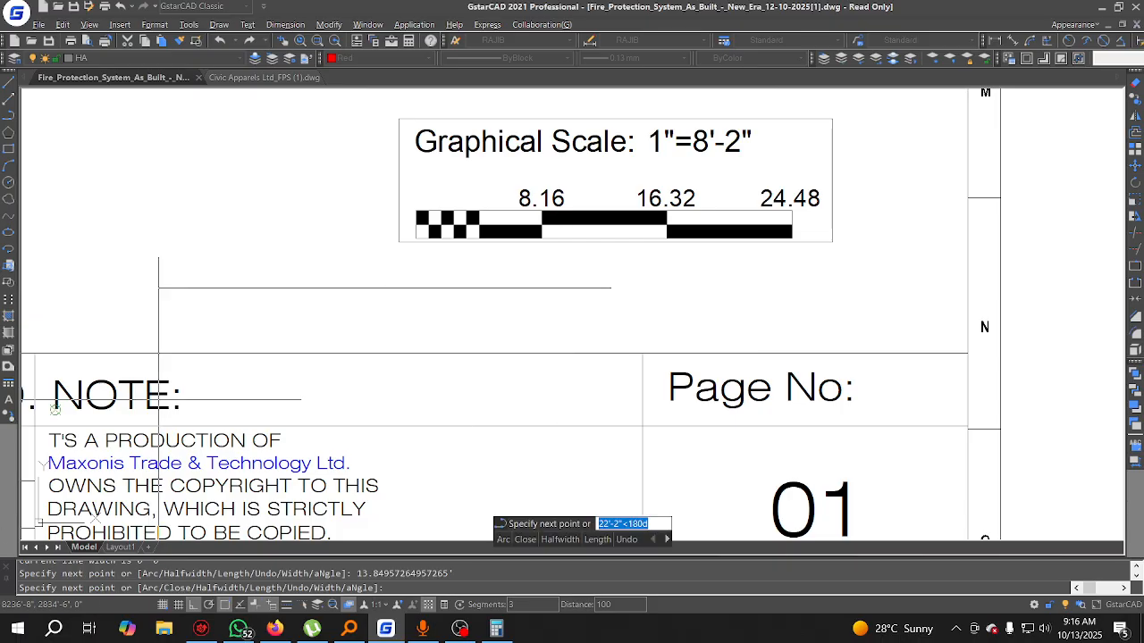
# Step: Copy the 8.16 label horizontally to above the starting end of the graphical scale bar
pyautogui.scroll(-2, 641, 447)
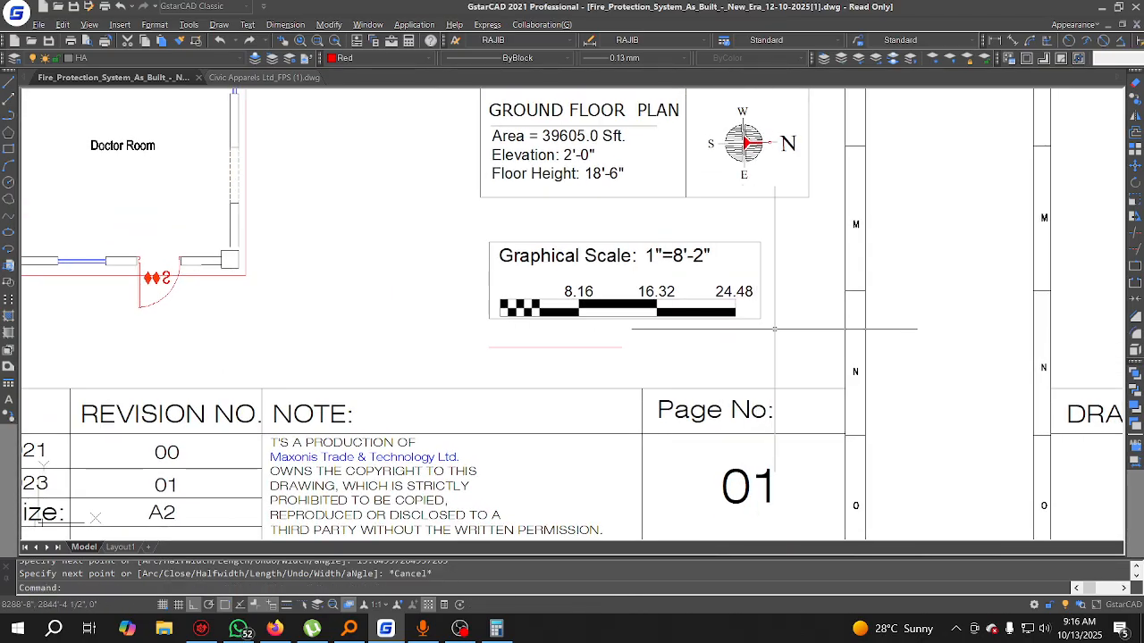
pyautogui.scroll(5, 624, 324)
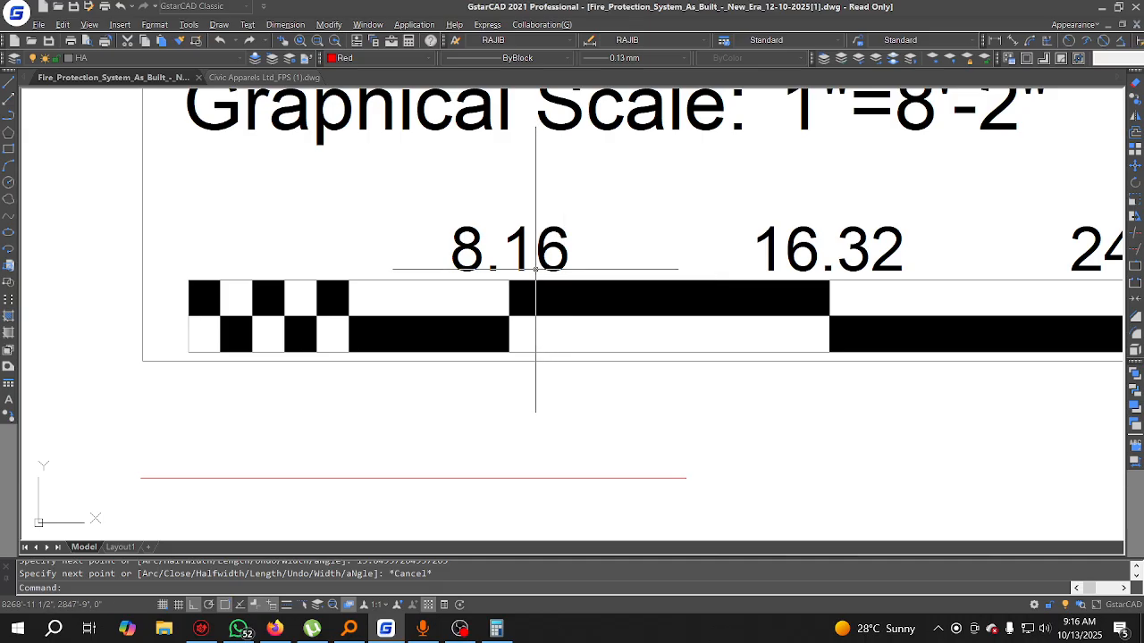
pyautogui.click(555, 245)
pyautogui.write('co')
pyautogui.press('Return')
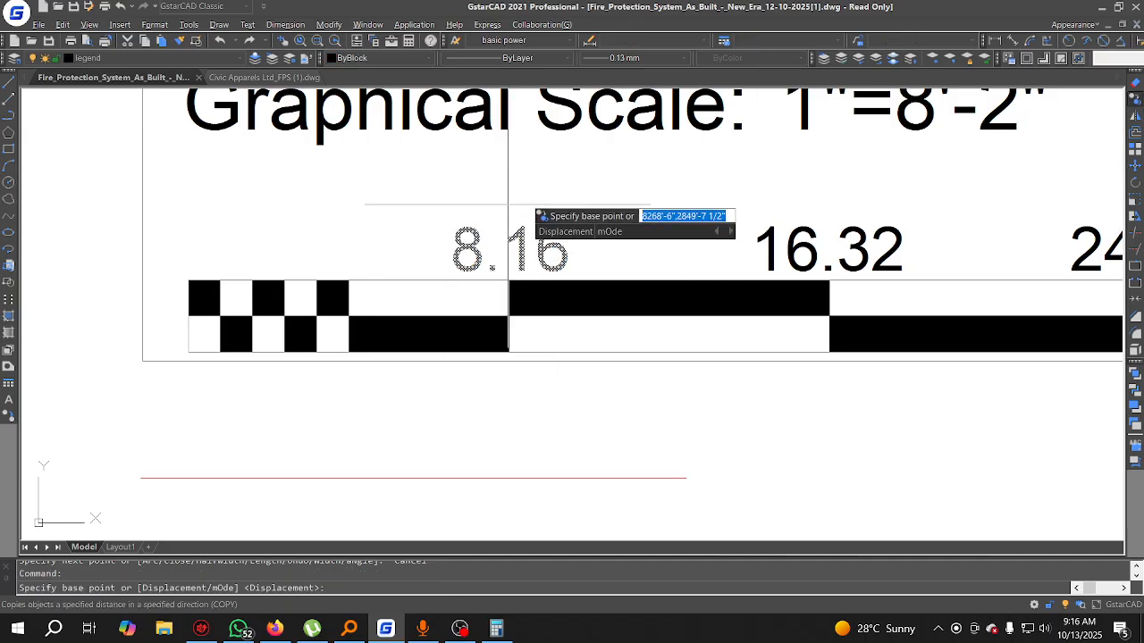
pyautogui.click(511, 193)
pyautogui.click(210, 209)
pyautogui.press('Escape')
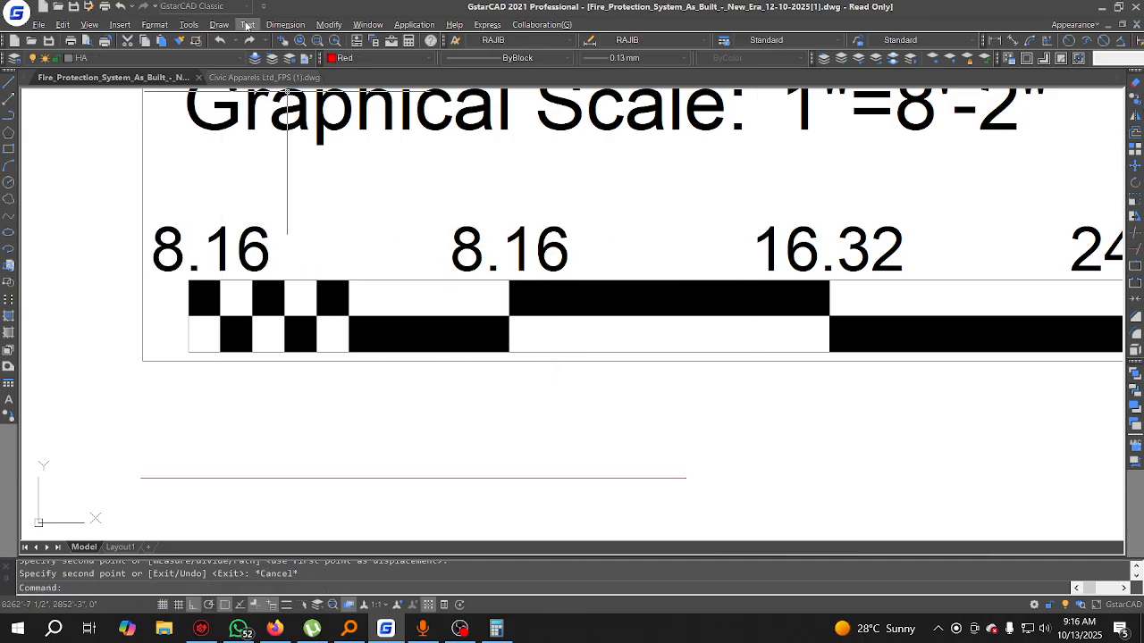
# Step: Check the length of the scale bar's first division using a temporary linear dimension
pyautogui.click(272, 25)
pyautogui.click(299, 59)
pyautogui.click(188, 339)
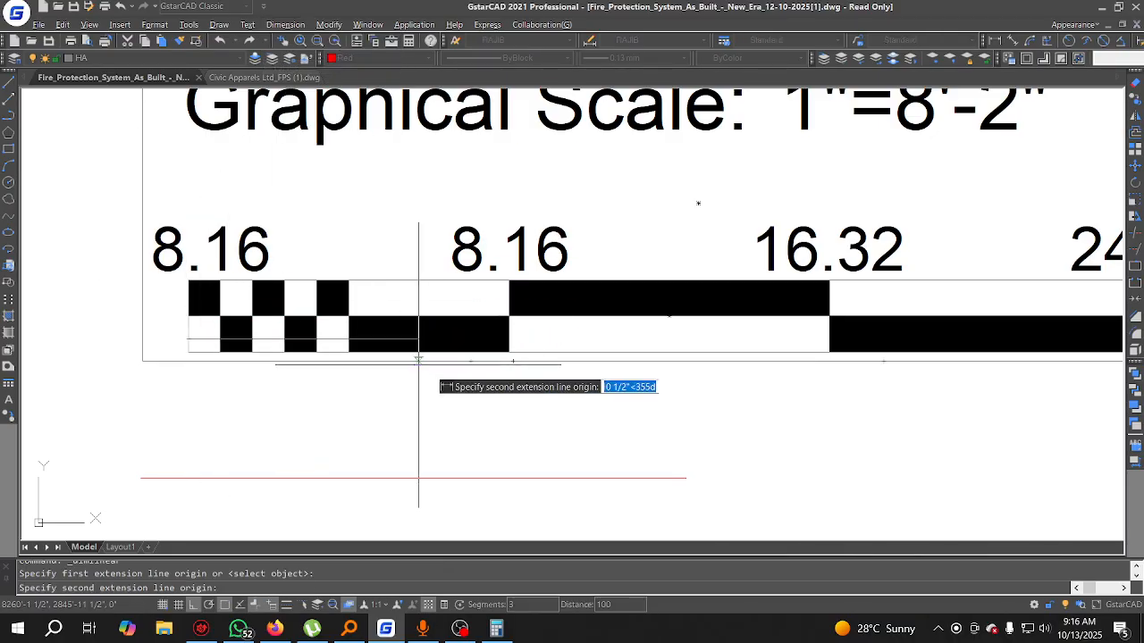
pyautogui.click(509, 339)
pyautogui.press('Escape')
pyautogui.scroll(-4, 503, 383)
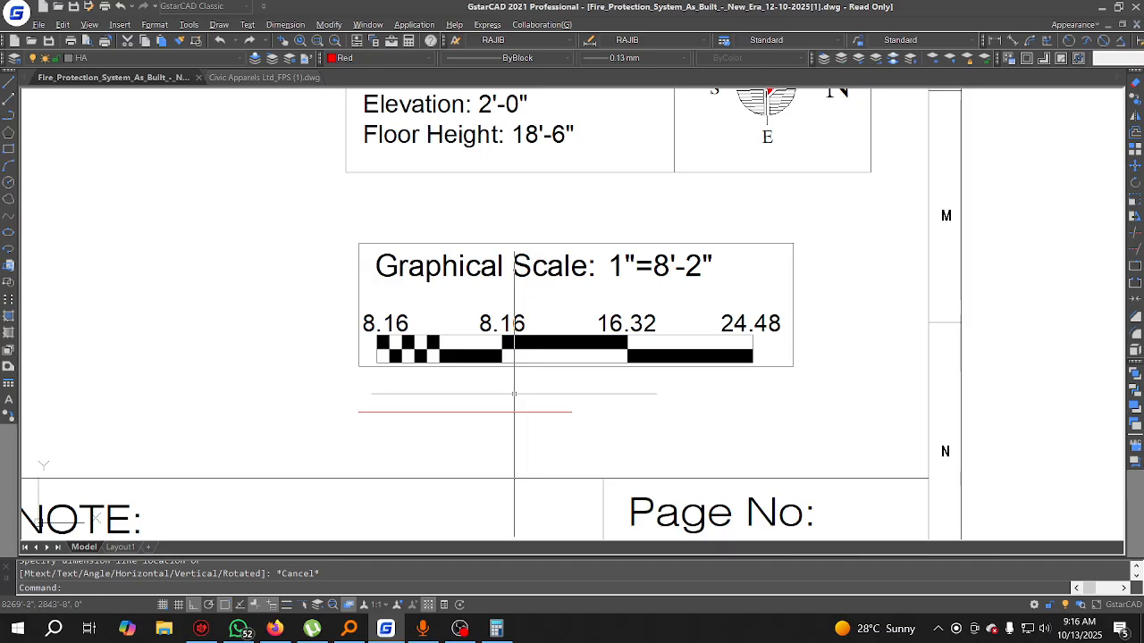
pyautogui.moveTo(645, 326); pyautogui.dragTo(644, 355, button='middle')
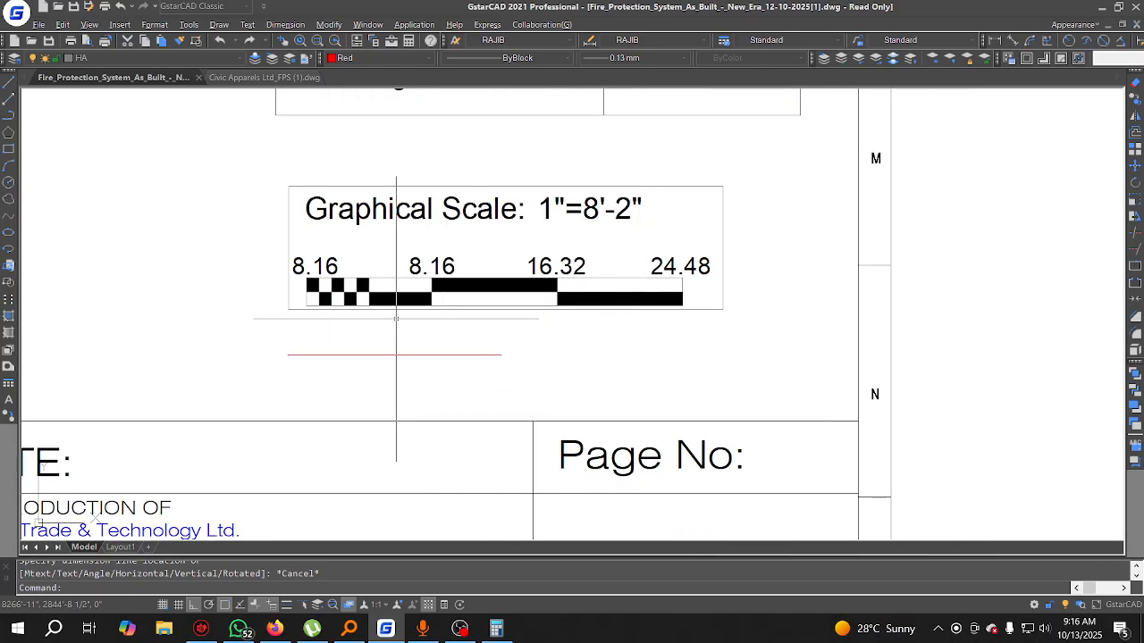
# Step: Move the whole graphical scale box horizontally to the left, clear of its place under the information box
pyautogui.scroll(-2, 768, 308)
pyautogui.click(748, 316)
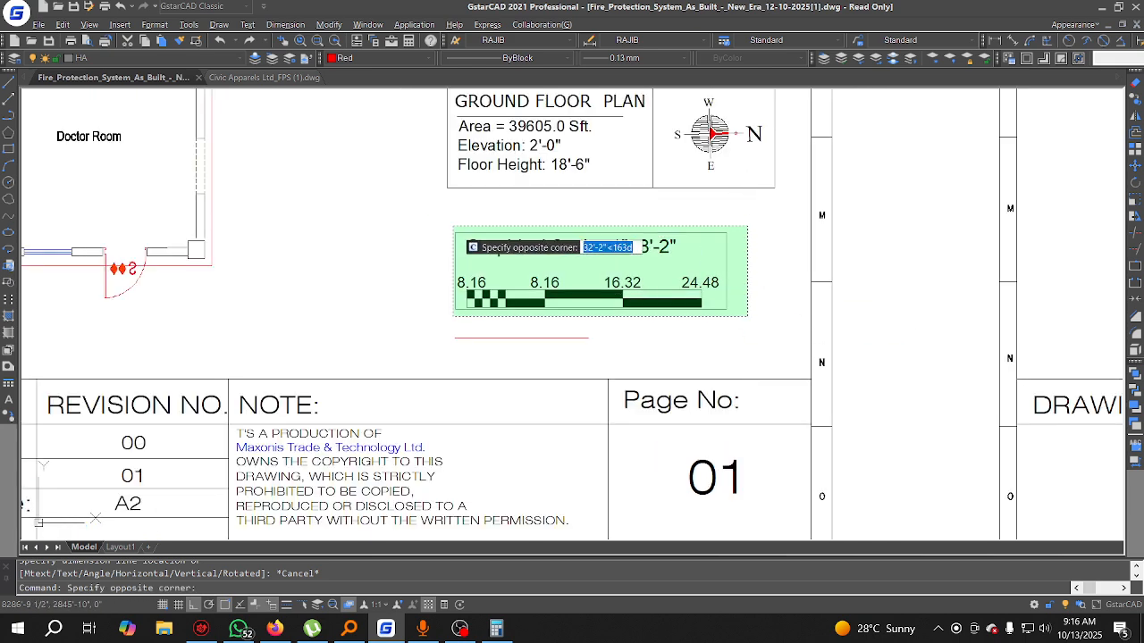
pyautogui.click(454, 228)
pyautogui.write('m')
pyautogui.press('space')
pyautogui.click(425, 306)
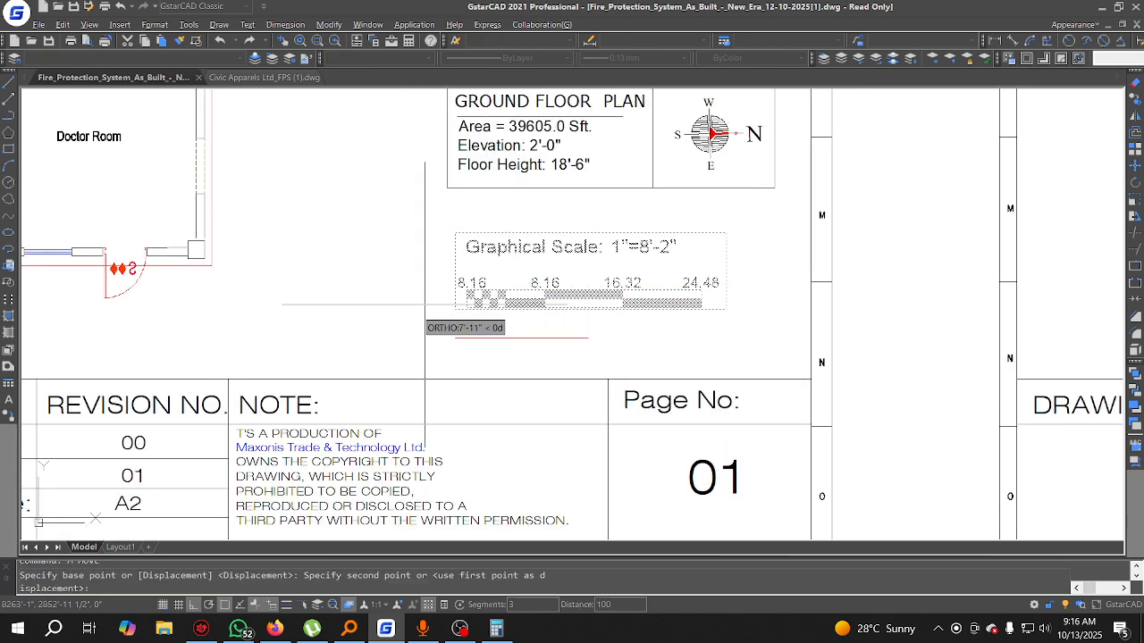
pyautogui.click(278, 311)
# Step: Move the red reference polyline so that its left end lines up with the start of the scale bar
pyautogui.click(517, 346)
pyautogui.click(476, 333)
pyautogui.write('m')
pyautogui.press('space')
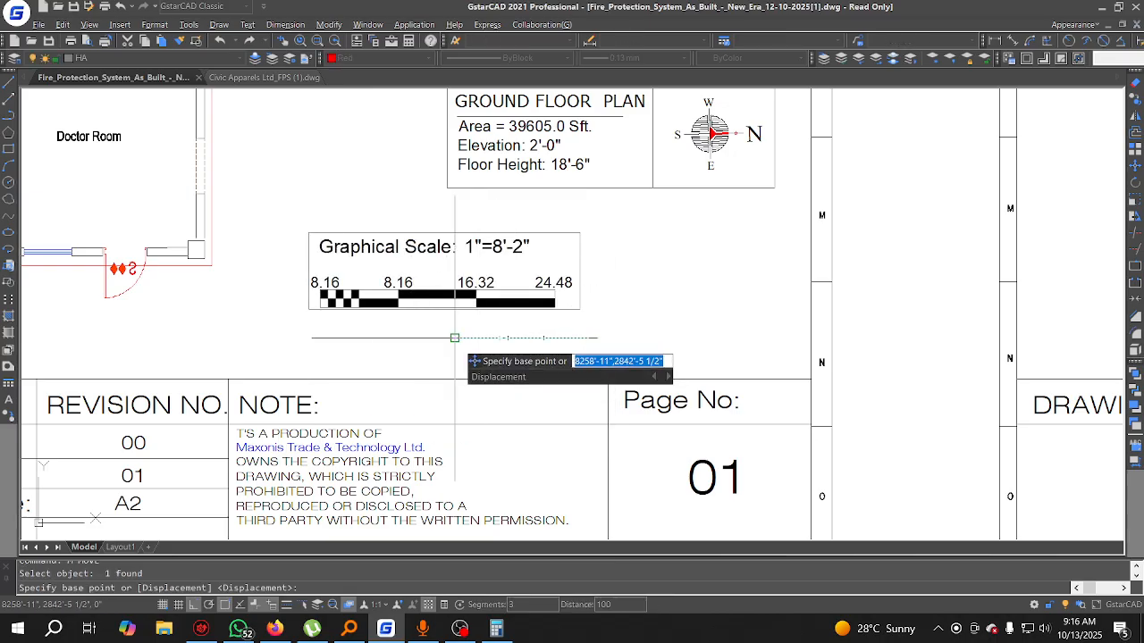
pyautogui.click(455, 338)
pyautogui.click(319, 314)
# Step: Scale the entire graphical scale by reference from the bar's lower-left corner, matching its first division to the red polyline's length
pyautogui.click(602, 337)
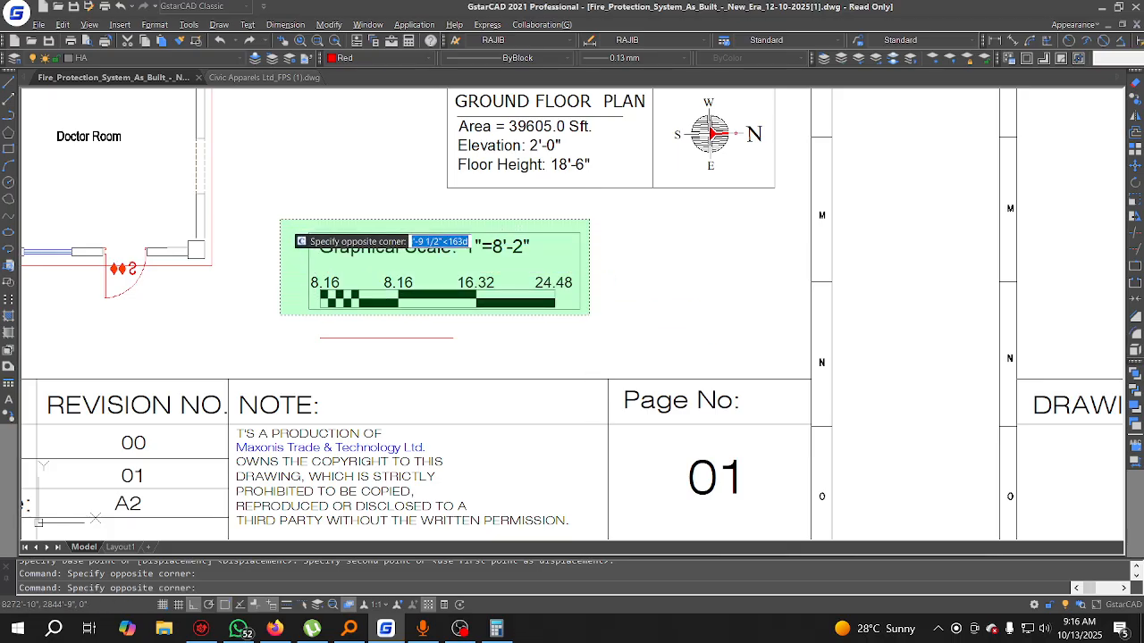
pyautogui.click(294, 212)
pyautogui.write('sc')
pyautogui.press('space')
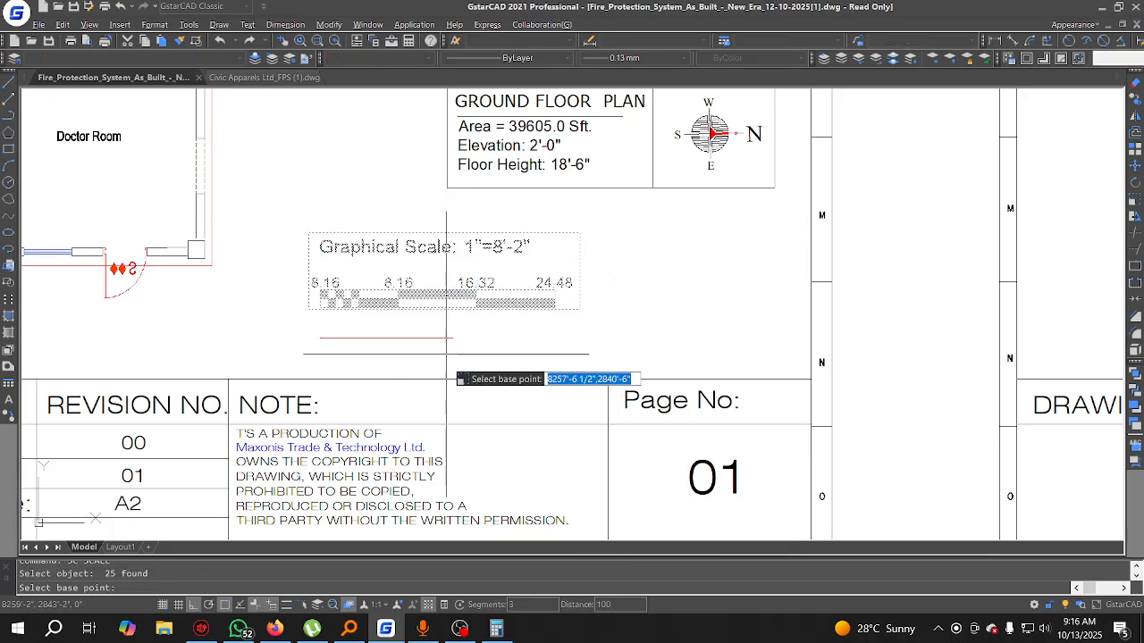
pyautogui.scroll(4, 342, 336)
pyautogui.click(283, 248)
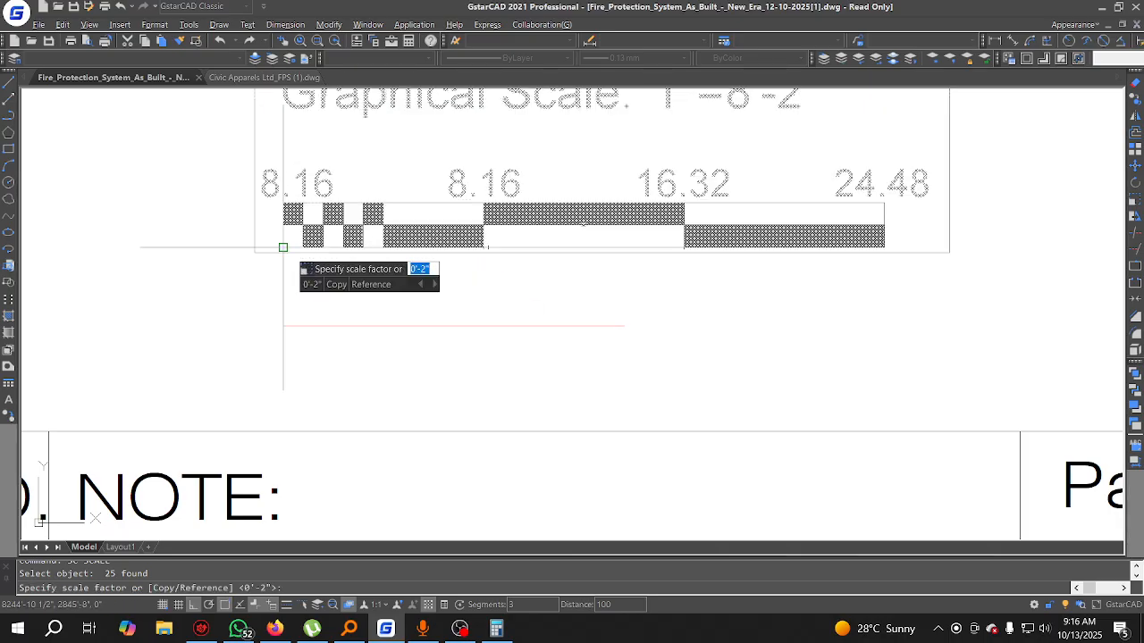
pyautogui.write('R')
pyautogui.press('space')
pyautogui.click(283, 248)
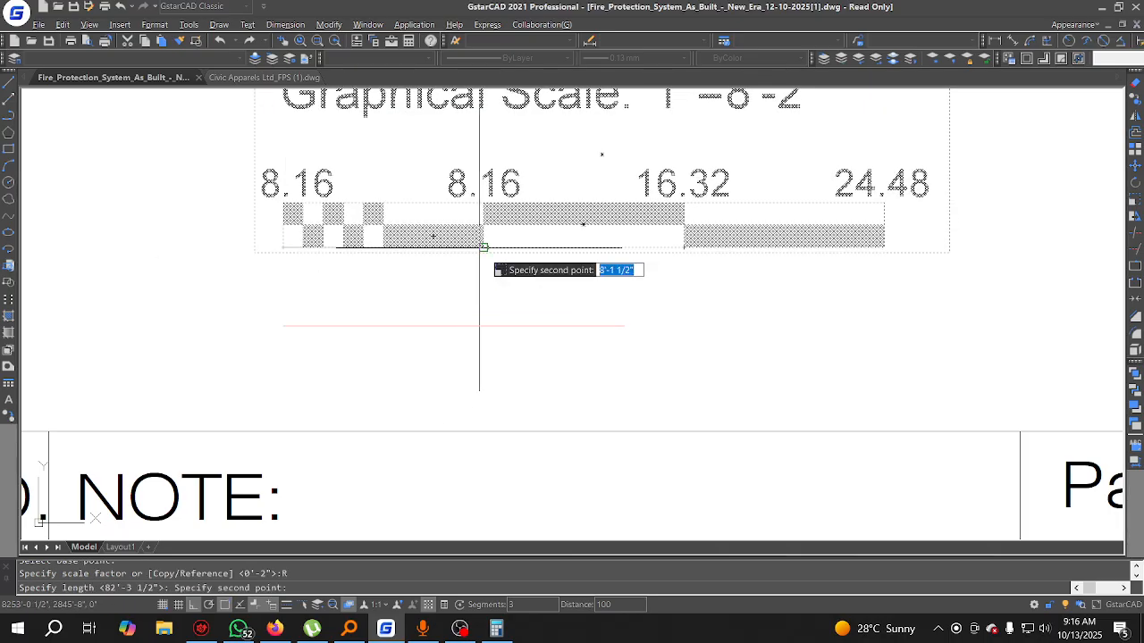
pyautogui.click(484, 248)
pyautogui.write('P')
pyautogui.press('space')
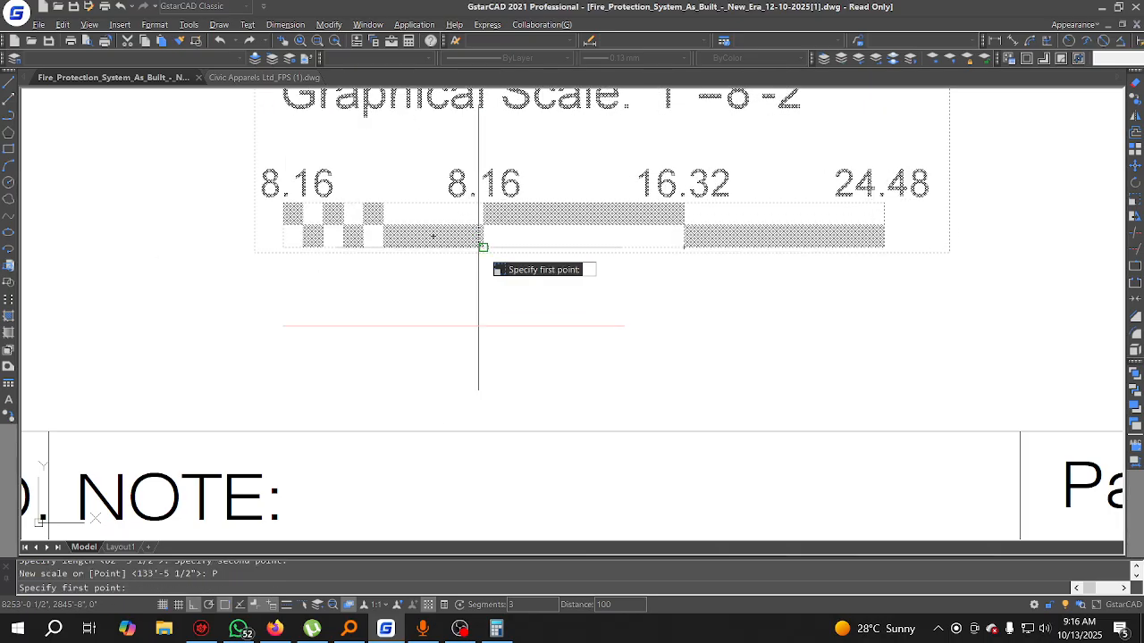
pyautogui.click(282, 325)
pyautogui.click(625, 327)
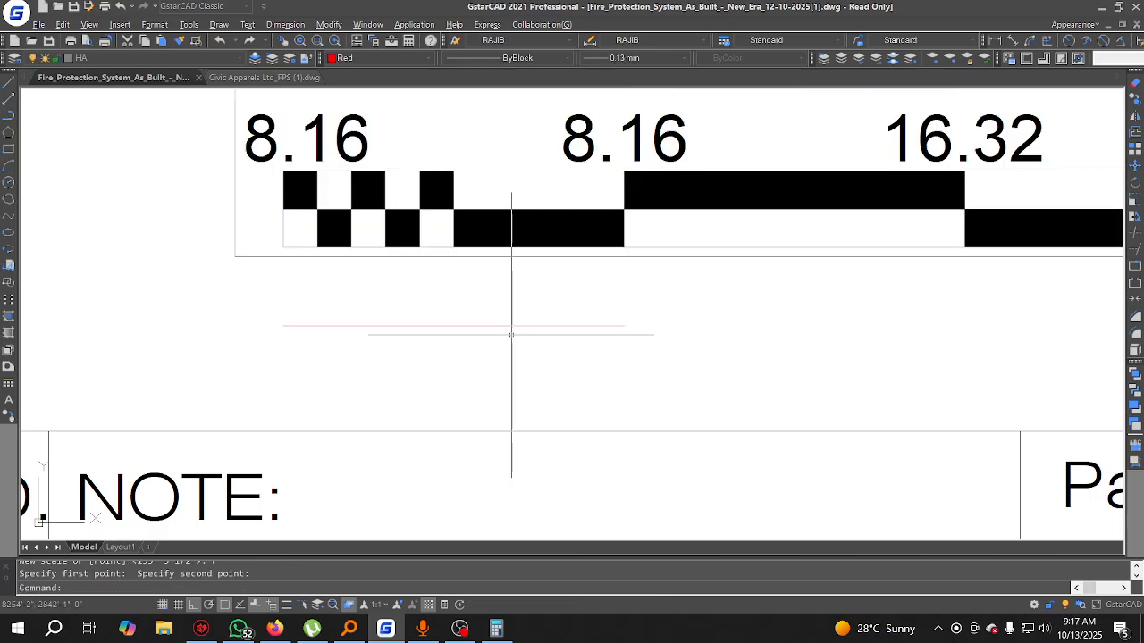
# Step: Move the enlarged graphical scale and its reference line below the information box, aligned with the box's right edge
pyautogui.scroll(-4, 529, 335)
pyautogui.moveTo(599, 331); pyautogui.dragTo(578, 332, button='middle')
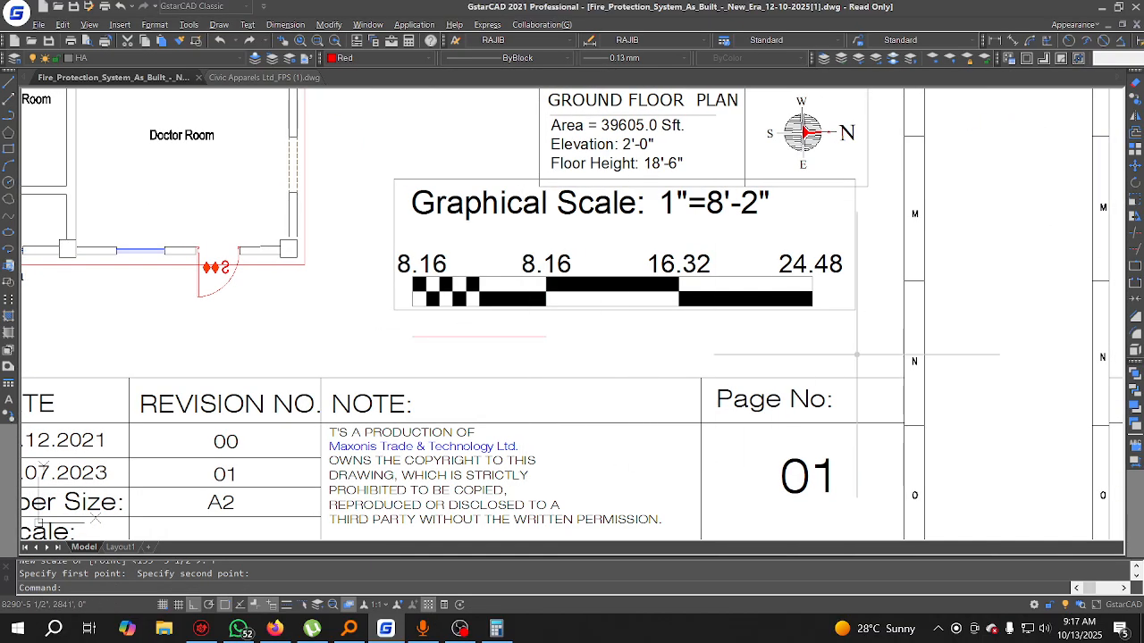
pyautogui.click(868, 352)
pyautogui.click(379, 193)
pyautogui.click(471, 151)
pyautogui.click(355, 300)
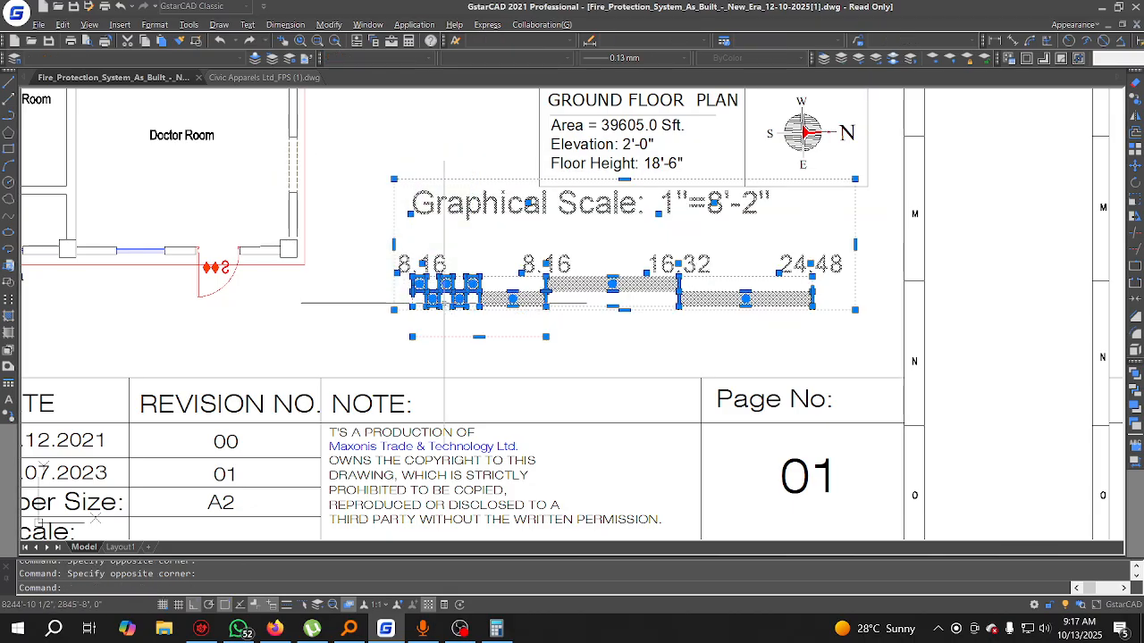
pyautogui.click(1135, 166)
pyautogui.moveTo(955, 294); pyautogui.dragTo(714, 248, button='middle')
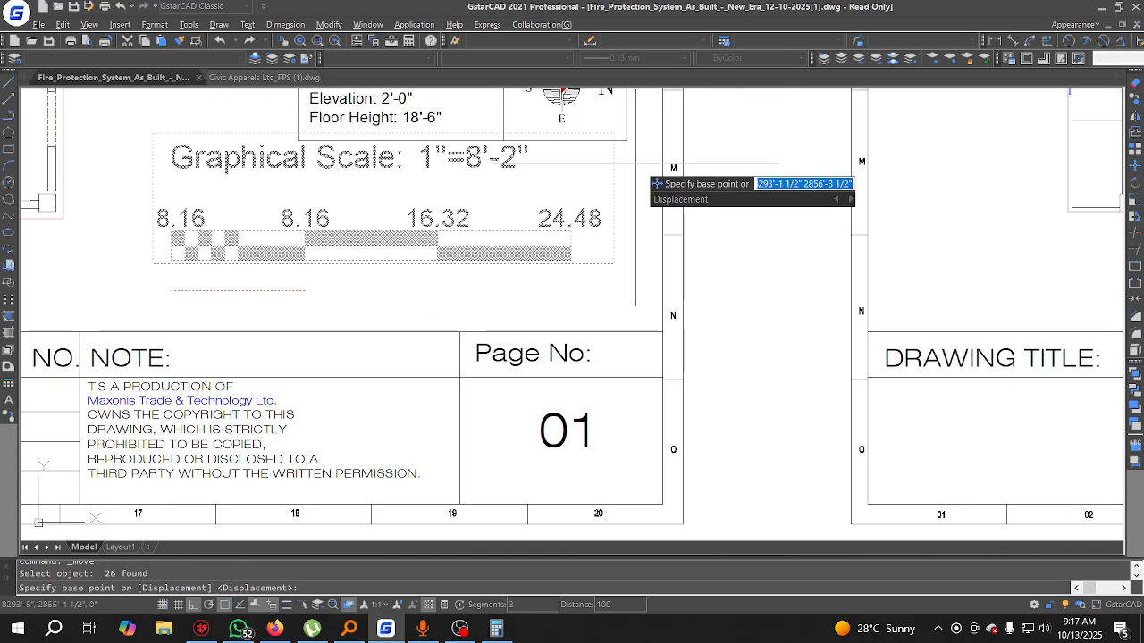
pyautogui.click(617, 139)
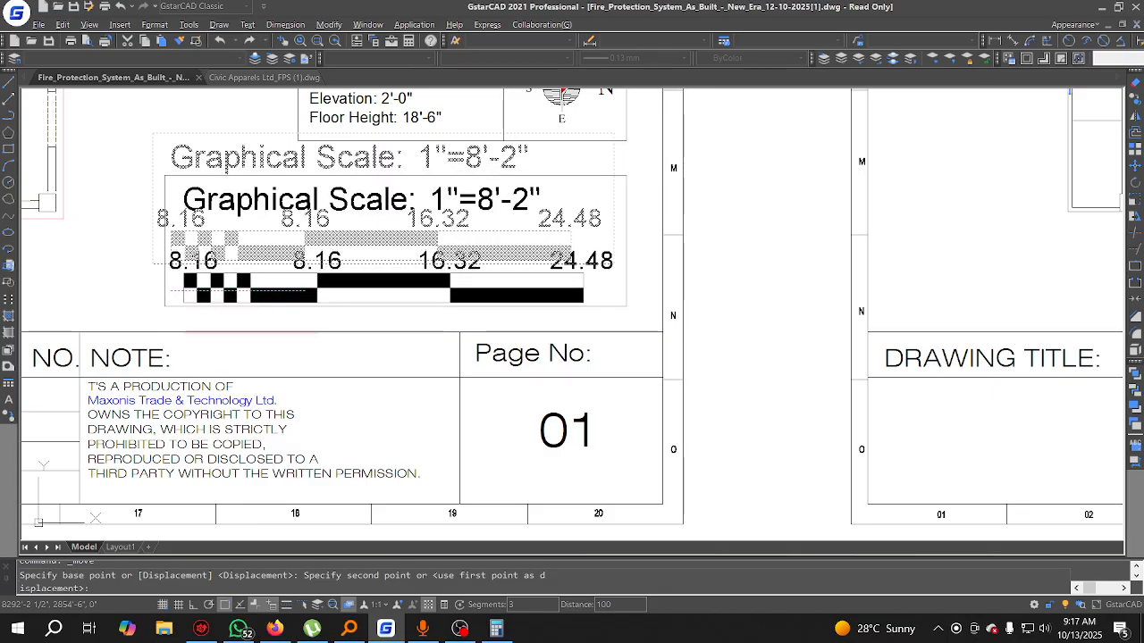
pyautogui.click(348, 161)
# Step: Add a linear dimension across the scale bar's first division, placed below the box, and erase the red reference polyline
pyautogui.click(299, 24)
pyautogui.click(282, 66)
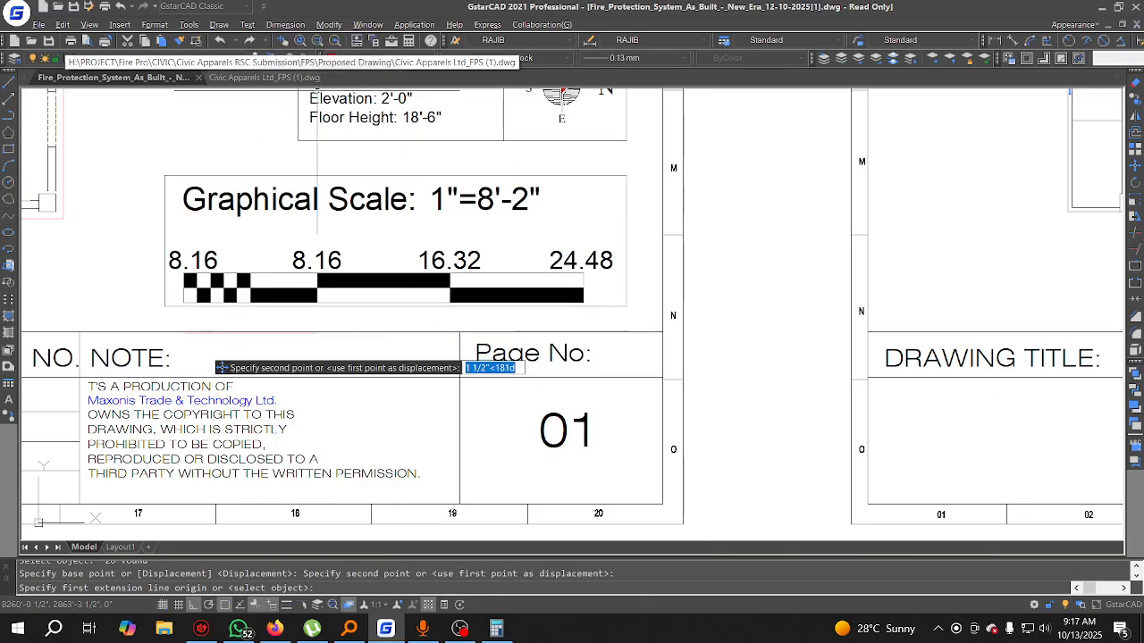
pyautogui.scroll(2, 183, 348)
pyautogui.click(185, 275)
pyautogui.click(397, 276)
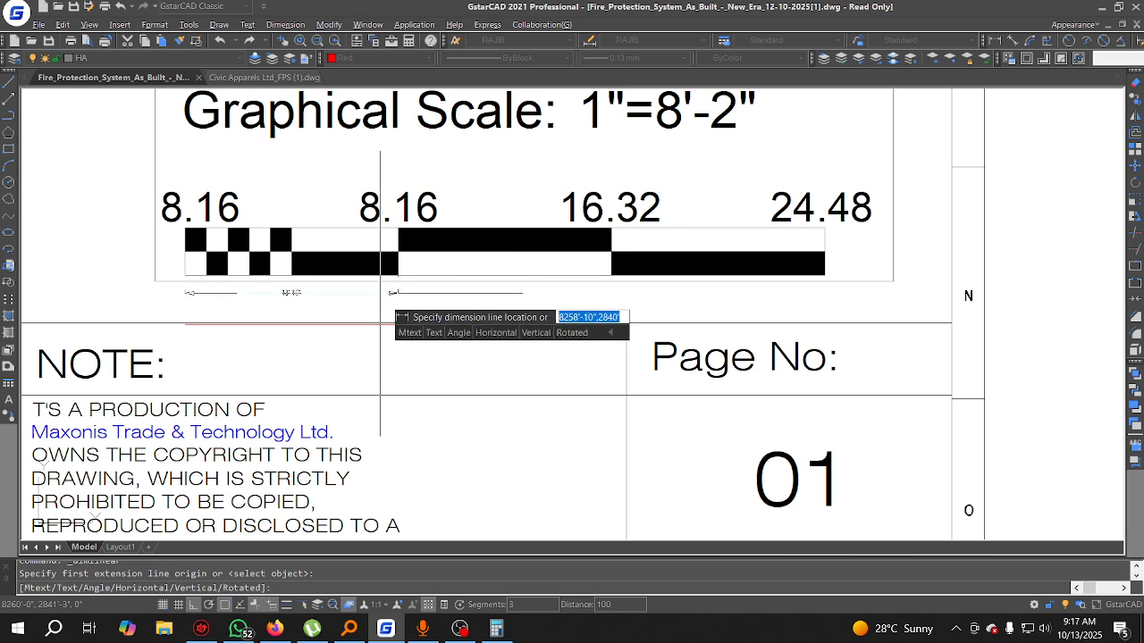
pyautogui.scroll(2, 378, 295)
pyautogui.click(384, 306)
pyautogui.click(389, 343)
pyautogui.press('Delete')
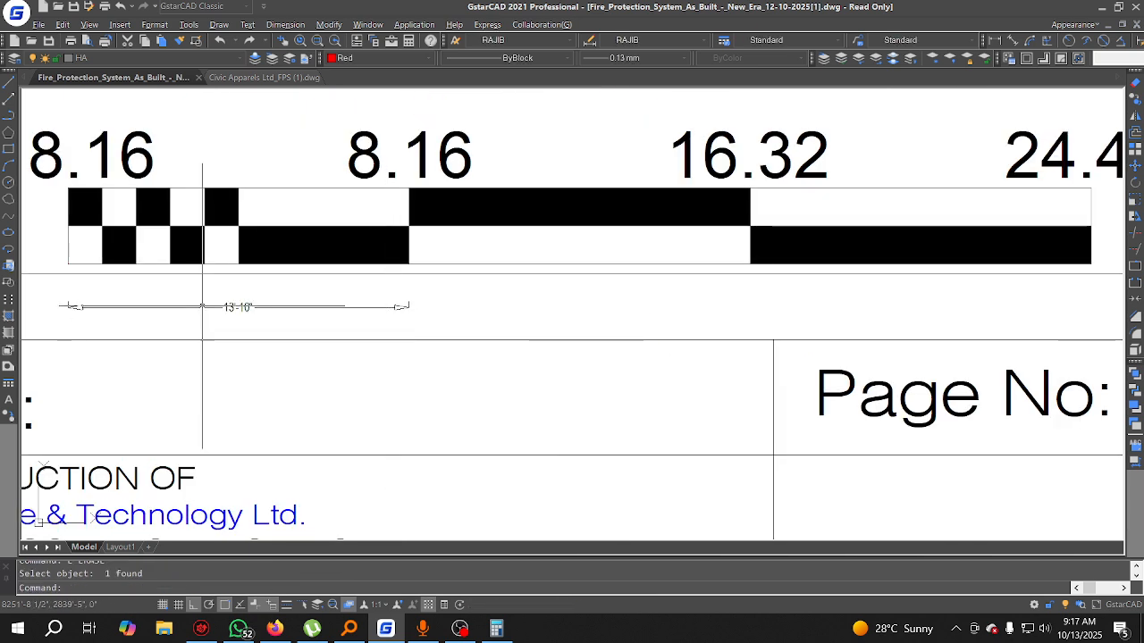
# Step: Change the label at the start of the scale bar to 0
pyautogui.moveTo(158, 196); pyautogui.dragTo(381, 250, button='middle')
pyautogui.click(374, 221)
pyautogui.doubleClick(375, 222)
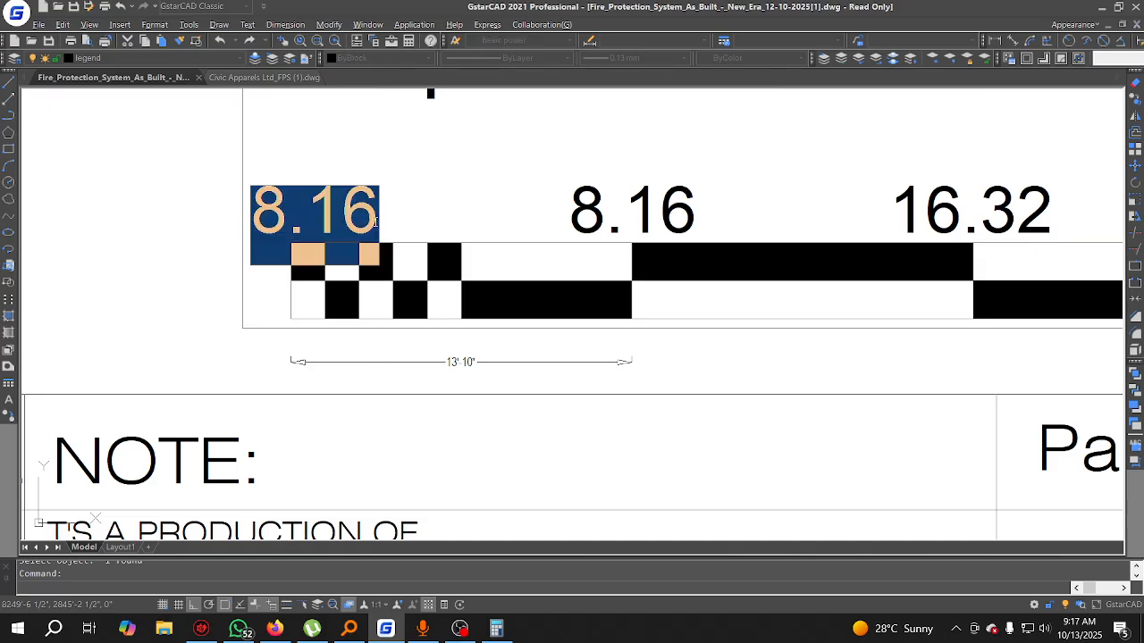
pyautogui.press('BackSpace')
pyautogui.write('0')
pyautogui.press('Return')
pyautogui.press('Escape')
# Step: Move the 0 label slightly to the left so that it sits over the start of the scale bar
pyautogui.moveTo(358, 234); pyautogui.dragTo(302, 194)
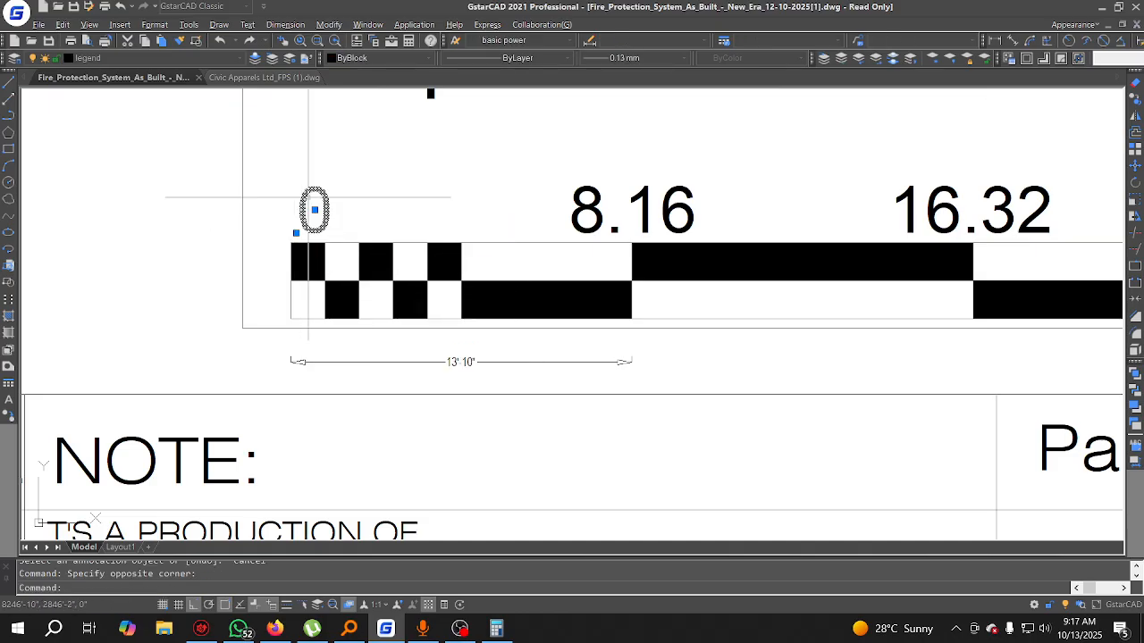
pyautogui.write('m')
pyautogui.press('space')
pyautogui.click(443, 200)
pyautogui.click(427, 199)
# Step: Change the label at the end of the scale bar's first division to 13.84
pyautogui.scroll(-2, 443, 208)
pyautogui.moveTo(582, 207); pyautogui.dragTo(514, 231, button='middle')
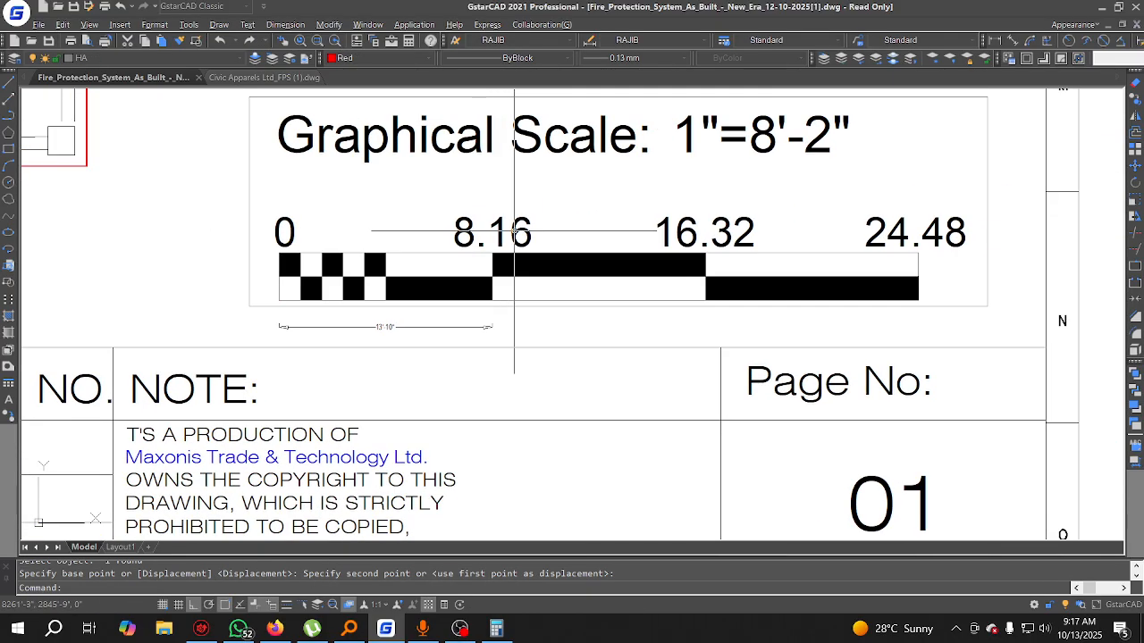
pyautogui.doubleClick(514, 231)
pyautogui.scroll(2, 493, 238)
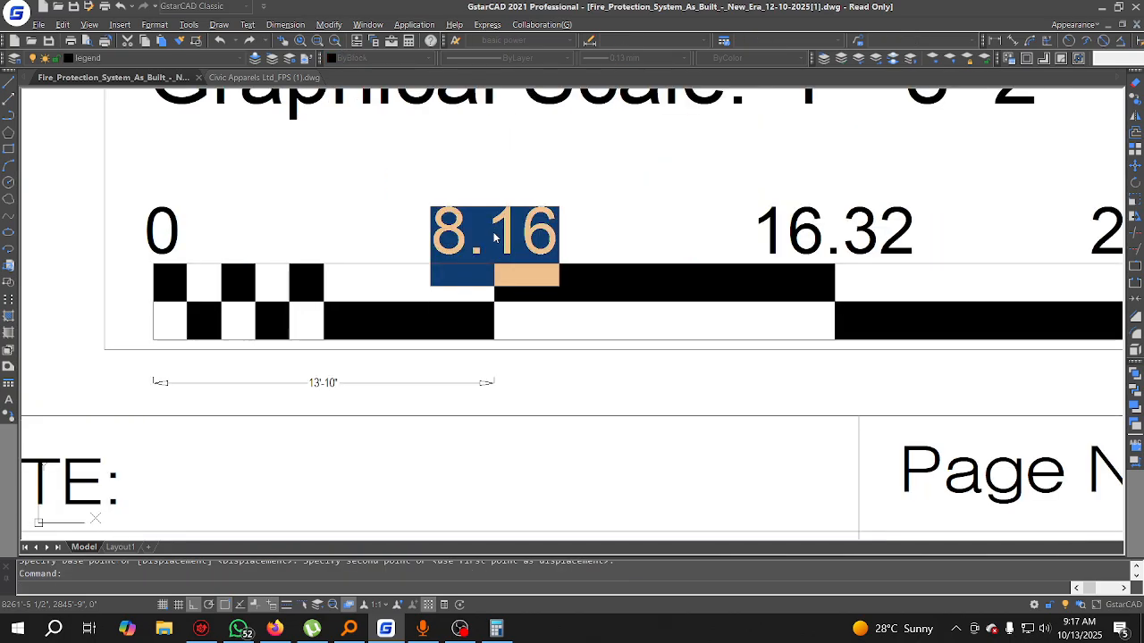
pyautogui.write('13.')
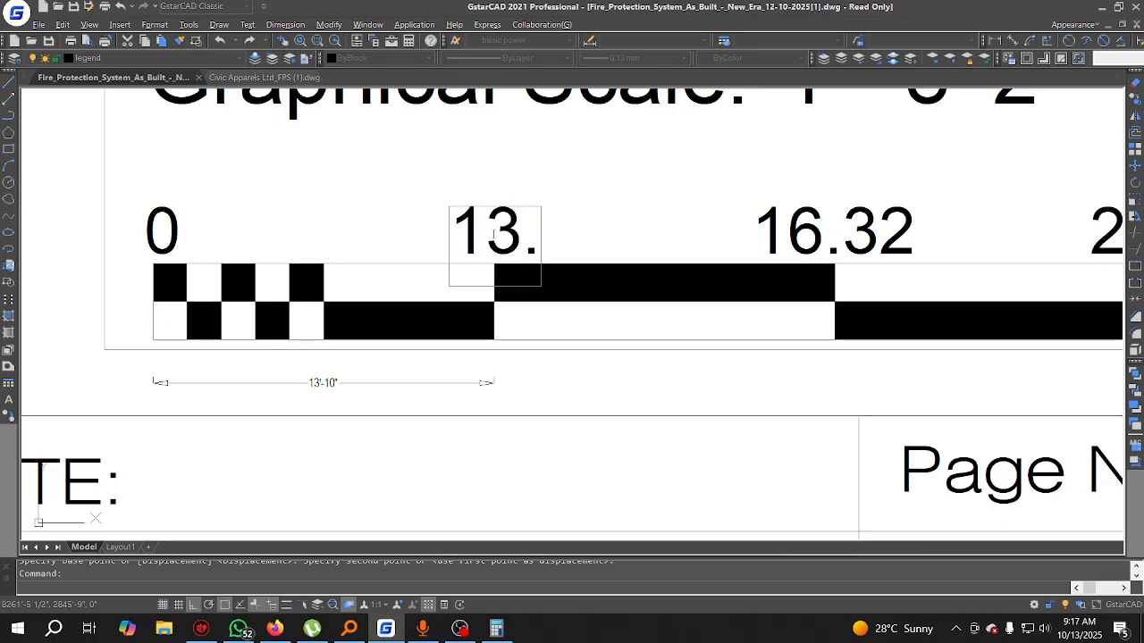
pyautogui.write('84')
pyautogui.click(506, 290)
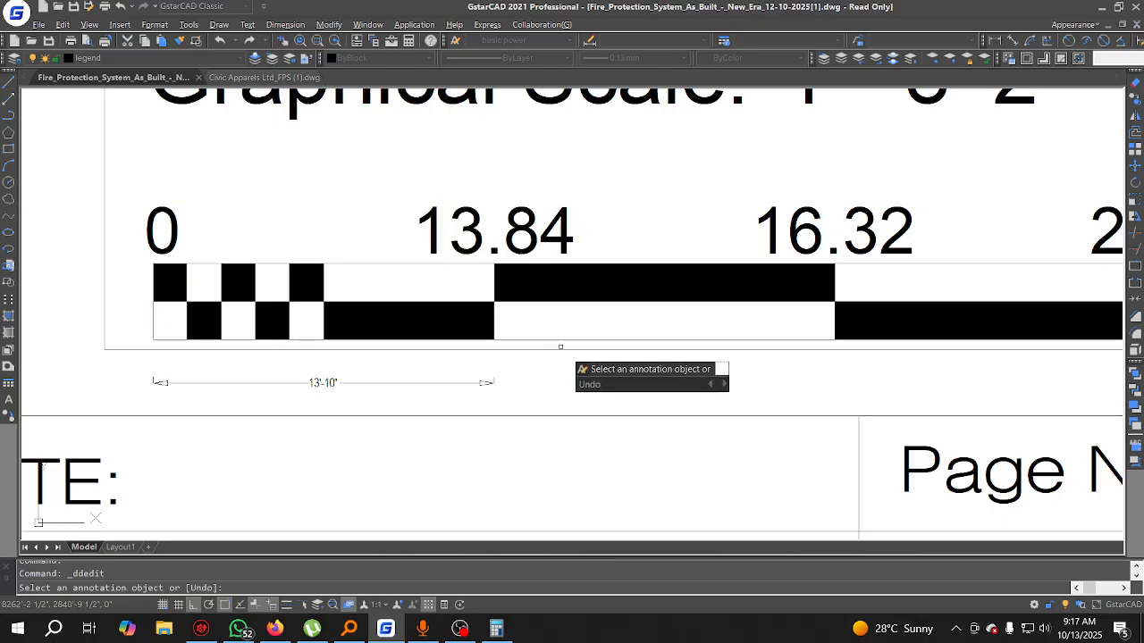
# Step: Change the ratio in the graphical scale's heading to 1"=13'-10"
pyautogui.scroll(-2, 426, 357)
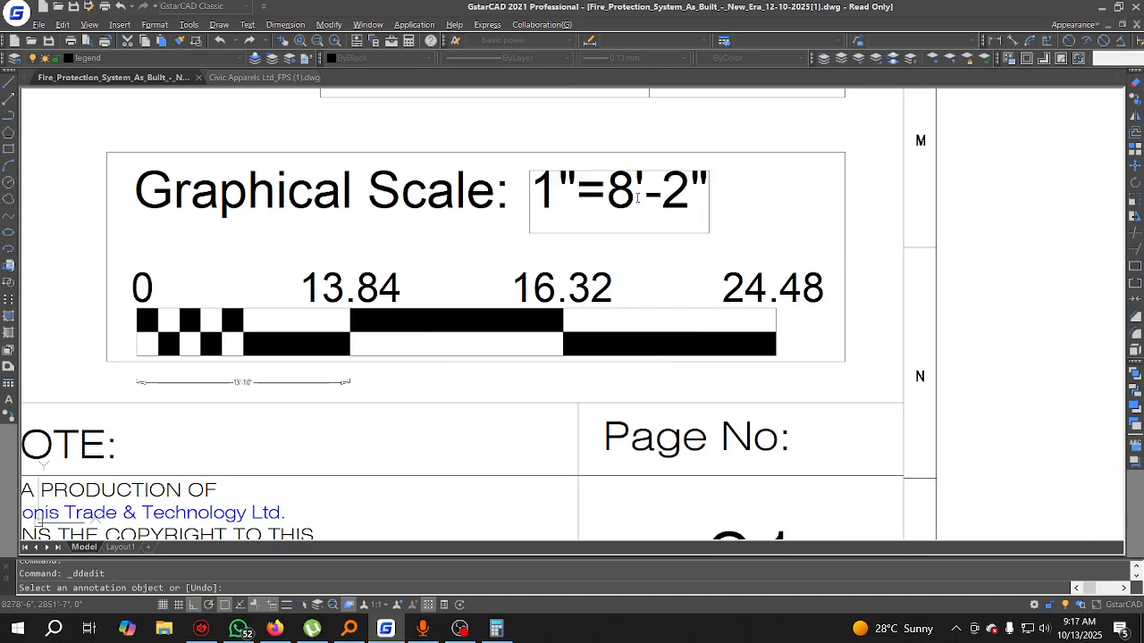
pyautogui.write("3'-")
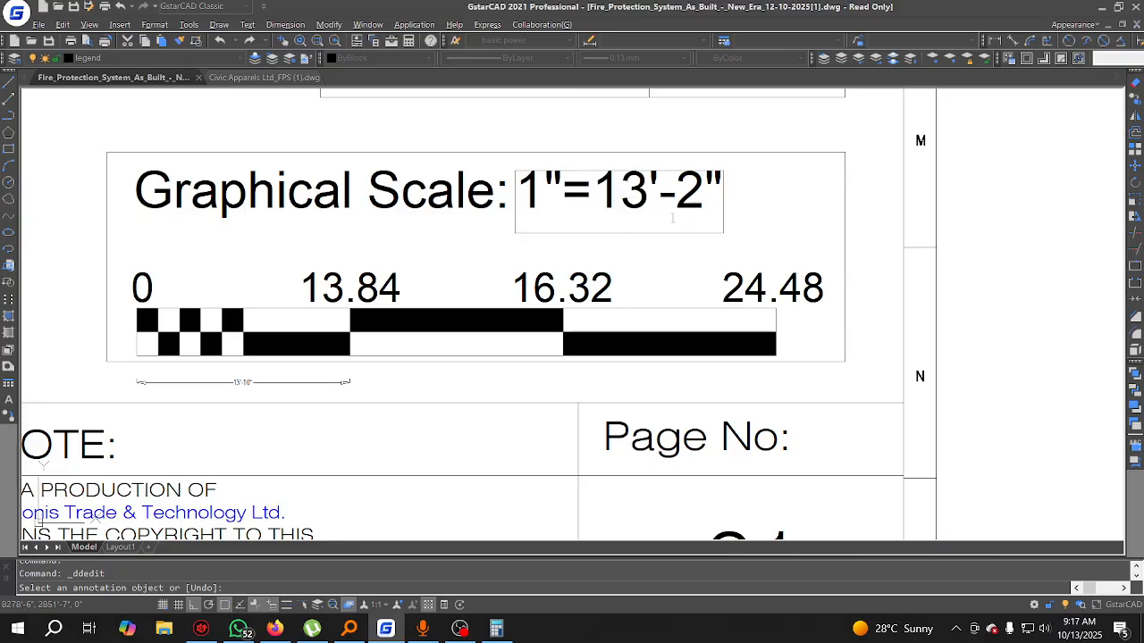
pyautogui.write('1')
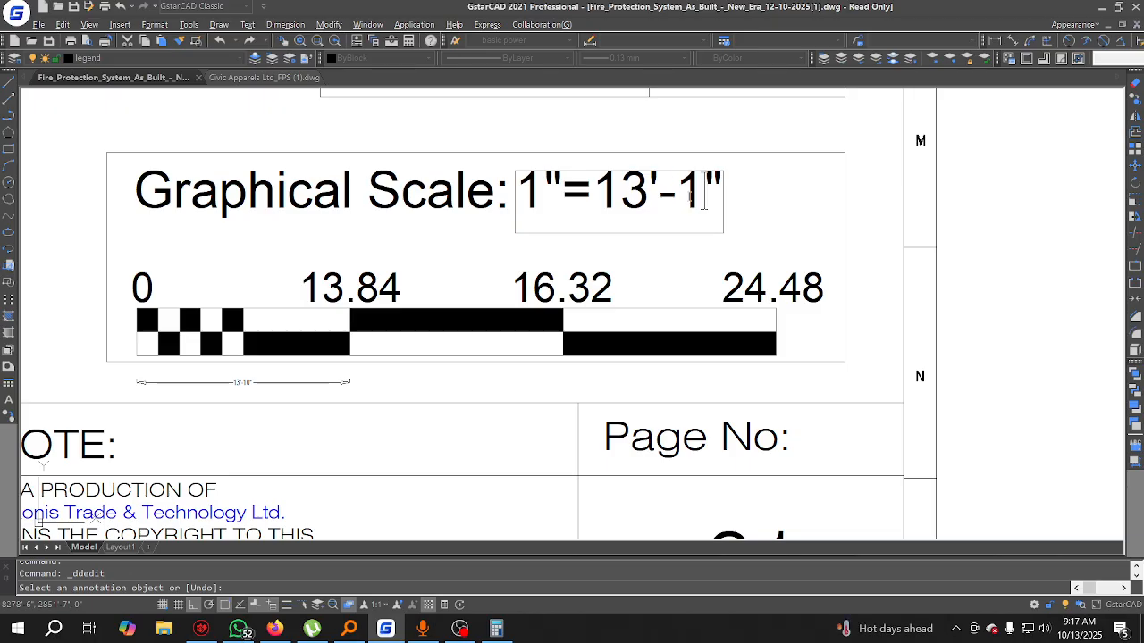
pyautogui.write('0')
pyautogui.click(739, 321)
pyautogui.press('Escape')
# Step: Move the ratio text slightly to the right, clear of the colon after "Graphical Scale"
pyautogui.moveTo(662, 241); pyautogui.dragTo(644, 183)
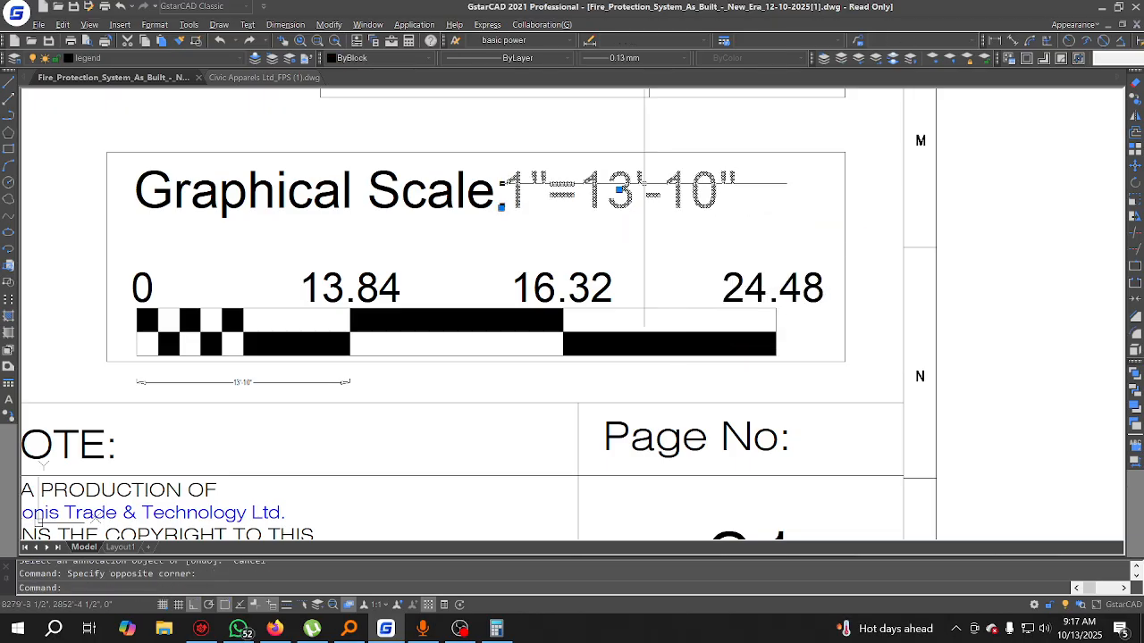
pyautogui.write('m')
pyautogui.press('space')
pyautogui.click(738, 225)
pyautogui.click(751, 225)
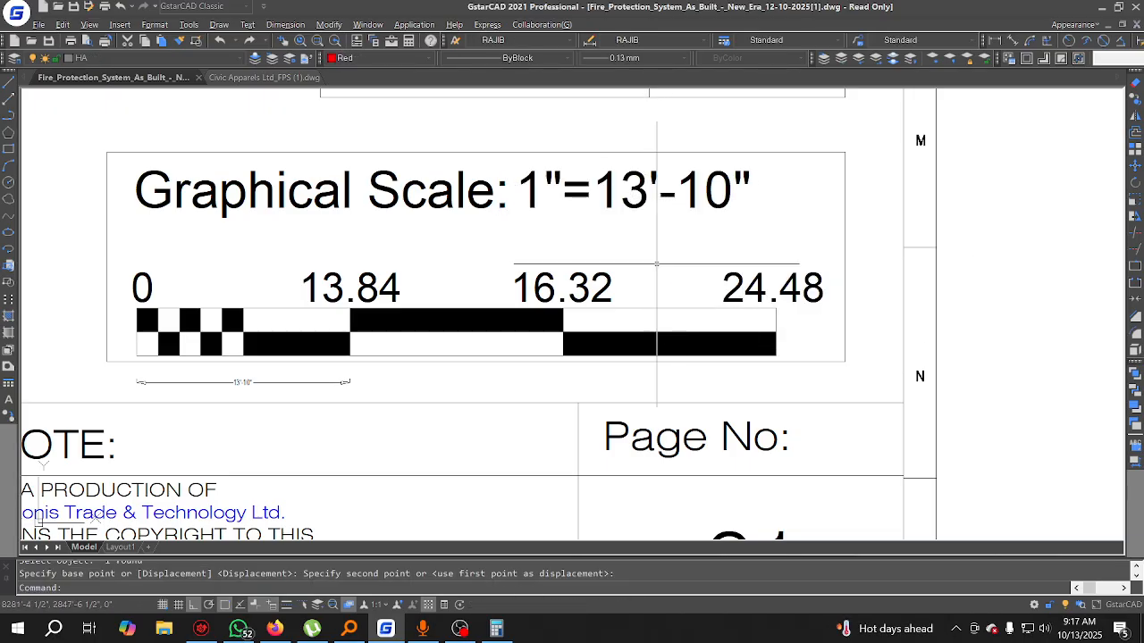
pyautogui.moveTo(607, 279); pyautogui.dragTo(622, 210, button='middle')
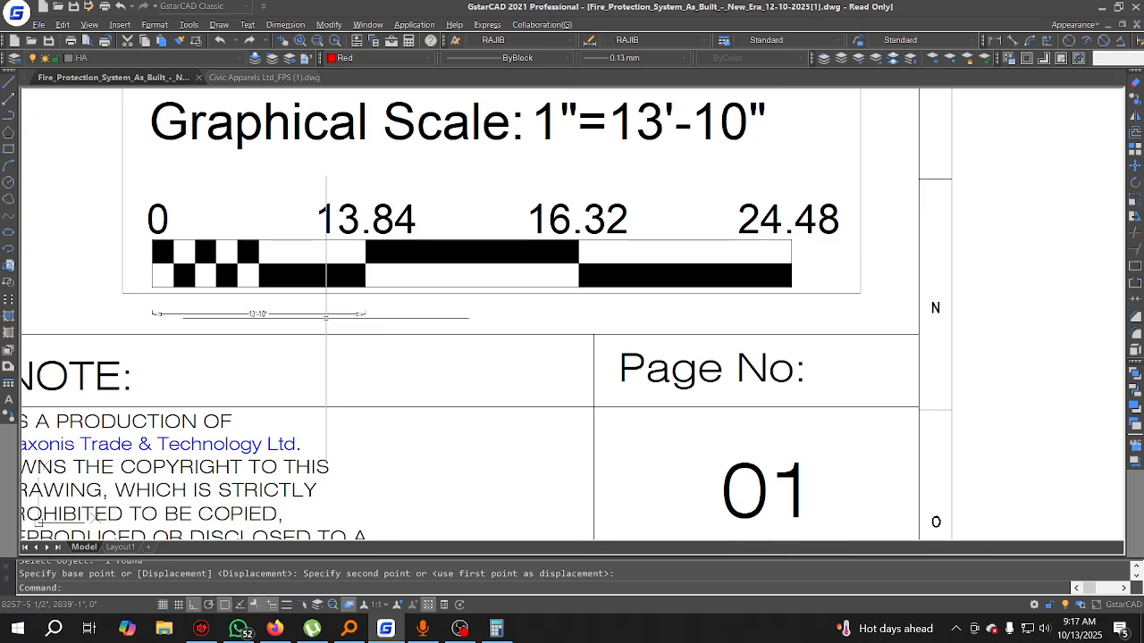
pyautogui.click(327, 315)
pyautogui.click(305, 313)
pyautogui.press('Escape')
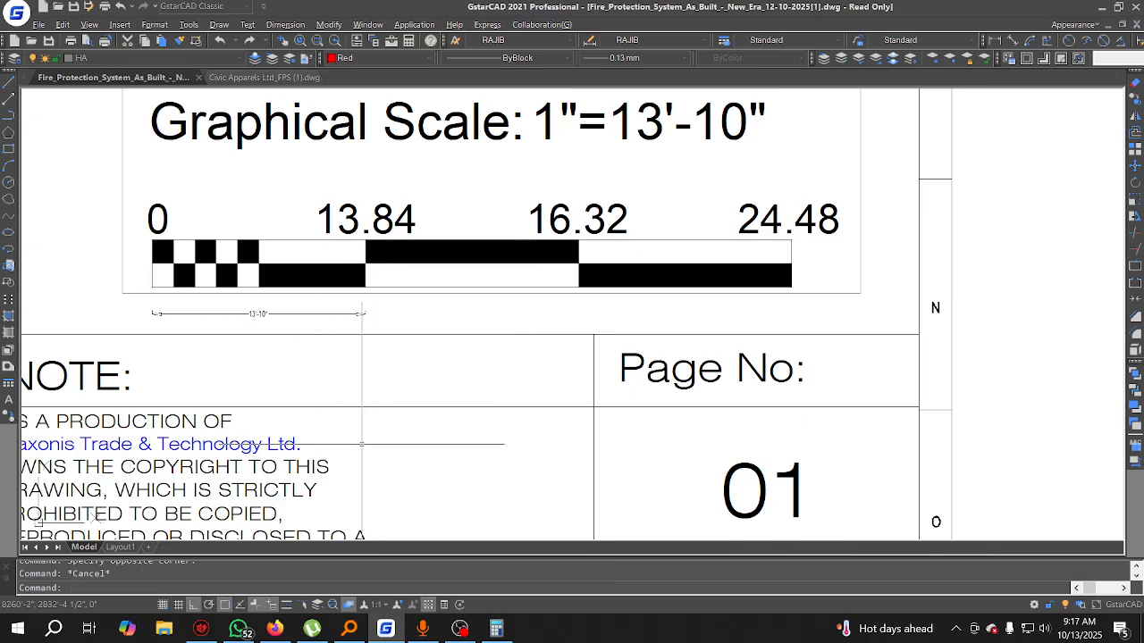
# Step: Switch to the calculator, multiply the existing result by 2 and copy the product to three decimals
pyautogui.click(497, 631)
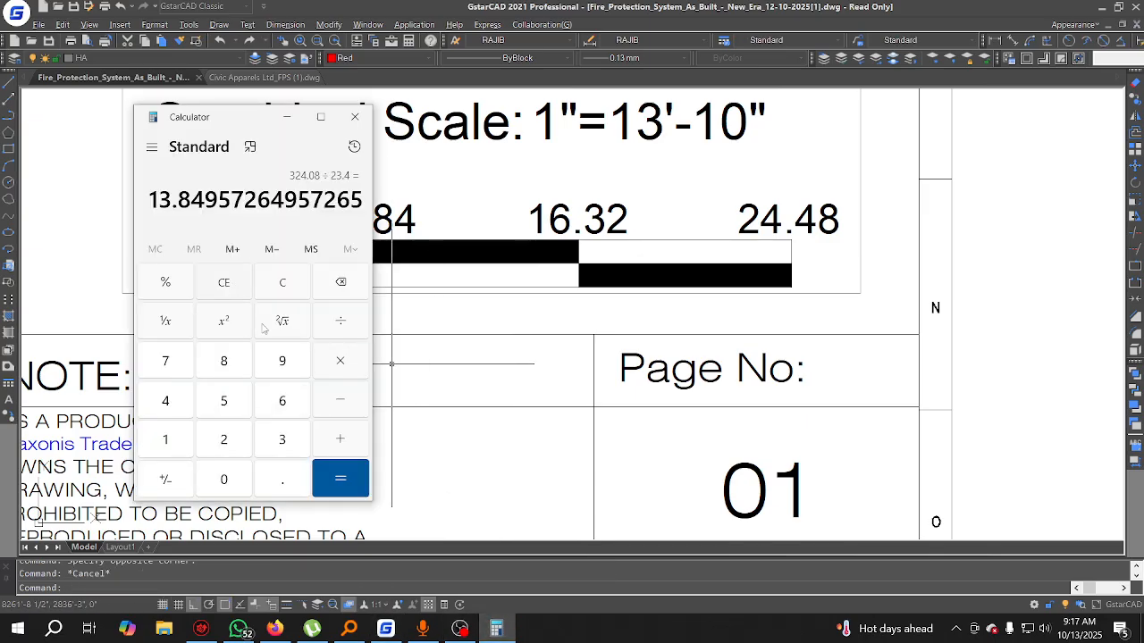
pyautogui.click(224, 439)
pyautogui.click(341, 478)
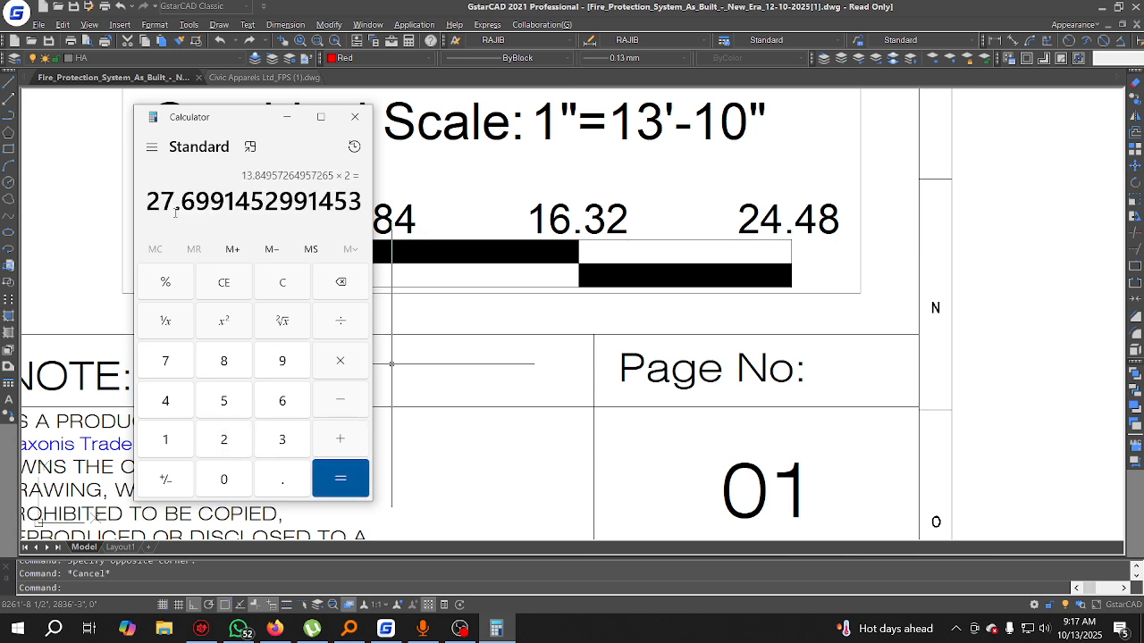
pyautogui.moveTo(149, 197)
pyautogui.mouseDown()
pyautogui.moveTo(225, 201)
pyautogui.moveTo(134, 200)
pyautogui.mouseUp()
pyautogui.hotkey('ctrl', 'c')
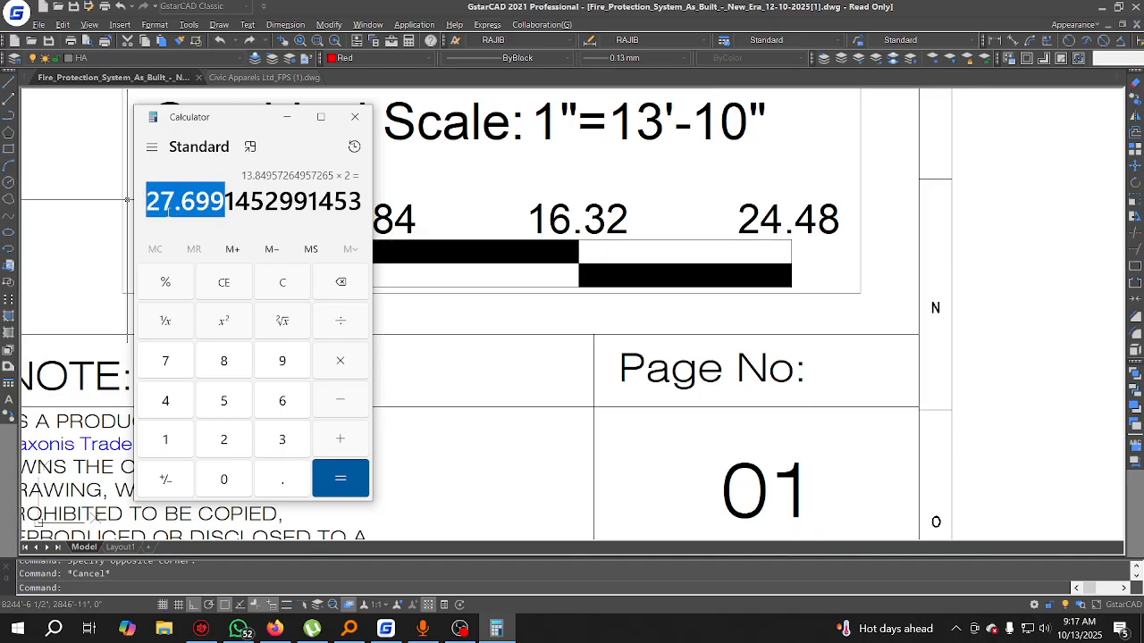
pyautogui.click(409, 352)
pyautogui.press('Escape')
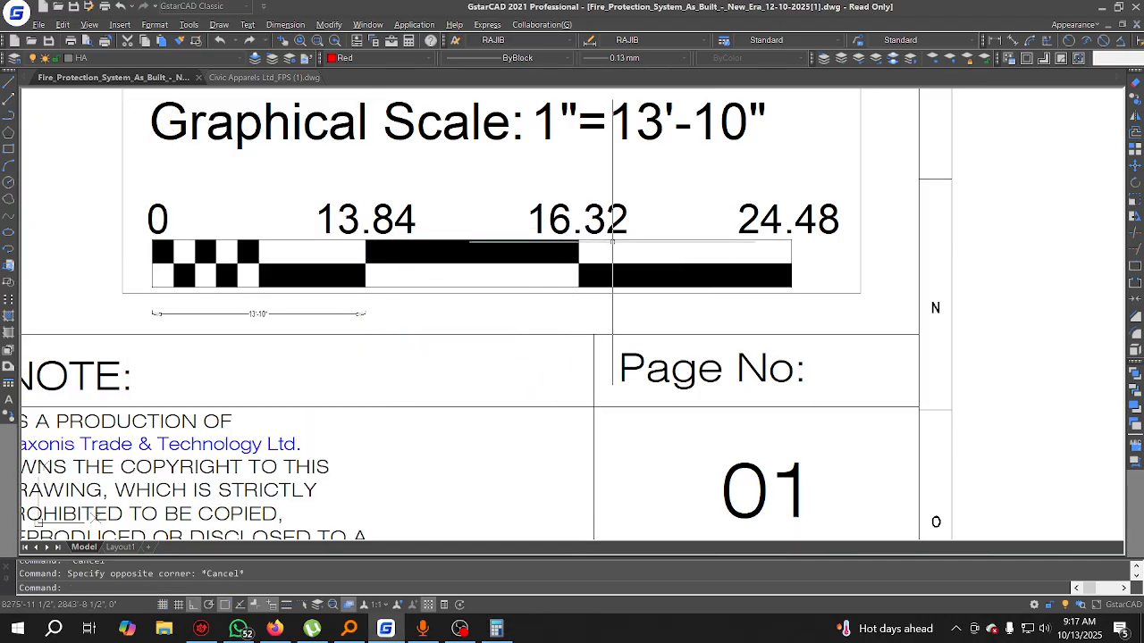
# Step: Replace the 16.32 label on the scale bar with 27.69
pyautogui.click(613, 229)
pyautogui.doubleClick(613, 230)
pyautogui.hotkey('ctrl', 'v')
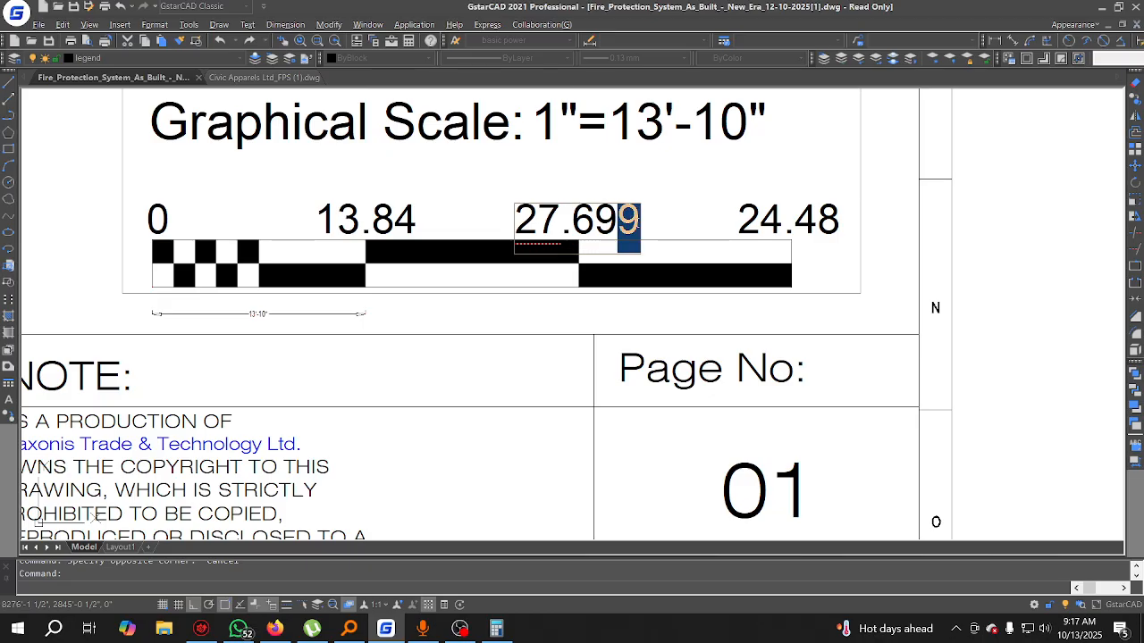
pyautogui.press('BackSpace')
pyautogui.press('Return')
# Step: Switch to the calculator, set it beside the scale labels and add 13.4 to the doubled result
pyautogui.click(498, 629)
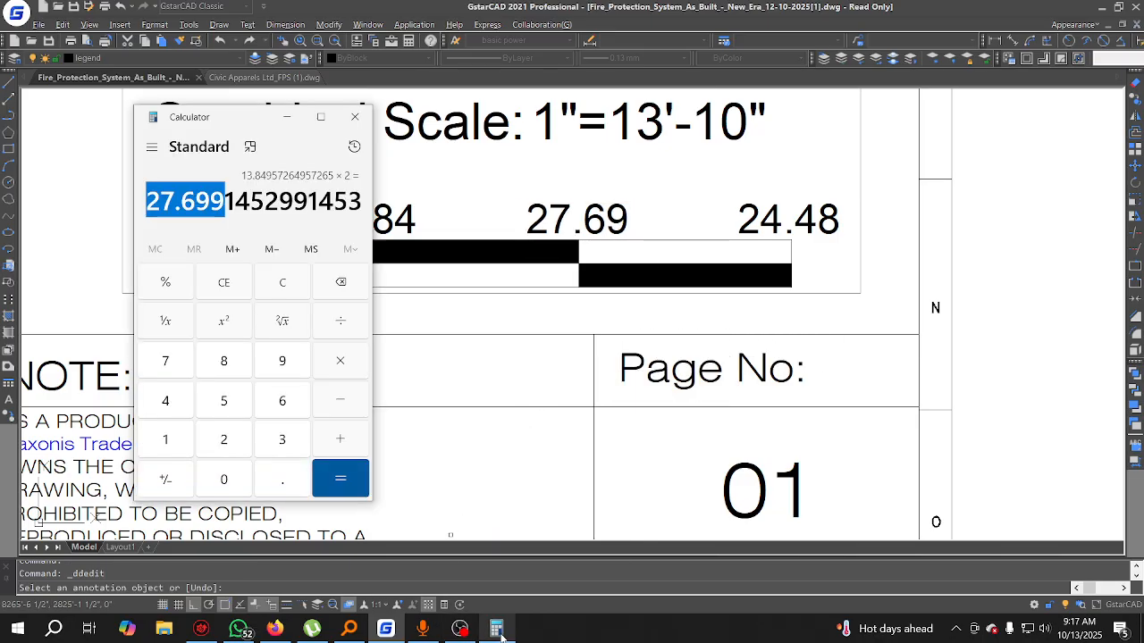
pyautogui.click(344, 445)
pyautogui.moveTo(216, 147); pyautogui.dragTo(111, 144)
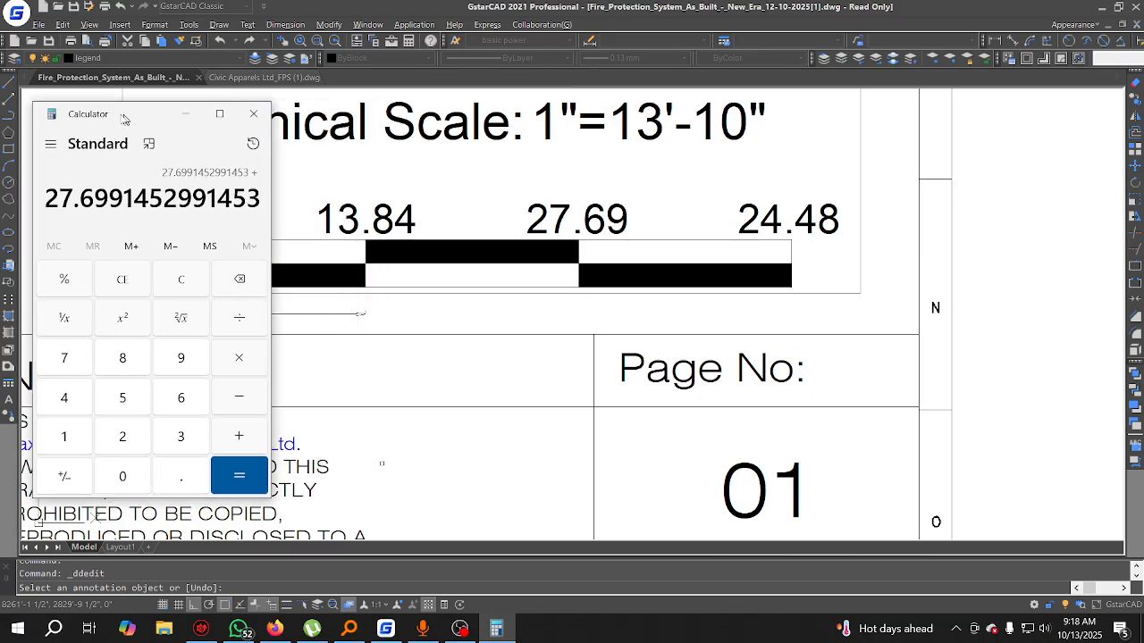
pyautogui.click(64, 444)
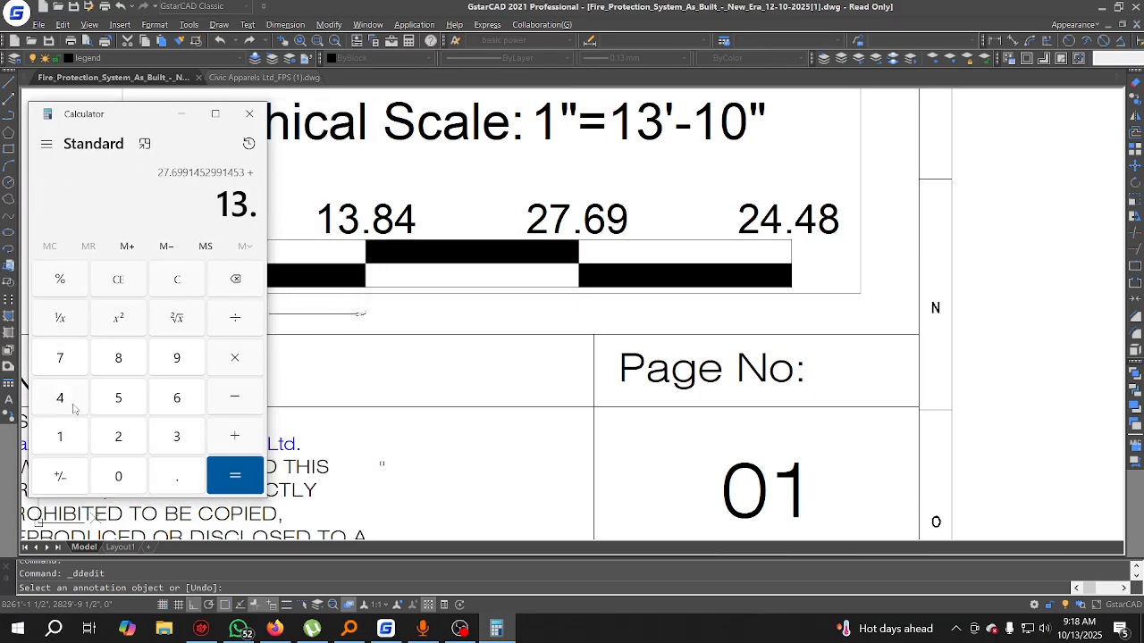
pyautogui.click(230, 478)
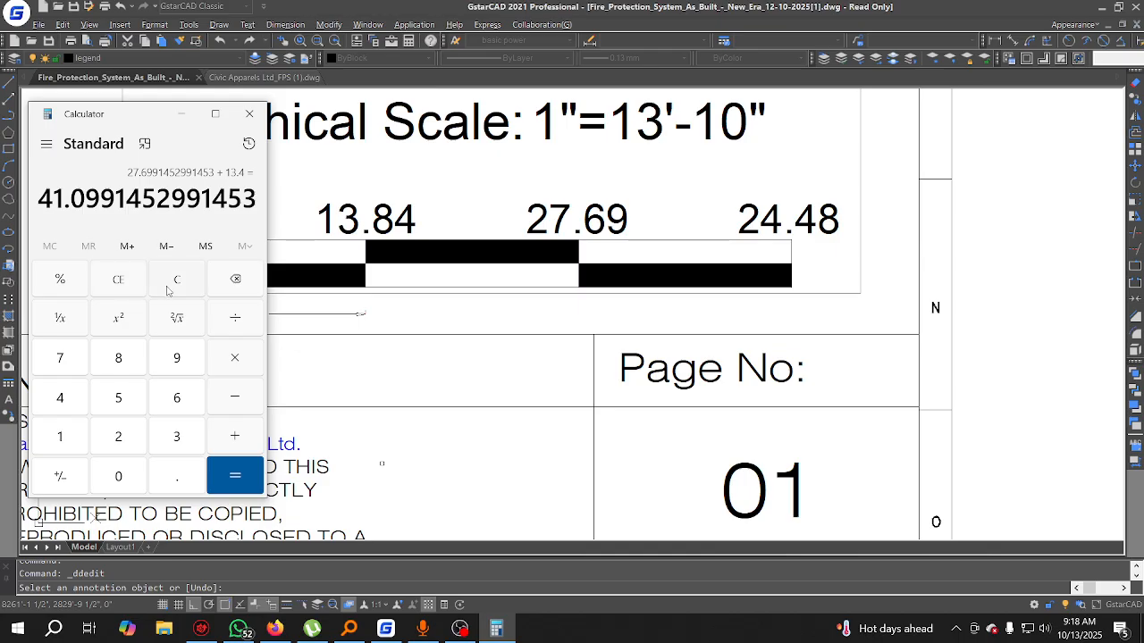
# Step: Clear the calculator, add 27.69 and 13.84, and copy the sum
pyautogui.press('Escape')
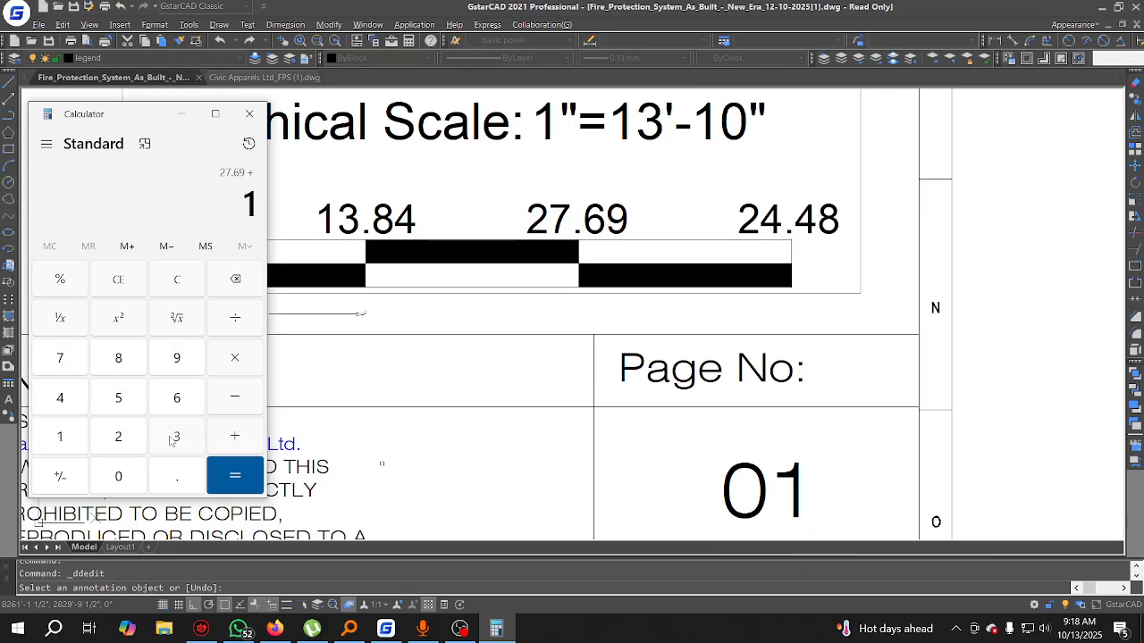
pyautogui.click(224, 470)
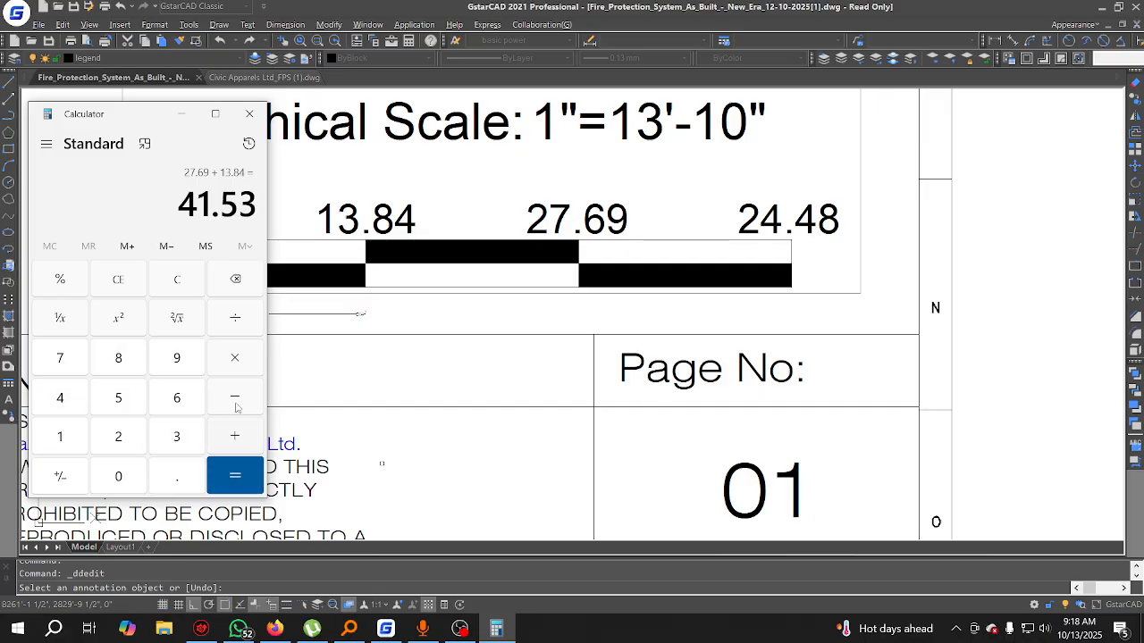
pyautogui.click(182, 203)
pyautogui.hotkey('ctrl', 'c')
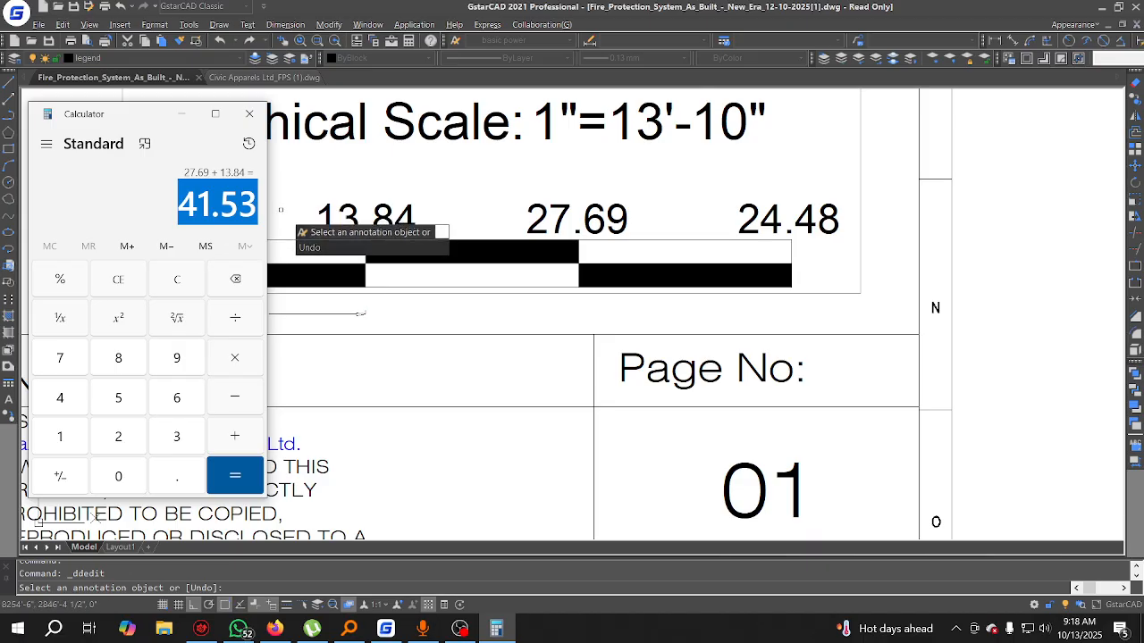
# Step: Replace the 24.48 label at the end of the scale bar with 41.53
pyautogui.click(828, 229)
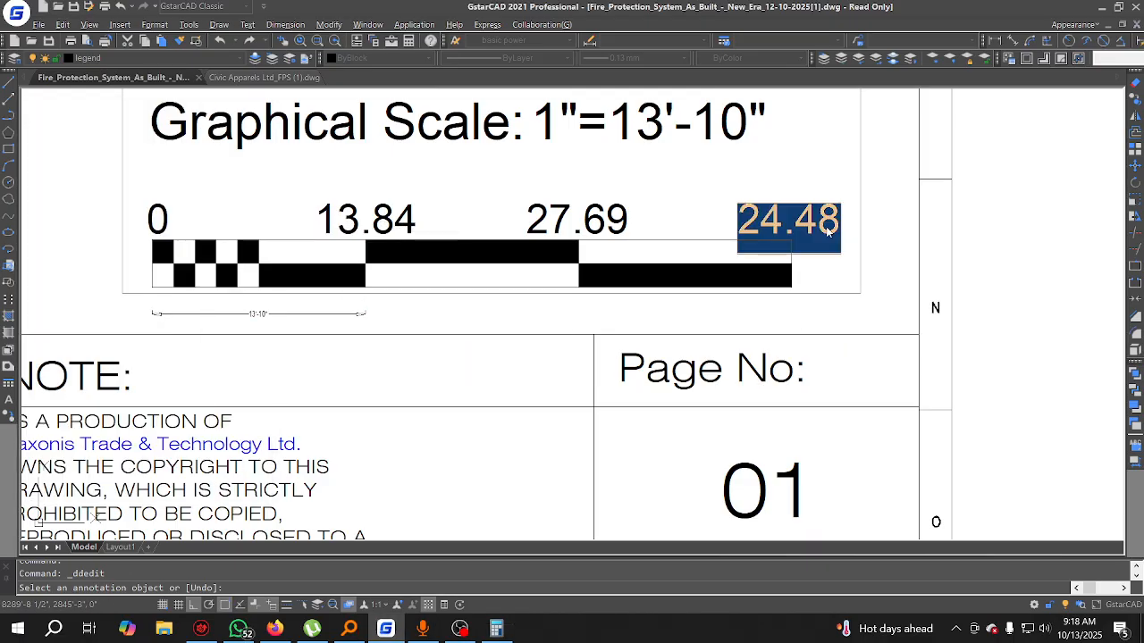
pyautogui.hotkey('ctrl', 'v')
pyautogui.press('Return')
pyautogui.scroll(-4, 755, 286)
pyautogui.press('Escape')
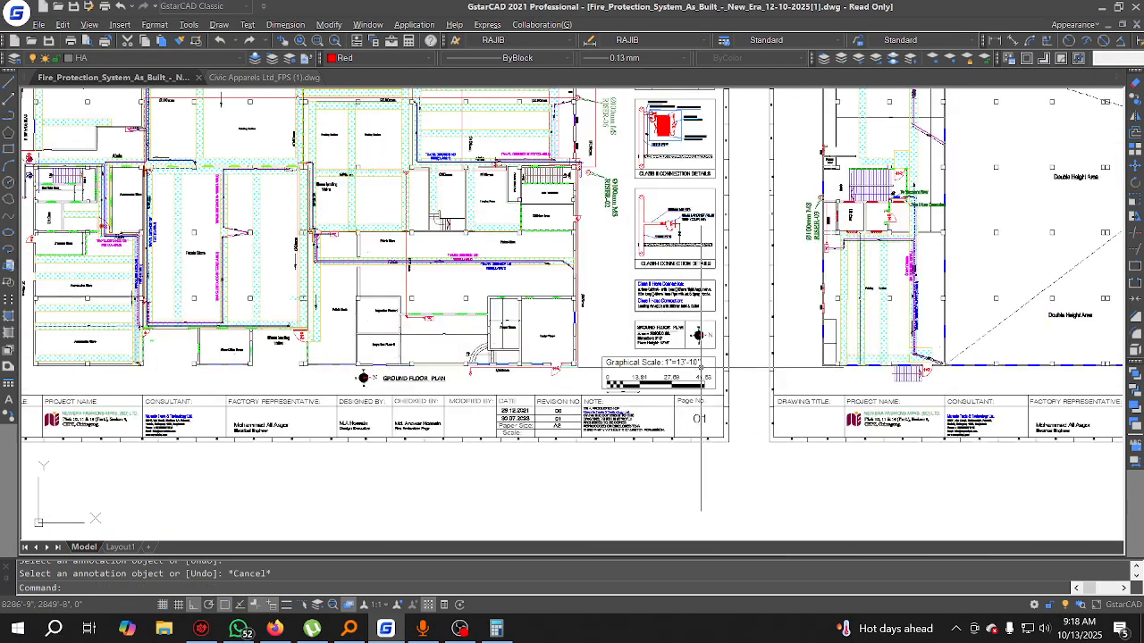
# Step: Examine the relabelled graphical scale on the ground floor sheet and compare it with the other sheets in the row
pyautogui.scroll(4, 695, 382)
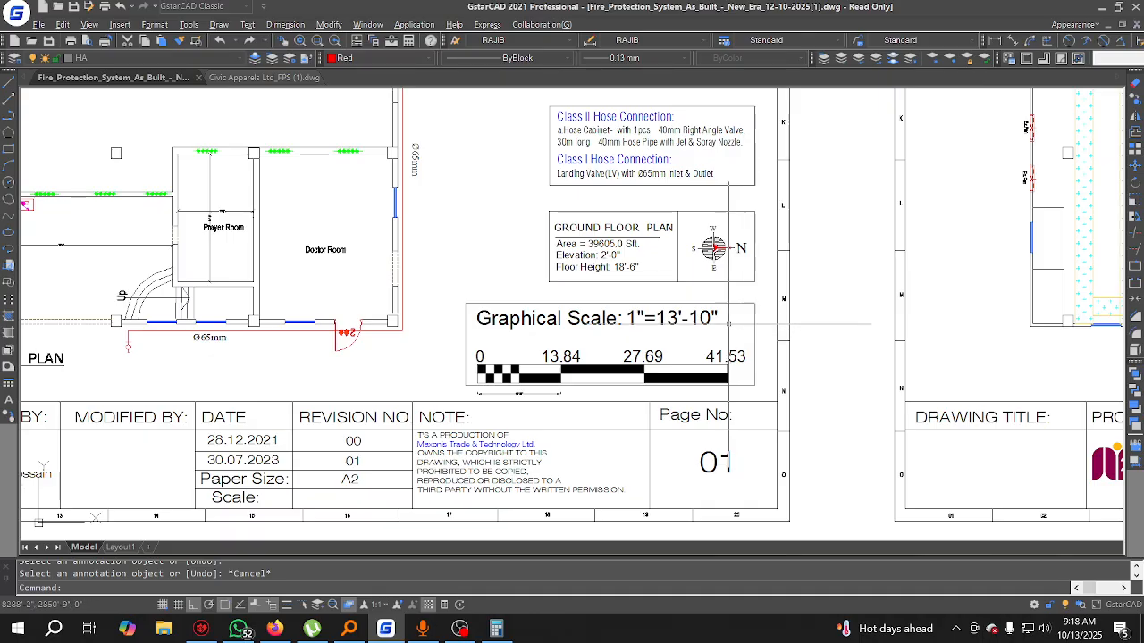
pyautogui.scroll(-5, 728, 344)
pyautogui.scroll(2, 721, 339)
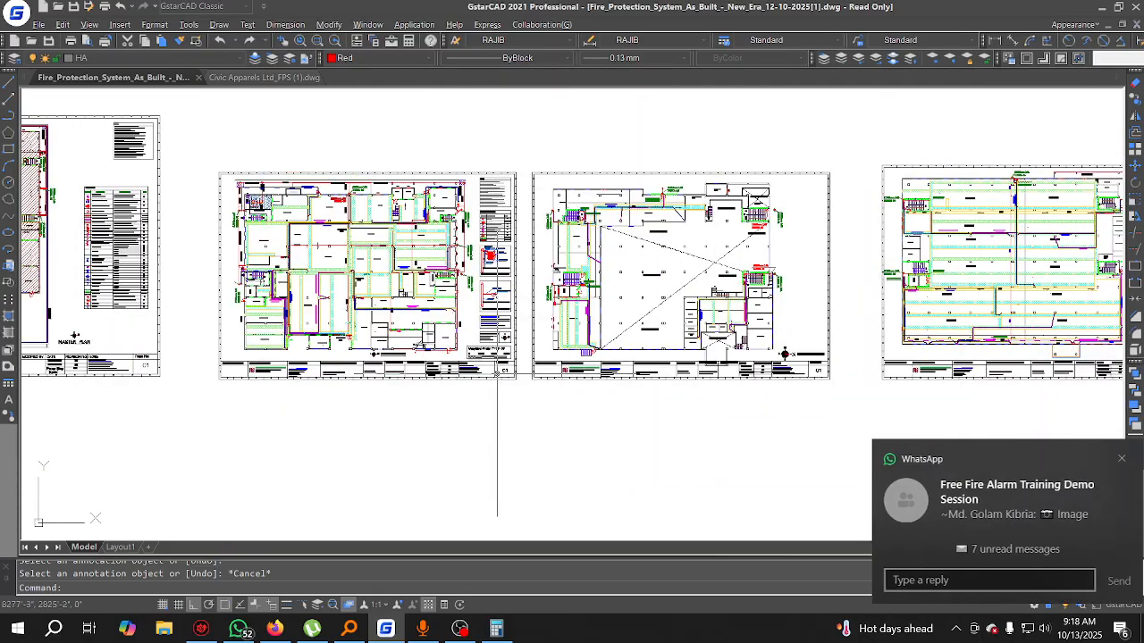
pyautogui.moveTo(733, 380); pyautogui.dragTo(352, 377, button='middle')
pyautogui.scroll(-3, 351, 377)
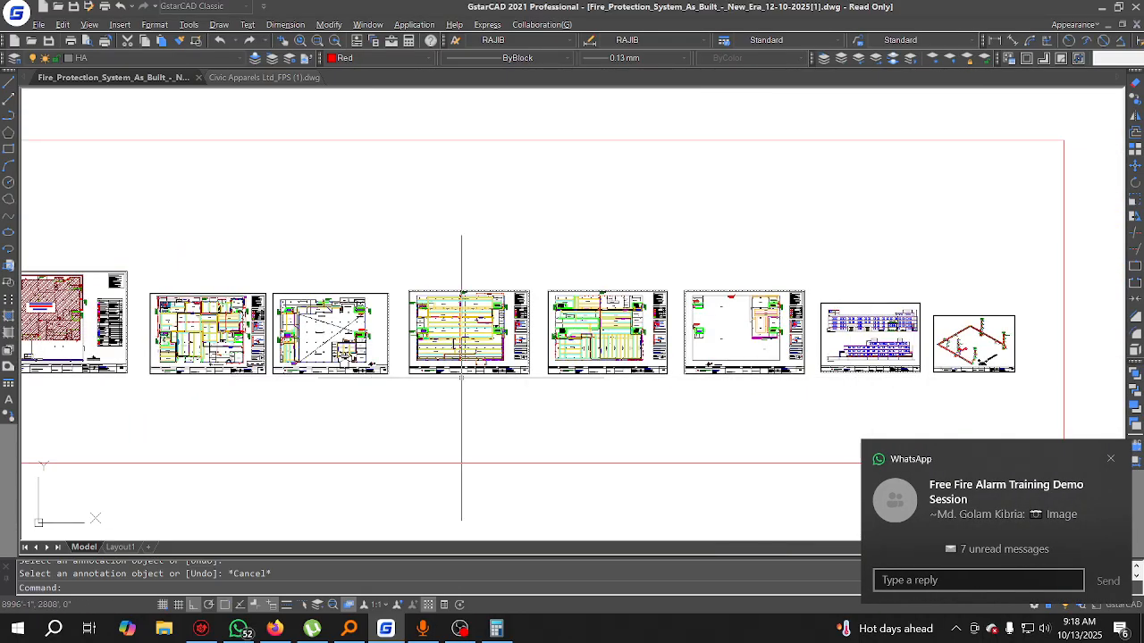
pyautogui.moveTo(643, 388); pyautogui.dragTo(772, 380, button='middle')
pyautogui.scroll(6, 462, 363)
pyautogui.moveTo(291, 360); pyautogui.dragTo(329, 436, button='middle')
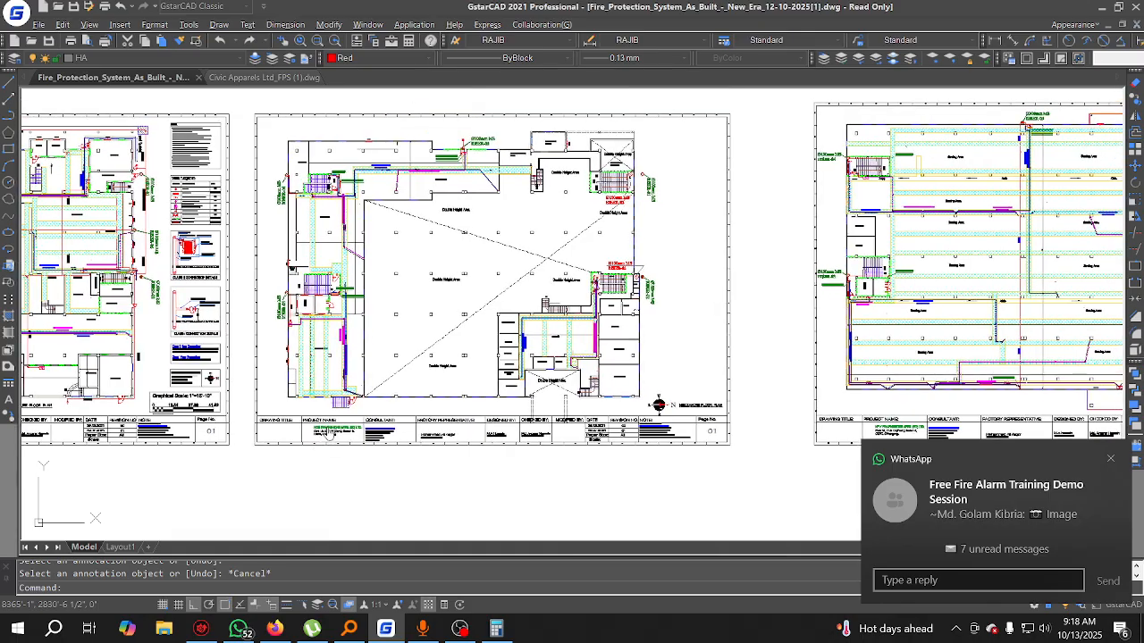
# Step: Copy the notes, legend, connection details, floor information box and graphical scale from the ground floor sheet to the mezzanine sheet
pyautogui.moveTo(215, 377); pyautogui.dragTo(416, 412, button='middle')
pyautogui.scroll(2, 419, 191)
pyautogui.click(421, 135)
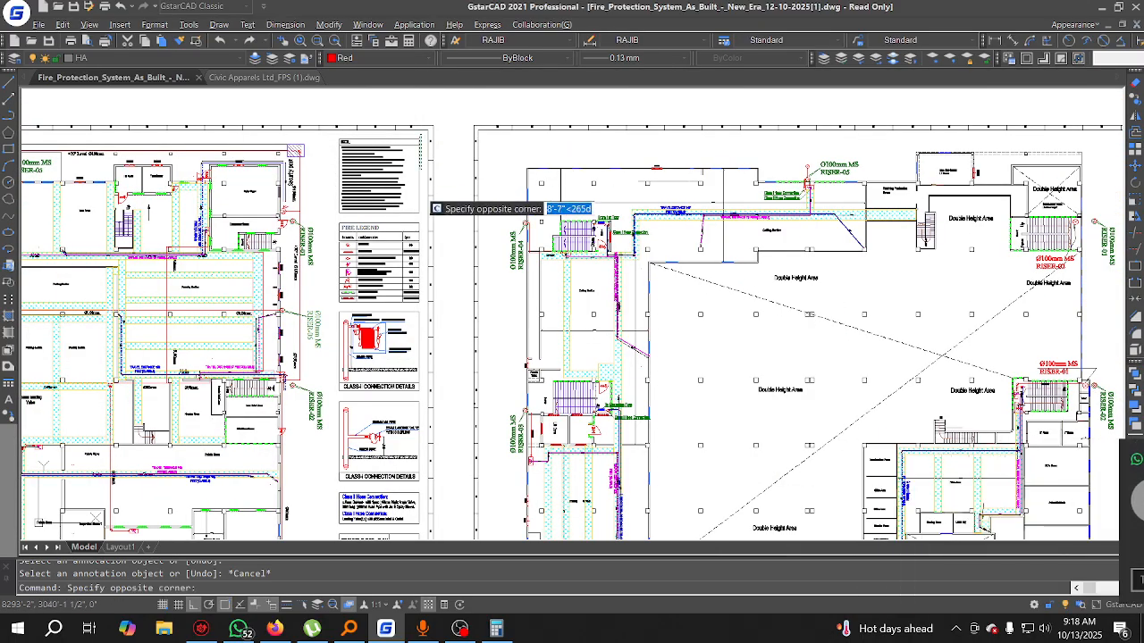
pyautogui.moveTo(361, 440); pyautogui.dragTo(367, 297, button='middle')
pyautogui.click(347, 431)
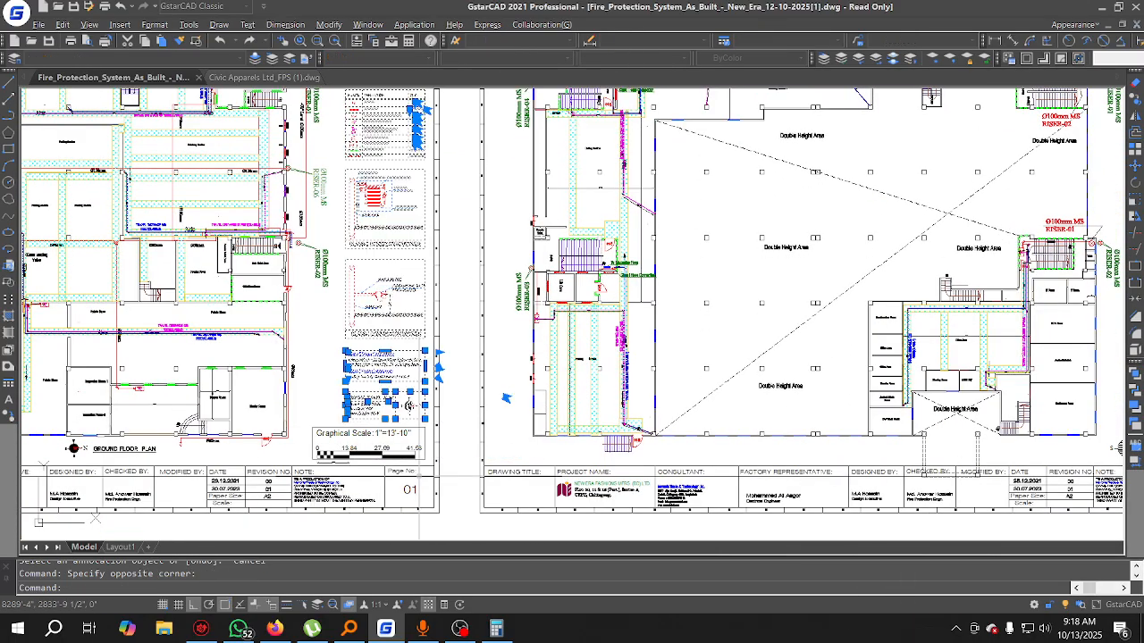
pyautogui.click(429, 460)
pyautogui.click(306, 408)
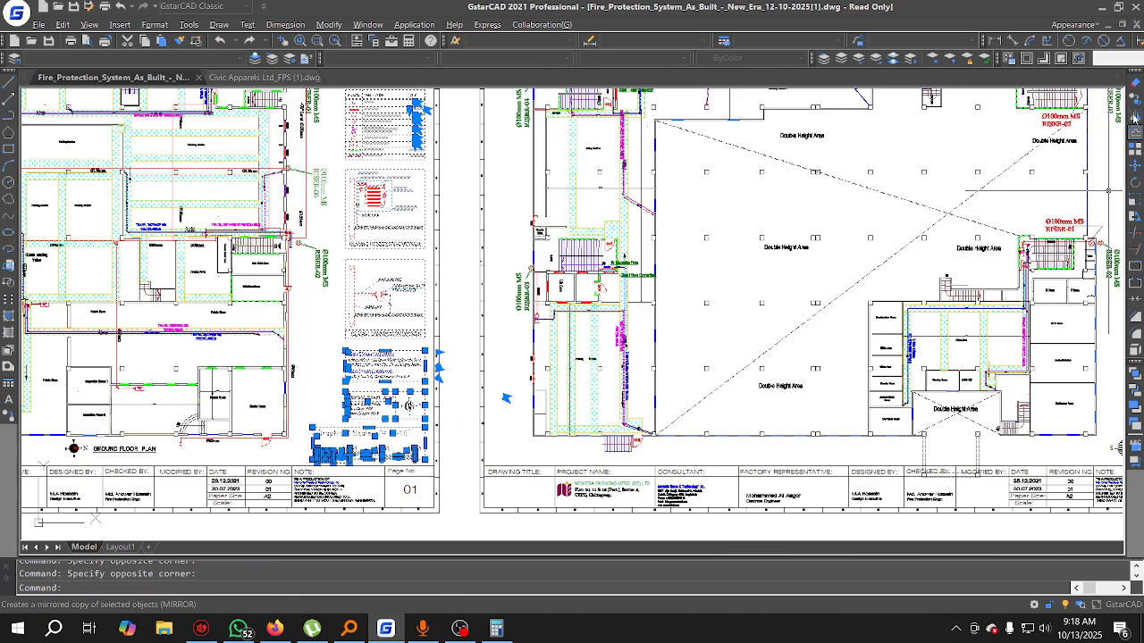
pyautogui.click(1135, 99)
pyautogui.click(435, 466)
pyautogui.moveTo(1099, 467); pyautogui.dragTo(402, 429, button='middle')
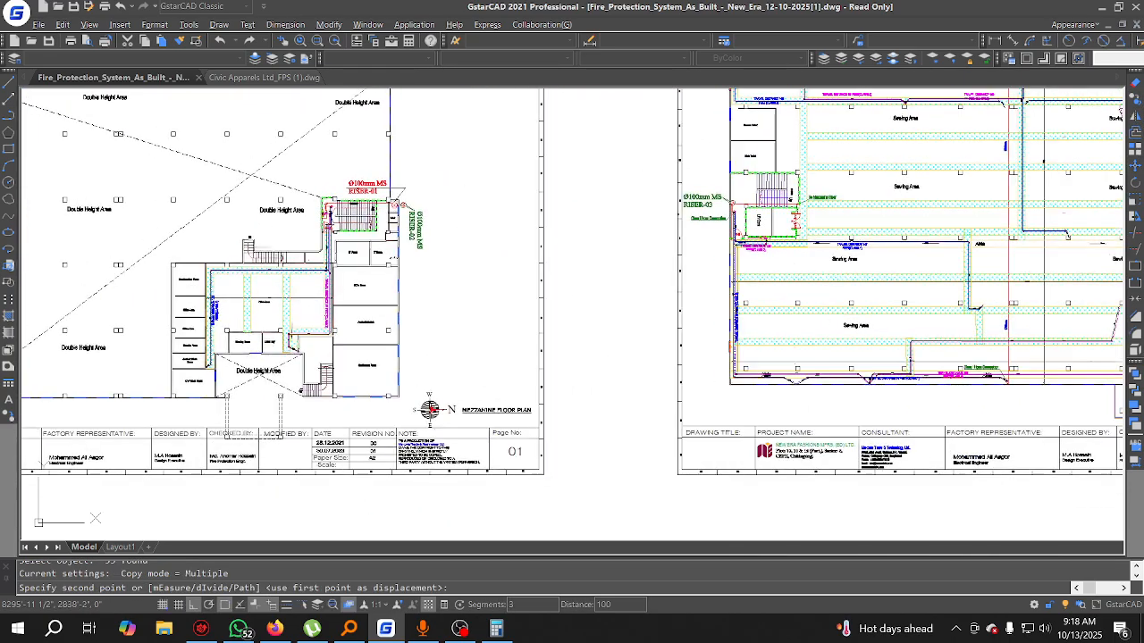
pyautogui.click(541, 429)
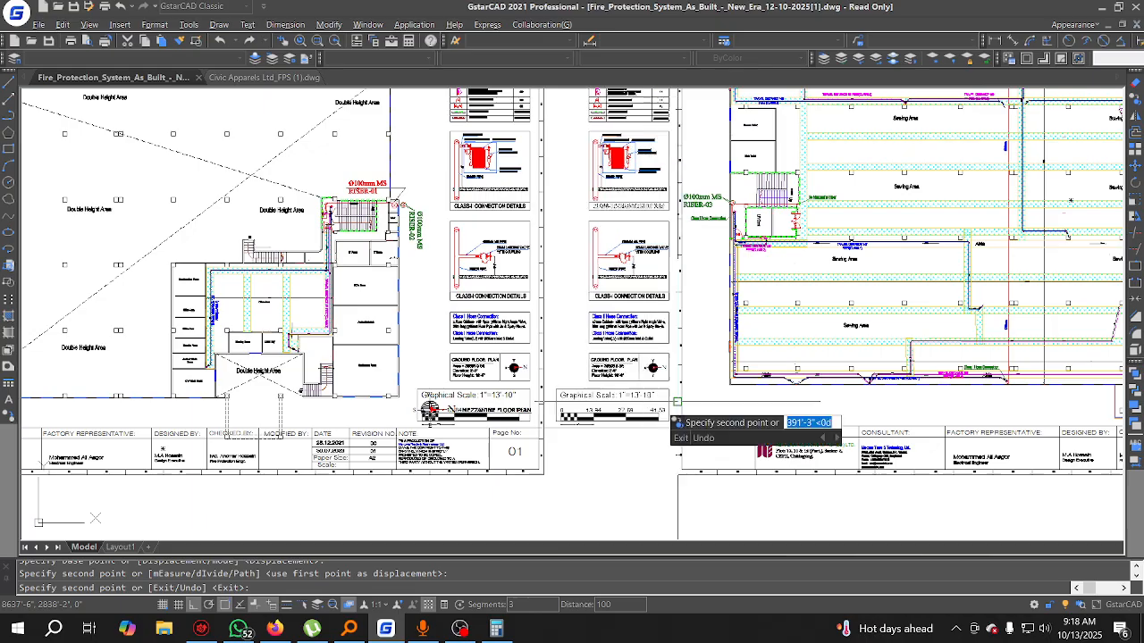
pyautogui.scroll(-2, 706, 420)
pyautogui.moveTo(295, 416); pyautogui.dragTo(271, 418, button='middle')
pyautogui.press('Escape')
# Step: Move the MEZZANINE FLOOR PLAN title and its north symbol sideways, clear of the graphical scale box
pyautogui.moveTo(431, 343); pyautogui.dragTo(781, 344, button='middle')
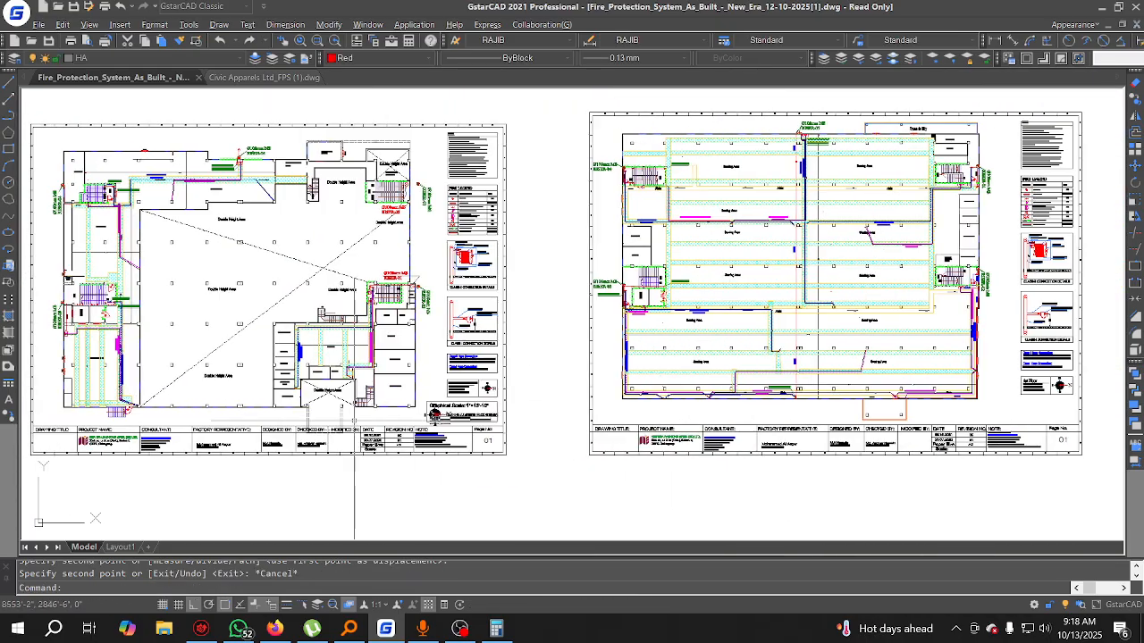
pyautogui.scroll(4, 380, 424)
pyautogui.scroll(4, 526, 405)
pyautogui.click(608, 367)
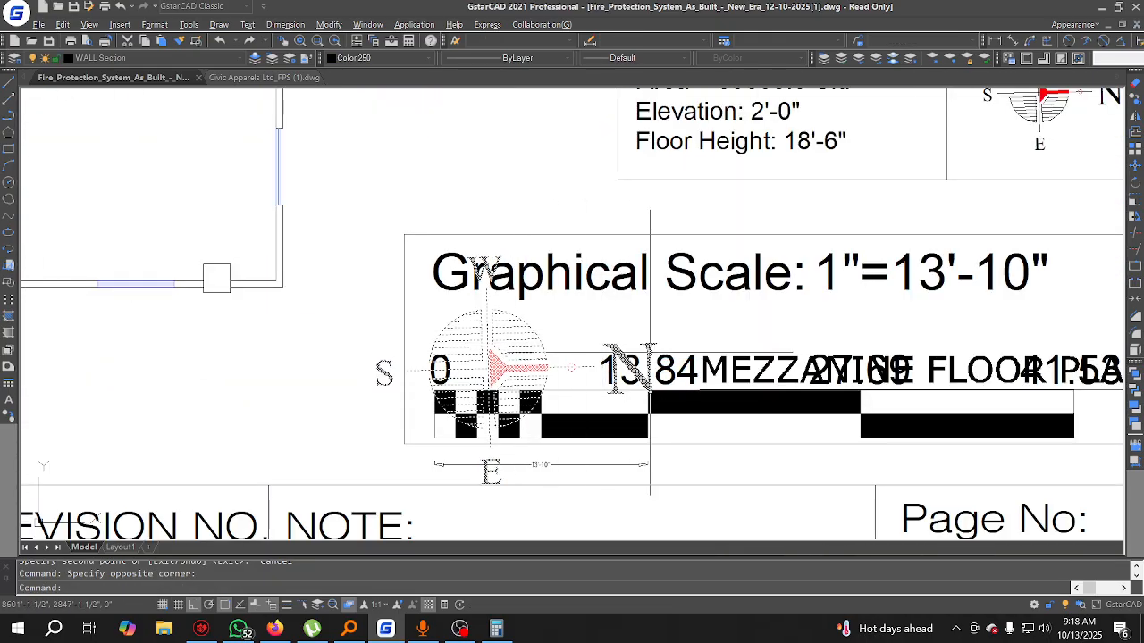
pyautogui.scroll(-4, 654, 378)
pyautogui.moveTo(645, 407); pyautogui.dragTo(505, 359, button='middle')
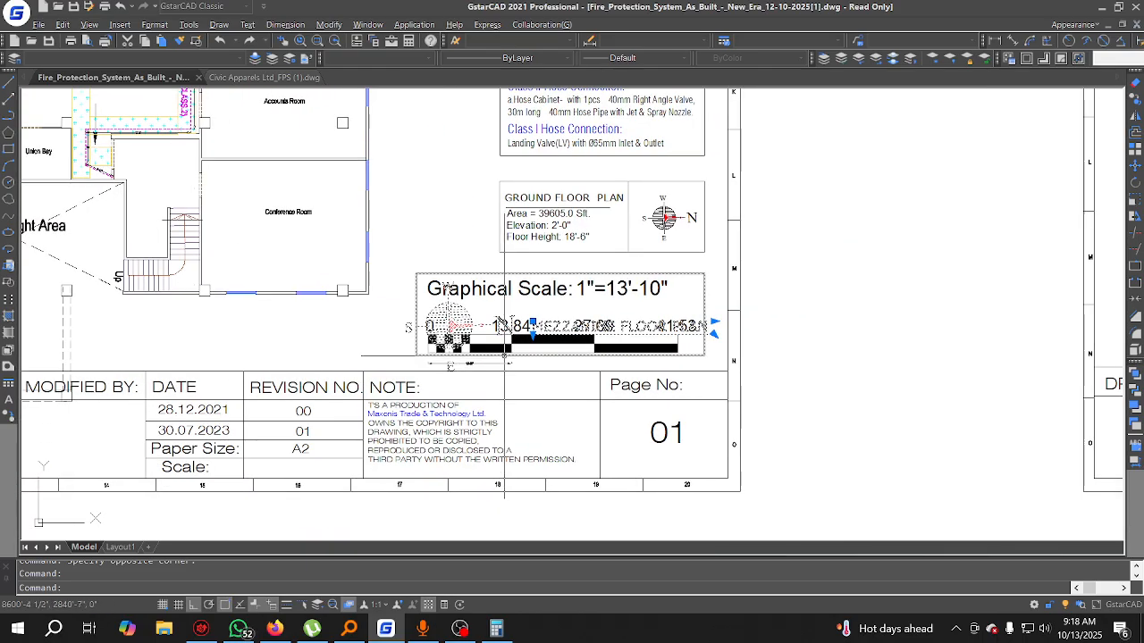
pyautogui.write('m')
pyautogui.press('space')
pyautogui.click(519, 368)
pyautogui.click(217, 368)
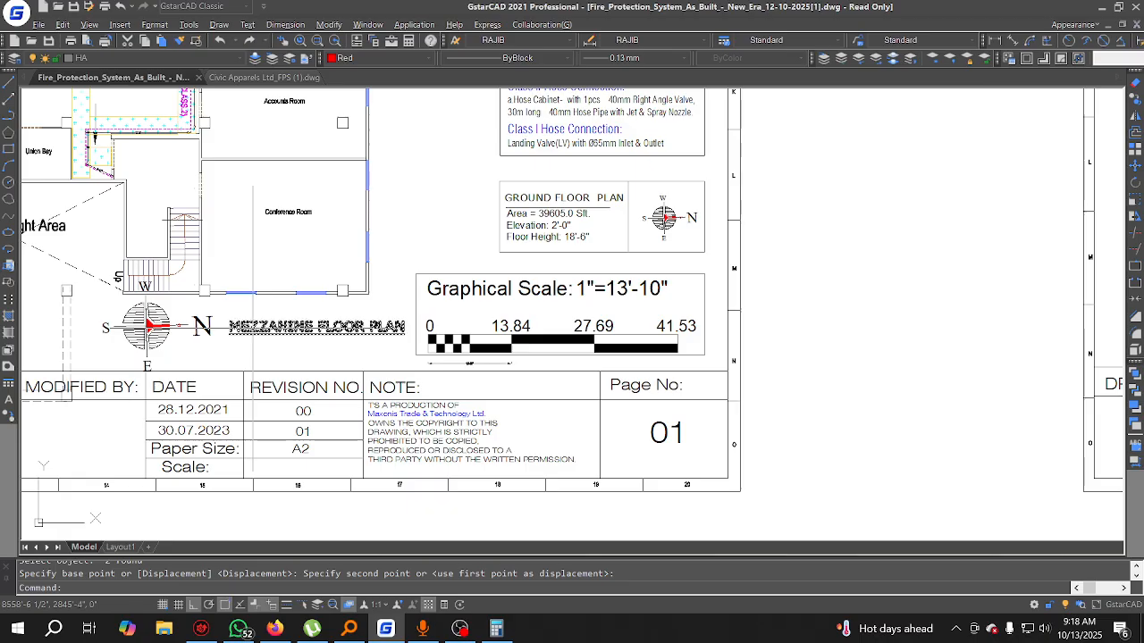
# Step: Erase the dimension beneath the scale bar on the mezzanine sheet
pyautogui.scroll(-2, 449, 295)
pyautogui.moveTo(531, 297); pyautogui.dragTo(536, 380, button='middle')
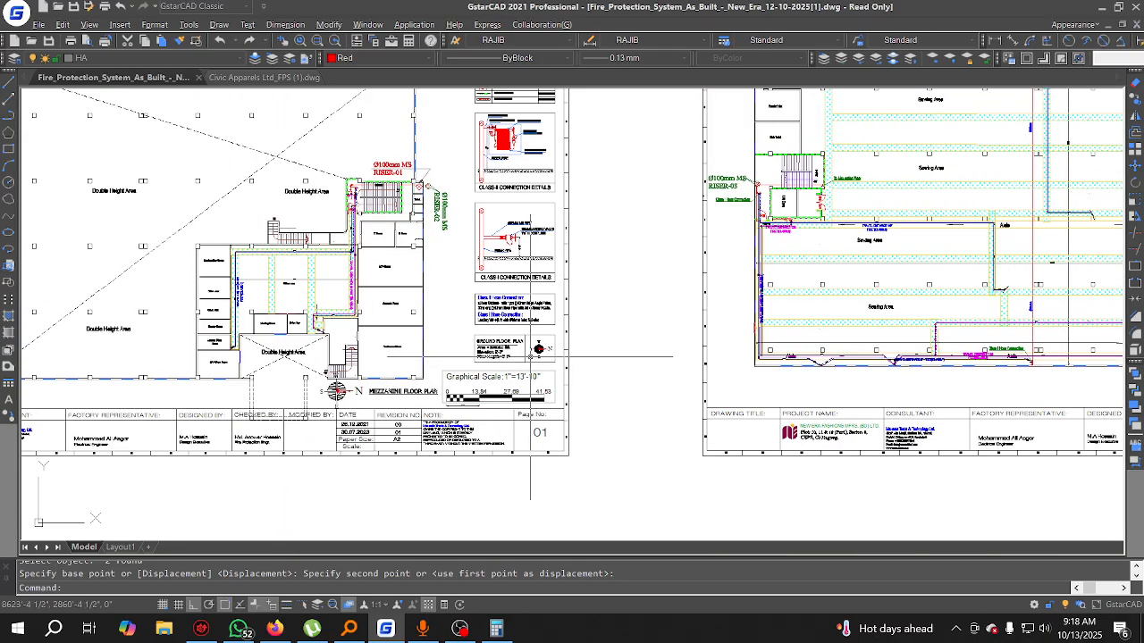
pyautogui.moveTo(738, 414); pyautogui.dragTo(507, 414, button='middle')
pyautogui.moveTo(990, 378); pyautogui.dragTo(611, 400, button='middle')
pyautogui.scroll(-1, 611, 398)
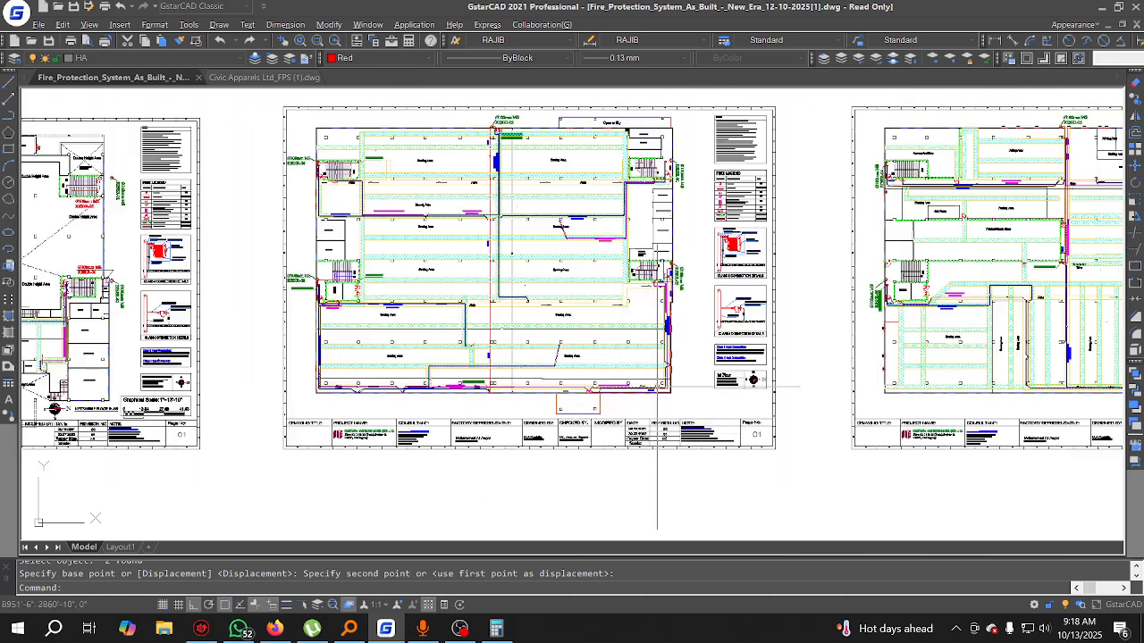
pyautogui.scroll(3, 111, 428)
pyautogui.click(453, 383)
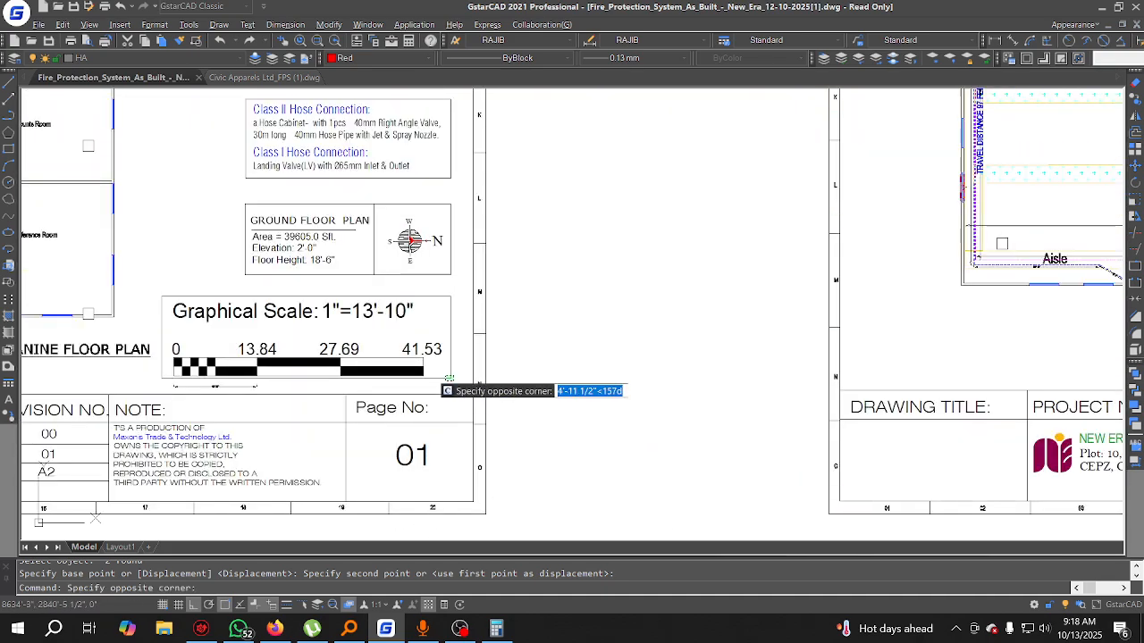
pyautogui.click(192, 391)
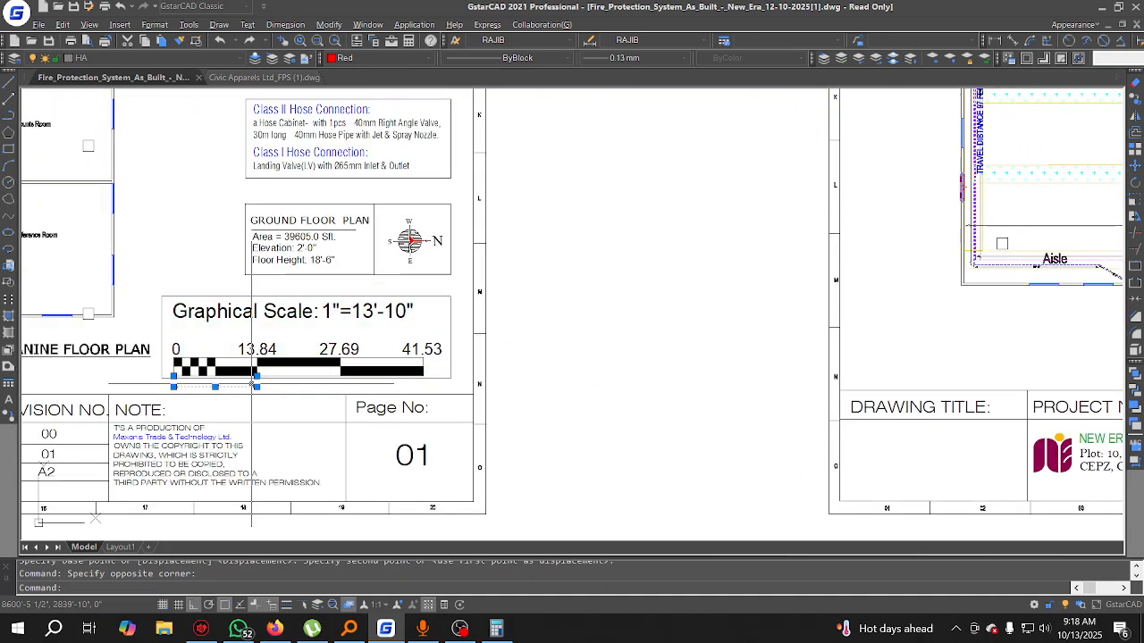
pyautogui.write('e')
pyautogui.press('Return')
# Step: Copy the mezzanine sheet's graphical scale box to the matching place above the title block on the 1st floor sheet
pyautogui.click(461, 385)
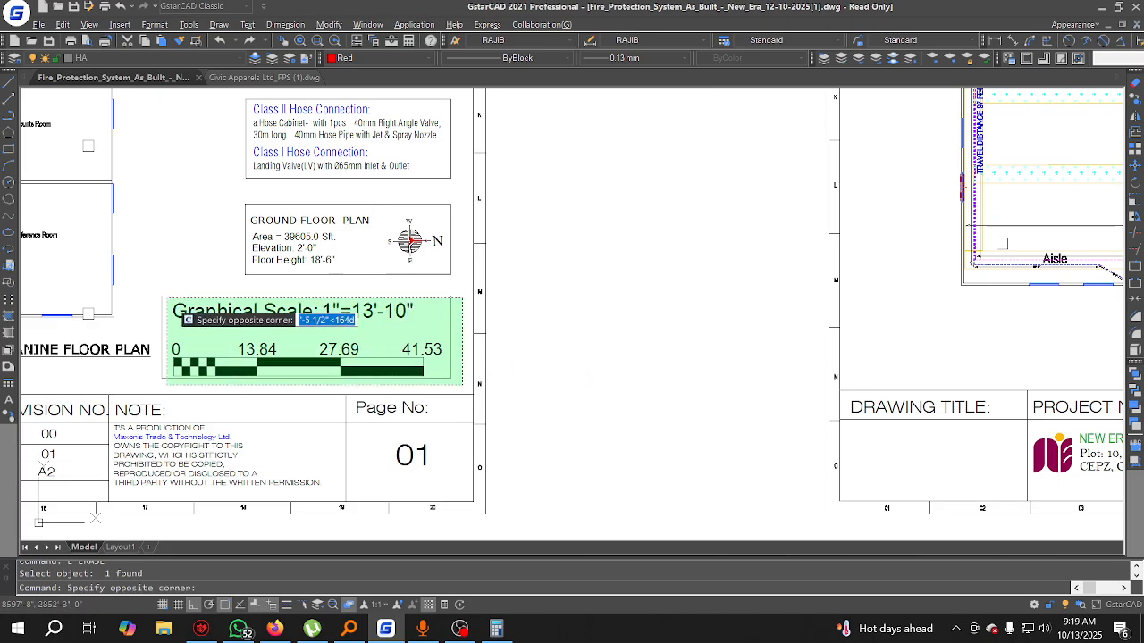
pyautogui.click(159, 293)
pyautogui.click(1134, 105)
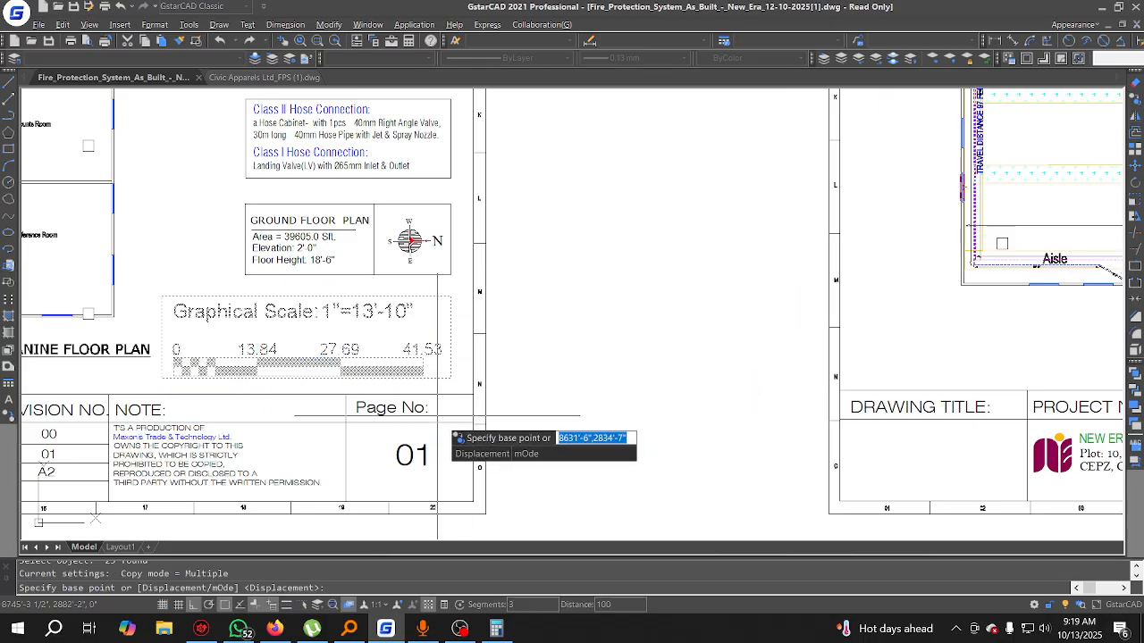
pyautogui.click(474, 396)
pyautogui.scroll(-8, 449, 395)
pyautogui.scroll(3, 693, 402)
pyautogui.scroll(5, 690, 407)
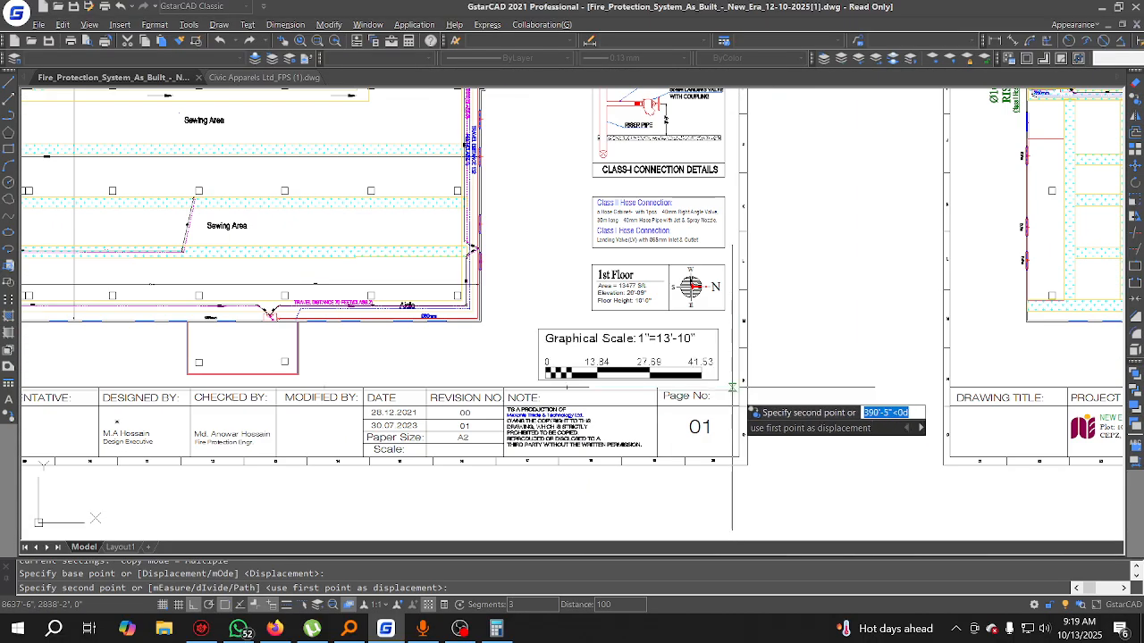
pyautogui.click(633, 408)
# Step: Place further copies of the graphical scale box on the next two floor sheets in the row and end copying
pyautogui.scroll(-4, 625, 410)
pyautogui.scroll(3, 619, 412)
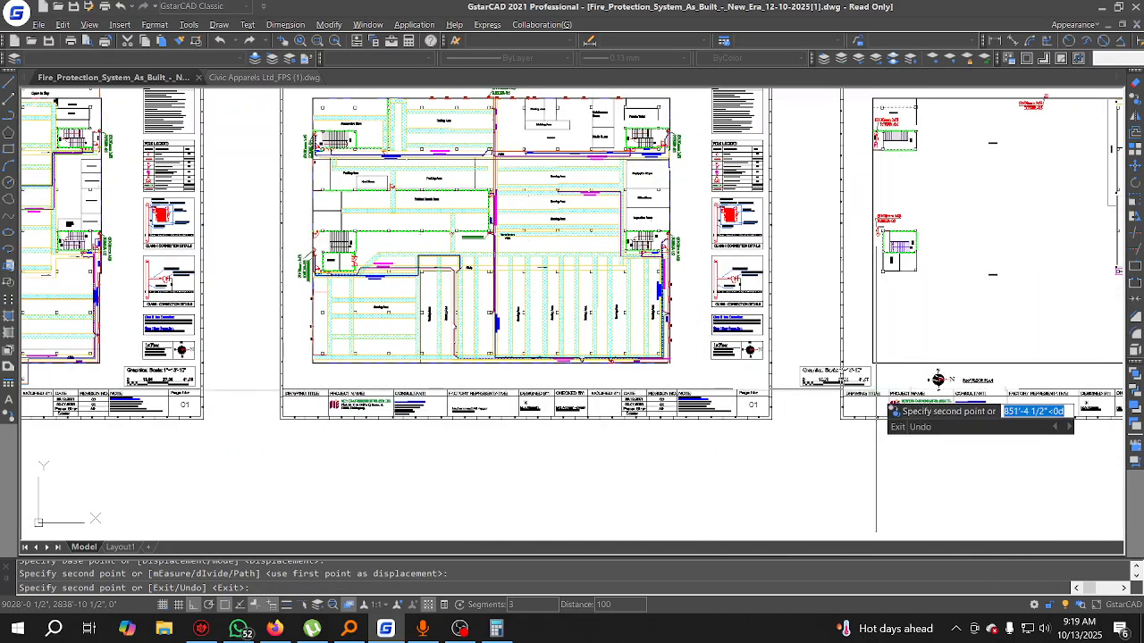
pyautogui.scroll(-3, 755, 390)
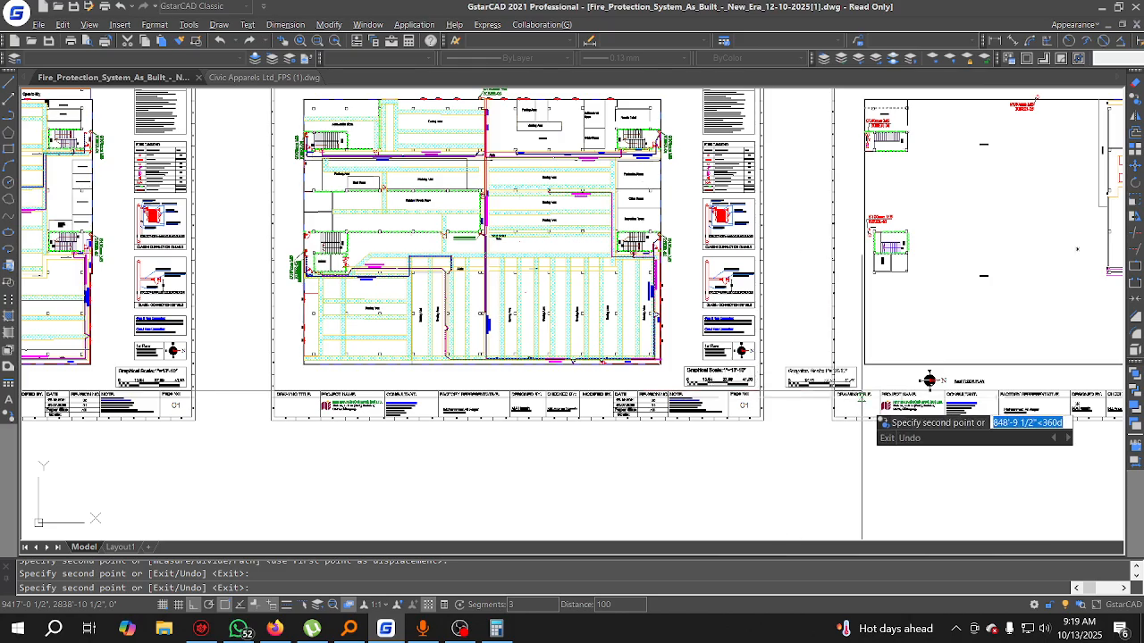
pyautogui.moveTo(867, 393); pyautogui.dragTo(425, 392, button='middle')
pyautogui.scroll(5, 776, 393)
pyautogui.click(914, 385)
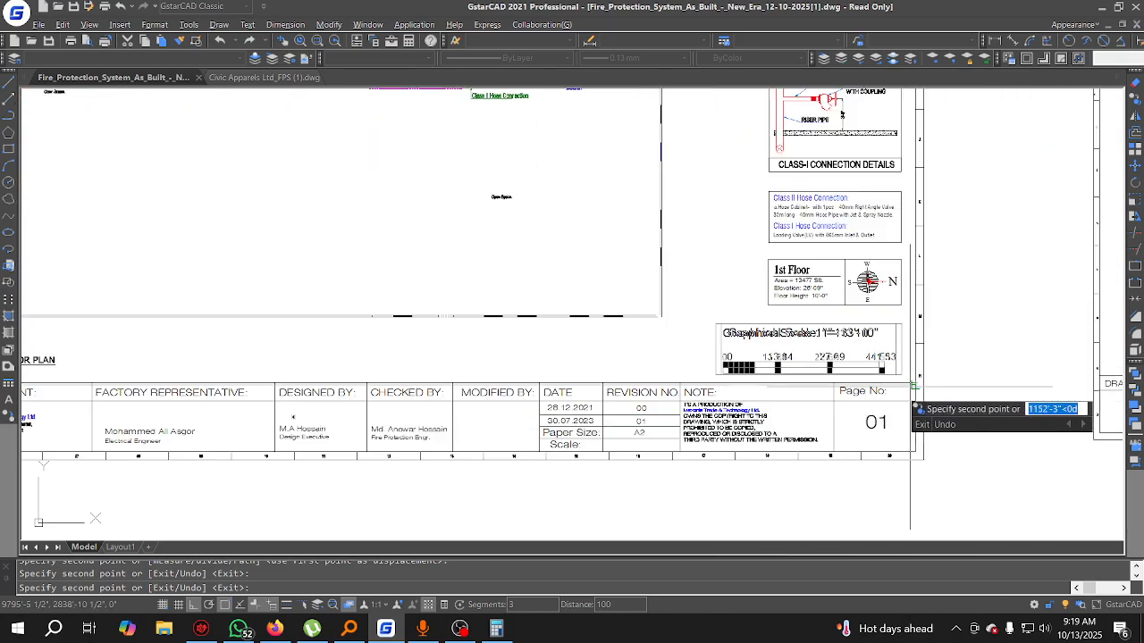
pyautogui.scroll(-5, 901, 388)
pyautogui.moveTo(970, 392); pyautogui.dragTo(411, 410, button='middle')
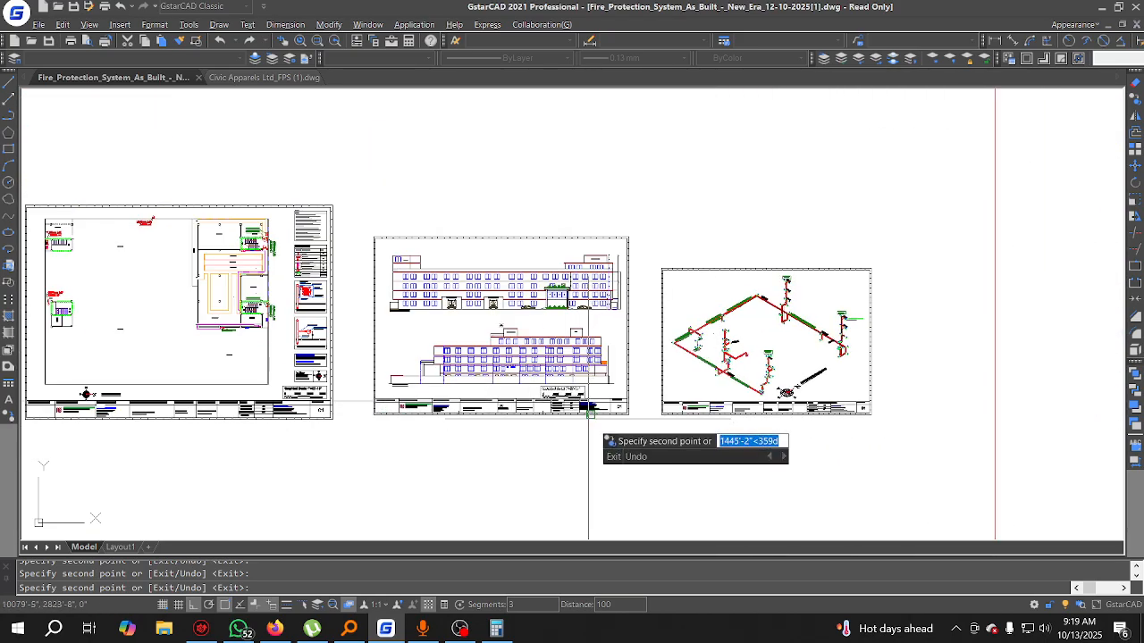
pyautogui.press('Escape')
# Step: Copy the GROUND FLOOR PLAN title from below the ground floor drawing into that sheet's DRAWING TITLE box
pyautogui.scroll(5, 587, 417)
pyautogui.scroll(-5, 360, 440)
pyautogui.moveTo(306, 444); pyautogui.dragTo(684, 439, button='middle')
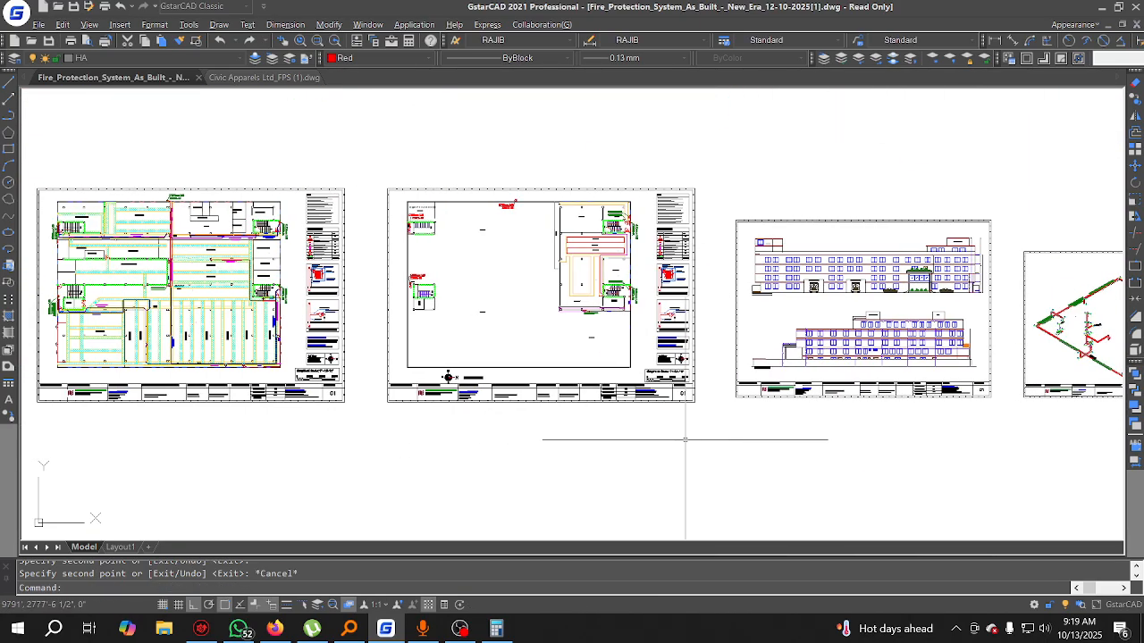
pyautogui.moveTo(381, 429); pyautogui.dragTo(959, 427, button='middle')
pyautogui.moveTo(219, 425); pyautogui.dragTo(831, 400, button='middle')
pyautogui.moveTo(349, 396); pyautogui.dragTo(695, 405, button='middle')
pyautogui.scroll(6, 694, 405)
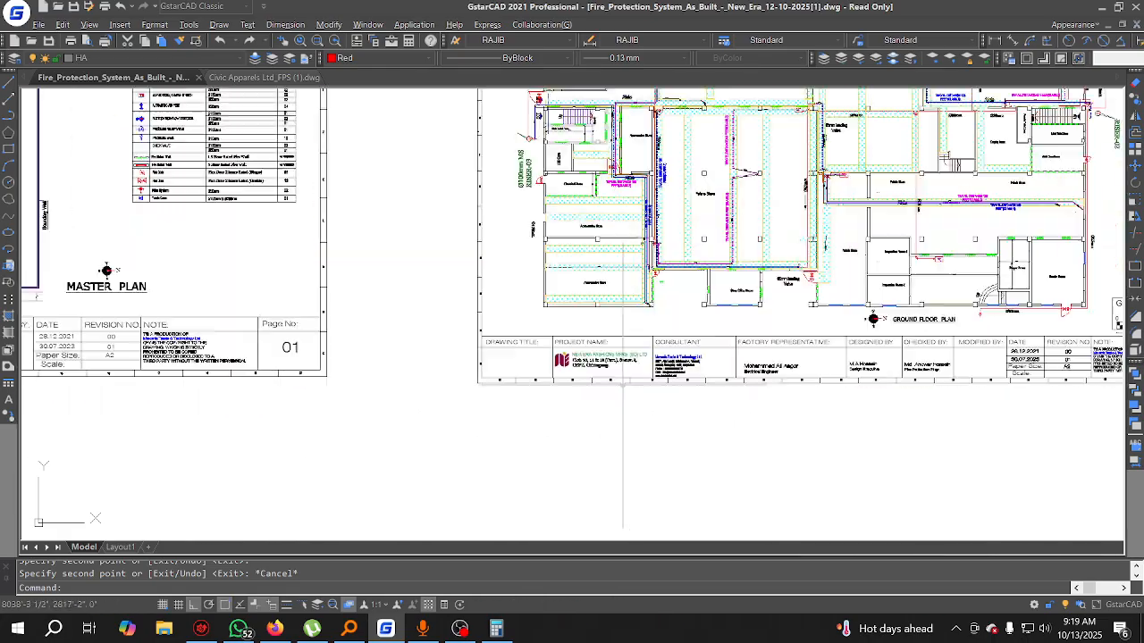
pyautogui.scroll(-5, 697, 385)
pyautogui.scroll(2, 699, 366)
pyautogui.scroll(2, 692, 366)
pyautogui.moveTo(630, 362); pyautogui.dragTo(888, 323, button='middle')
pyautogui.click(851, 308)
pyautogui.click(1135, 100)
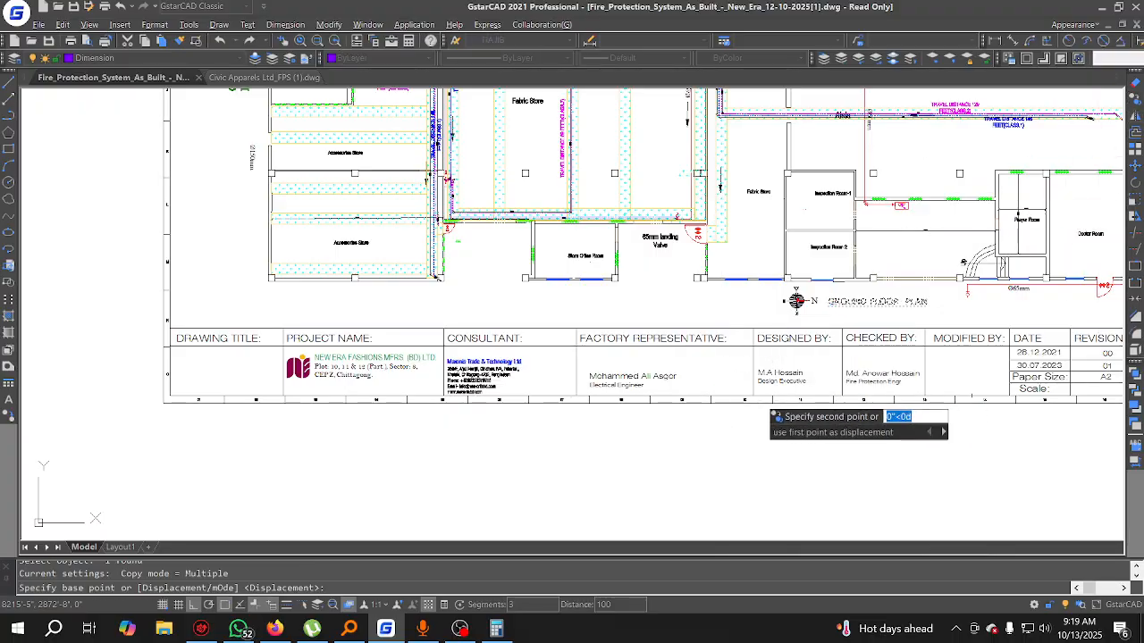
pyautogui.click(777, 397)
pyautogui.click(134, 452)
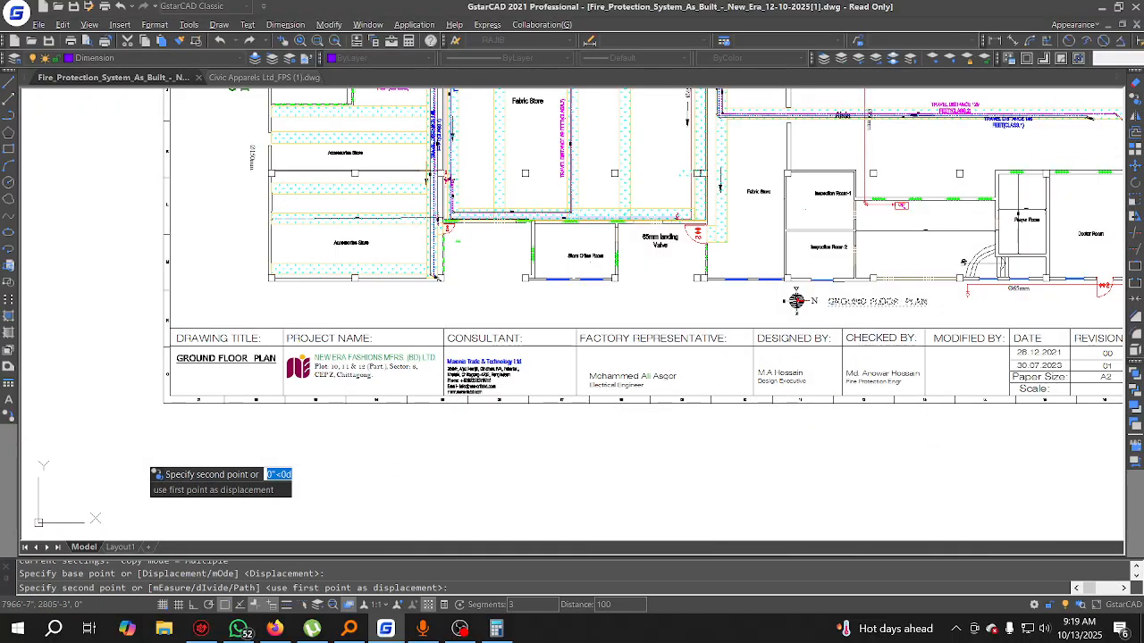
pyautogui.press('Escape')
# Step: Insert STANDPIPE SYSTEM OF before GROUND FLOOR PLAN in the copied drawing title text
pyautogui.scroll(6, 185, 388)
pyautogui.moveTo(195, 361); pyautogui.dragTo(373, 384, button='middle')
pyautogui.click(410, 330)
pyautogui.doubleClick(660, 321)
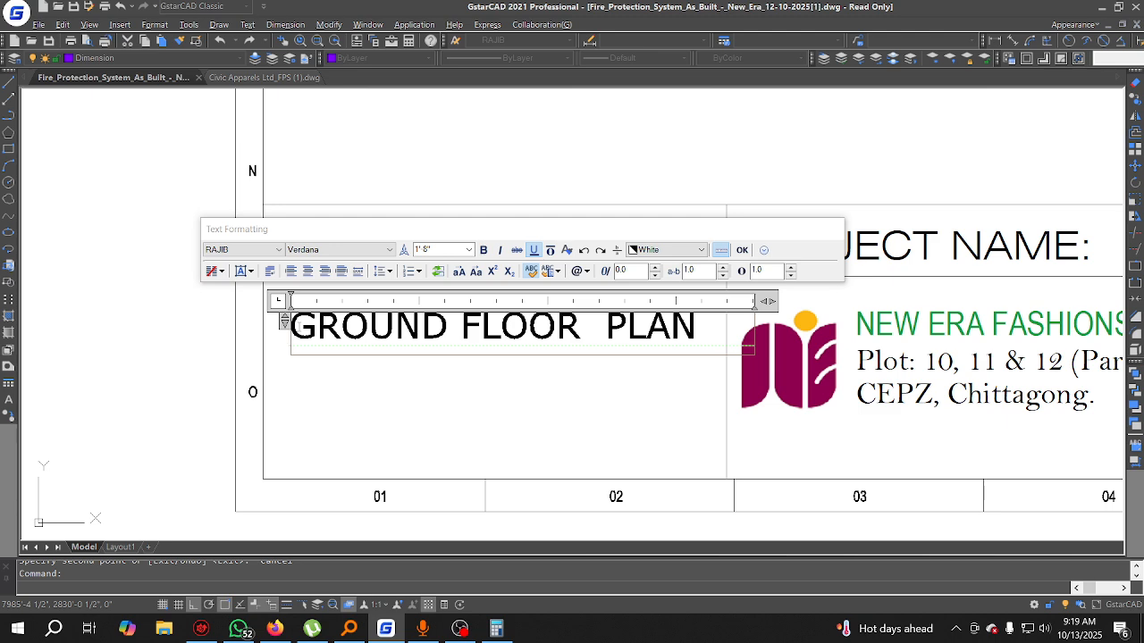
pyautogui.write('STAN')
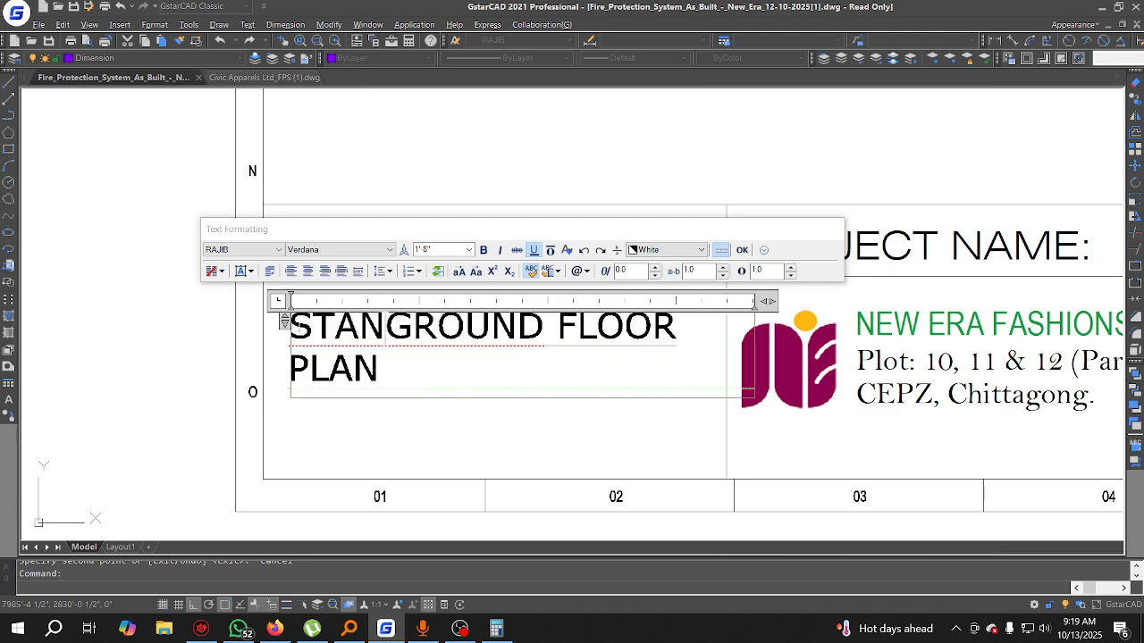
pyautogui.write('DP')
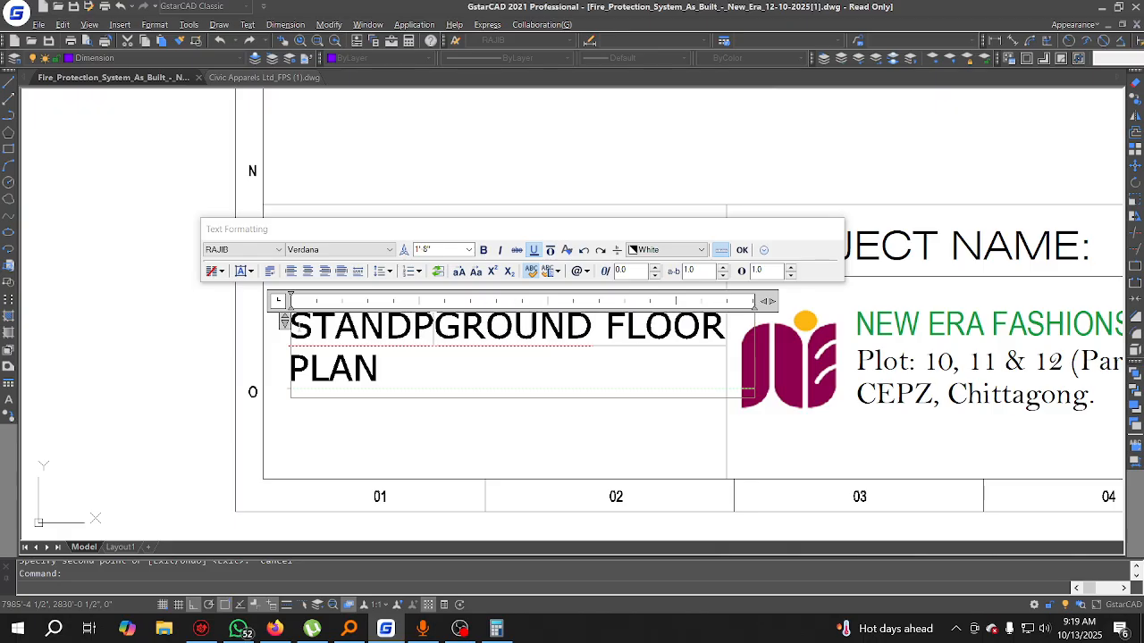
pyautogui.write('IPE SY')
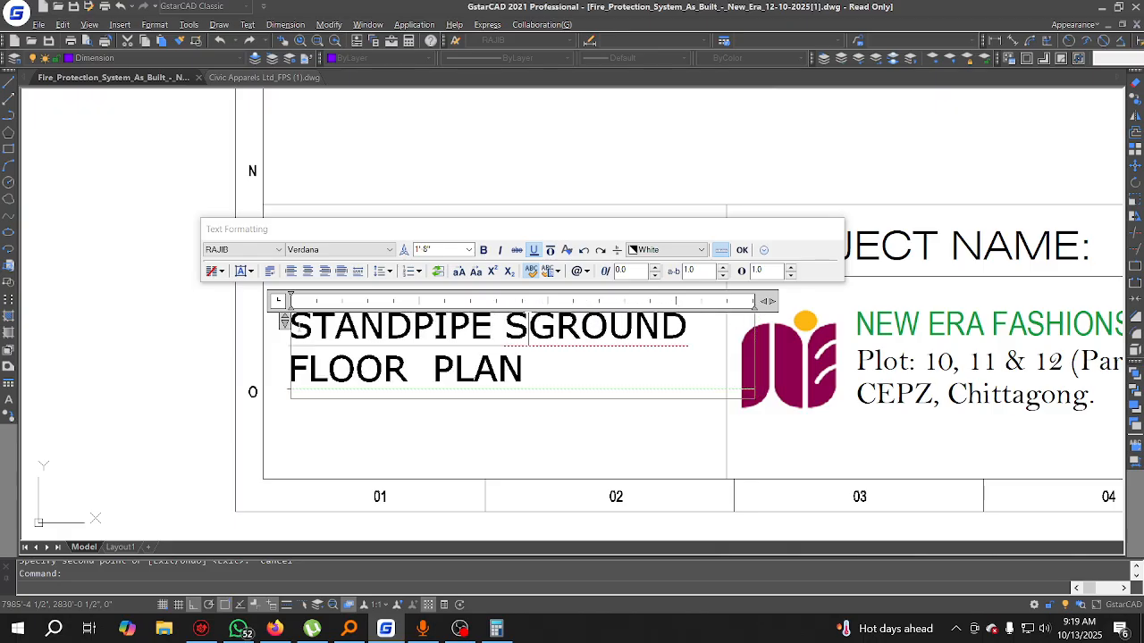
pyautogui.write('S')
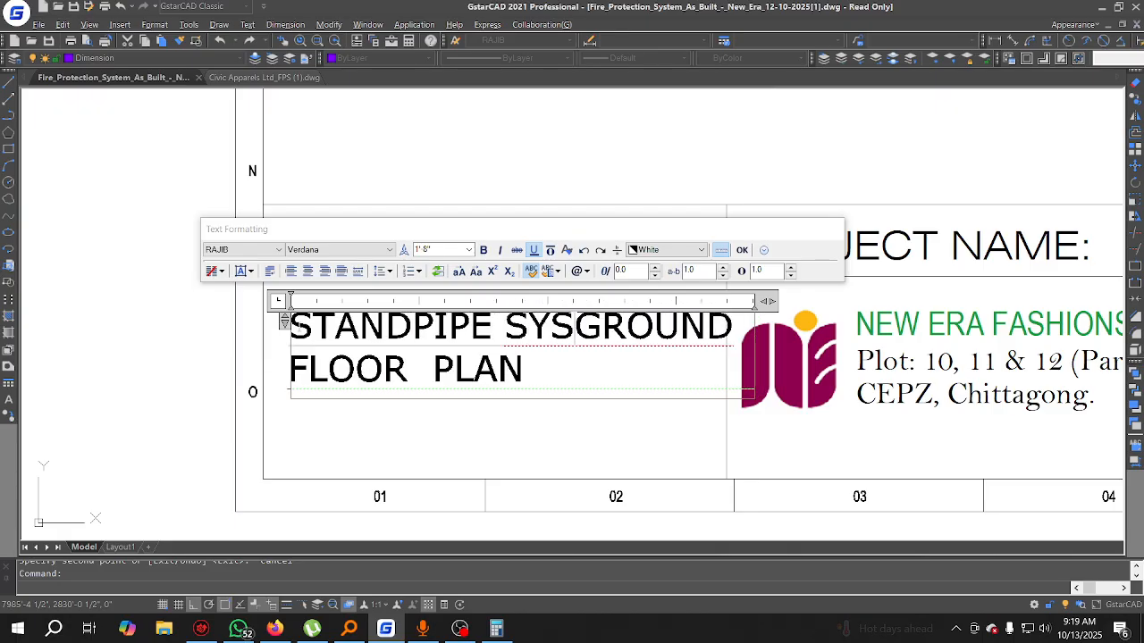
pyautogui.write('TEM OF')
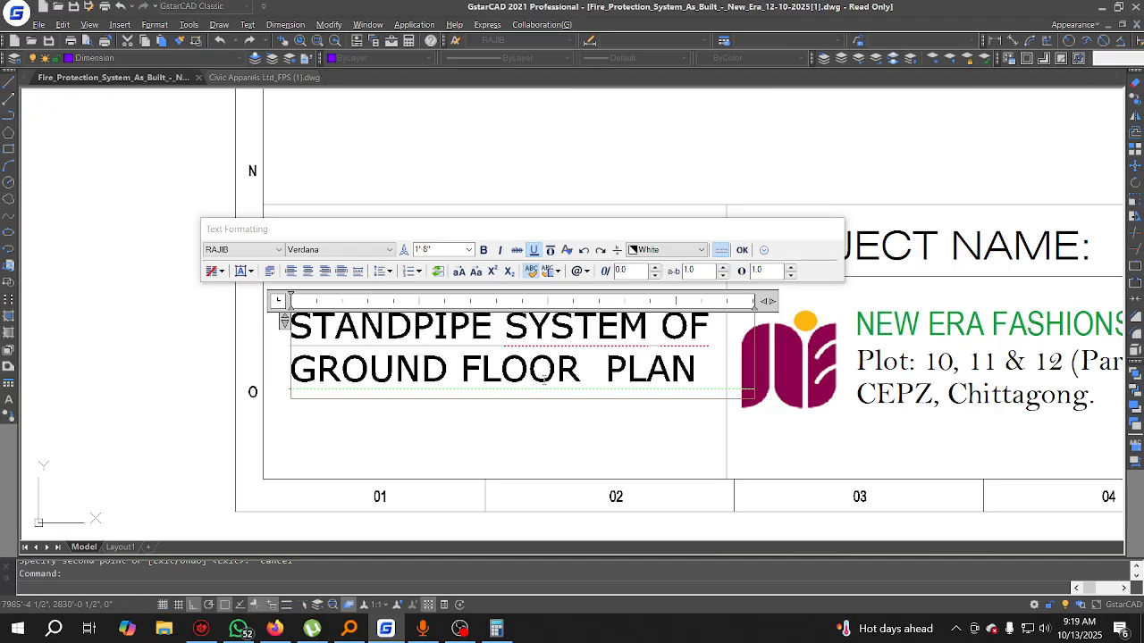
# Step: Rearrange the drawing title to GROUND FLOOR PLAN above STANDPIPE SYSTEM, removing the word OF, and finish the text edit
pyautogui.moveTo(696, 377); pyautogui.dragTo(191, 363)
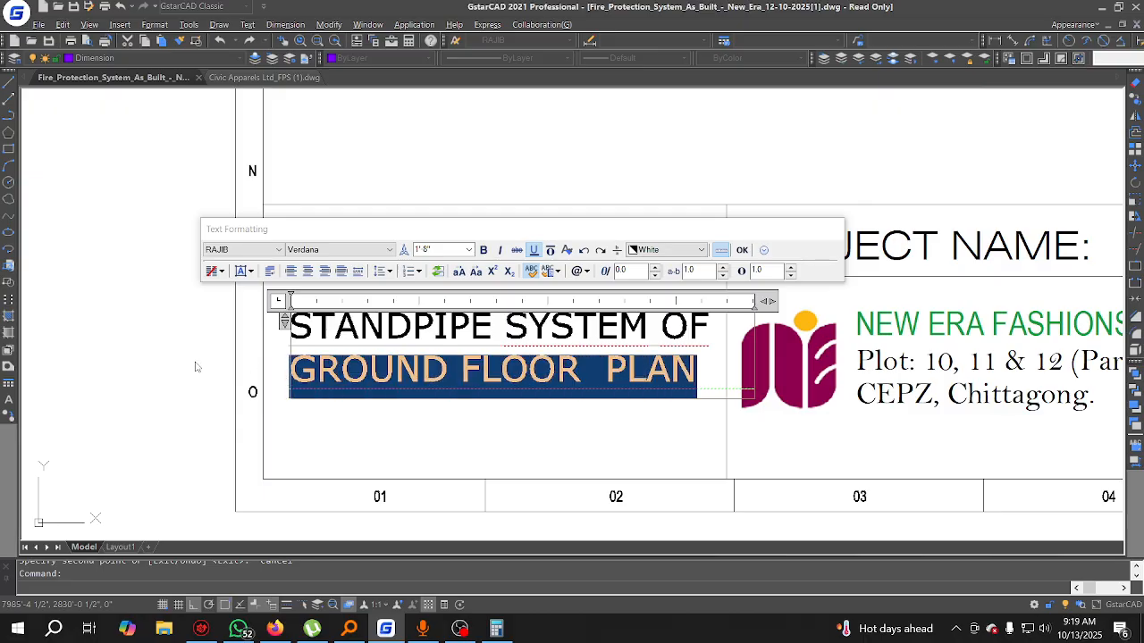
pyautogui.press('Delete')
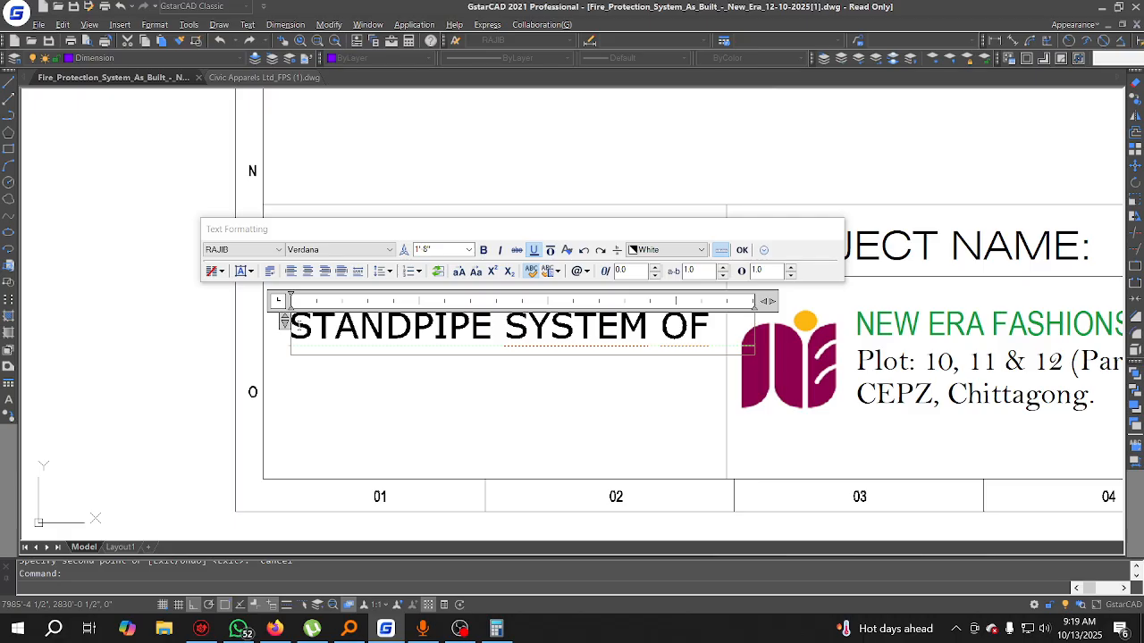
pyautogui.hotkey('ctrl', 'v')
pyautogui.press('Return')
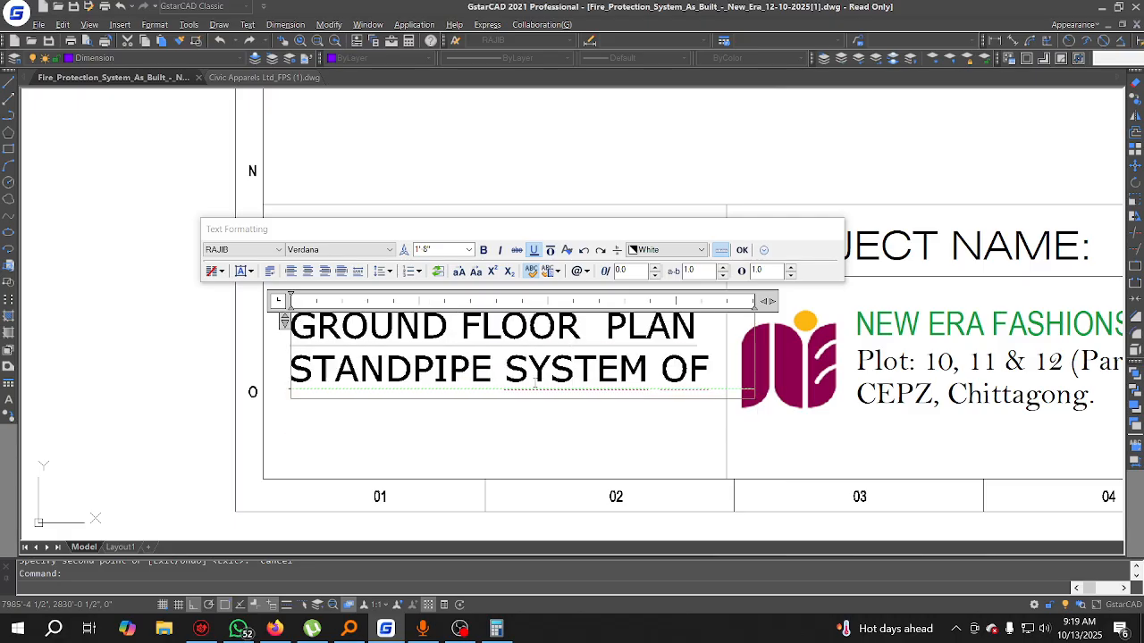
pyautogui.doubleClick(677, 369)
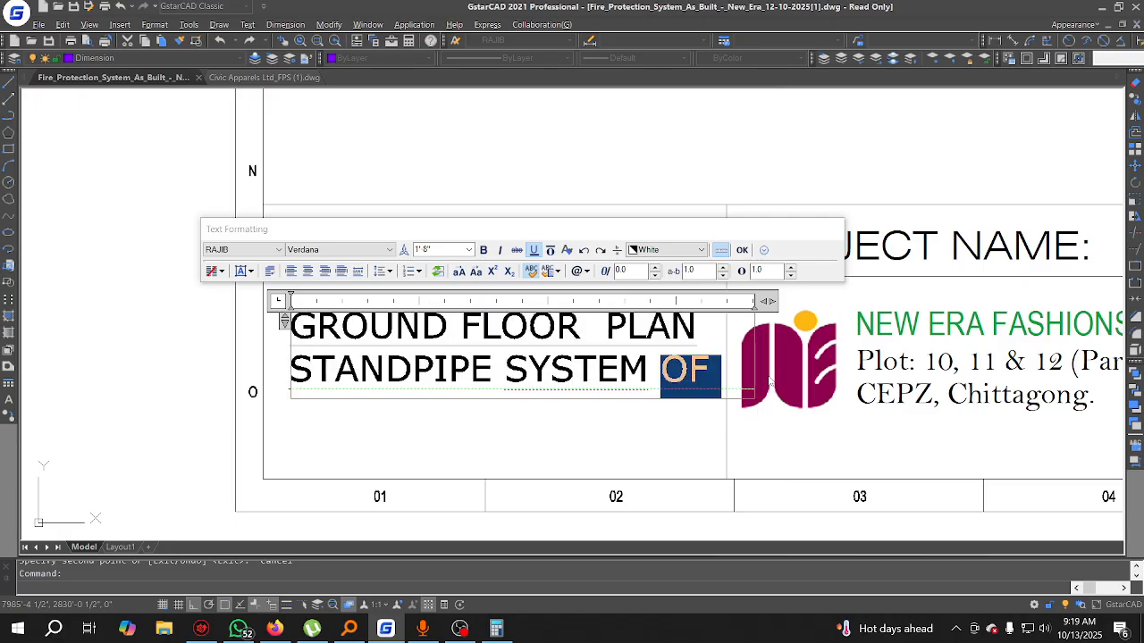
pyautogui.press('Delete')
pyautogui.click(292, 382)
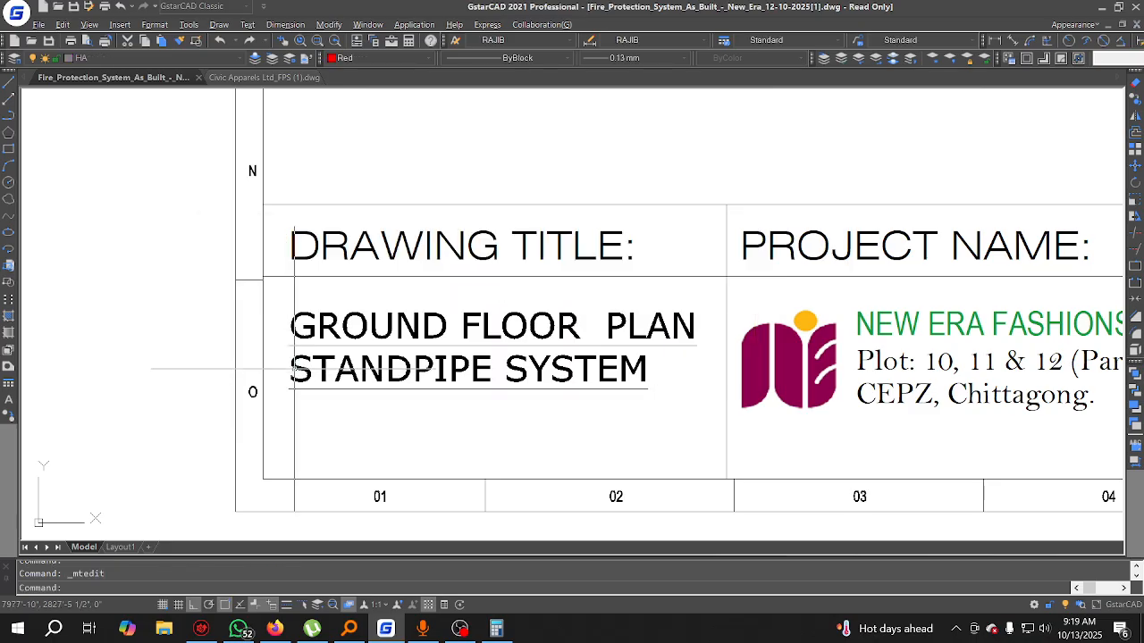
# Step: Insert OF before STANDPIPE SYSTEM on the second line of the ground floor sheet's drawing title
pyautogui.doubleClick(294, 367)
pyautogui.write('OF')
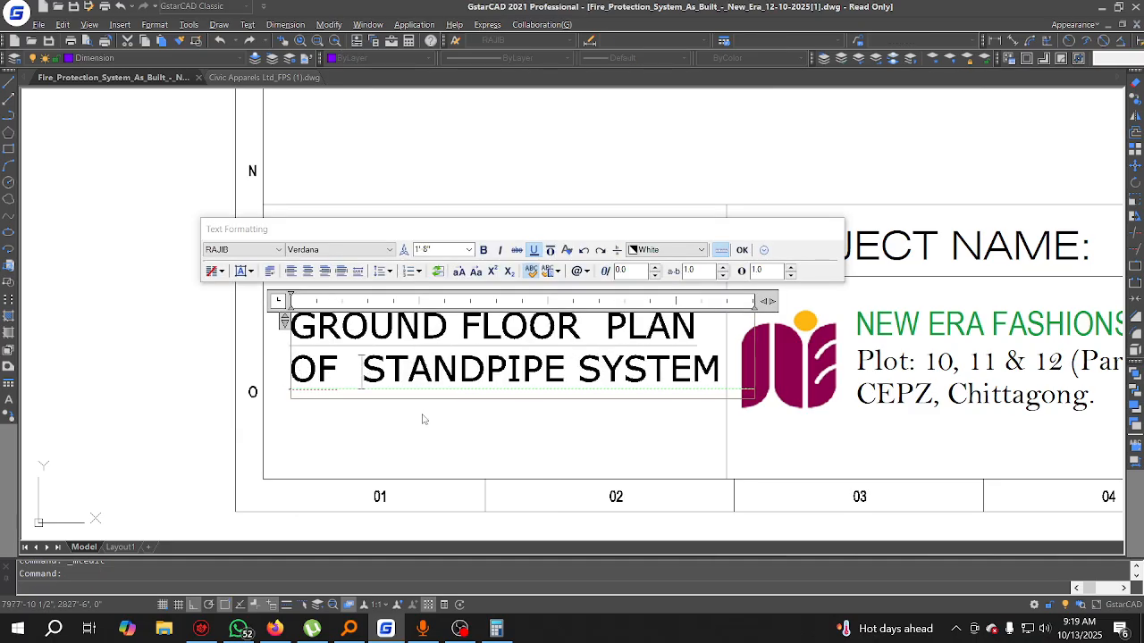
pyautogui.press('BackSpace')
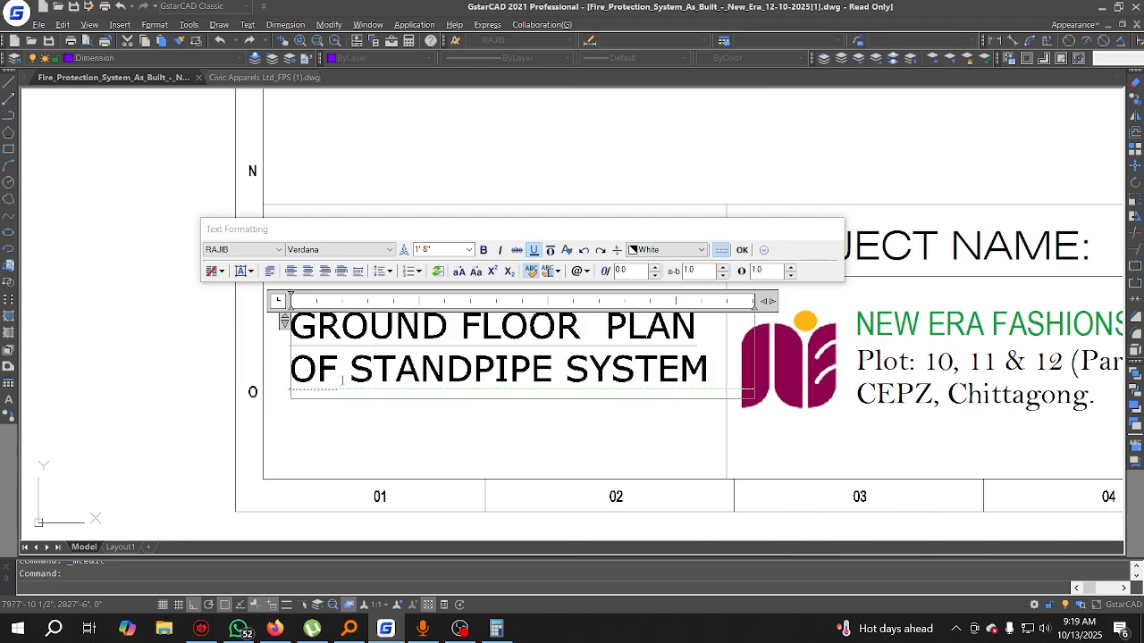
# Step: Change the font of the whole ground floor drawing title to an Arial typeface and finish the text edit
pyautogui.moveTo(713, 364); pyautogui.dragTo(159, 347)
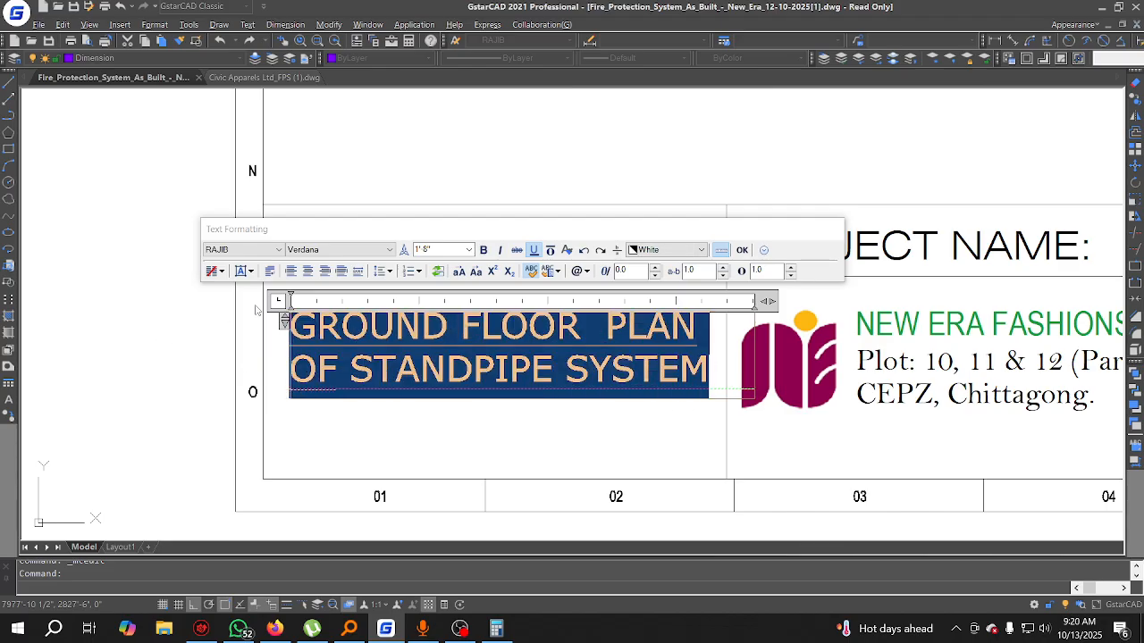
pyautogui.click(331, 252)
pyautogui.scroll(20, 379, 345)
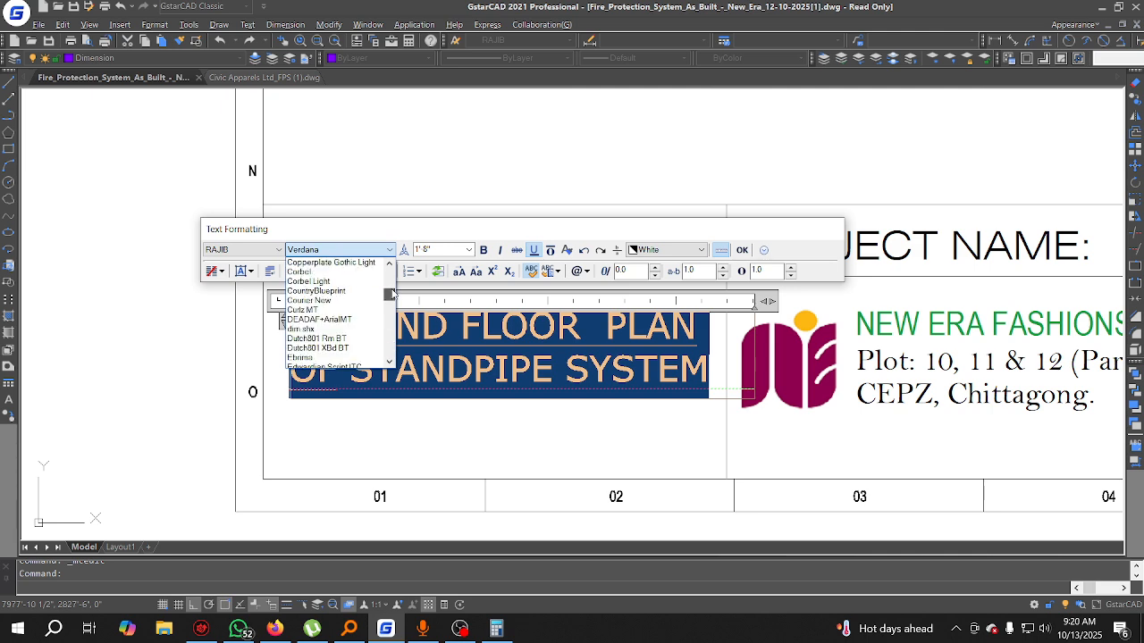
pyautogui.scroll(-3, 345, 350)
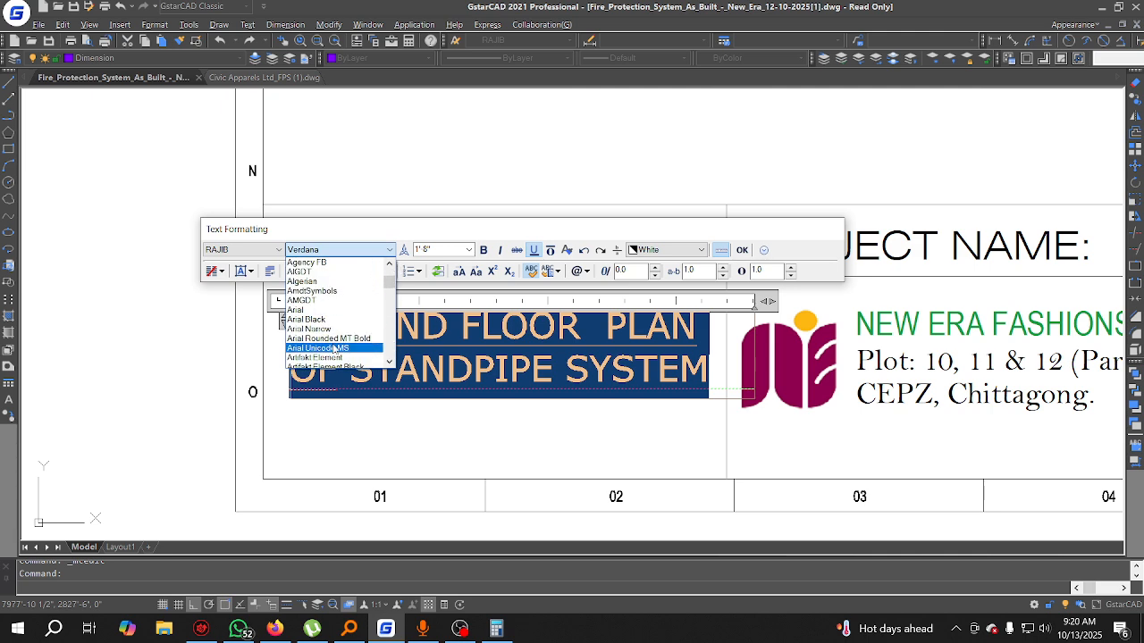
pyautogui.click(354, 336)
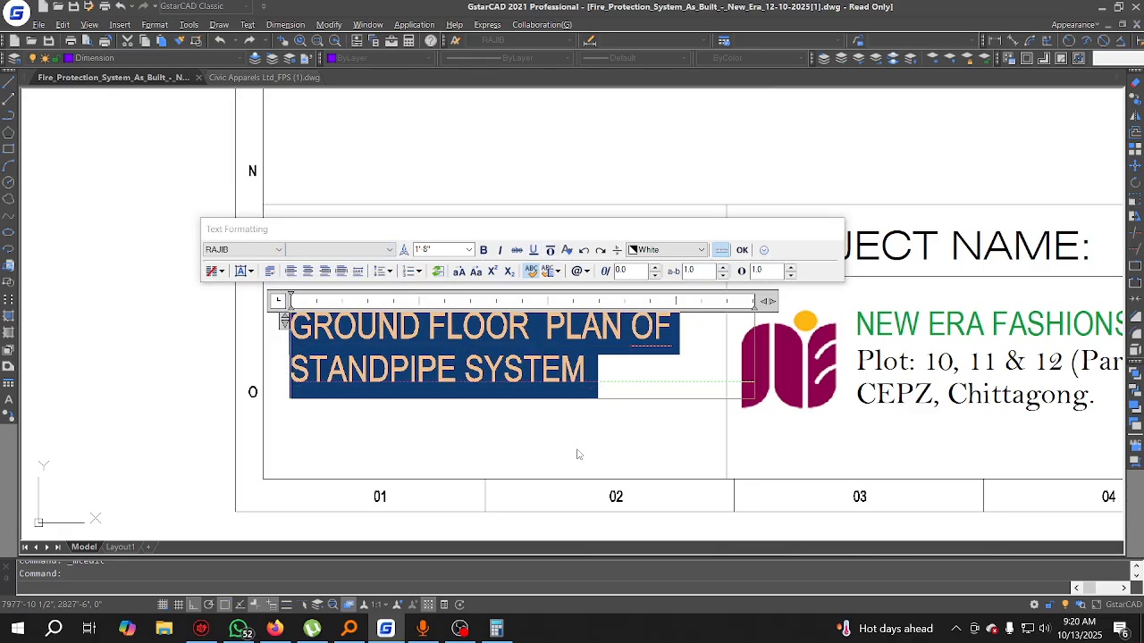
pyautogui.click(577, 454)
# Step: Move the GROUND FLOOR PLAN OF STANDPIPE SYSTEM text slightly lower within the DRAWING TITLE box
pyautogui.scroll(-3, 526, 388)
pyautogui.click(466, 385)
pyautogui.write('m')
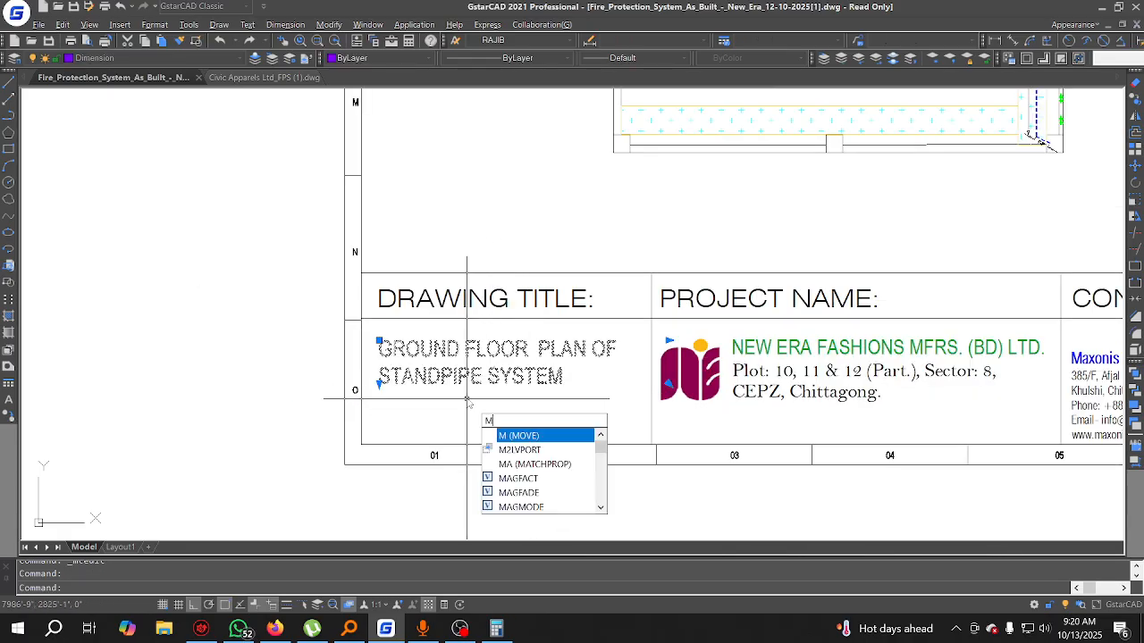
pyautogui.press('space')
pyautogui.click(610, 398)
pyautogui.click(610, 413)
pyautogui.click(574, 425)
pyautogui.click(444, 347)
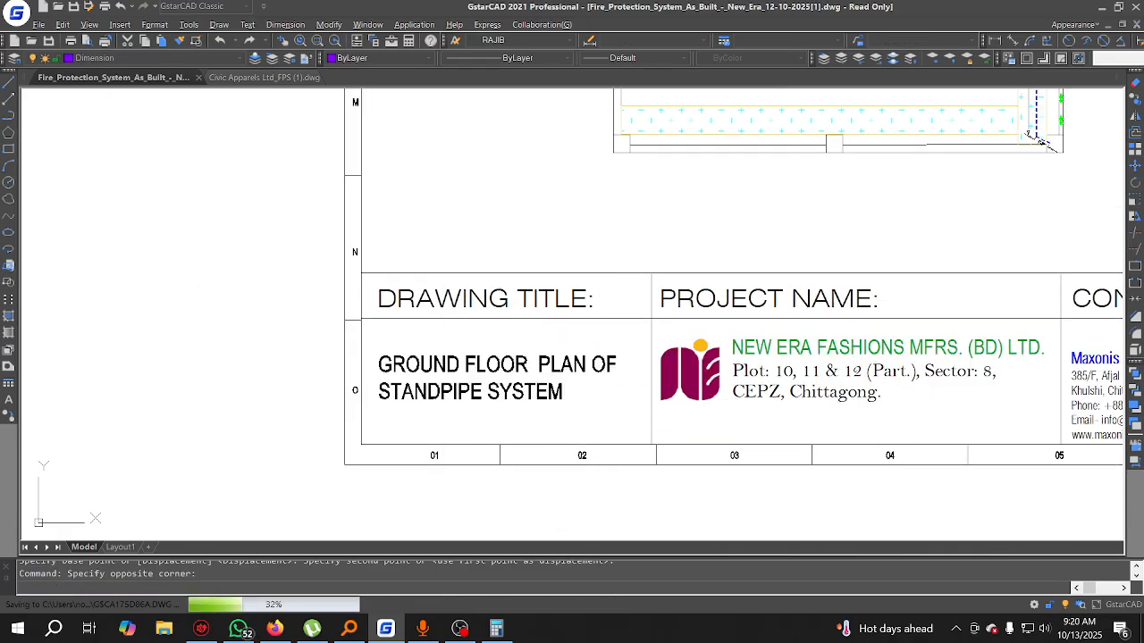
# Step: Examine the floor plan, elevation and isometric sheets along the row, including the roof sheet's fire legend
pyautogui.scroll(-6, 439, 384)
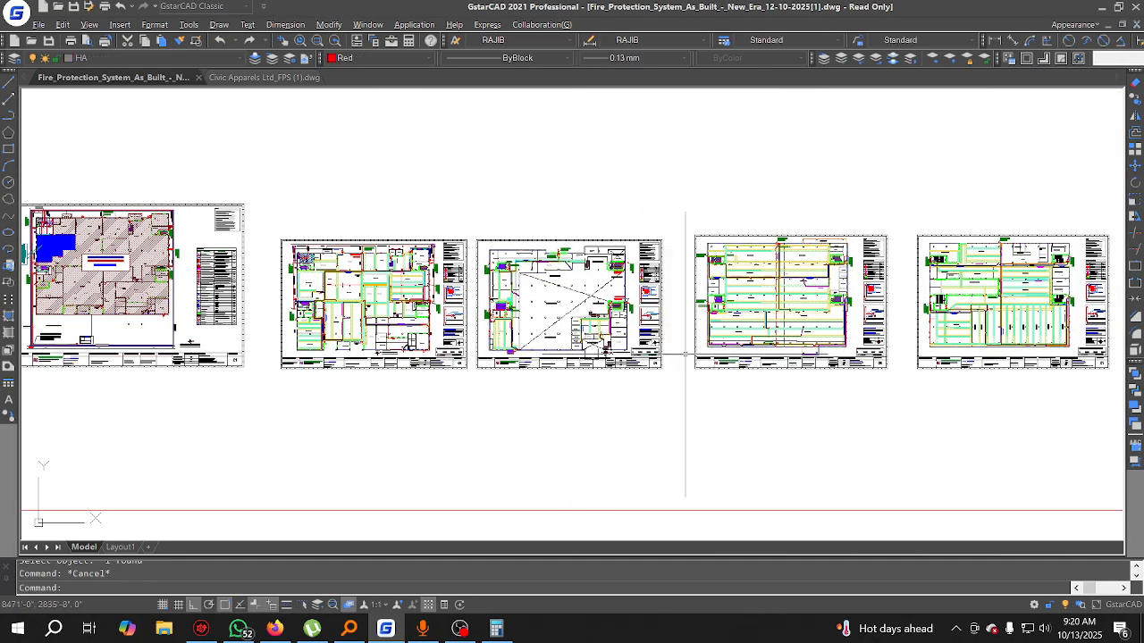
pyautogui.moveTo(685, 355); pyautogui.dragTo(540, 355, button='middle')
pyautogui.moveTo(863, 368); pyautogui.dragTo(570, 393, button='middle')
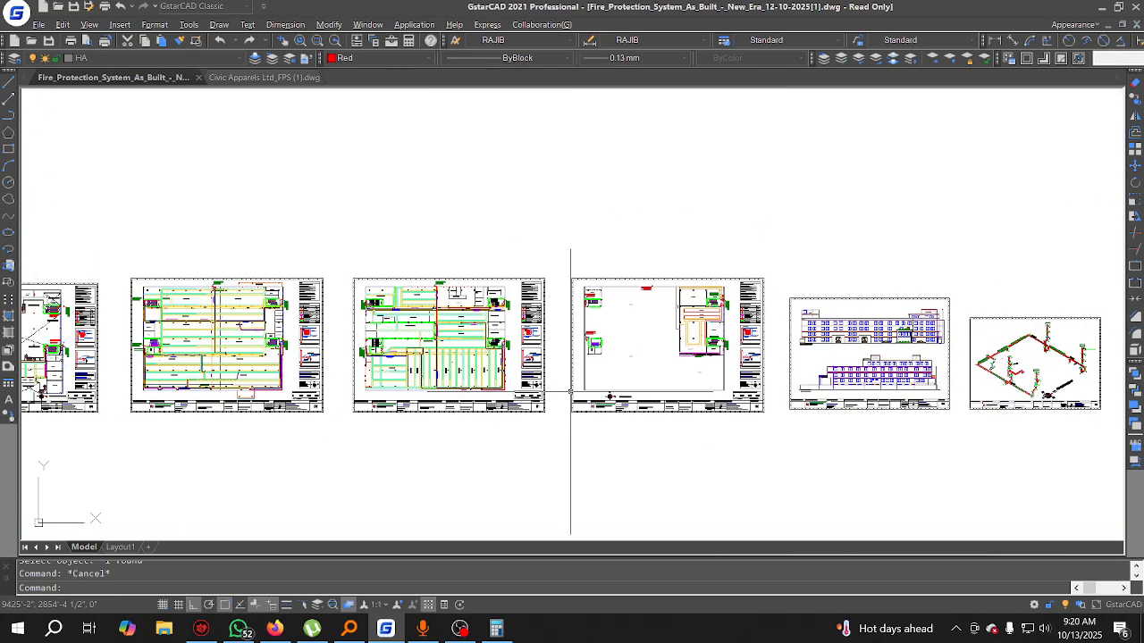
pyautogui.scroll(4, 685, 383)
pyautogui.moveTo(675, 395); pyautogui.dragTo(576, 377, button='middle')
pyautogui.scroll(4, 462, 409)
pyautogui.scroll(-6, 462, 409)
pyautogui.moveTo(608, 428); pyautogui.dragTo(409, 447, button='middle')
pyautogui.scroll(2, 494, 421)
pyautogui.moveTo(549, 407); pyautogui.dragTo(499, 424, button='middle')
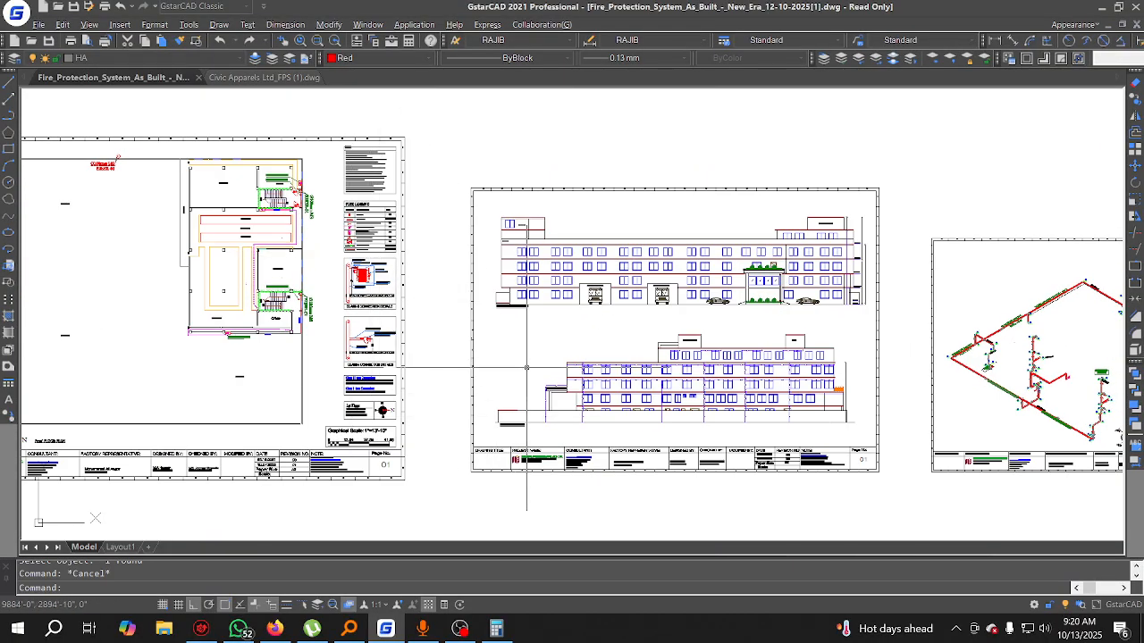
pyautogui.scroll(8, 392, 225)
pyautogui.scroll(-5, 329, 227)
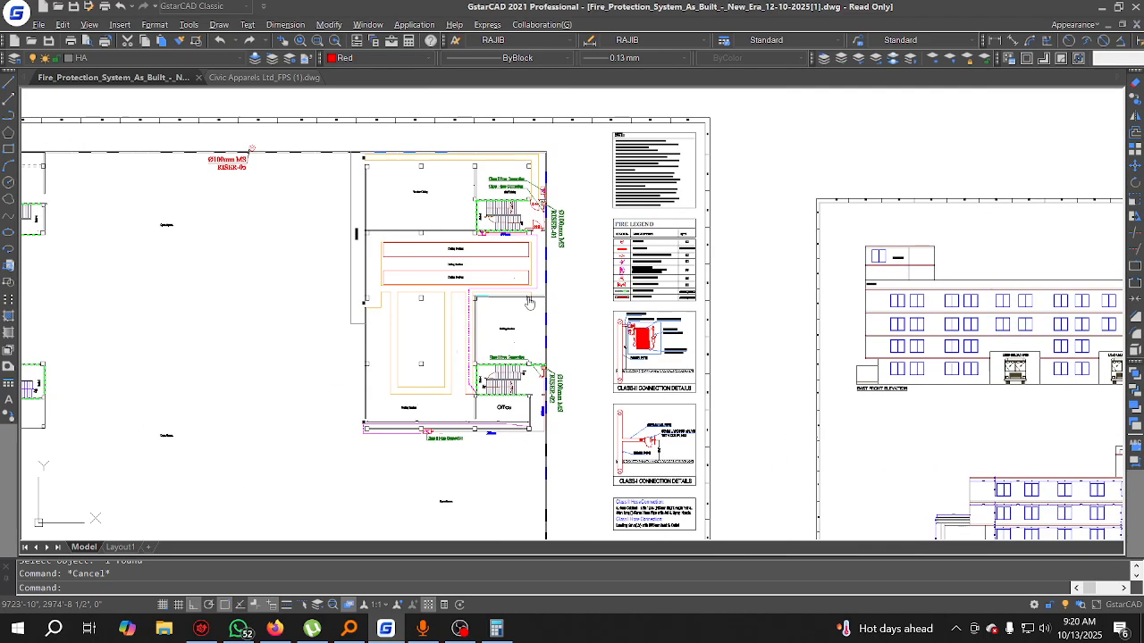
pyautogui.scroll(4, 511, 230)
pyautogui.scroll(-6, 634, 211)
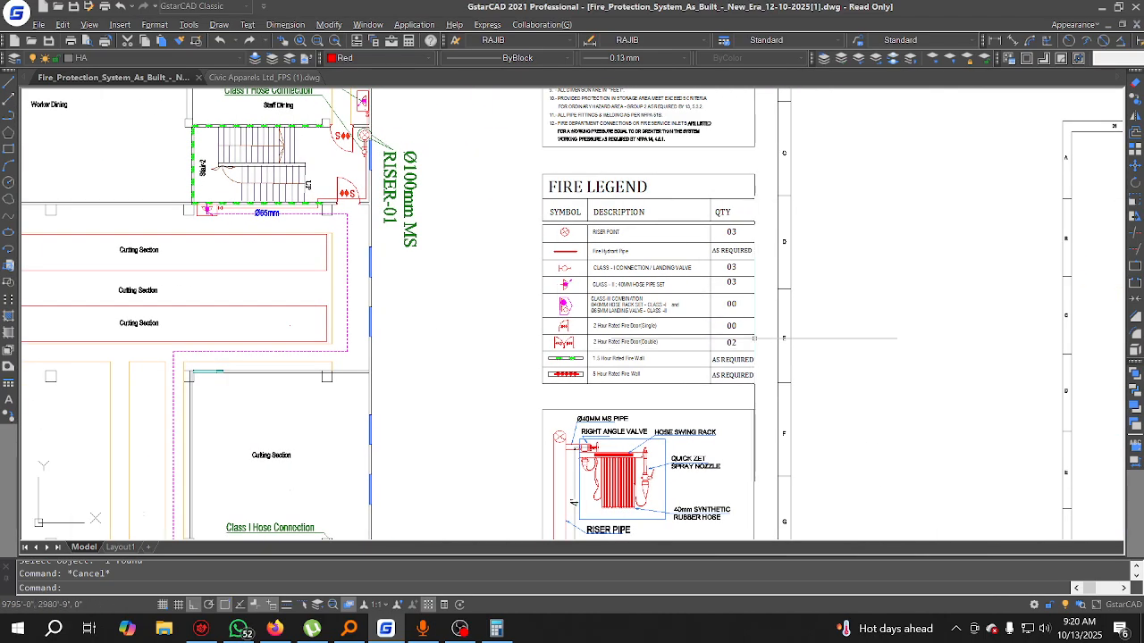
pyautogui.scroll(-4, 507, 346)
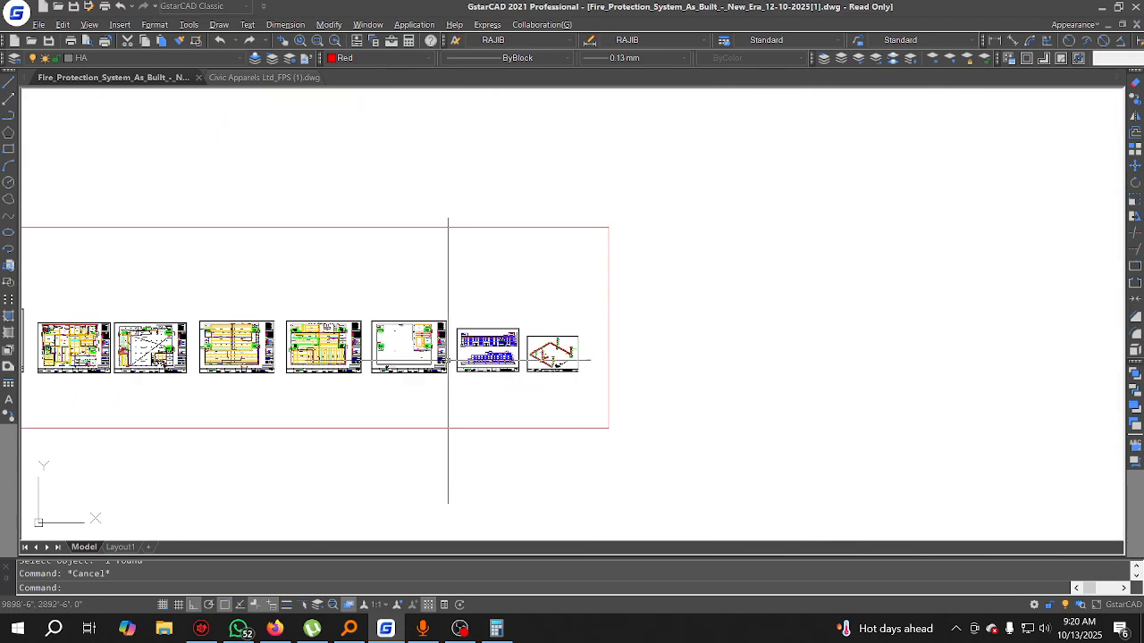
pyautogui.moveTo(513, 394); pyautogui.dragTo(895, 393, button='middle')
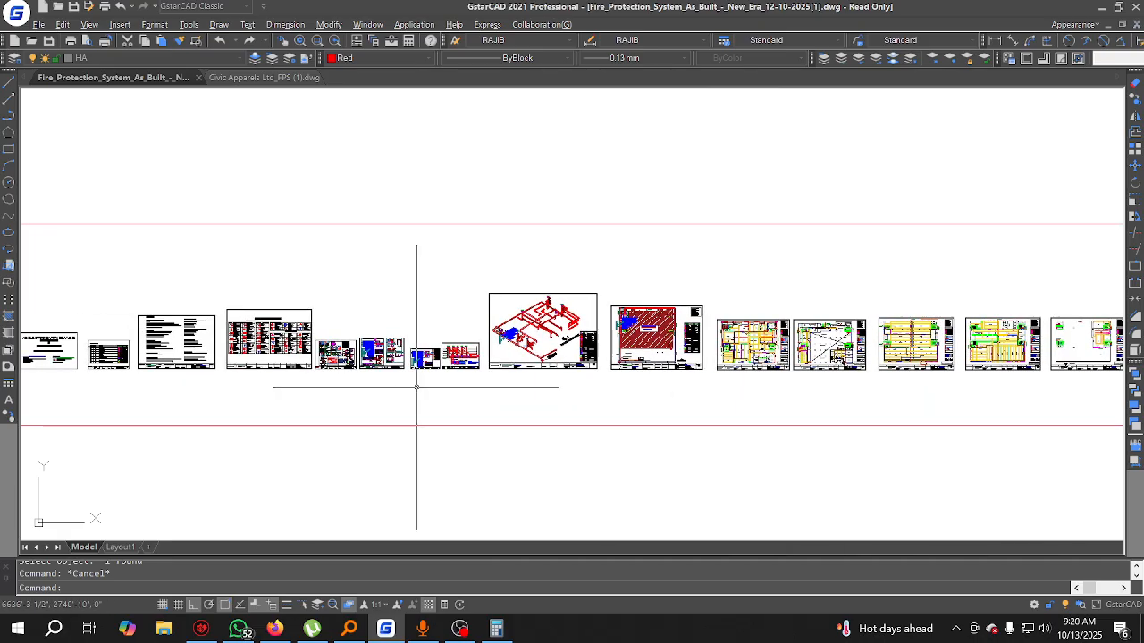
pyautogui.scroll(3, 417, 374)
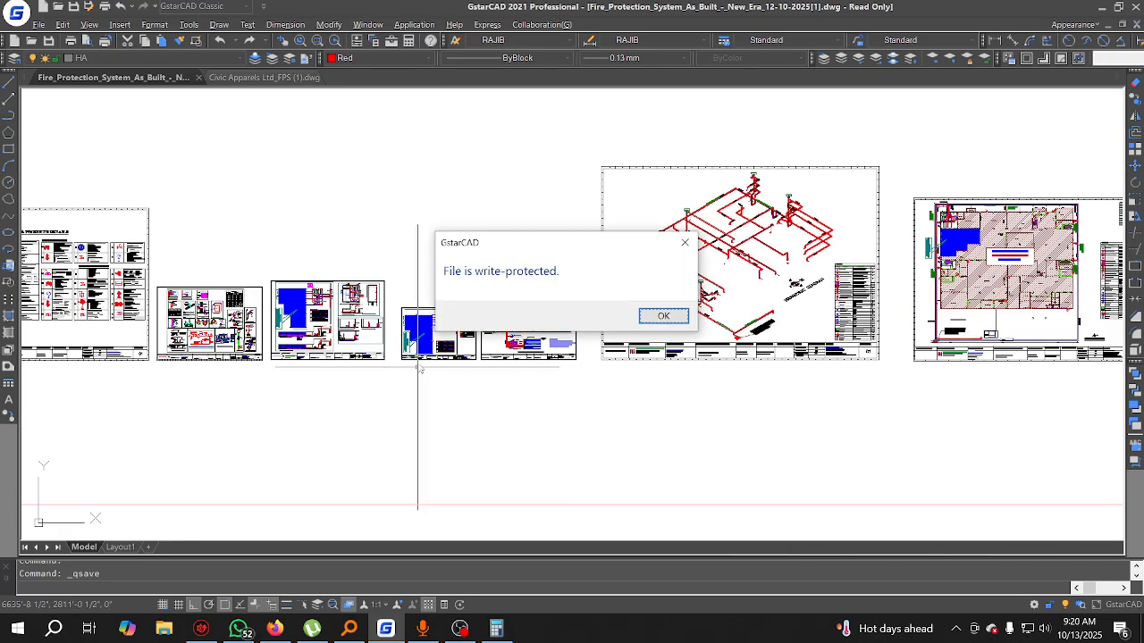
# Step: Save a copy of the drawing in the Downloads folder as Fire_Protection_System_As_Built_-_New_Era_13-10-2025 in AutoCAD 2018 format
pyautogui.click(685, 318)
pyautogui.moveTo(485, 352); pyautogui.dragTo(671, 352, button='middle')
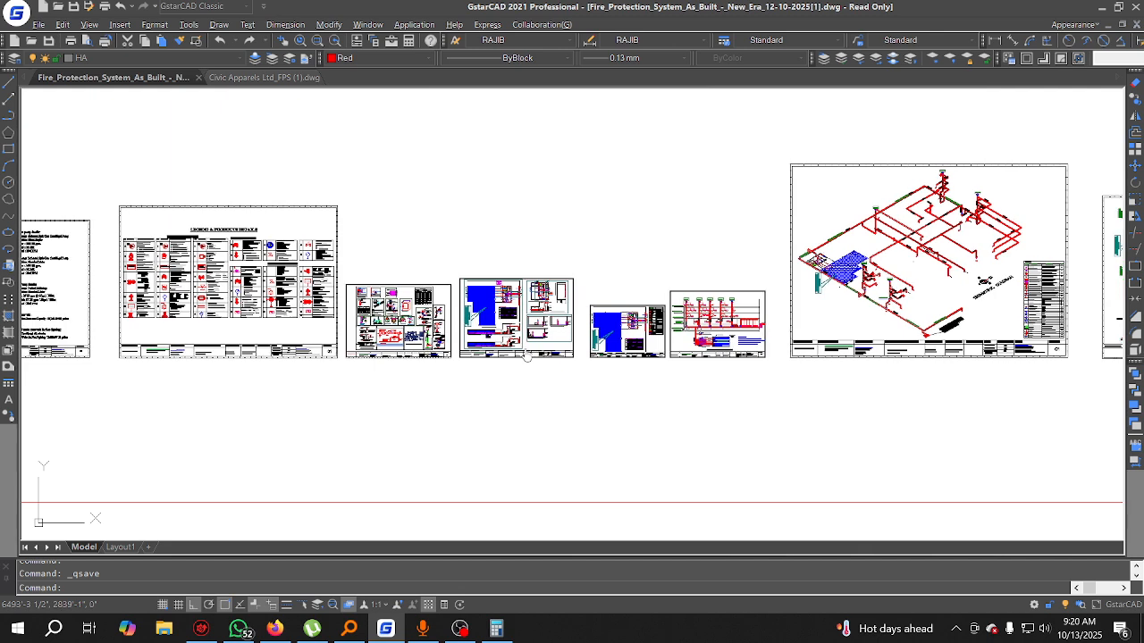
pyautogui.click(38, 25)
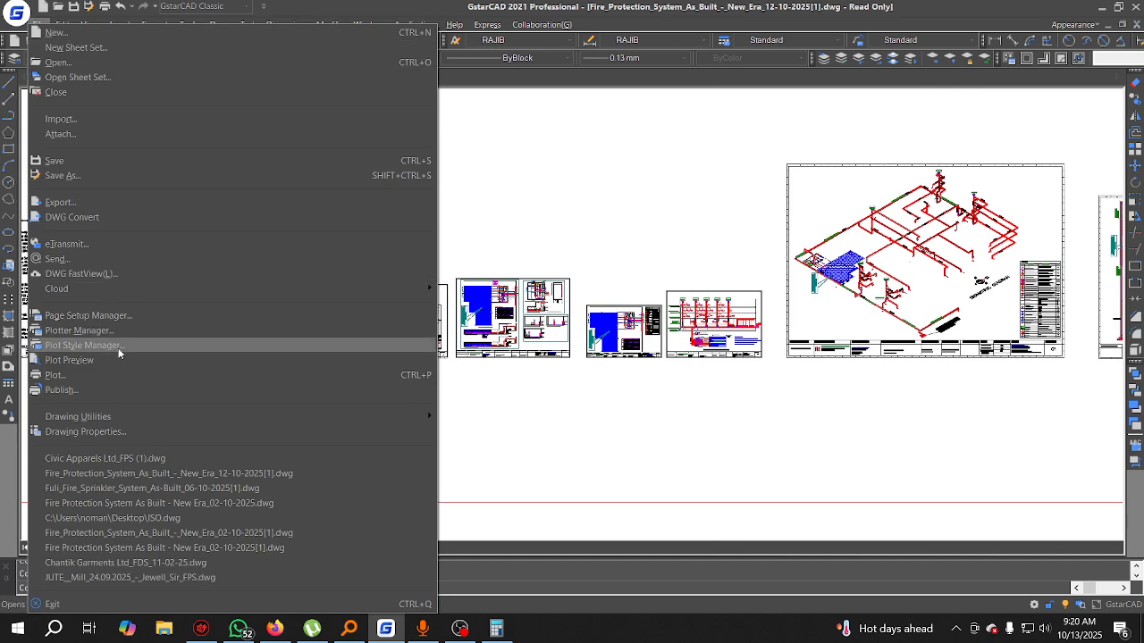
pyautogui.click(86, 176)
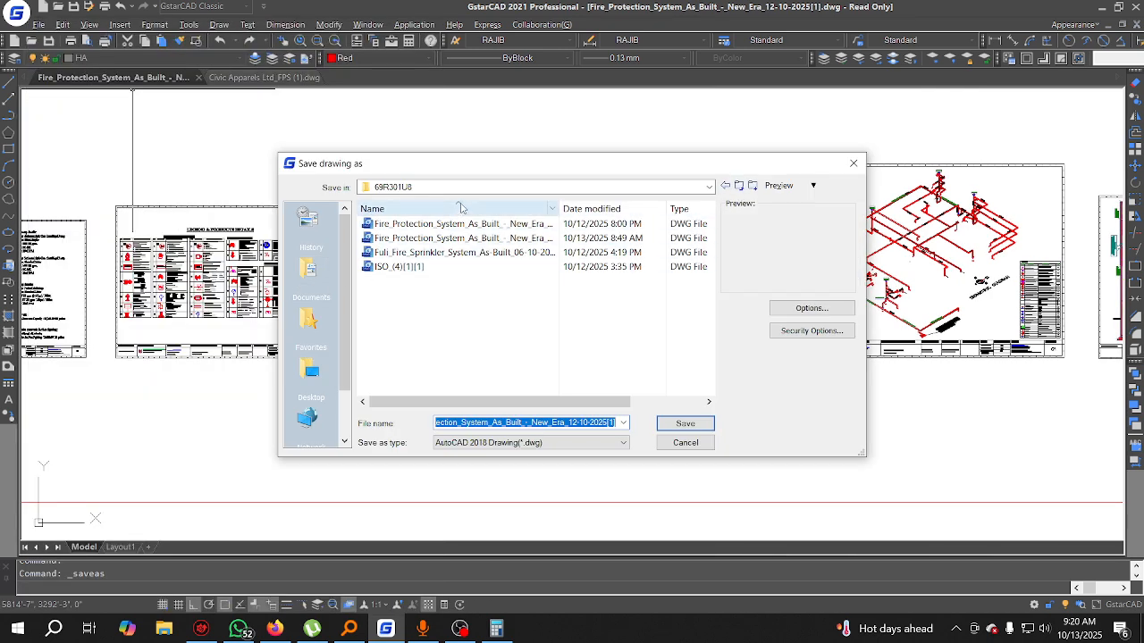
pyautogui.click(420, 187)
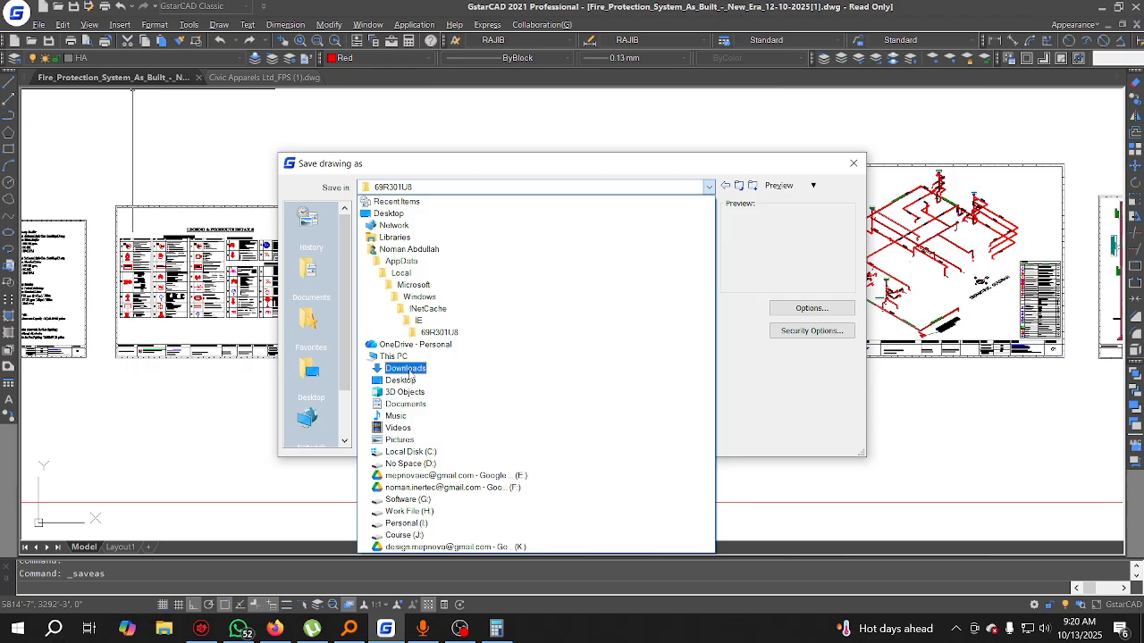
pyautogui.click(410, 372)
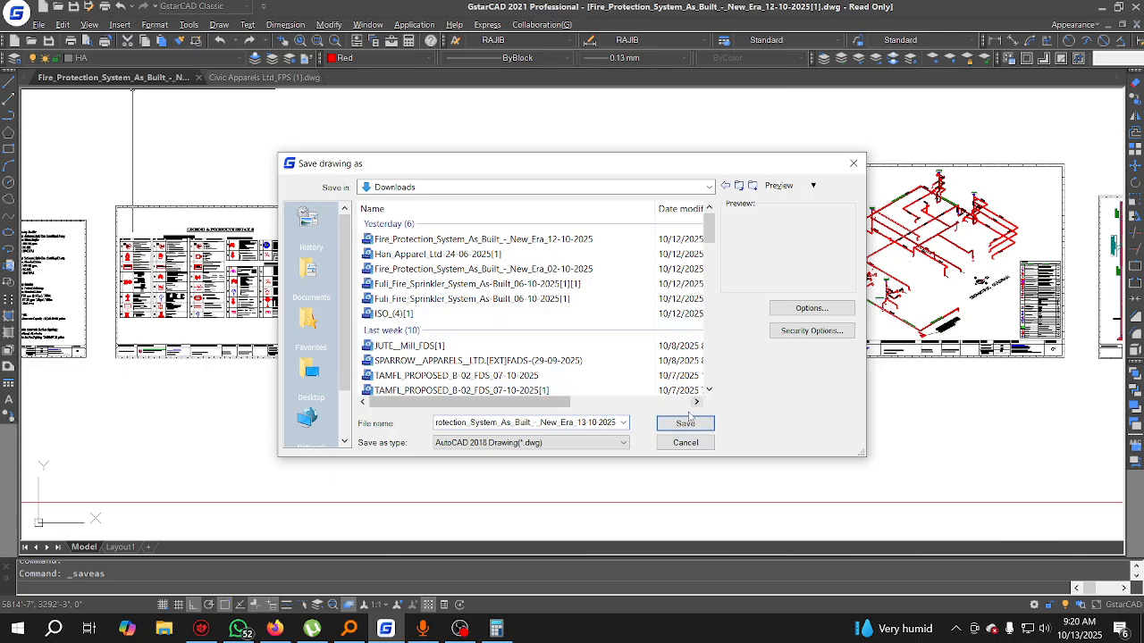
pyautogui.click(685, 425)
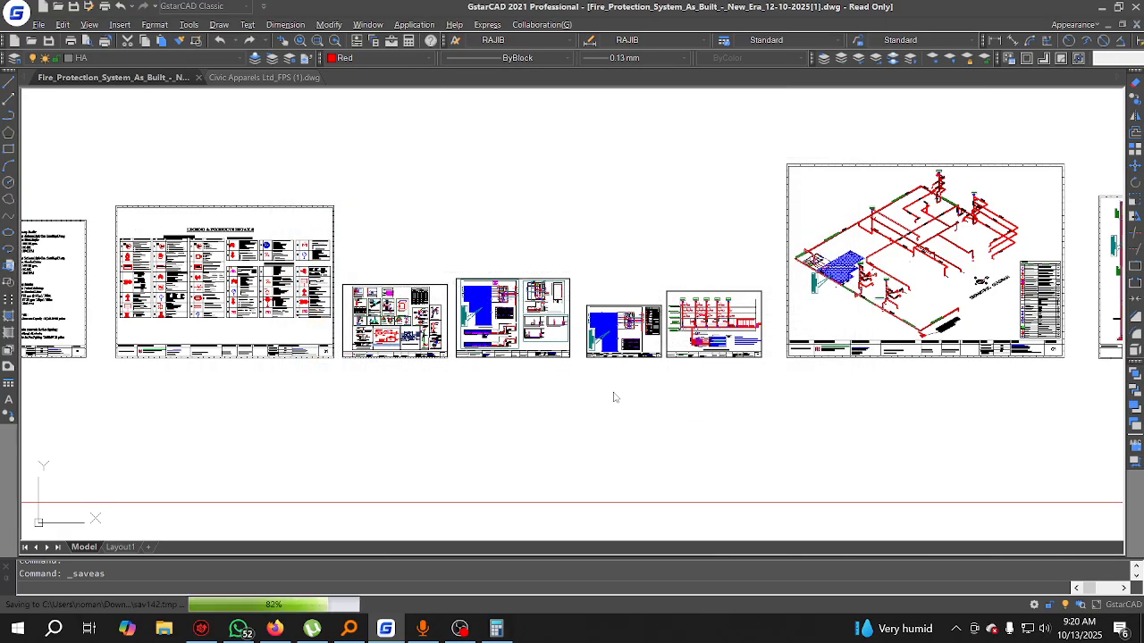
# Step: Close the as-built drawing with its changes saved, and exit the CAD program without saving the Civic Apparels drawing
pyautogui.scroll(-1, 492, 389)
pyautogui.scroll(-3, 494, 389)
pyautogui.moveTo(535, 406)
pyautogui.mouseDown(button='middle')
pyautogui.moveTo(483, 428)
pyautogui.moveTo(506, 353)
pyautogui.mouseUp(button='middle')
pyautogui.scroll(1, 527, 407)
pyautogui.press('Escape')
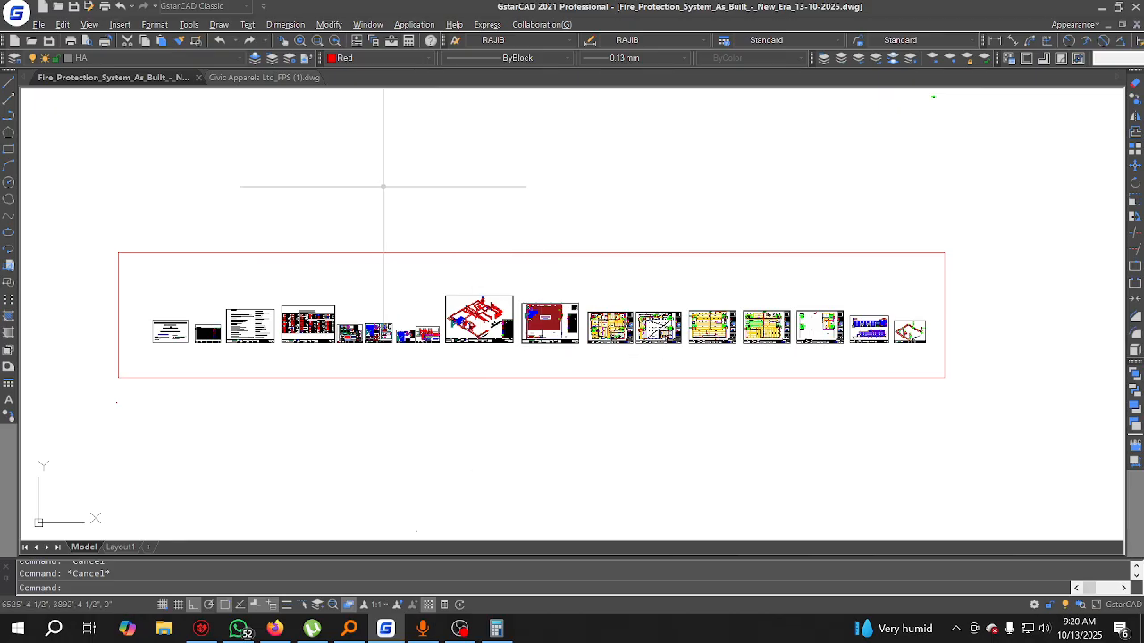
pyautogui.click(198, 77)
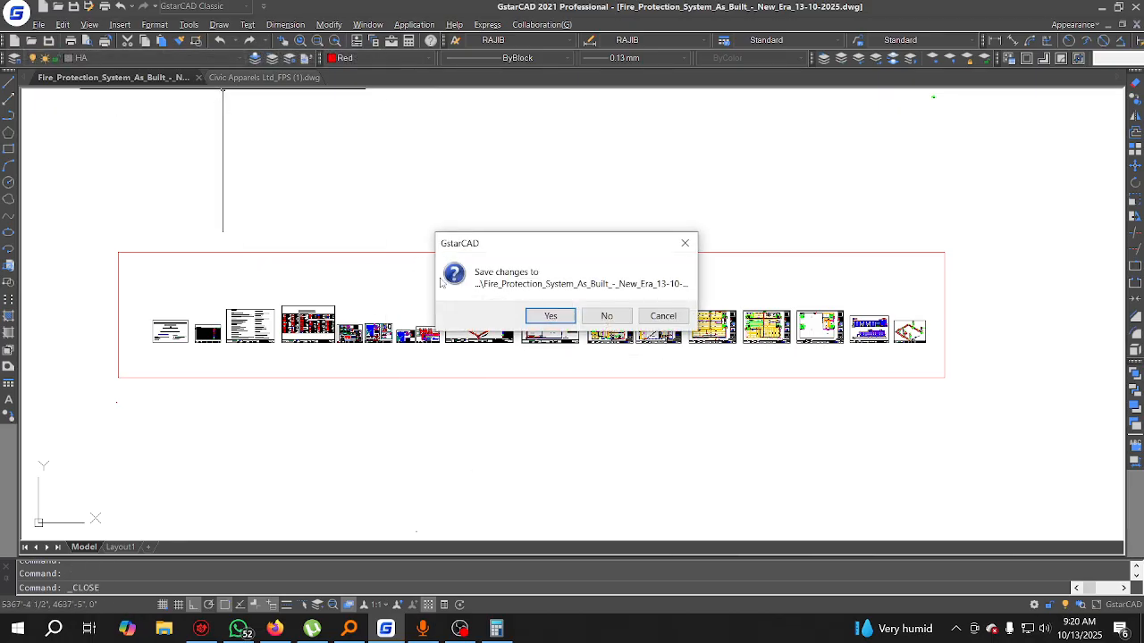
pyautogui.click(561, 316)
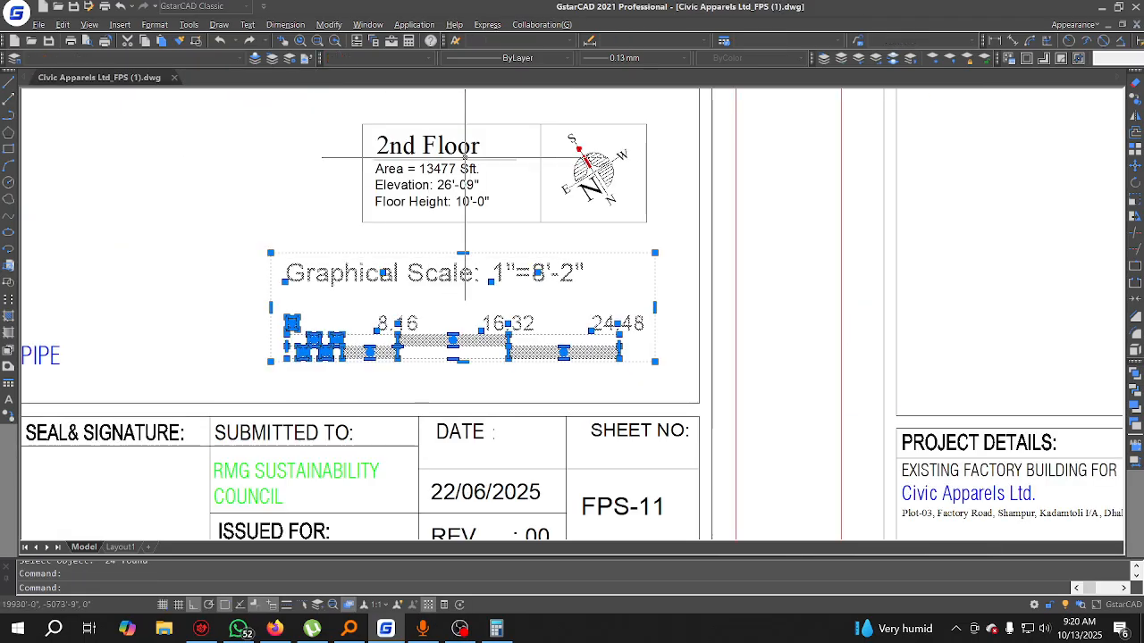
pyautogui.click(1135, 7)
pyautogui.click(607, 318)
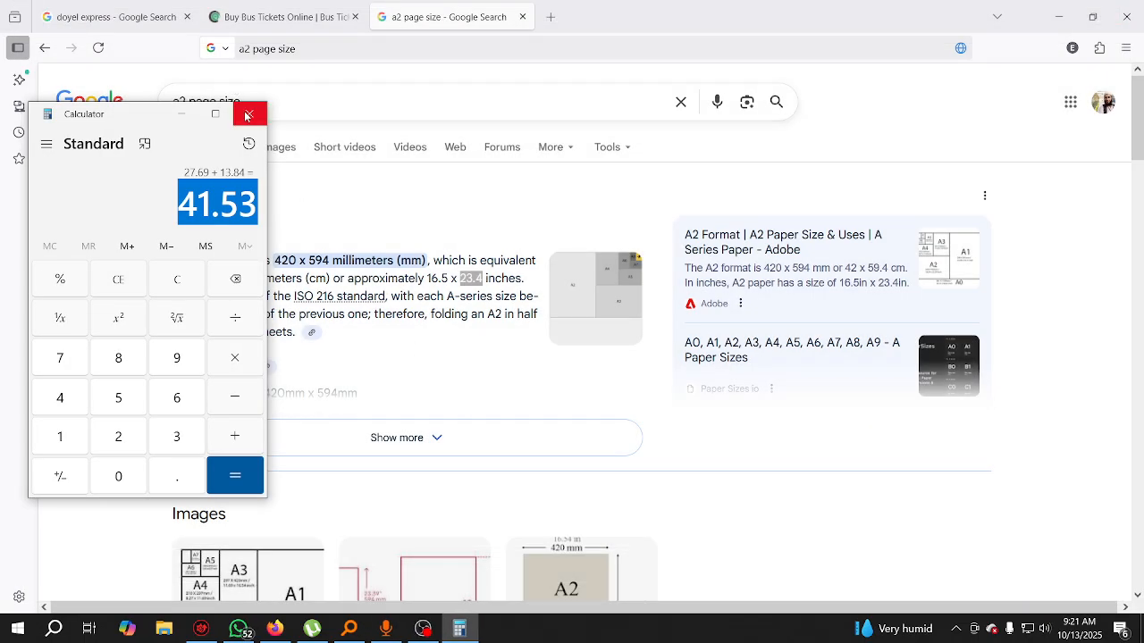
# Step: Close the Calculator, web browser and Everything file search windows
pyautogui.click(248, 116)
pyautogui.click(1130, 13)
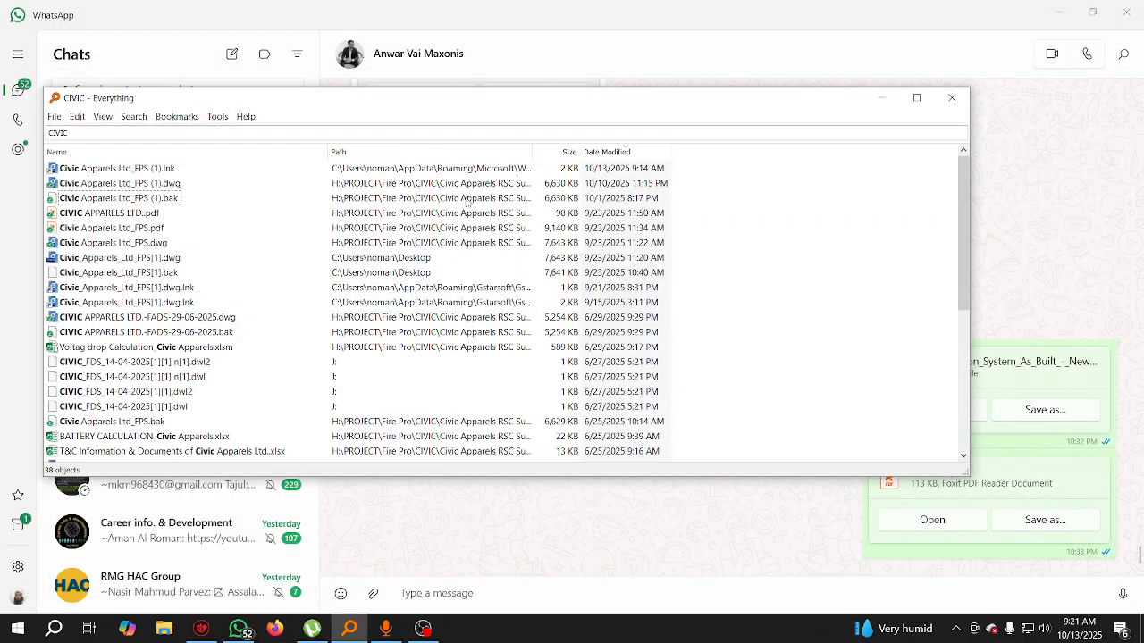
pyautogui.click(950, 98)
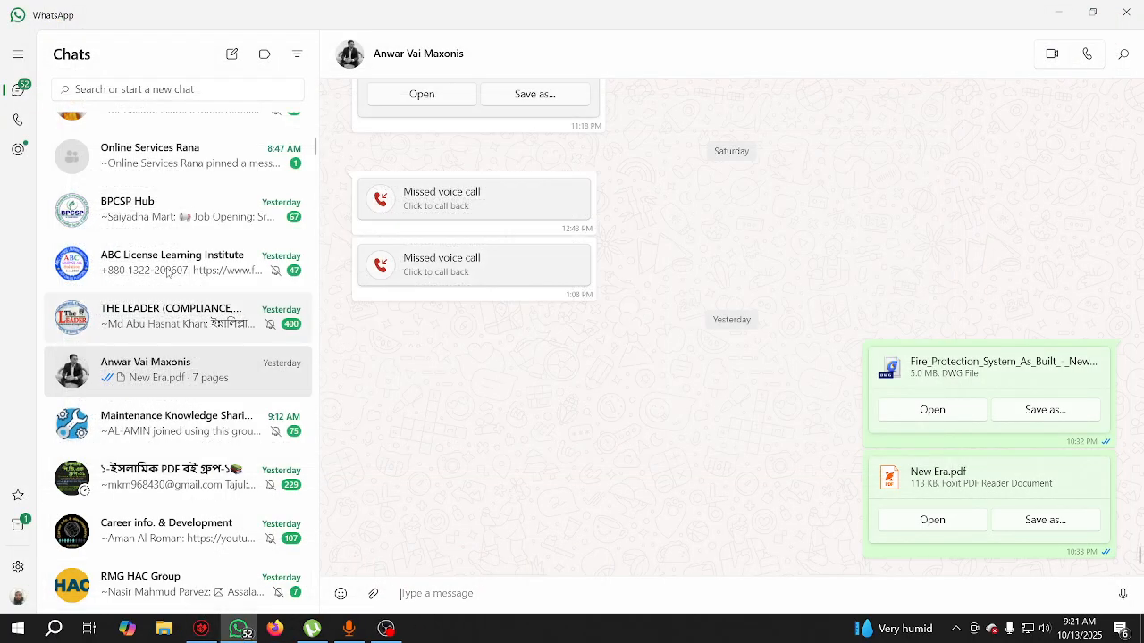
# Step: Open the Downloads folder in File Explorer and select the Fire_Protection_System_As_Built_-_New_Era_13-10-2025 drawing
pyautogui.click(166, 636)
pyautogui.click(105, 318)
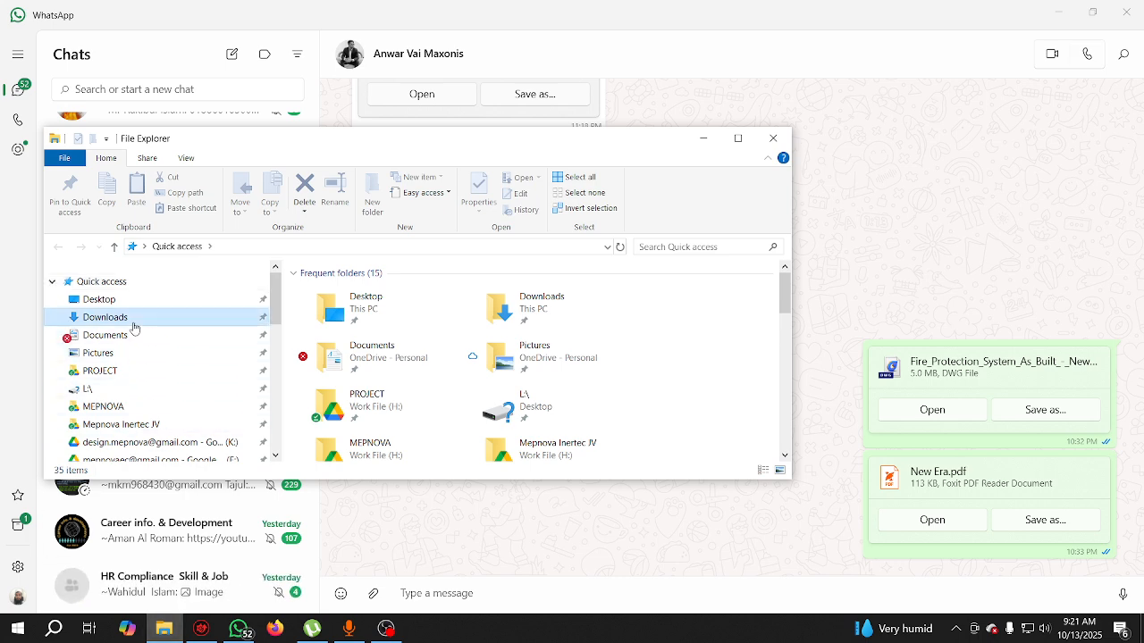
pyautogui.click(357, 311)
# Step: Switch to WhatsApp and send the selected 13-10-2025 drawing file to the contact who sent the previous as-built drawing
pyautogui.click(237, 629)
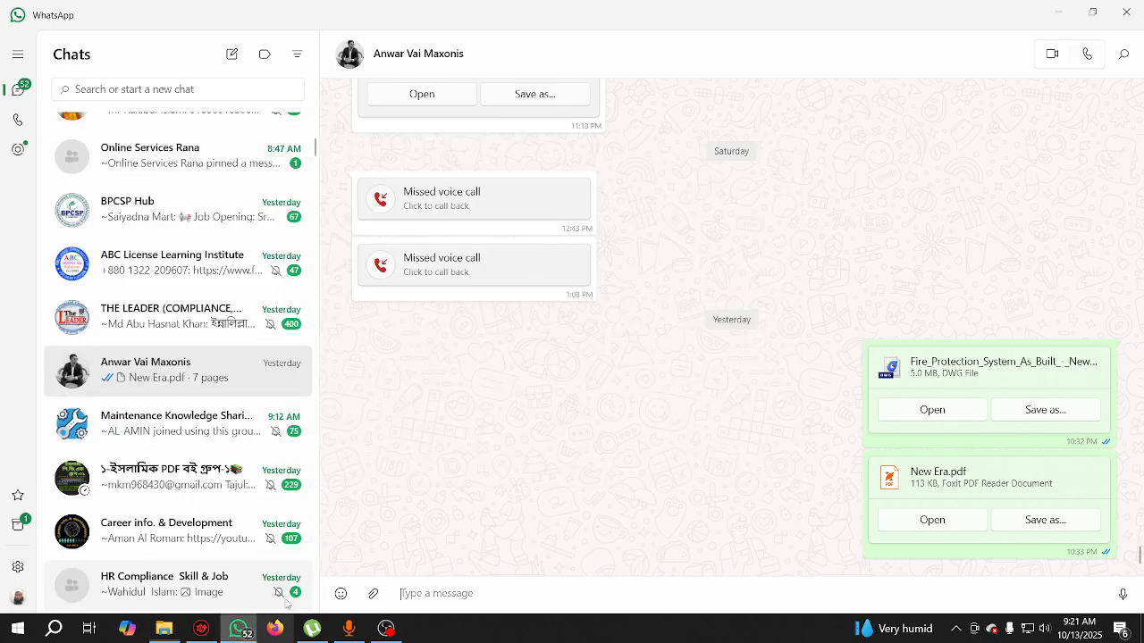
pyautogui.scroll(-7, 181, 376)
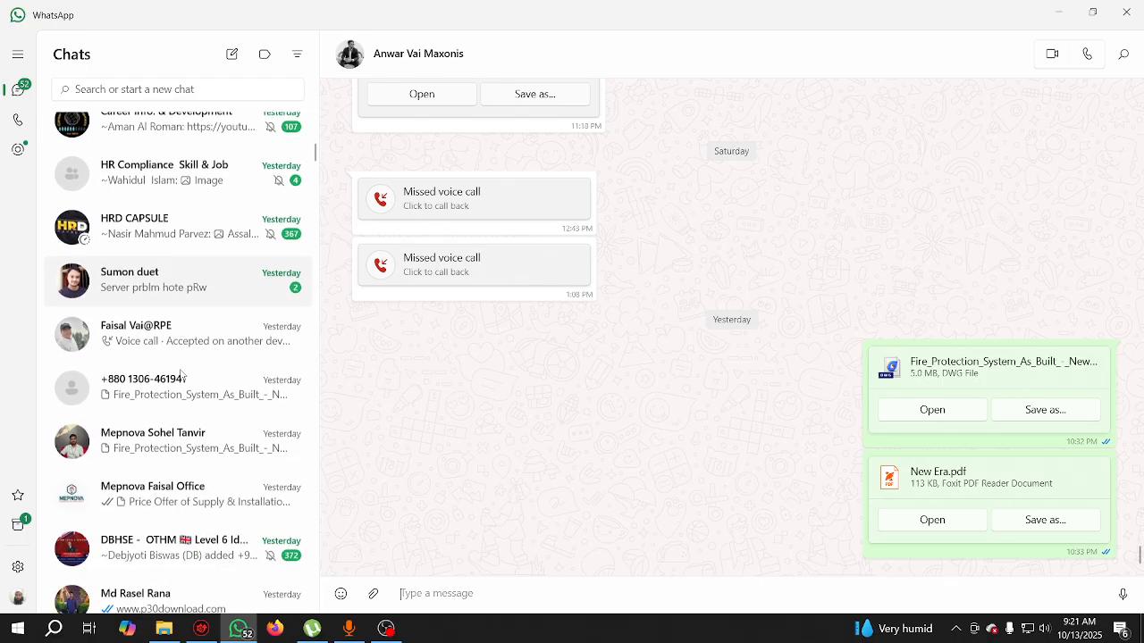
pyautogui.click(224, 208)
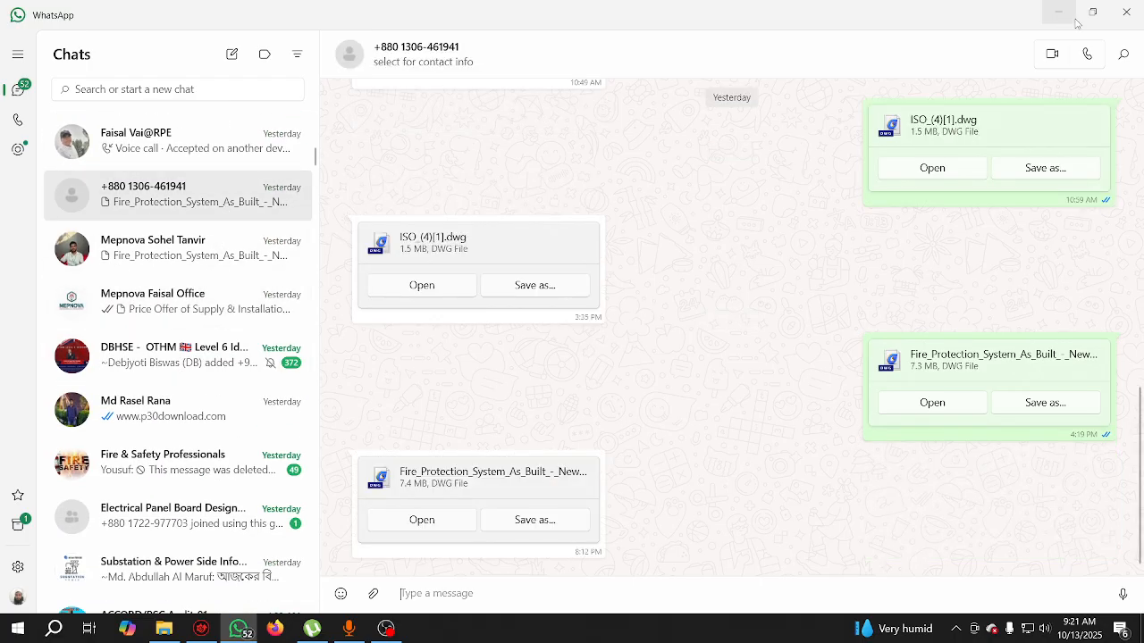
pyautogui.click(1091, 12)
pyautogui.moveTo(353, 310); pyautogui.dragTo(785, 308)
pyautogui.click(930, 568)
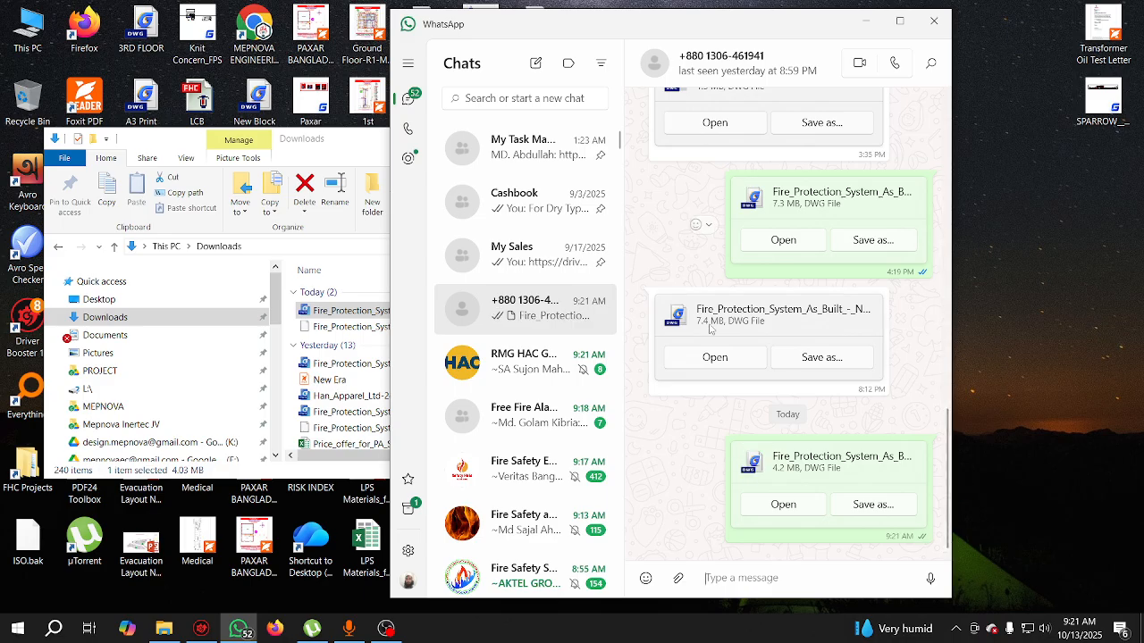
# Step: View the Free Fire Alarm training group chat and minimize WhatsApp
pyautogui.click(532, 416)
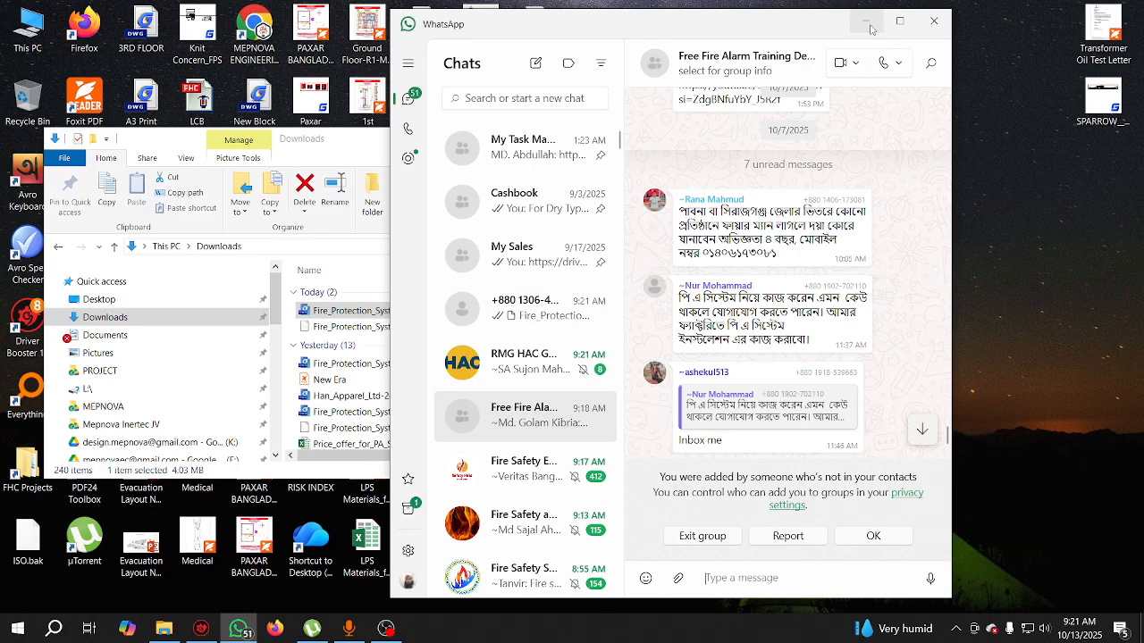
pyautogui.click(864, 21)
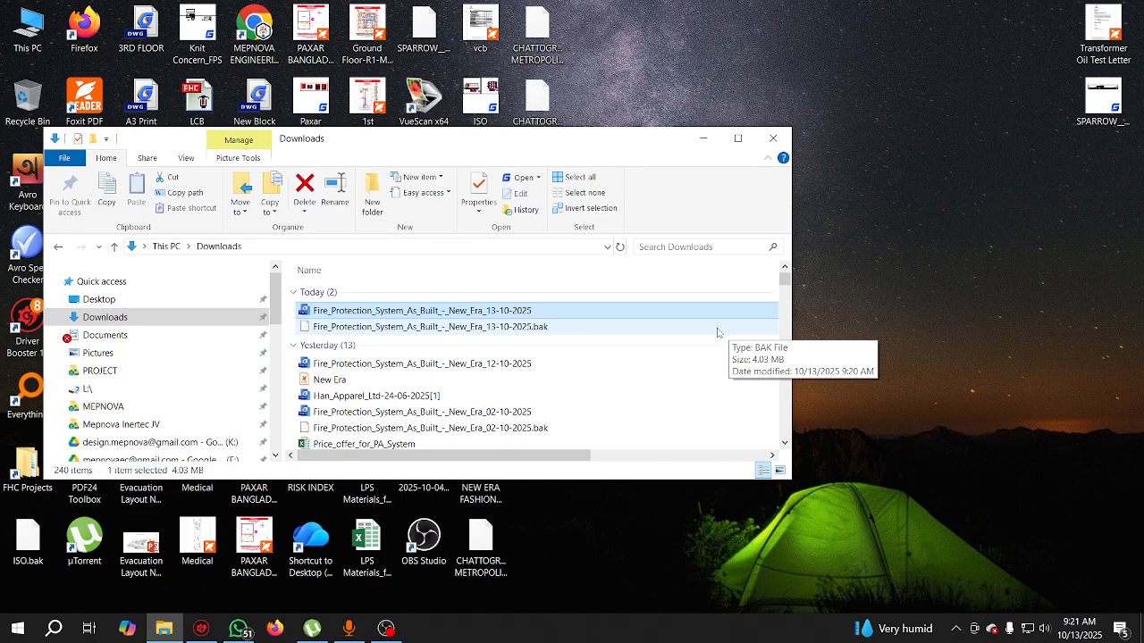
pyautogui.scroll(-2, 576, 369)
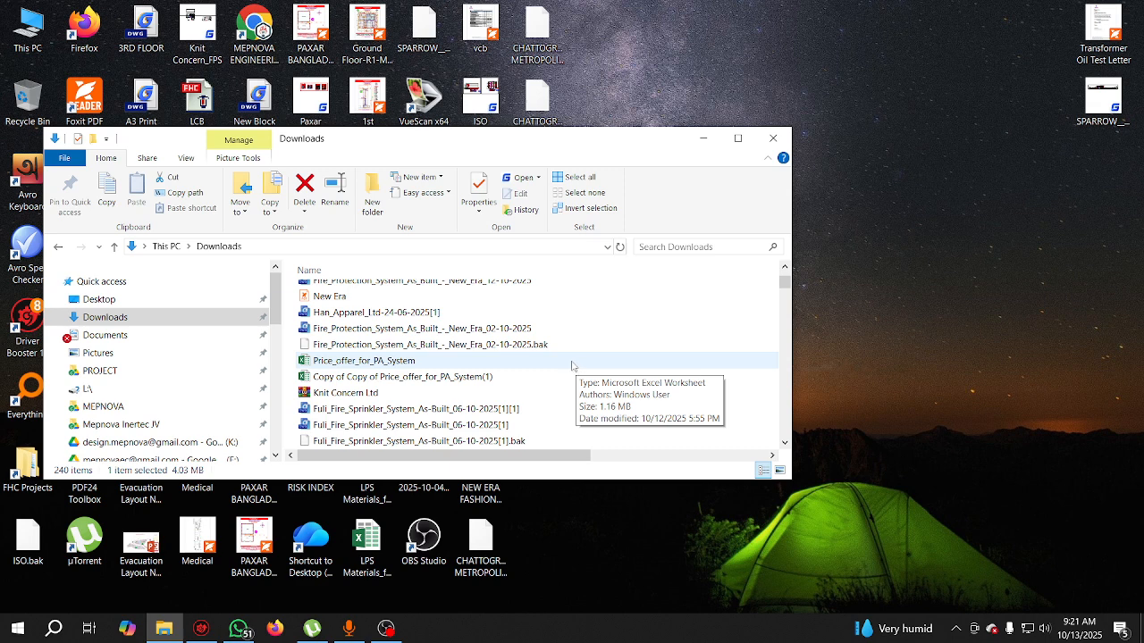
pyautogui.scroll(2, 573, 365)
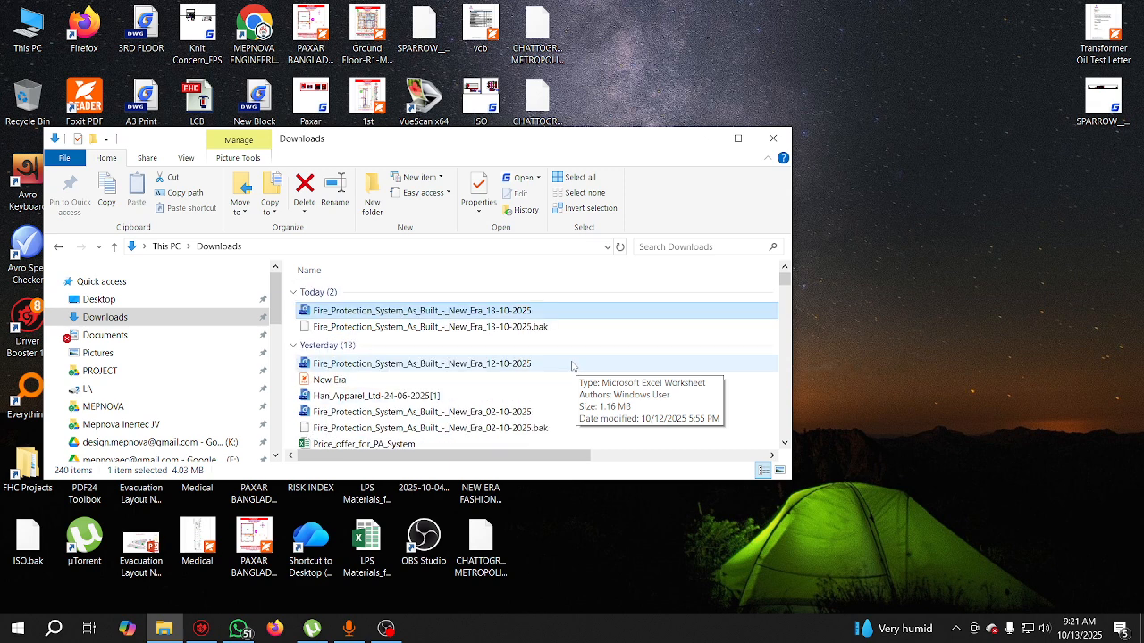